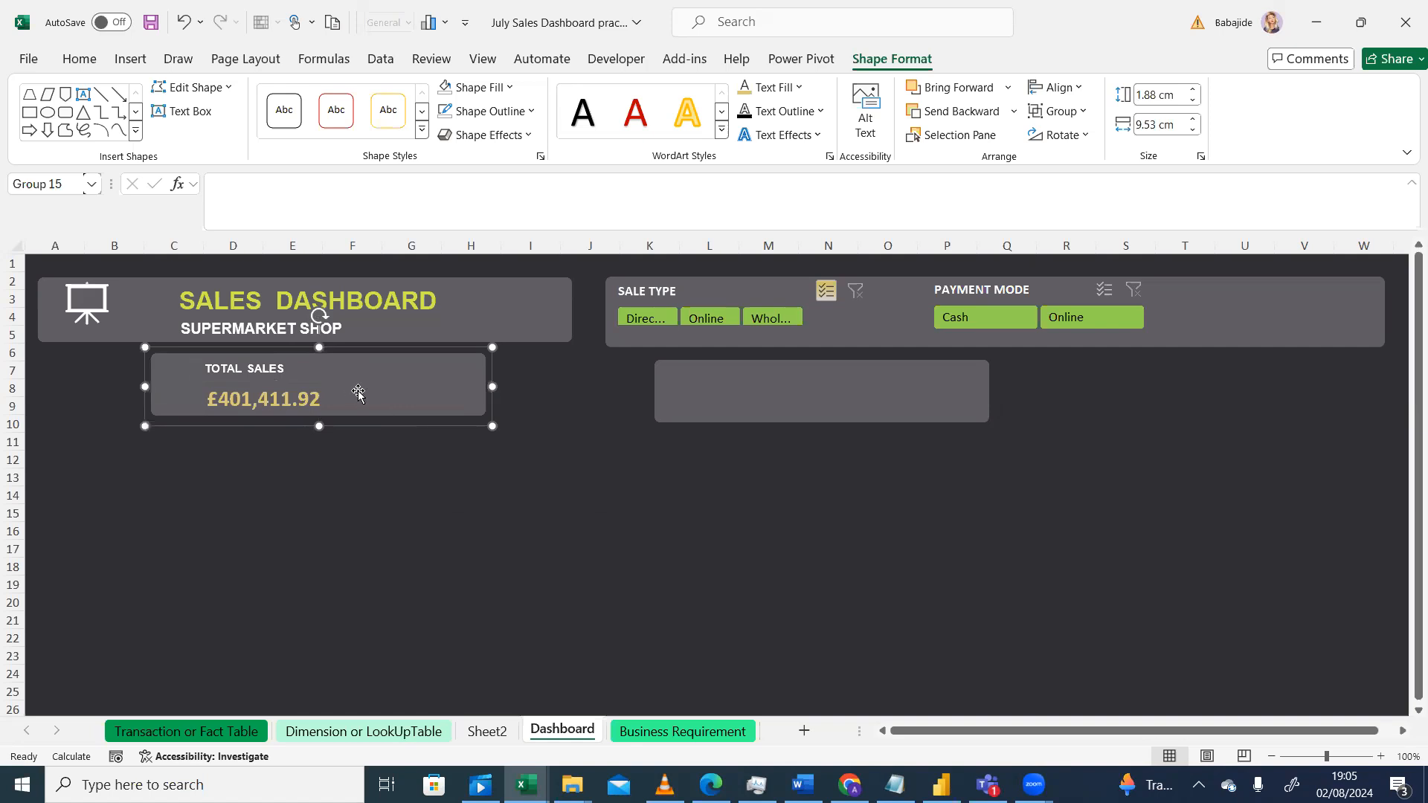
# Step: Move the Total Sales card right and slightly down so it sits under the dashboard title panel
pyautogui.click(385, 458)
pyautogui.moveTo(465, 372); pyautogui.dragTo(493, 384)
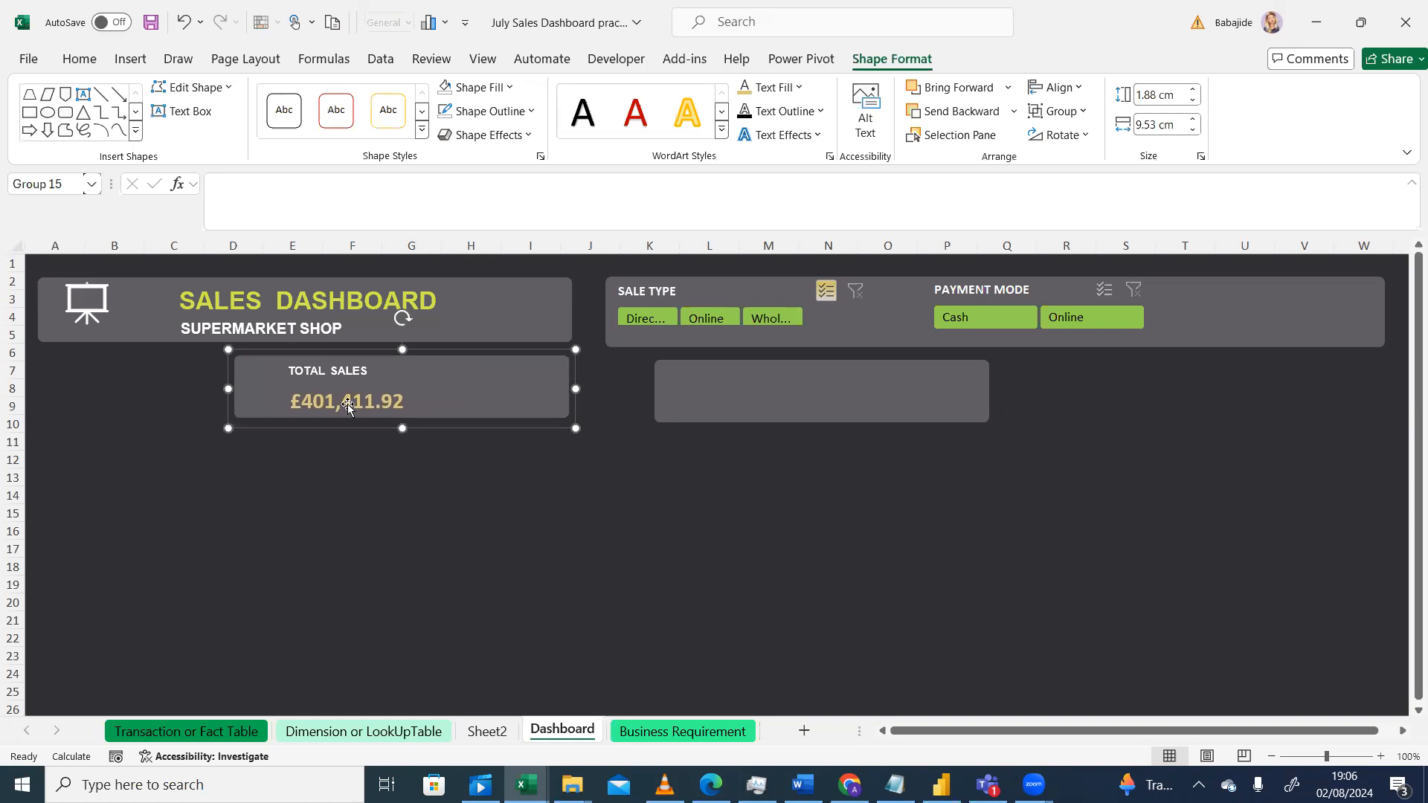
pyautogui.click(516, 480)
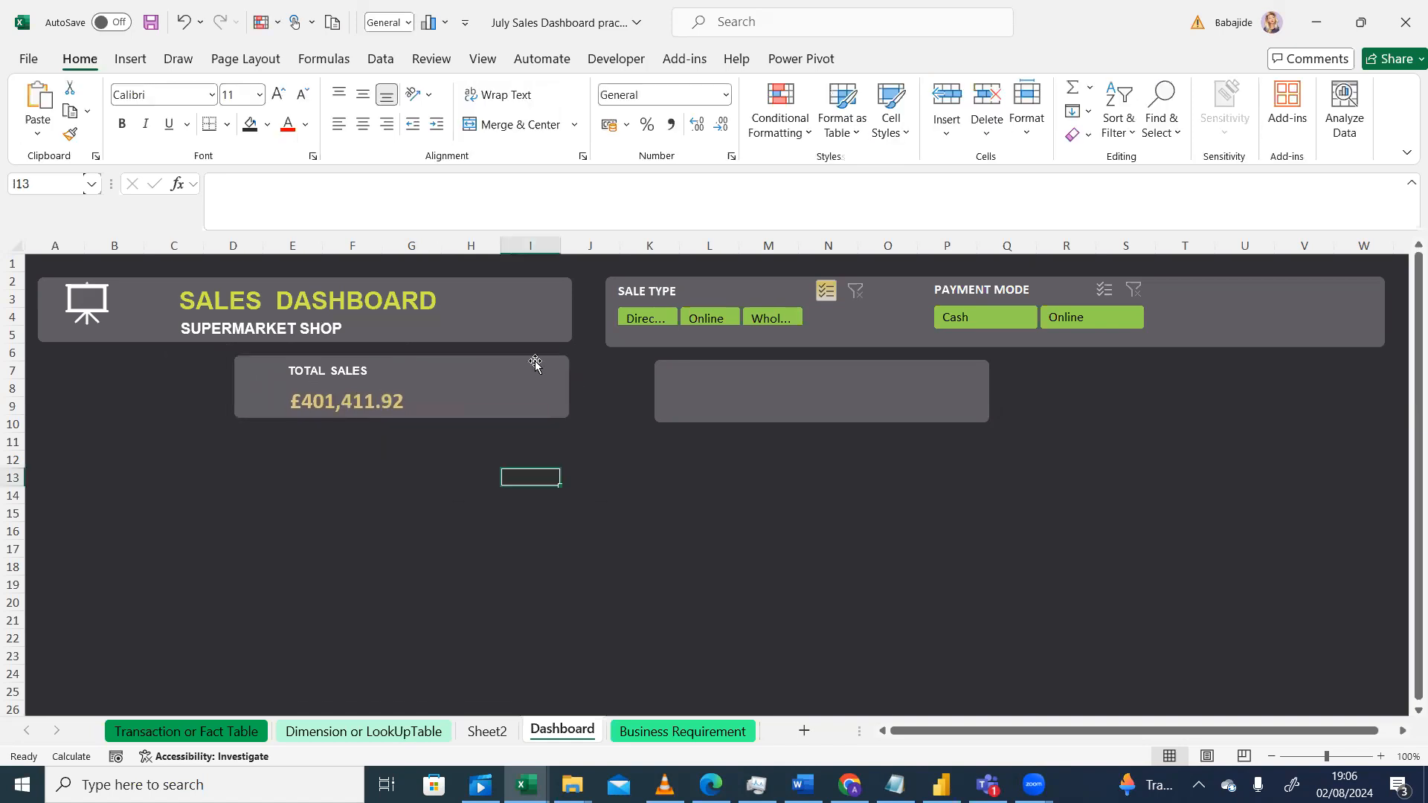
pyautogui.press('Left')
pyautogui.press('Left')
pyautogui.press('Left')
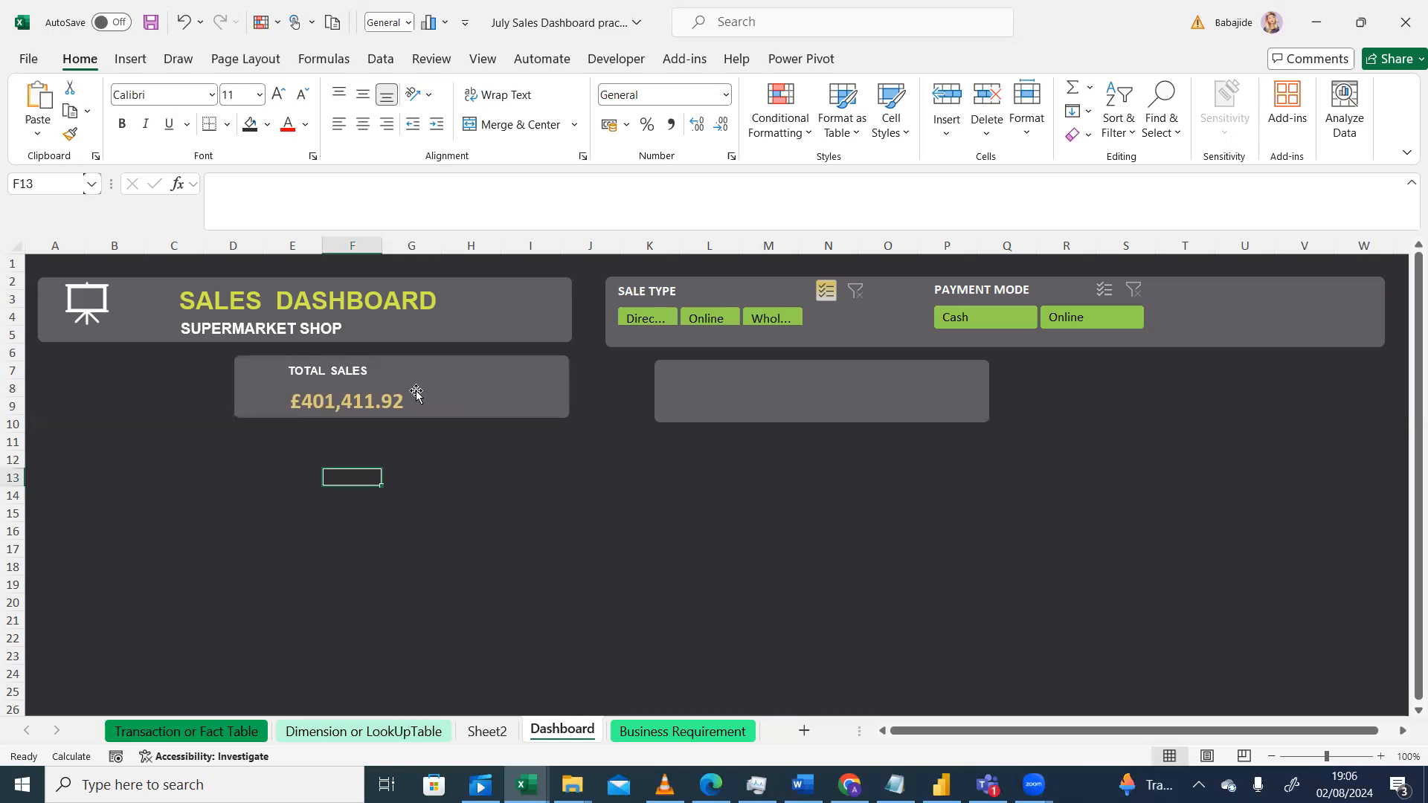
# Step: Shift the TOTAL SALES label and the sales value text left inside the card
pyautogui.click(359, 373)
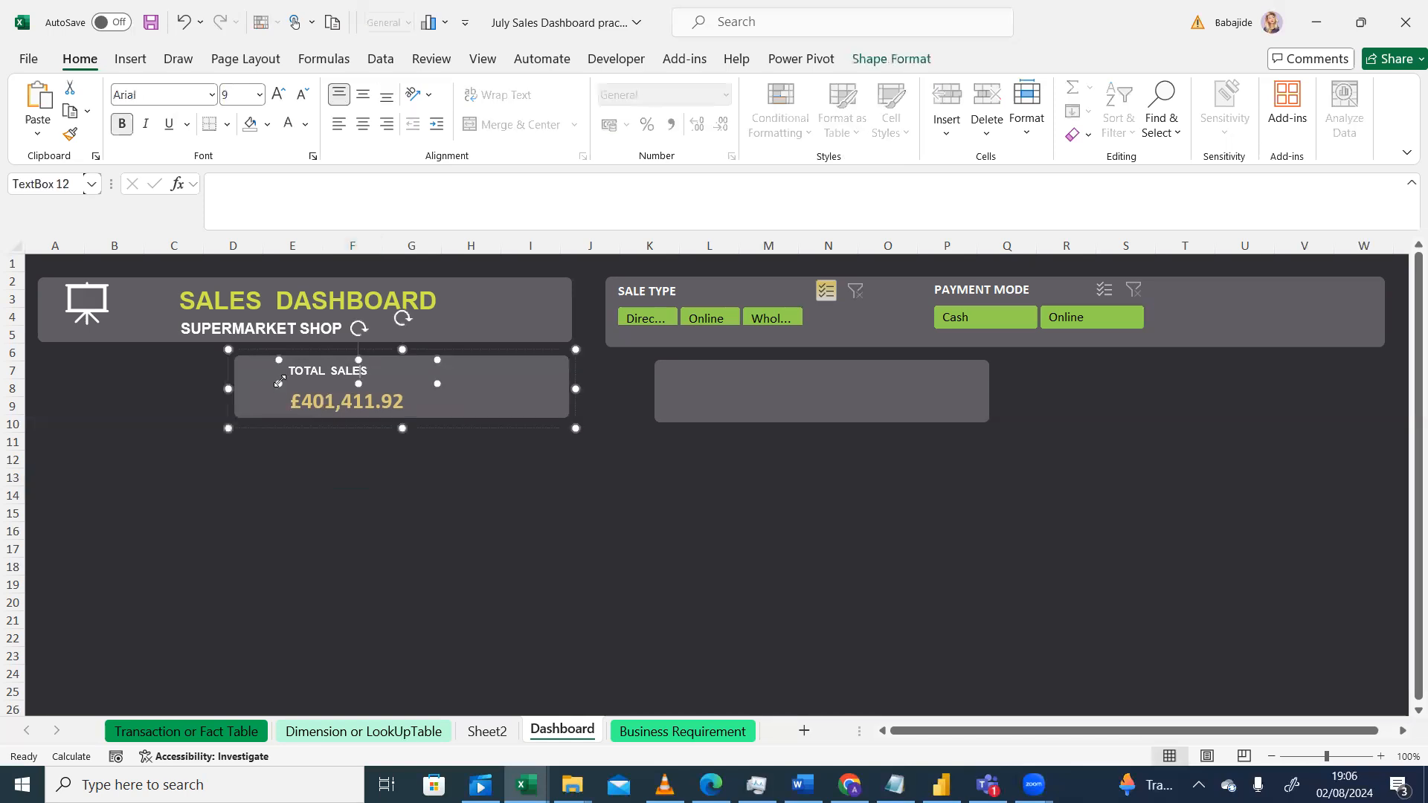
pyautogui.moveTo(275, 375); pyautogui.dragTo(250, 376)
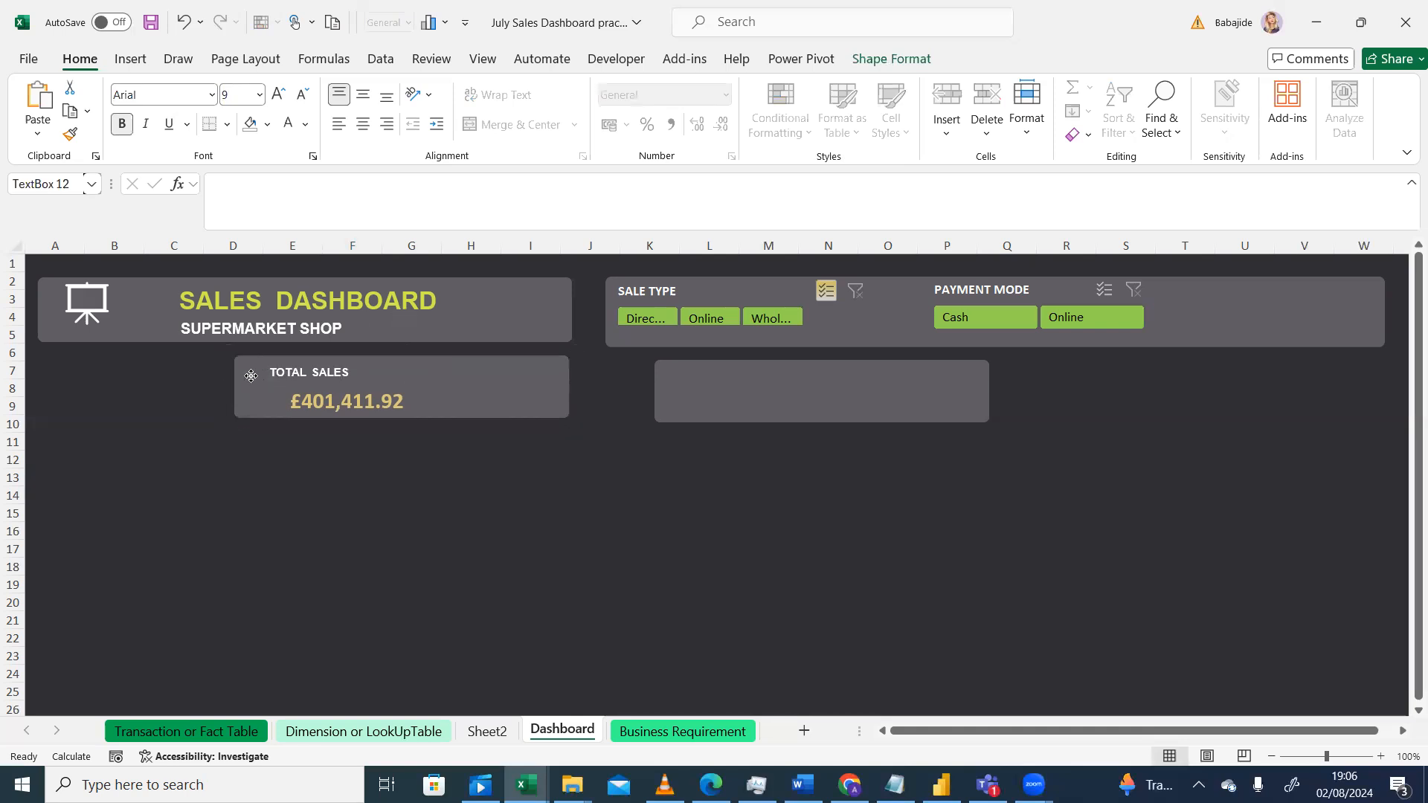
pyautogui.click(287, 399)
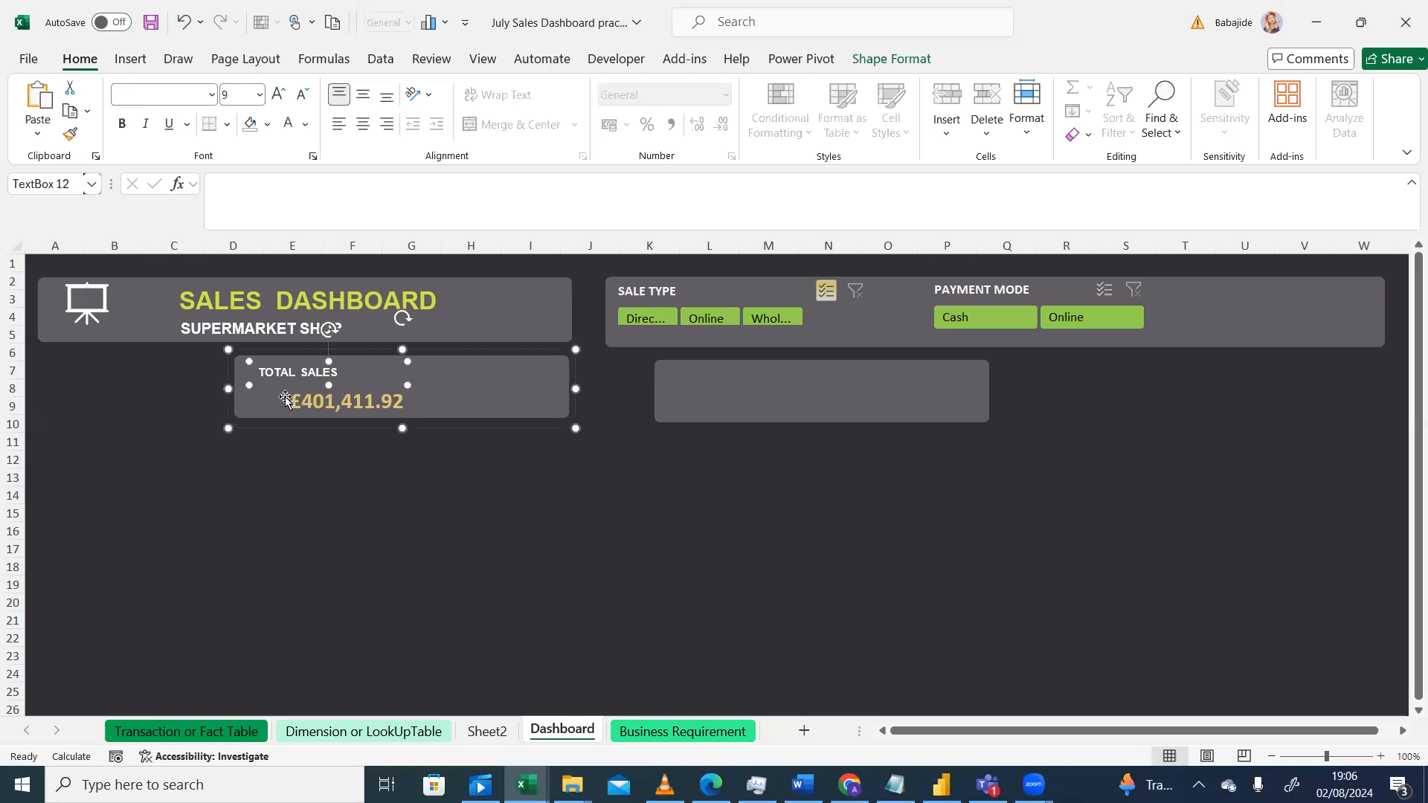
pyautogui.click(287, 401)
pyautogui.moveTo(287, 404); pyautogui.dragTo(253, 402)
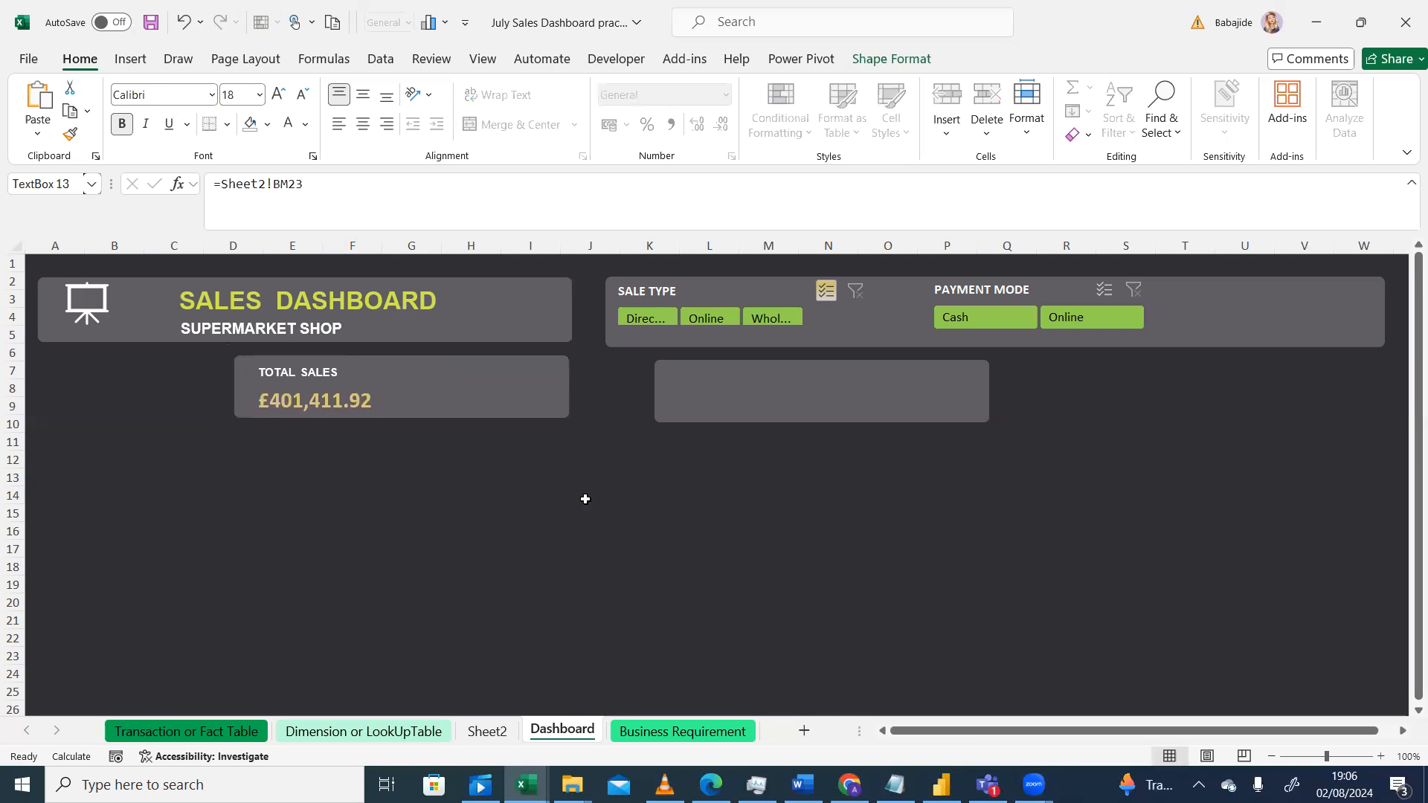
pyautogui.press('Escape')
# Step: Move the blank card left under the Sale Type slicer, then duplicate it and place the copy to its right
pyautogui.moveTo(784, 372); pyautogui.dragTo(733, 373)
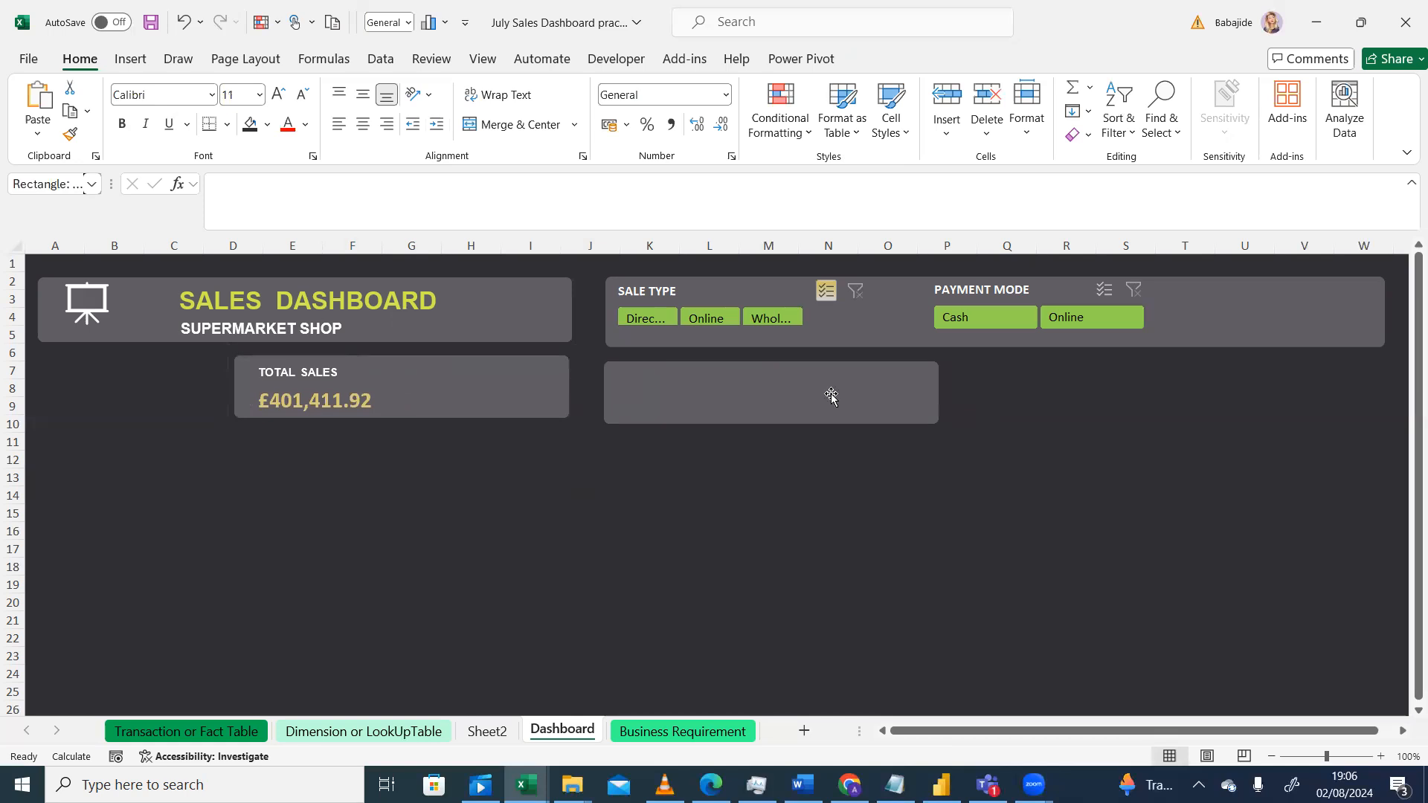
pyautogui.click(830, 395)
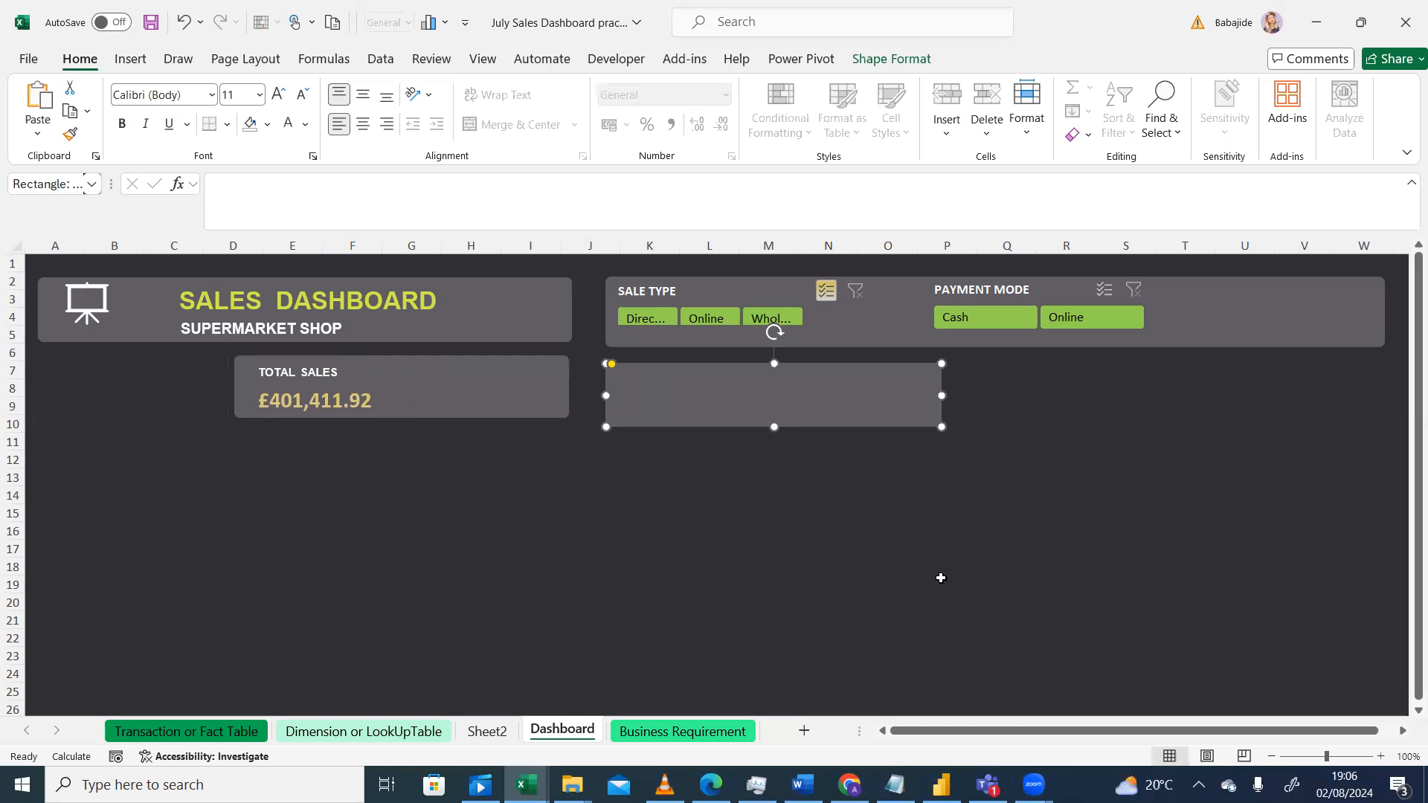
pyautogui.hotkey('ctrl', 'd')
pyautogui.moveTo(867, 442); pyautogui.dragTo(1223, 415)
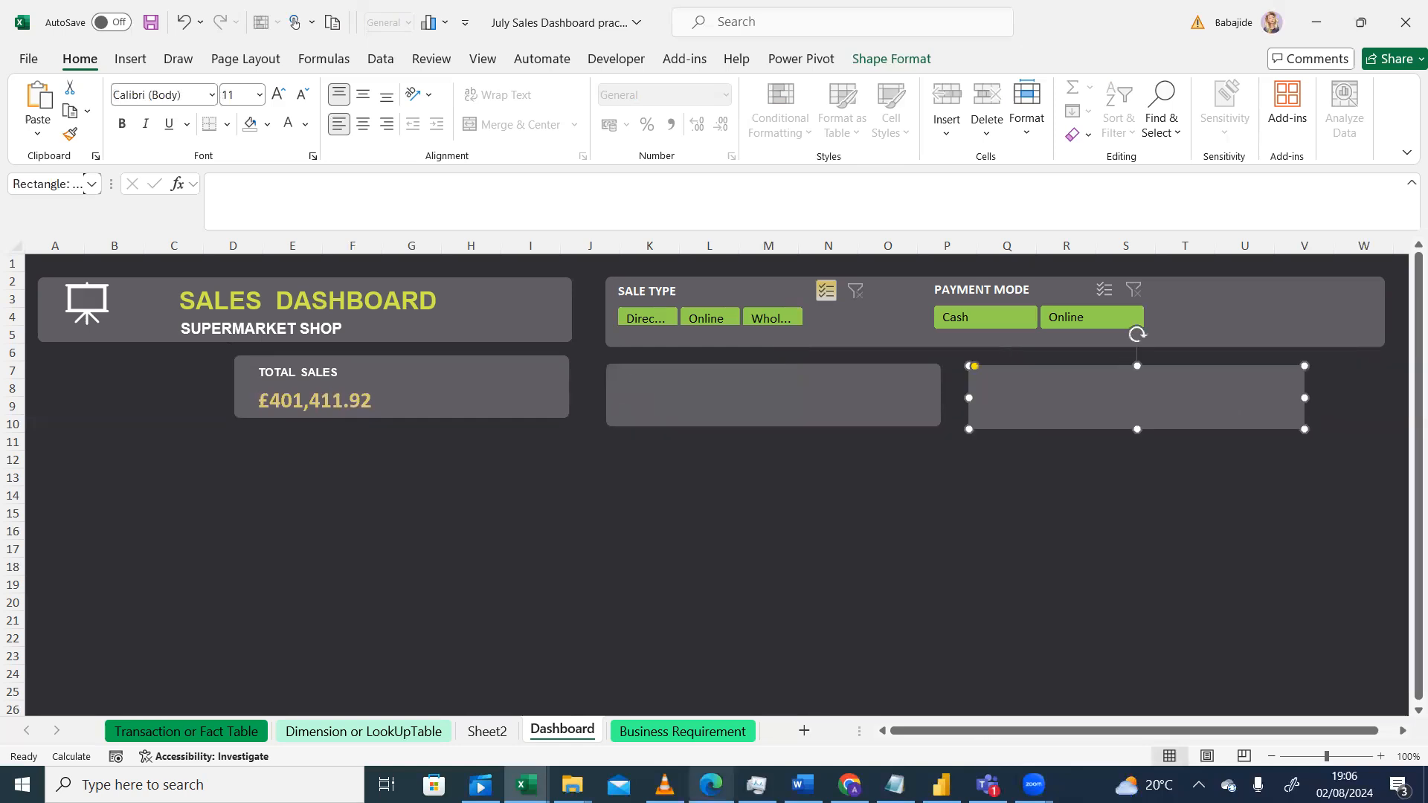
# Step: Compare the dashboard with the reference design in the video player
pyautogui.moveTo(664, 784)
pyautogui.click(664, 676)
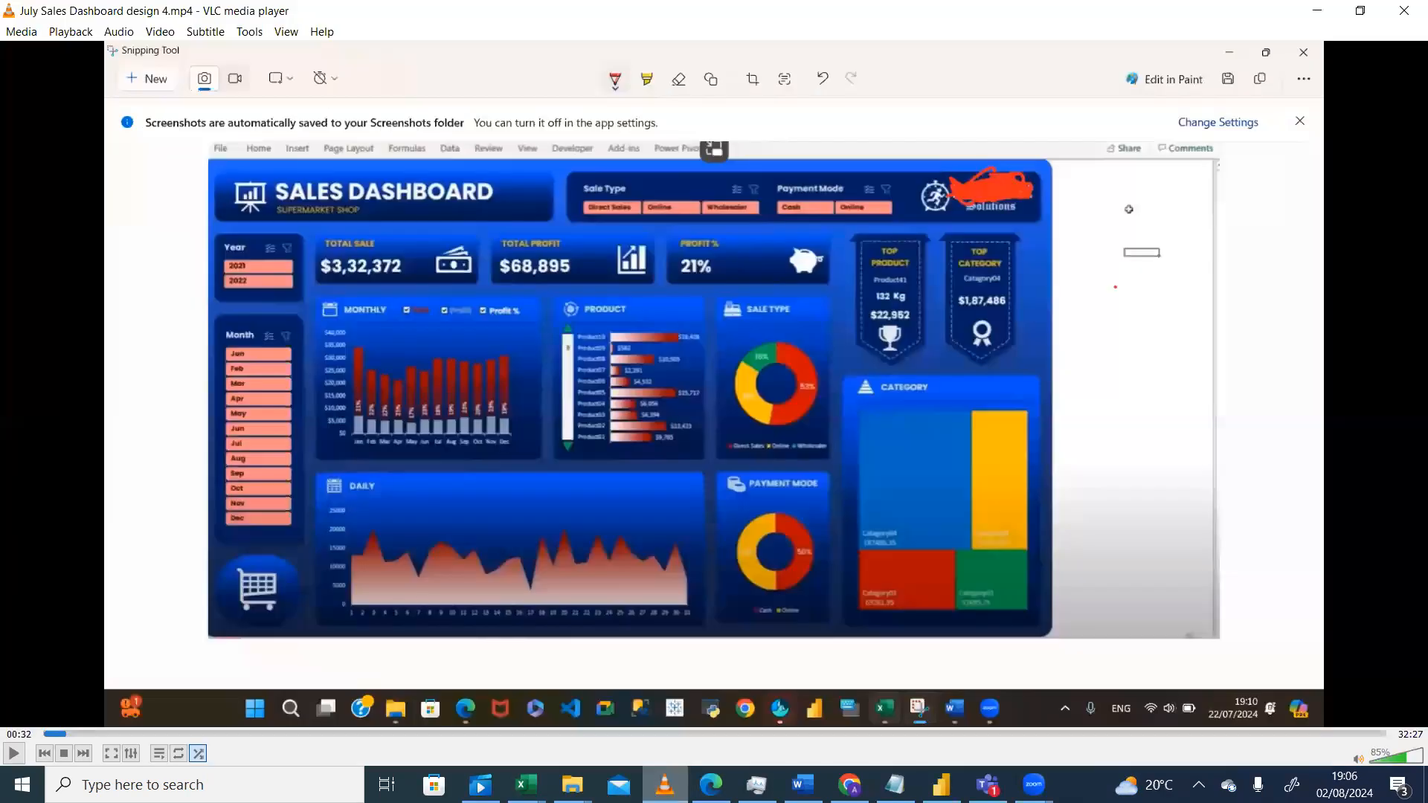
pyautogui.hotkey('alt', 'Tab')
pyautogui.click(1227, 496)
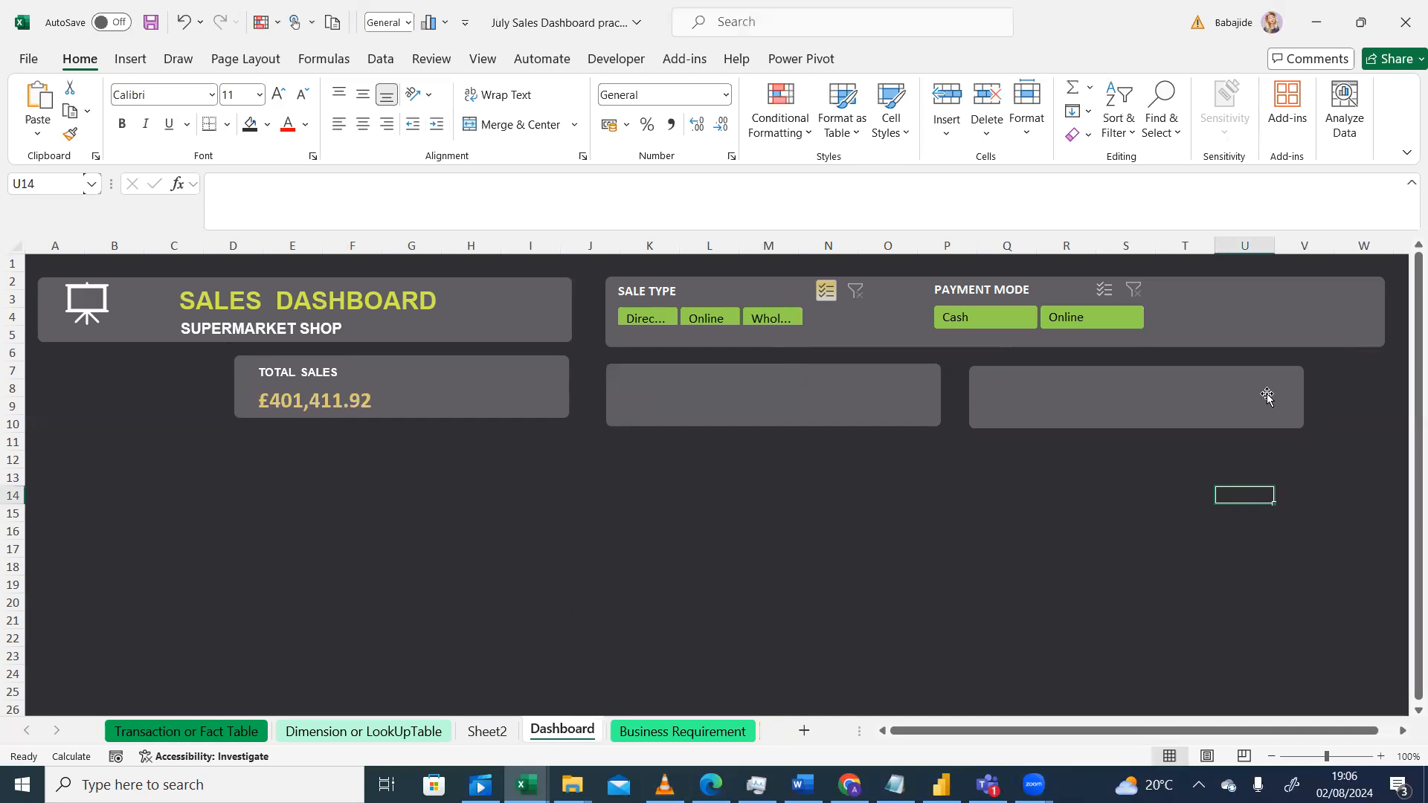
pyautogui.click(1267, 395)
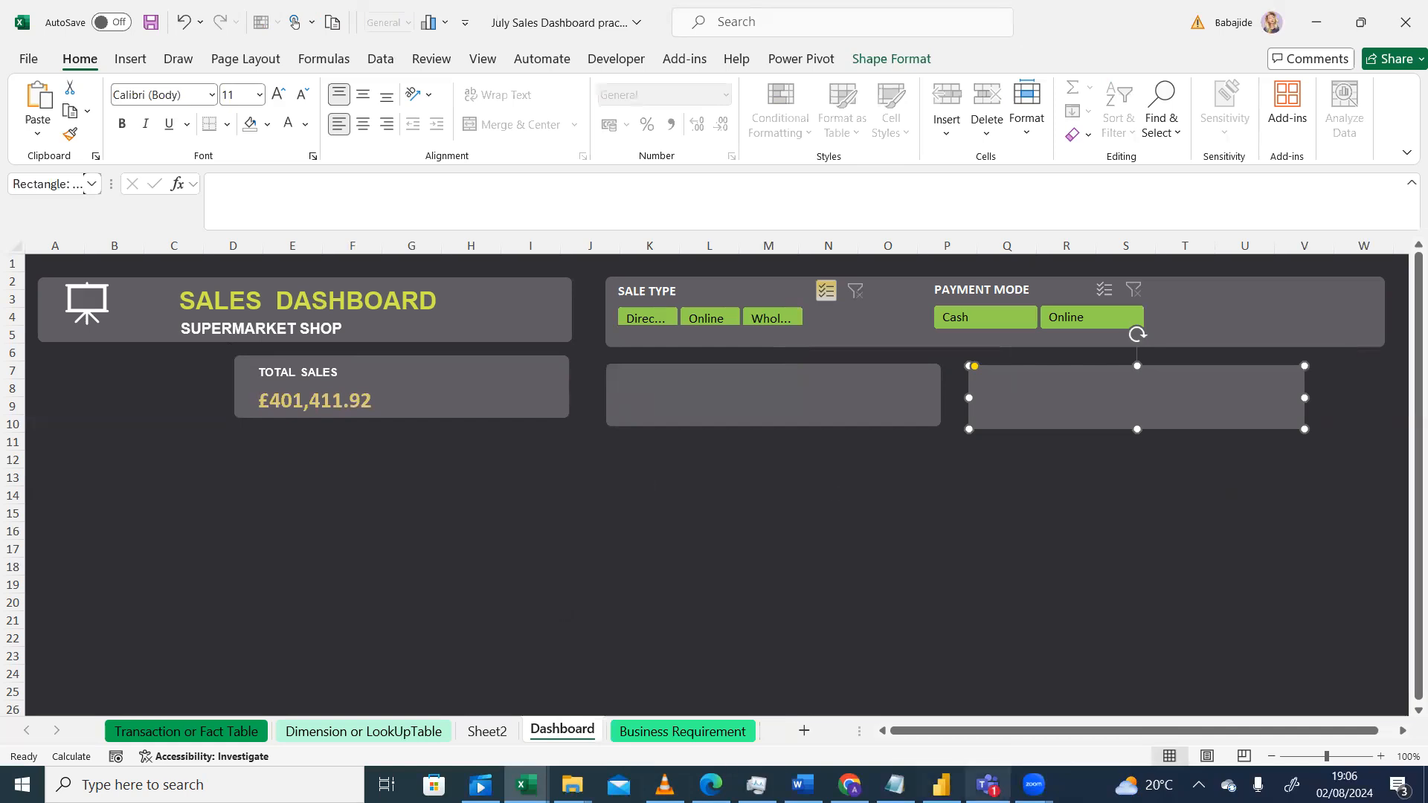
pyautogui.click(664, 784)
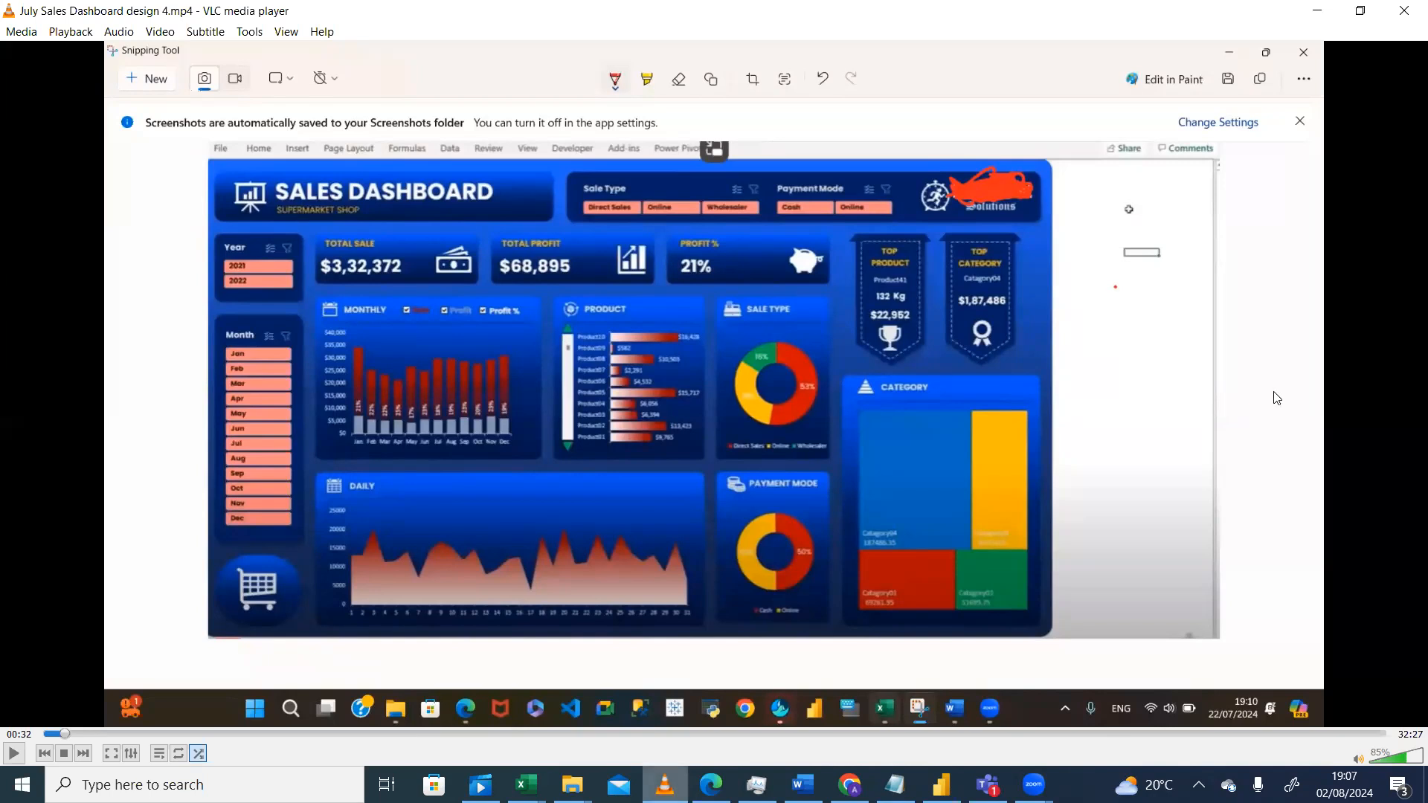
pyautogui.hotkey('alt', 'Tab')
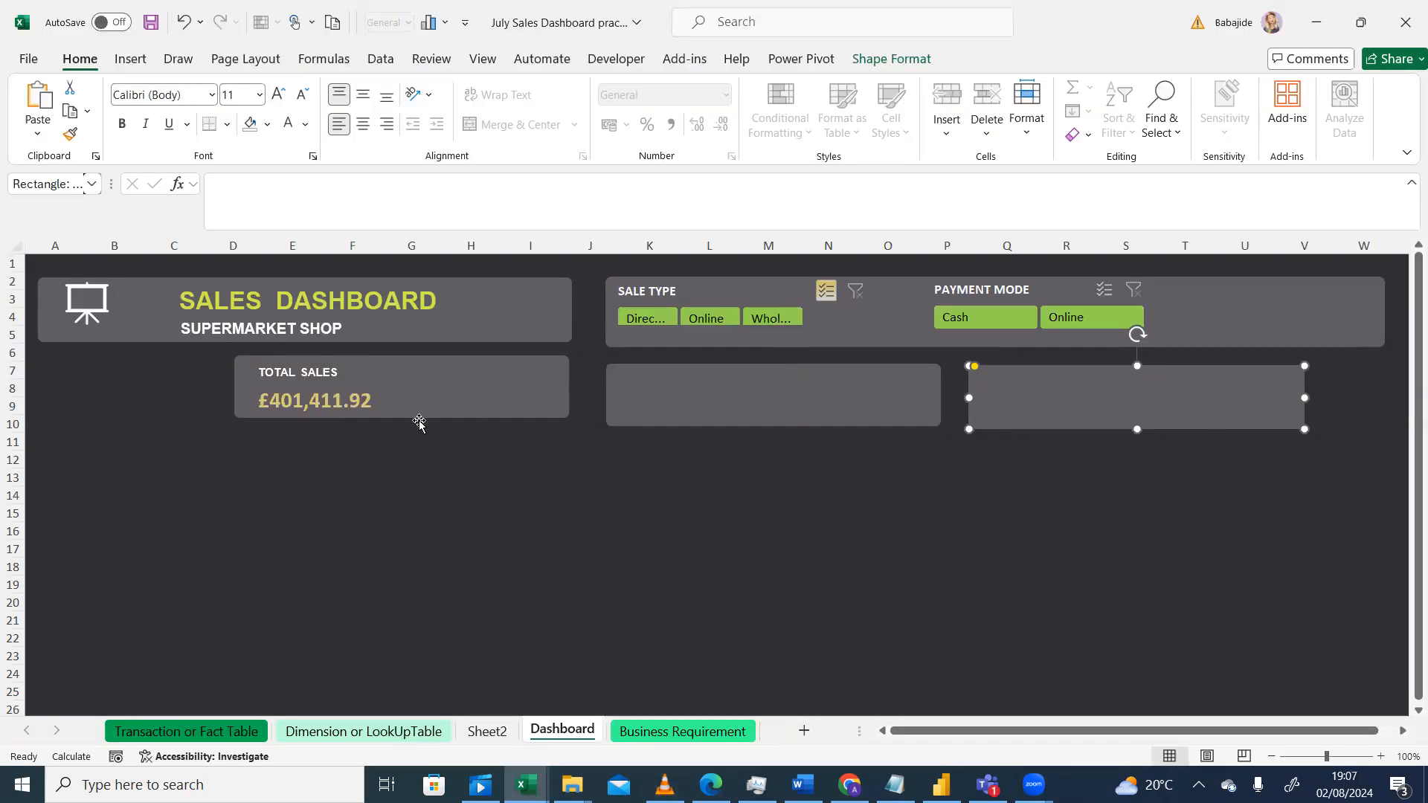
# Step: Make the Total Sales card narrower while checking the reference design
pyautogui.click(563, 418)
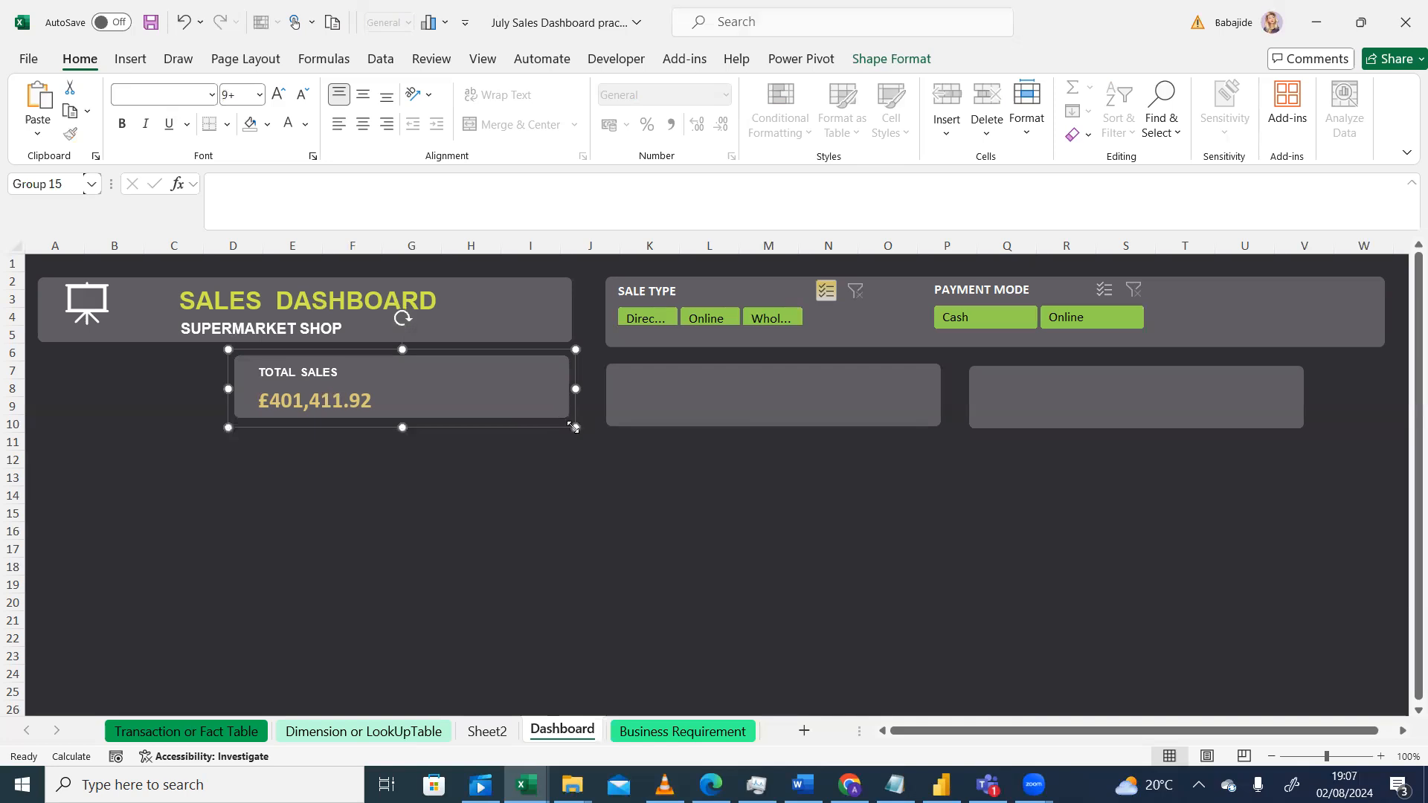
pyautogui.moveTo(575, 428)
pyautogui.mouseDown()
pyautogui.moveTo(561, 429)
pyautogui.moveTo(568, 438)
pyautogui.mouseUp()
pyautogui.click(665, 785)
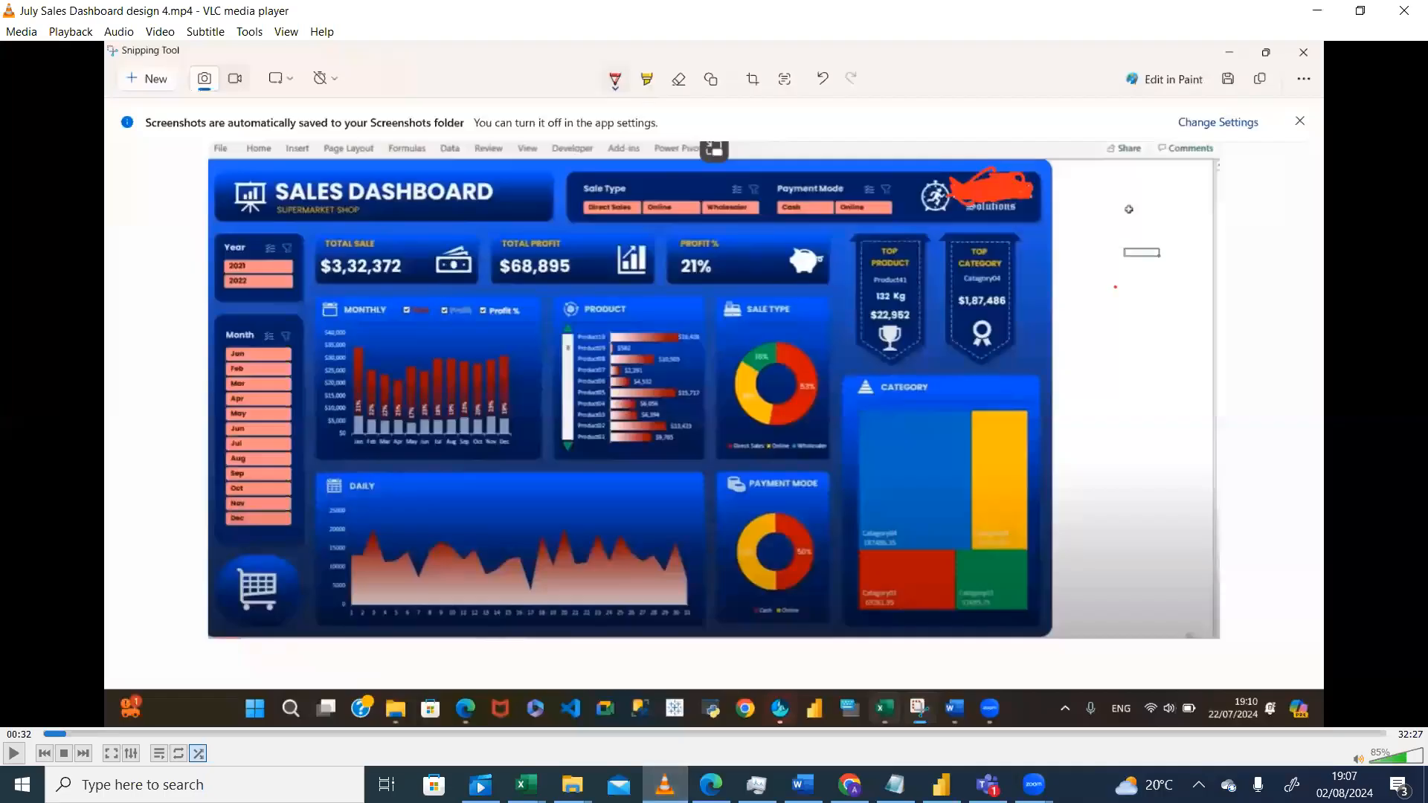
pyautogui.press('super+shift+s')
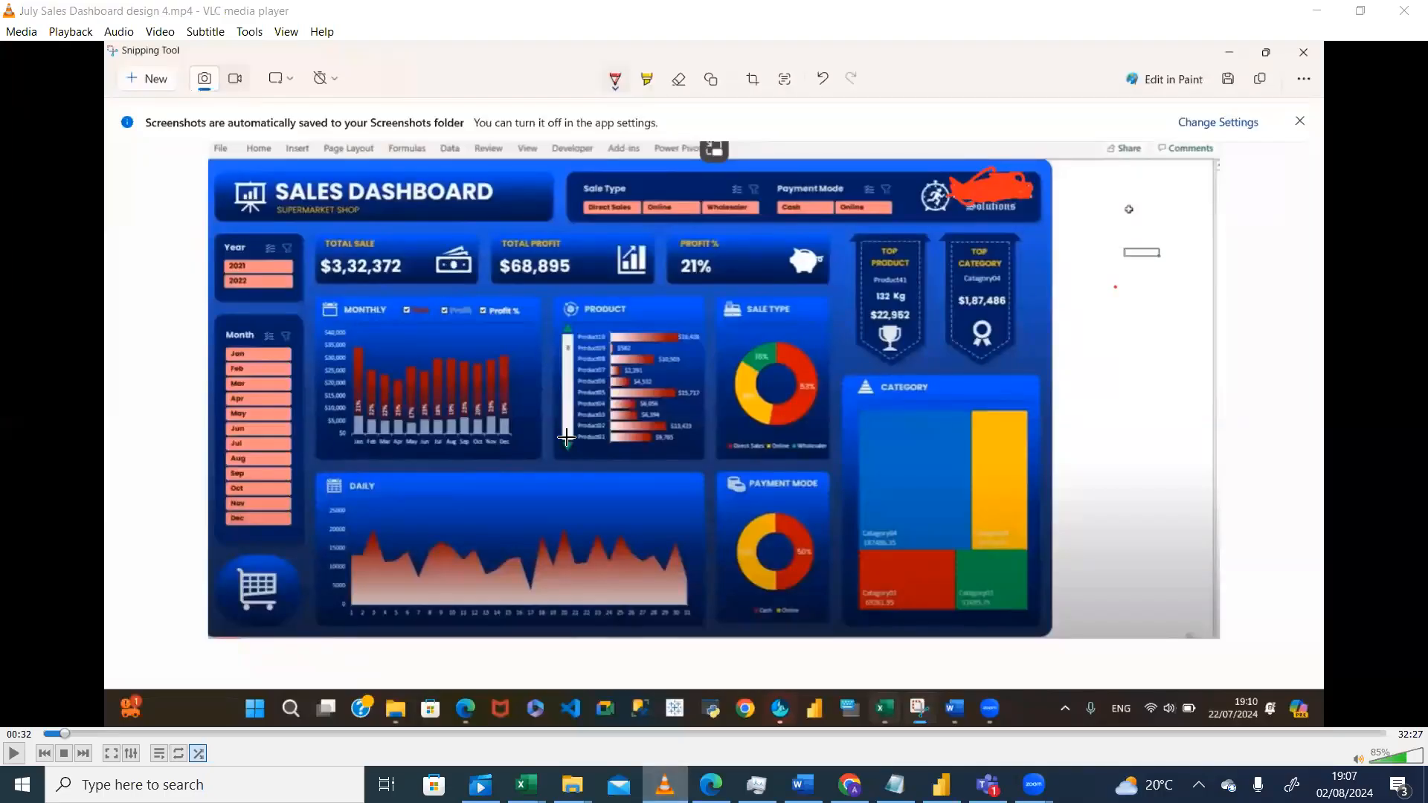
pyautogui.moveTo(504, 425); pyautogui.dragTo(472, 437)
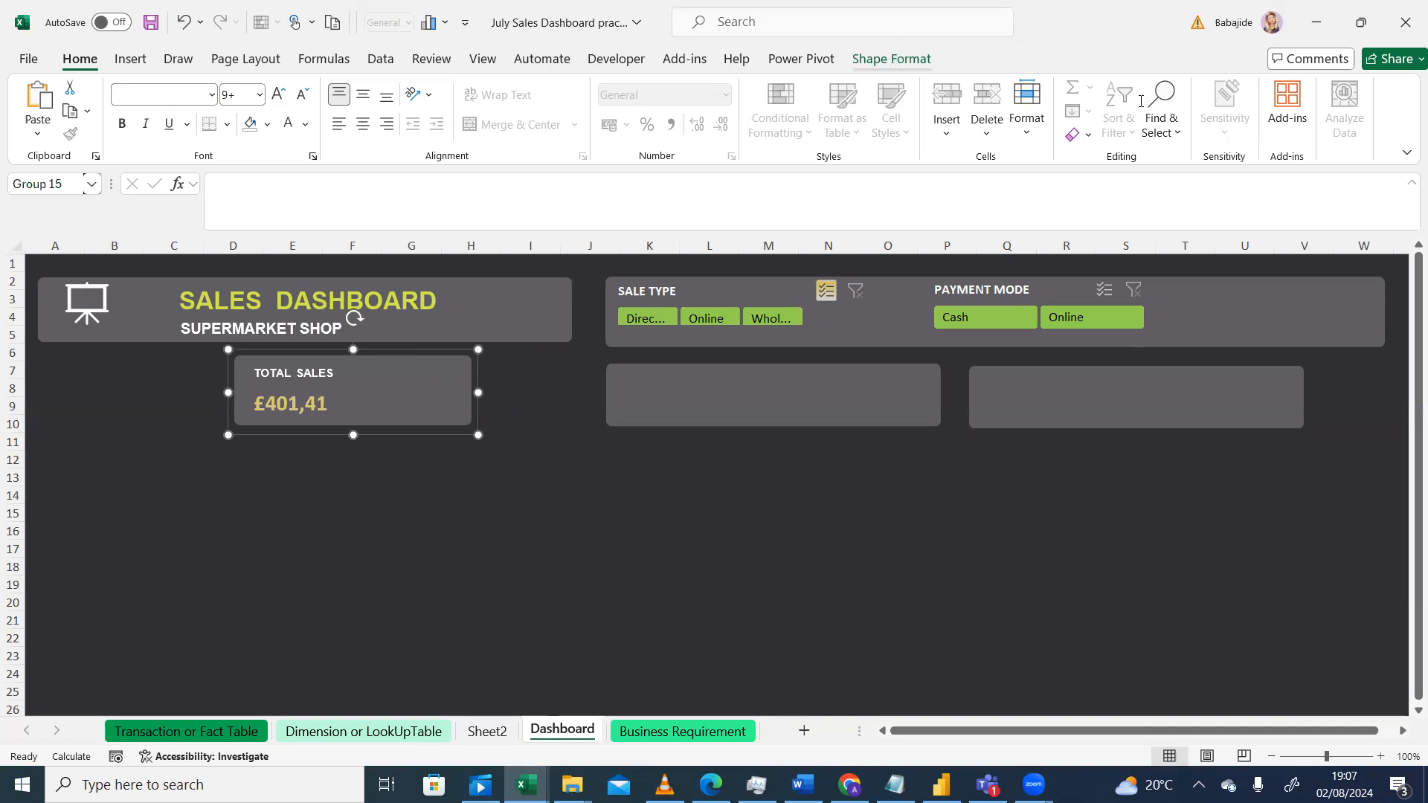
# Step: Set the Total Sales card's height to 2 cm and width to 6.5 cm
pyautogui.click(892, 59)
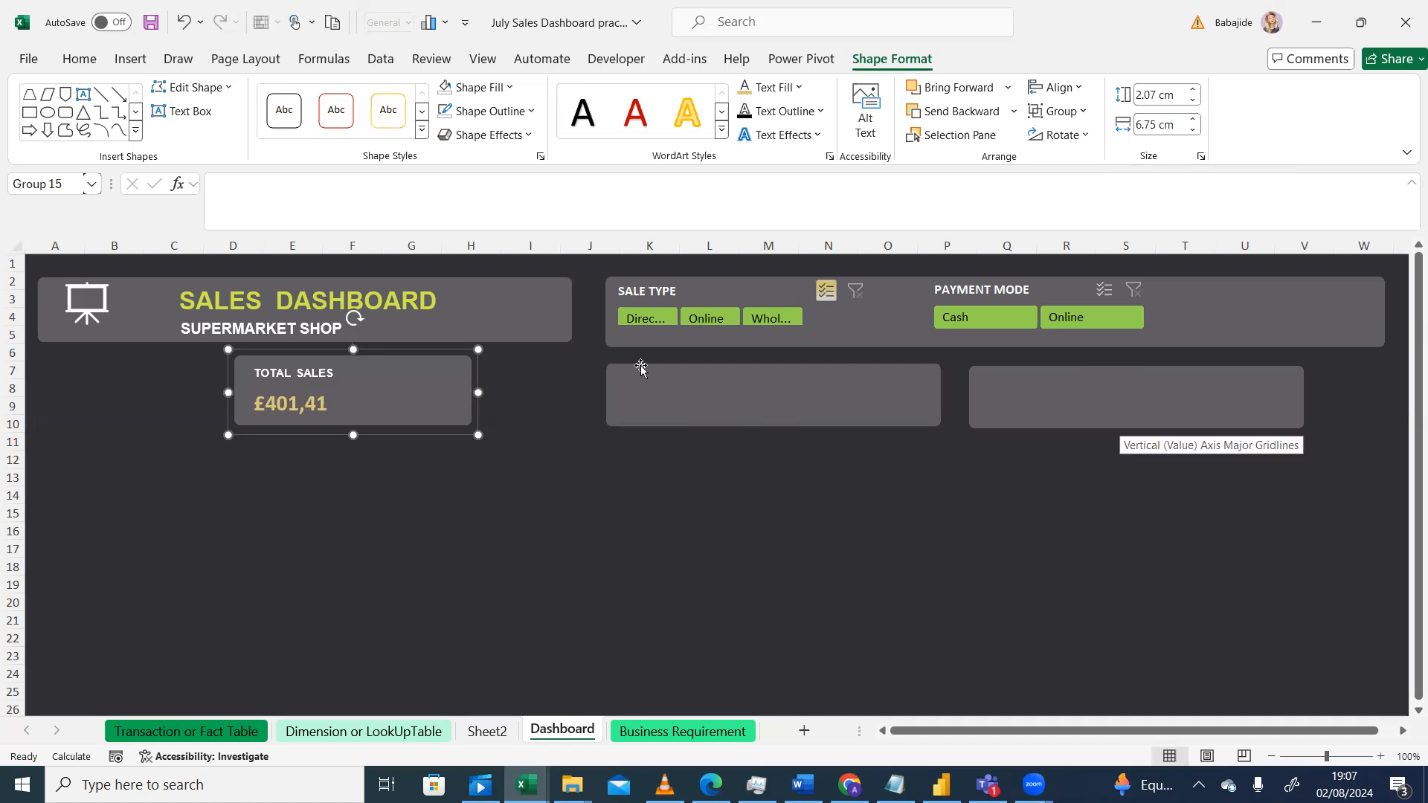
pyautogui.click(730, 387)
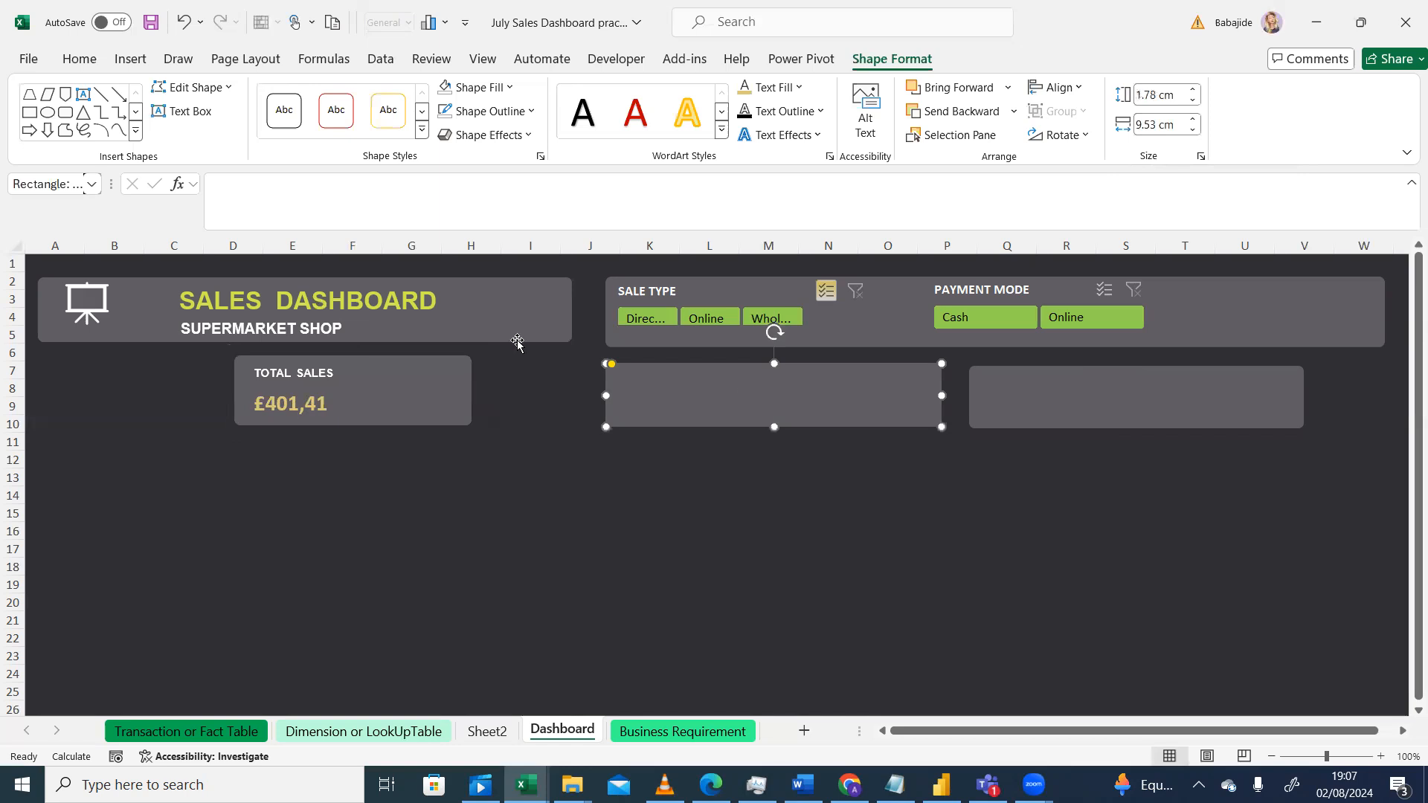
pyautogui.click(458, 377)
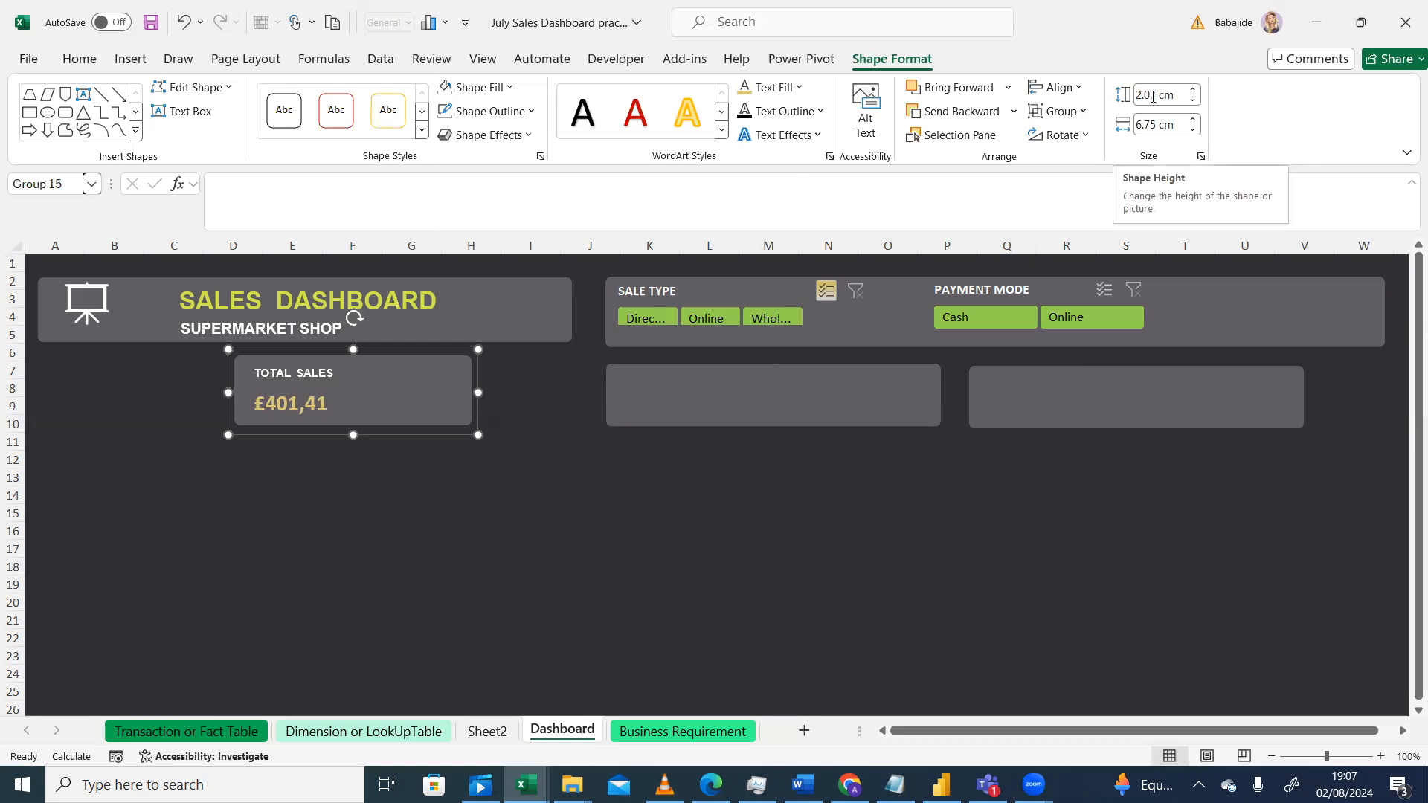
pyautogui.click(1152, 95)
pyautogui.write('2')
pyautogui.press('Return')
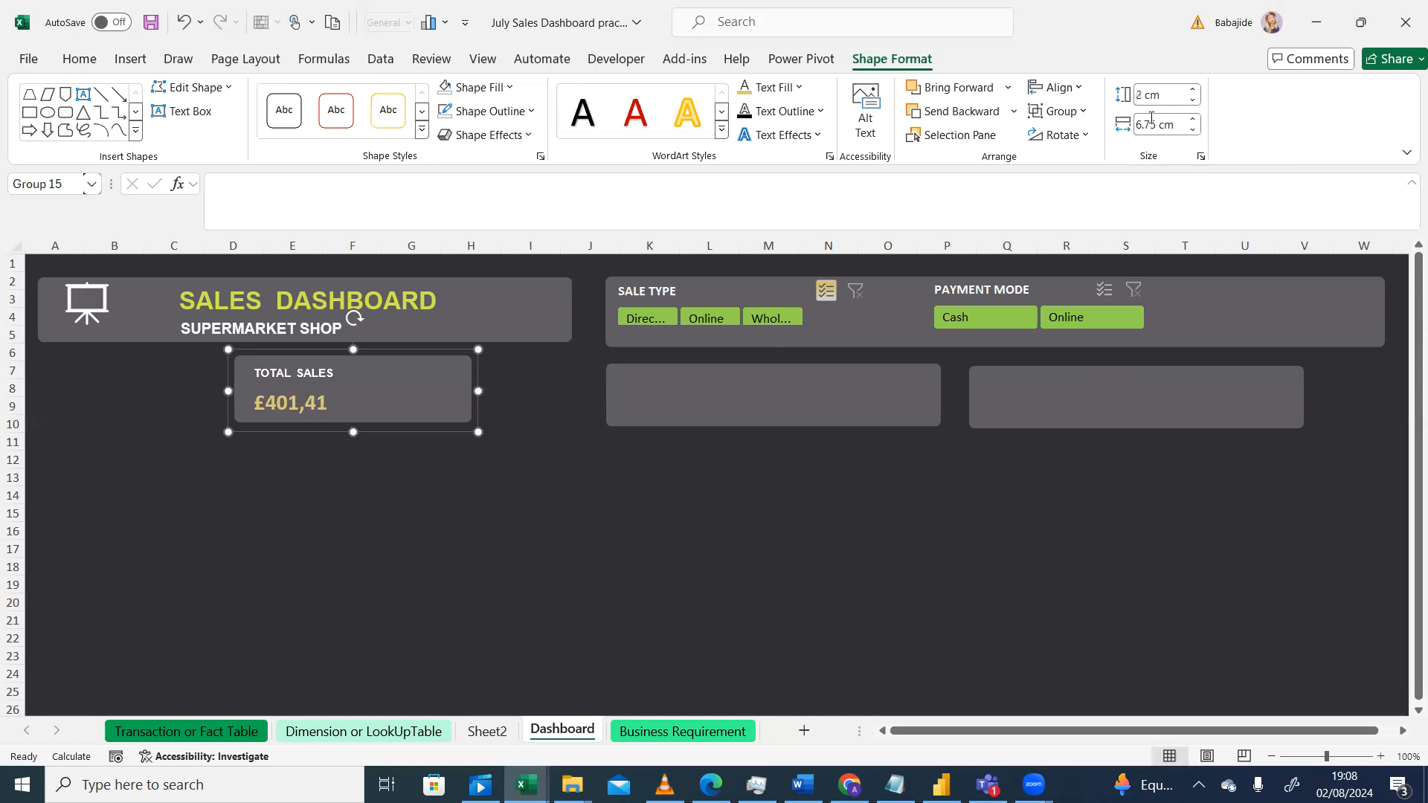
pyautogui.click(1151, 117)
pyautogui.write('6.5')
pyautogui.press('Return')
pyautogui.press('Escape')
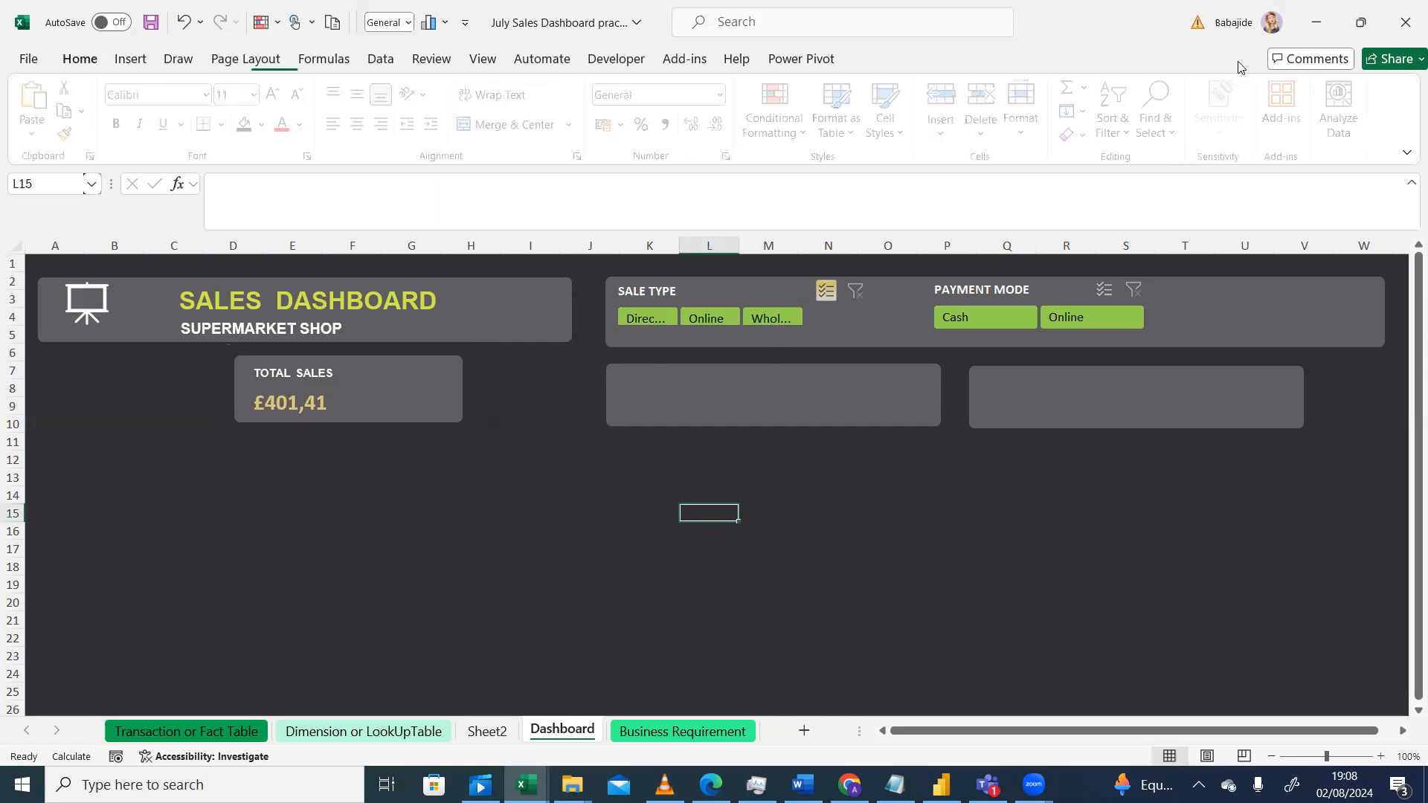
# Step: Resize the second card to 2 cm high and 6.5 cm wide
pyautogui.click(667, 391)
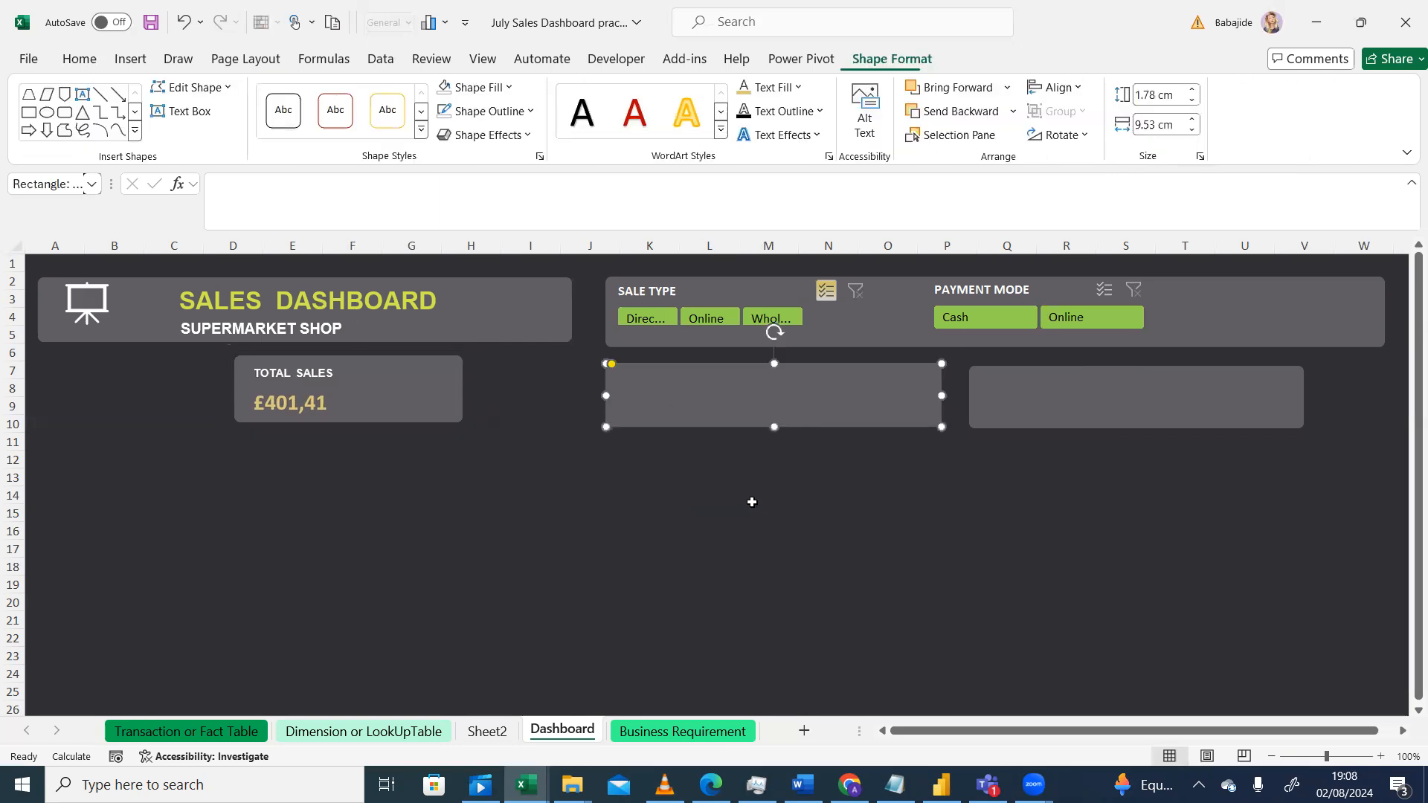
pyautogui.press('Escape')
pyautogui.click(836, 404)
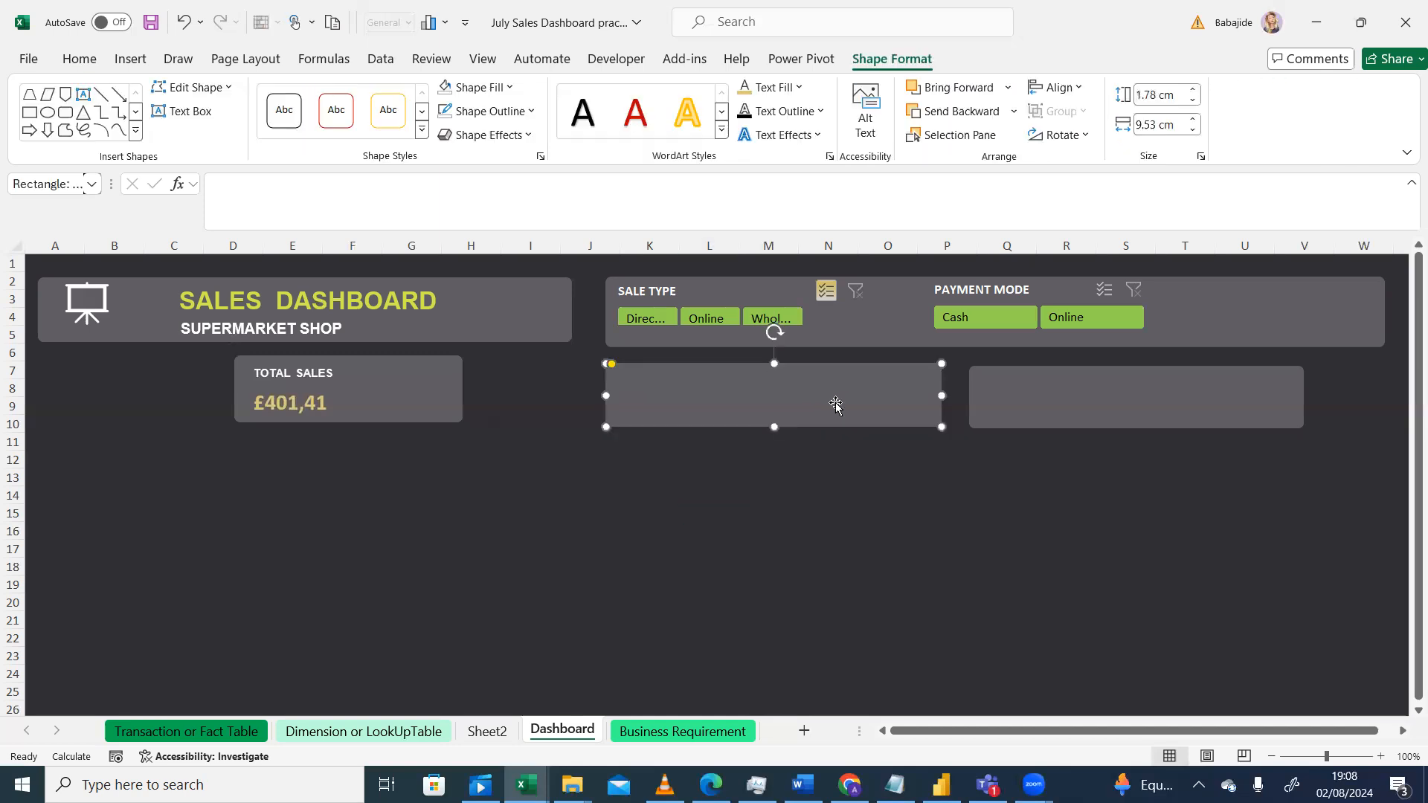
pyautogui.click(1151, 96)
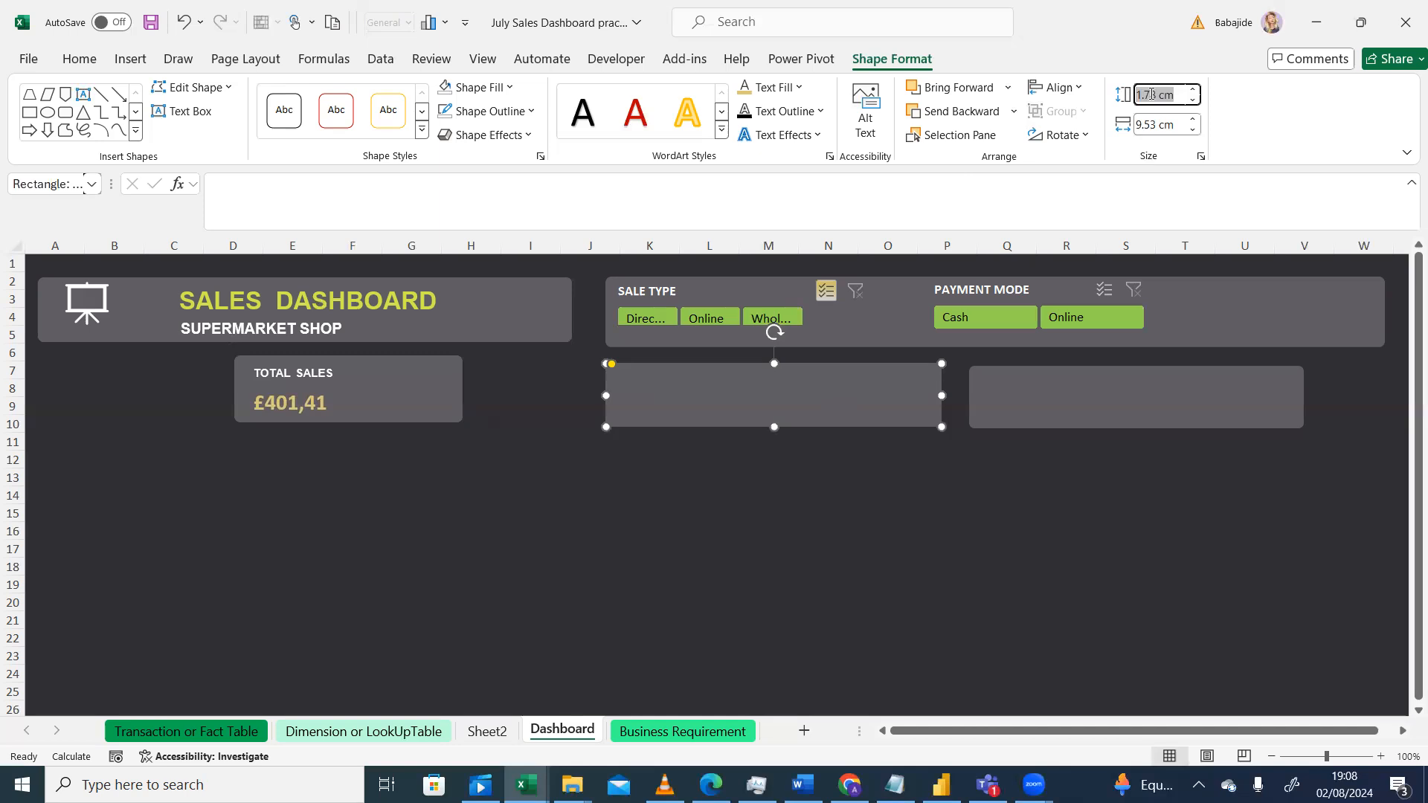
pyautogui.write('2')
pyautogui.click(1152, 125)
pyautogui.write('6.5')
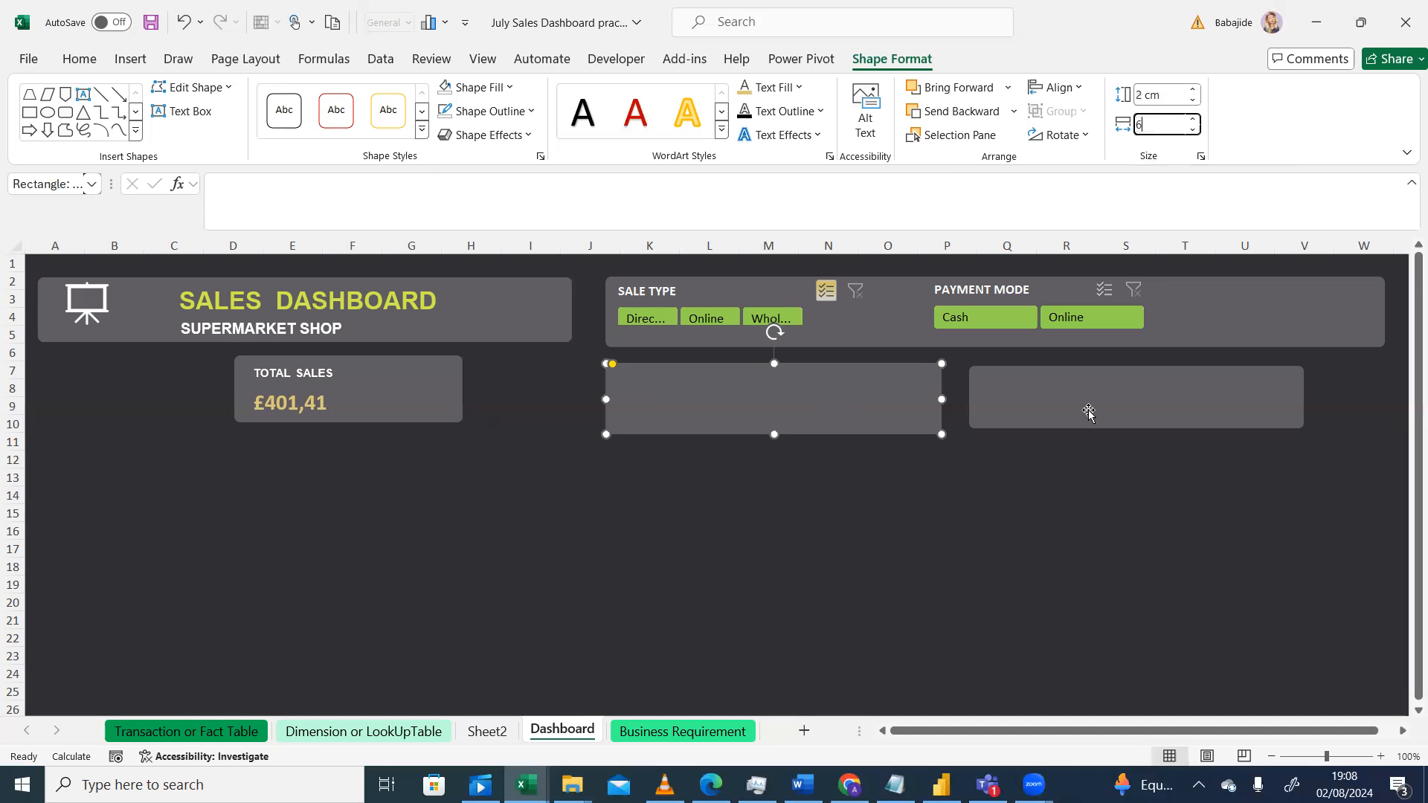
pyautogui.click(1073, 472)
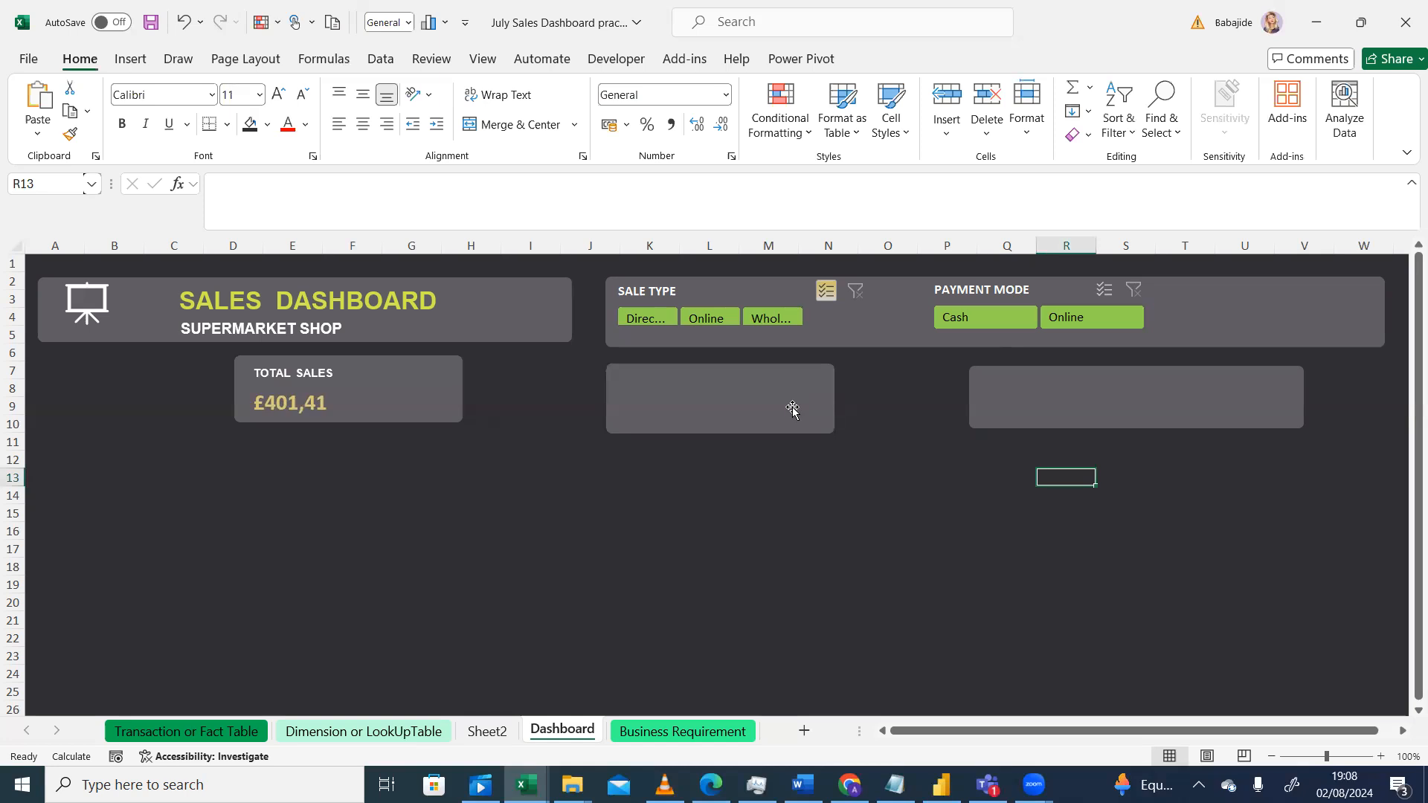
# Step: Resize the third card to 2 cm high and 6.5 cm wide
pyautogui.click(1110, 409)
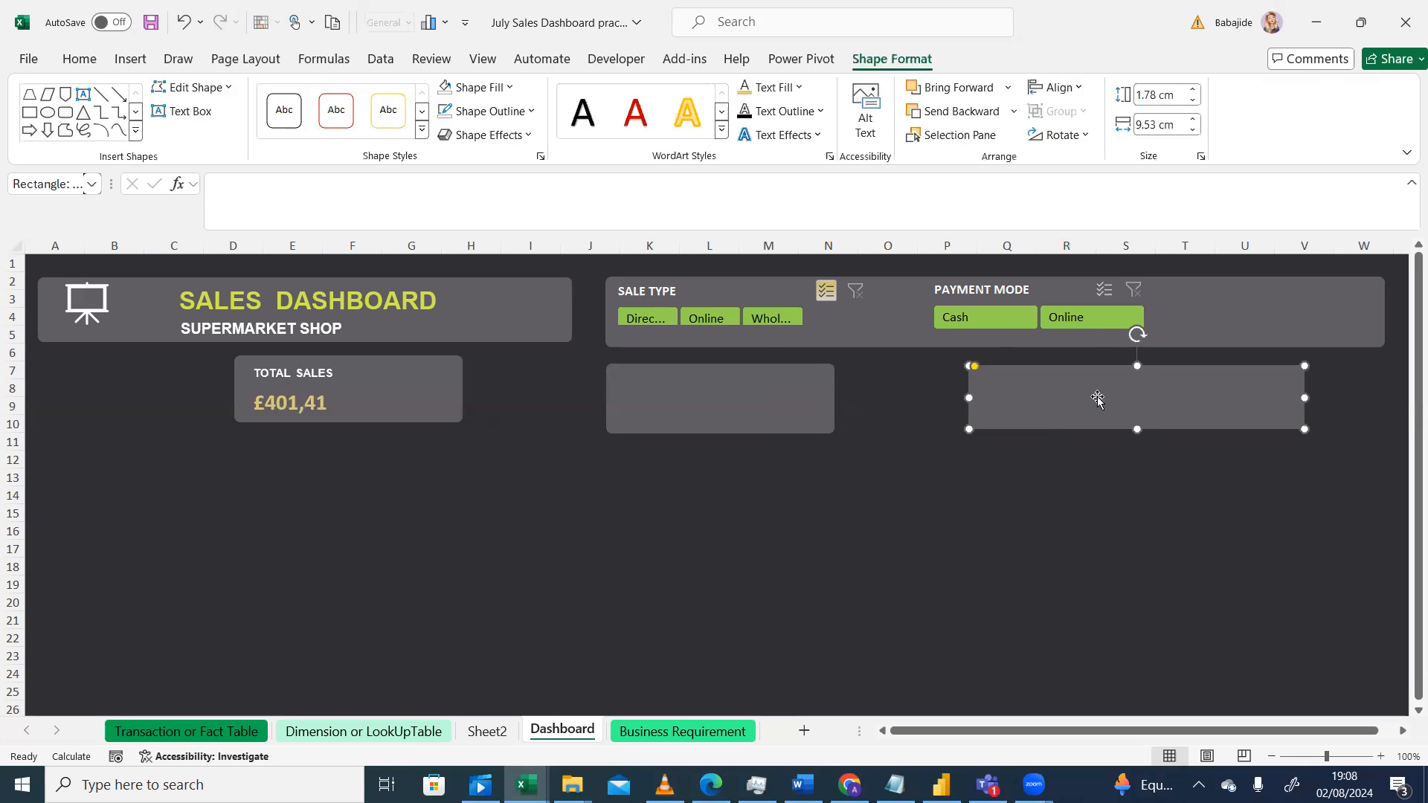
pyautogui.click(1149, 98)
pyautogui.write('2')
pyautogui.press('Tab')
pyautogui.write('6.5')
pyautogui.press('Return')
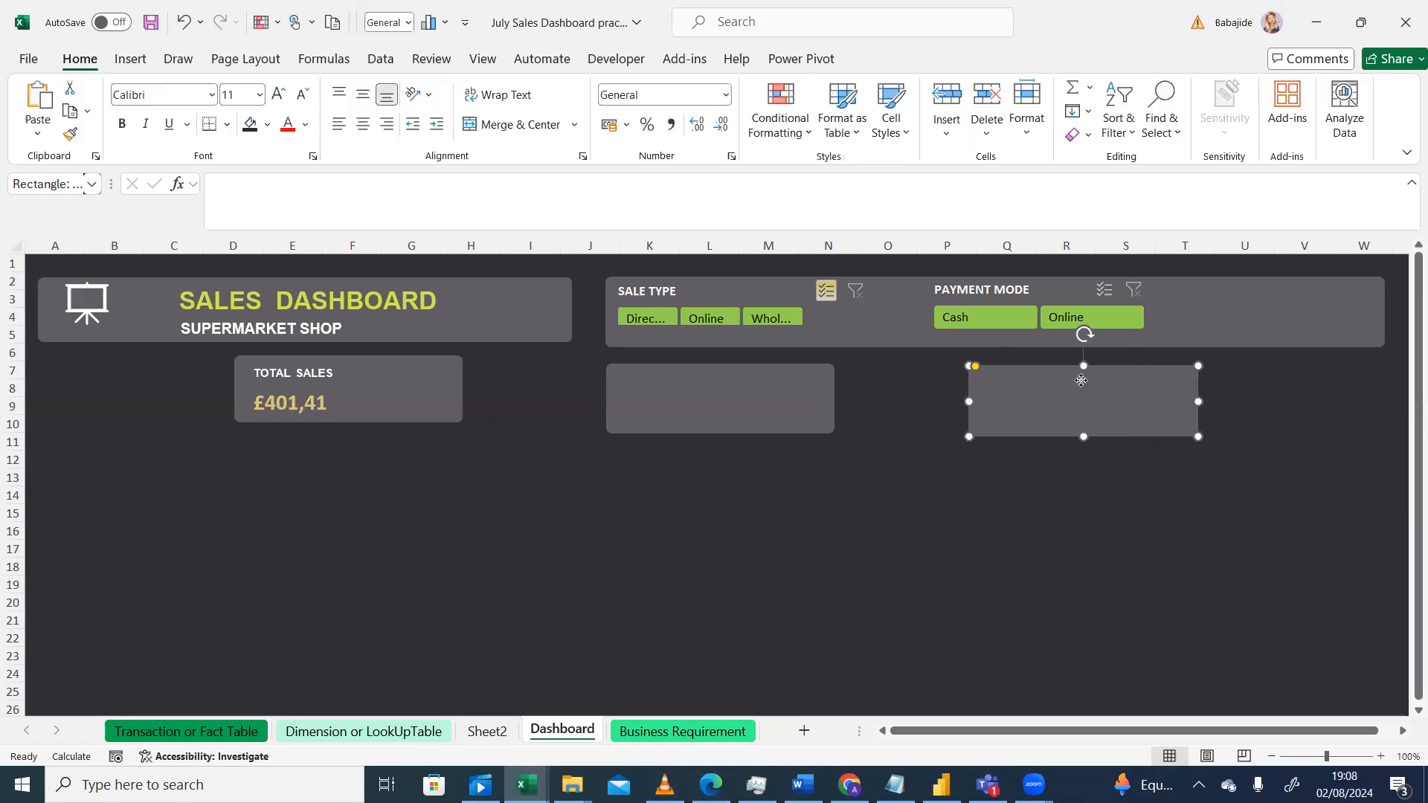
# Step: Move the third card left next to the second card and recheck the reference design
pyautogui.moveTo(982, 381); pyautogui.dragTo(870, 379)
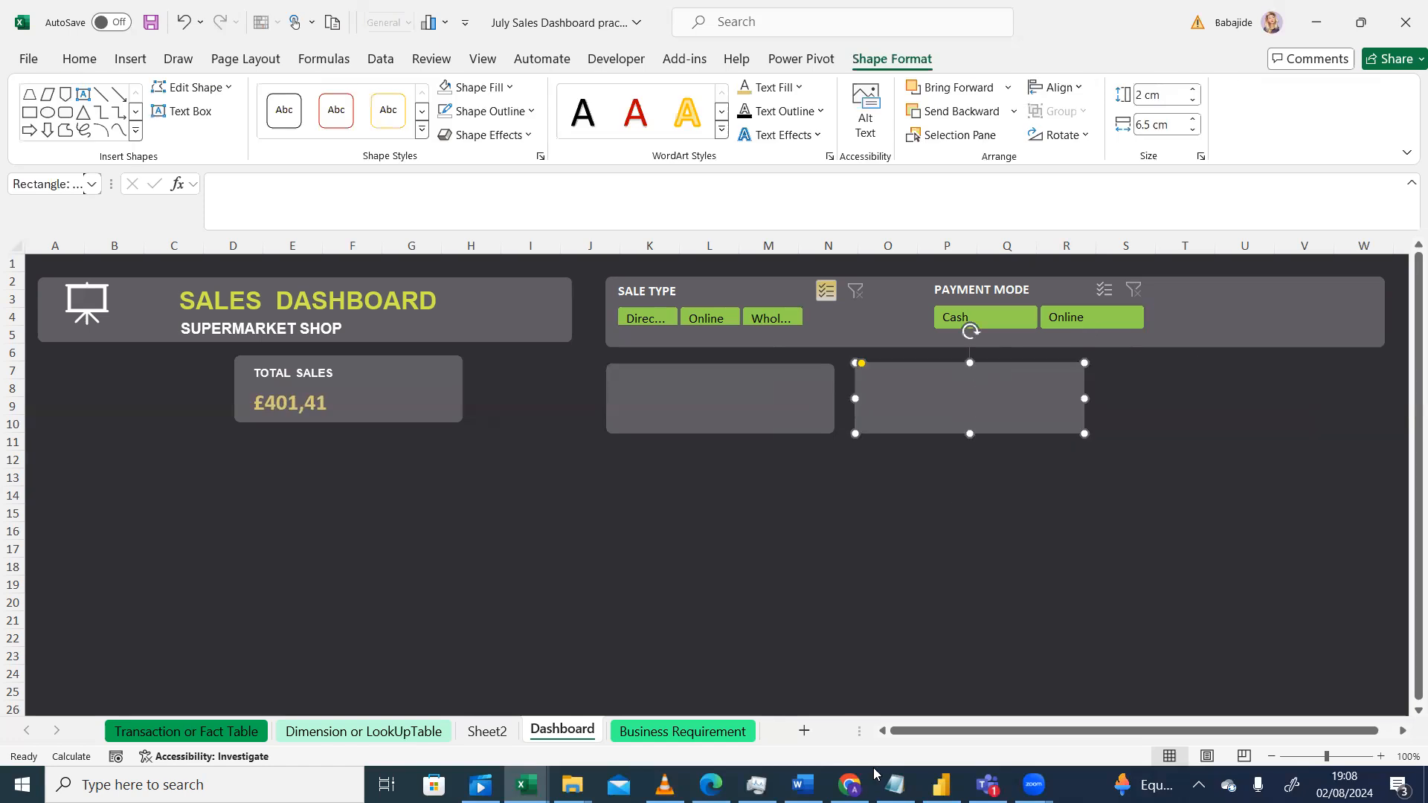
pyautogui.click(961, 498)
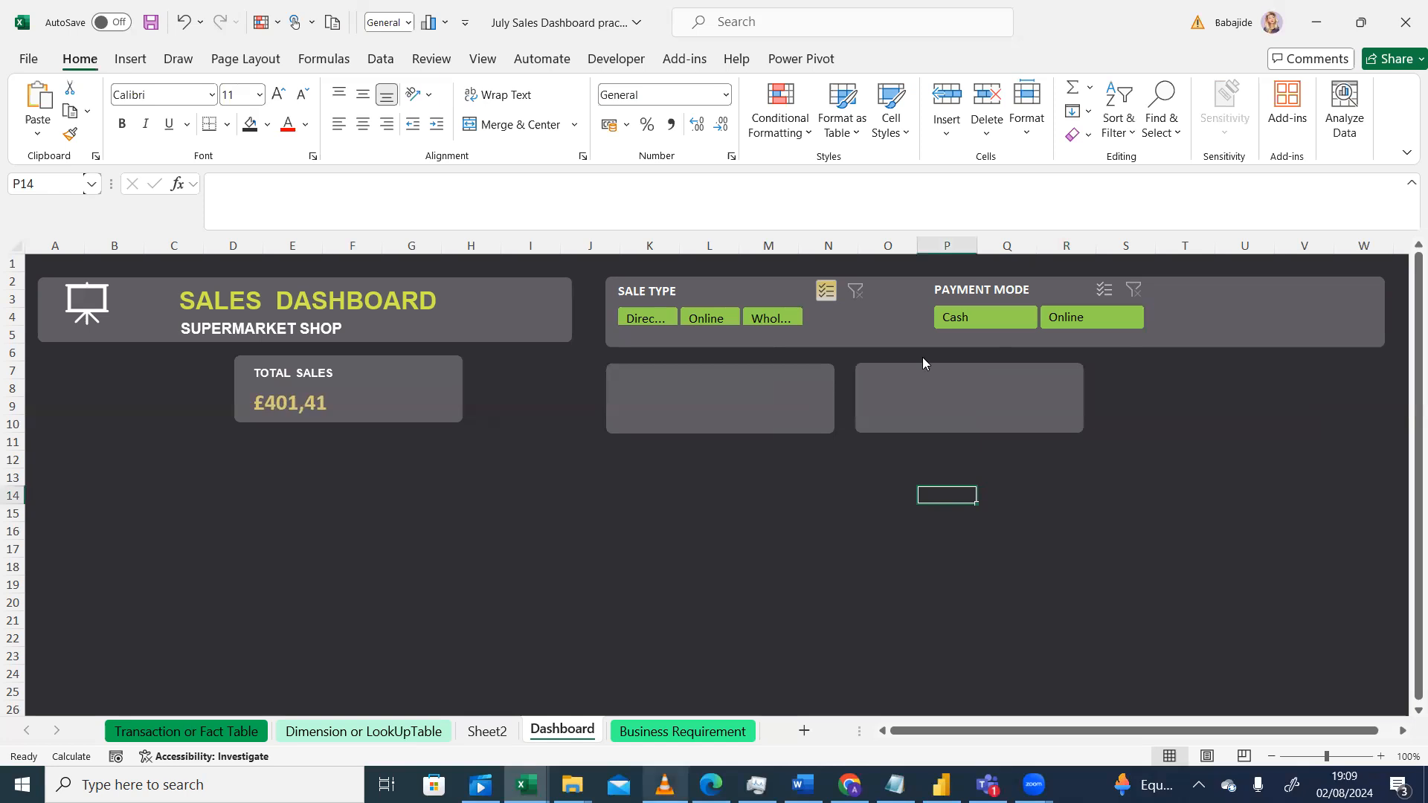
pyautogui.hotkey('alt', 'Tab')
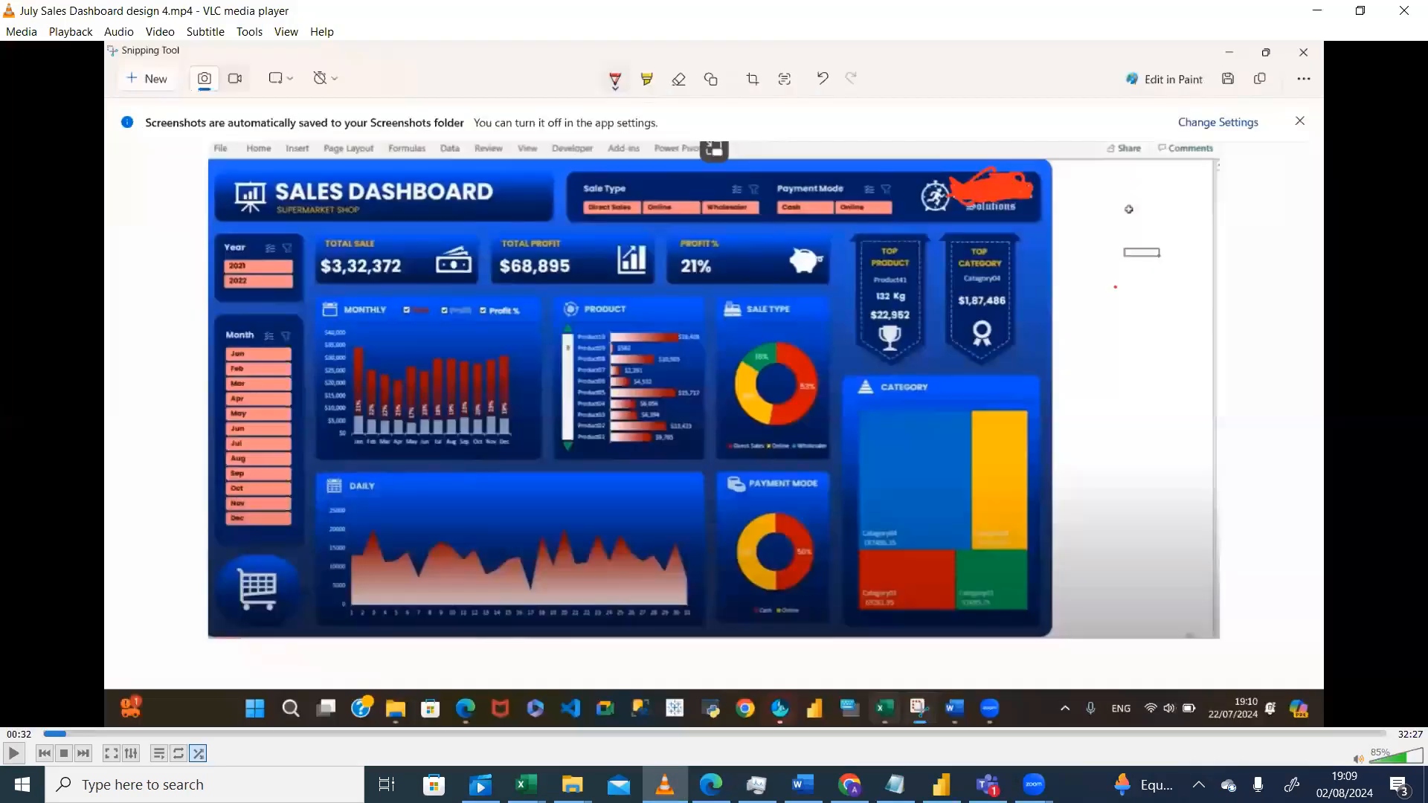
pyautogui.hotkey('alt', 'Tab')
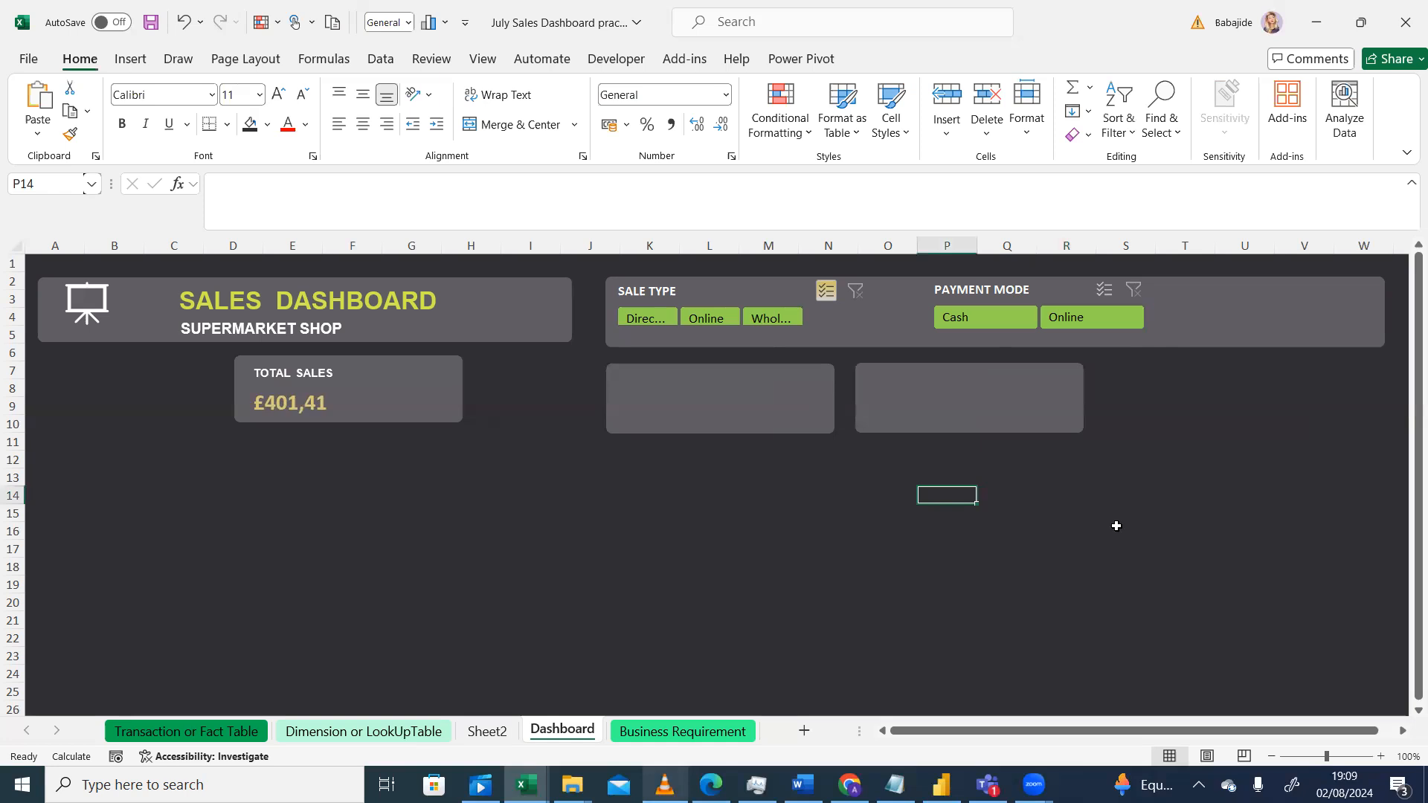
# Step: Nudge the slicer panel and the two empty cards slightly into position beside the title area
pyautogui.moveTo(889, 405)
pyautogui.mouseDown()
pyautogui.moveTo(896, 395)
pyautogui.moveTo(870, 401)
pyautogui.moveTo(896, 406)
pyautogui.mouseUp()
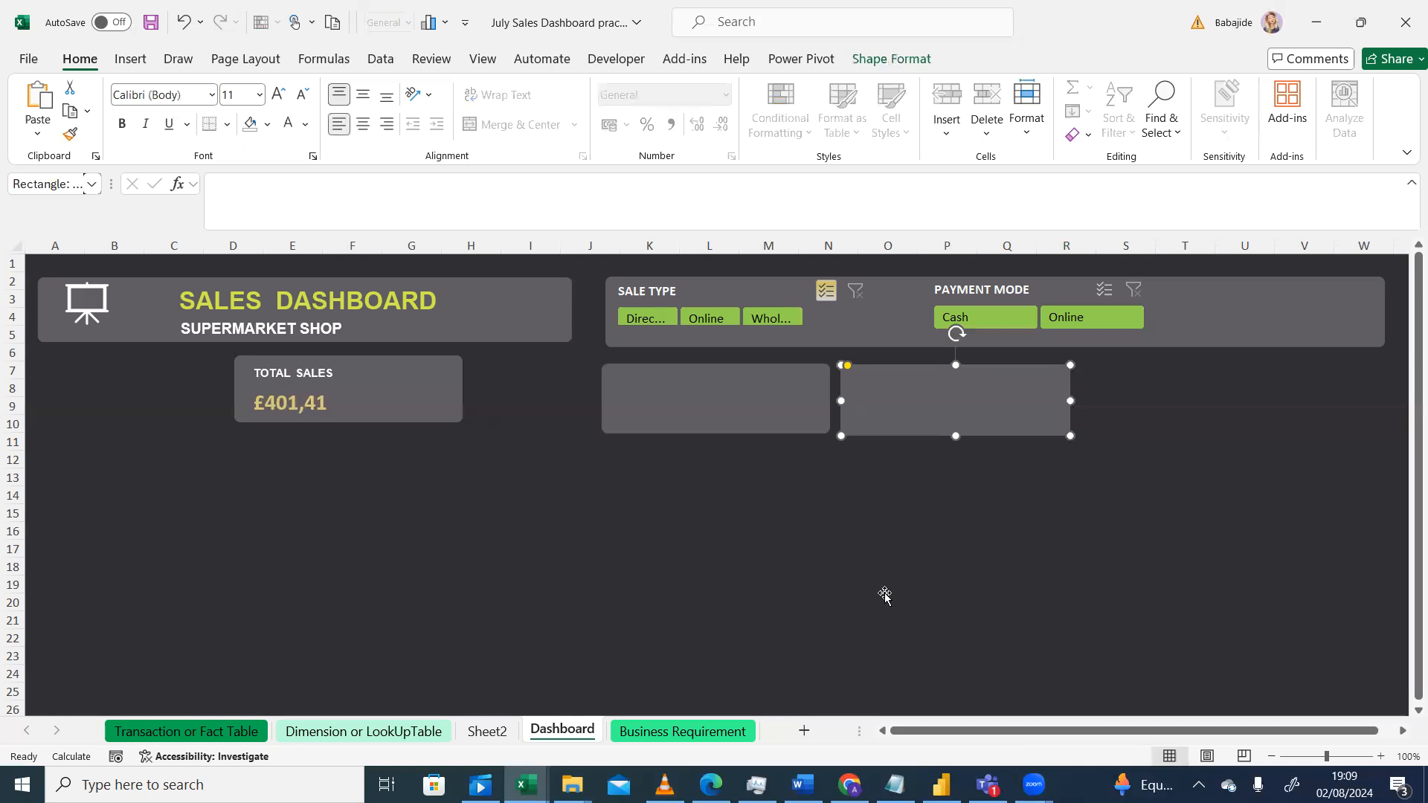
pyautogui.press('Escape')
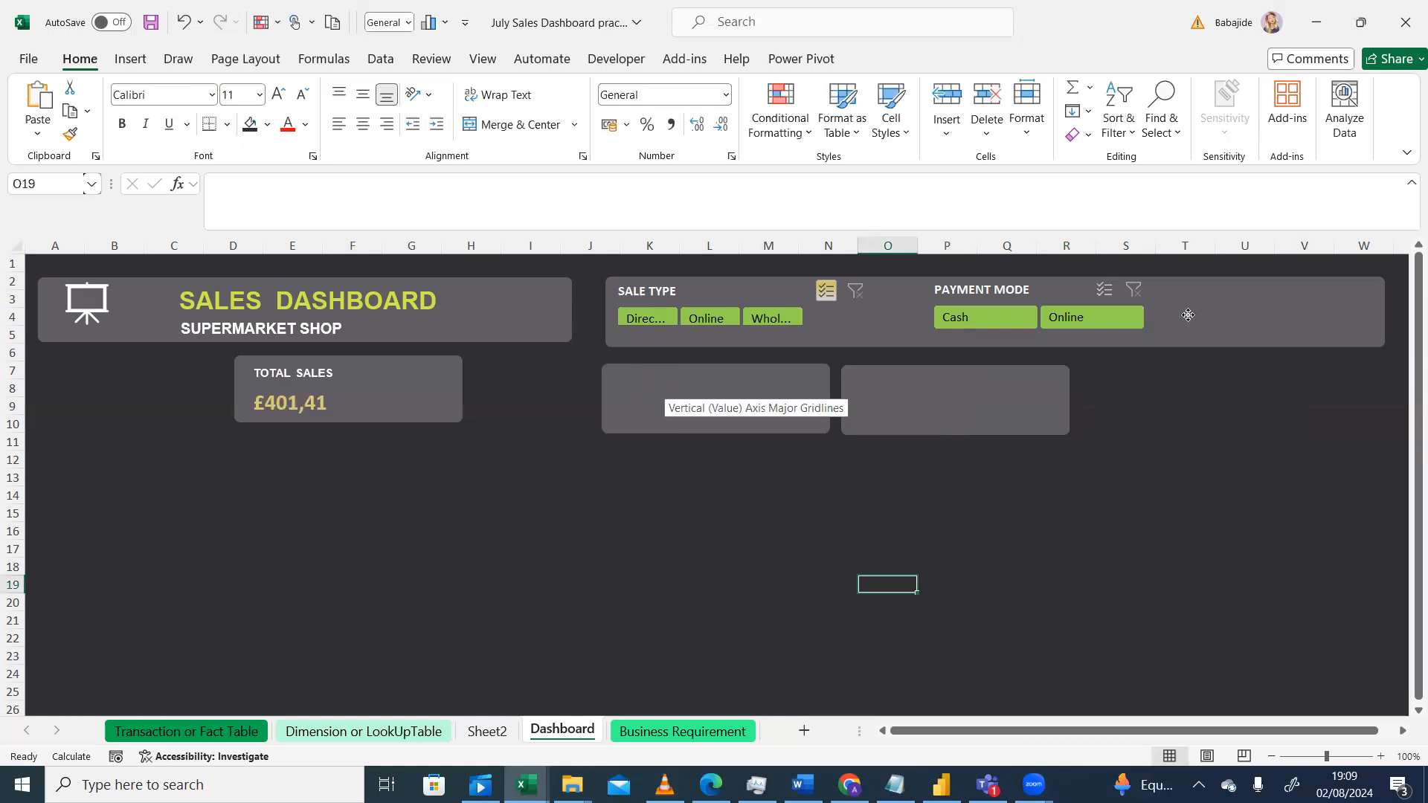
pyautogui.moveTo(1187, 319); pyautogui.dragTo(1183, 317)
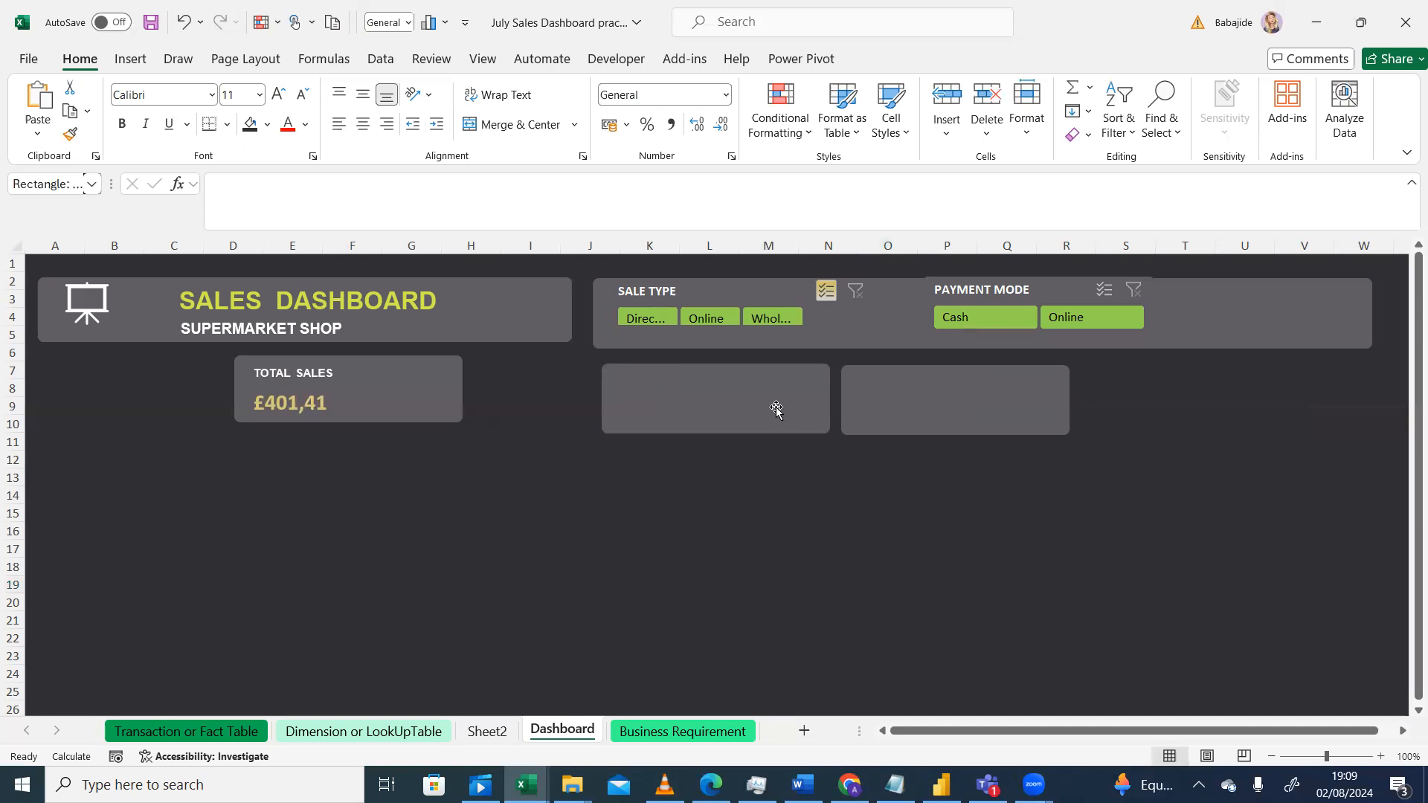
pyautogui.moveTo(763, 404); pyautogui.dragTo(763, 401)
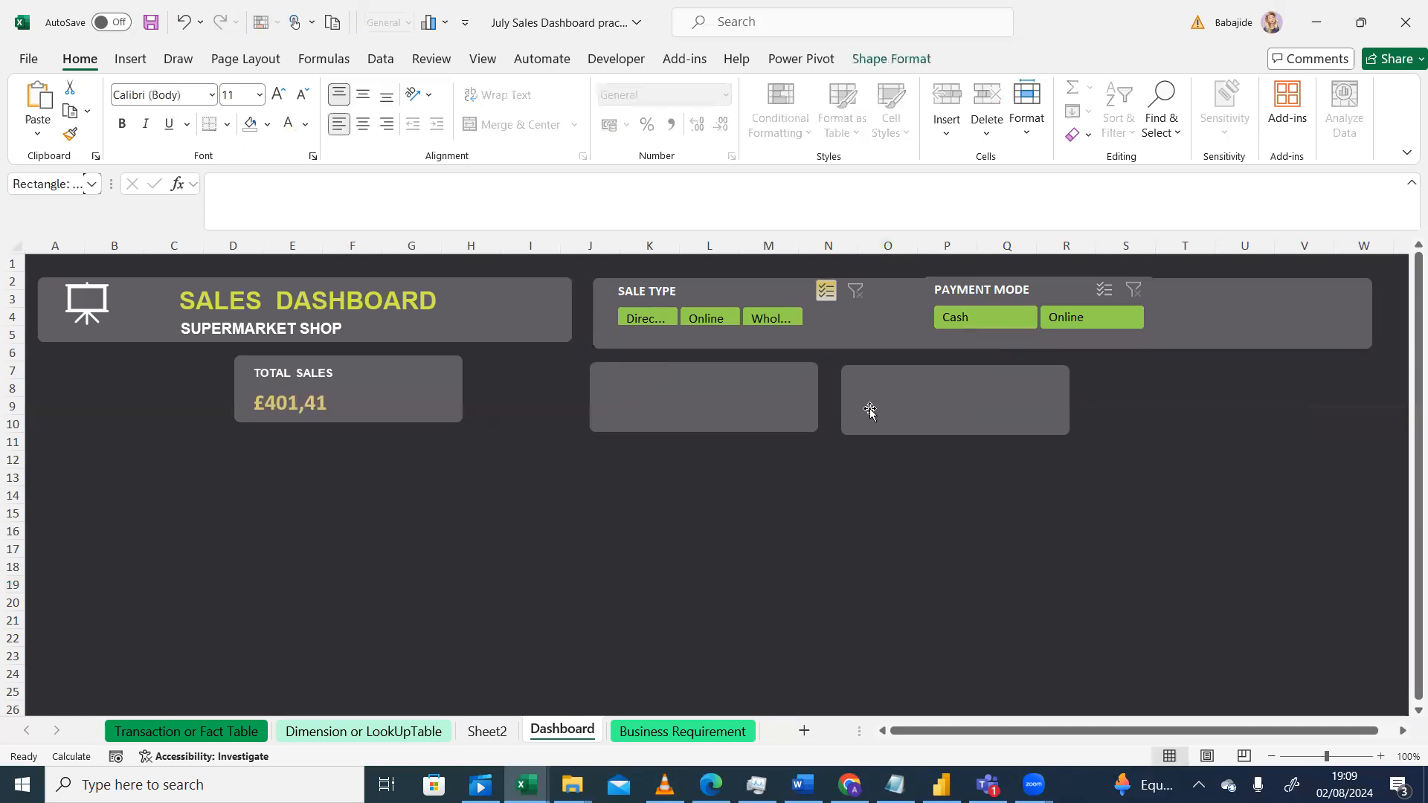
pyautogui.moveTo(903, 410); pyautogui.dragTo(899, 404)
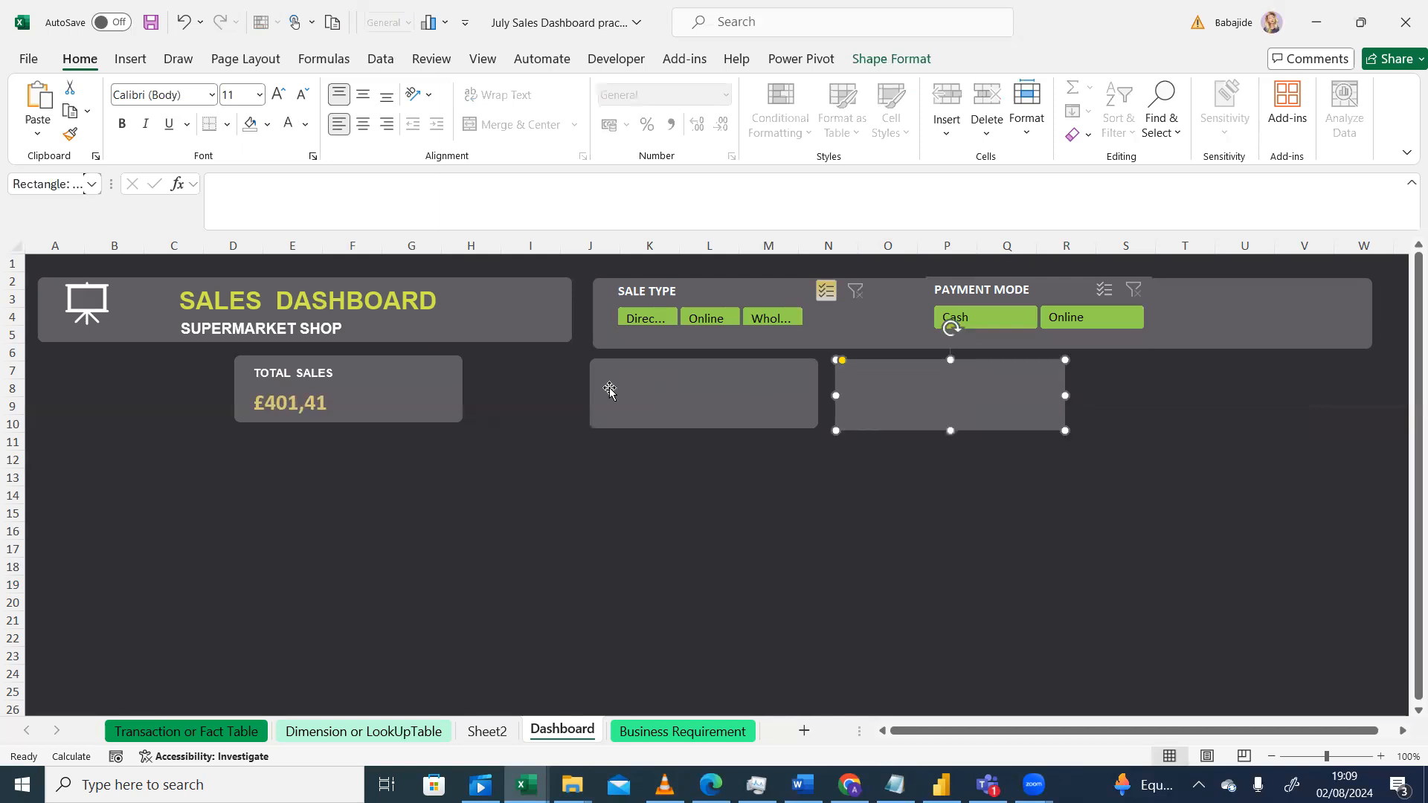
# Step: Select the Total Sales card and both empty cards and align their tops
pyautogui.click(430, 397)
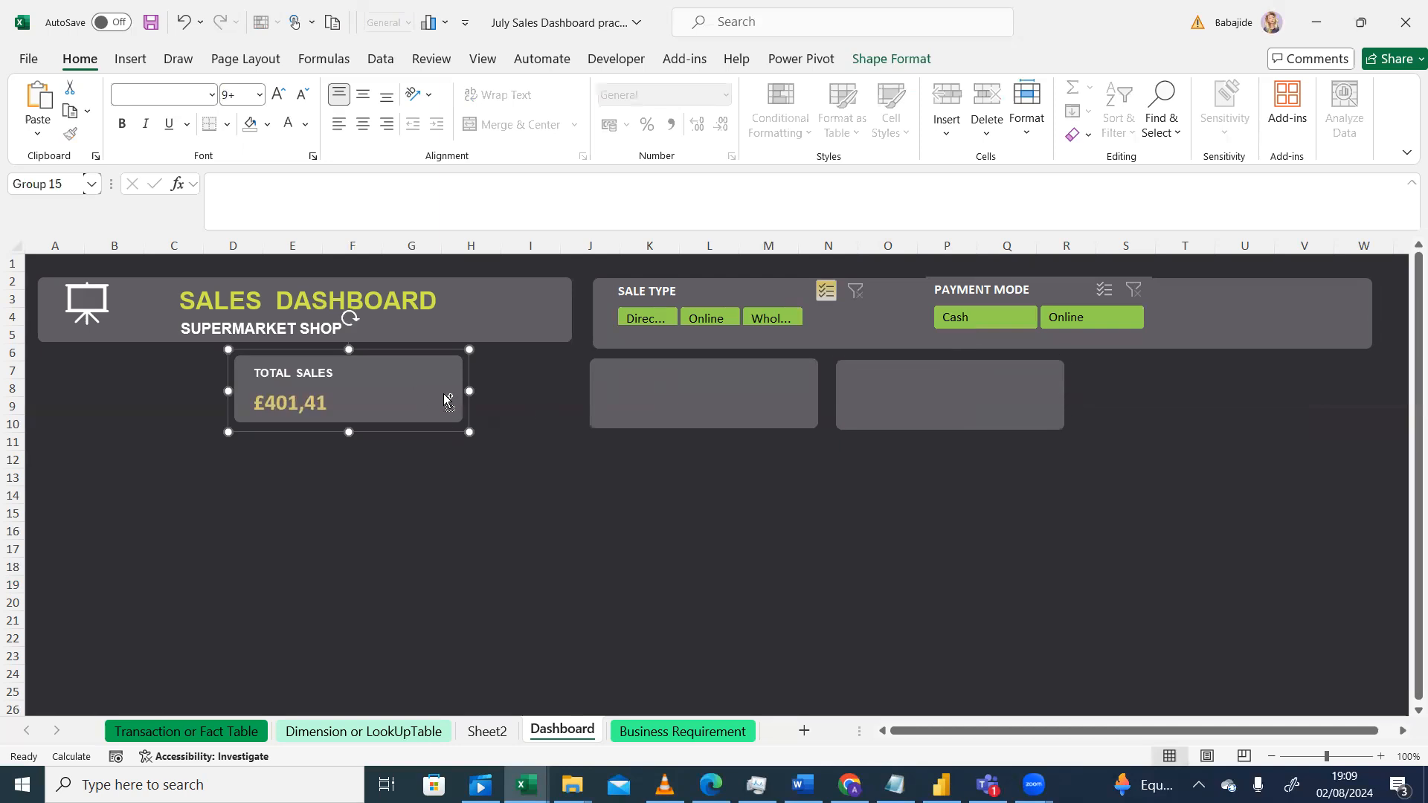
pyautogui.keyDown('ctrl'); pyautogui.click(690, 387); pyautogui.keyUp('ctrl')
pyautogui.keyDown('ctrl'); pyautogui.click(992, 381); pyautogui.keyUp('ctrl')
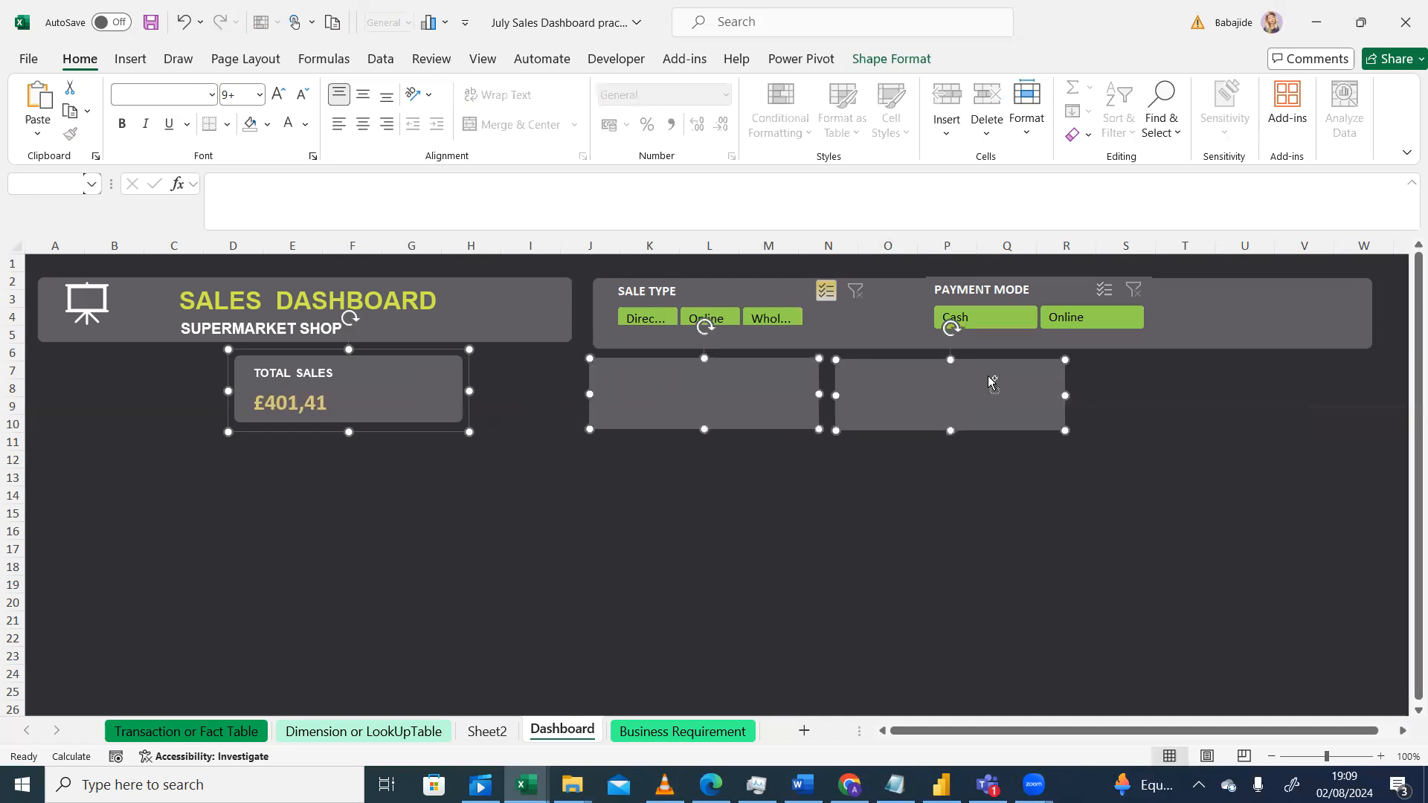
pyautogui.click(902, 68)
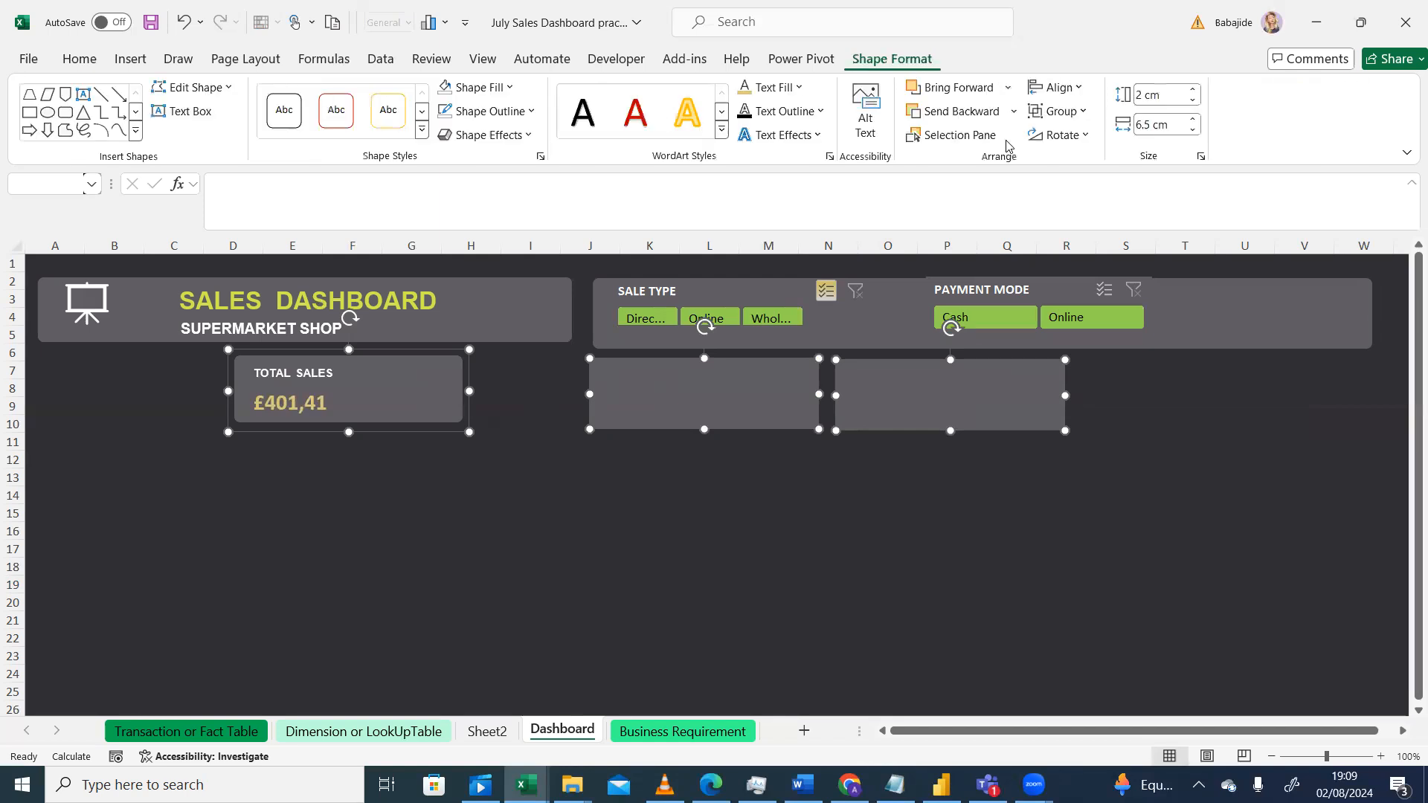
pyautogui.click(1085, 89)
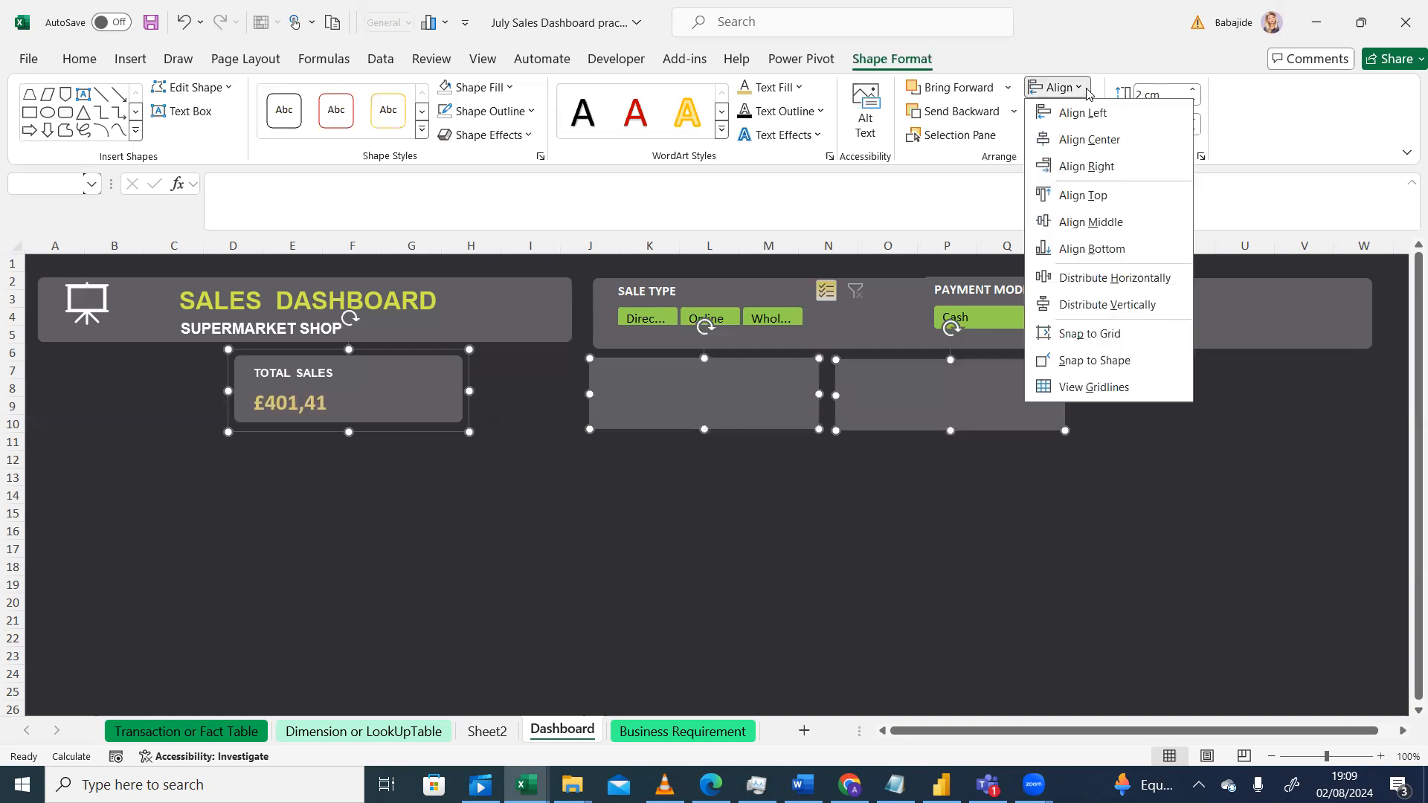
pyautogui.click(1075, 196)
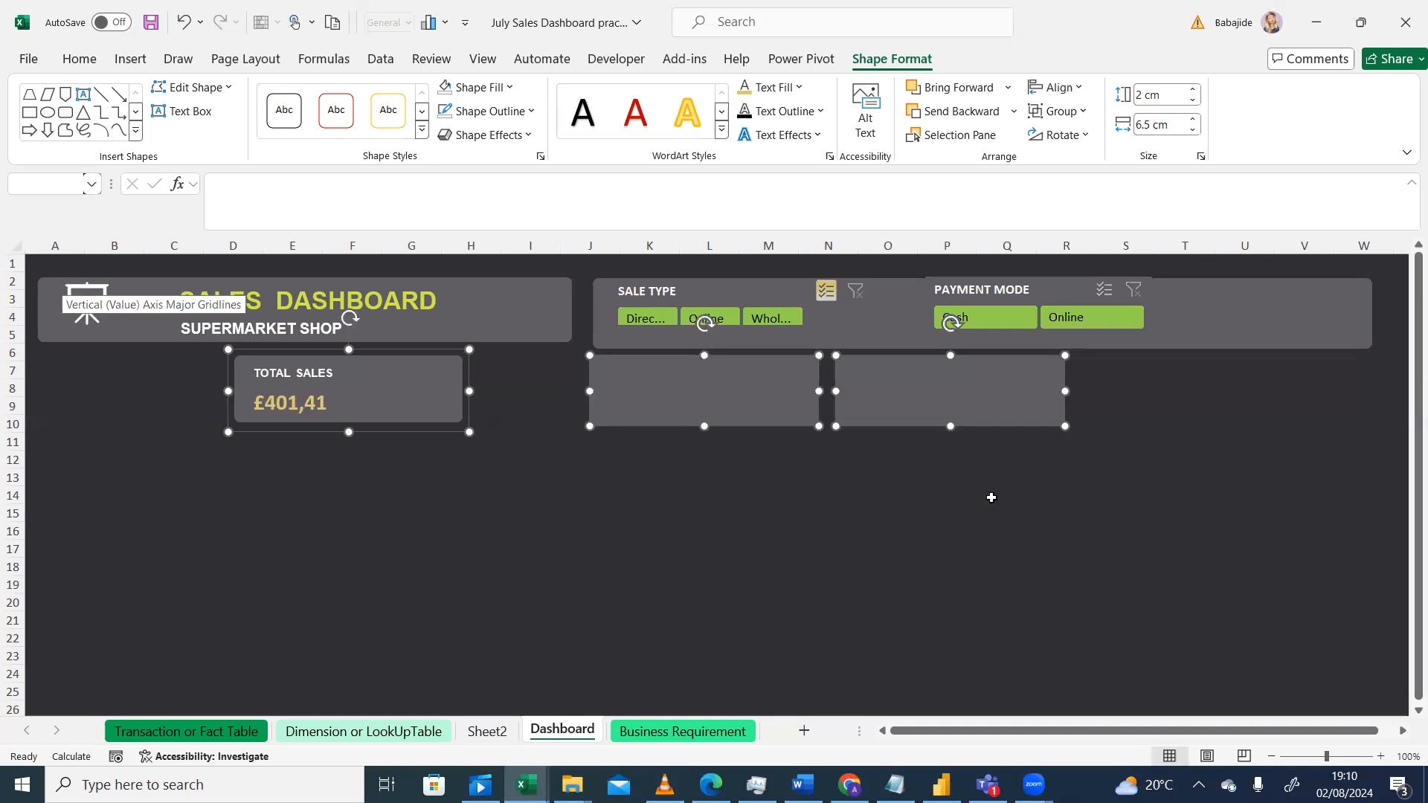
# Step: Try to distribute the three cards horizontally and undo it
pyautogui.click(1014, 113)
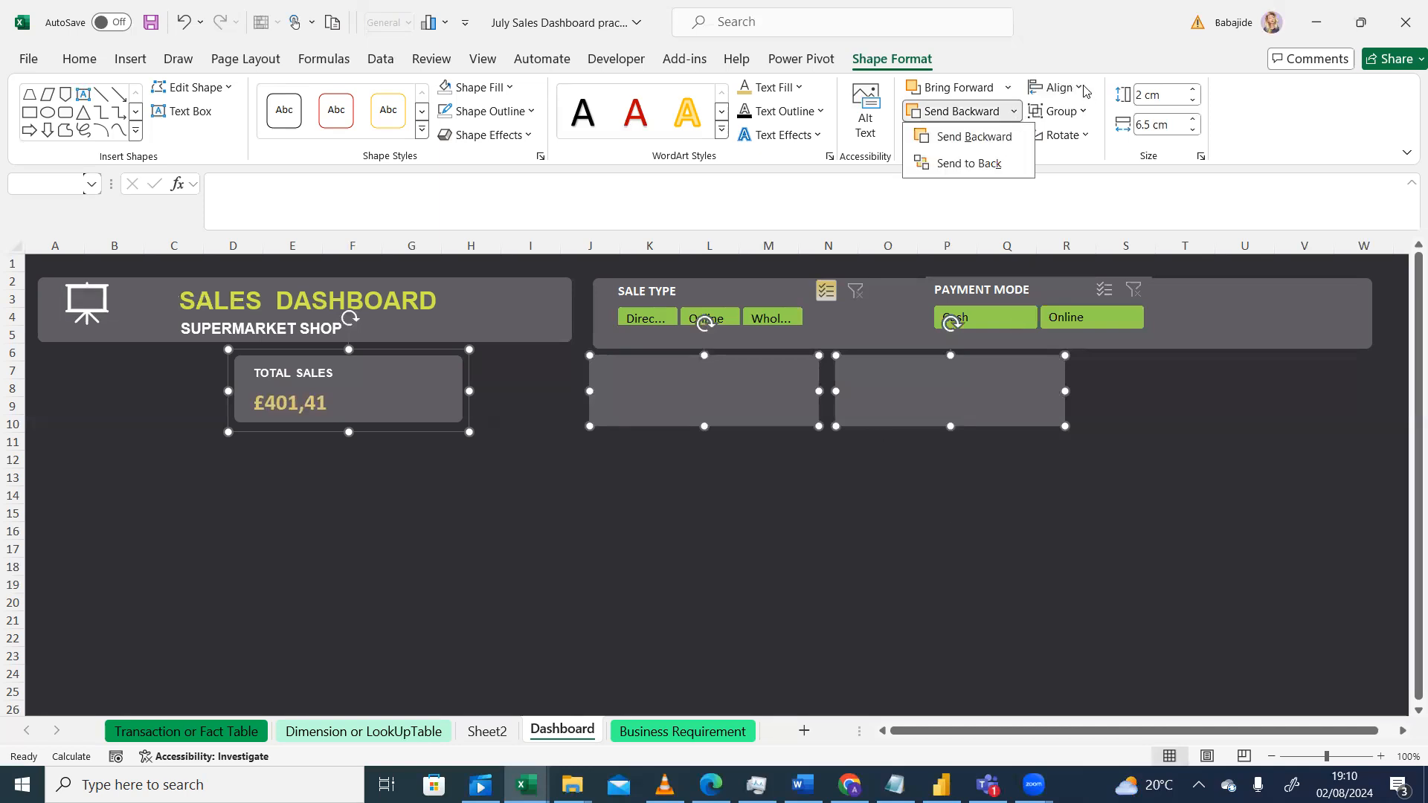
pyautogui.click(1082, 92)
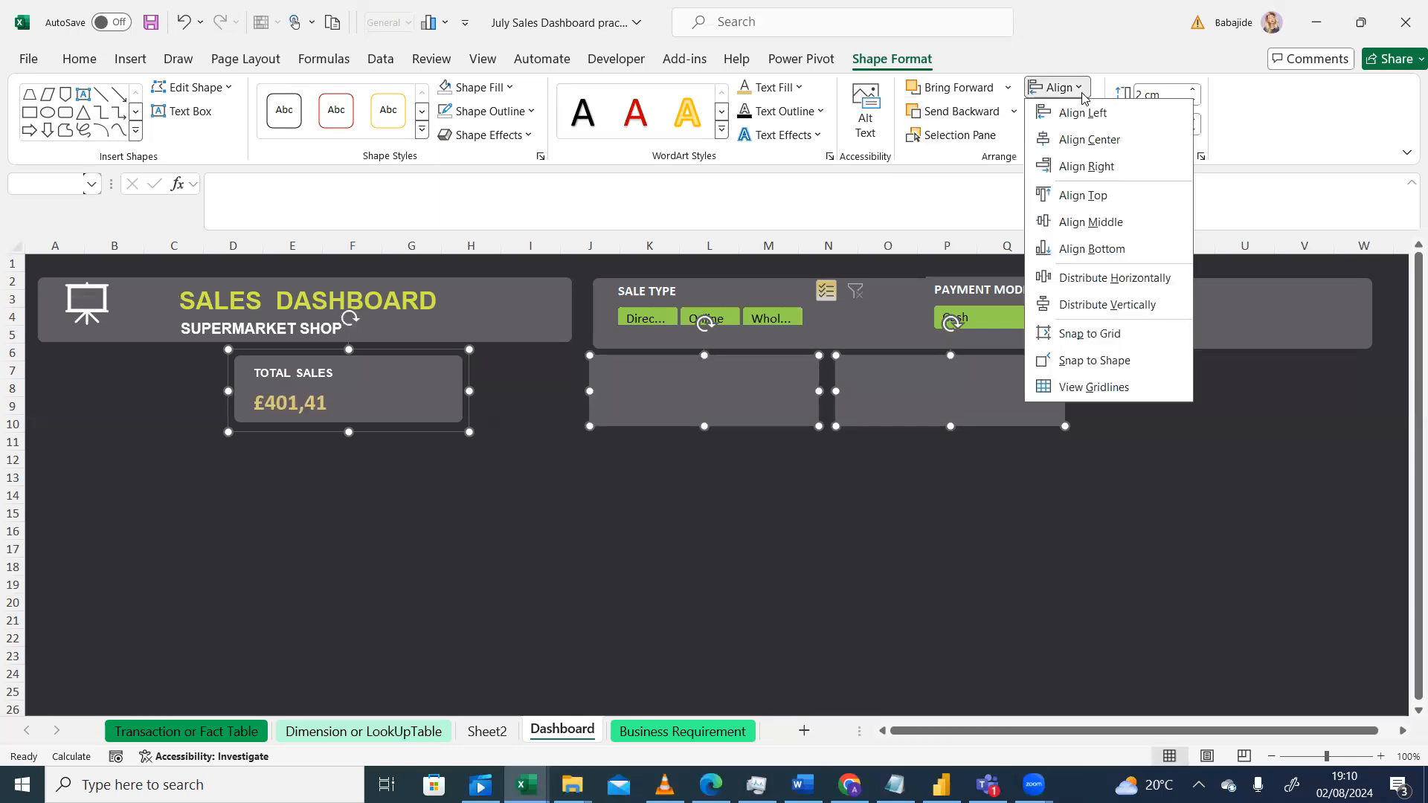
pyautogui.click(1075, 279)
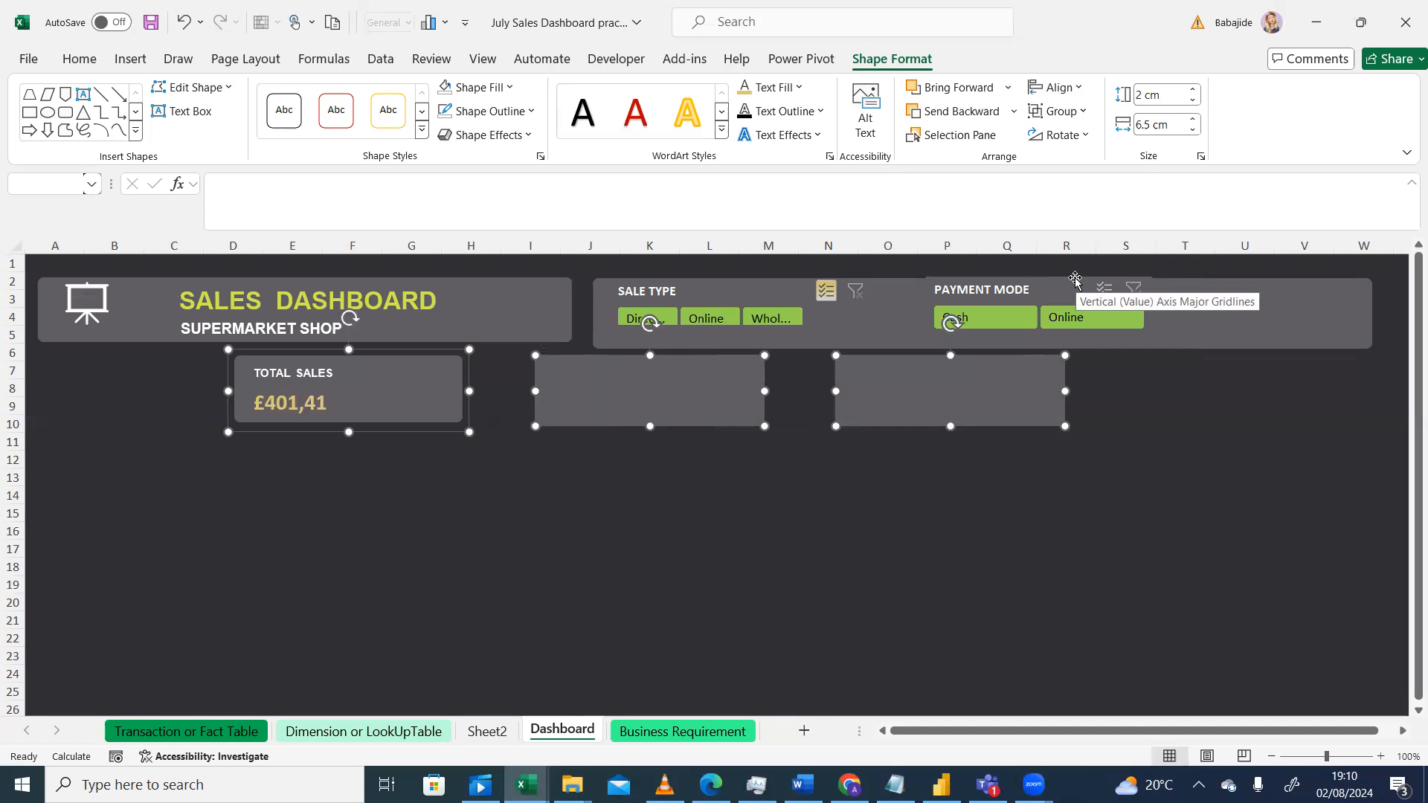
pyautogui.click(183, 29)
# Step: Move the Total Sales card right so it starts at column F, next to the second card
pyautogui.click(683, 478)
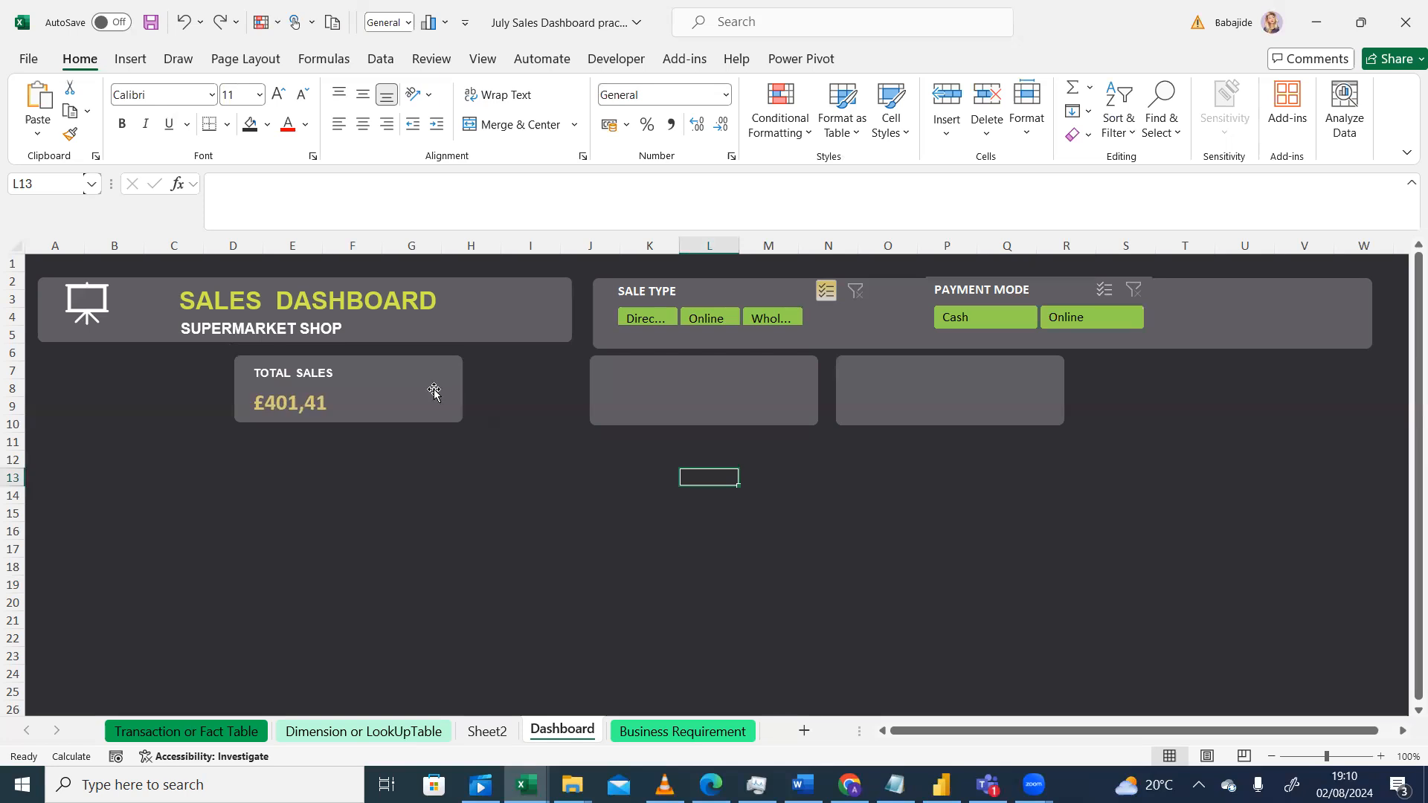
pyautogui.moveTo(434, 392); pyautogui.dragTo(537, 390)
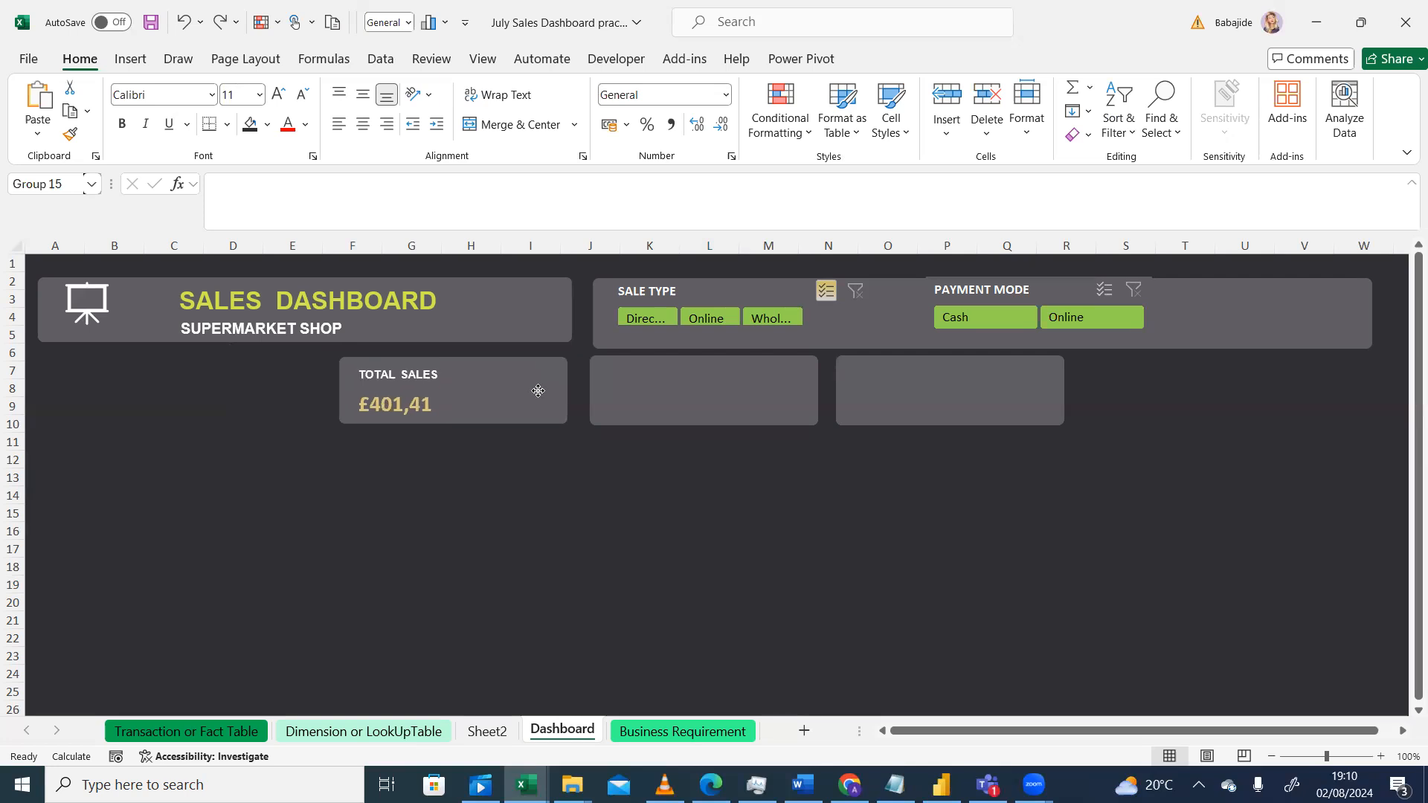
pyautogui.click(643, 489)
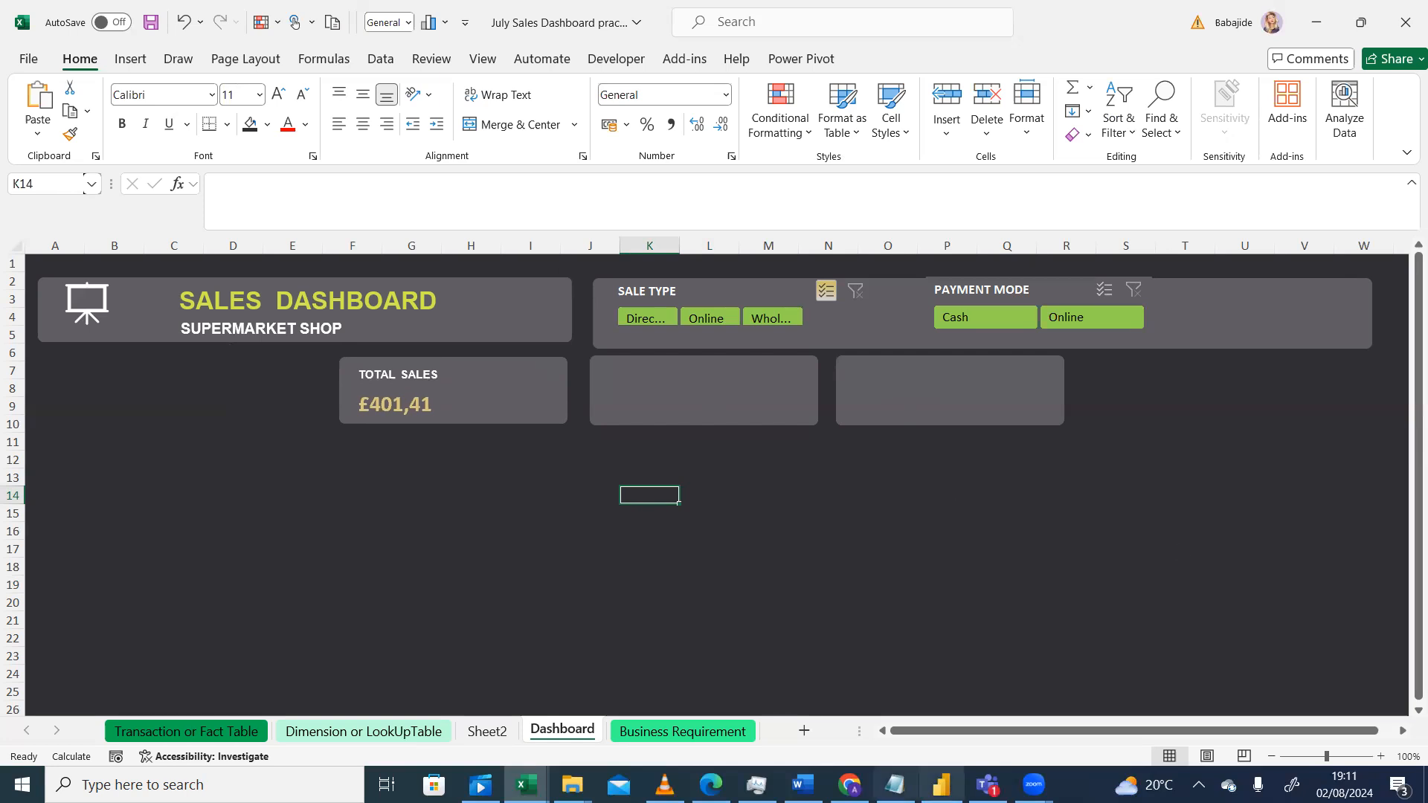
# Step: Compare with the reference design and duplicate the second card, placing the copy below the Total Sales card
pyautogui.click(664, 785)
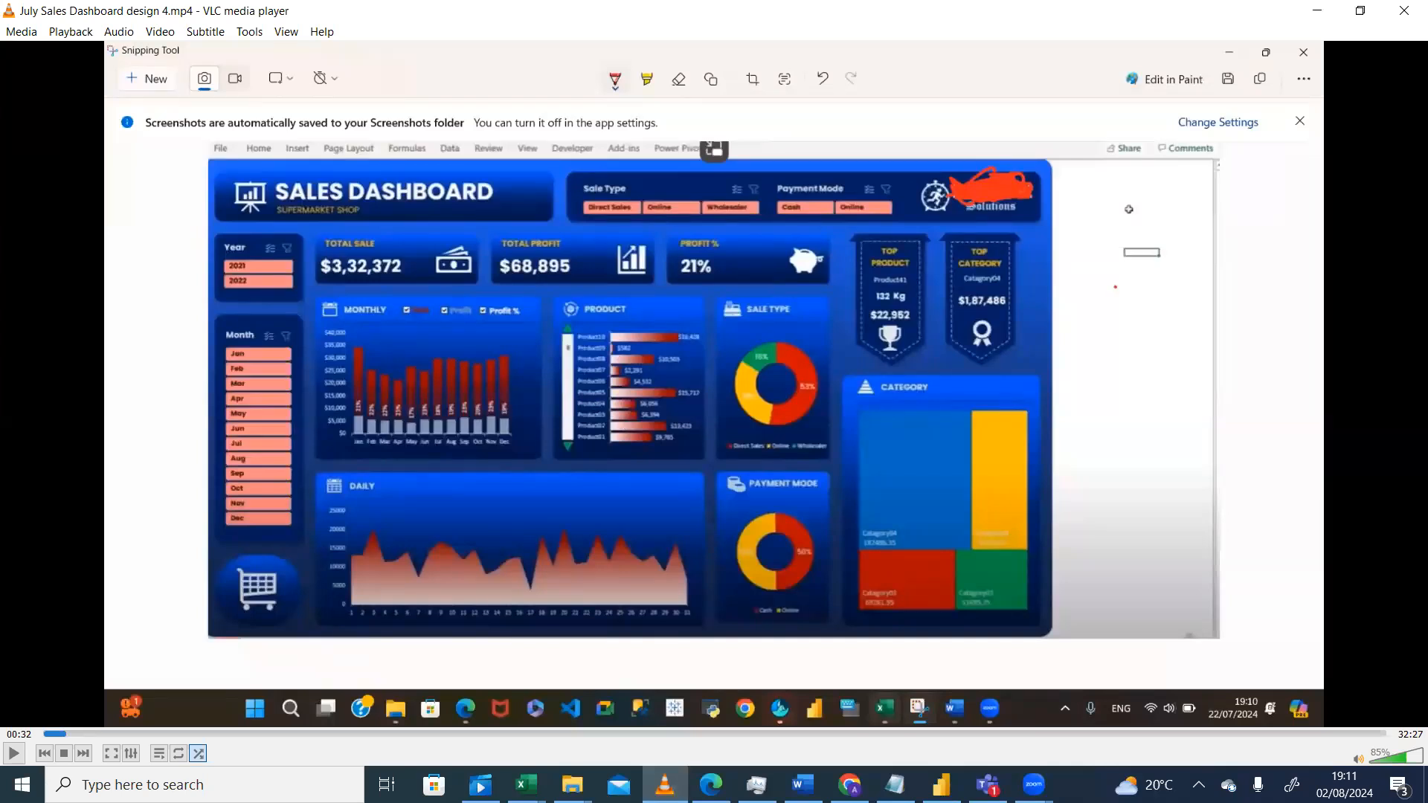
pyautogui.click(664, 784)
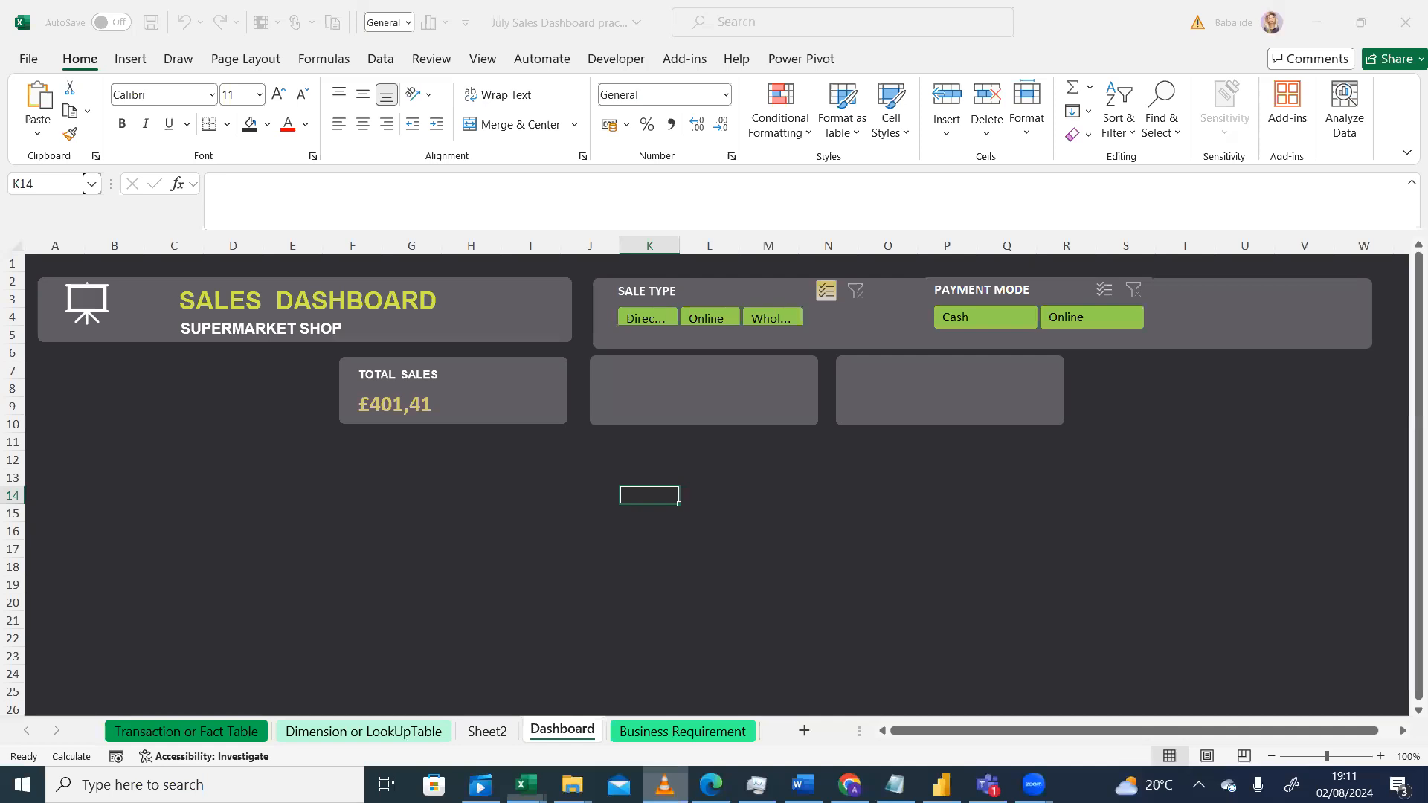
pyautogui.click(663, 785)
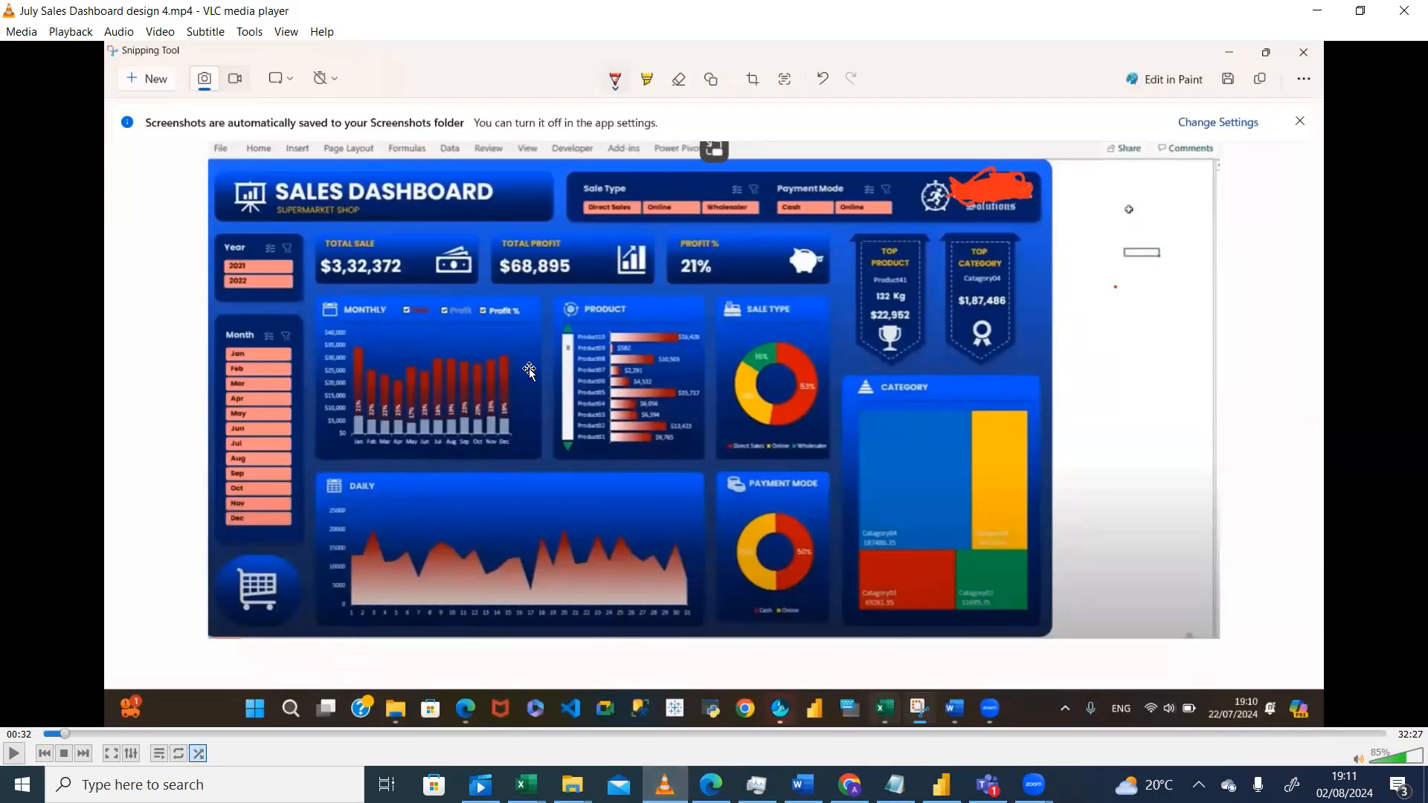
pyautogui.hotkey('alt', 'Tab')
pyautogui.click(688, 394)
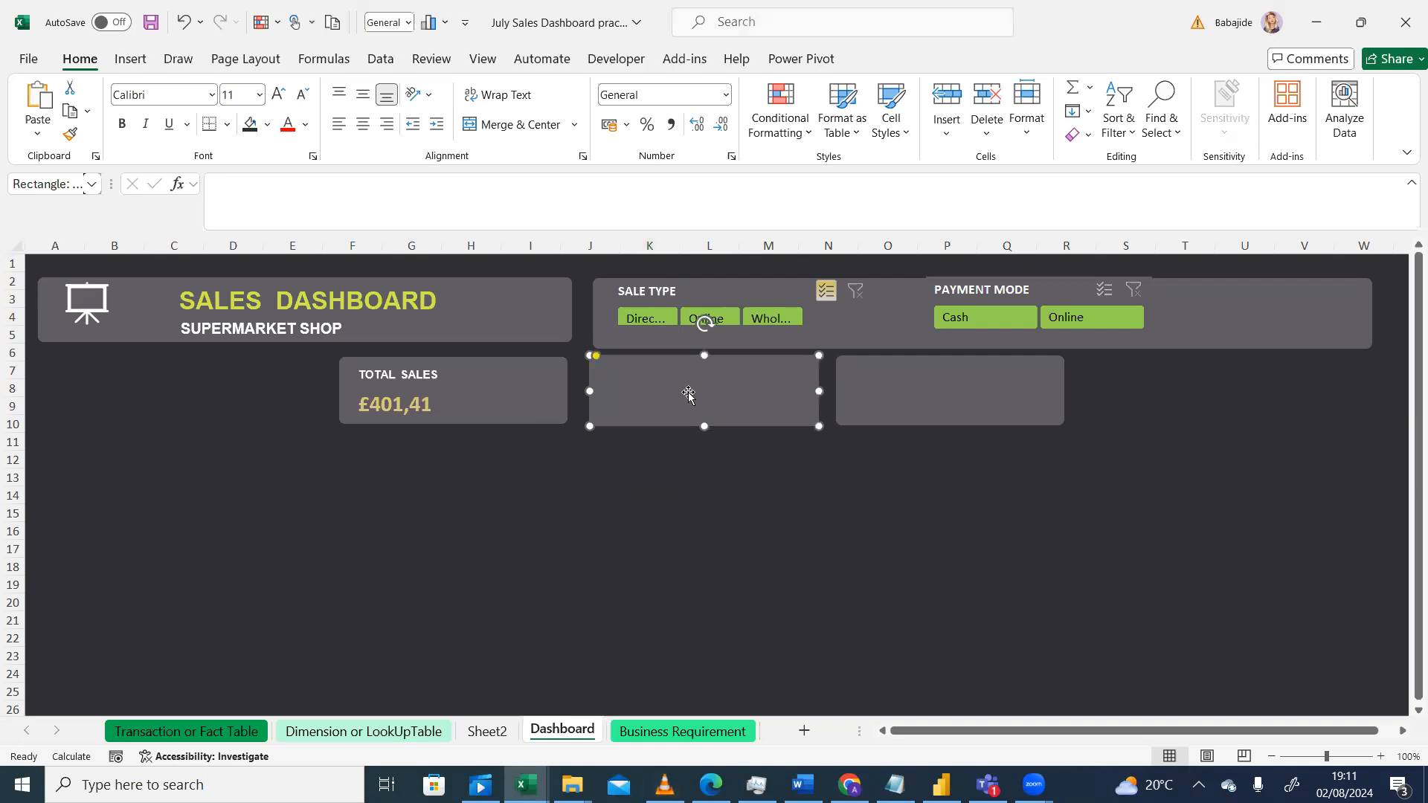
pyautogui.hotkey('ctrl', 'd')
pyautogui.moveTo(523, 499); pyautogui.dragTo(455, 484)
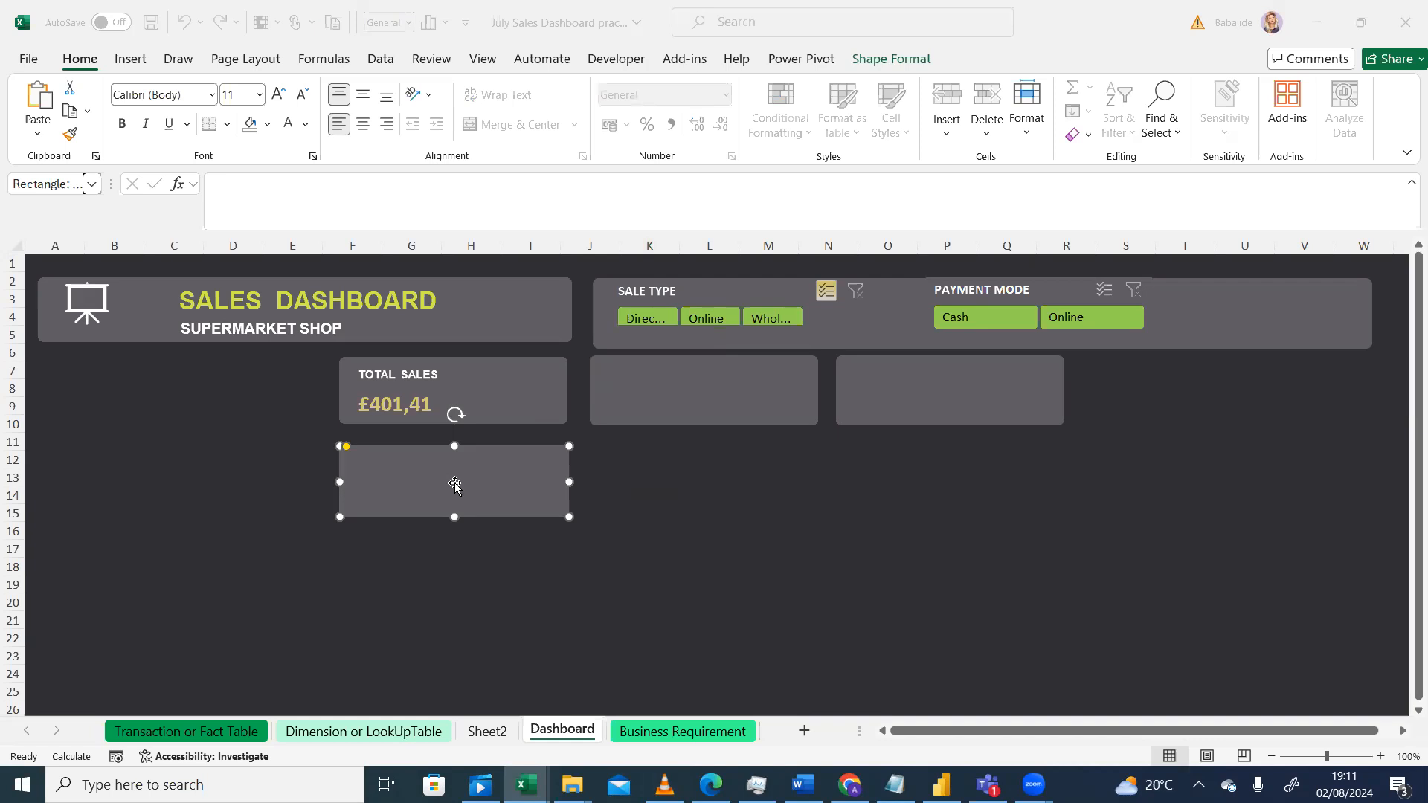
# Step: Enlarge the copied card into a tall panel spanning rows 11 to 23 and reaching about column I
pyautogui.click(567, 520)
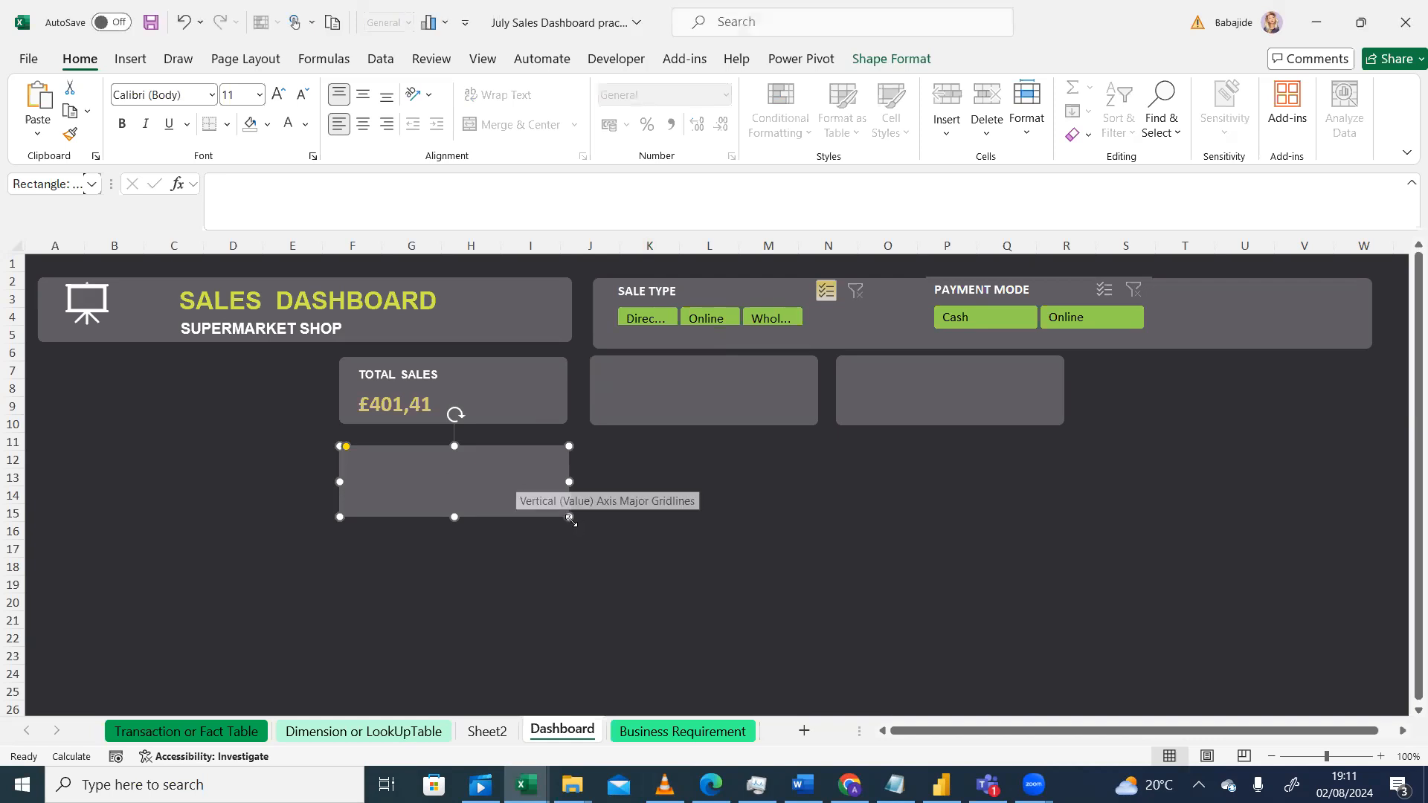
pyautogui.moveTo(569, 519); pyautogui.dragTo(568, 557)
pyautogui.moveTo(565, 653); pyautogui.dragTo(571, 658)
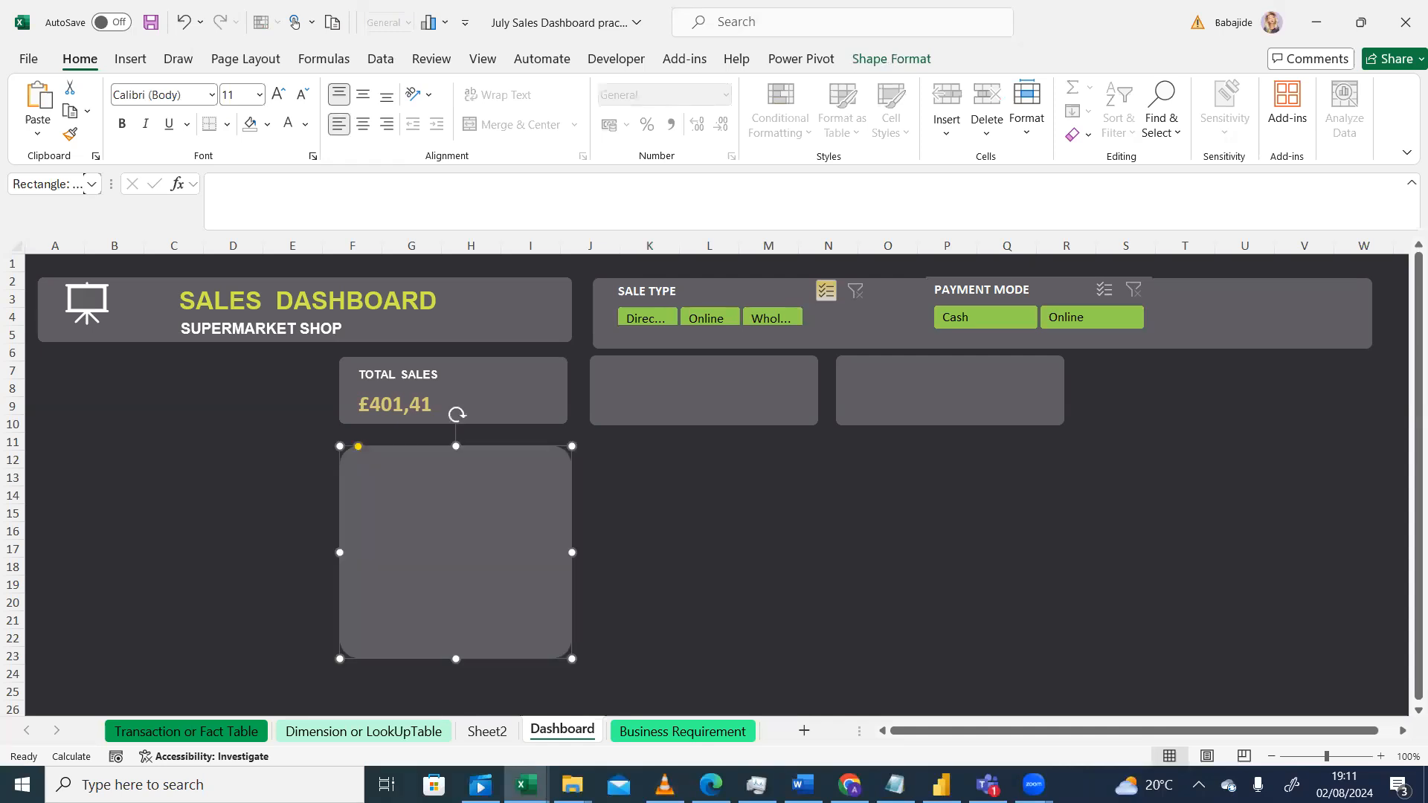
pyautogui.click(664, 784)
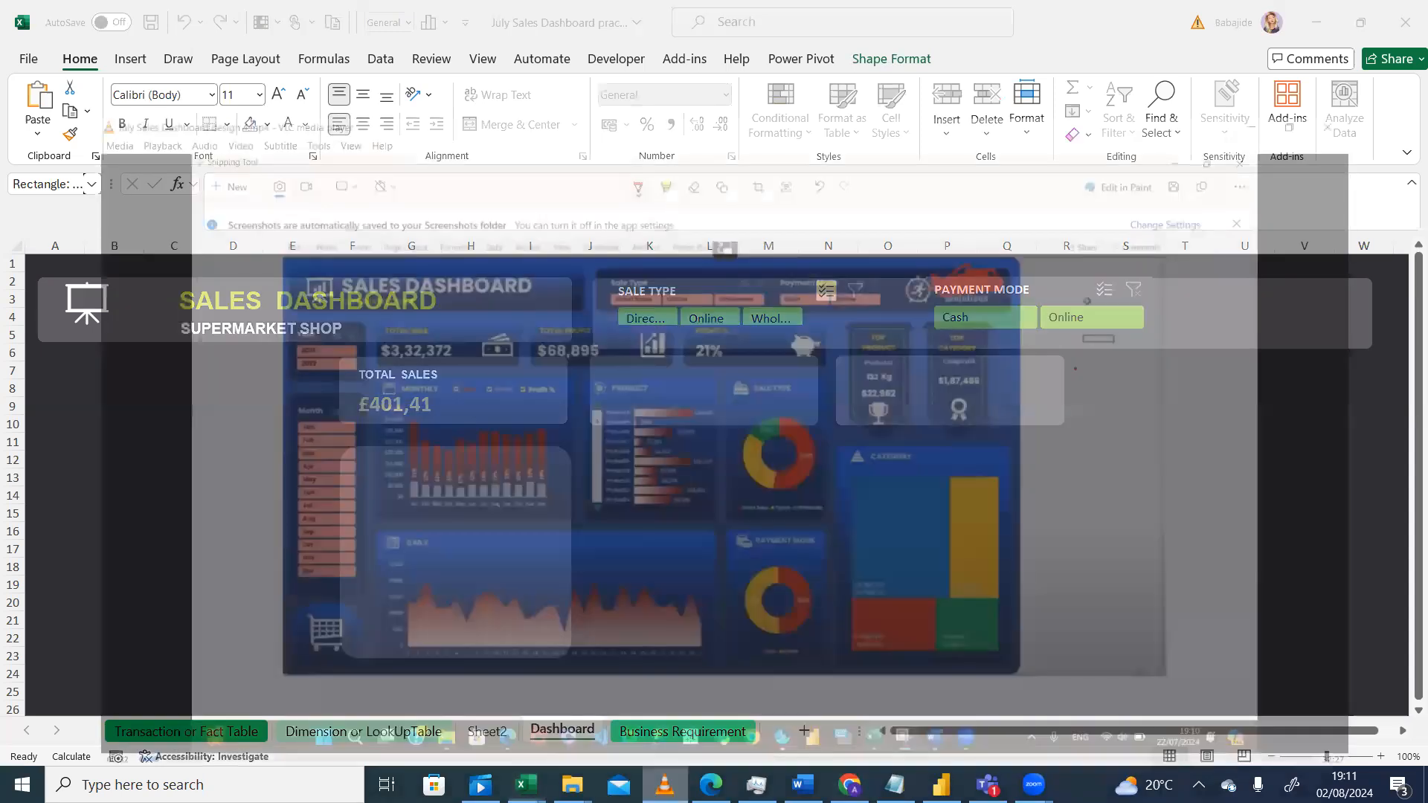
pyautogui.hotkey('alt', 'Tab')
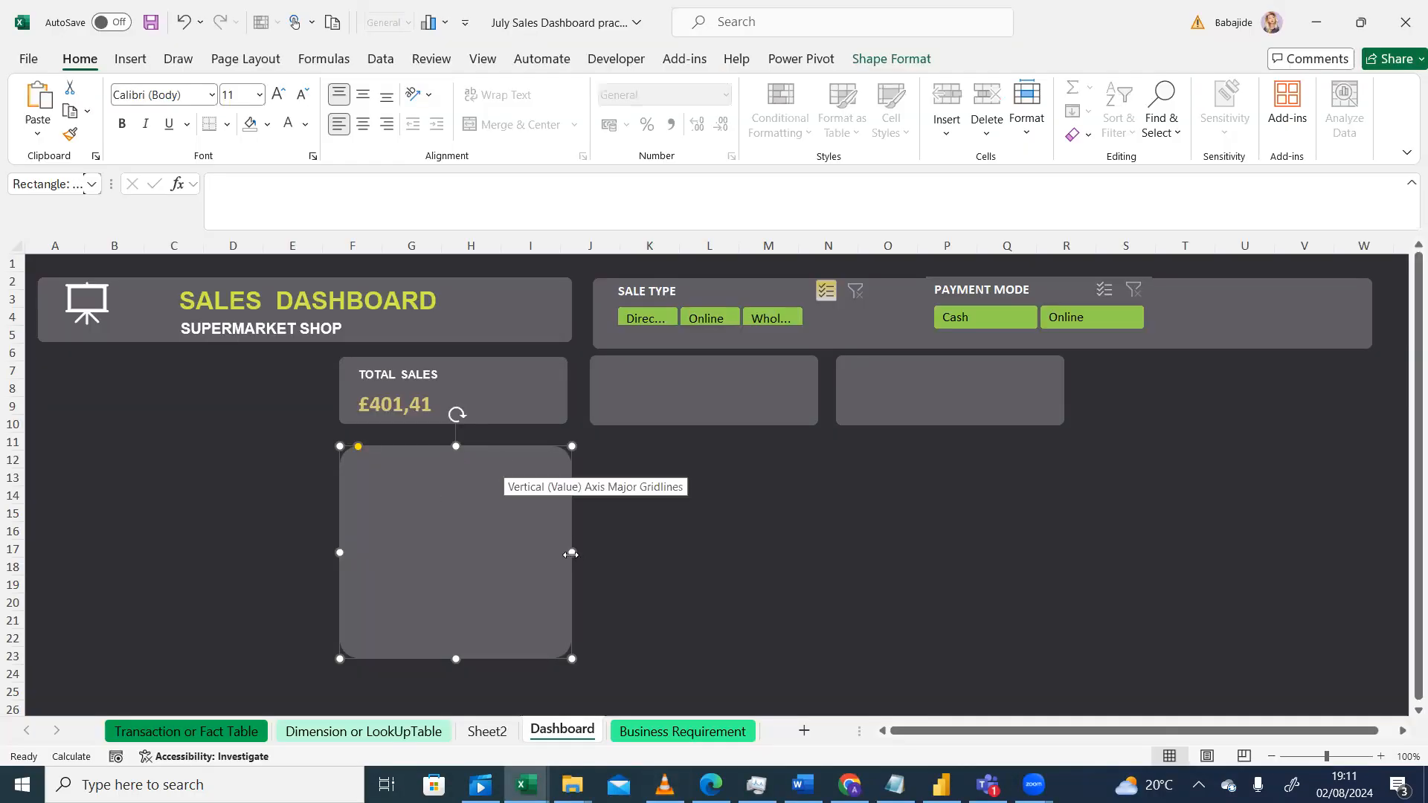
pyautogui.moveTo(571, 554); pyautogui.dragTo(637, 552)
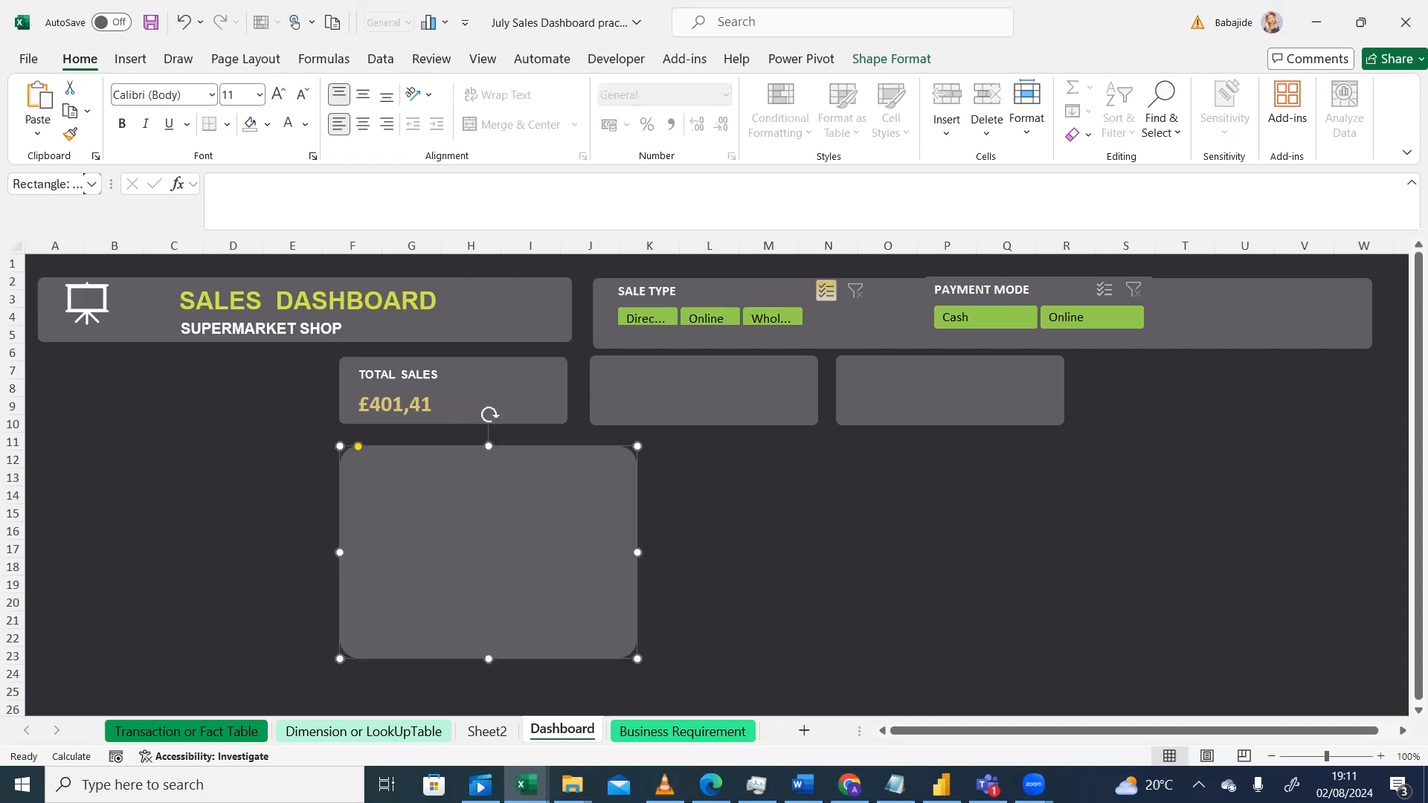
# Step: Paste a copy of the large panel and place it beside the first one in the same row
pyautogui.hotkey('alt', 'Tab')
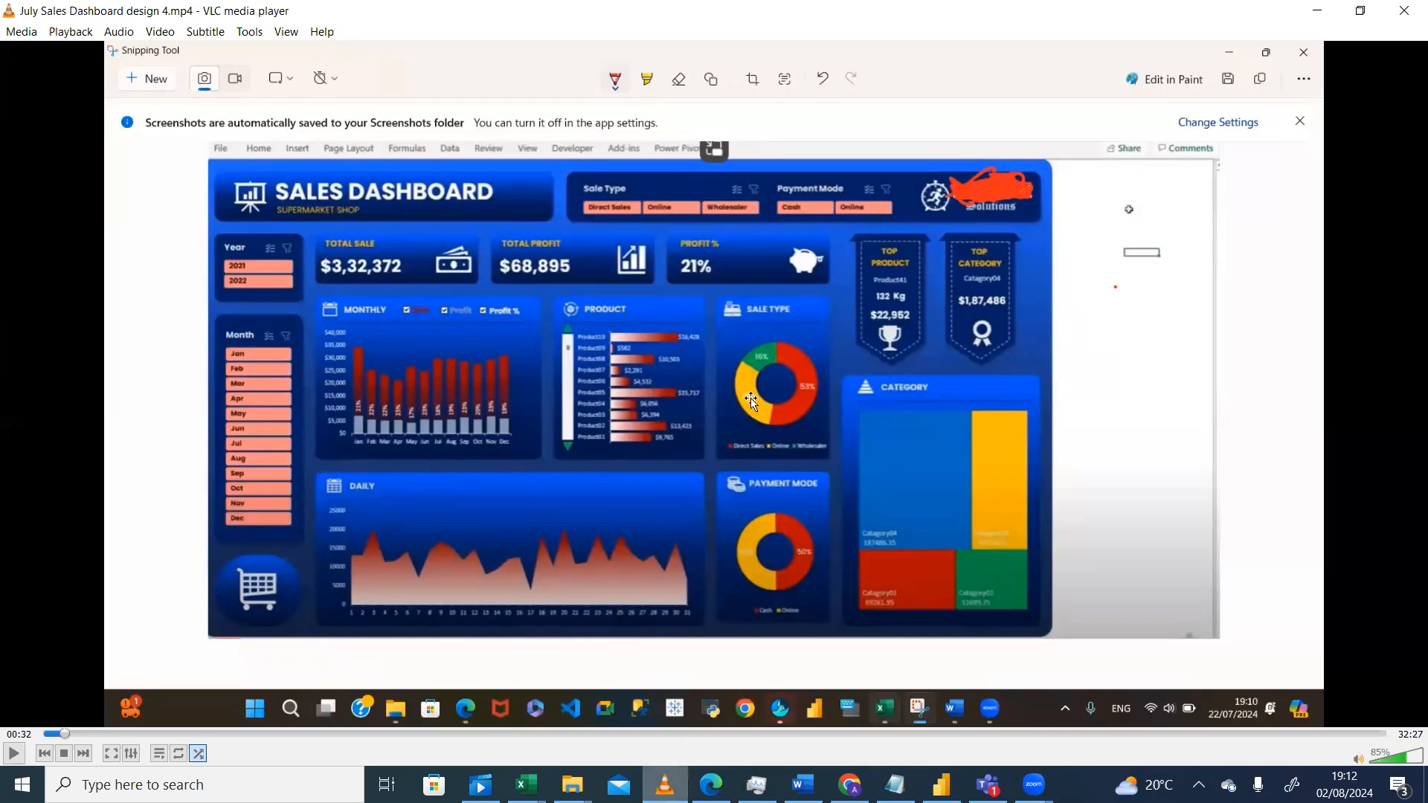
pyautogui.click(526, 784)
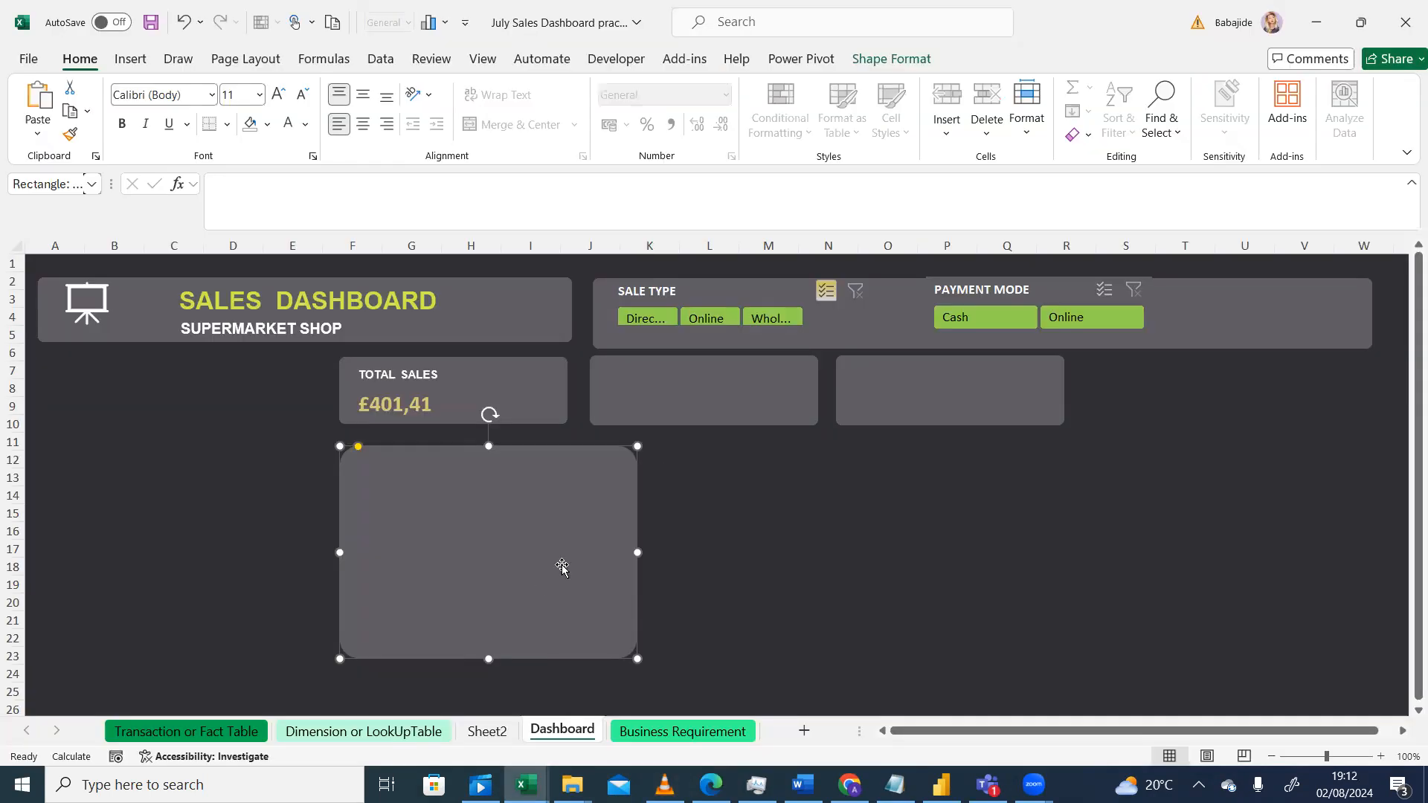
pyautogui.hotkey('ctrl', 'v')
pyautogui.moveTo(319, 632); pyautogui.dragTo(882, 551)
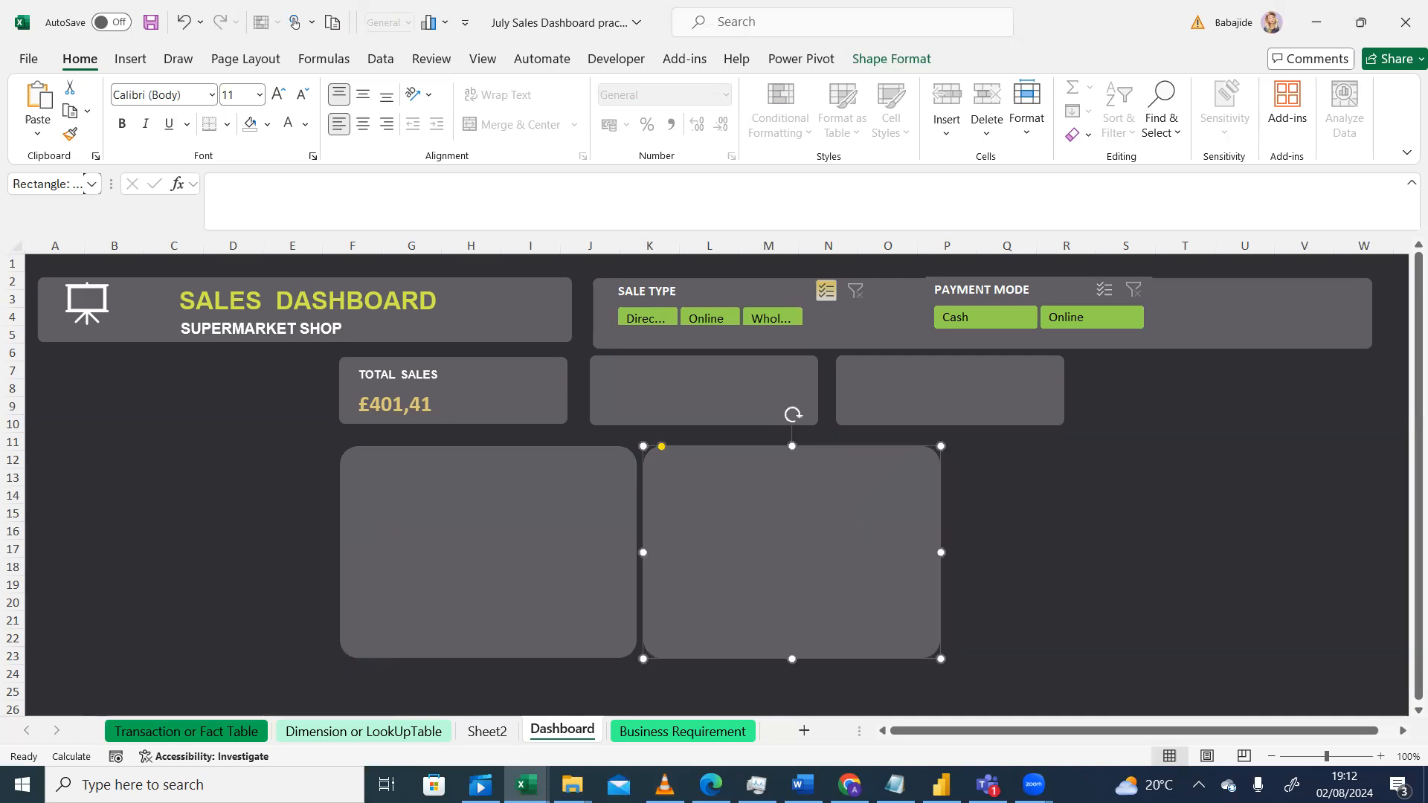
# Step: Narrow the two large panels, reposition the second, and duplicate it into a third panel on the right
pyautogui.hotkey('alt', 'Tab')
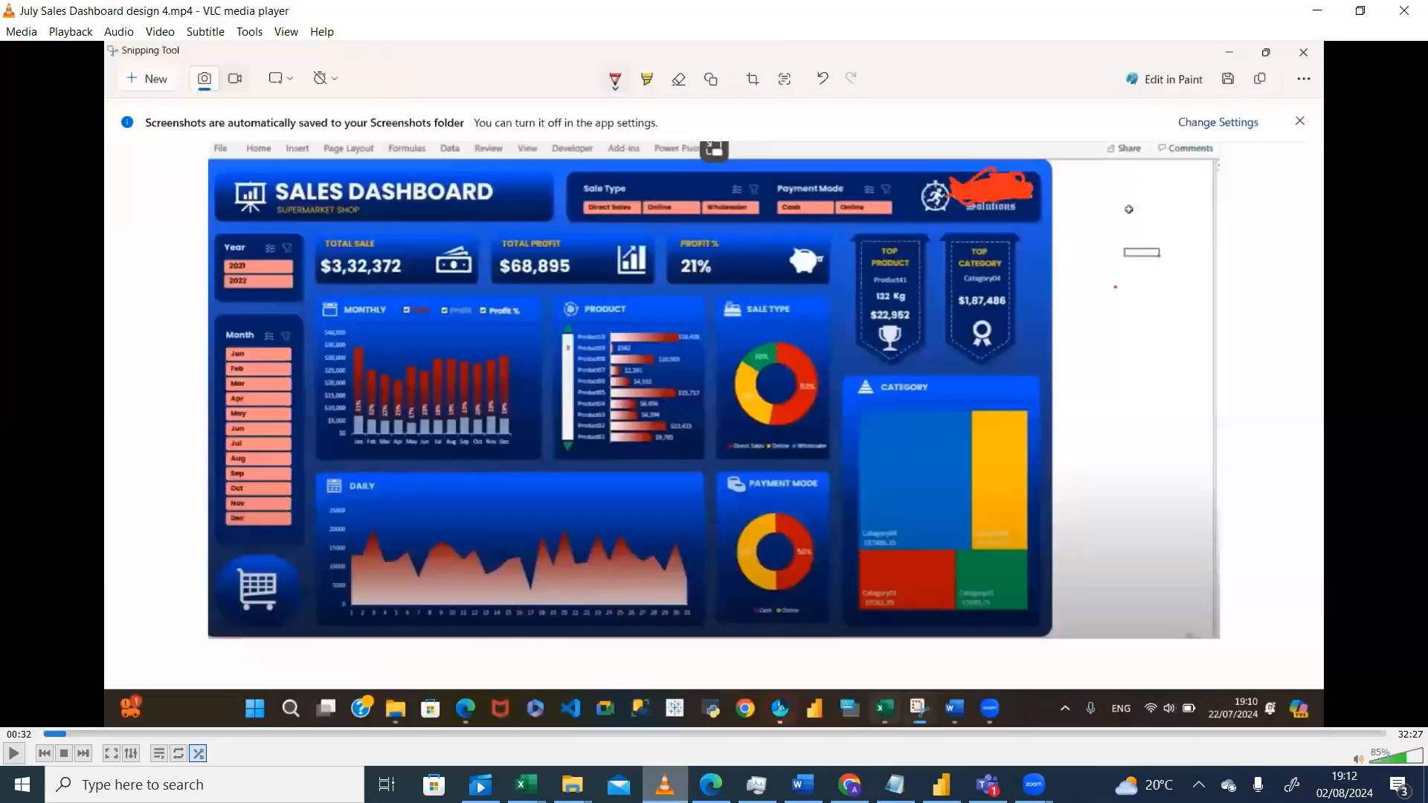
pyautogui.hotkey('alt', 'Tab')
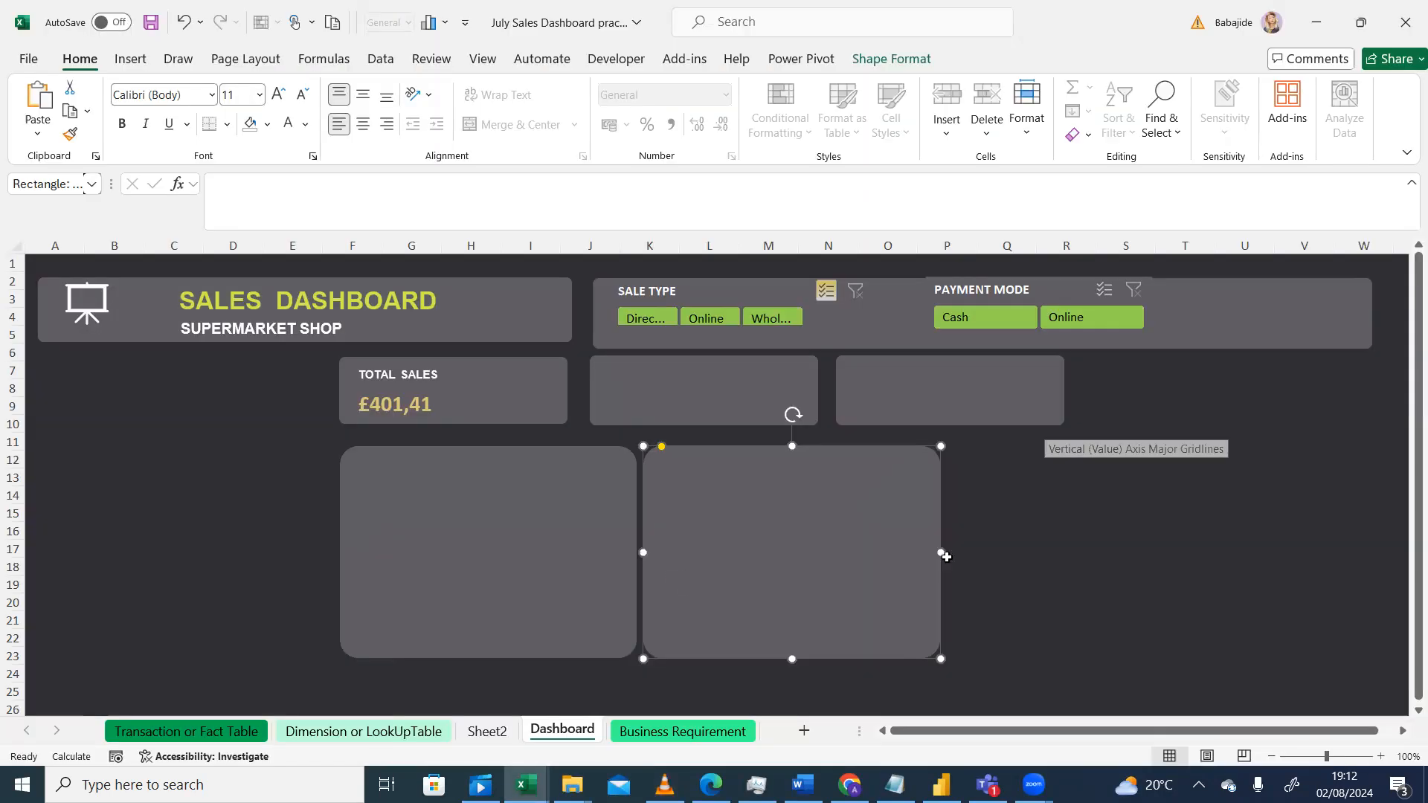
pyautogui.moveTo(875, 552); pyautogui.dragTo(877, 552)
pyautogui.click(629, 557)
pyautogui.moveTo(637, 554); pyautogui.dragTo(608, 552)
pyautogui.moveTo(715, 533); pyautogui.dragTo(1007, 523)
pyautogui.hotkey('ctrl', 'd')
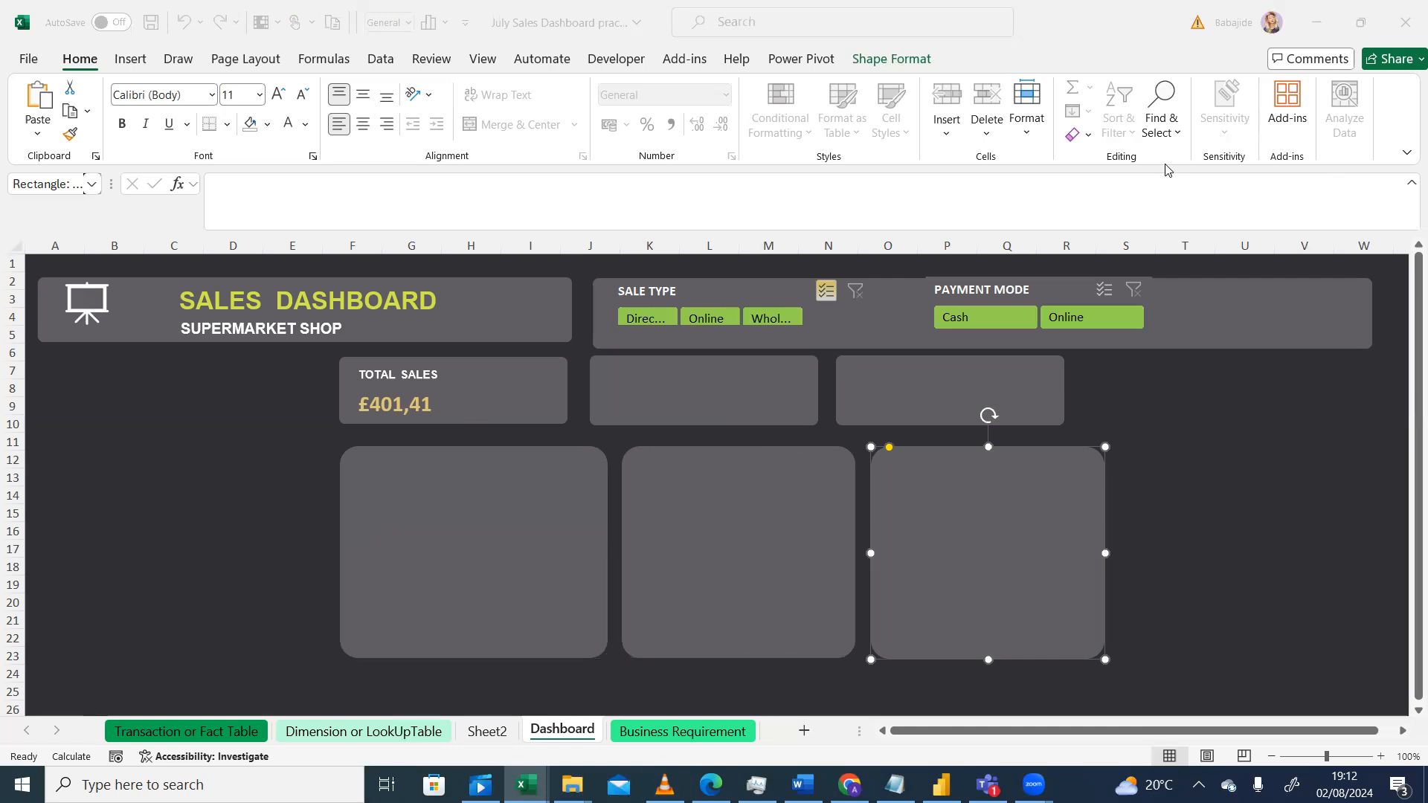
# Step: Switch the ribbon display to full-screen mode
pyautogui.click(1401, 152)
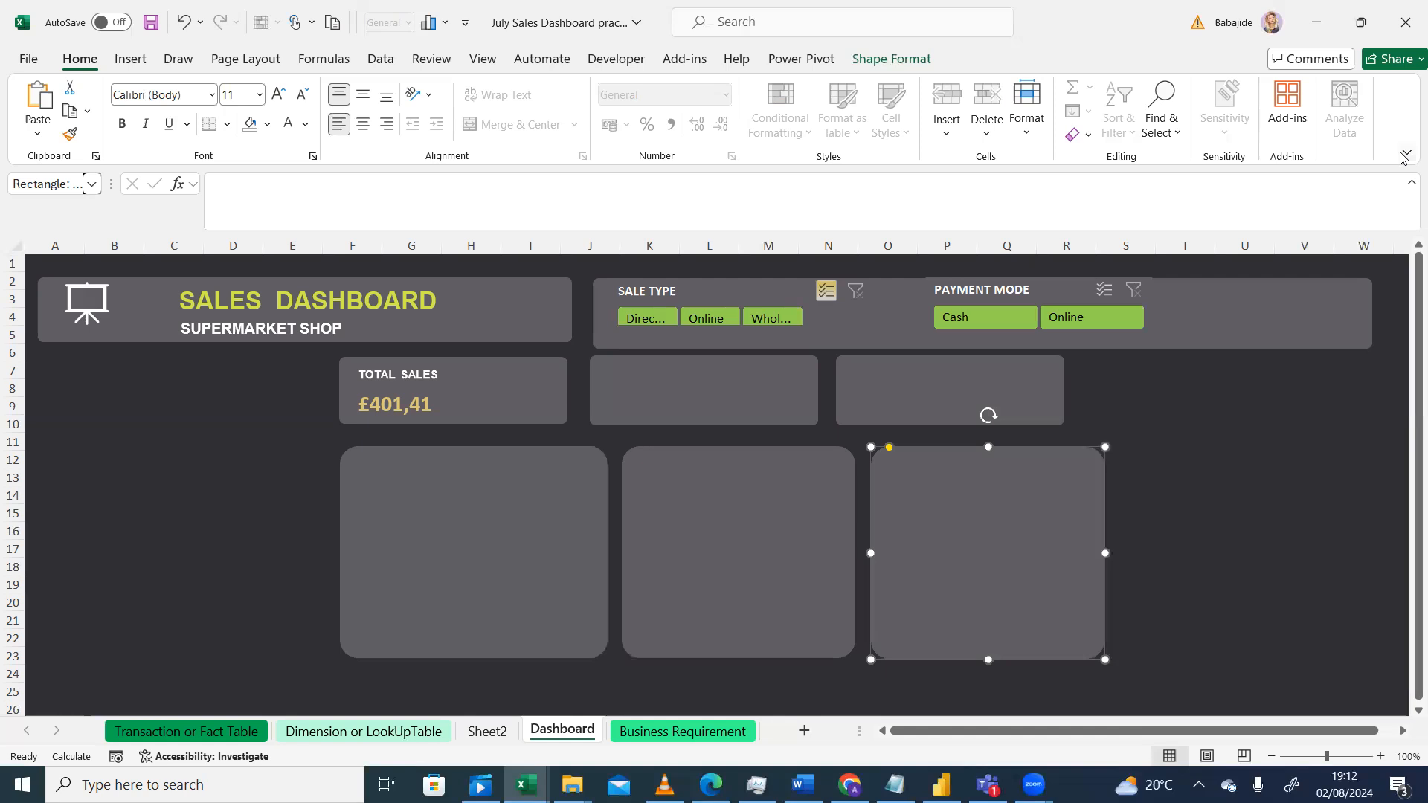
pyautogui.click(1406, 155)
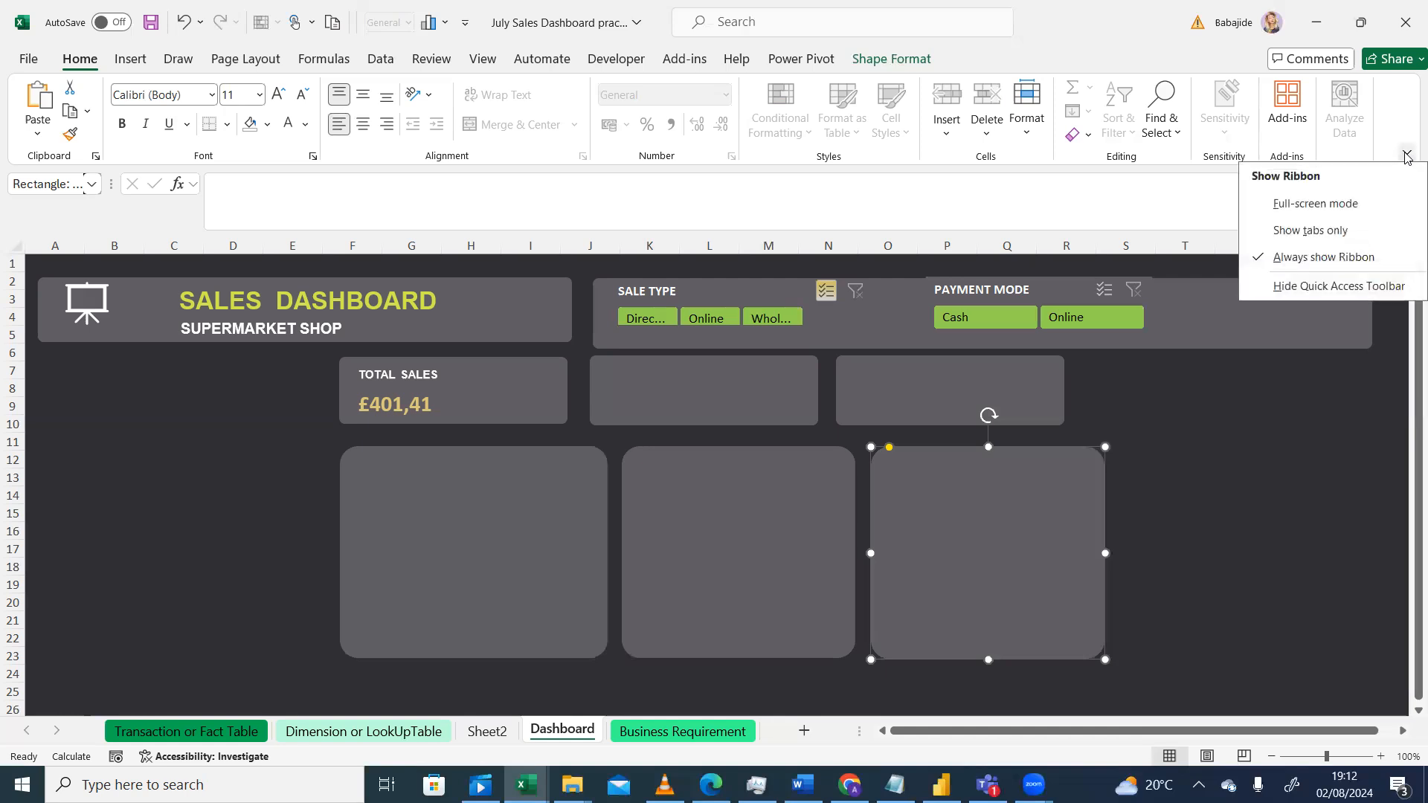
pyautogui.click(1332, 207)
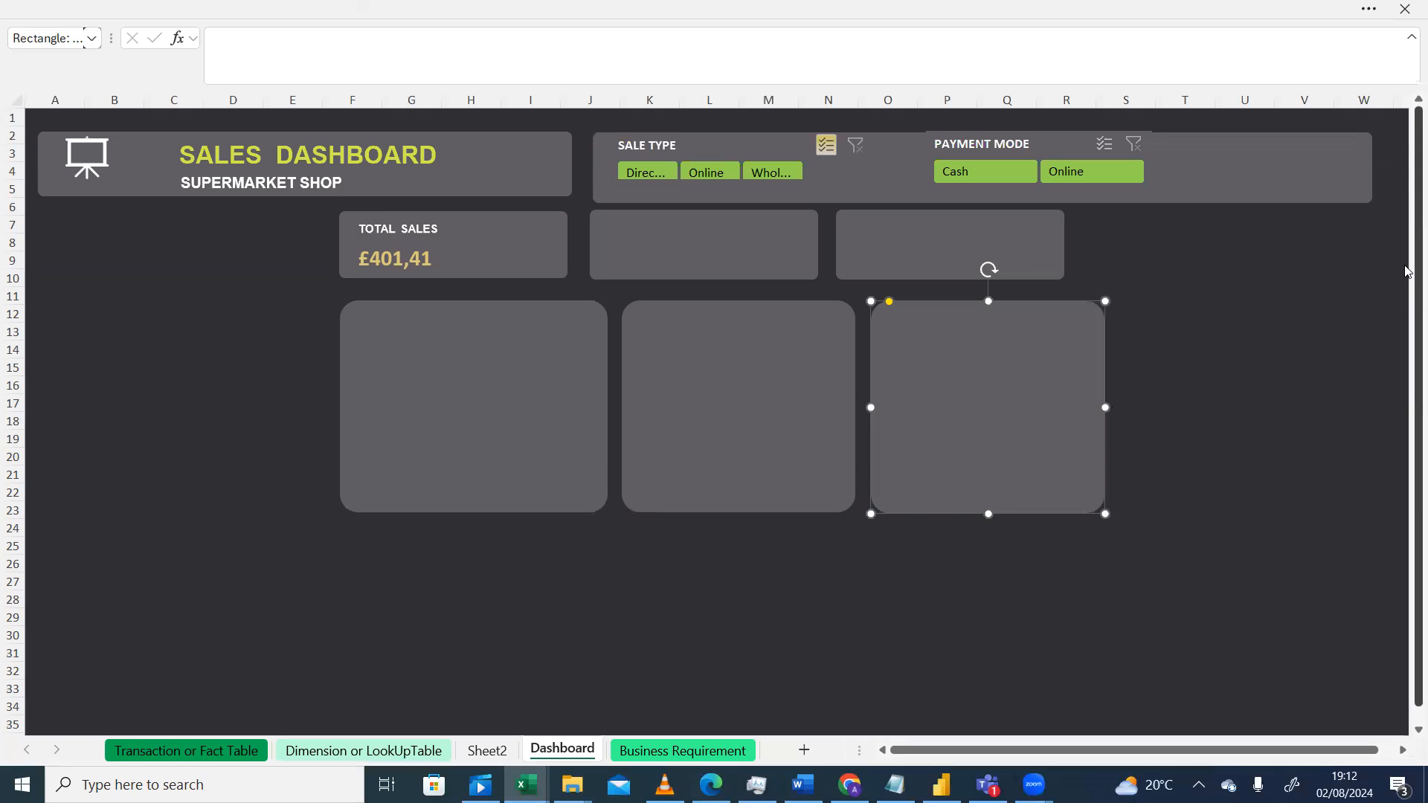
# Step: Check the reference dashboard design and restore the ribbon to always show
pyautogui.moveTo(1408, 269)
pyautogui.mouseDown()
pyautogui.moveTo(1408, 236)
pyautogui.moveTo(1408, 277)
pyautogui.mouseUp()
pyautogui.click(664, 784)
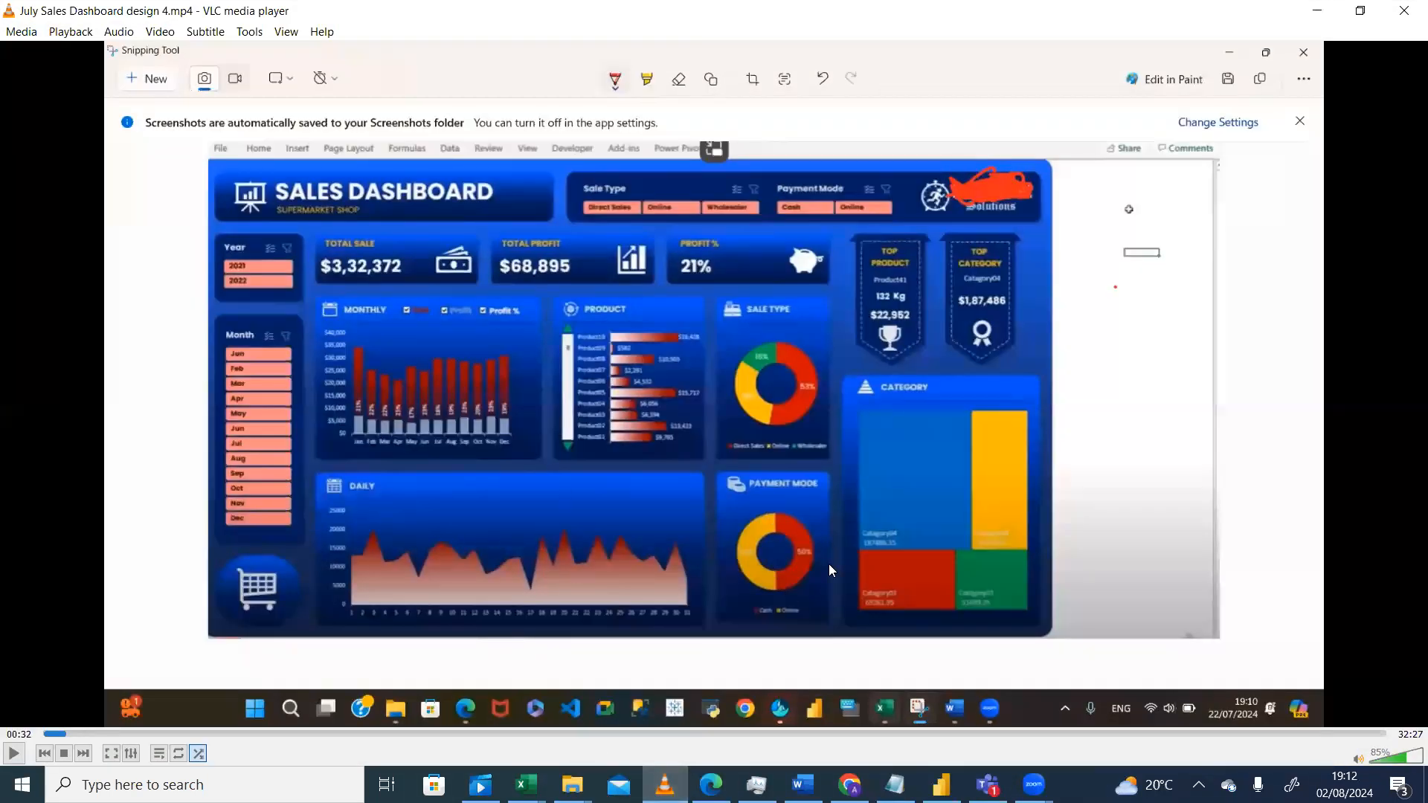
pyautogui.hotkey('alt', 'Tab')
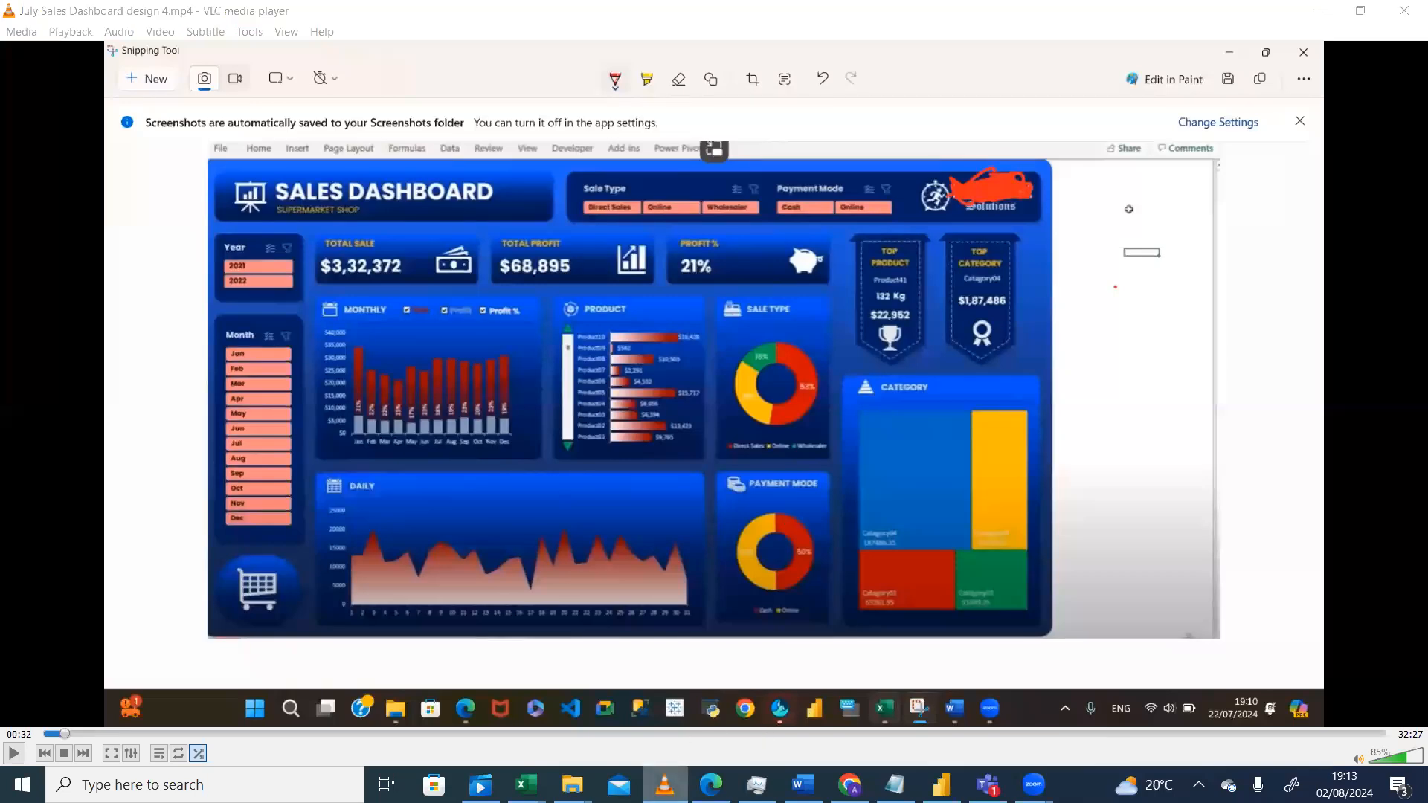
pyautogui.hotkey('alt', 'Tab')
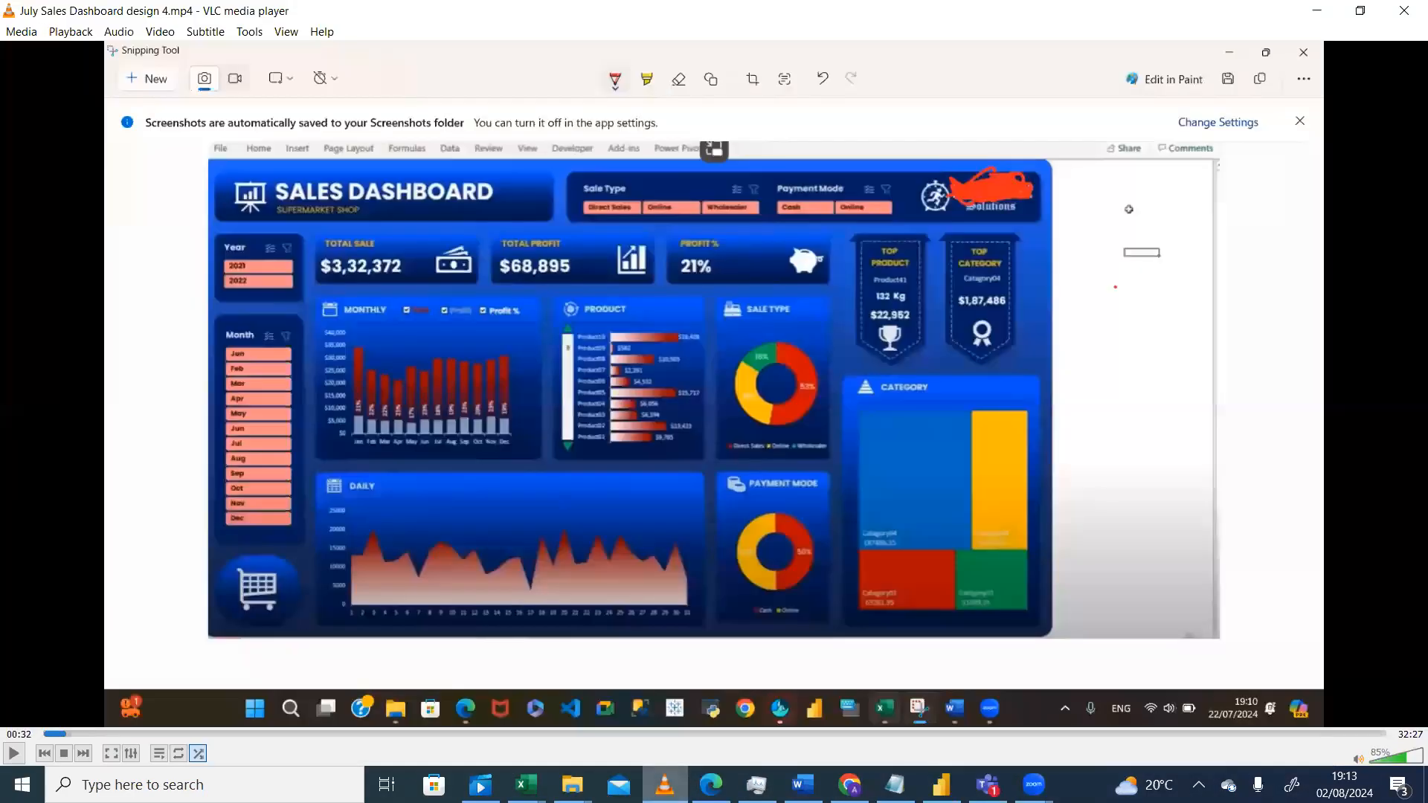
pyautogui.hotkey('alt', 'Tab')
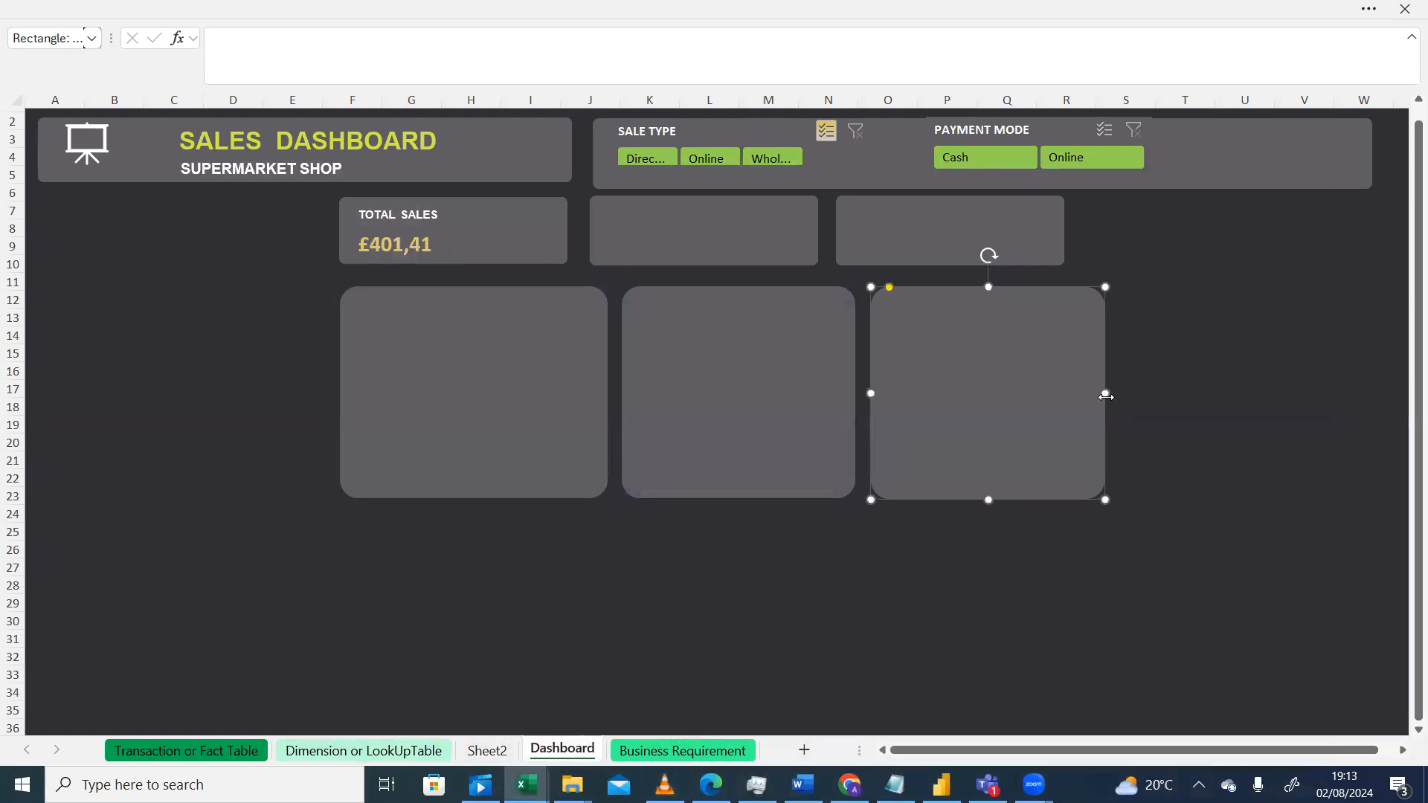
pyautogui.click(1366, 16)
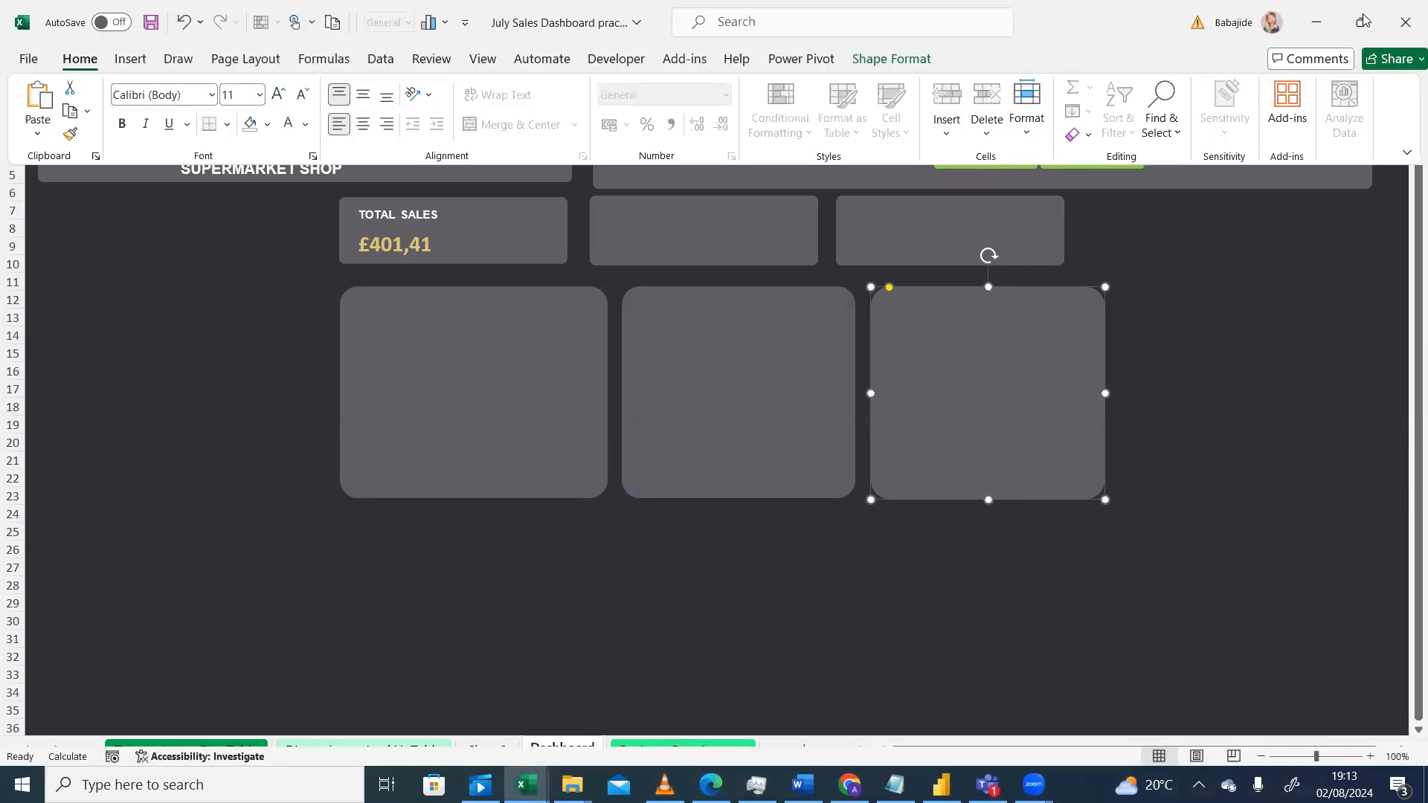
pyautogui.click(1407, 154)
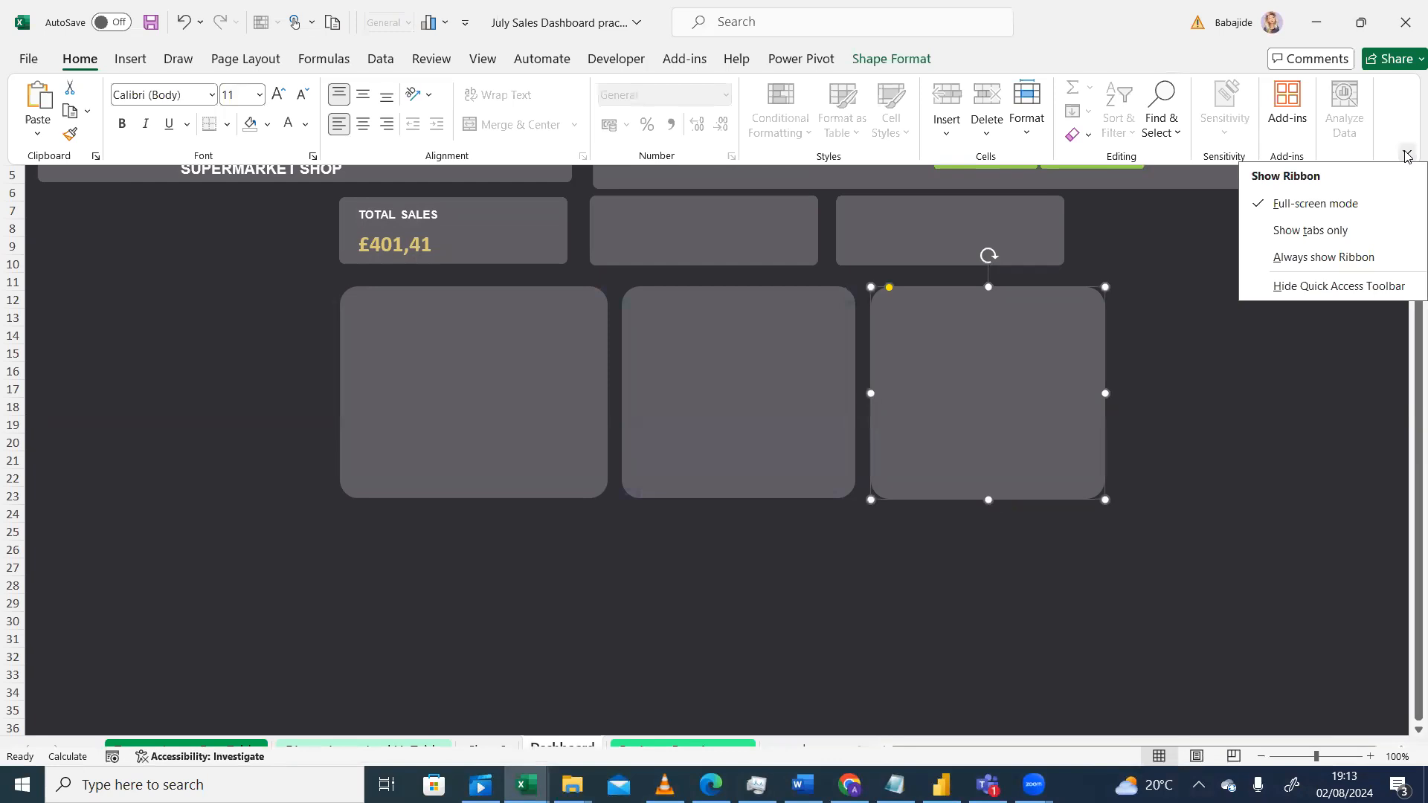
pyautogui.click(1309, 259)
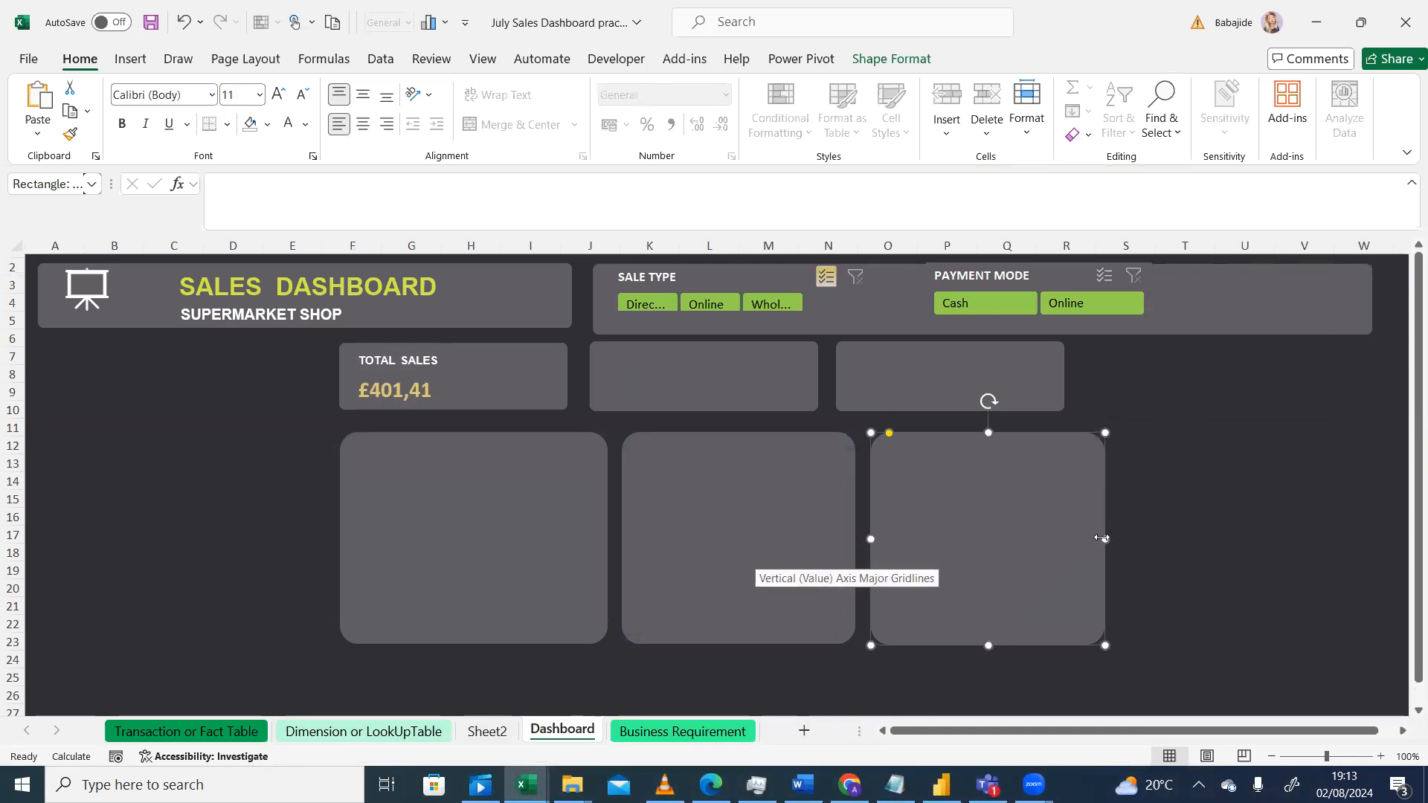
# Step: Narrow the third and second large panels and shift the third panel left to close the gap
pyautogui.moveTo(1102, 539); pyautogui.dragTo(1077, 539)
pyautogui.click(800, 566)
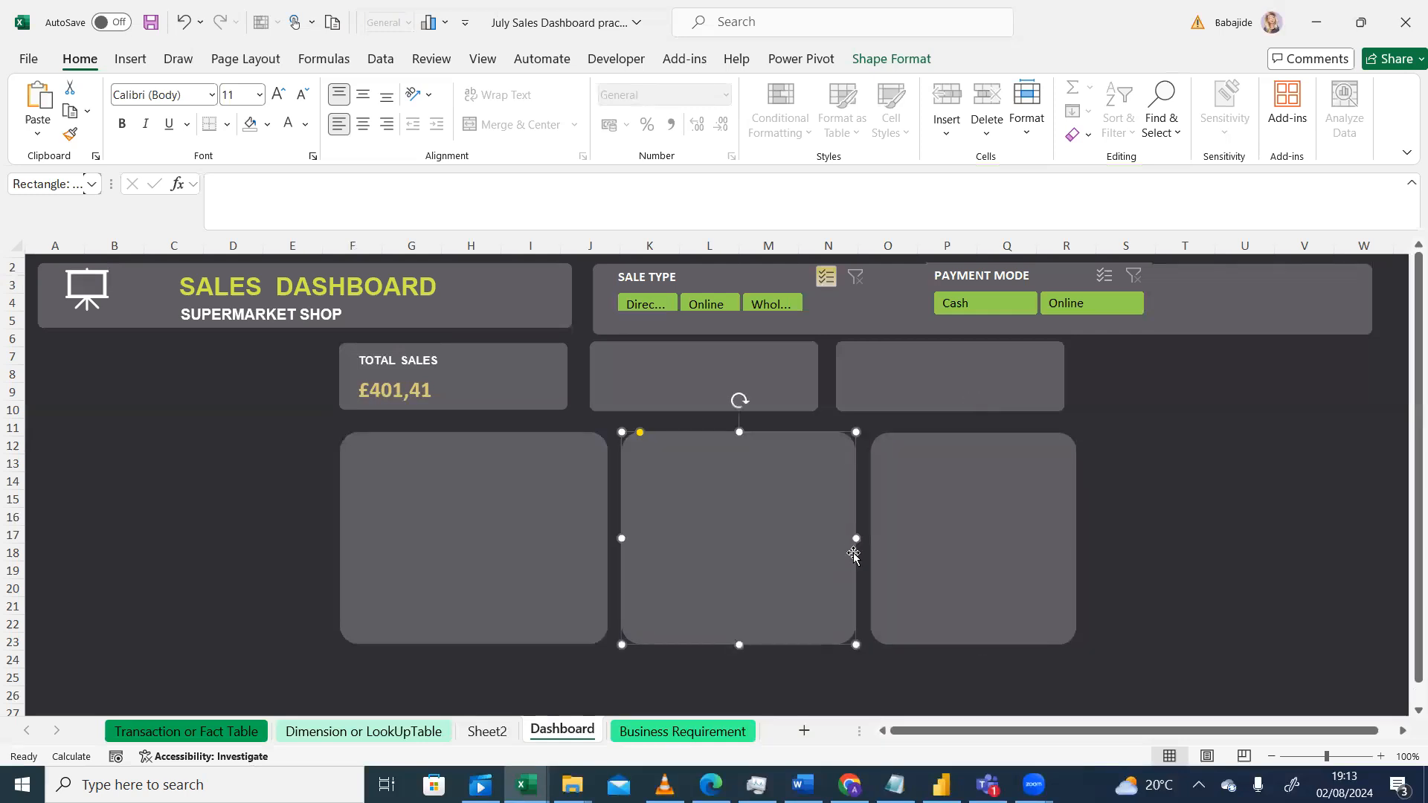
pyautogui.moveTo(856, 537); pyautogui.dragTo(892, 542)
pyautogui.click(899, 539)
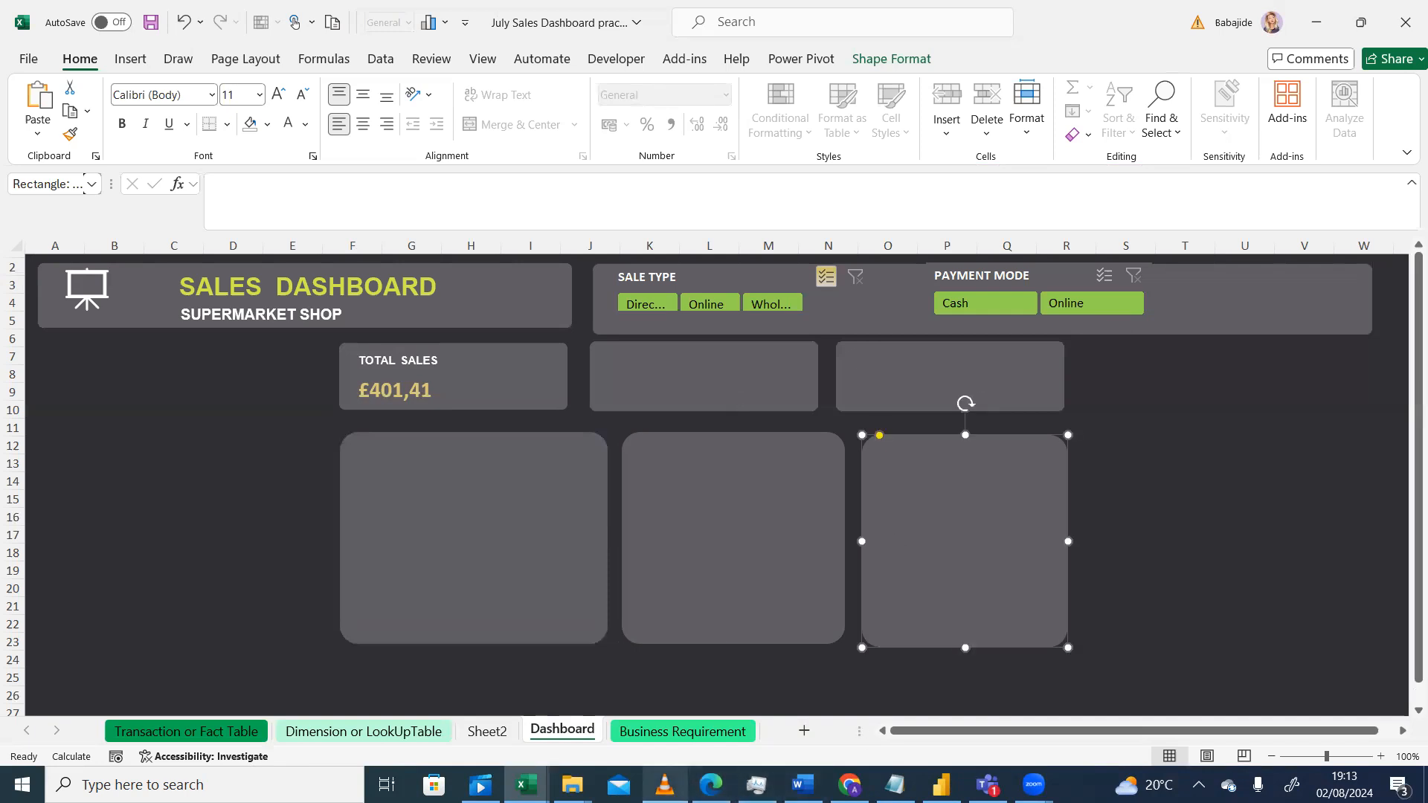
# Step: Compare the dashboard layout with the reference design
pyautogui.click(666, 787)
pyautogui.click(666, 786)
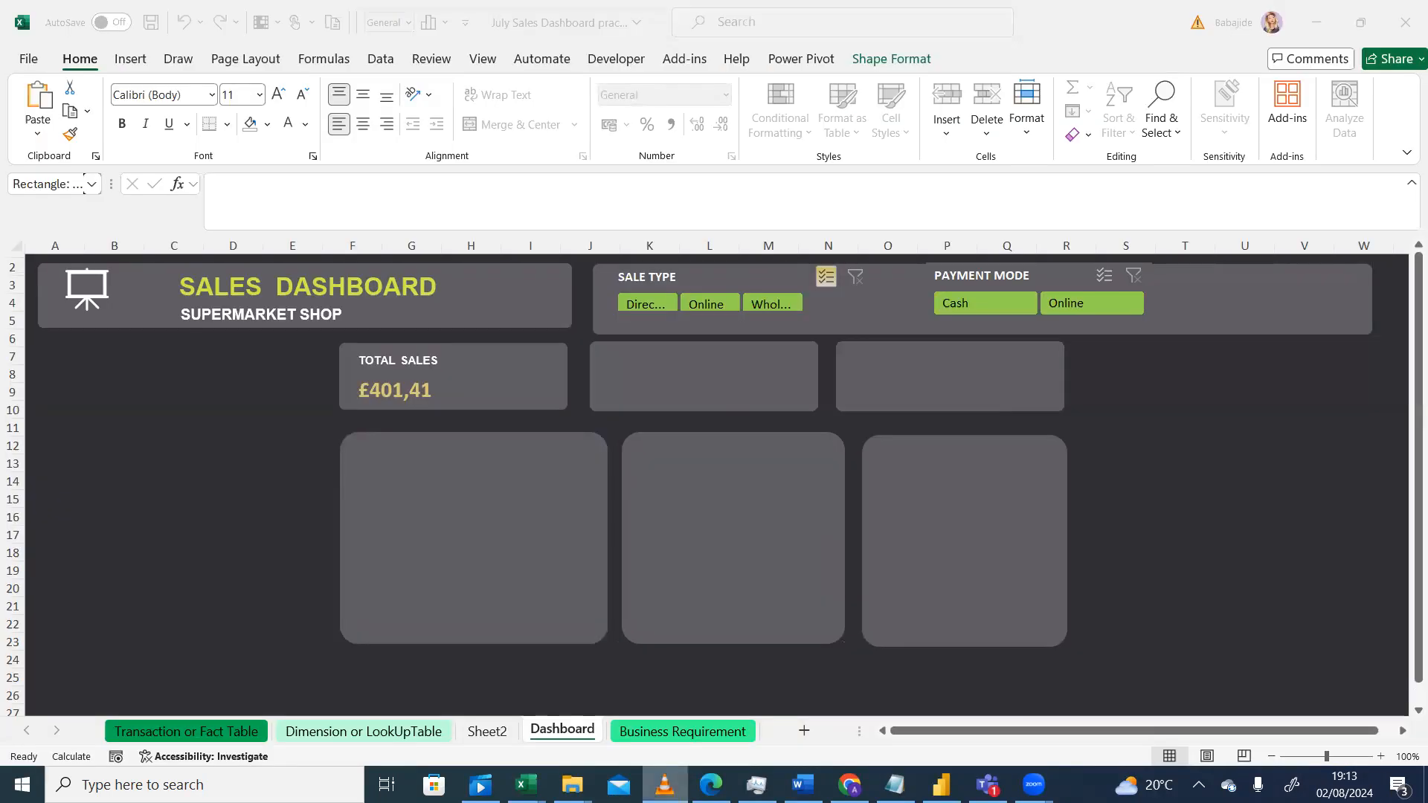
pyautogui.click(665, 786)
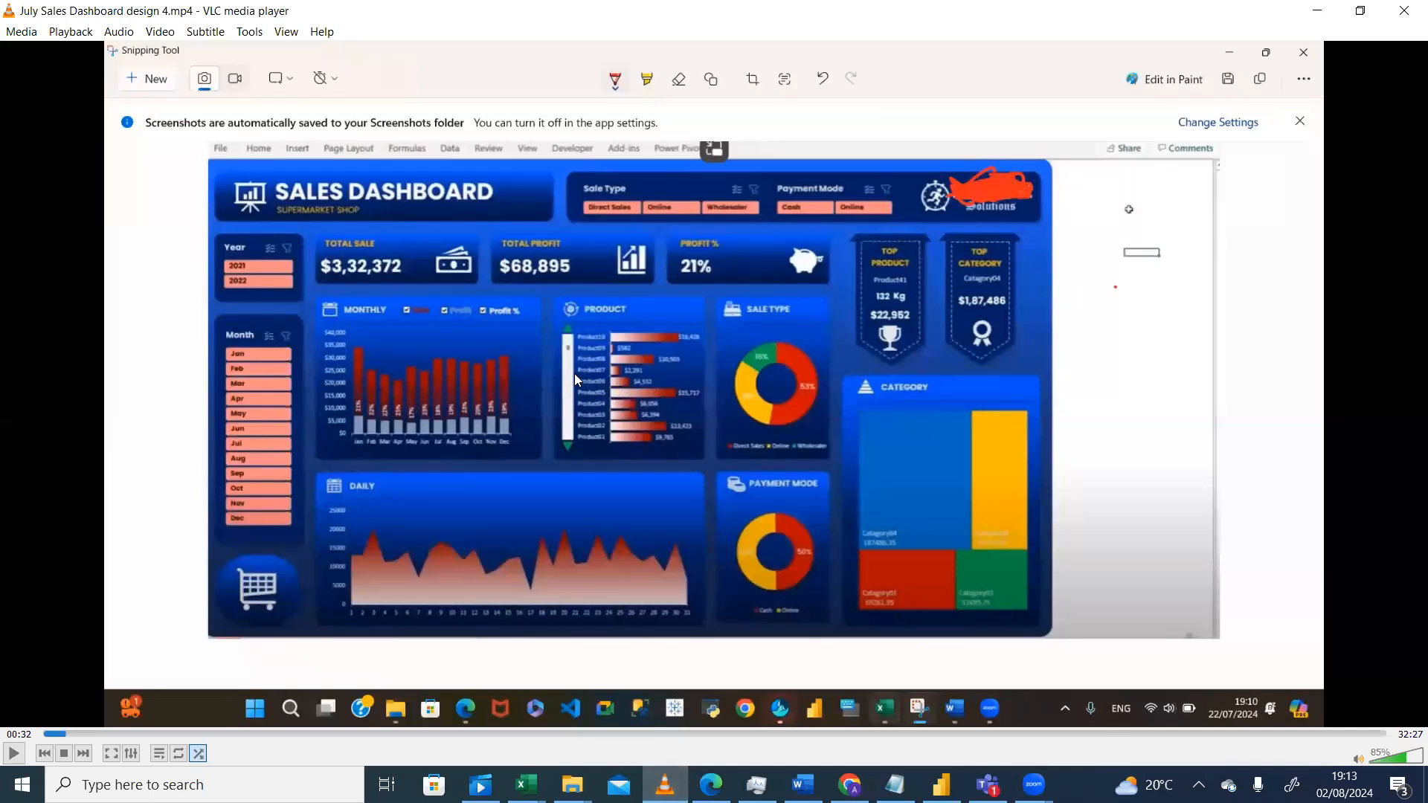
pyautogui.click(665, 786)
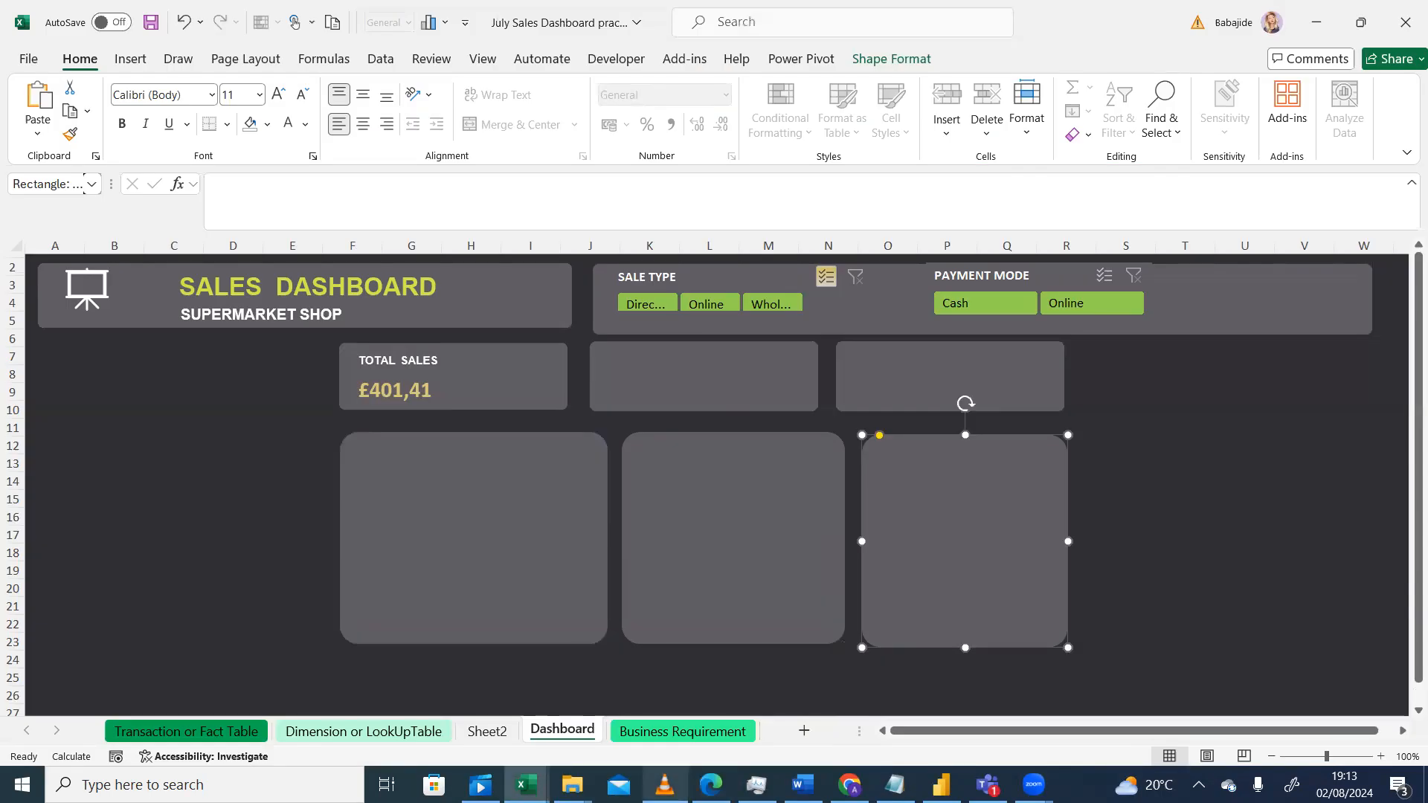
pyautogui.click(665, 787)
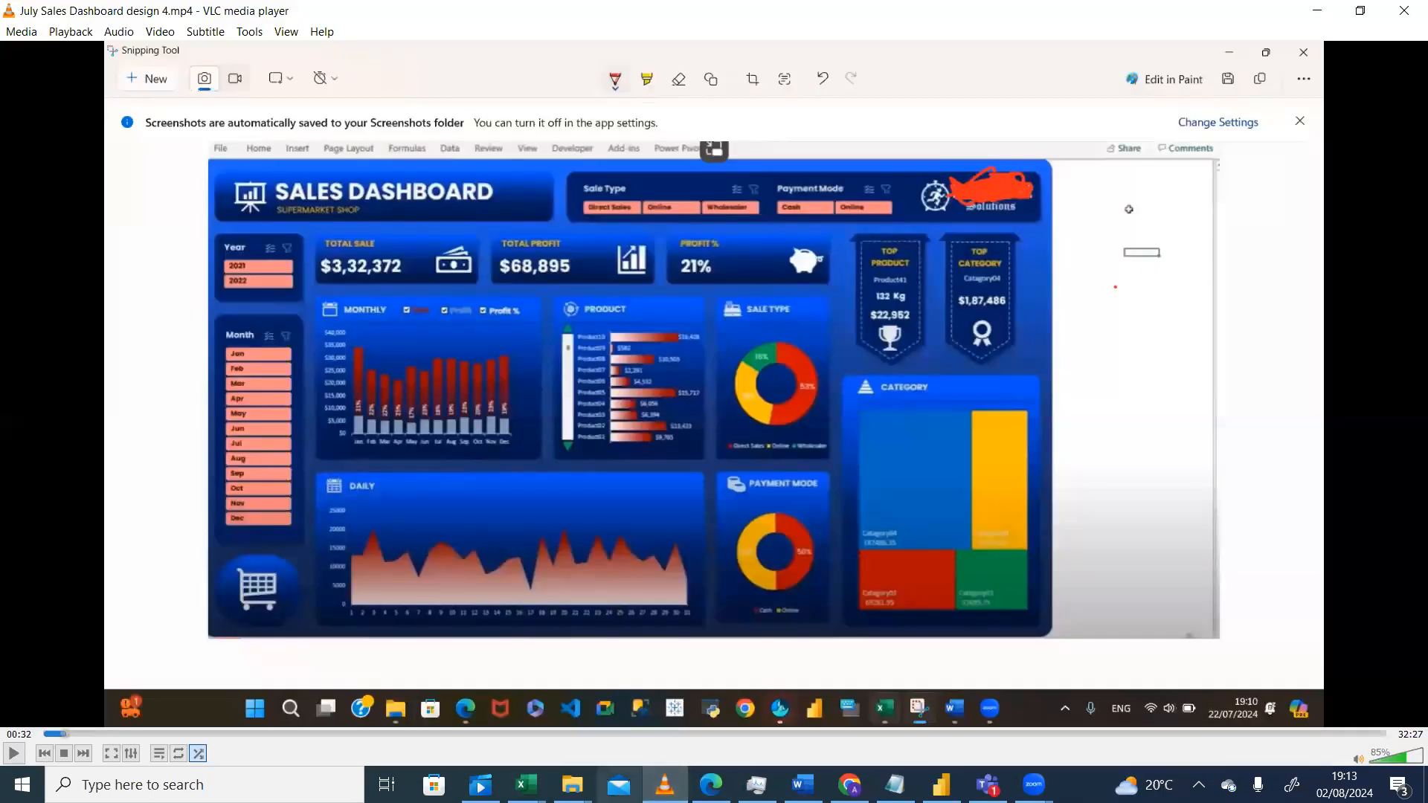
pyautogui.click(666, 787)
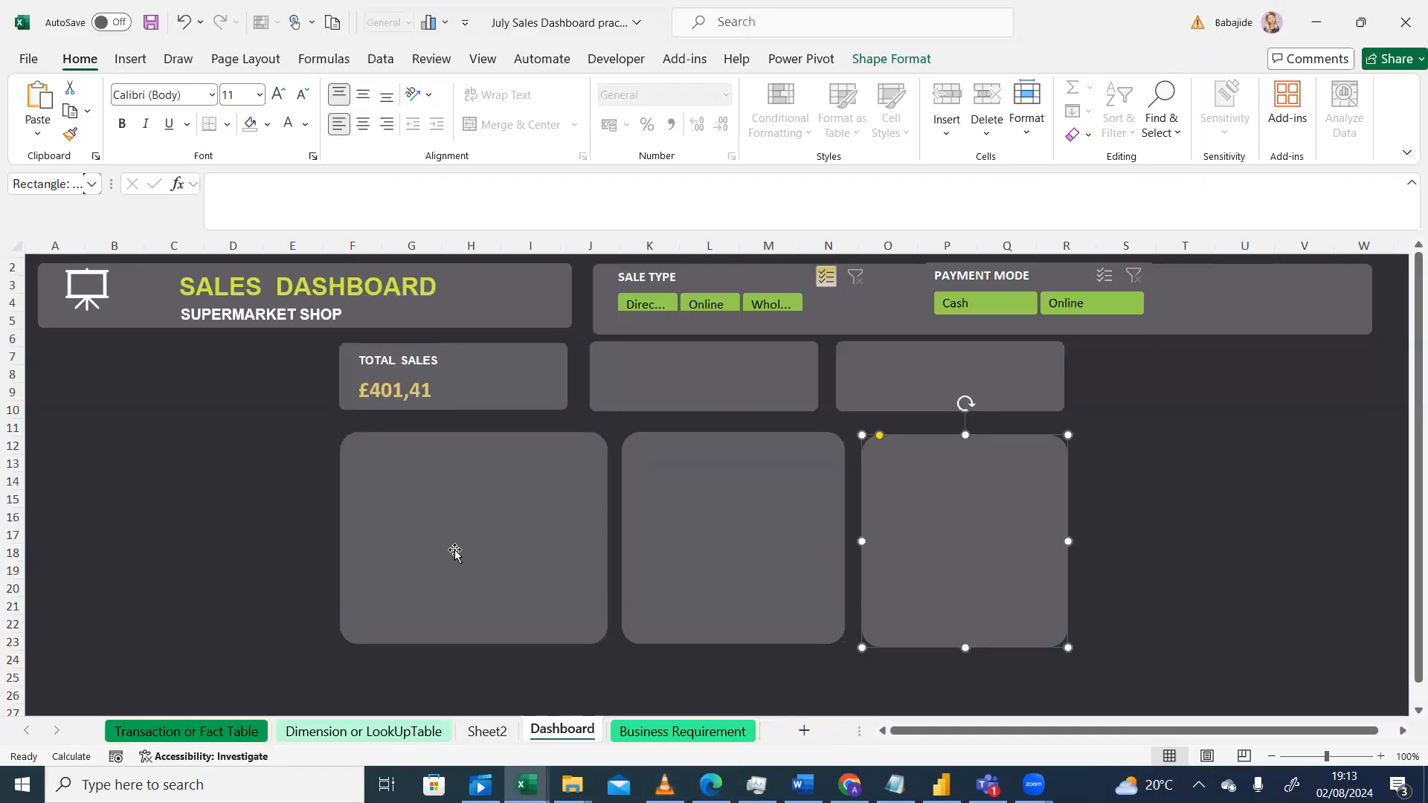
# Step: Duplicate the first large panel and place the copy directly below it, starting around row 24
pyautogui.click(455, 551)
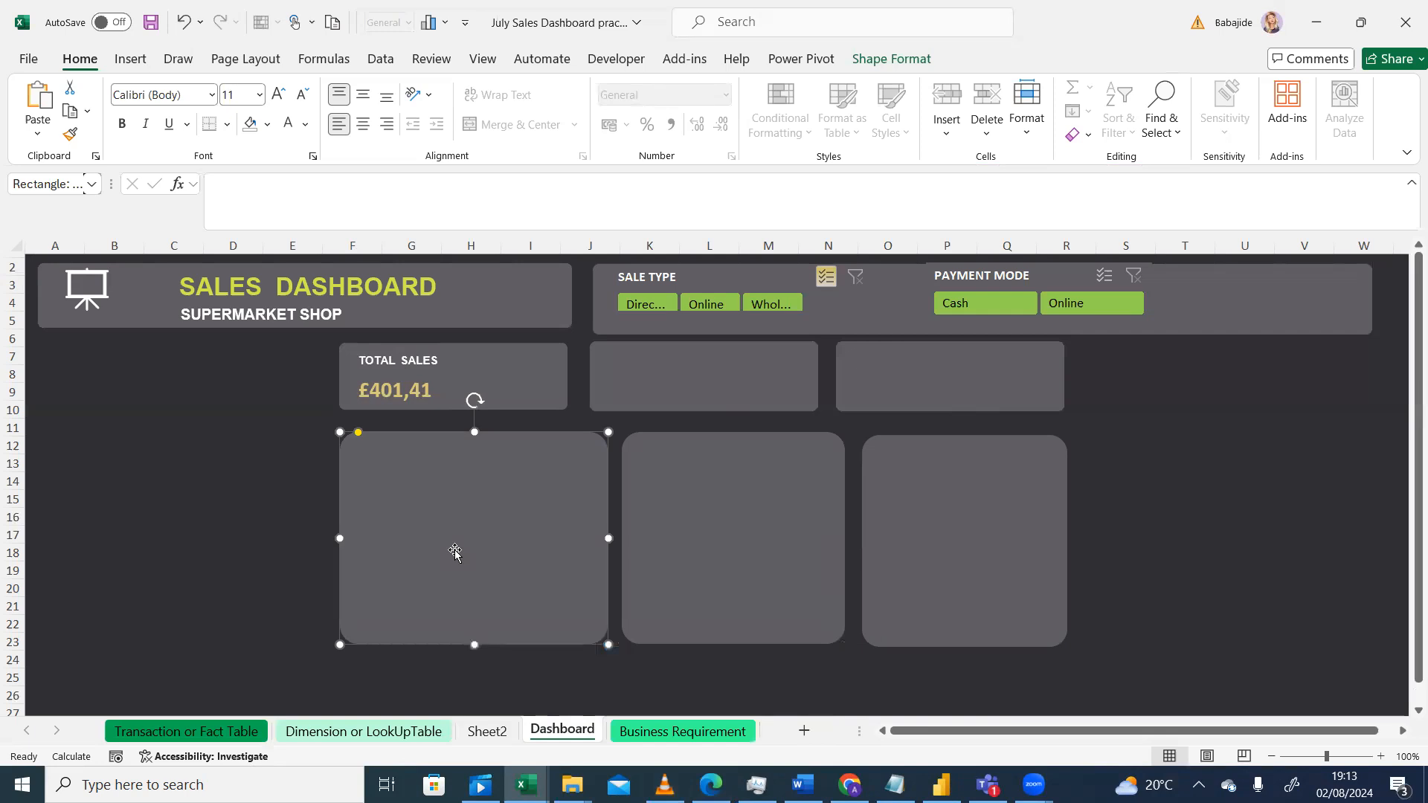
pyautogui.hotkey('ctrl', 'd')
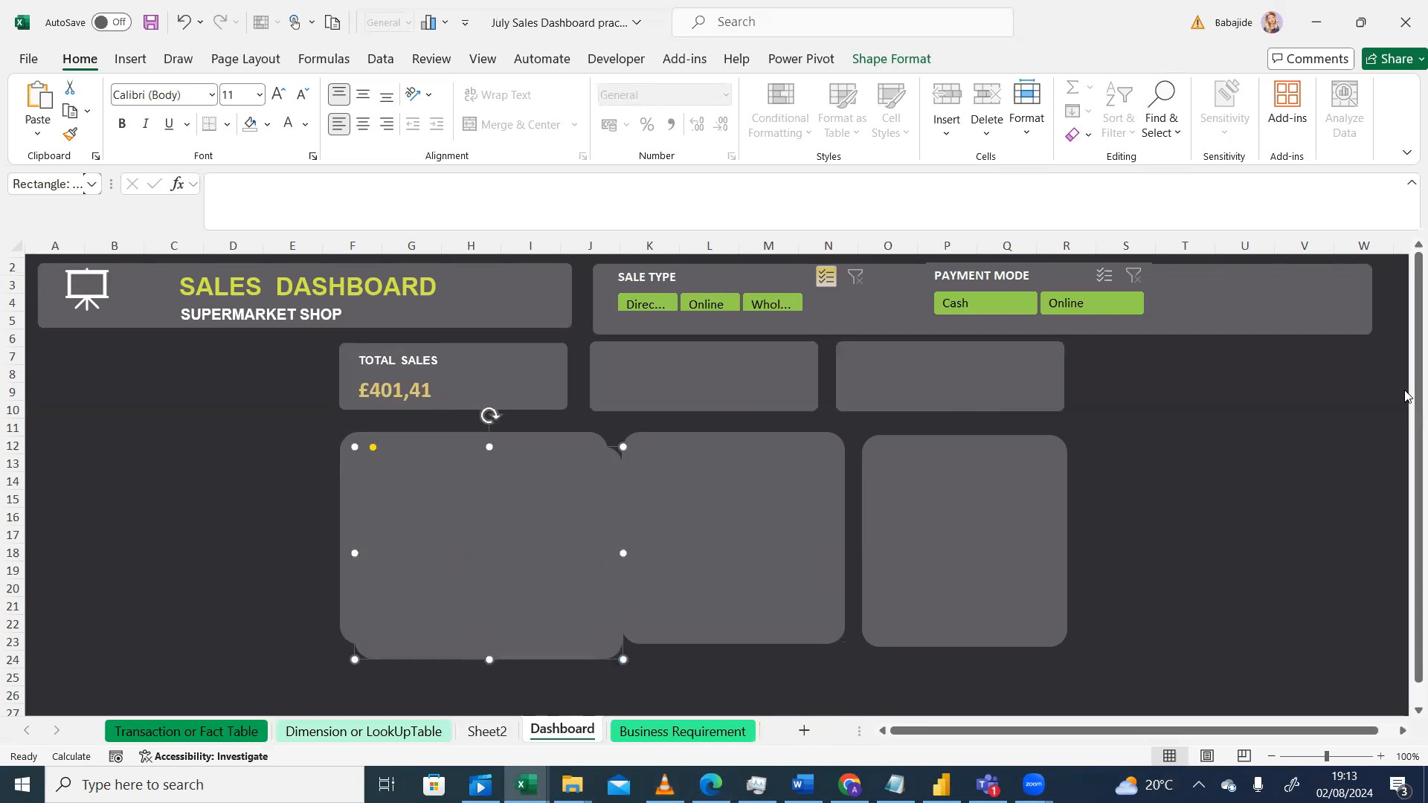
pyautogui.moveTo(1406, 396); pyautogui.dragTo(1408, 417)
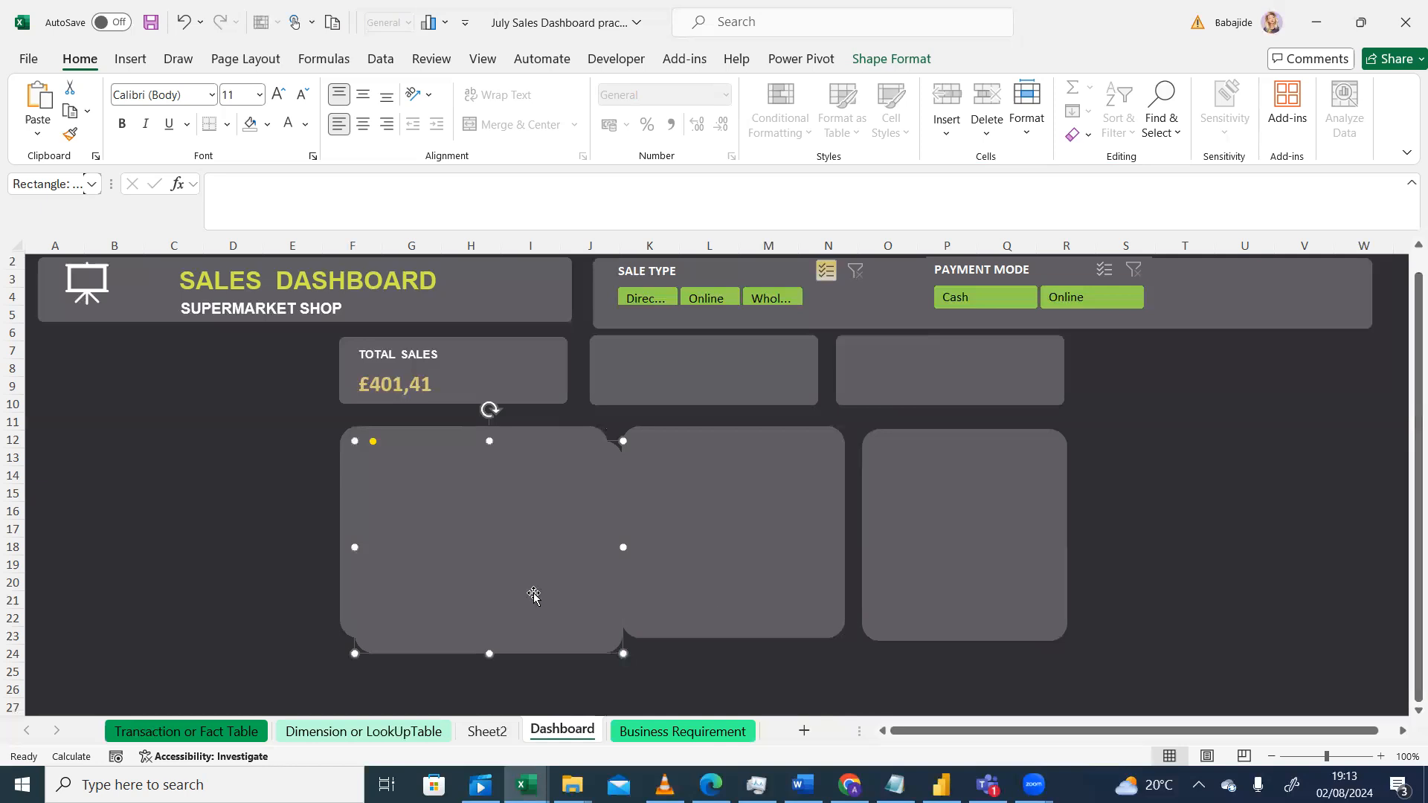
pyautogui.moveTo(535, 593); pyautogui.dragTo(516, 775)
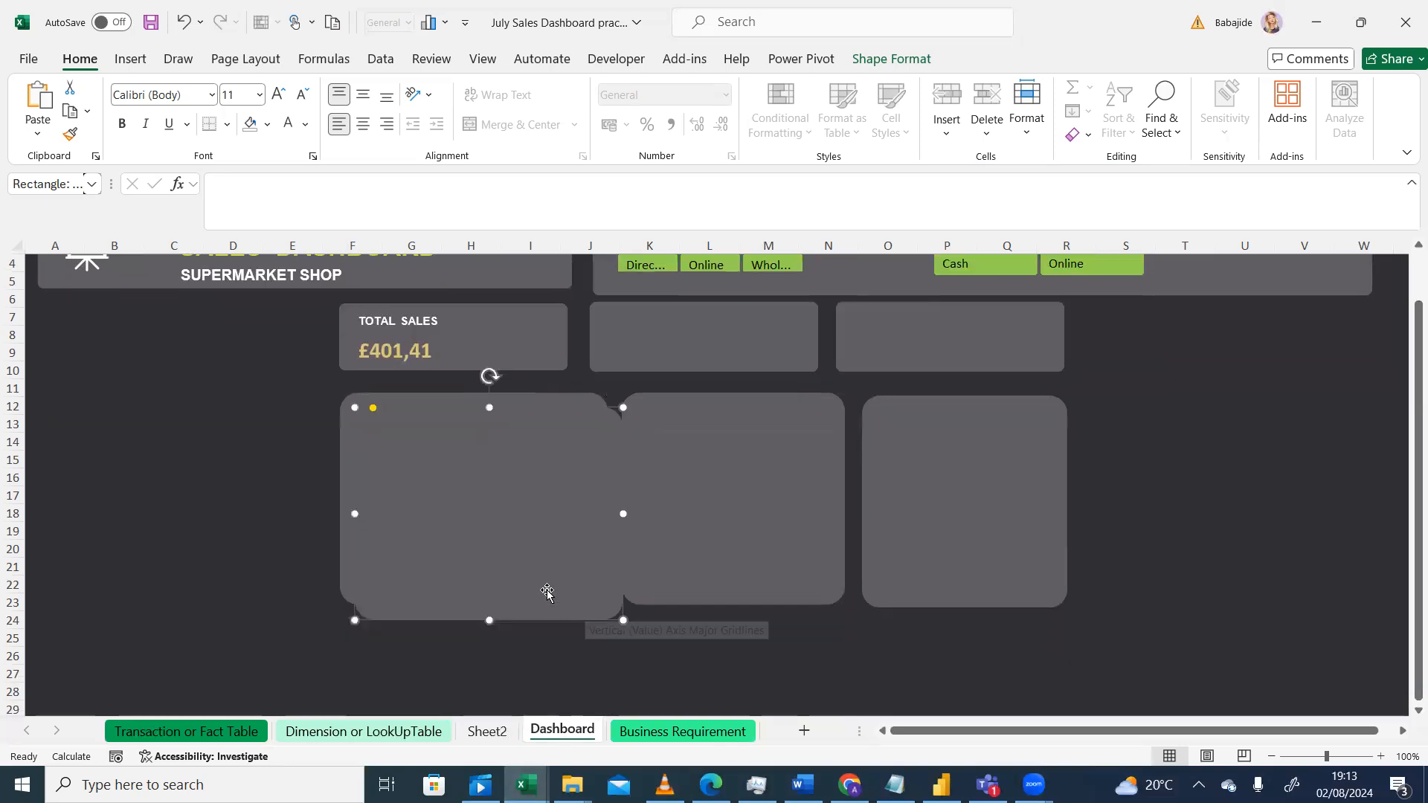
pyautogui.moveTo(486, 561); pyautogui.dragTo(471, 716)
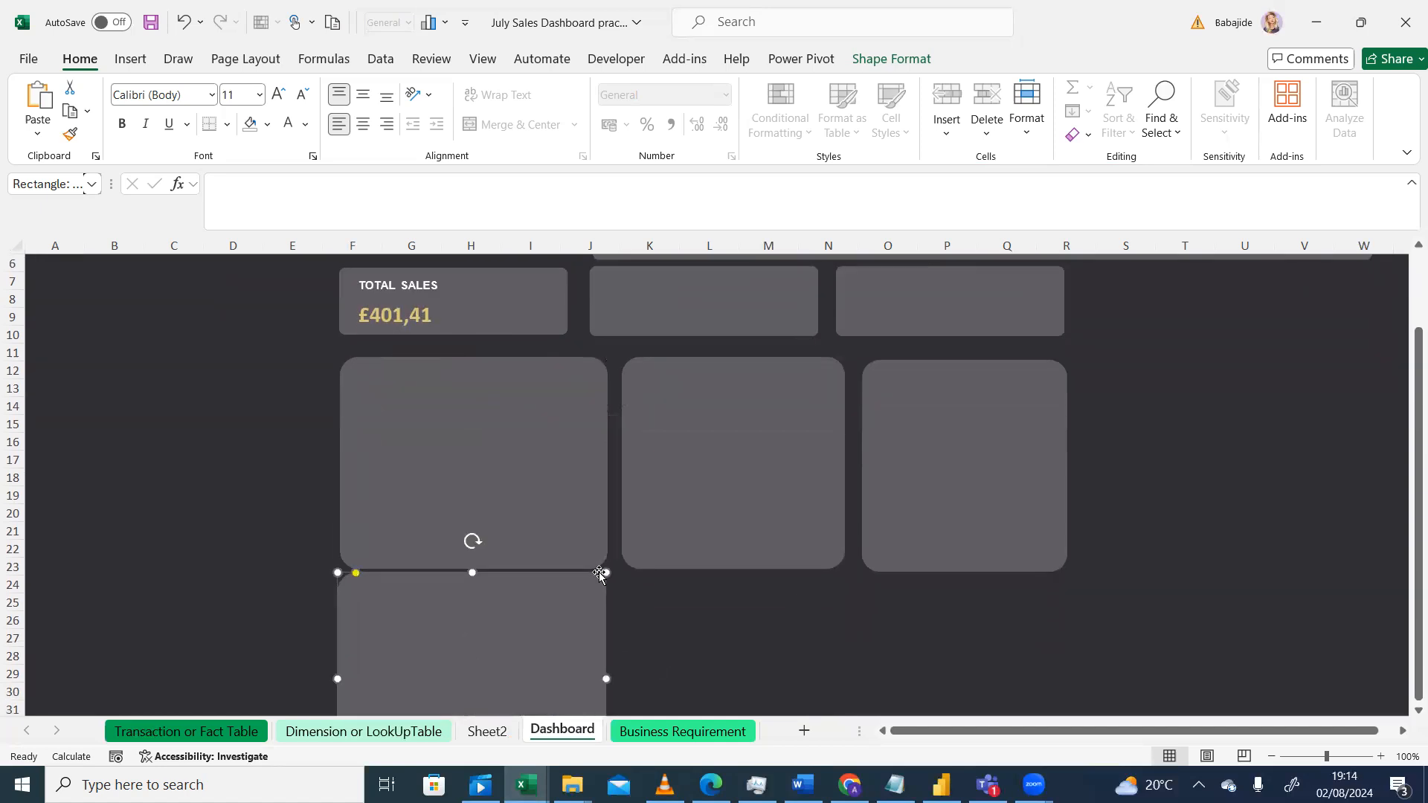
pyautogui.moveTo(603, 573); pyautogui.dragTo(596, 597)
pyautogui.moveTo(535, 648); pyautogui.dragTo(539, 629)
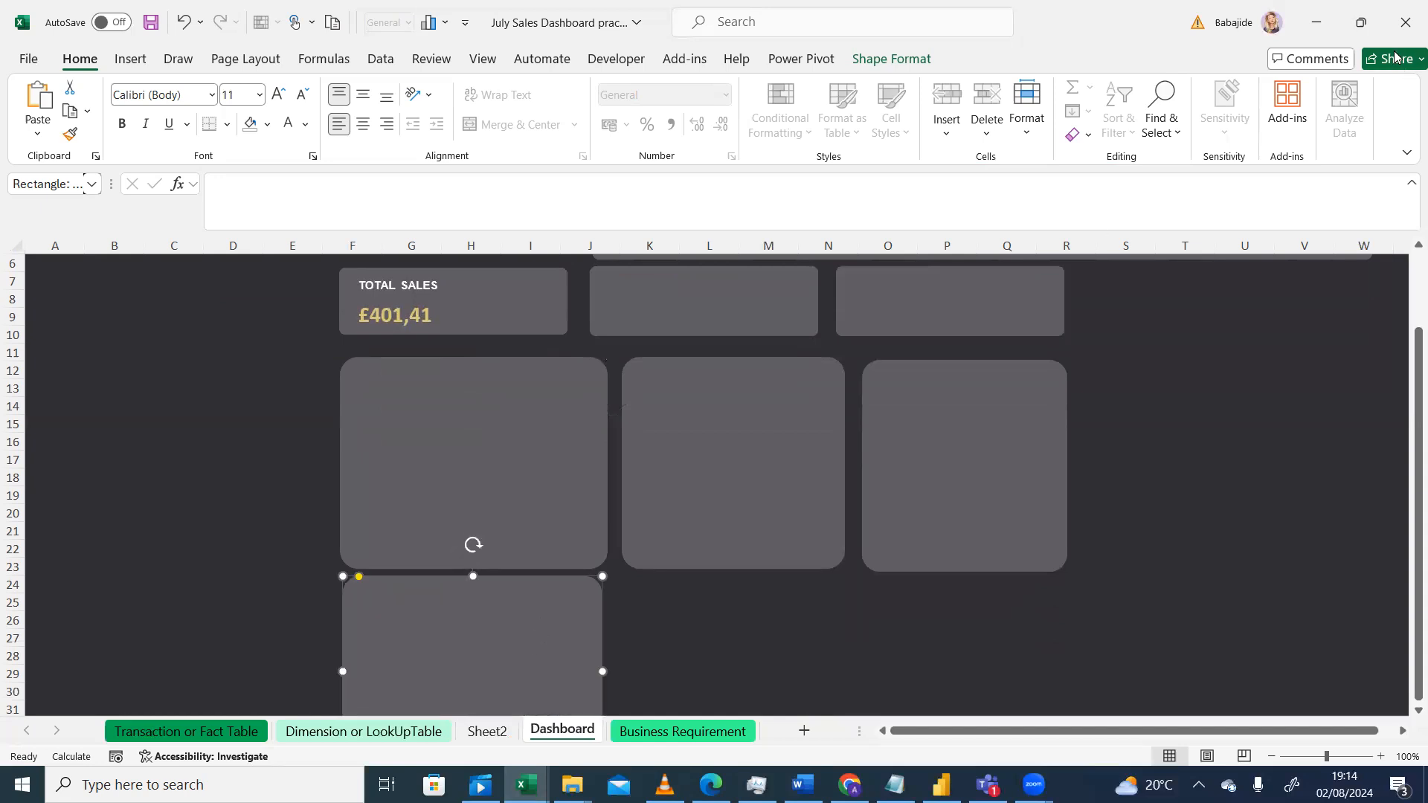
# Step: View the whole layout in full-screen ribbon mode and restore the always-shown ribbon
pyautogui.click(1406, 154)
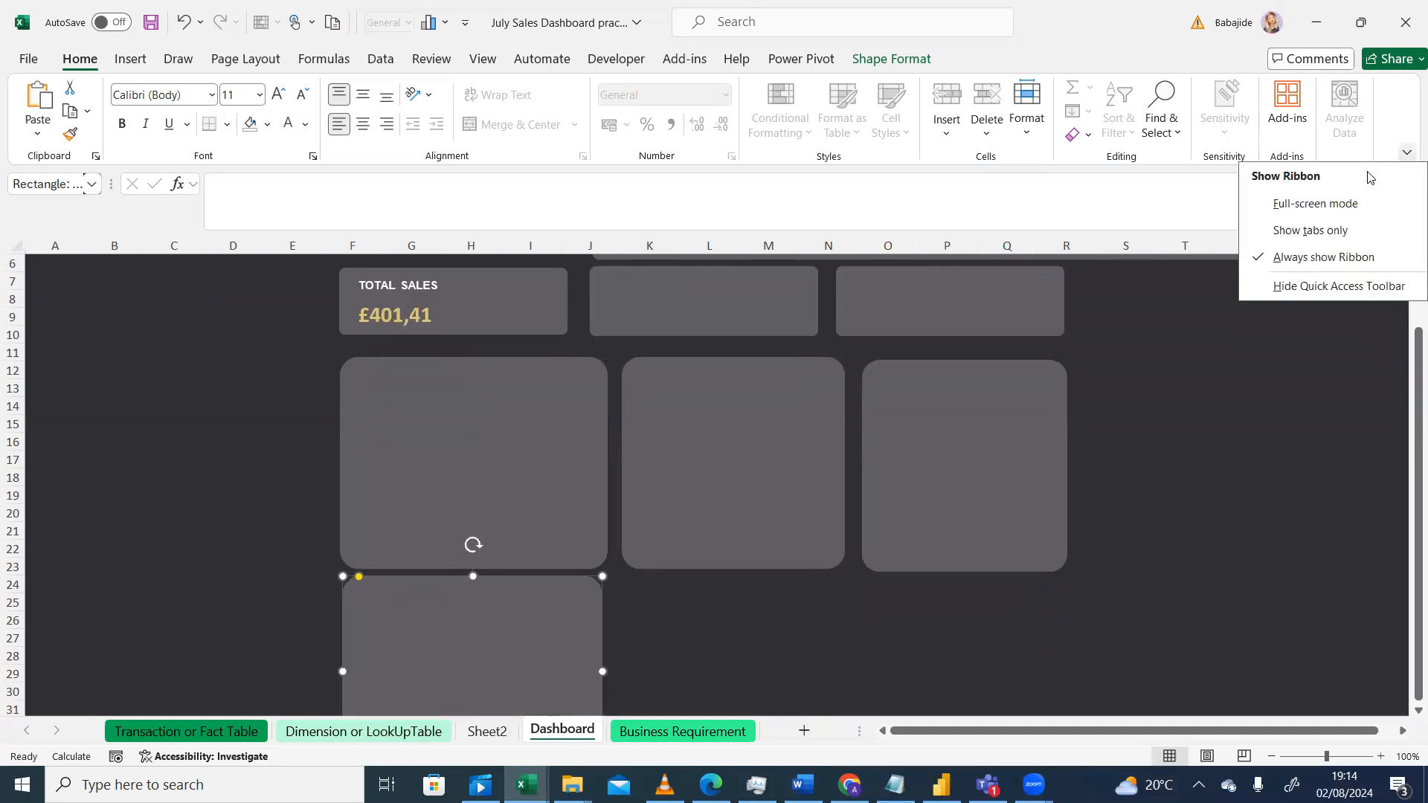
pyautogui.click(1328, 207)
pyautogui.moveTo(1416, 290); pyautogui.dragTo(1407, 189)
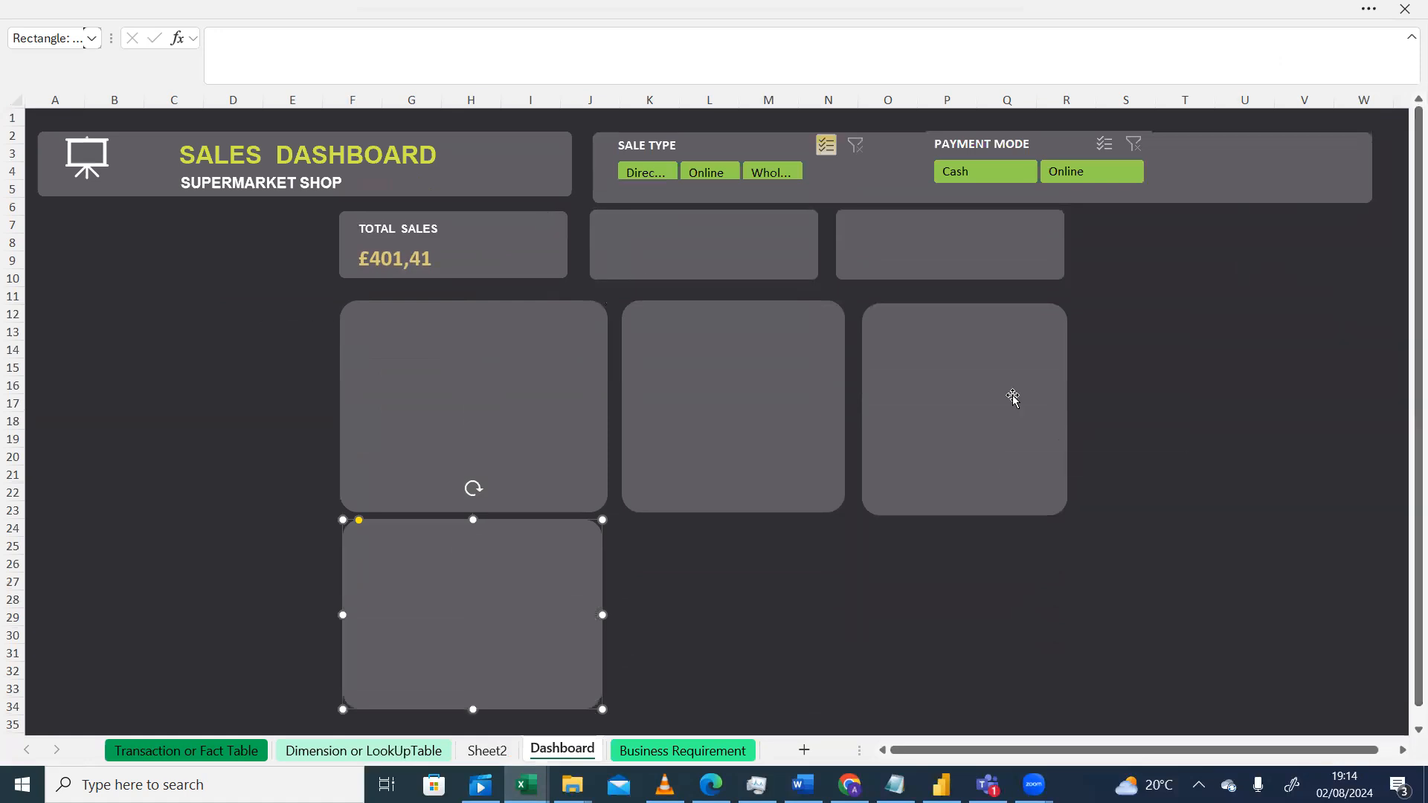
pyautogui.click(1369, 11)
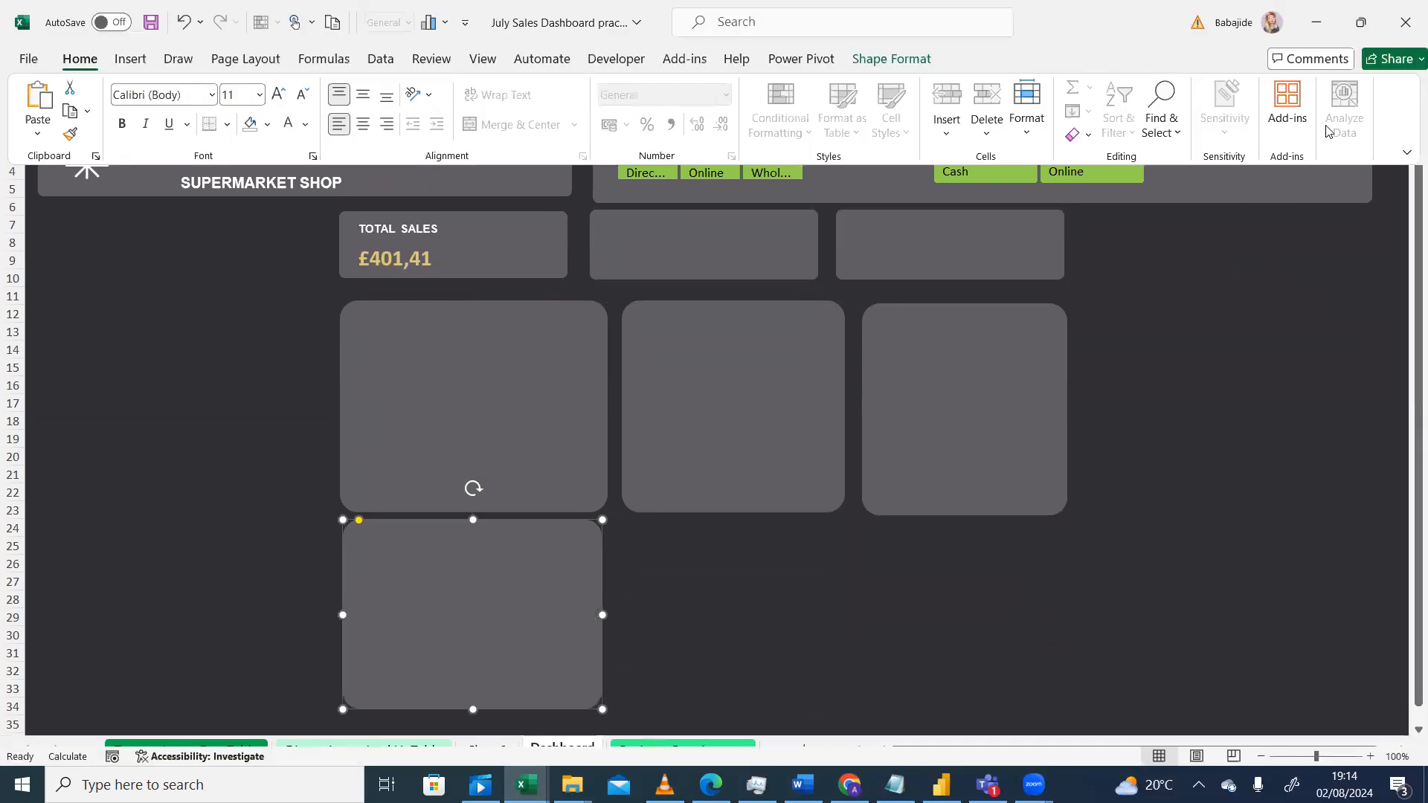
pyautogui.click(1406, 156)
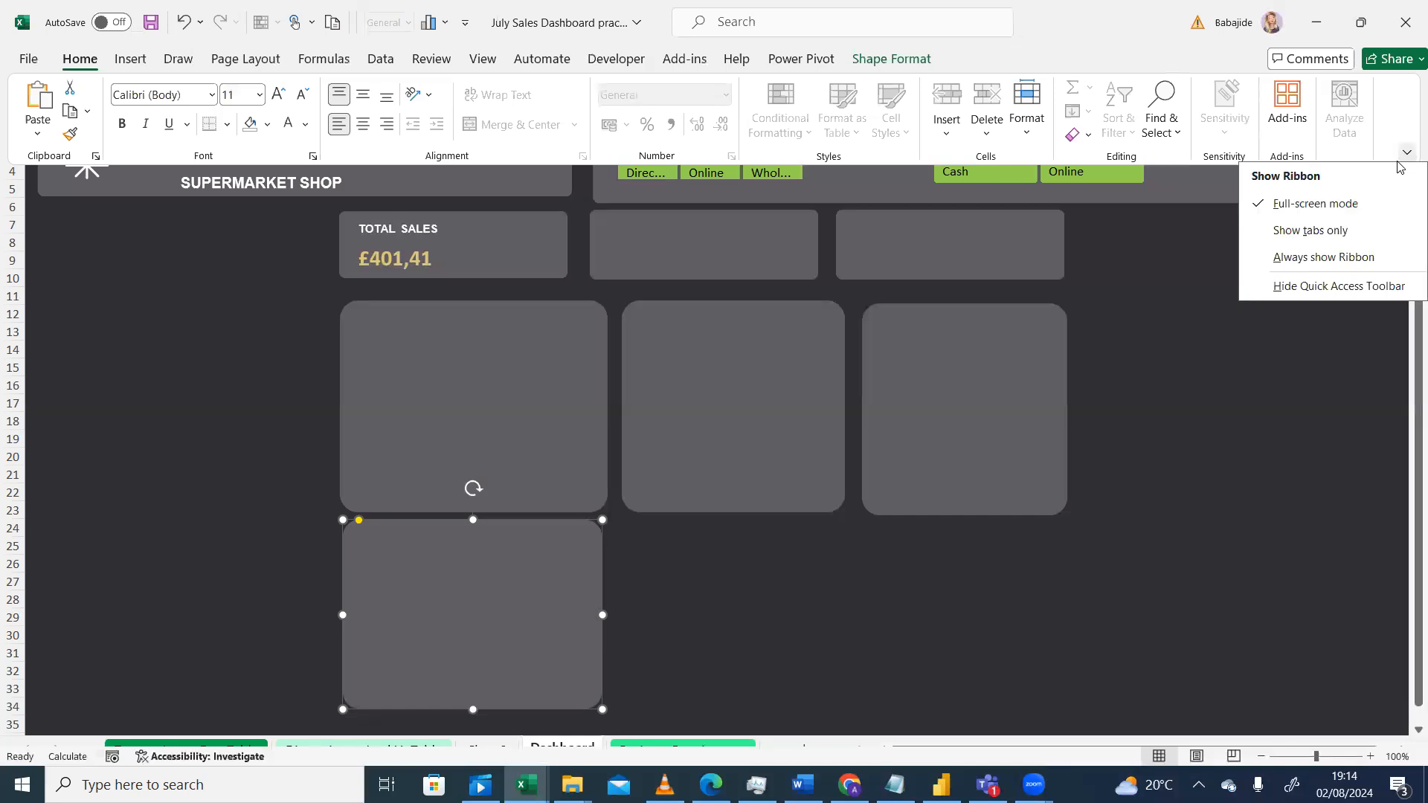
pyautogui.click(1298, 258)
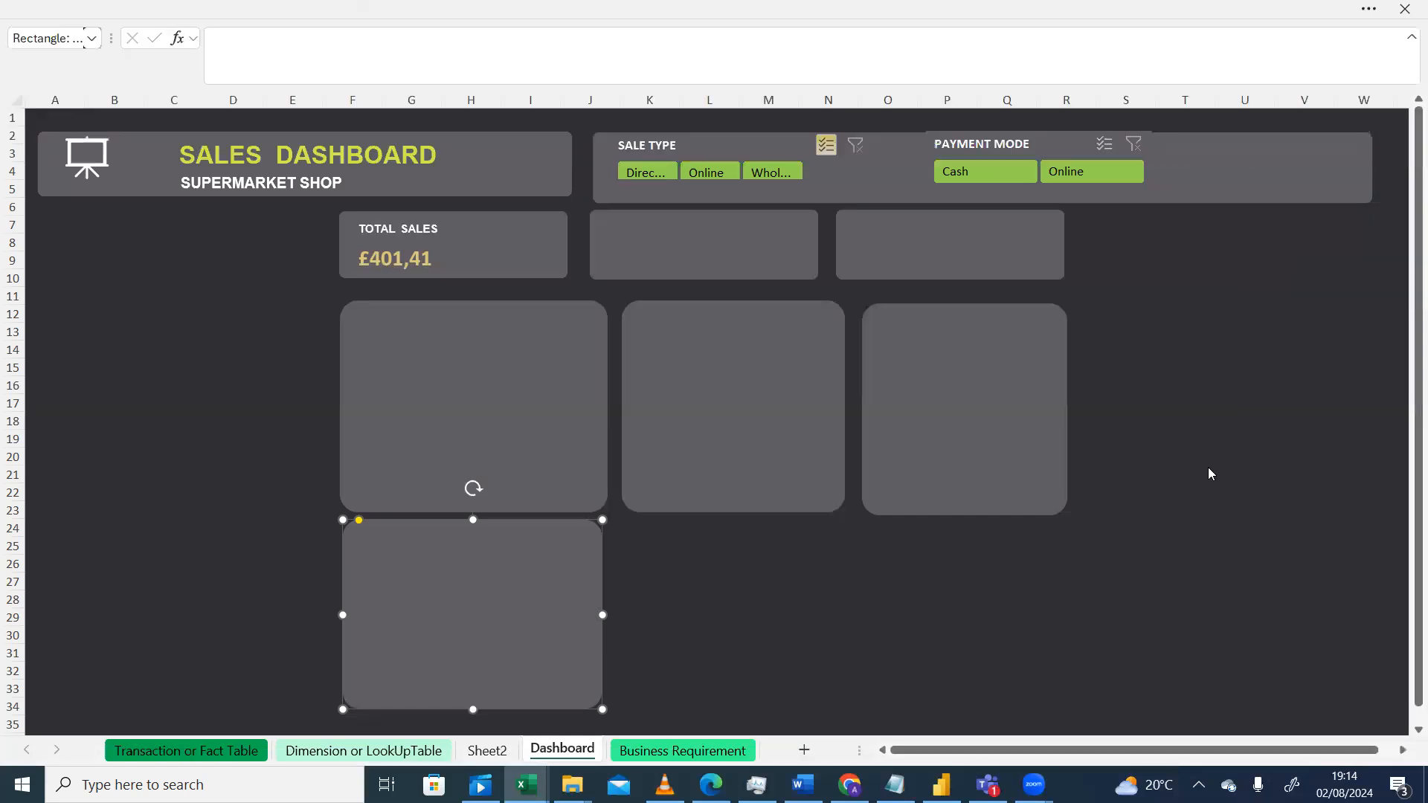
pyautogui.click(1205, 476)
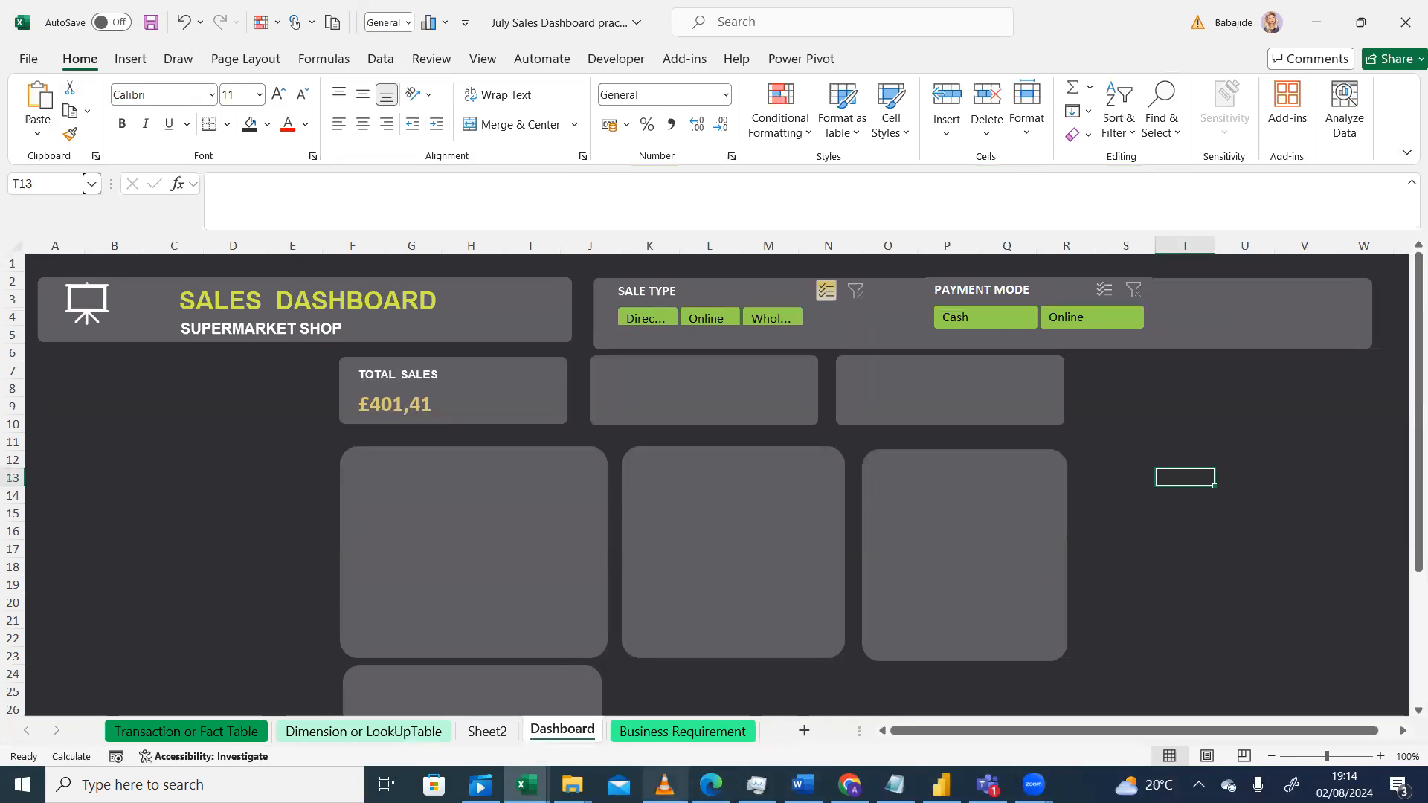
# Step: Widen the bottom panel so it spans beneath the first two large panels, ending about column N
pyautogui.click(665, 784)
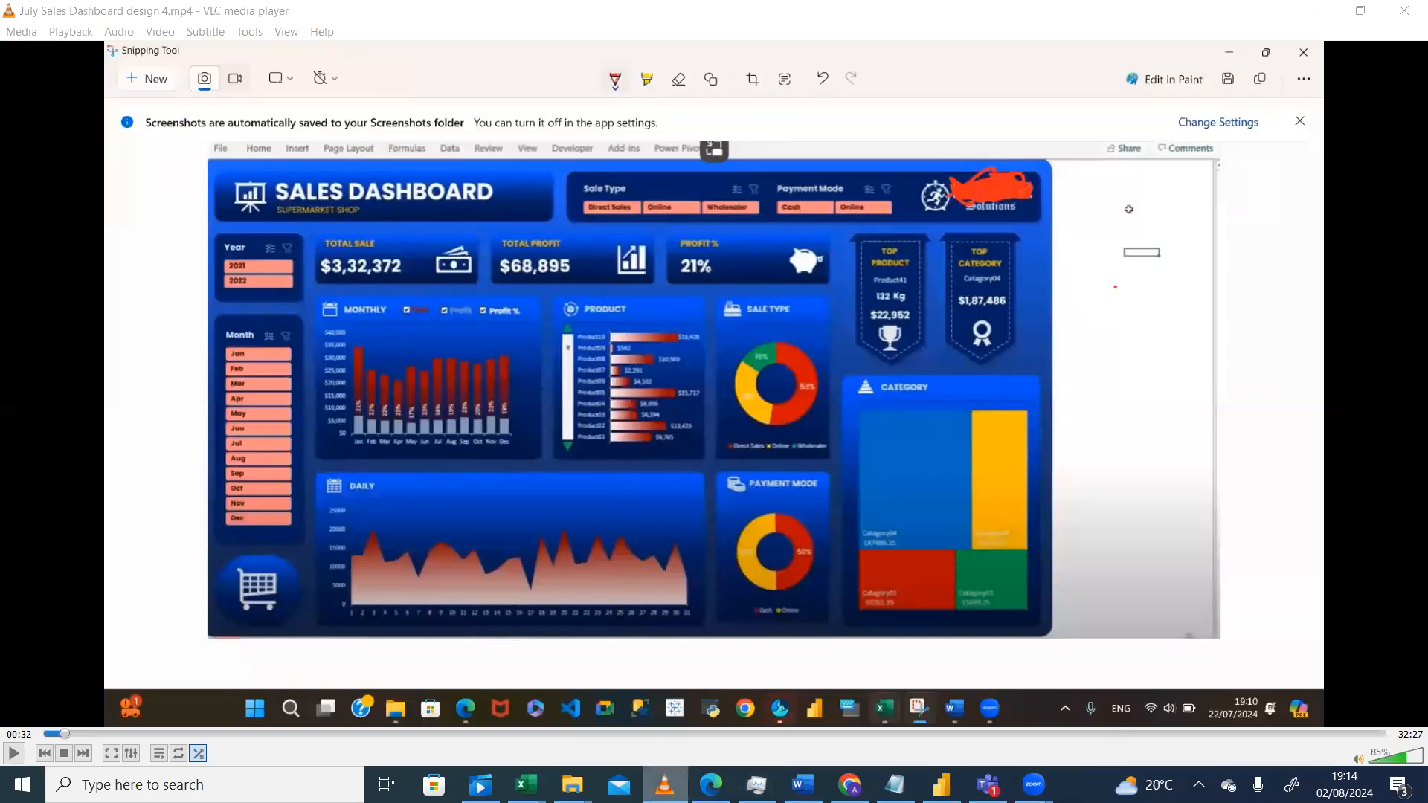
pyautogui.click(664, 784)
pyautogui.click(567, 692)
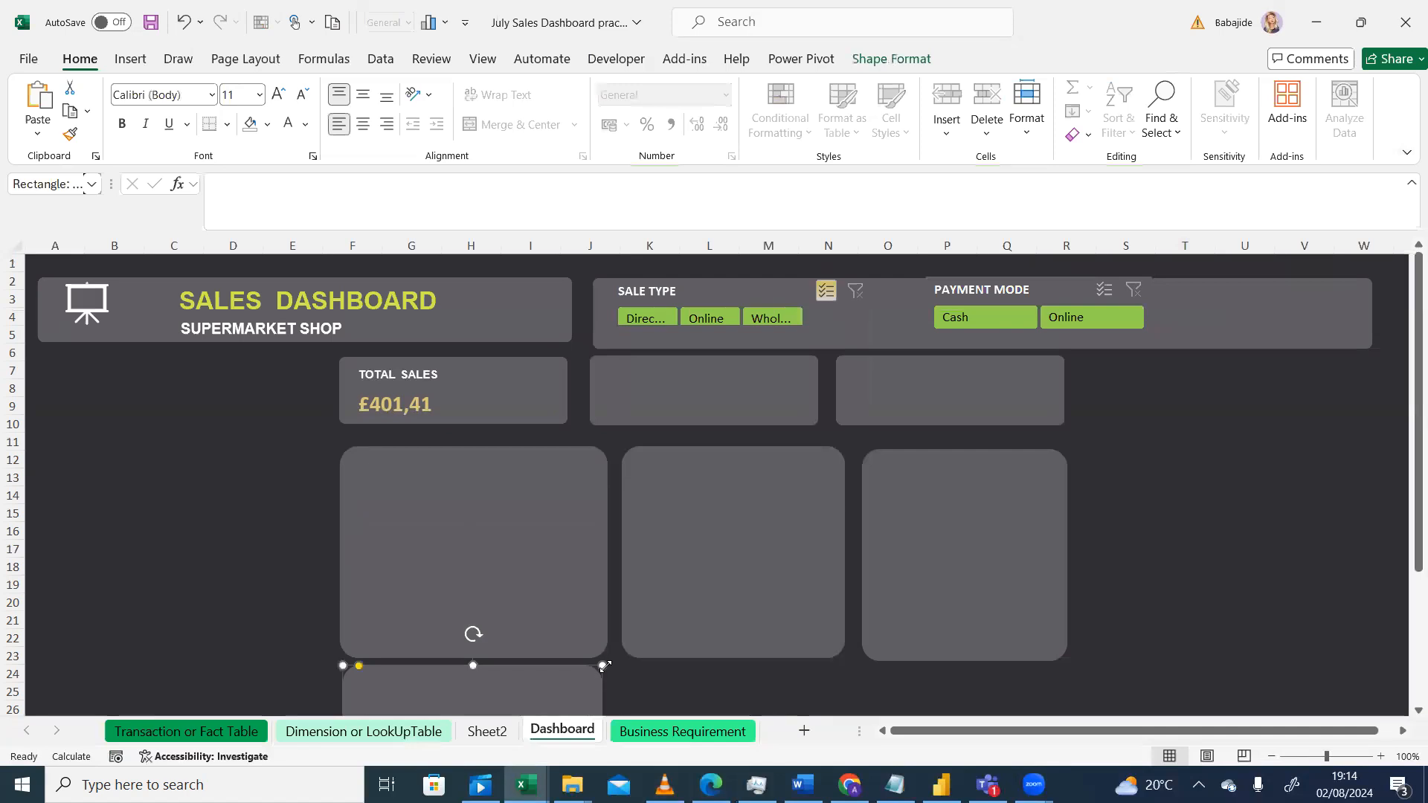
pyautogui.moveTo(605, 665); pyautogui.dragTo(784, 668)
pyautogui.click(664, 784)
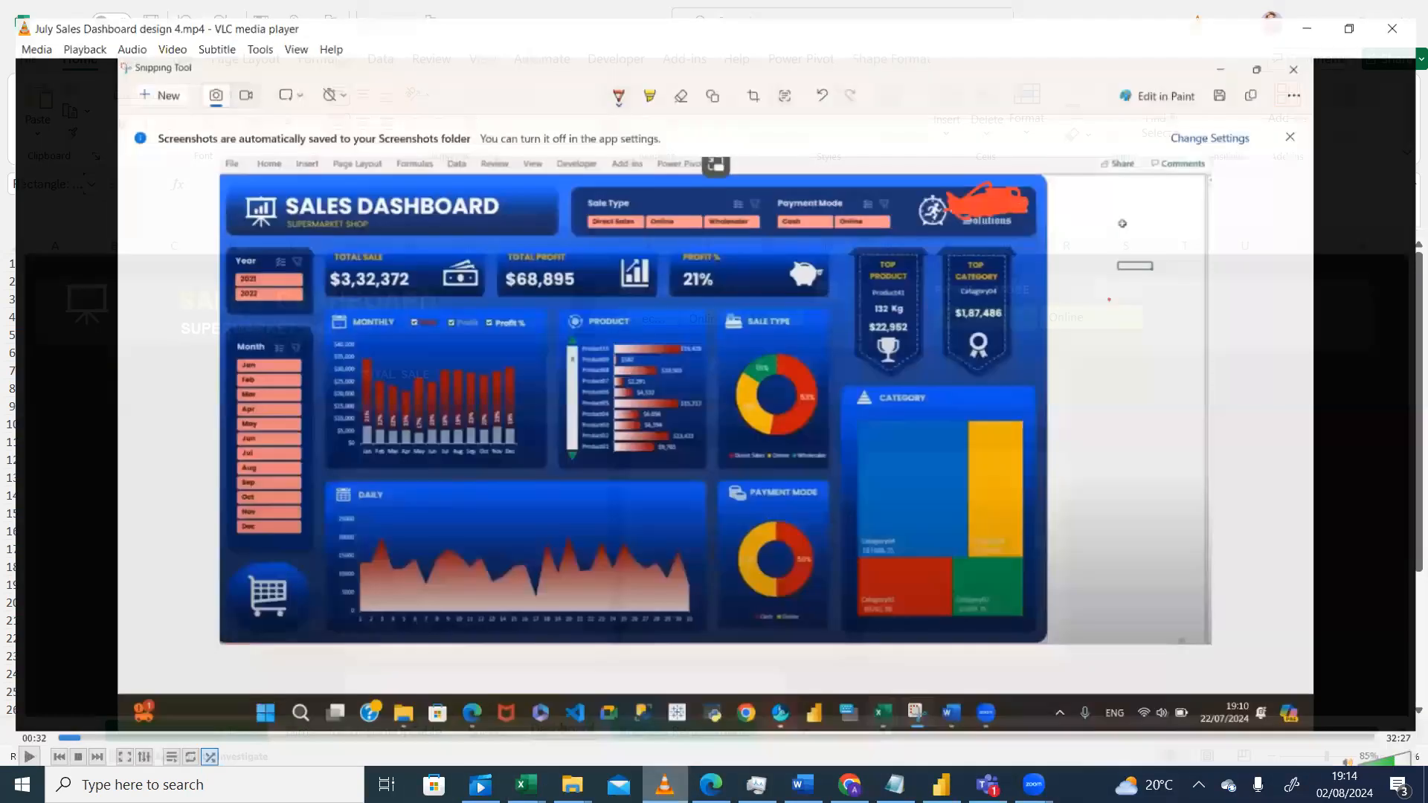
pyautogui.hotkey('alt', 'Tab')
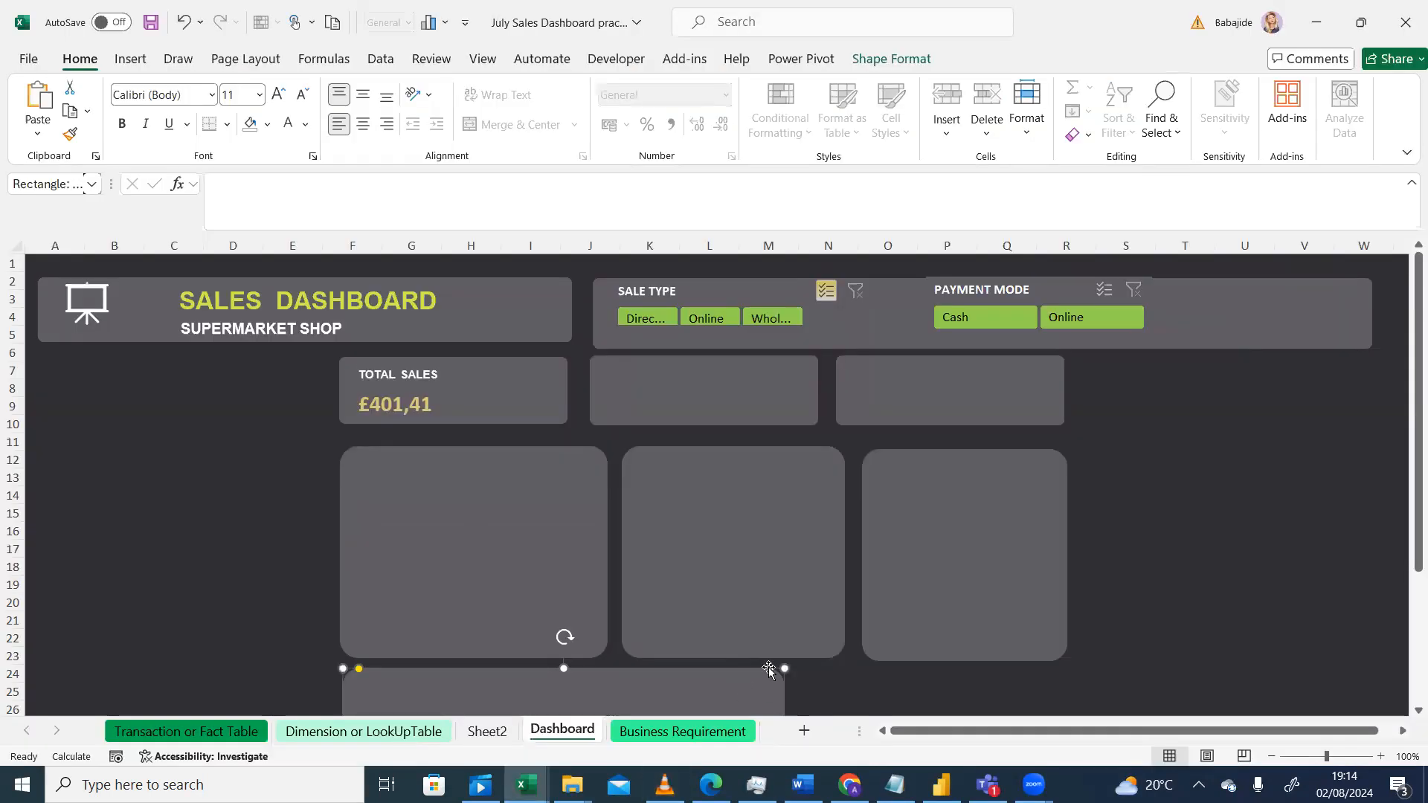
pyautogui.moveTo(784, 668); pyautogui.dragTo(840, 665)
# Step: Duplicate the third large panel and place the copy below it, beside the wide bottom panel
pyautogui.click(980, 591)
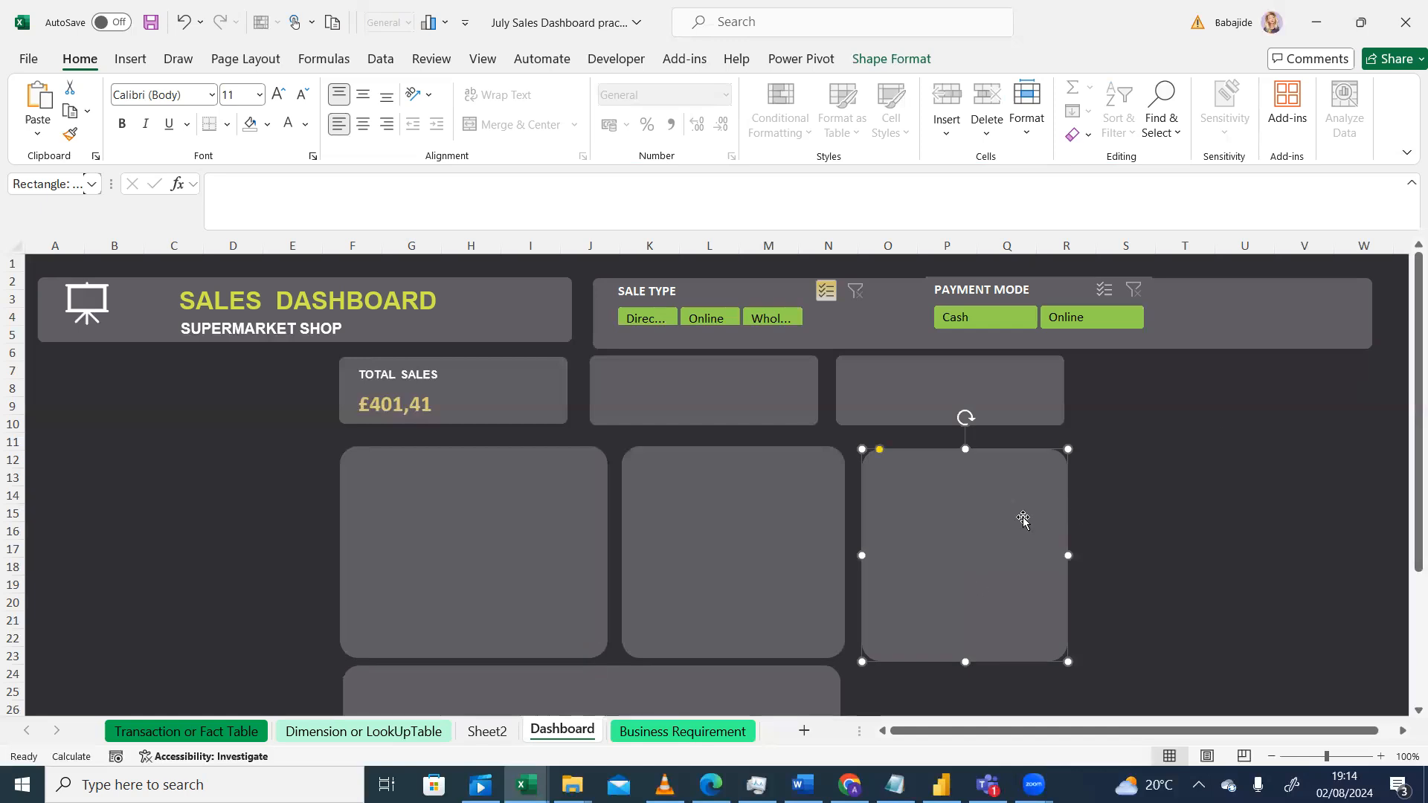
pyautogui.moveTo(1011, 518); pyautogui.dragTo(1026, 533)
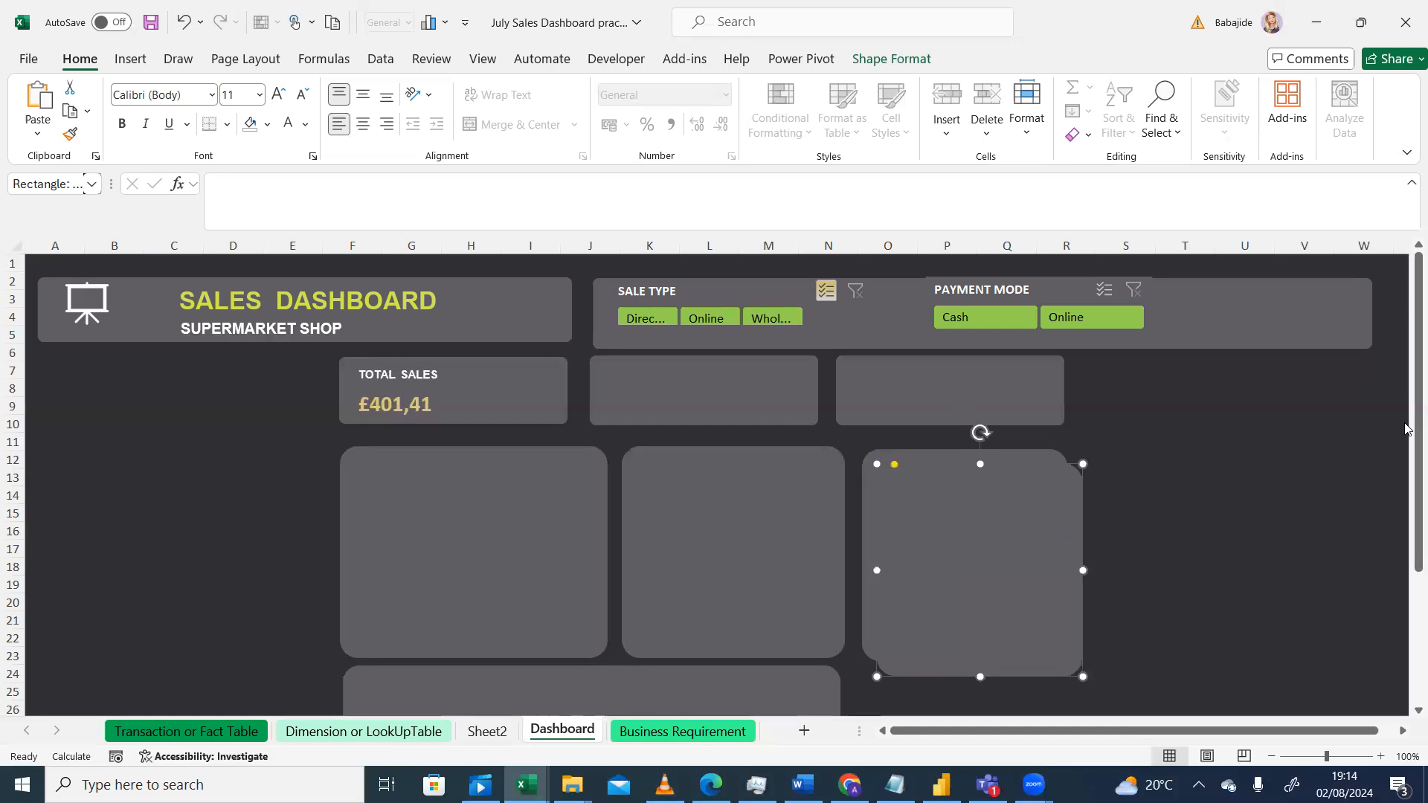
pyautogui.moveTo(1418, 427); pyautogui.dragTo(1418, 554)
pyautogui.moveTo(998, 407); pyautogui.dragTo(982, 618)
pyautogui.moveTo(1068, 696); pyautogui.dragTo(1061, 682)
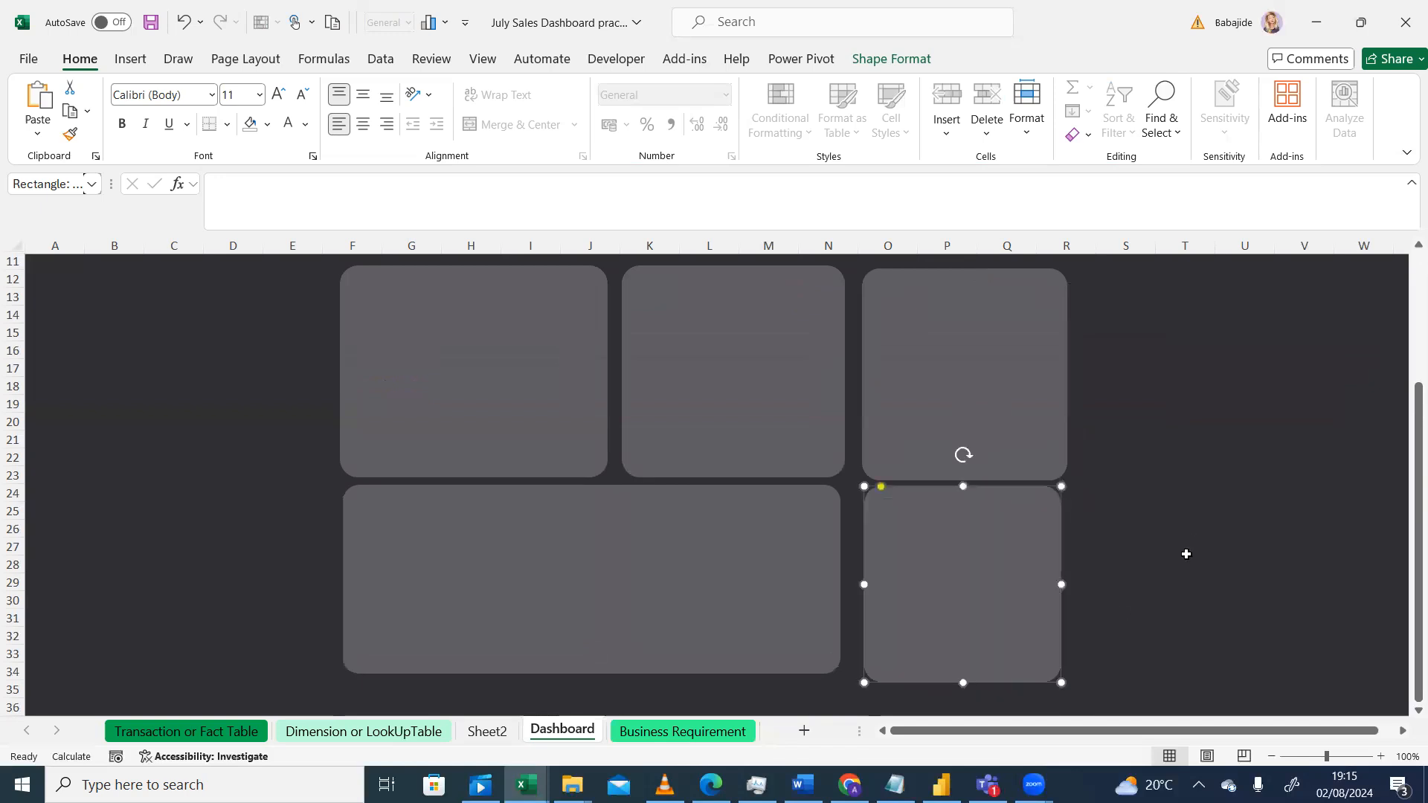
pyautogui.click(1186, 554)
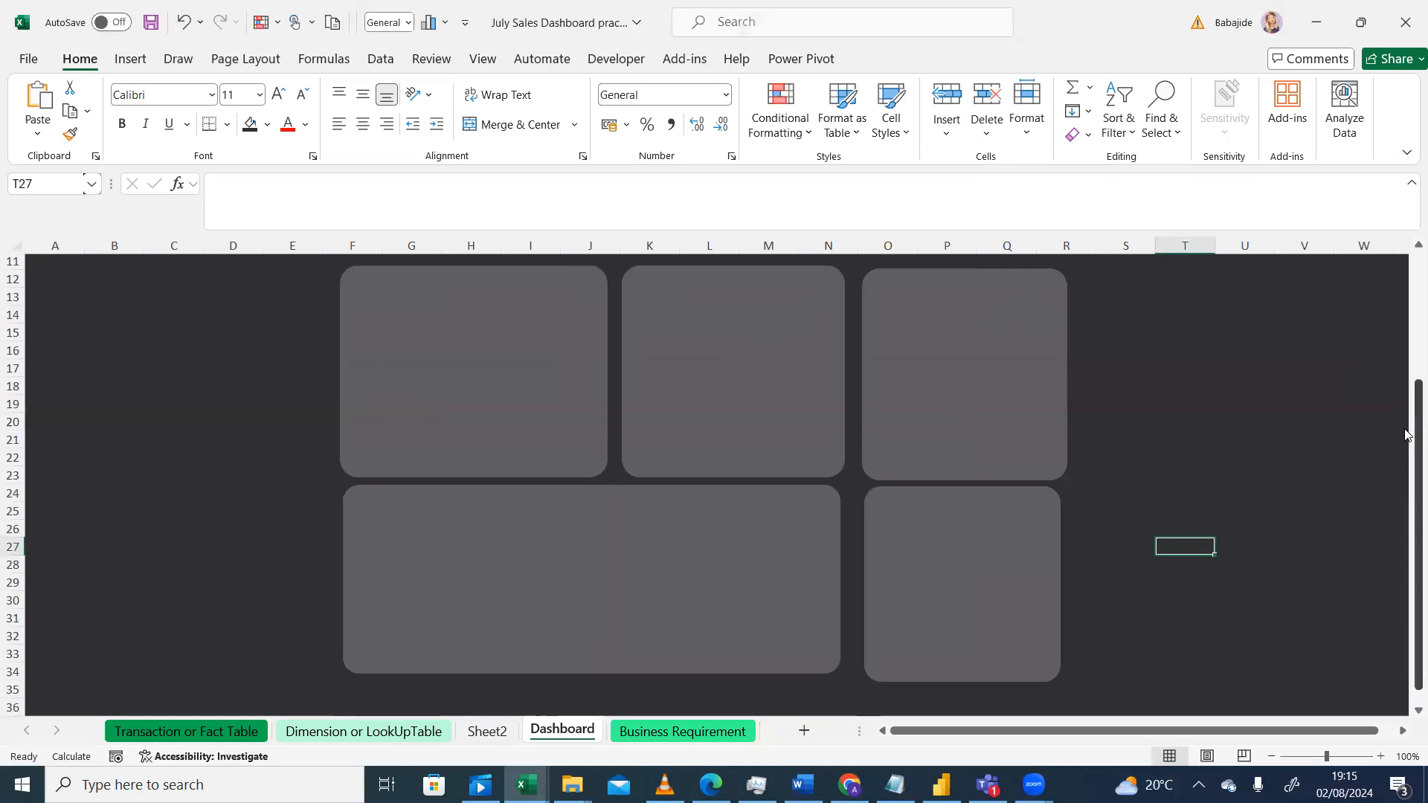
pyautogui.moveTo(1405, 447); pyautogui.dragTo(1406, 327)
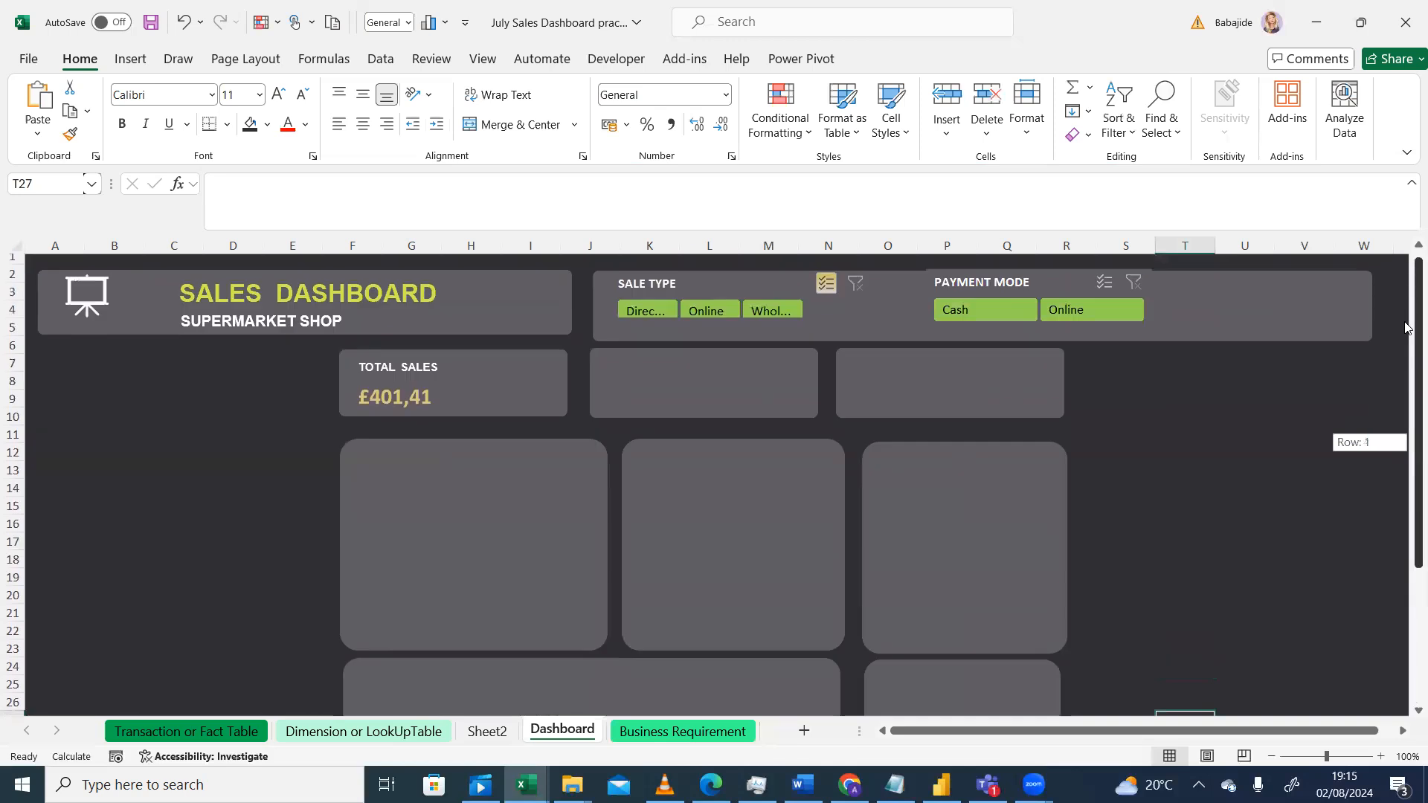
pyautogui.moveTo(1405, 602); pyautogui.dragTo(1405, 608)
pyautogui.moveTo(1406, 483); pyautogui.dragTo(1405, 483)
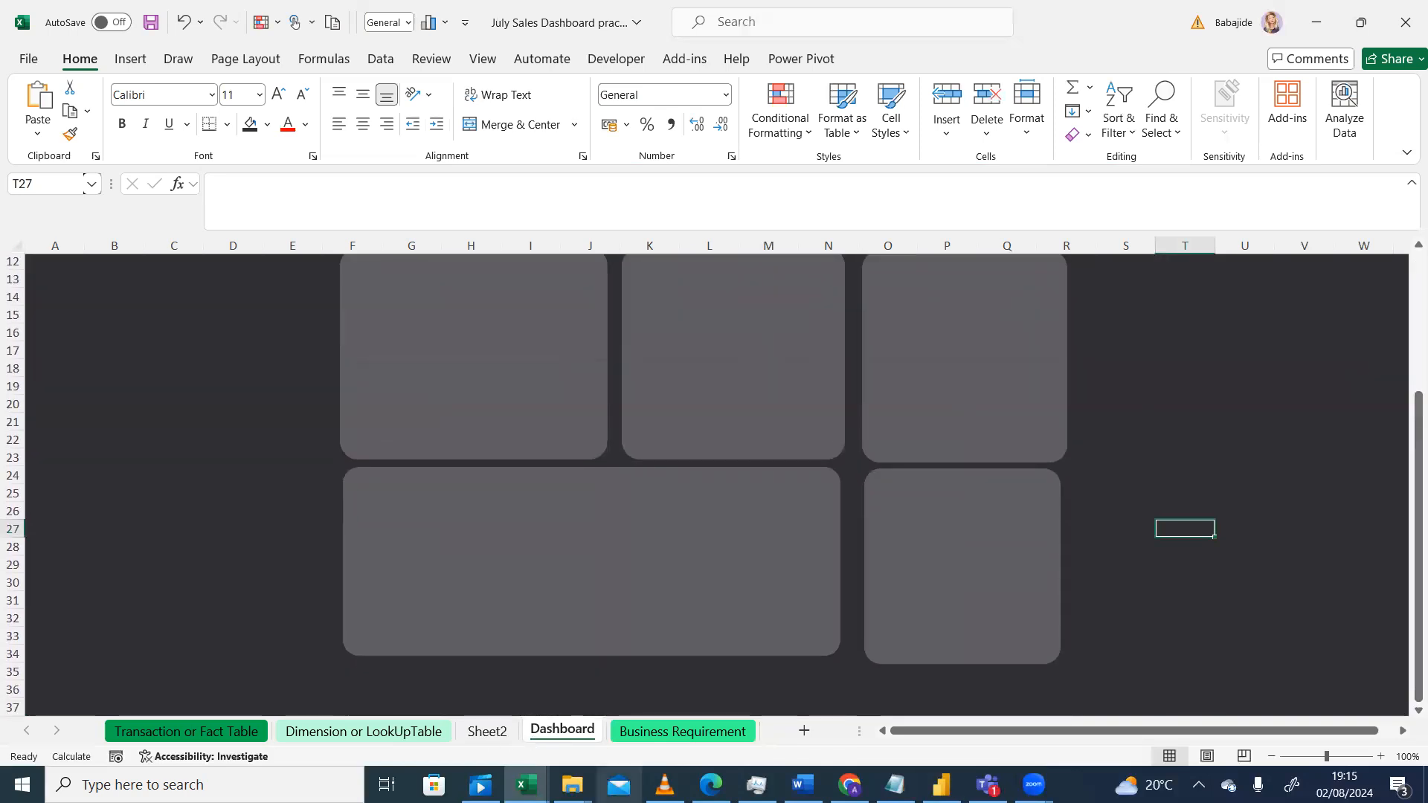
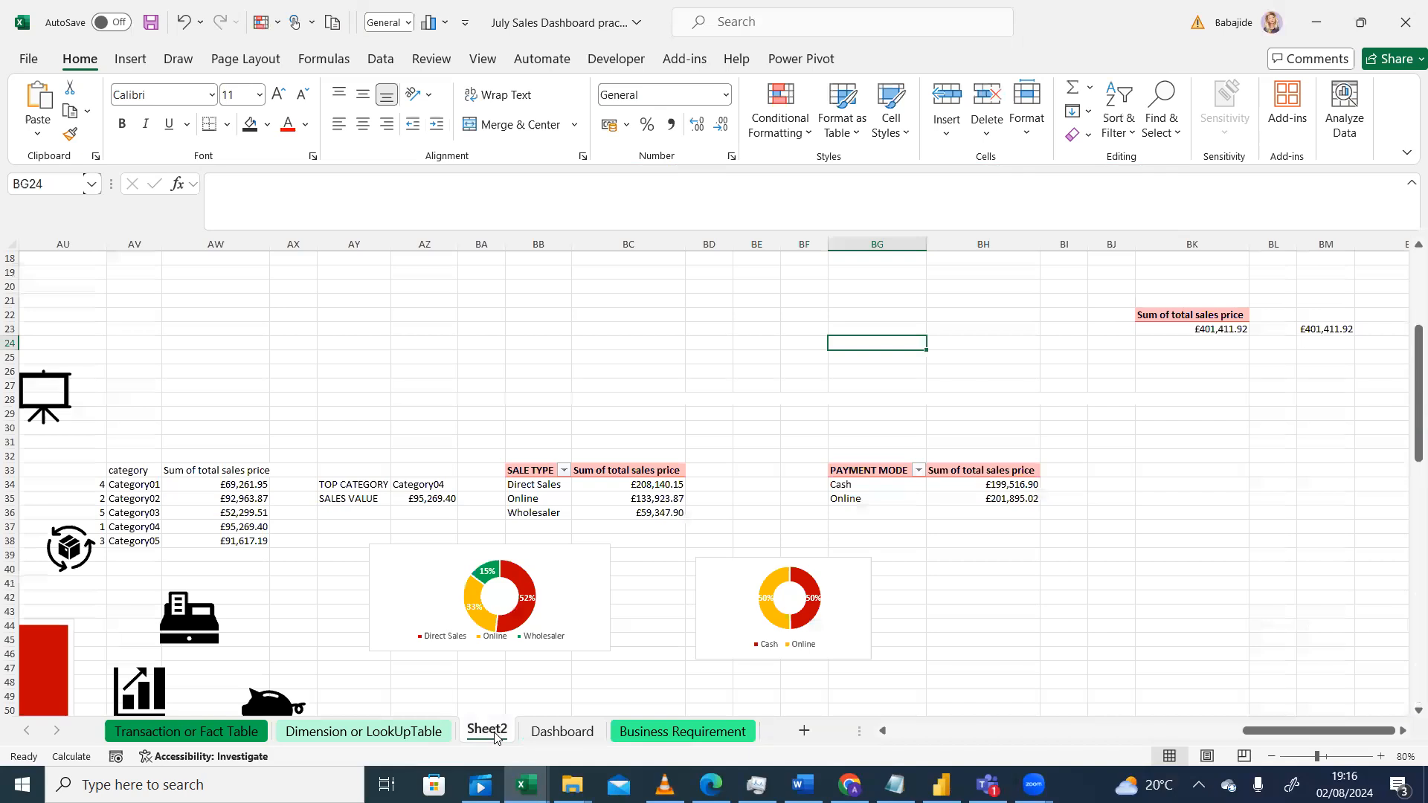
# Step: Review the helper sheet's charts and icons and compare them with the reference sales dashboard design image
pyautogui.moveTo(1407, 407); pyautogui.dragTo(1411, 443)
pyautogui.moveTo(1273, 720); pyautogui.dragTo(1189, 738)
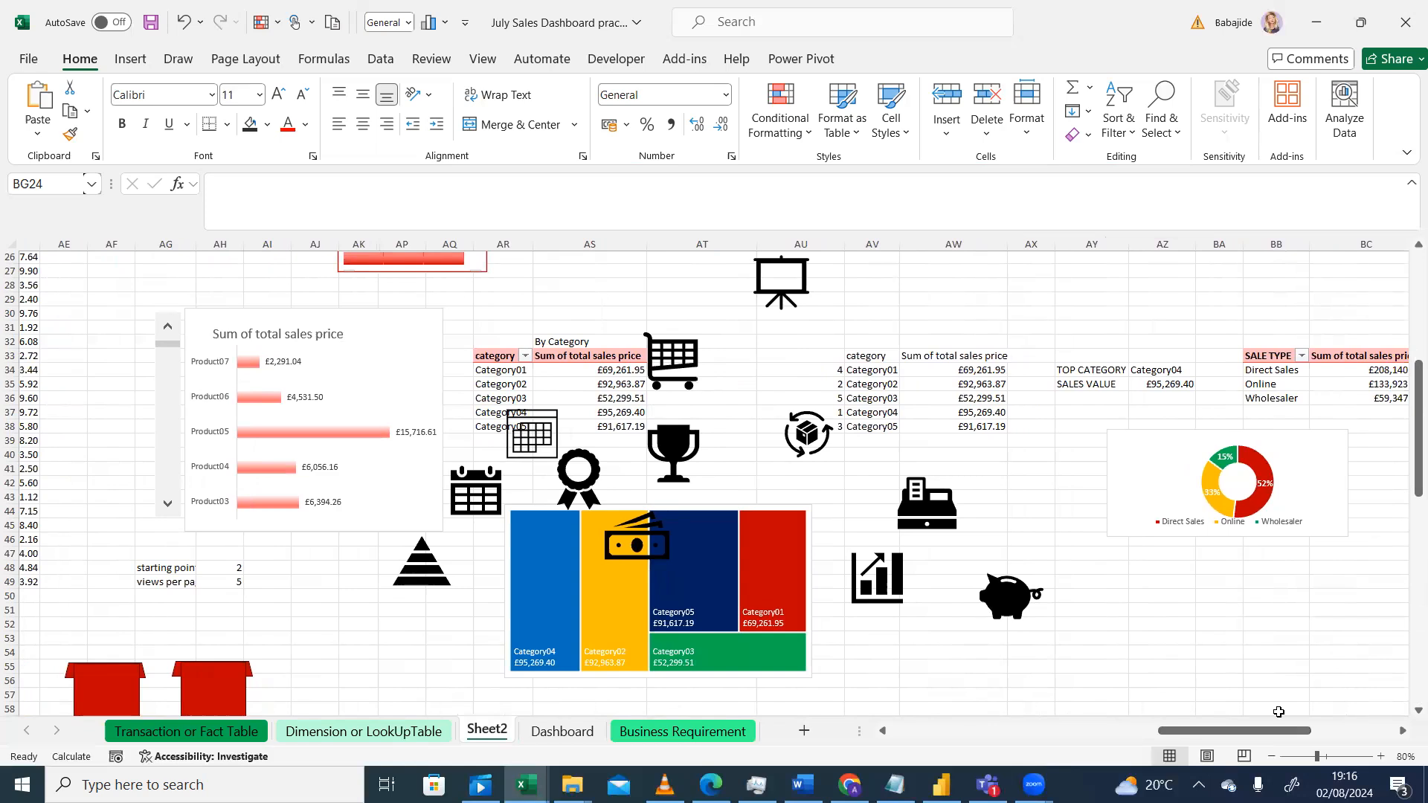
pyautogui.click(1271, 756)
pyautogui.click(1270, 756)
pyautogui.click(1271, 756)
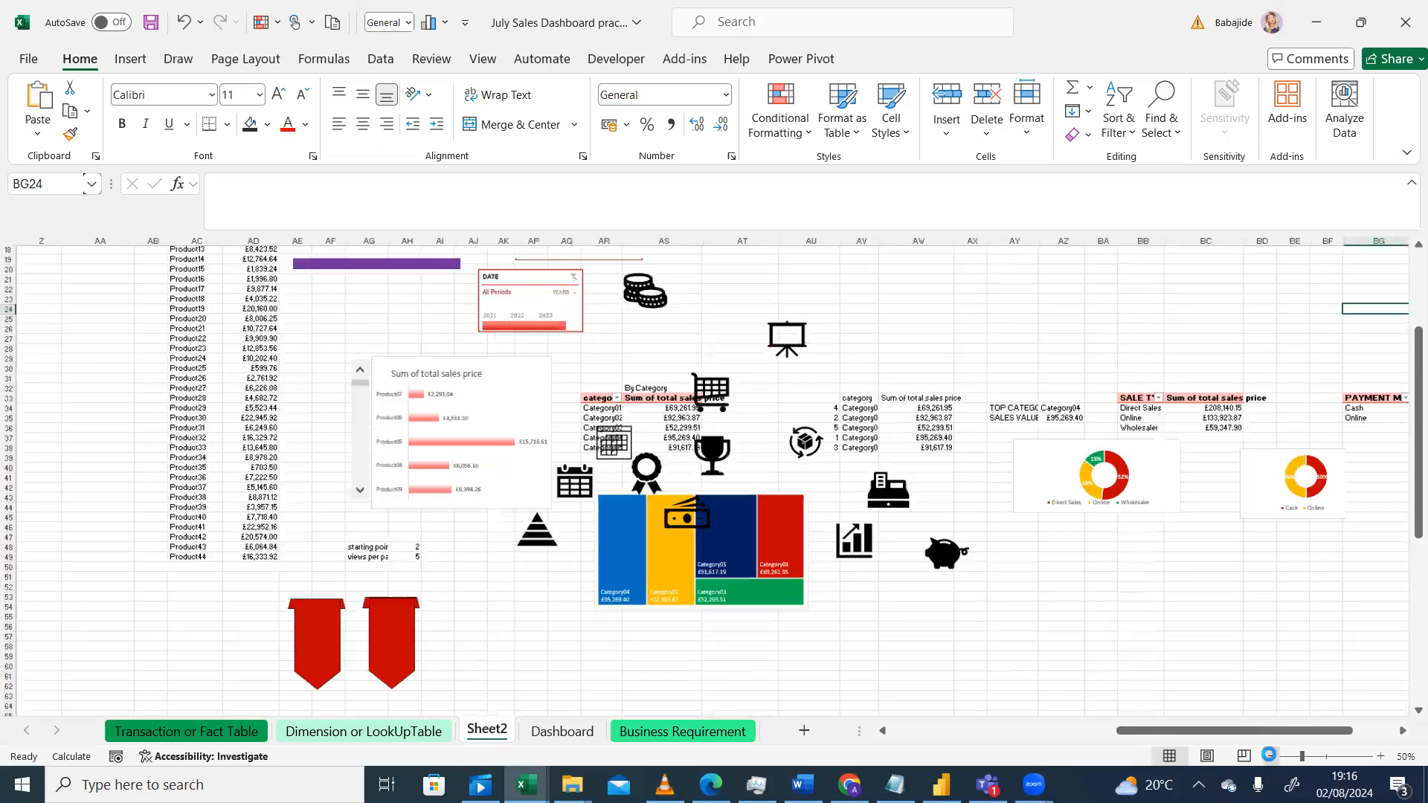
pyautogui.click(1271, 756)
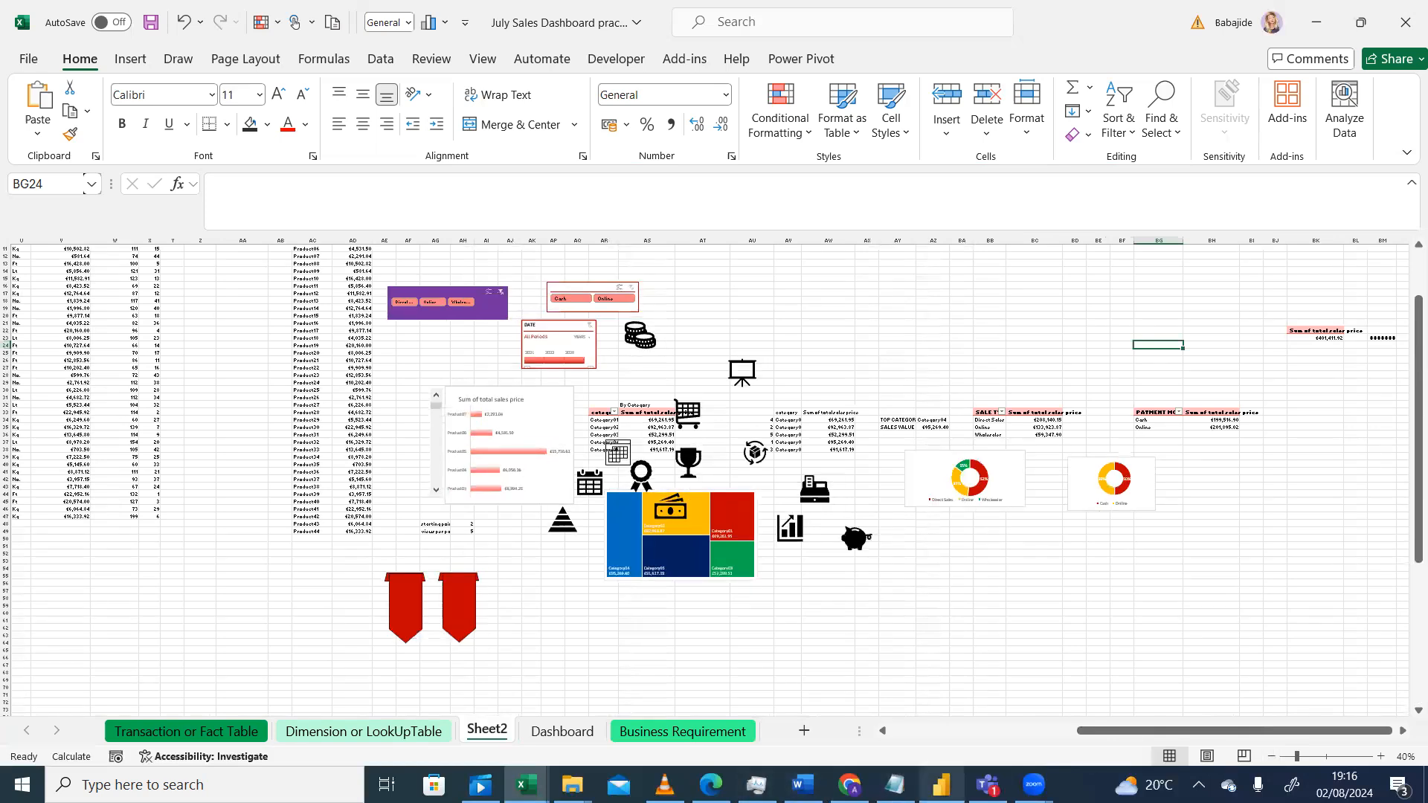
pyautogui.click(664, 785)
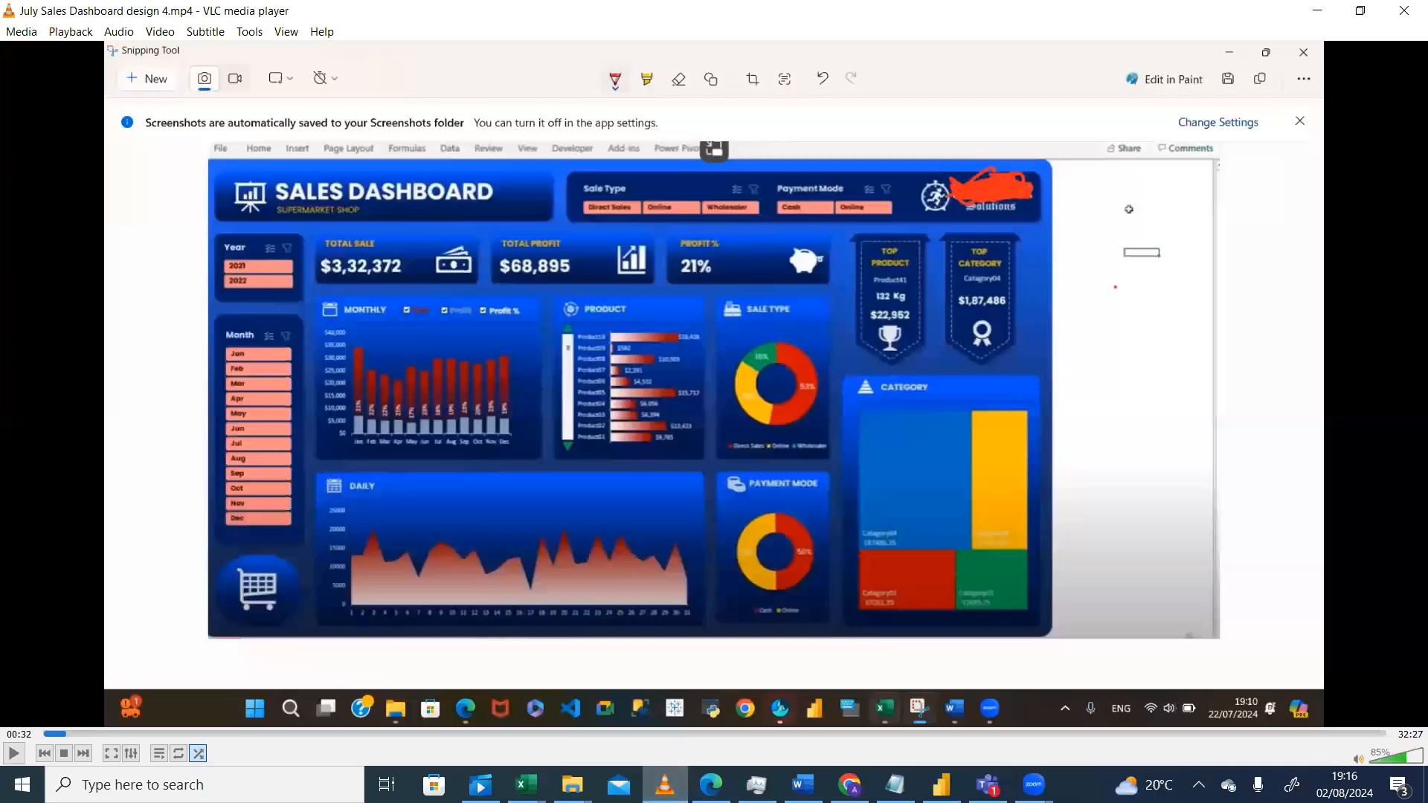
pyautogui.click(664, 784)
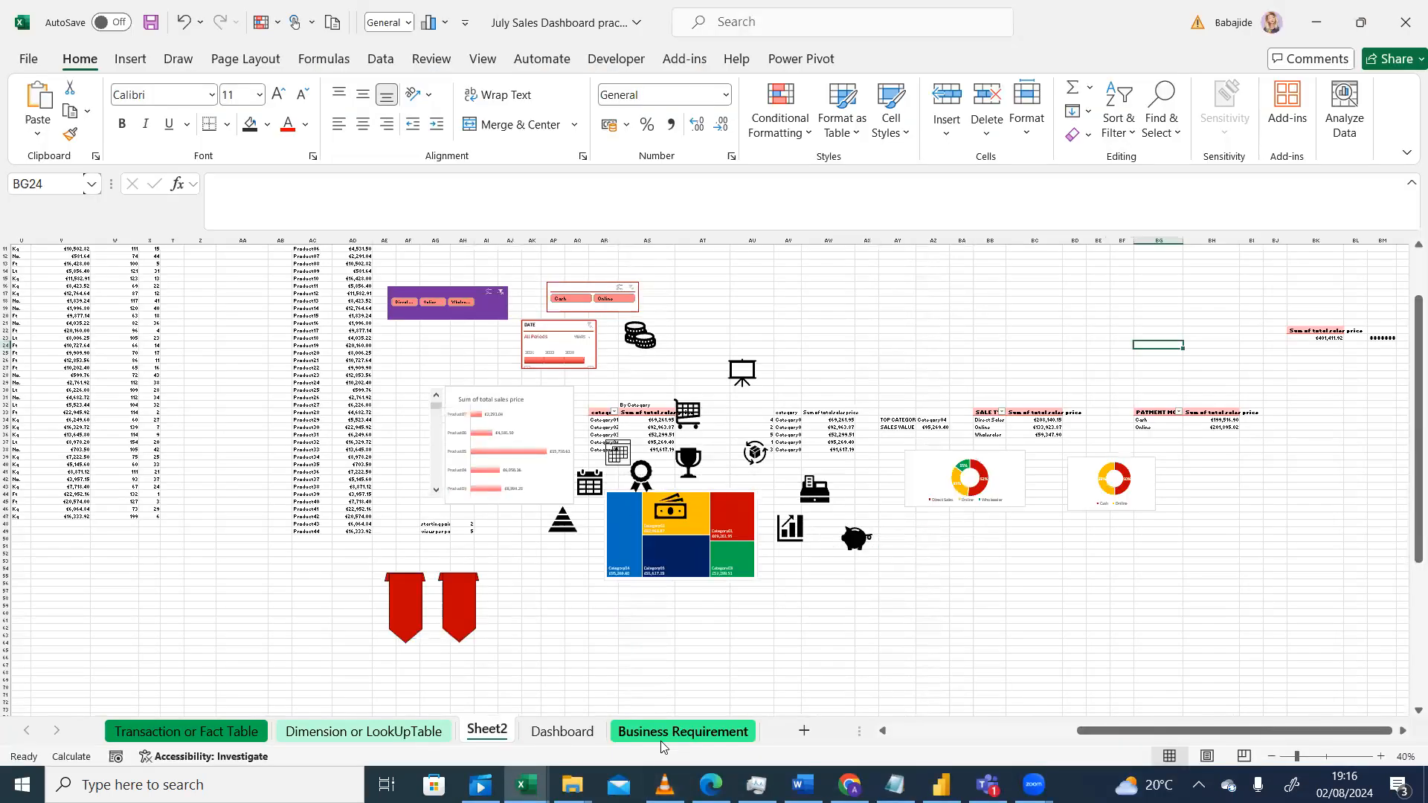
pyautogui.click(664, 784)
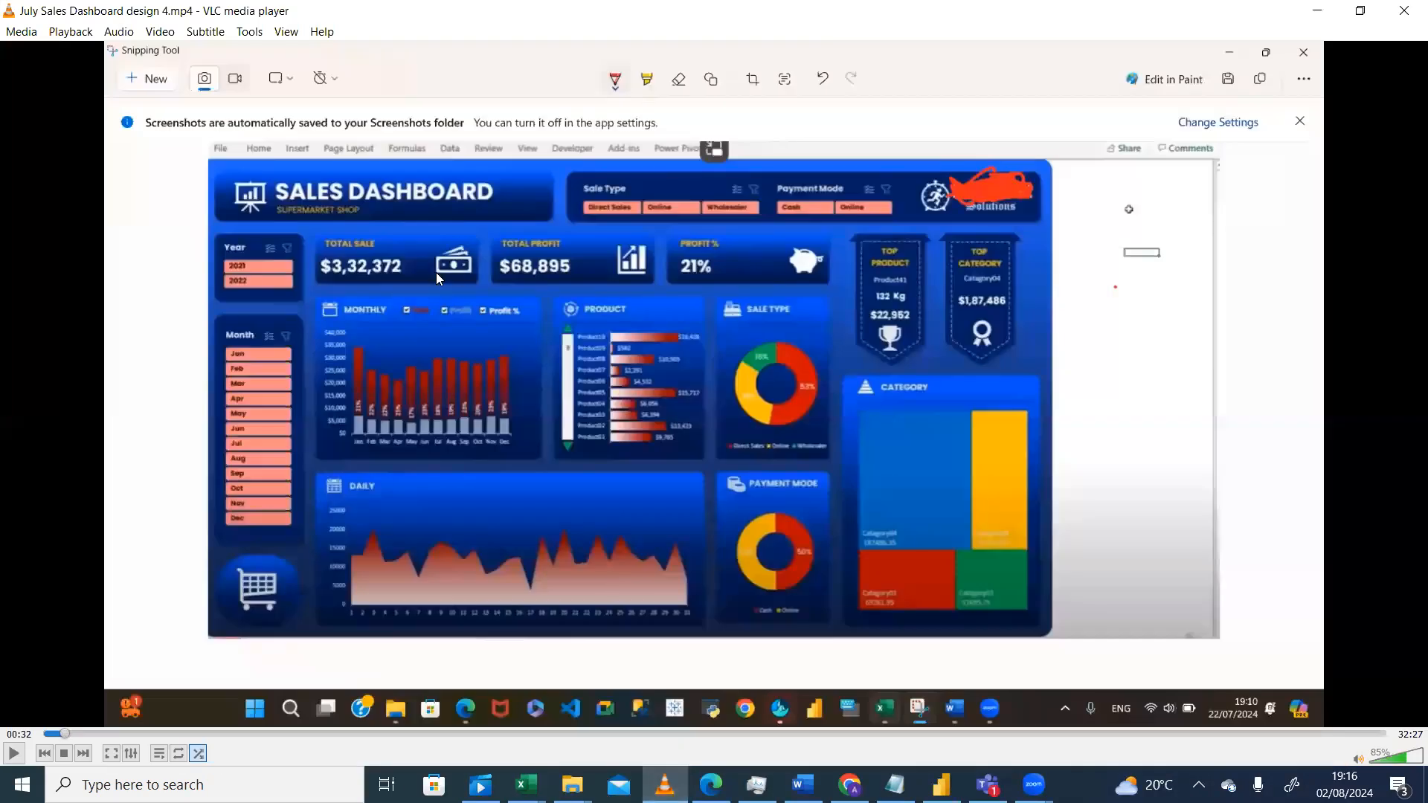
pyautogui.click(664, 784)
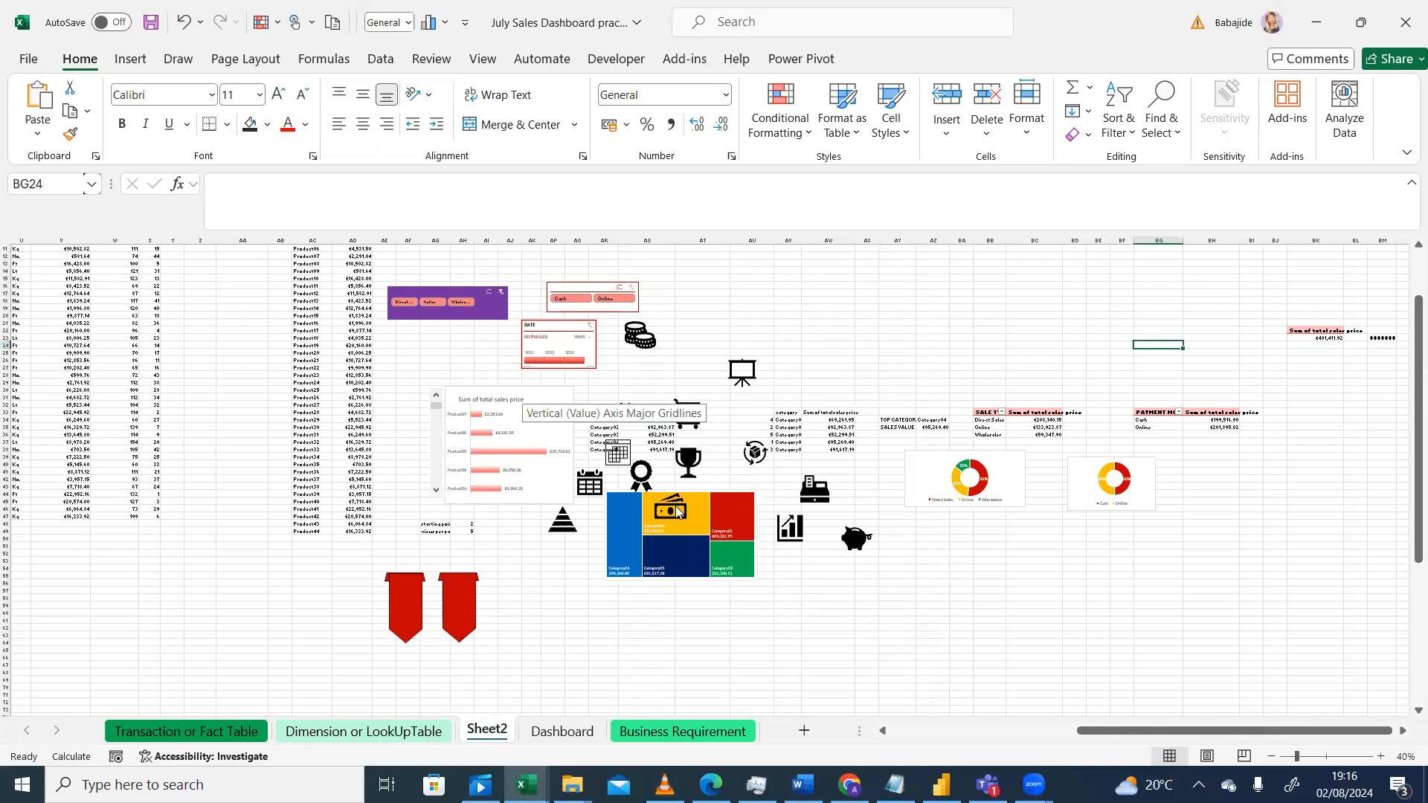
# Step: Move the category treemap chart on Sheet2 downward to uncover the banknote icon beneath it
pyautogui.click(677, 512)
pyautogui.click(646, 520)
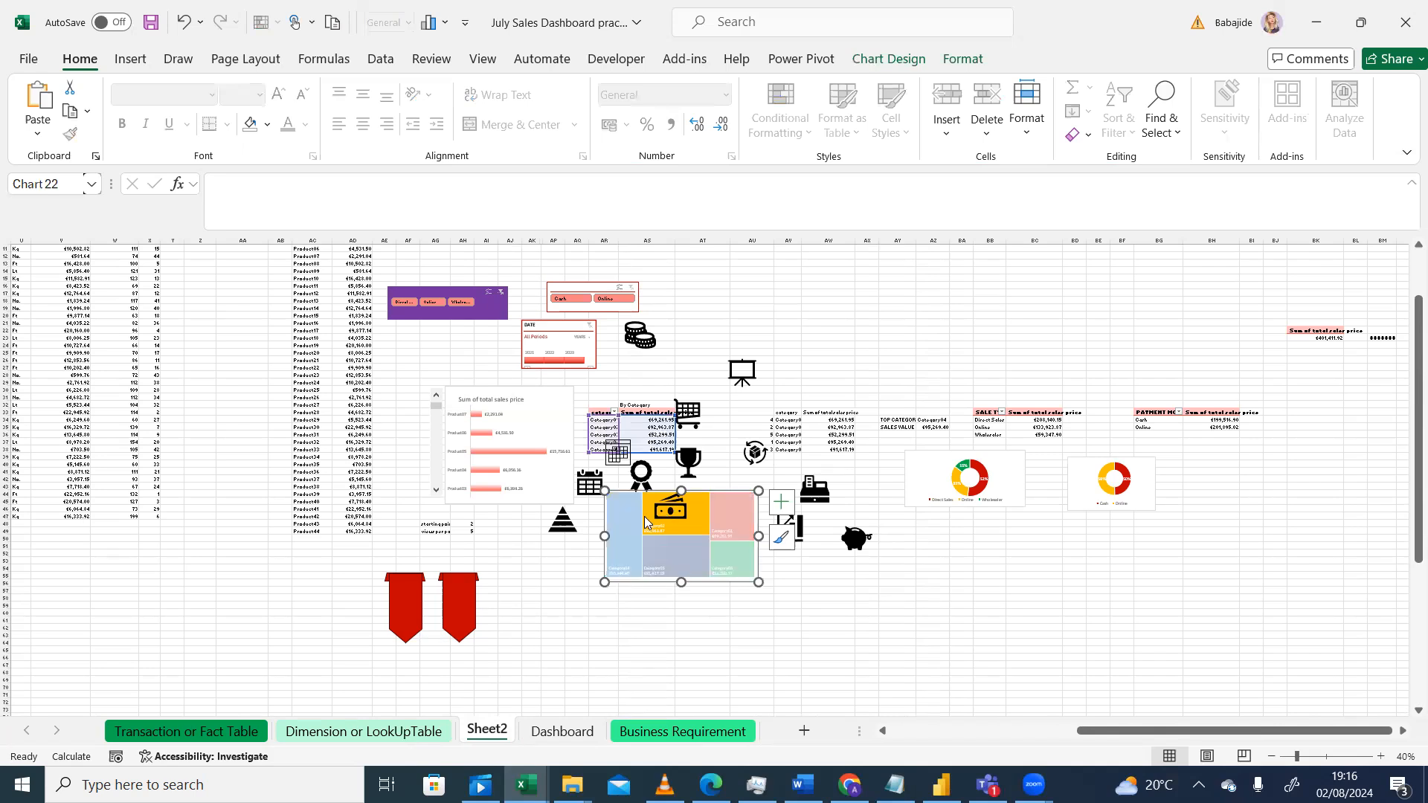
pyautogui.click(736, 516)
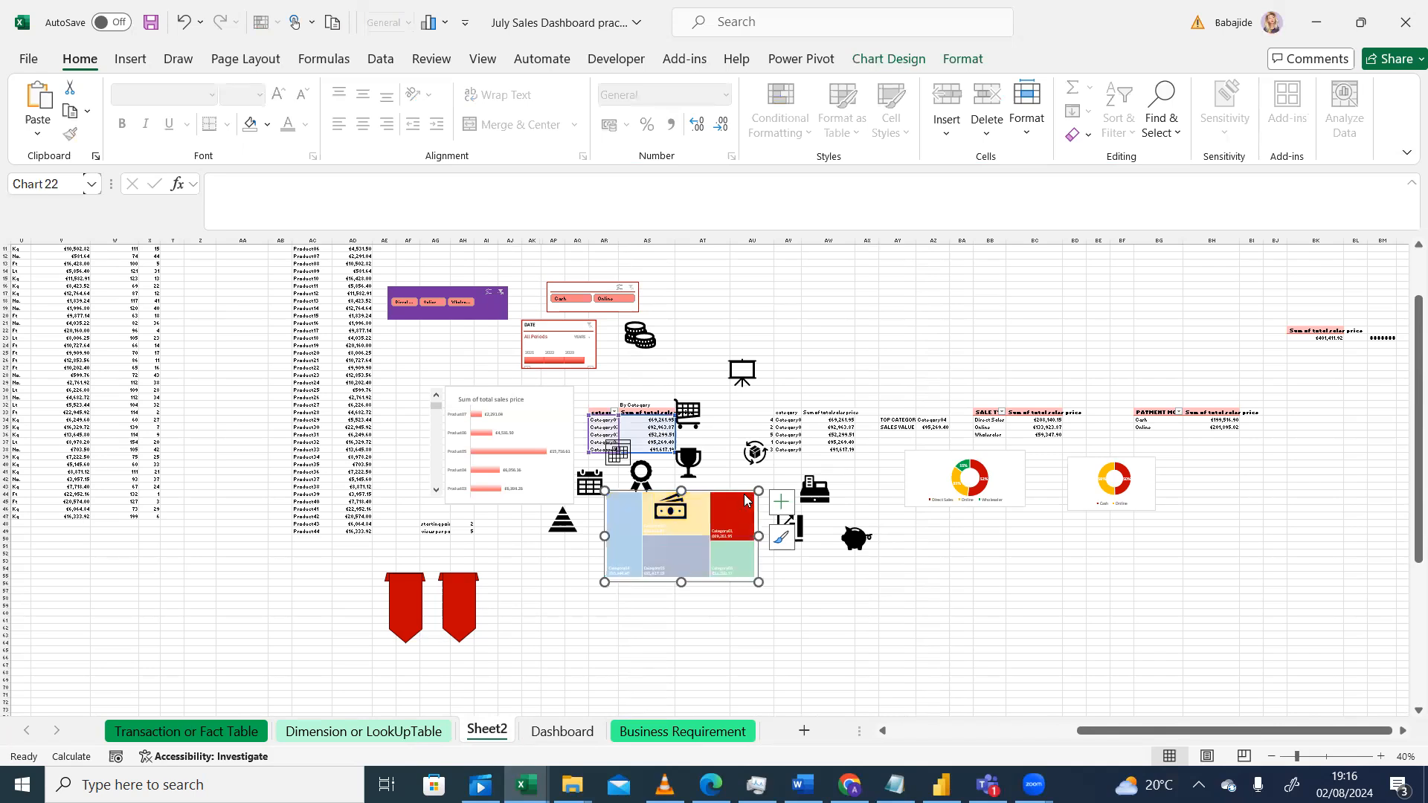
pyautogui.click(731, 481)
pyautogui.moveTo(740, 500)
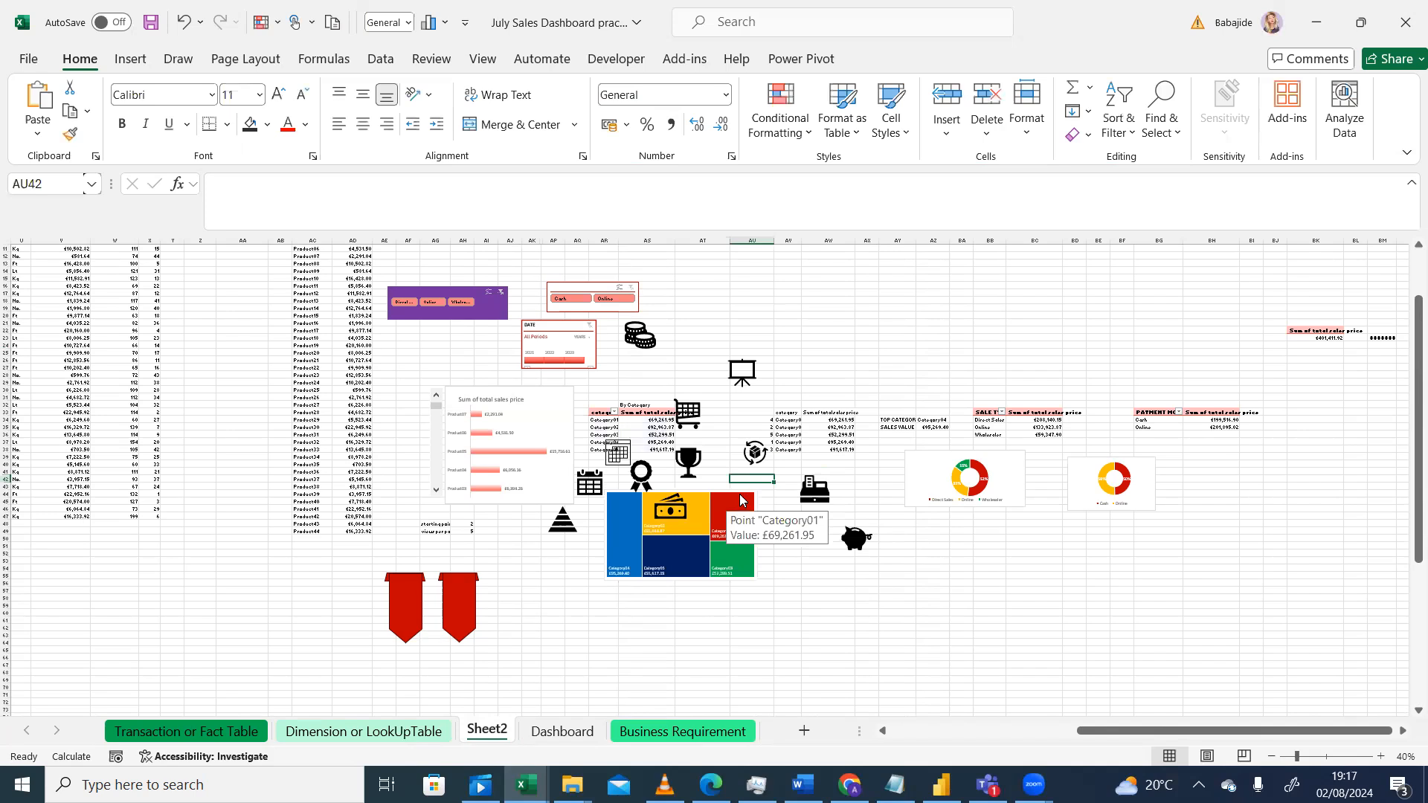
pyautogui.click(702, 559)
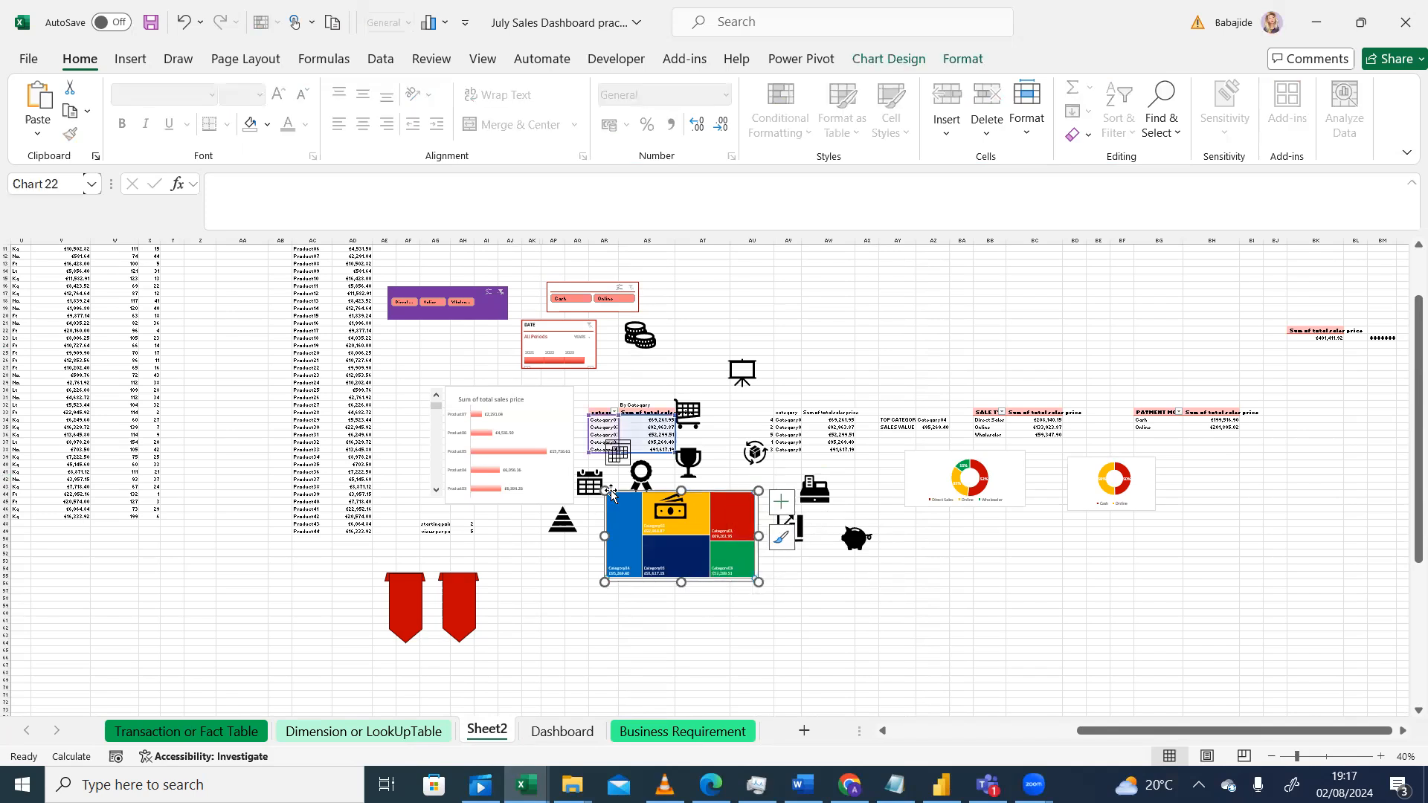
pyautogui.moveTo(605, 493); pyautogui.dragTo(607, 580)
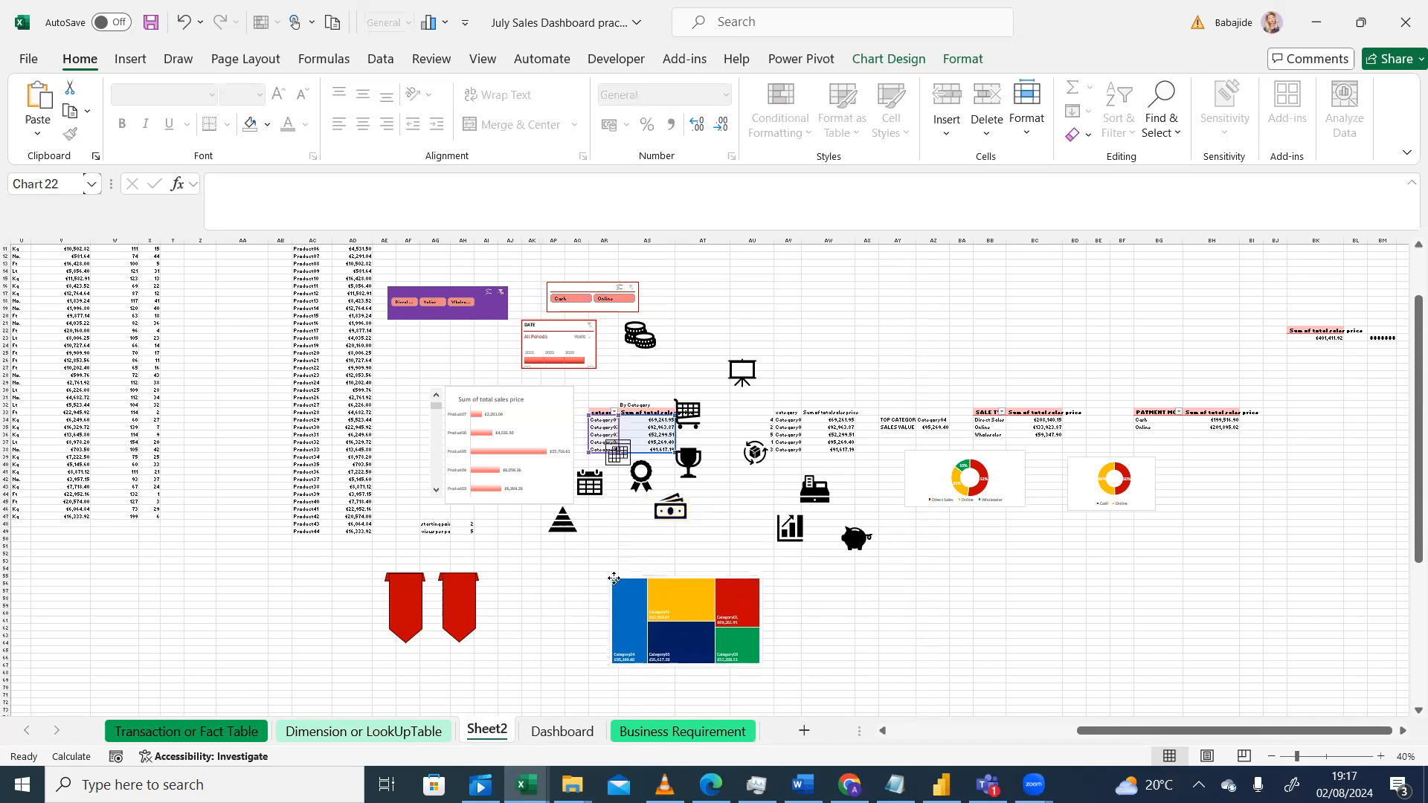
# Step: Copy the banknote icon from Sheet2 and paste it onto the Dashboard sheet
pyautogui.click(710, 508)
pyautogui.click(661, 520)
pyautogui.click(728, 532)
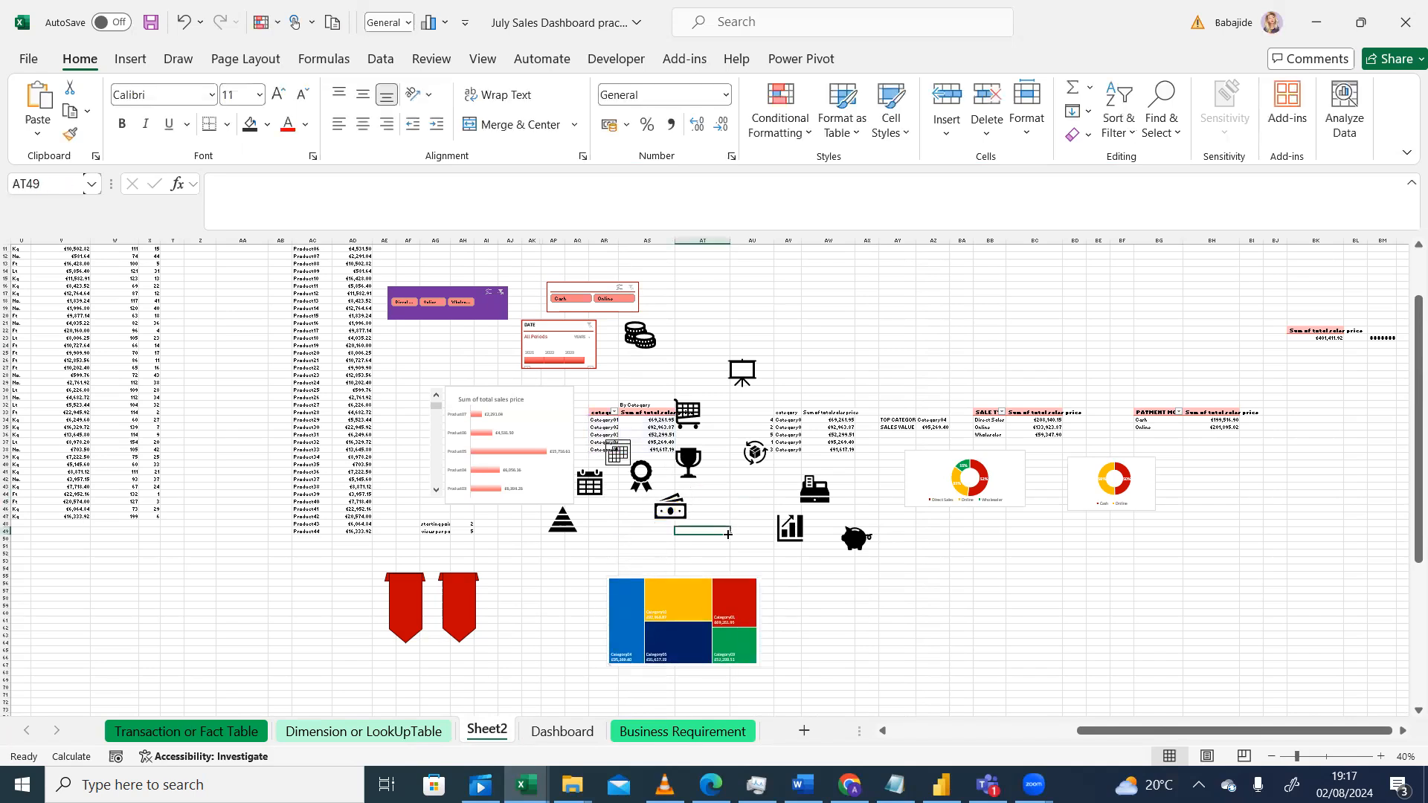
pyautogui.click(677, 509)
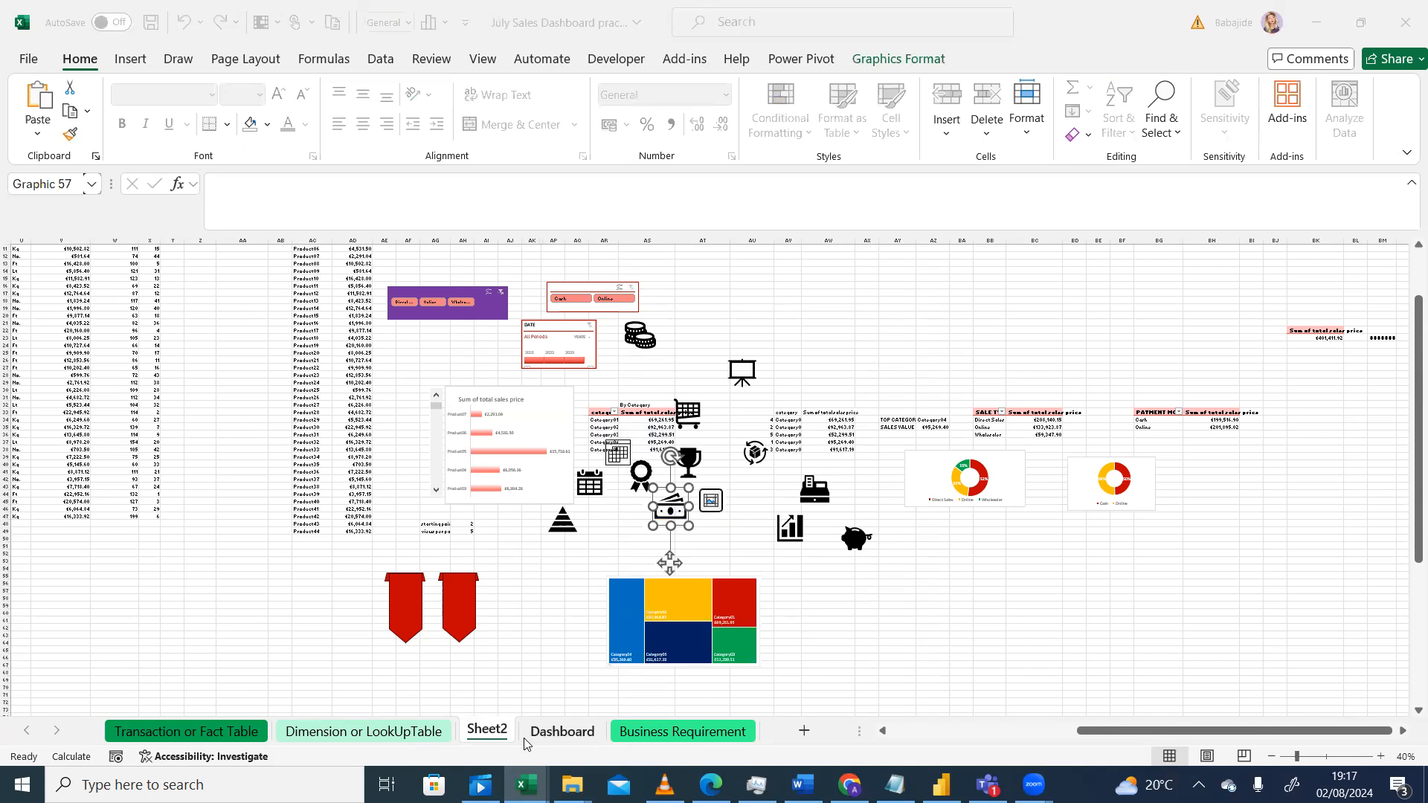
pyautogui.click(550, 736)
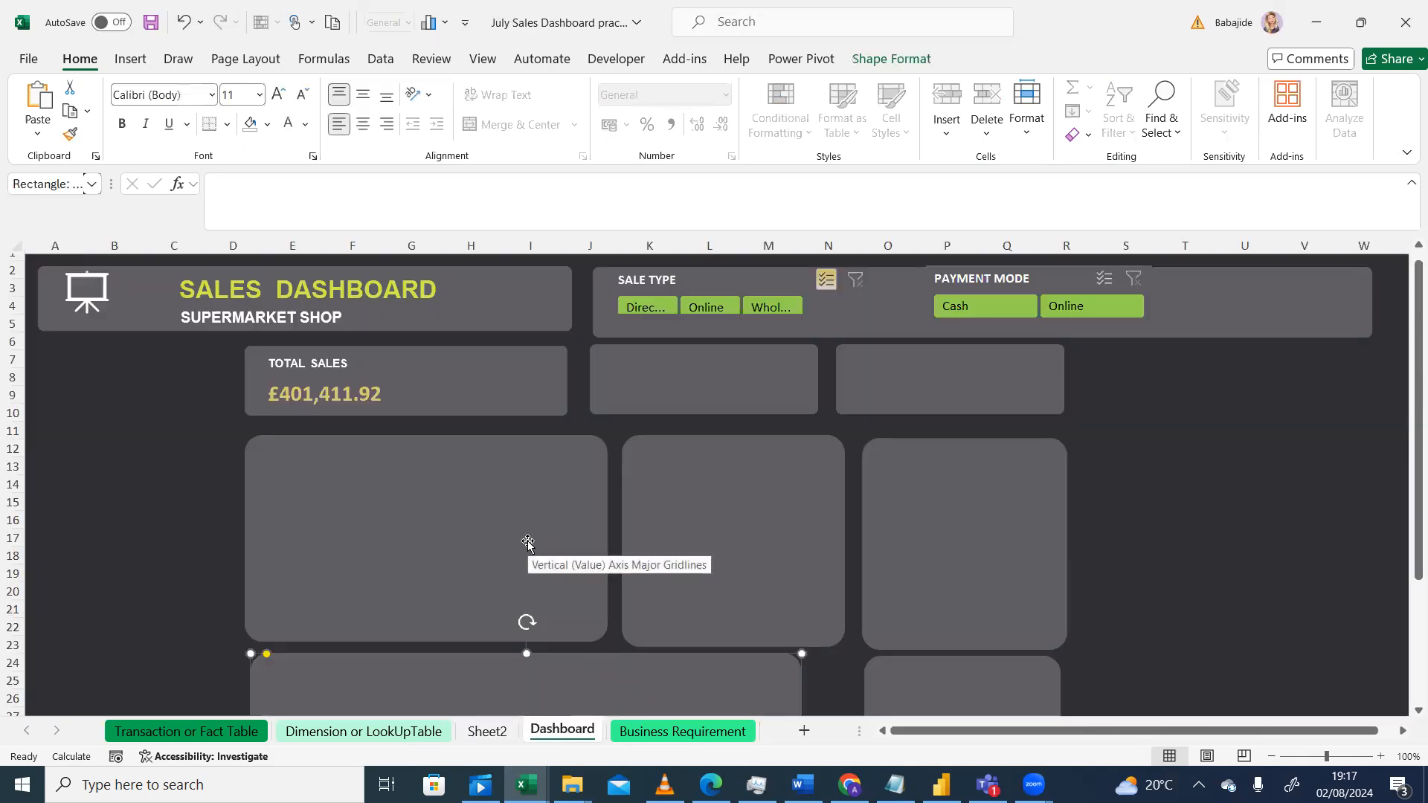
pyautogui.hotkey('ctrl', 'v')
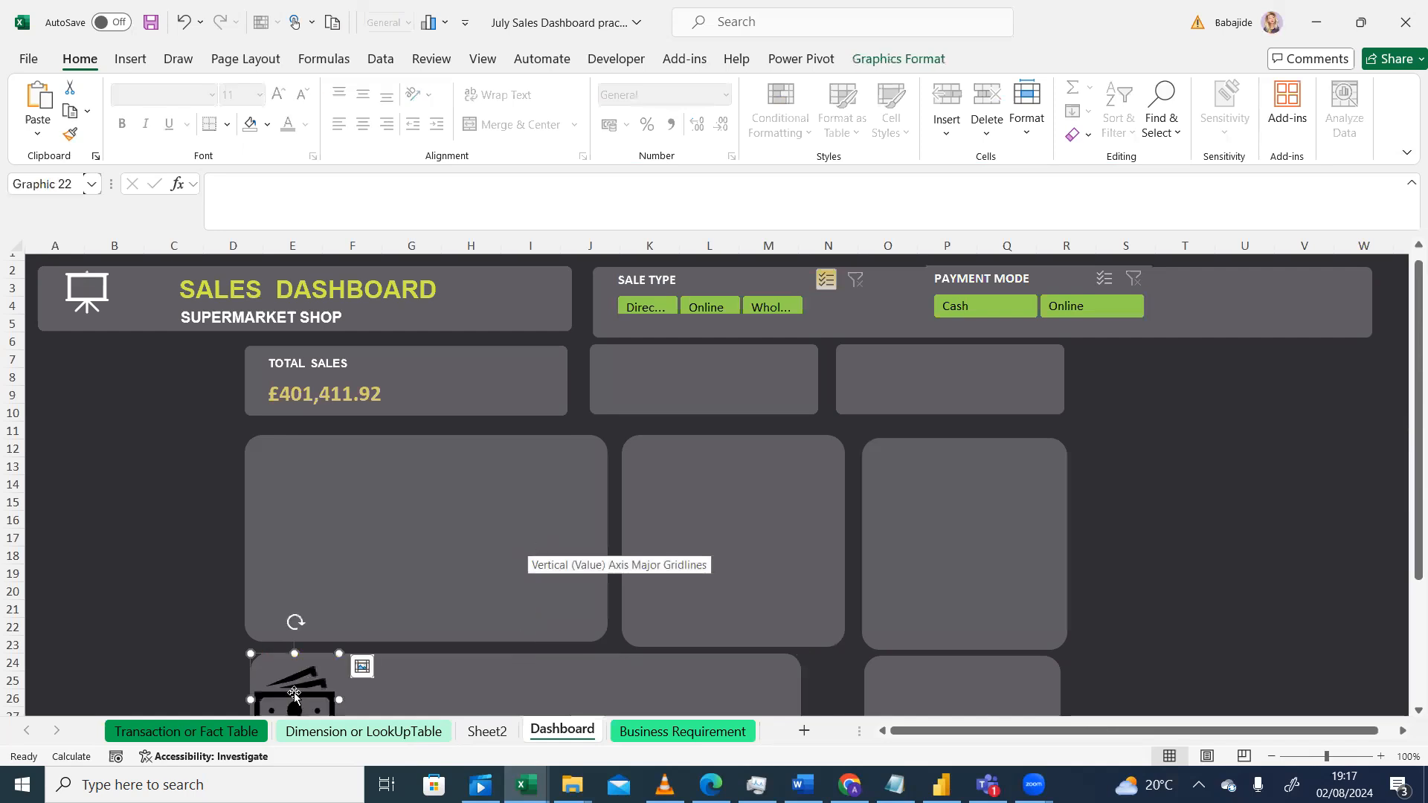
# Step: Move the pasted banknote icon into the right side of the Total Sales card
pyautogui.moveTo(296, 699); pyautogui.dragTo(347, 591)
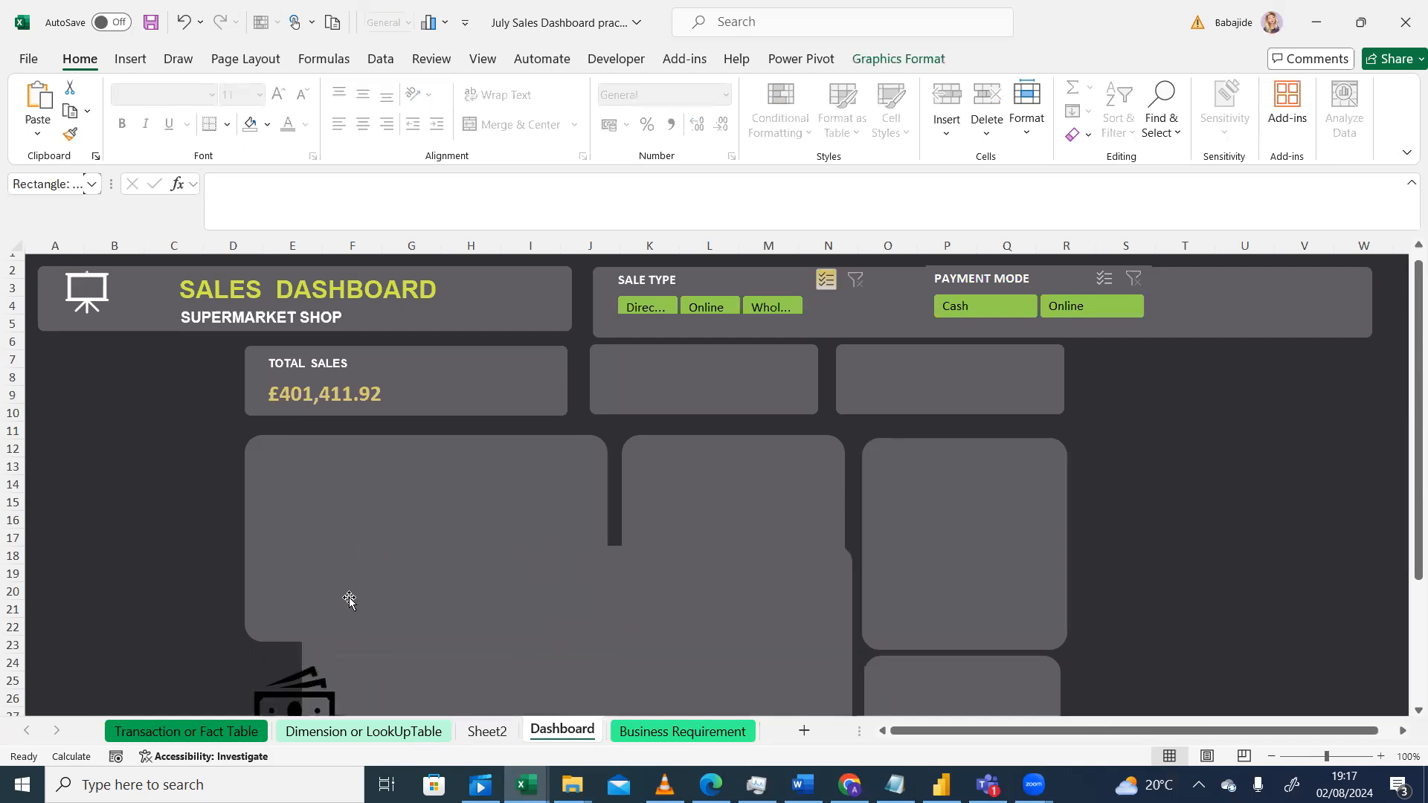
pyautogui.click(275, 711)
pyautogui.moveTo(266, 665); pyautogui.dragTo(251, 641)
pyautogui.click(277, 704)
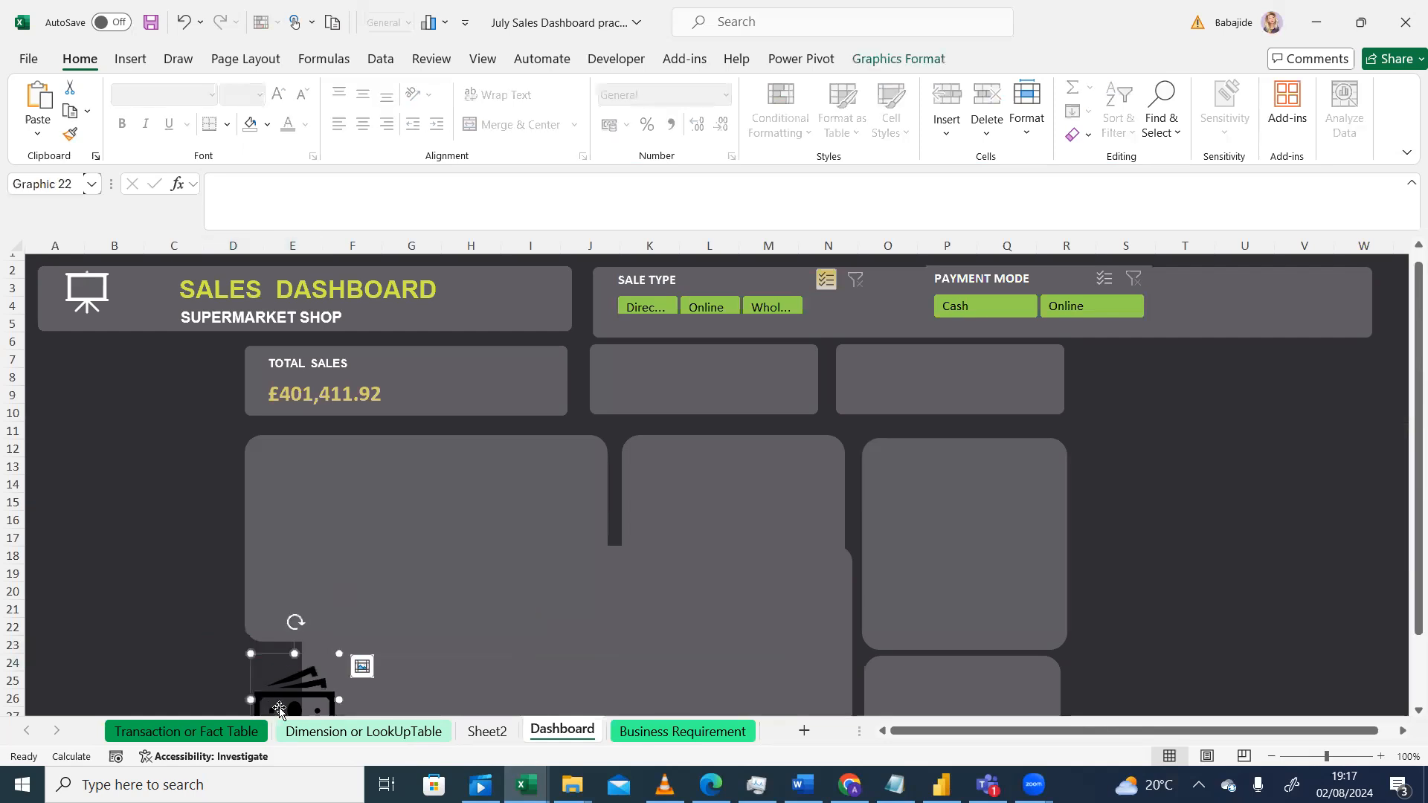
pyautogui.moveTo(1405, 601); pyautogui.dragTo(1404, 667)
pyautogui.click(364, 691)
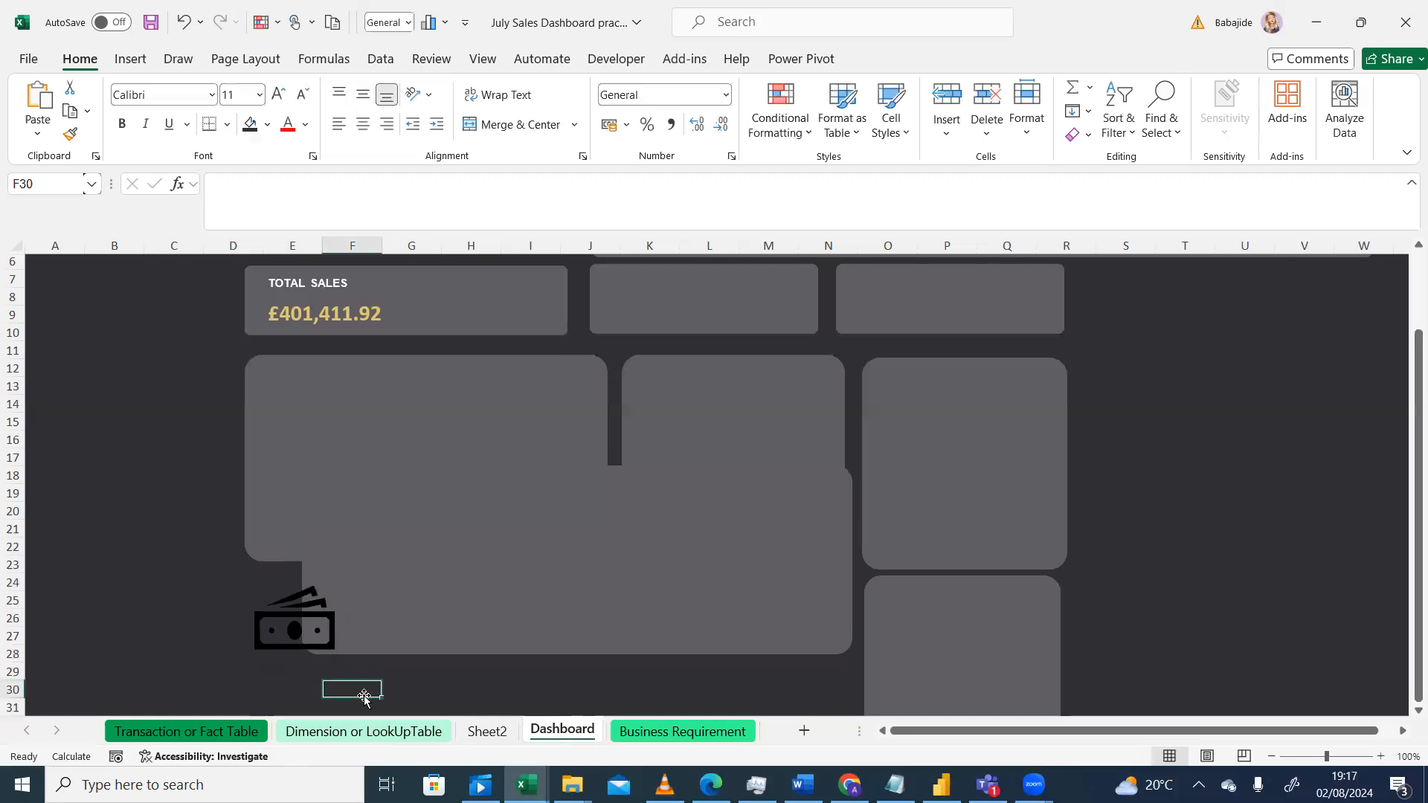
pyautogui.click(302, 637)
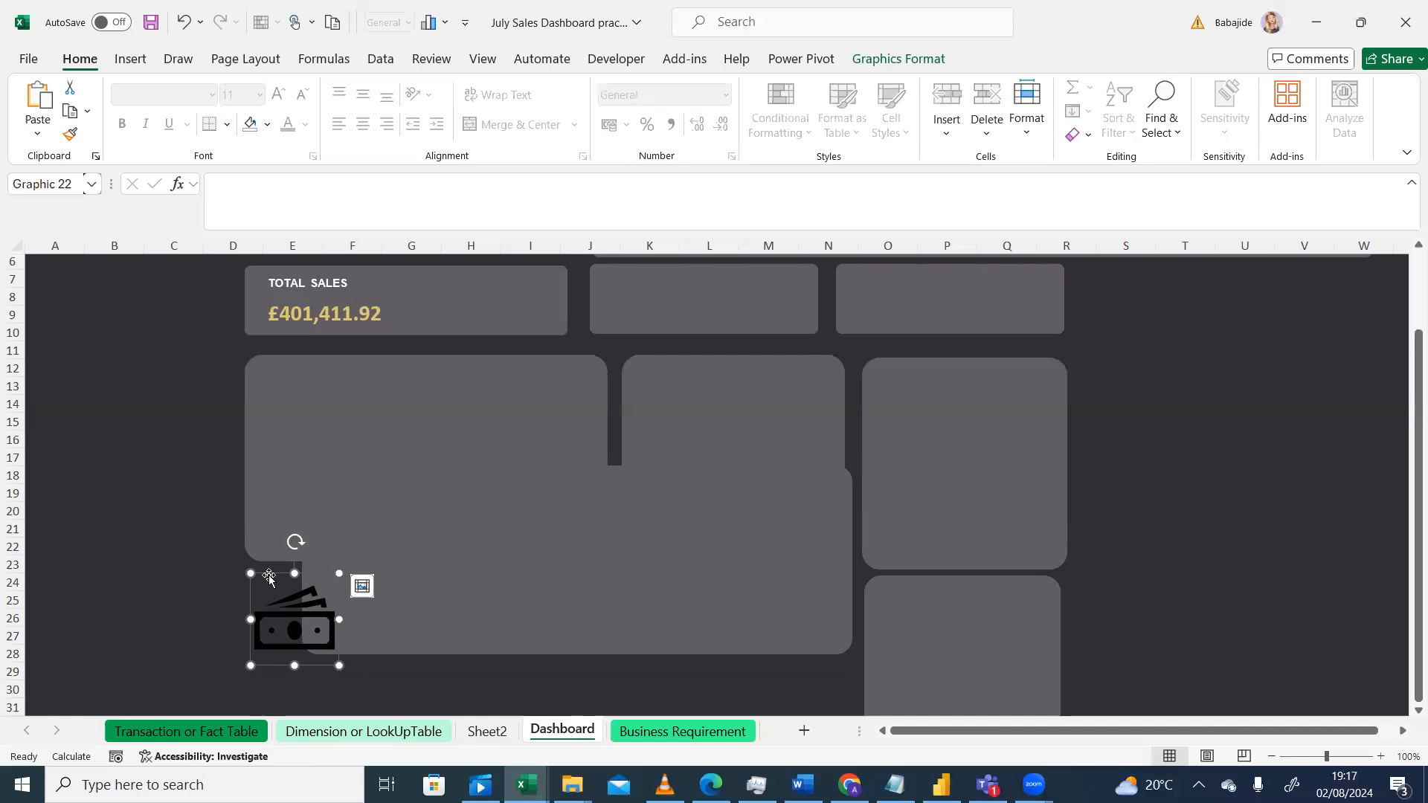
pyautogui.moveTo(270, 575); pyautogui.dragTo(451, 354)
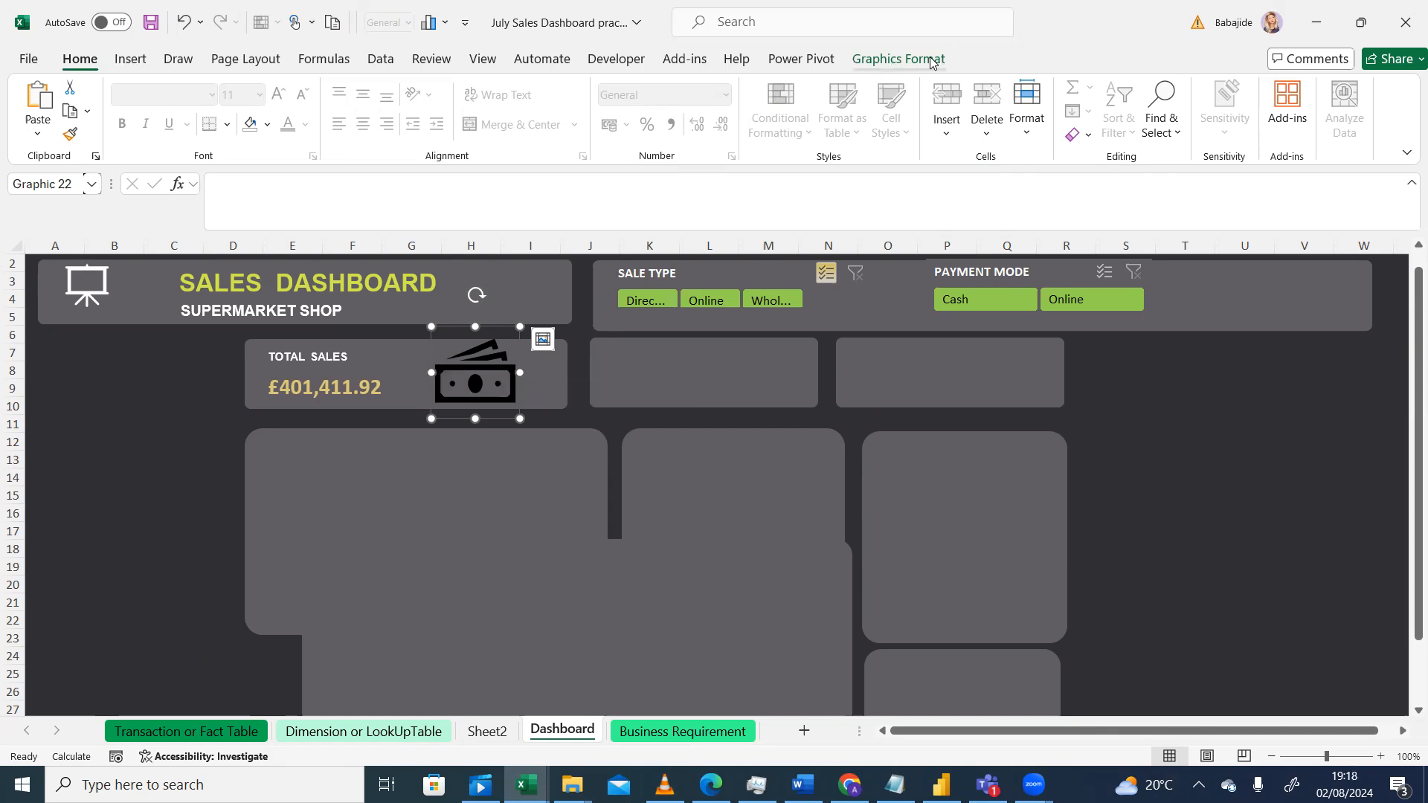
# Step: Resize the banknote icon to a height and width of 2 cm
pyautogui.click(891, 67)
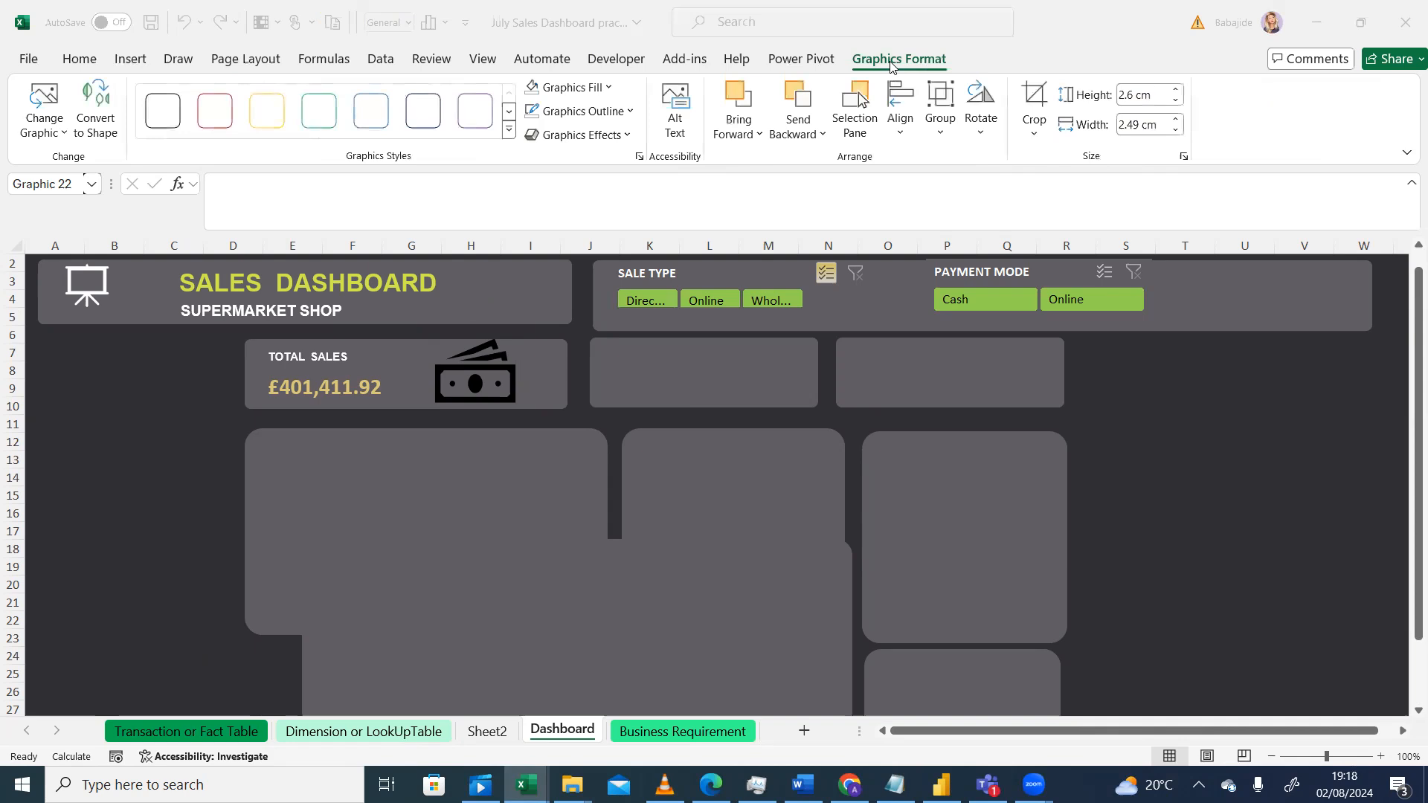
pyautogui.click(1136, 99)
pyautogui.write('2')
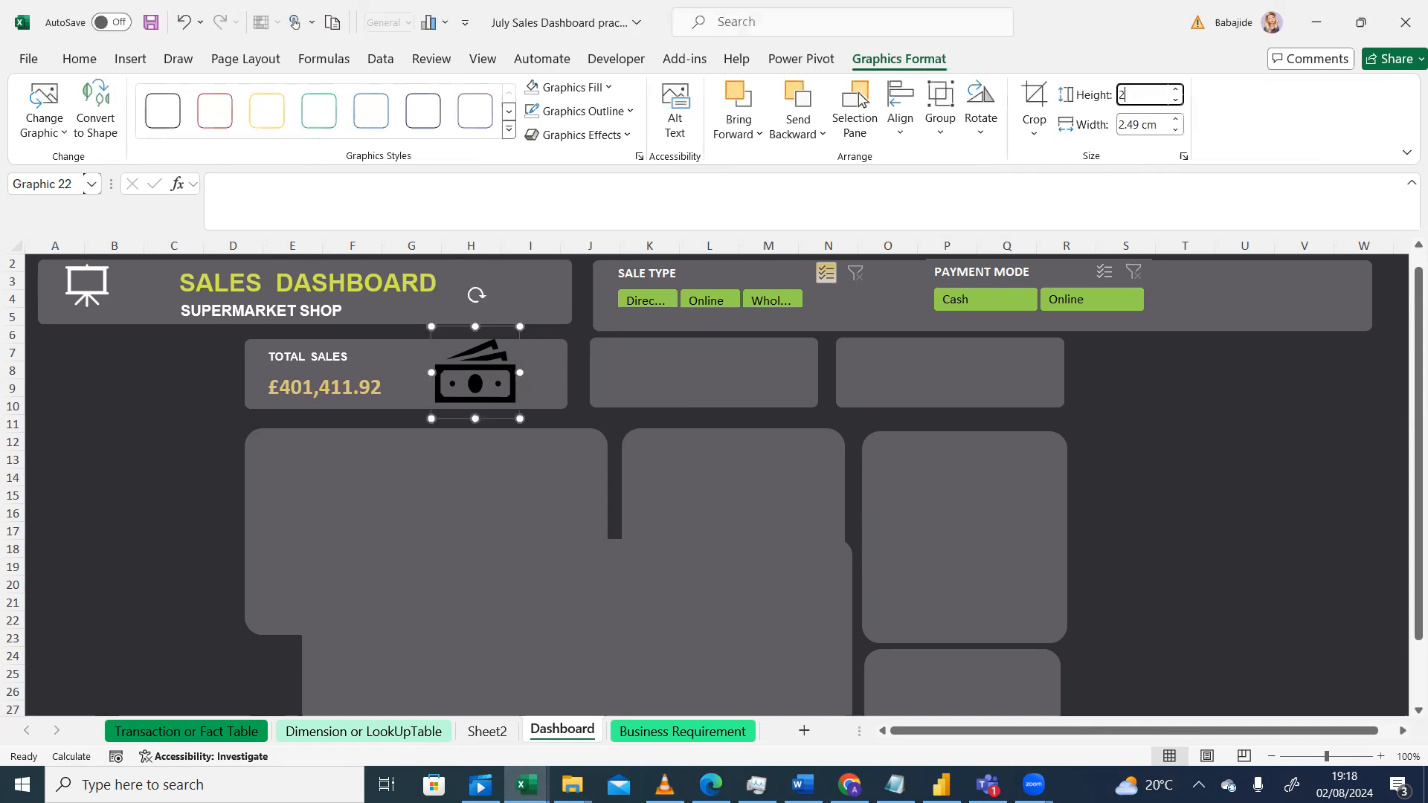
pyautogui.click(1138, 121)
pyautogui.write('2')
pyautogui.press('Return')
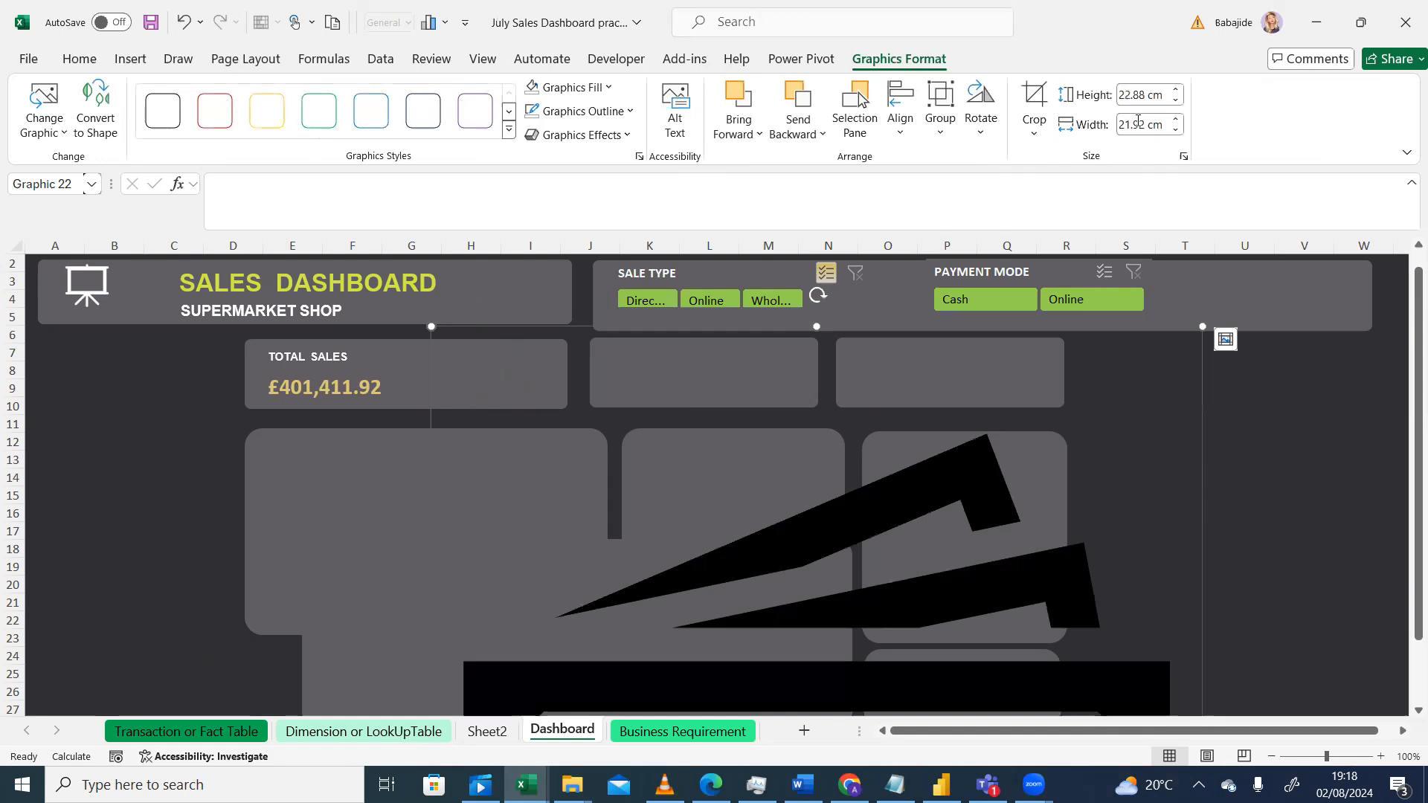
pyautogui.click(1127, 88)
pyautogui.write('2')
pyautogui.click(1131, 125)
pyautogui.write('2')
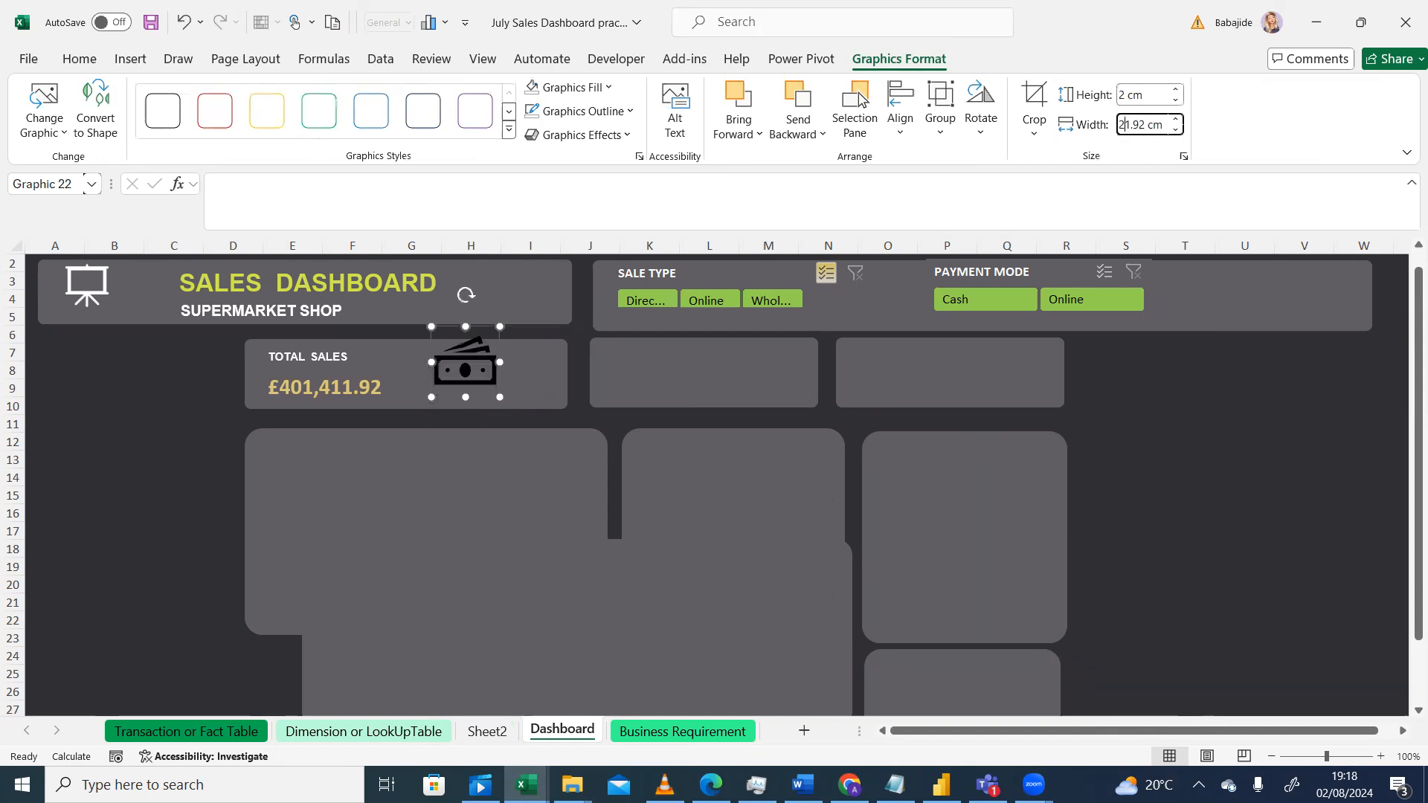
pyautogui.doubleClick(1146, 124)
pyautogui.write('2')
pyautogui.press('Return')
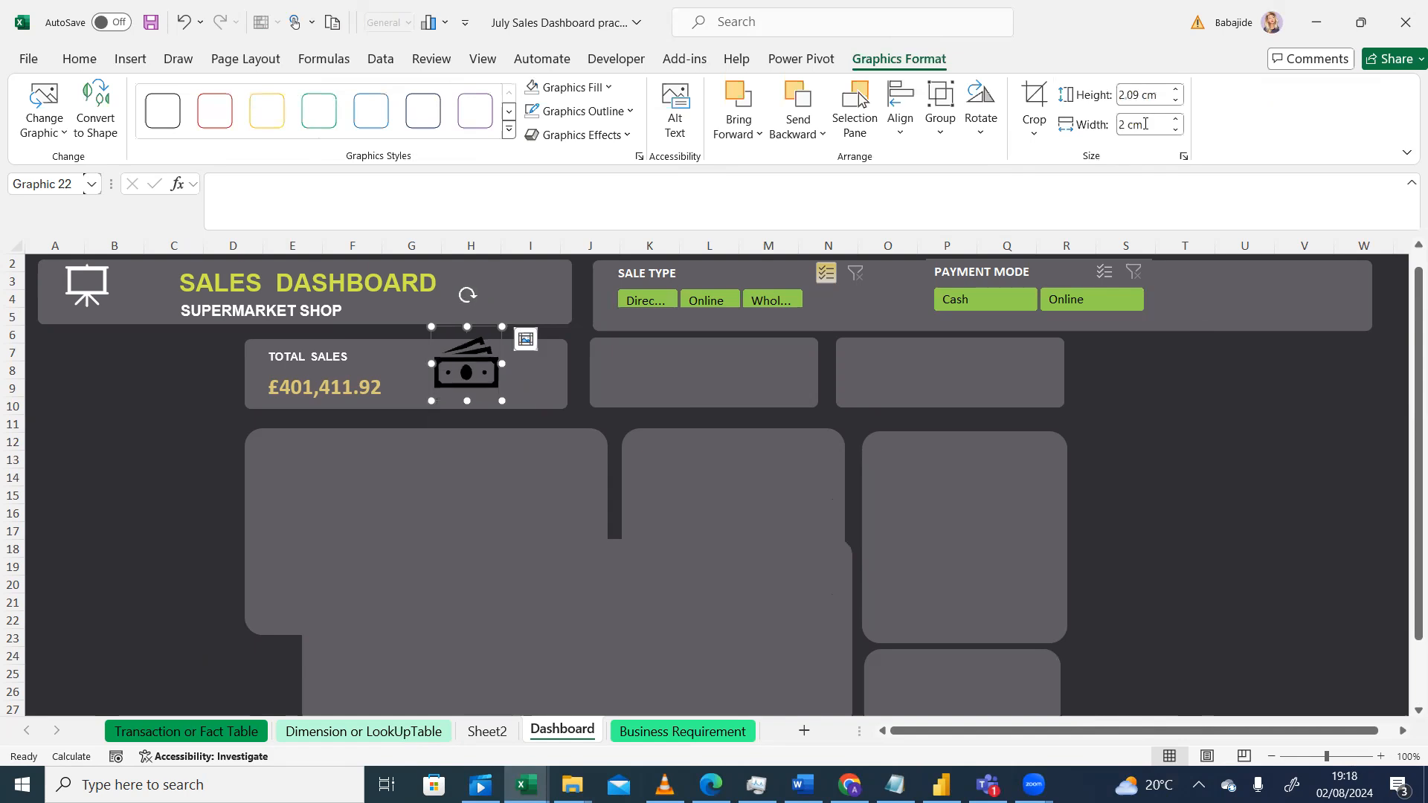
# Step: Nudge the banknote icon slightly lower so it sits centred within the Total Sales card
pyautogui.click(473, 377)
pyautogui.moveTo(474, 377); pyautogui.dragTo(482, 370)
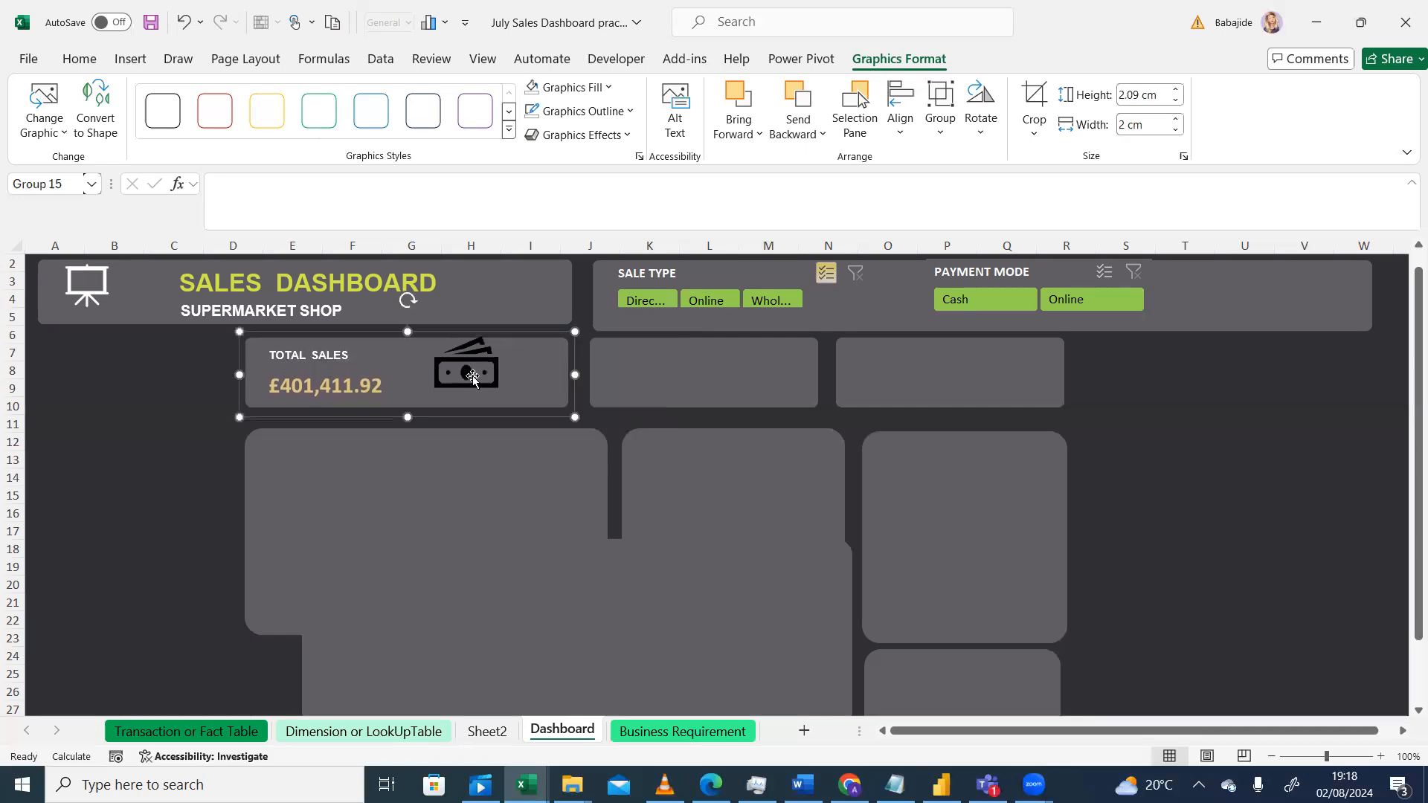
pyautogui.click(484, 370)
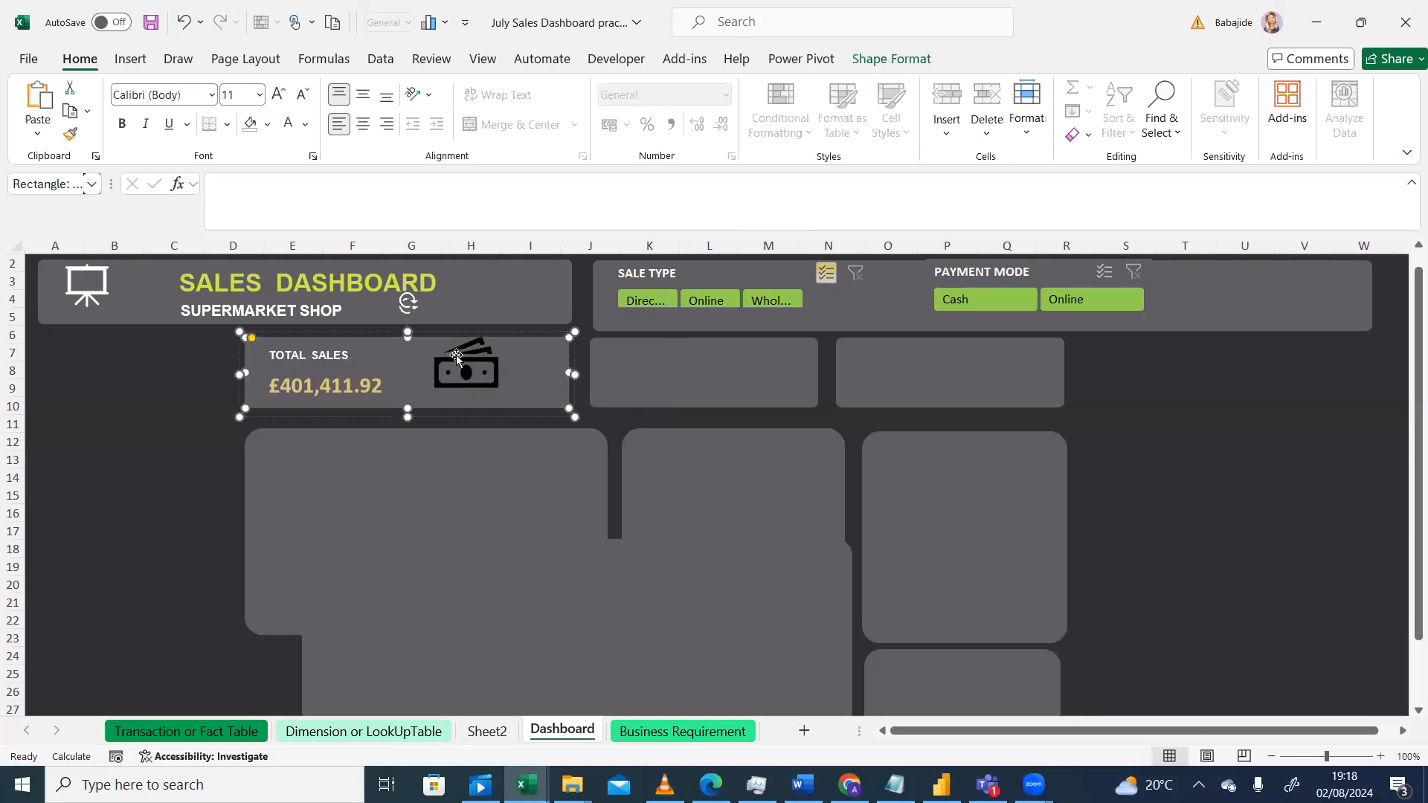
pyautogui.press('Escape')
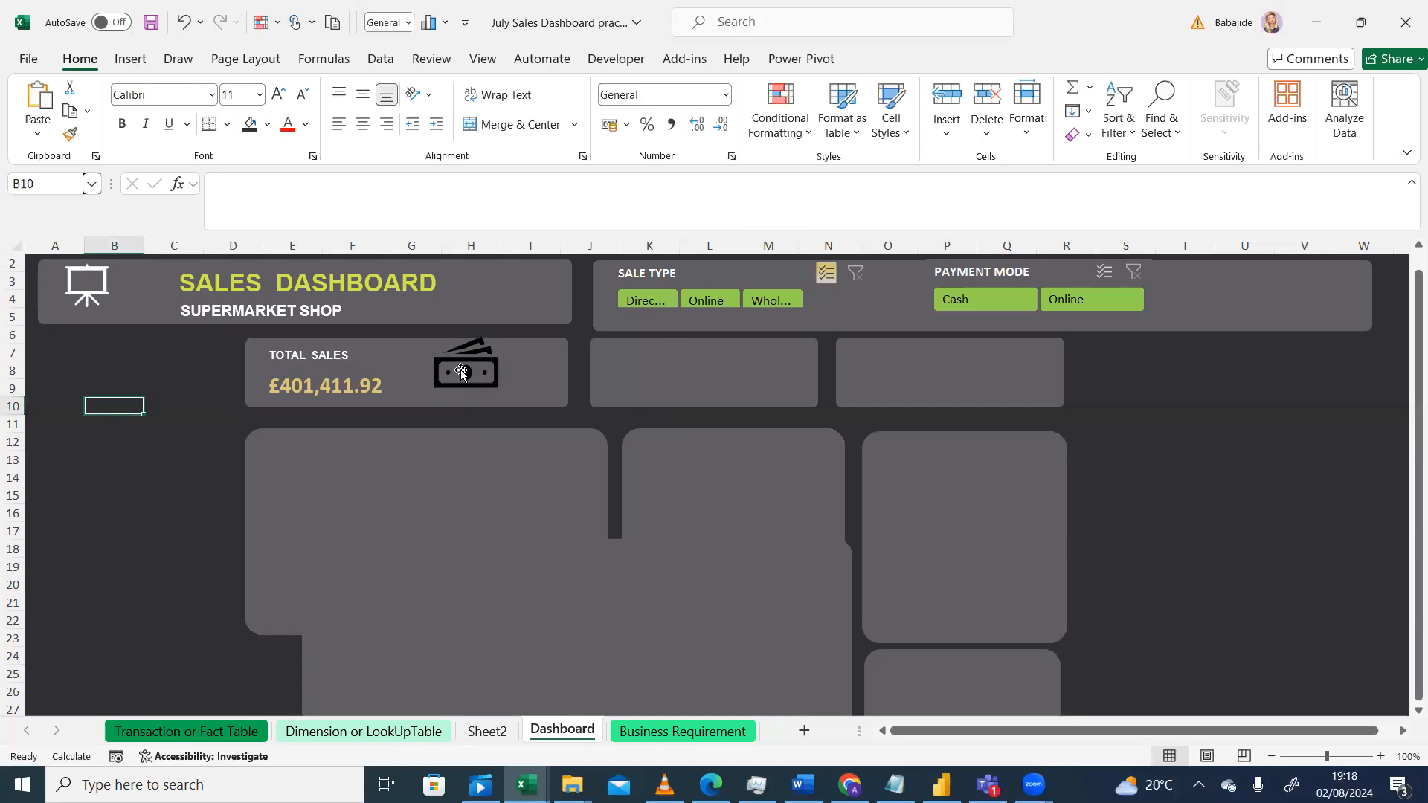
pyautogui.click(461, 372)
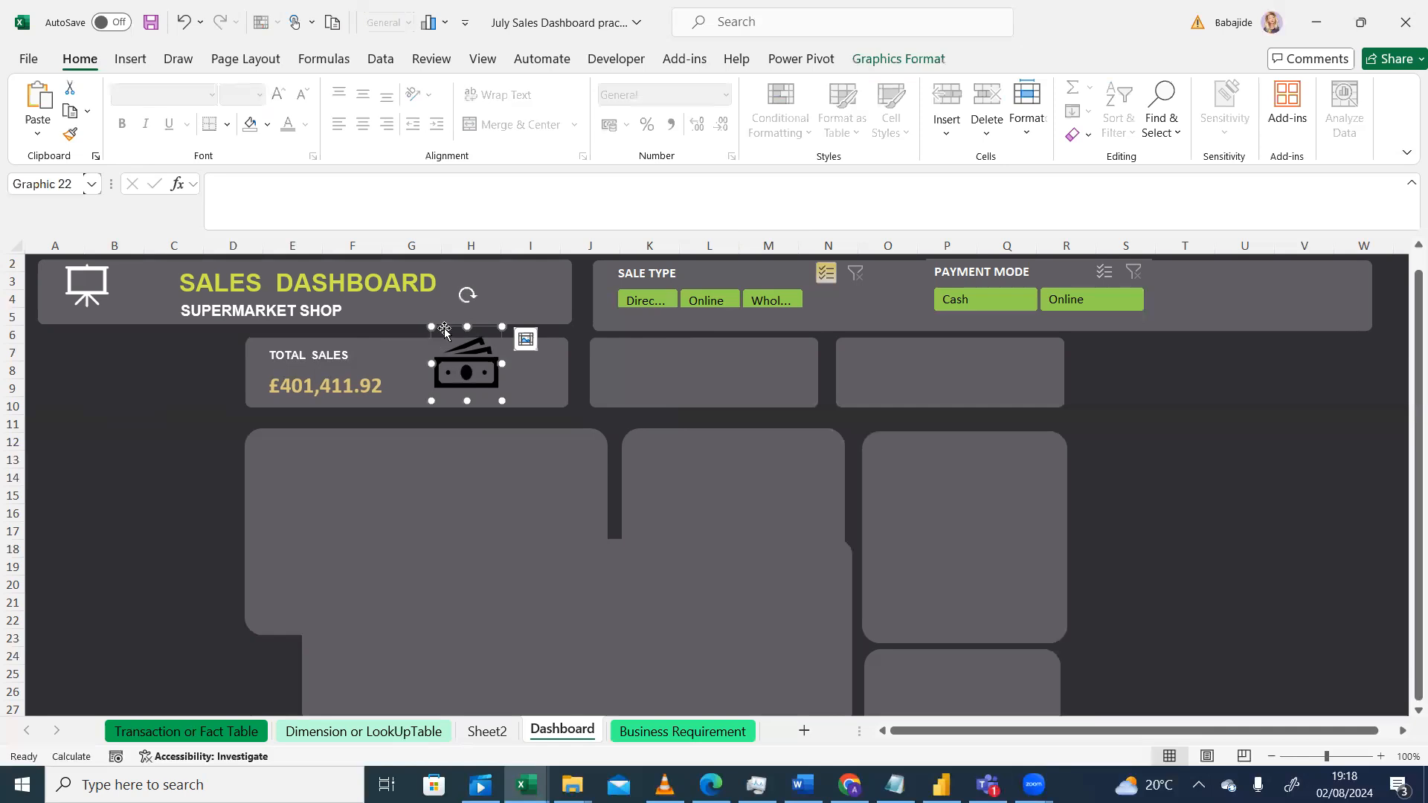
pyautogui.moveTo(446, 328)
pyautogui.mouseDown()
pyautogui.moveTo(430, 341)
pyautogui.moveTo(449, 339)
pyautogui.mouseUp()
pyautogui.click(211, 390)
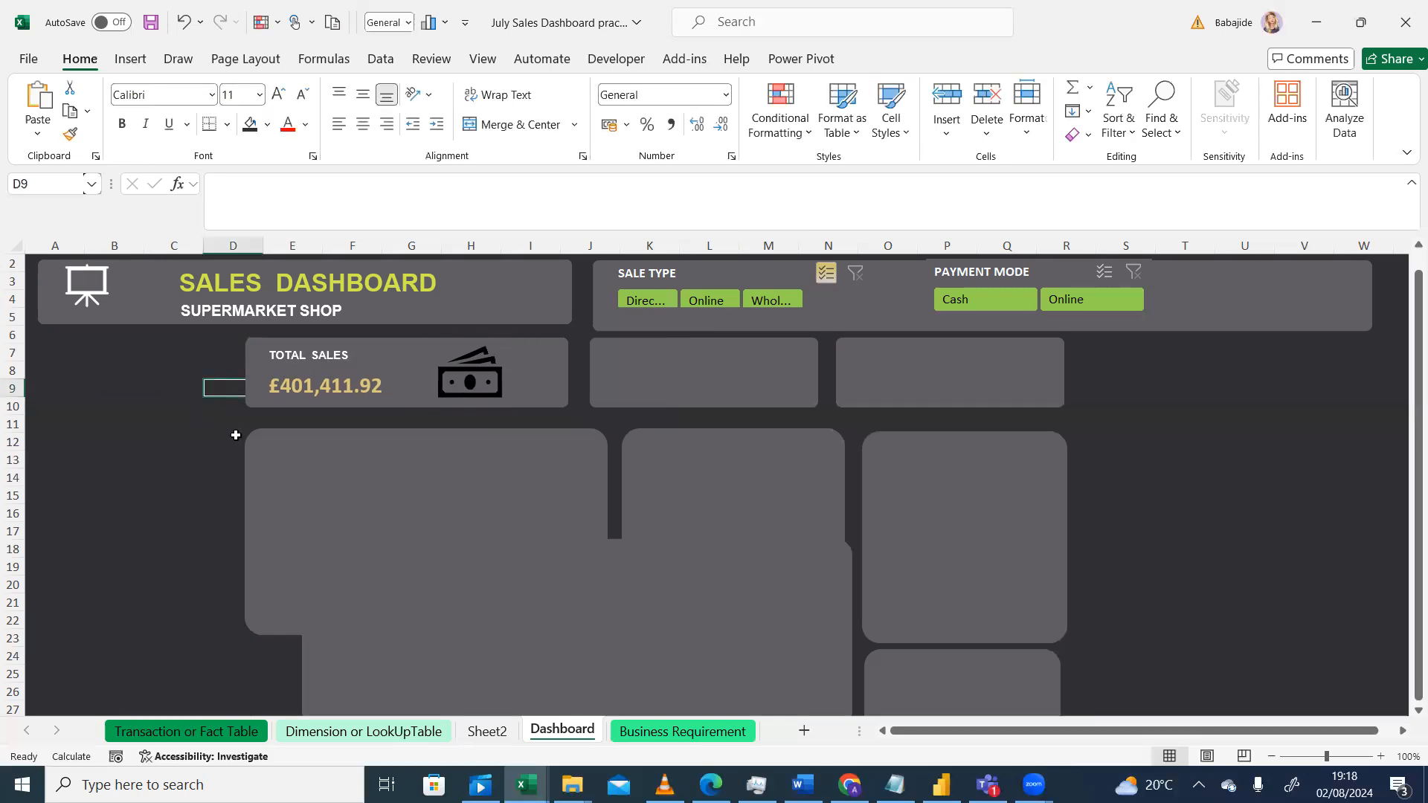
pyautogui.click(472, 389)
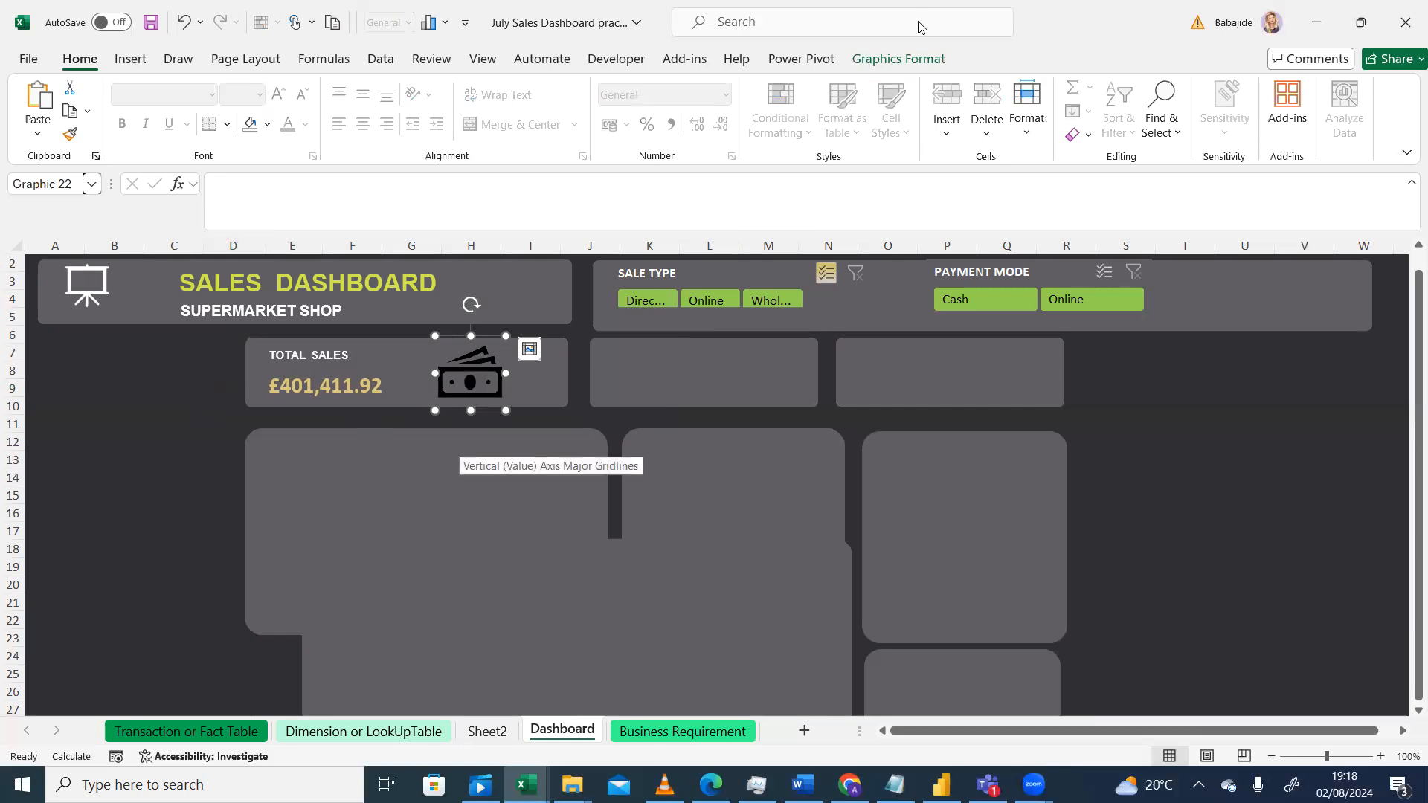
# Step: Change the banknote icon's graphics fill to white
pyautogui.click(906, 62)
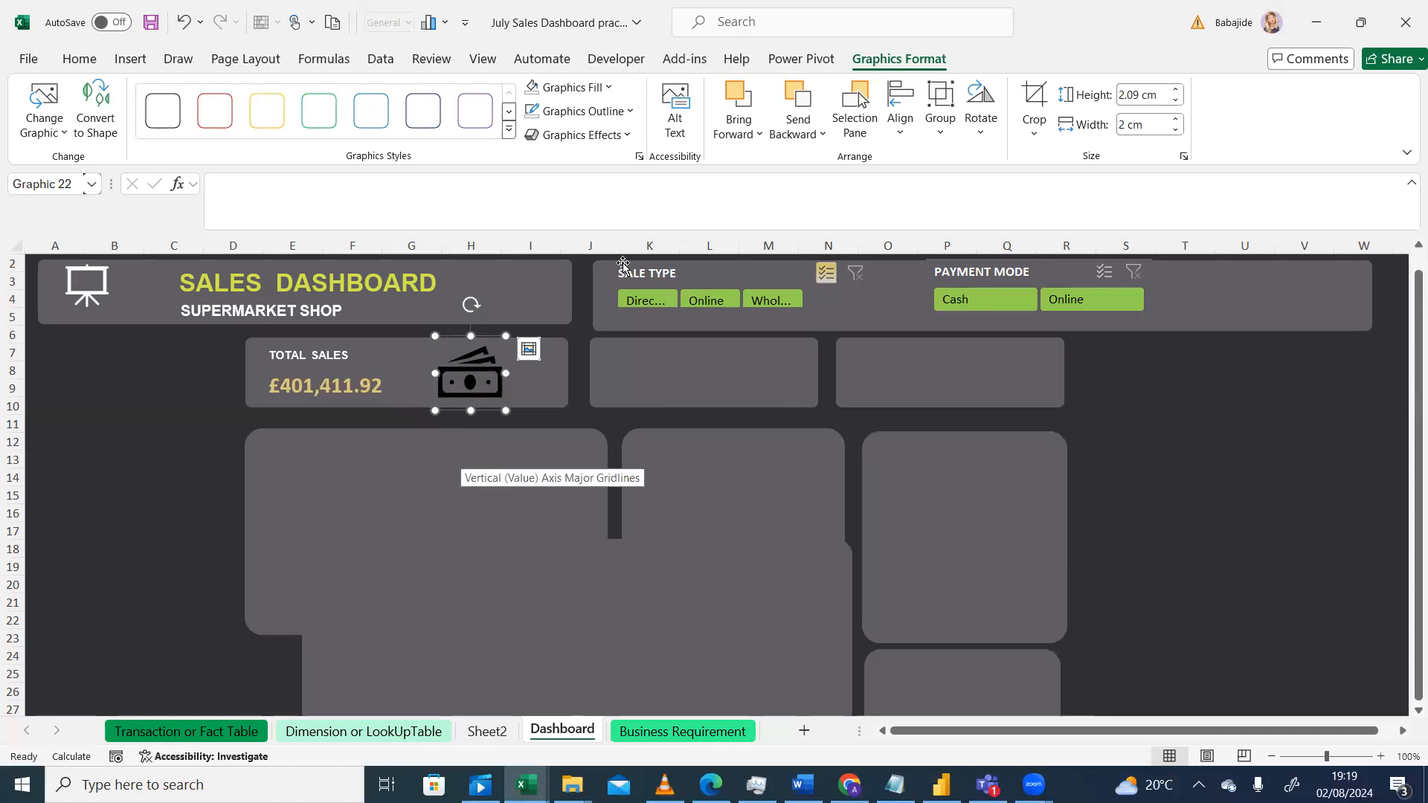
pyautogui.click(606, 88)
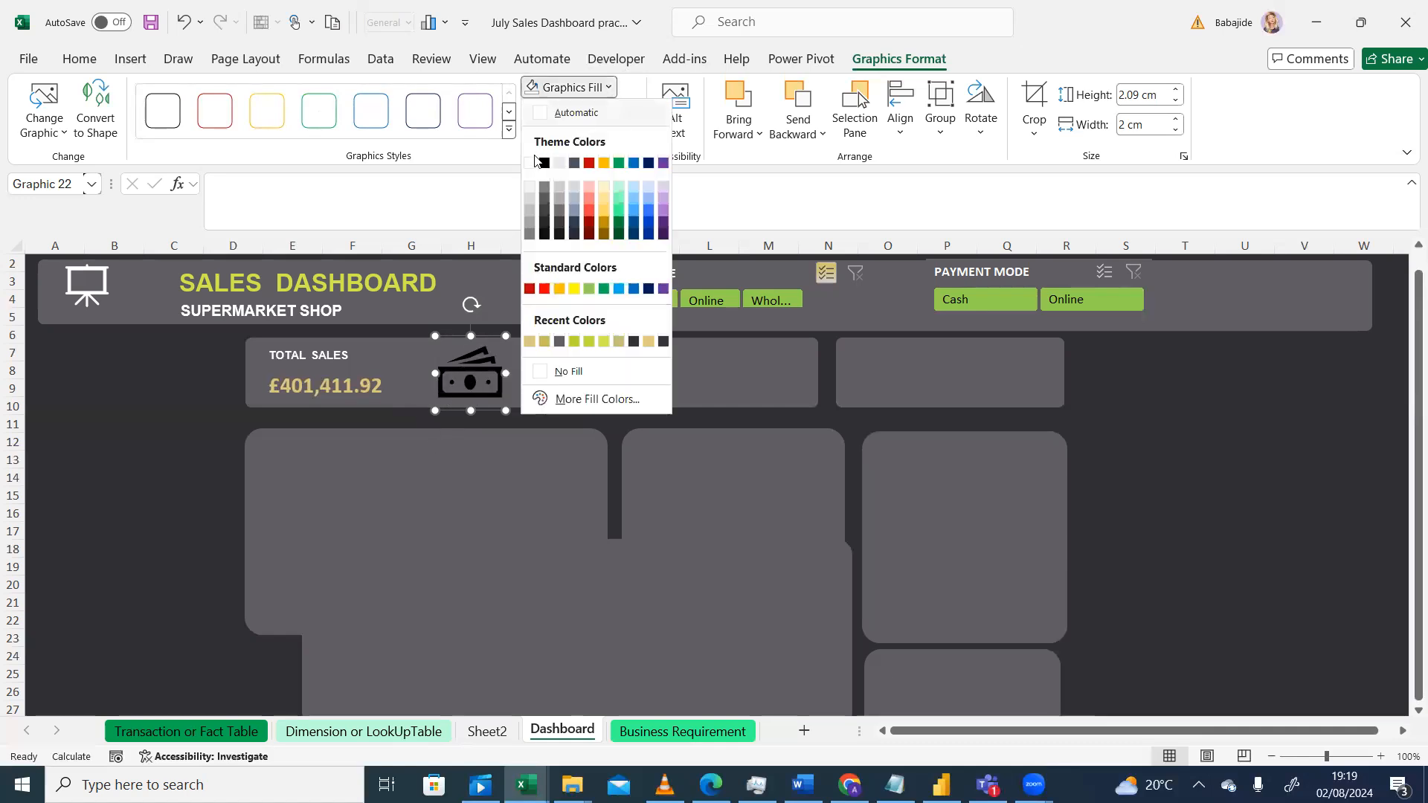
pyautogui.click(530, 164)
pyautogui.press('Escape')
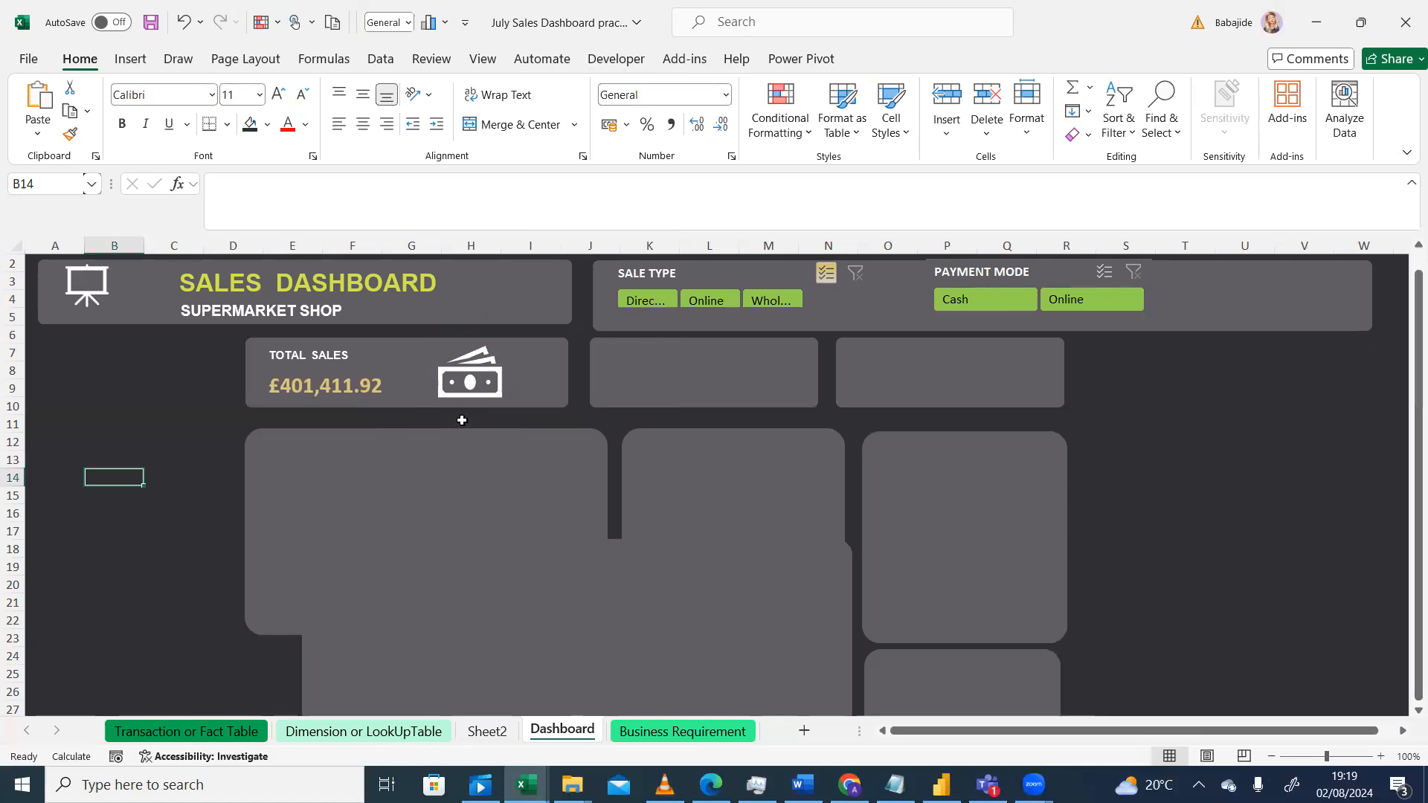
# Step: Compare with the reference design, then draw a text box at the top of the second KPI card
pyautogui.click(663, 785)
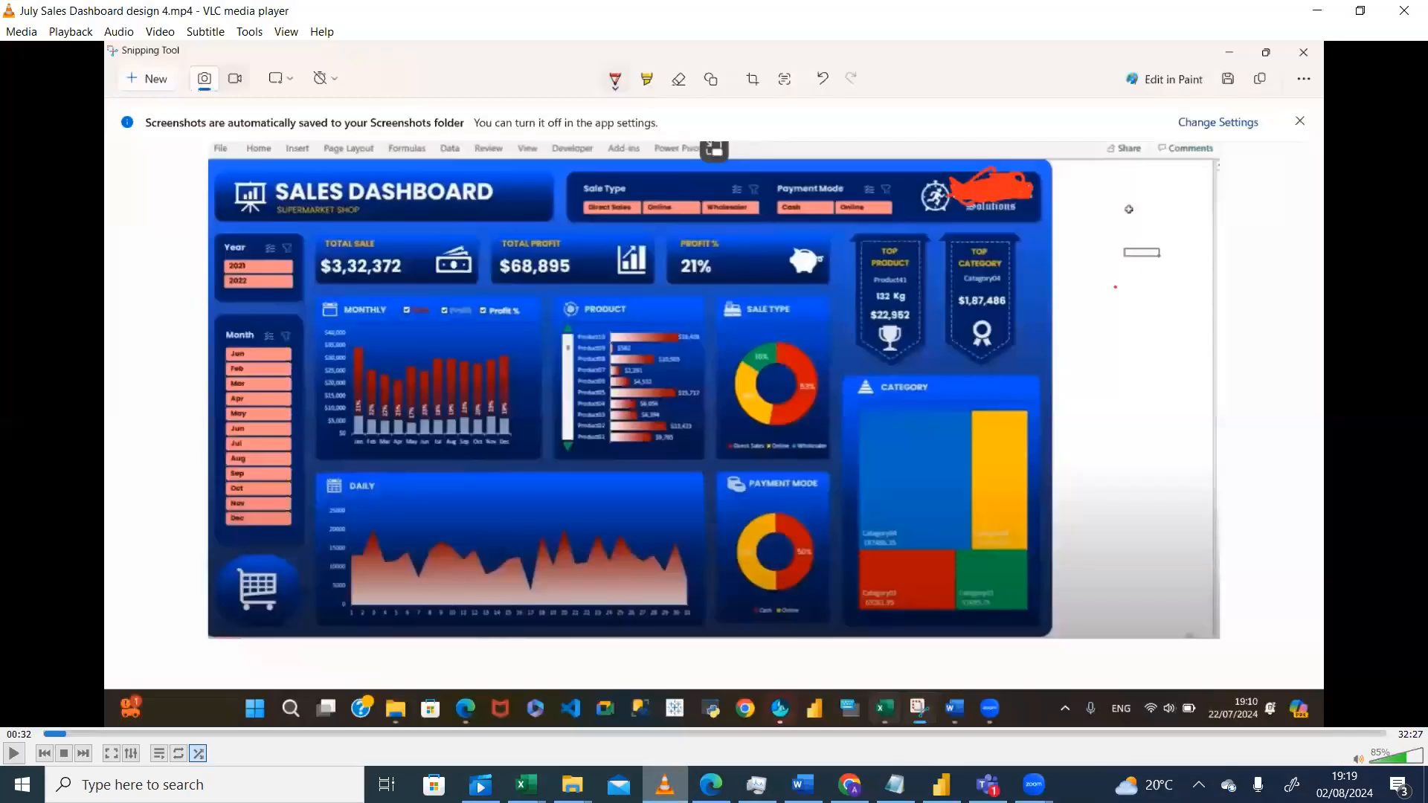
pyautogui.click(664, 785)
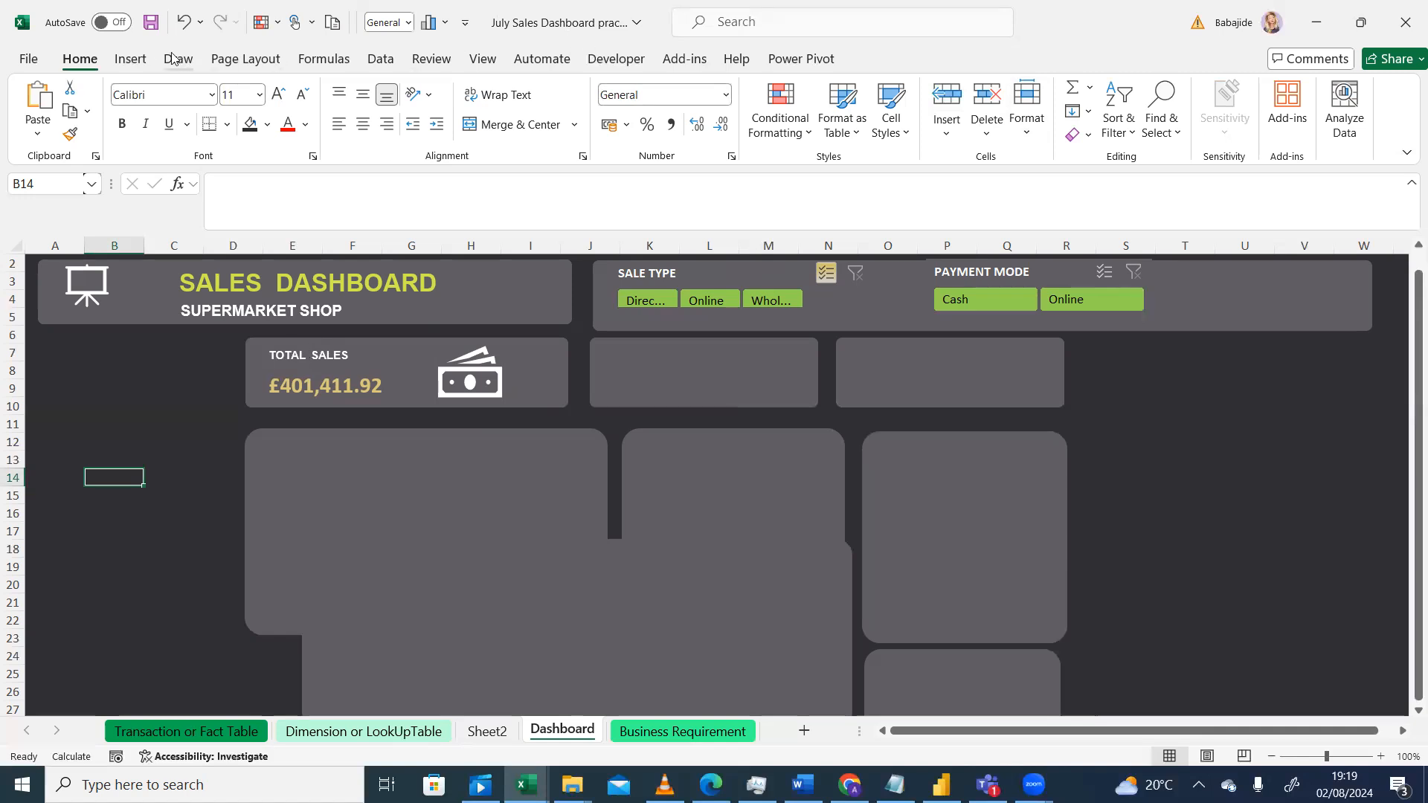
pyautogui.click(149, 61)
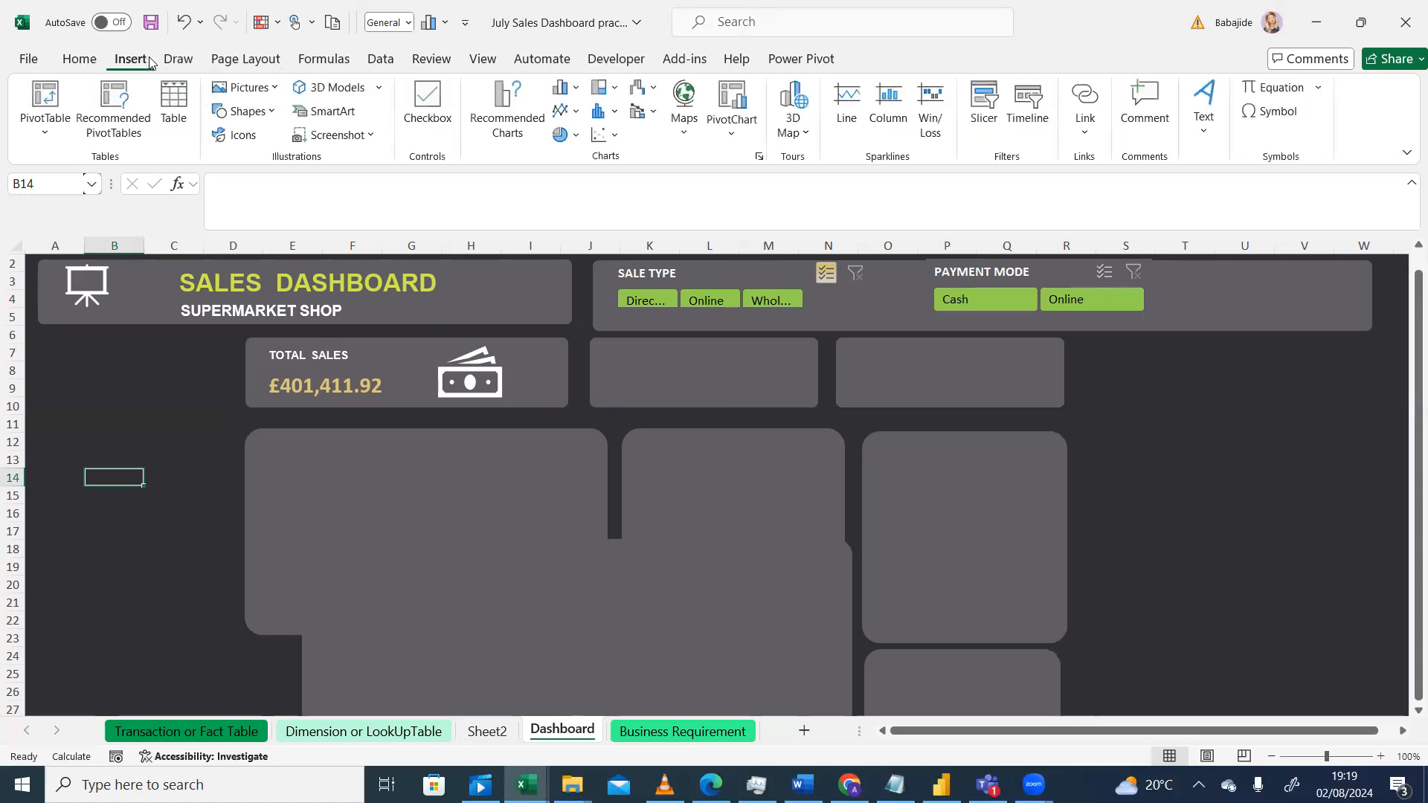
pyautogui.click(1202, 136)
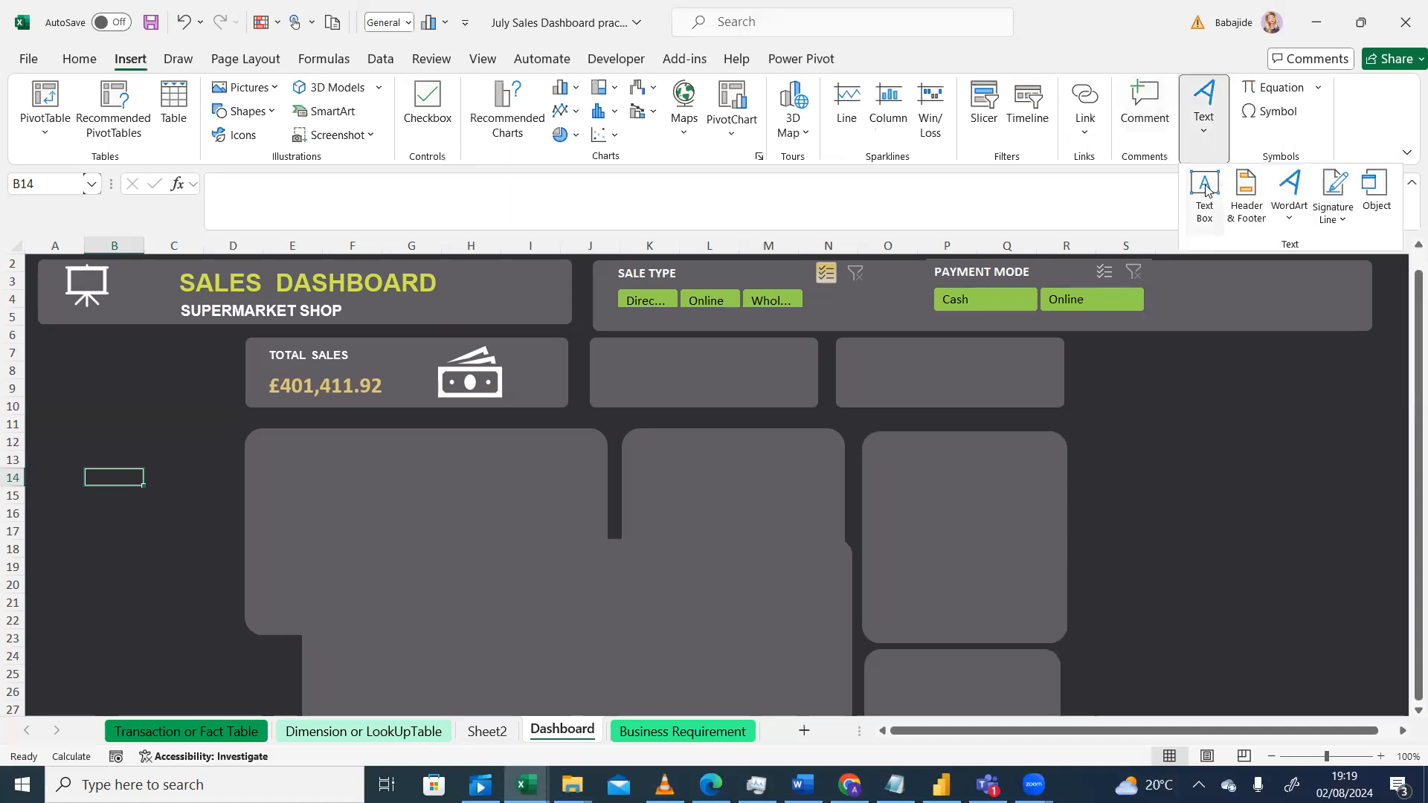
pyautogui.click(1207, 214)
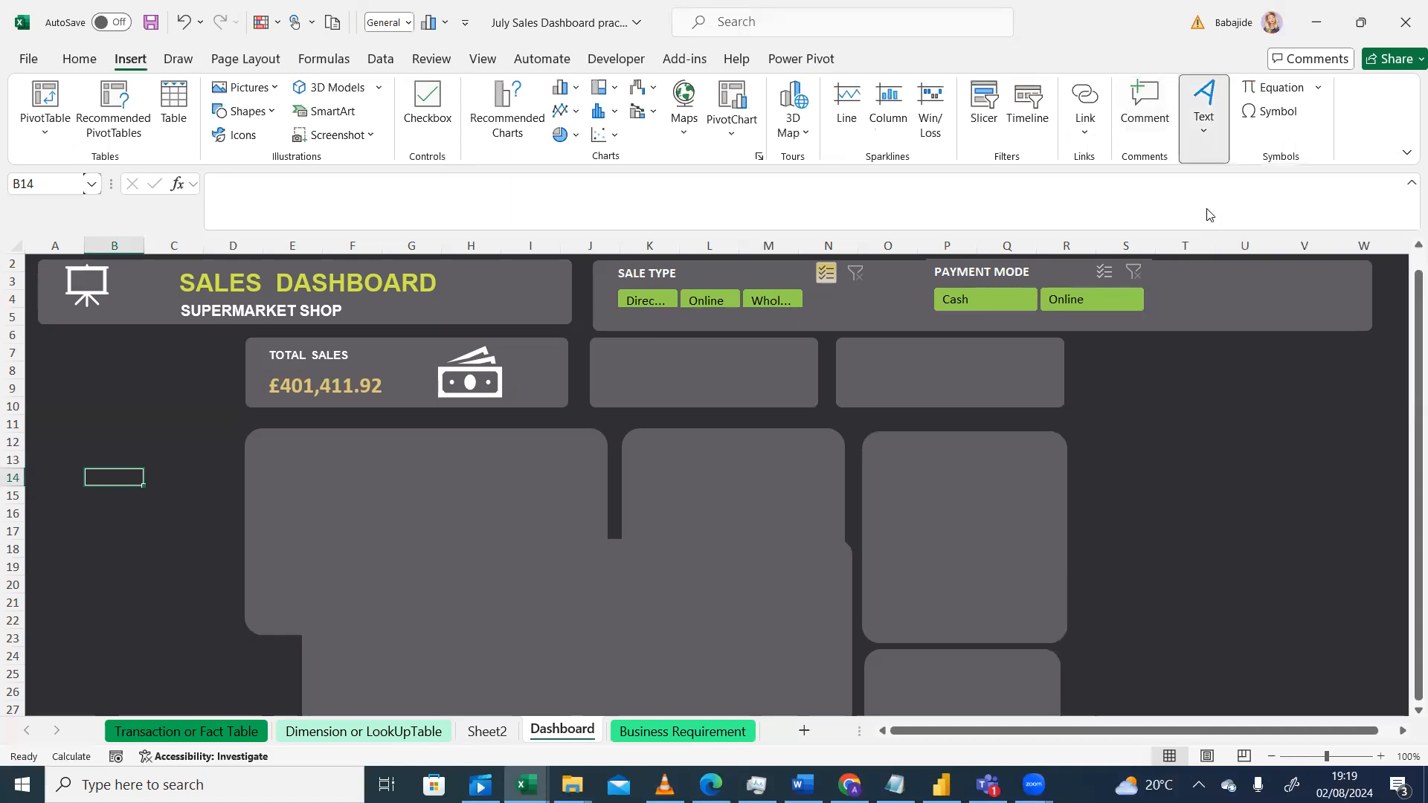
pyautogui.moveTo(618, 355); pyautogui.dragTo(744, 370)
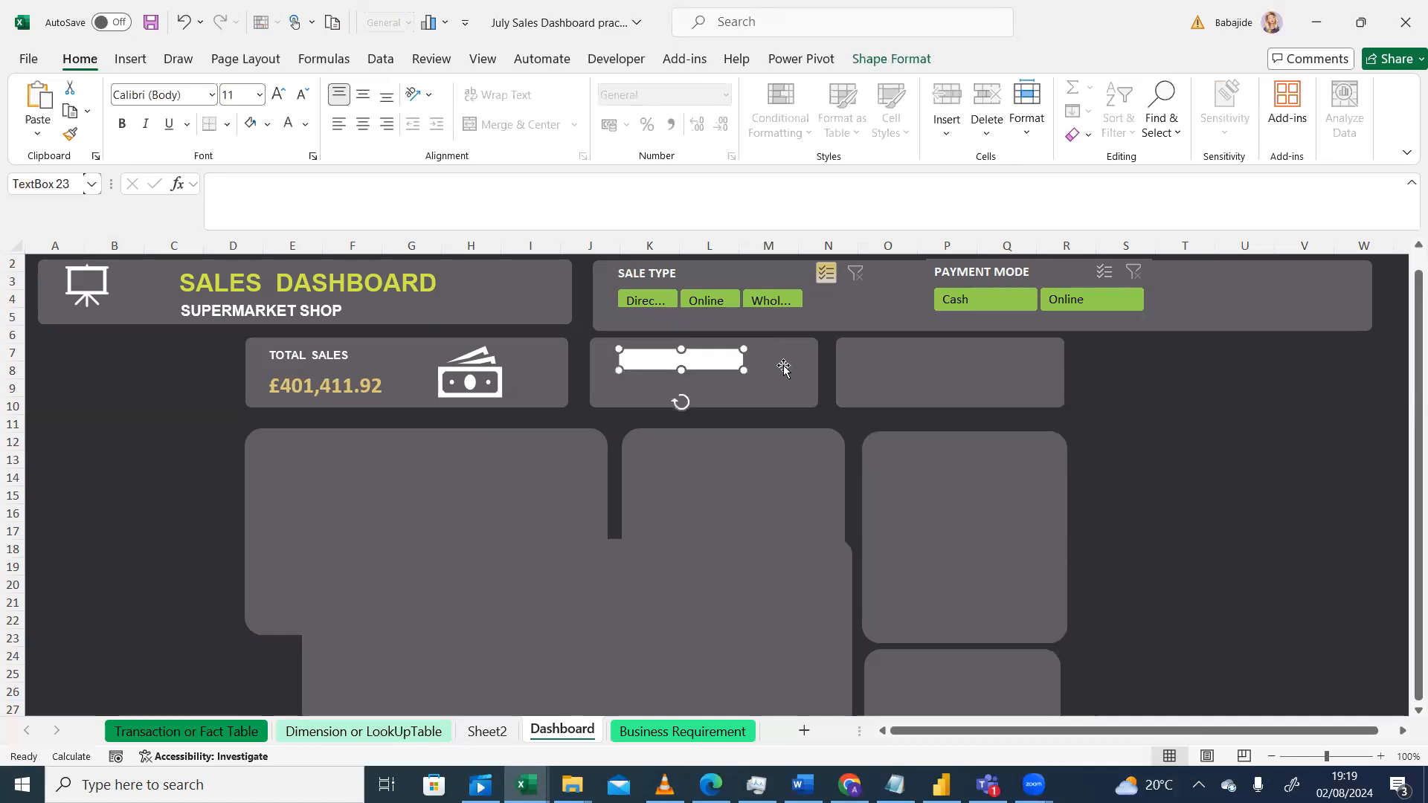
# Step: Paste a copy of the text box into the top-left of the third KPI card
pyautogui.click(878, 362)
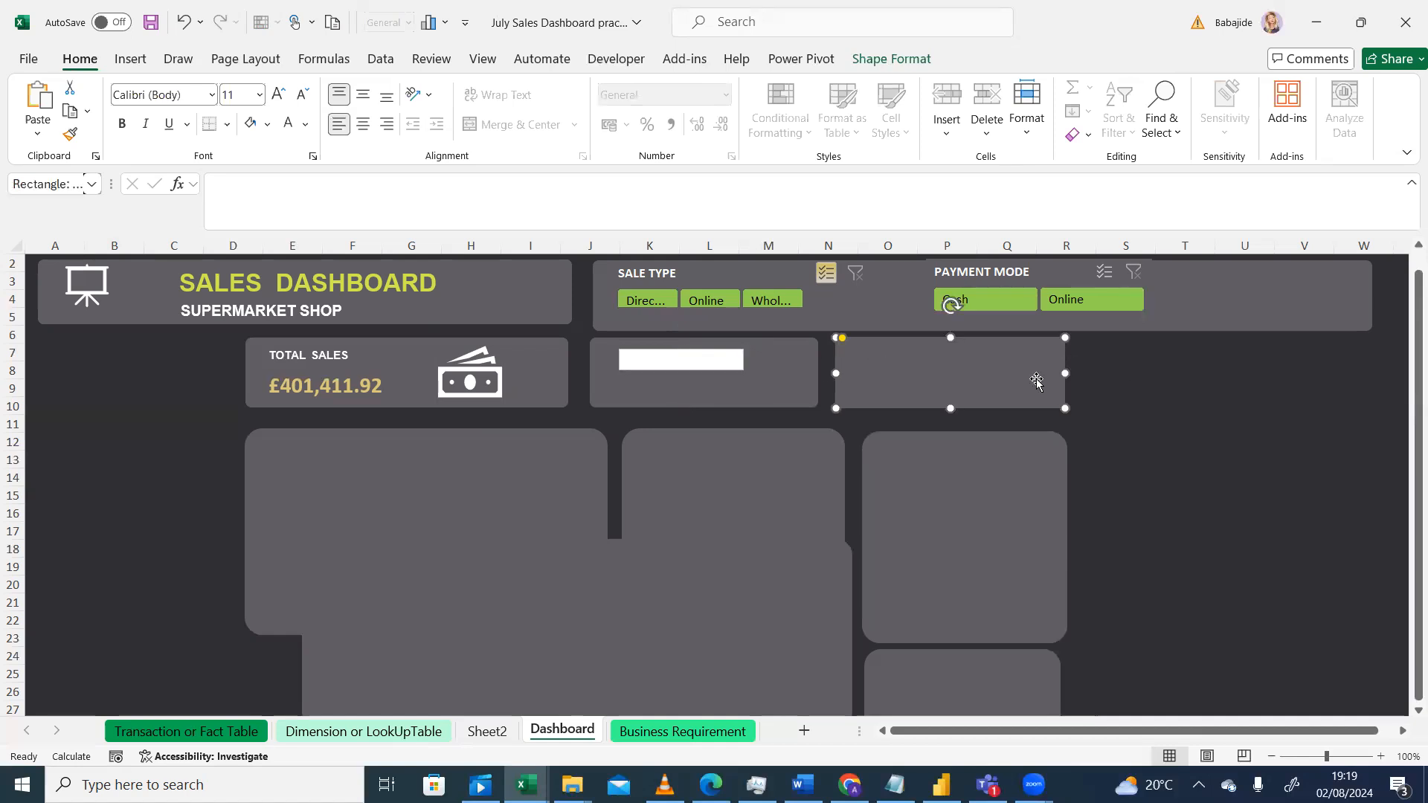
pyautogui.hotkey('ctrl', 'v')
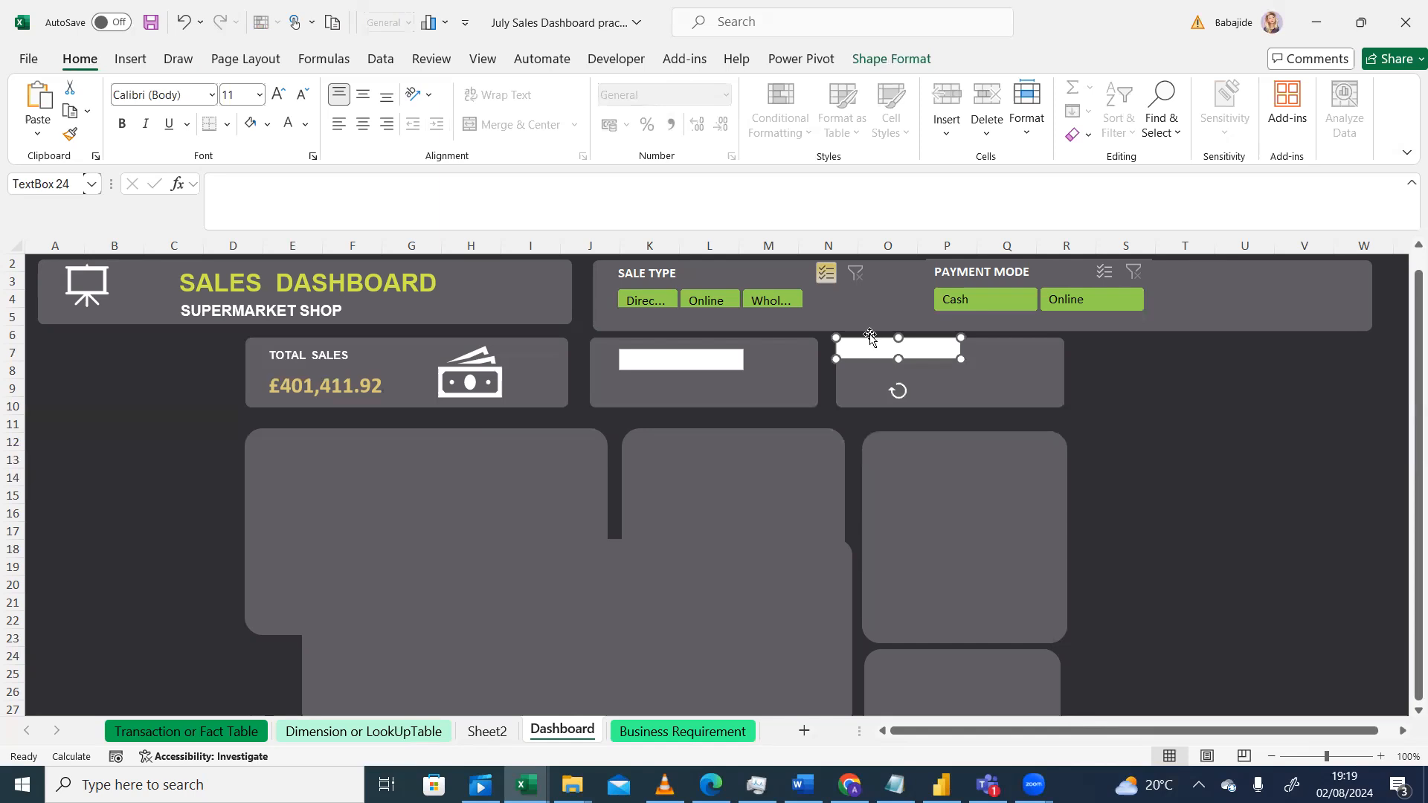
pyautogui.moveTo(870, 338); pyautogui.dragTo(876, 346)
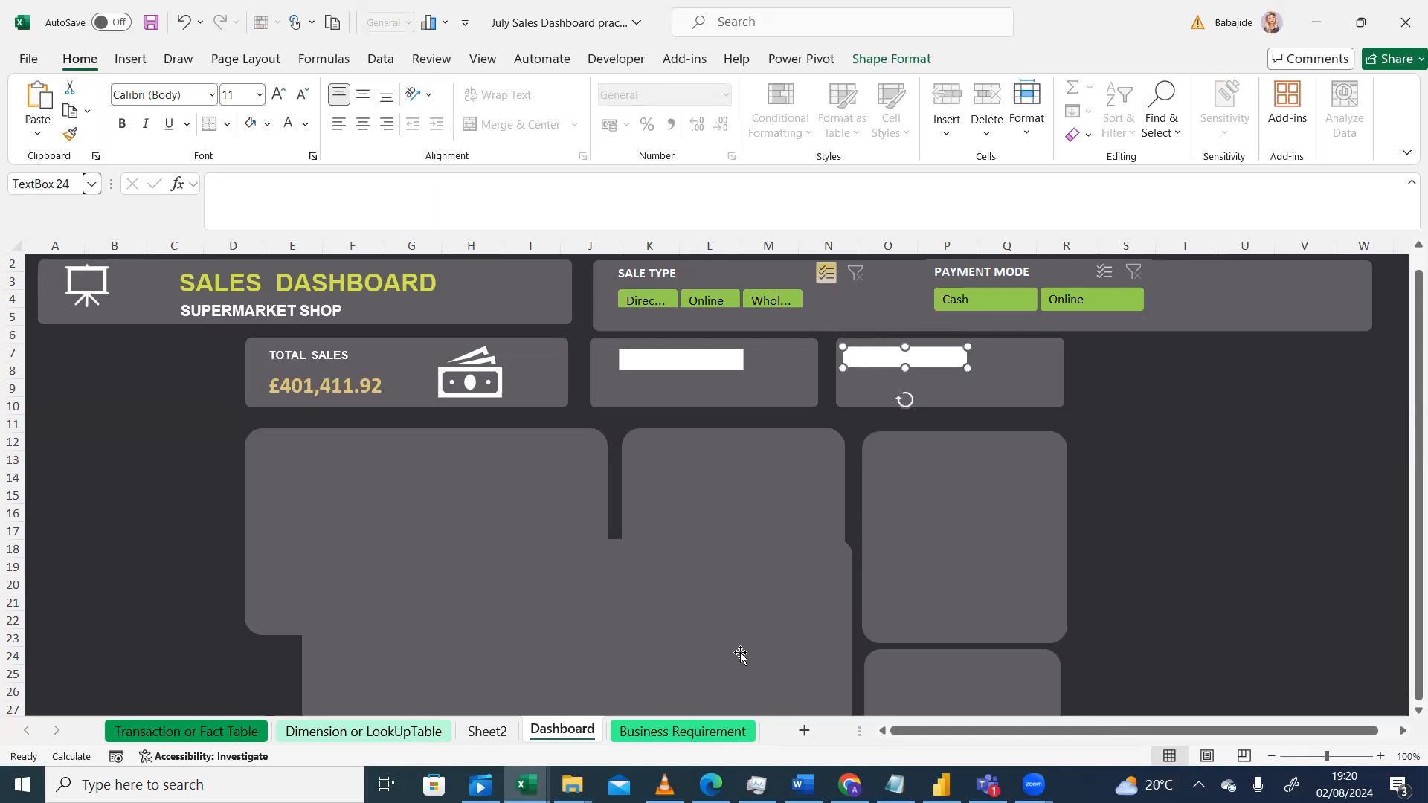
# Step: Duplicate the text boxes in the second and third KPI cards
pyautogui.click(665, 785)
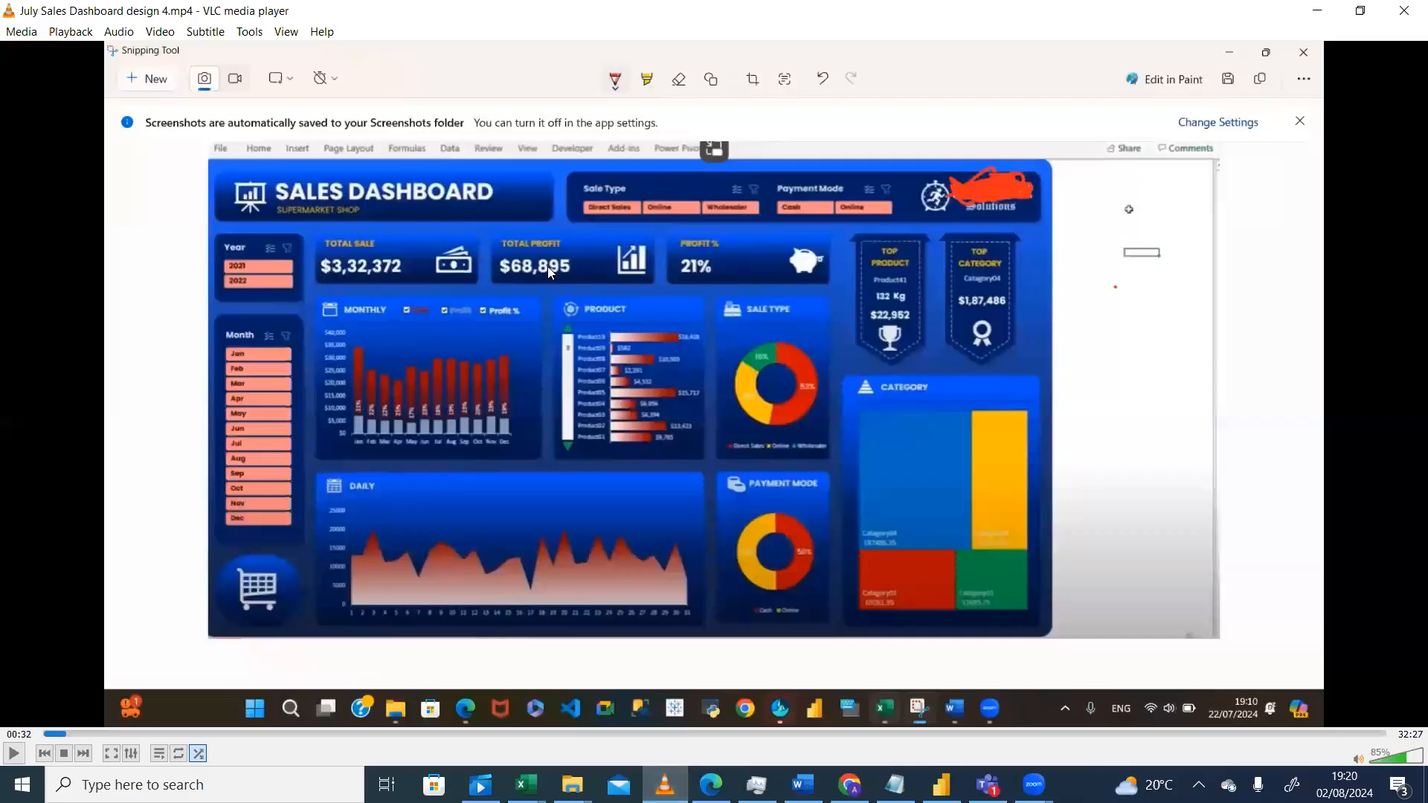
pyautogui.click(665, 785)
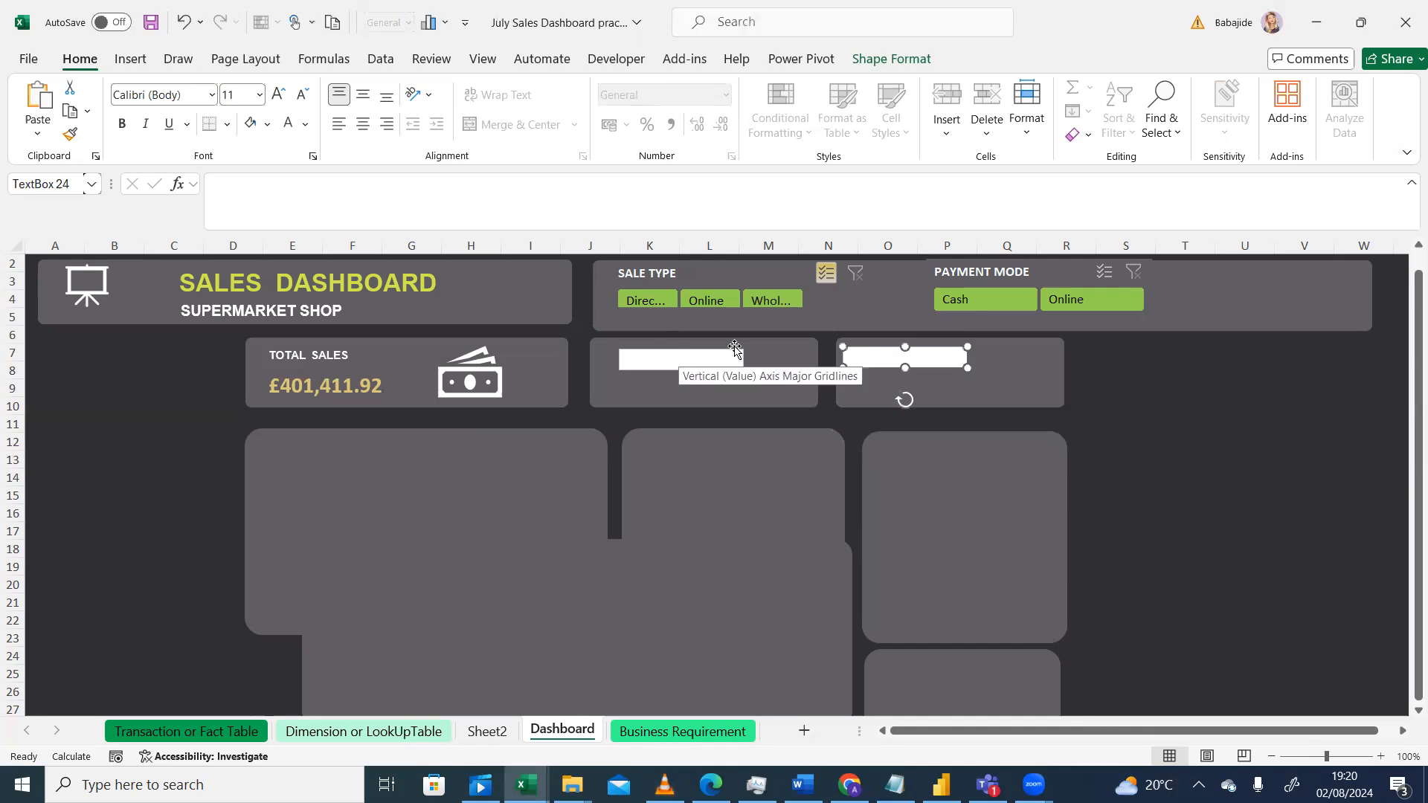
pyautogui.click(735, 350)
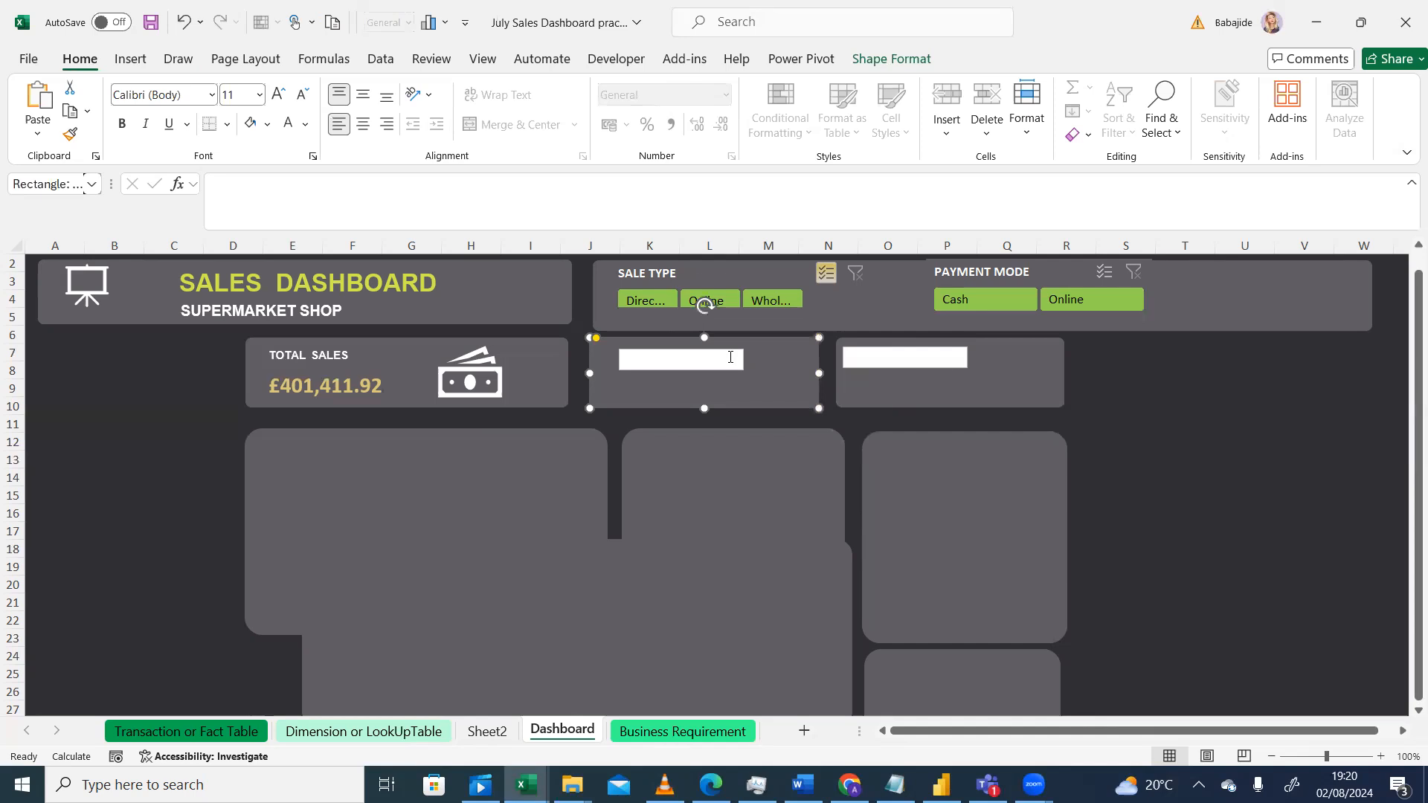
pyautogui.click(735, 359)
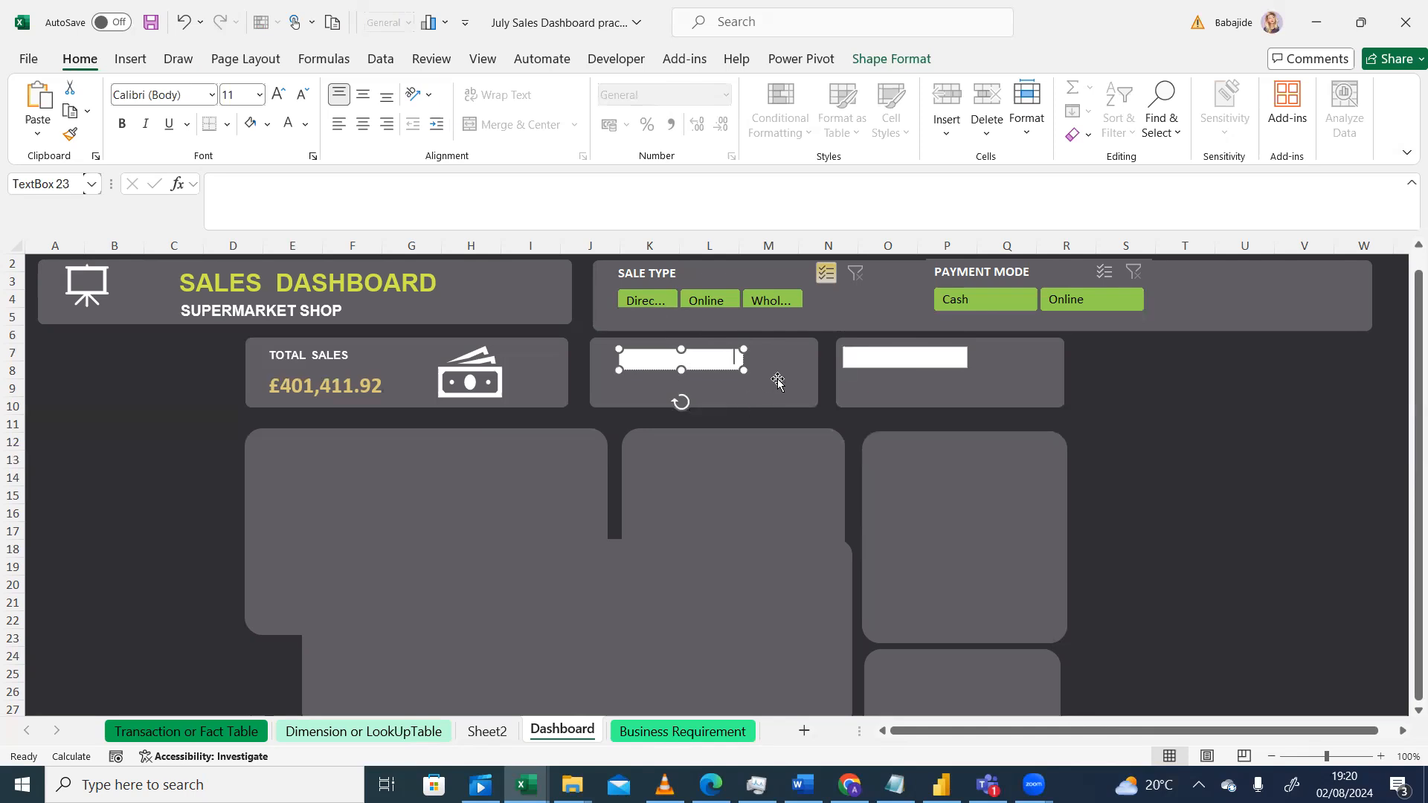
pyautogui.hotkey('ctrl', 'd')
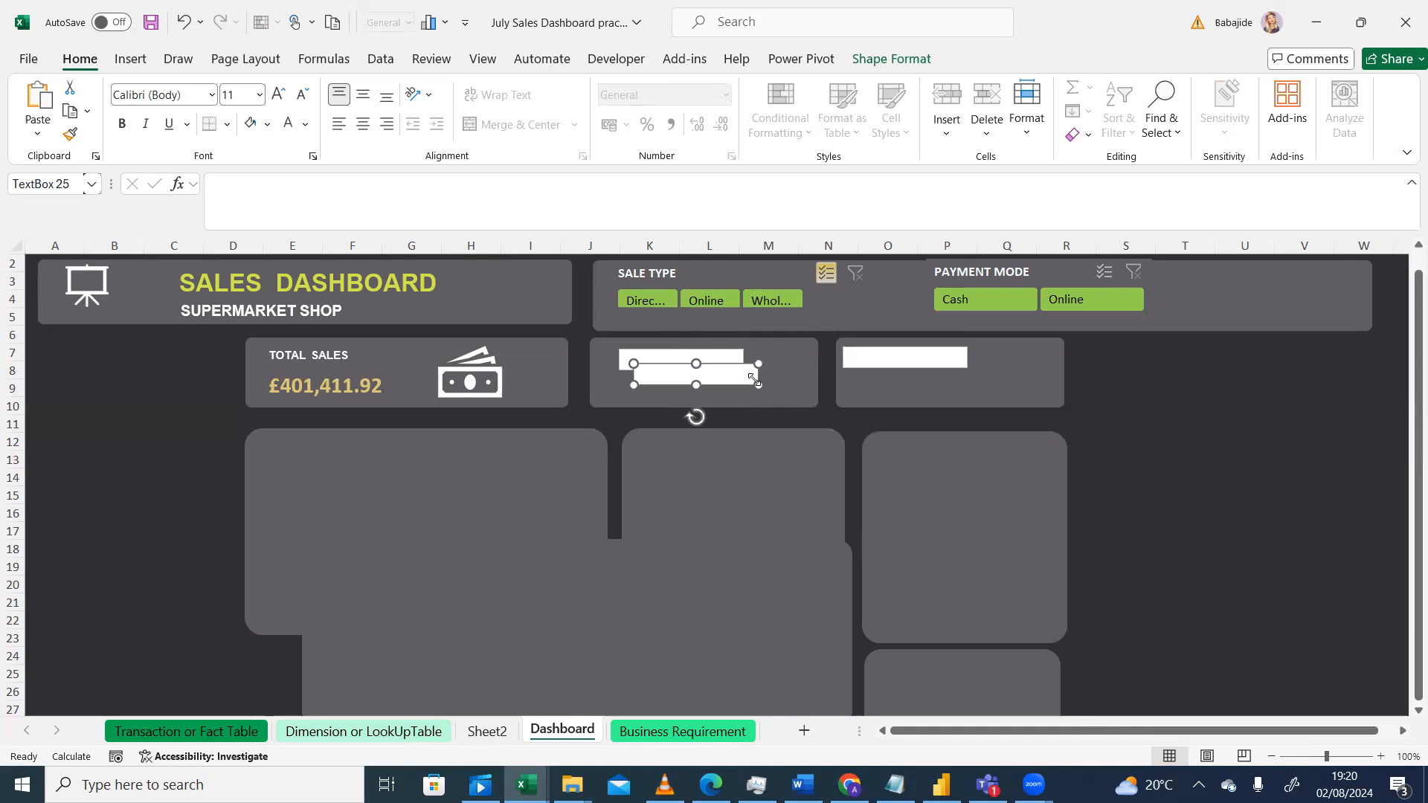
pyautogui.click(901, 360)
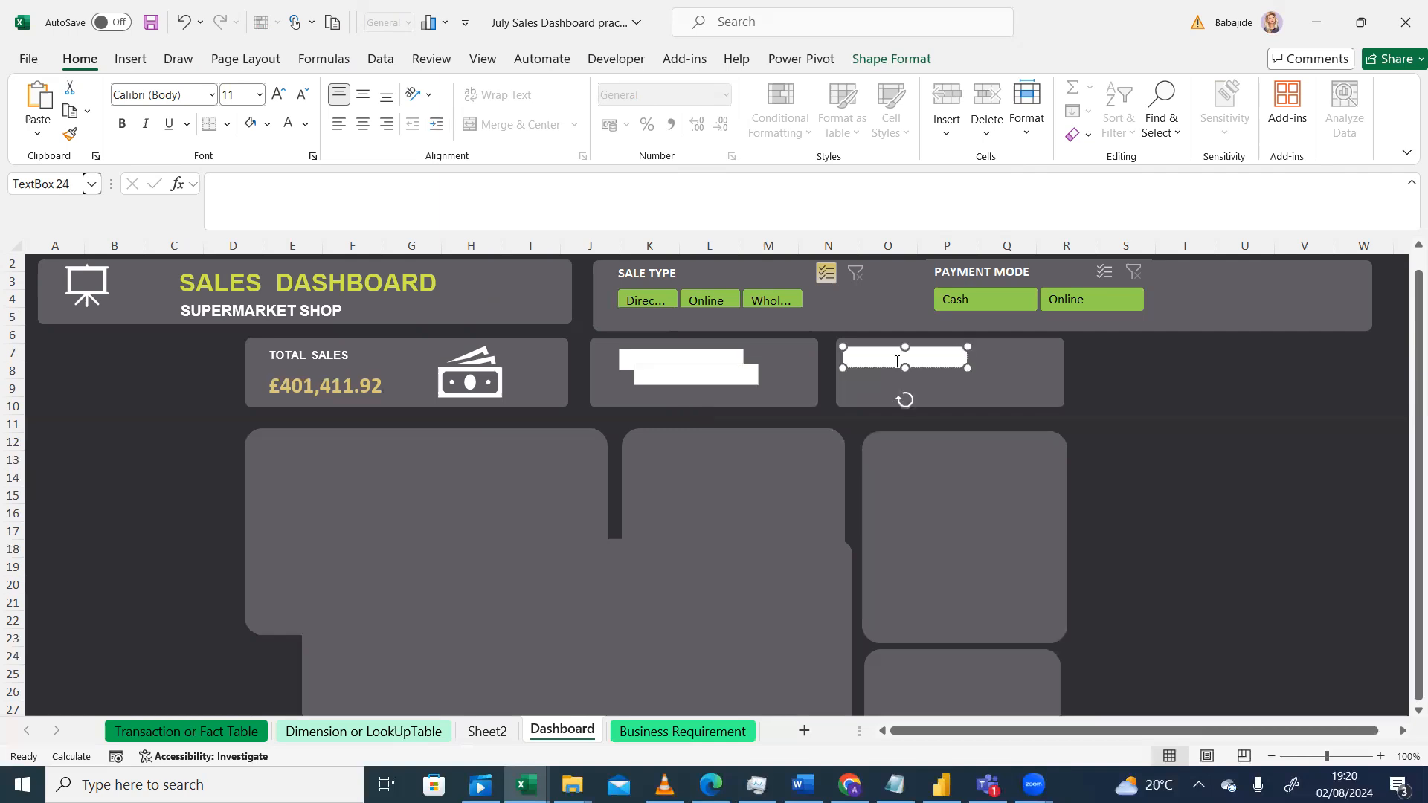
pyautogui.hotkey('ctrl', 'd')
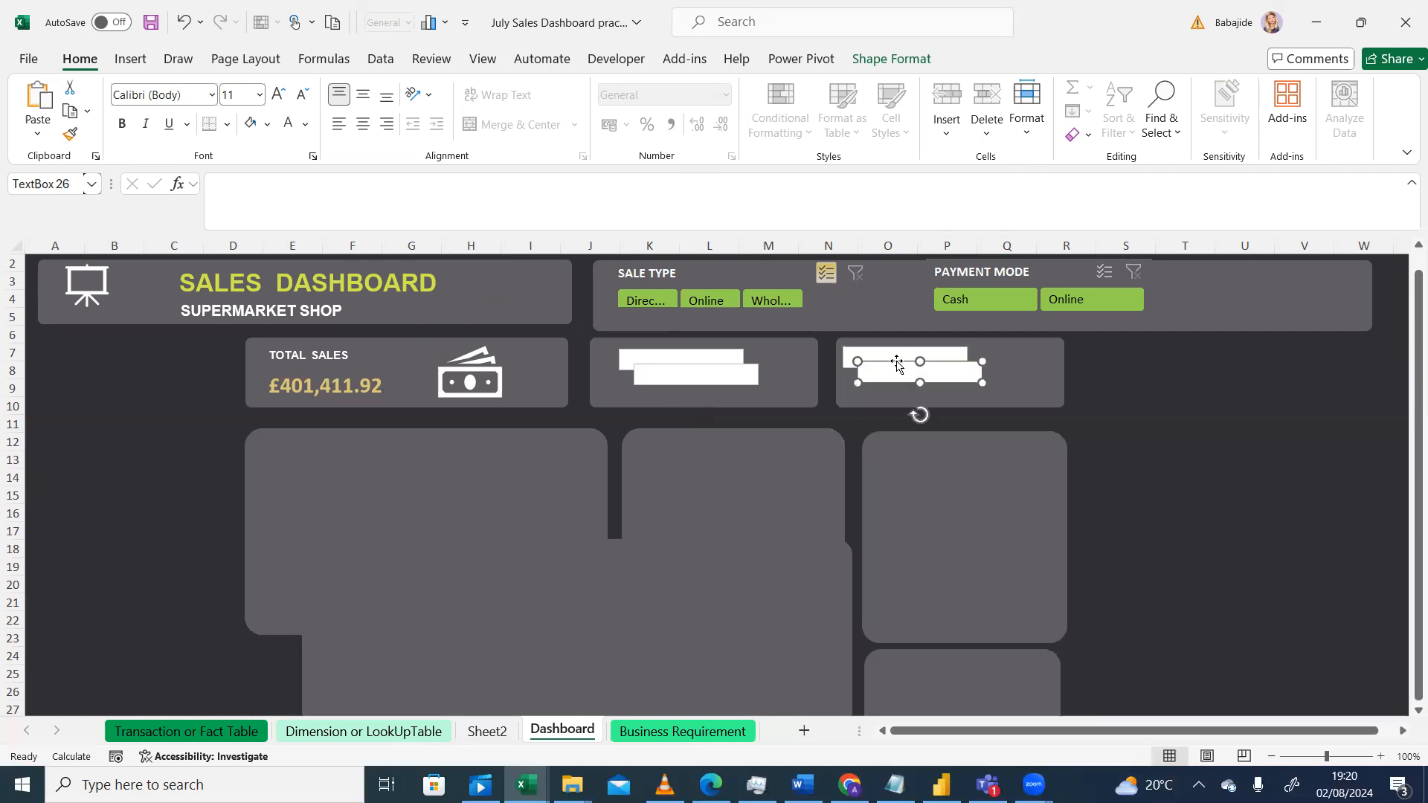
# Step: Move the duplicated text box from the second card to the top of the central chart panel
pyautogui.click(748, 377)
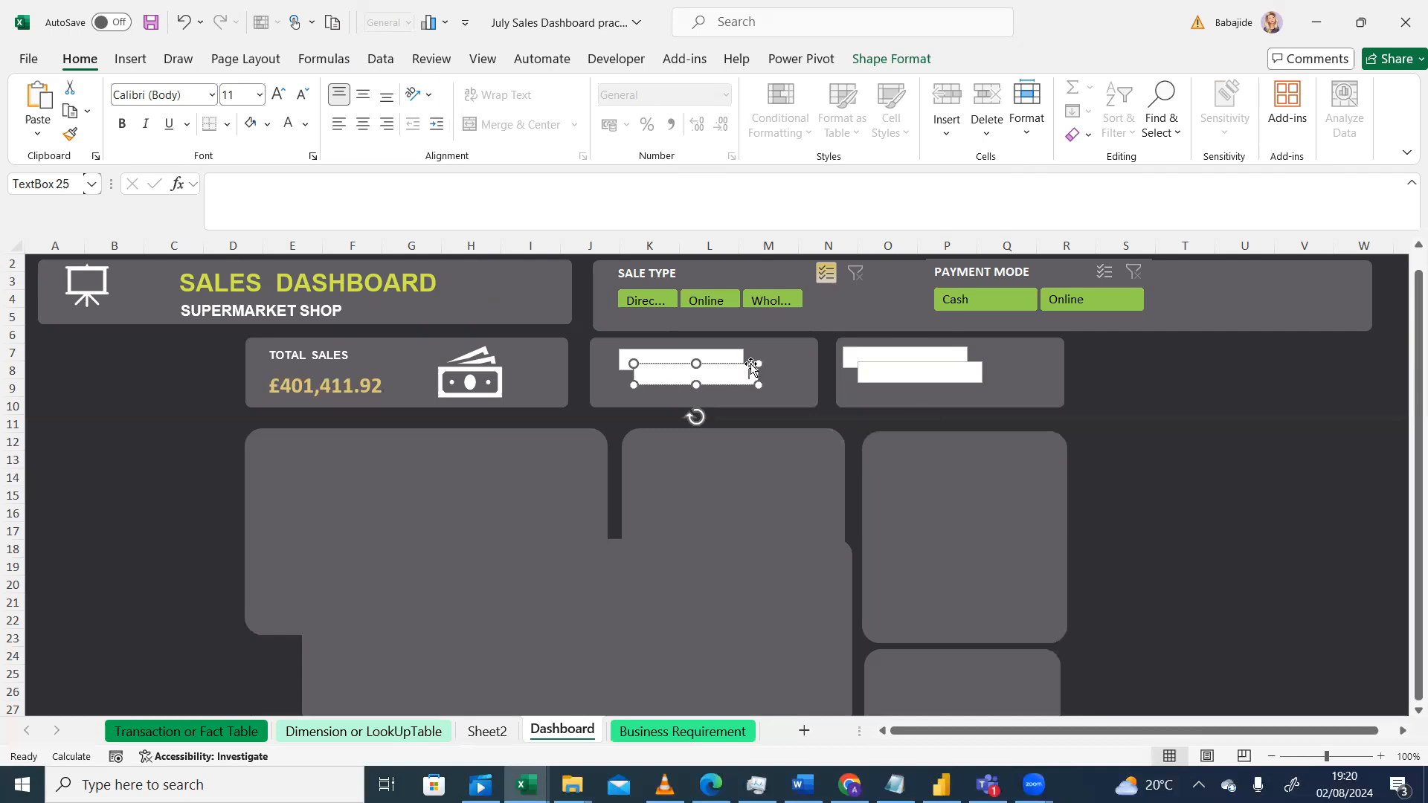
pyautogui.moveTo(751, 366); pyautogui.dragTo(736, 383)
pyautogui.click(684, 357)
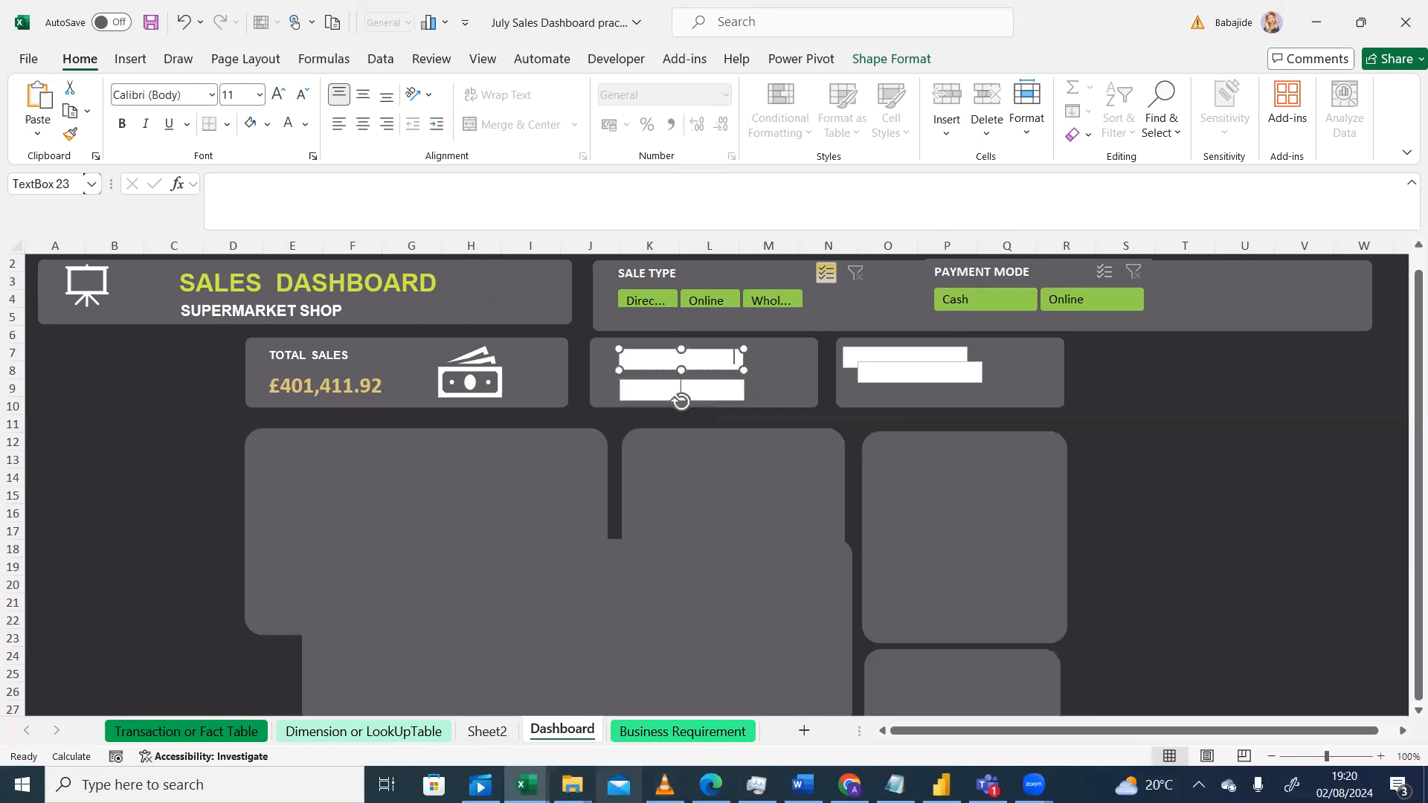
pyautogui.click(664, 785)
pyautogui.hotkey('alt', 'Tab')
pyautogui.hotkey('alt', 'Tab')
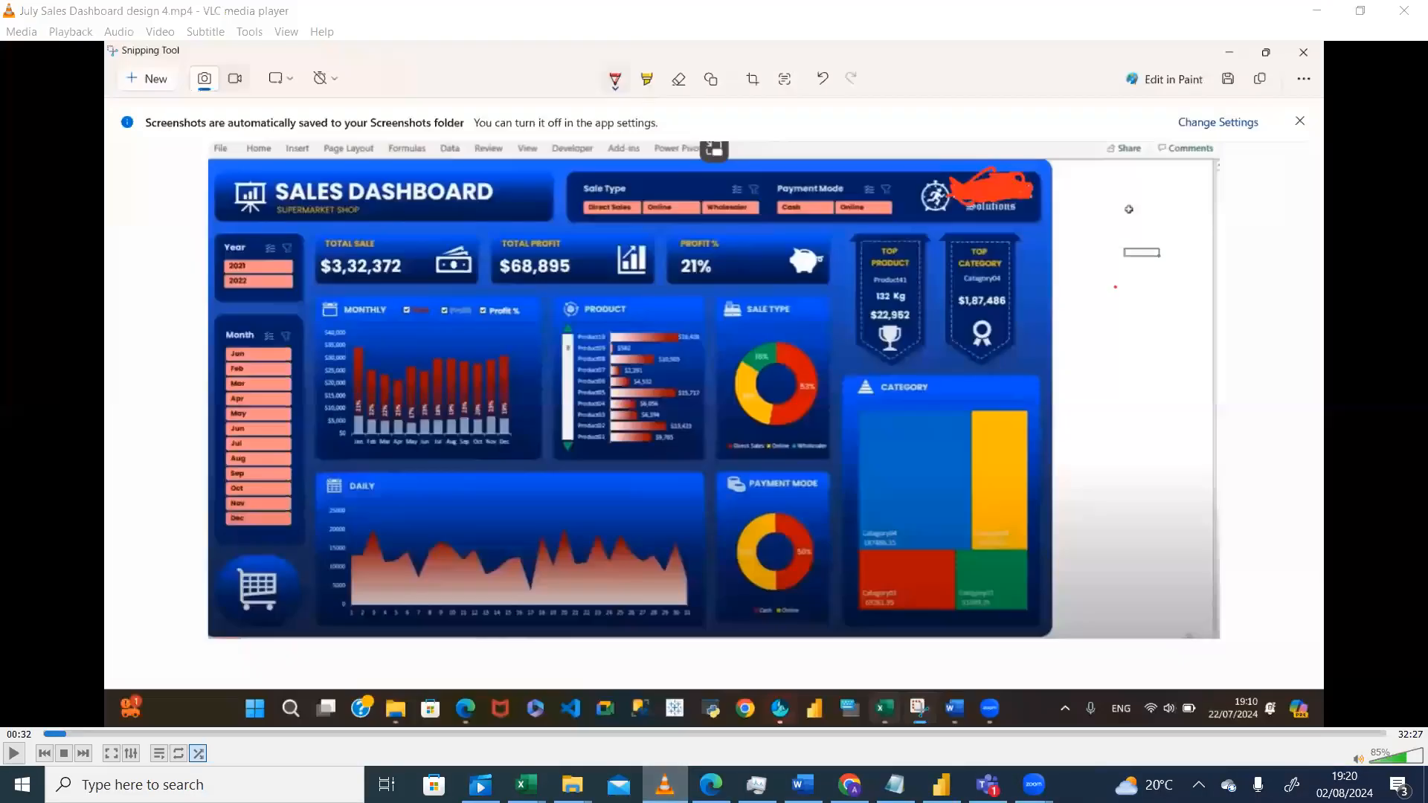
pyautogui.hotkey('alt', 'Tab')
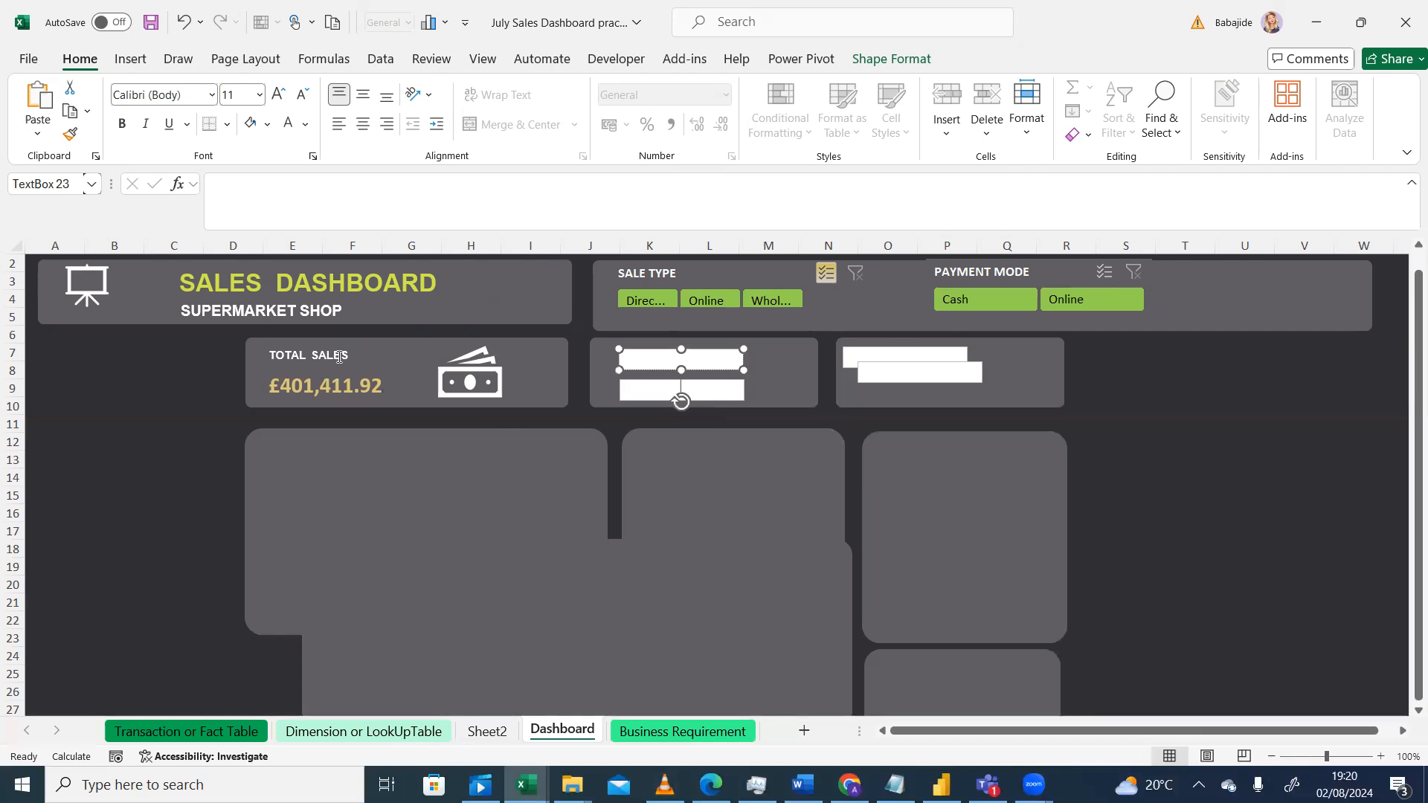
pyautogui.click(635, 361)
pyautogui.click(681, 467)
pyautogui.click(707, 357)
pyautogui.rightClick(721, 357)
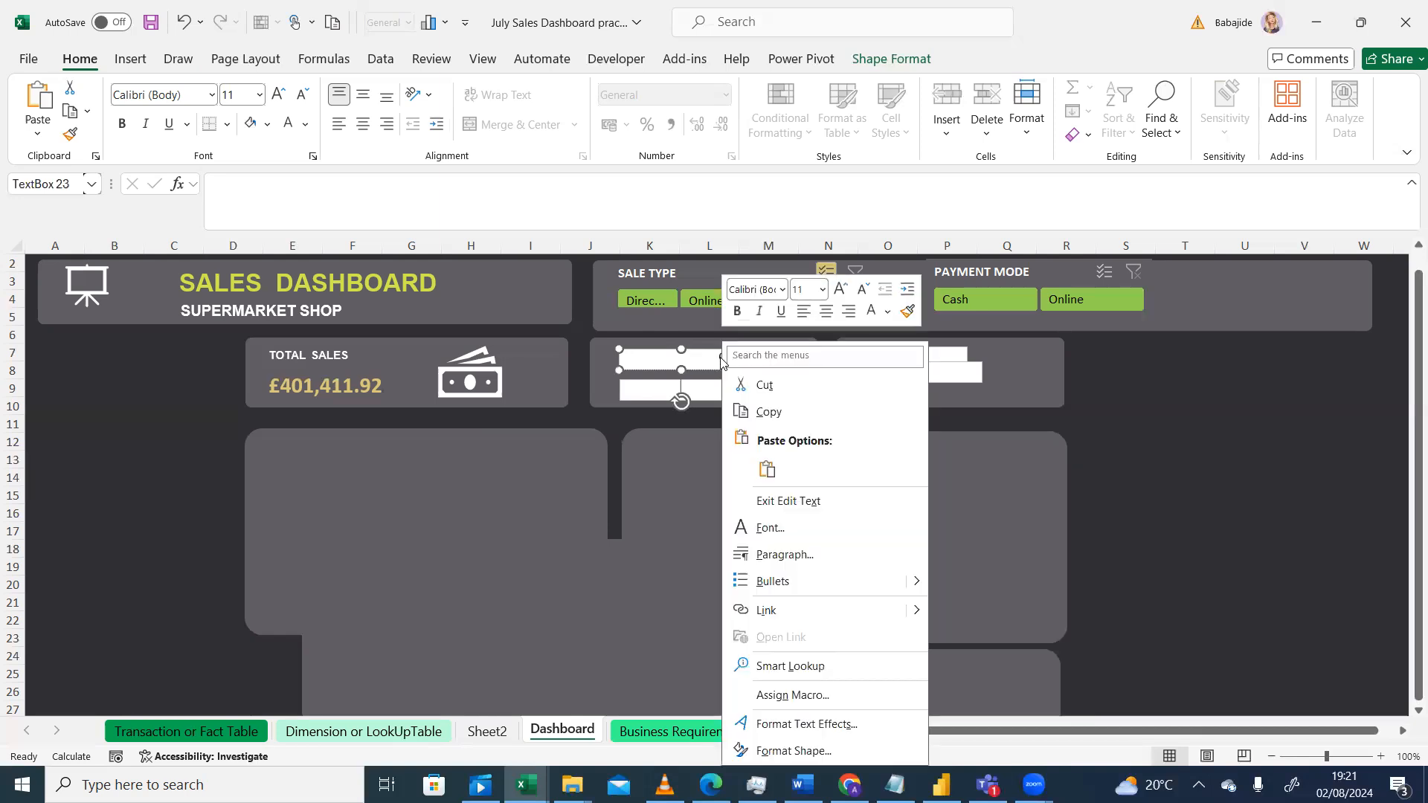
pyautogui.click(553, 474)
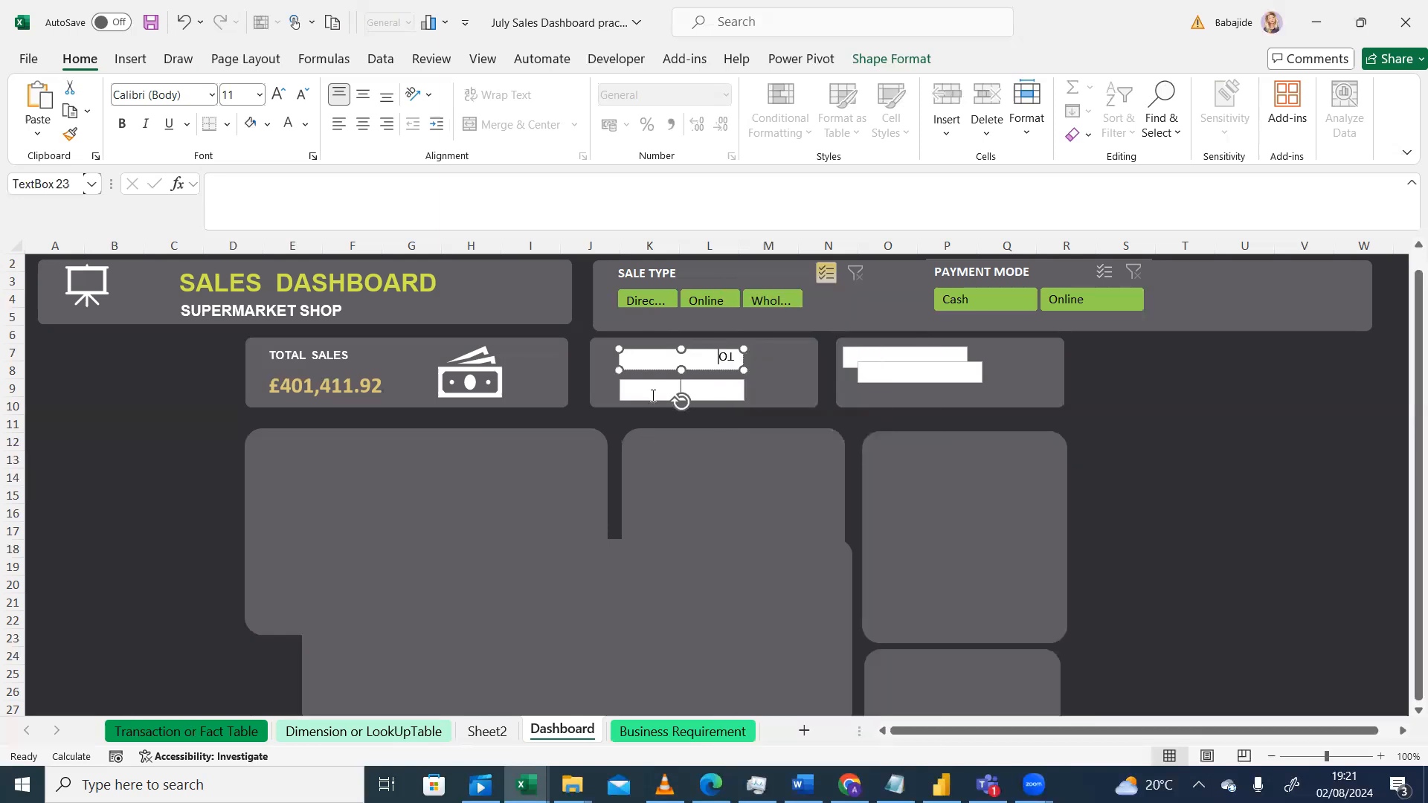
pyautogui.click(735, 392)
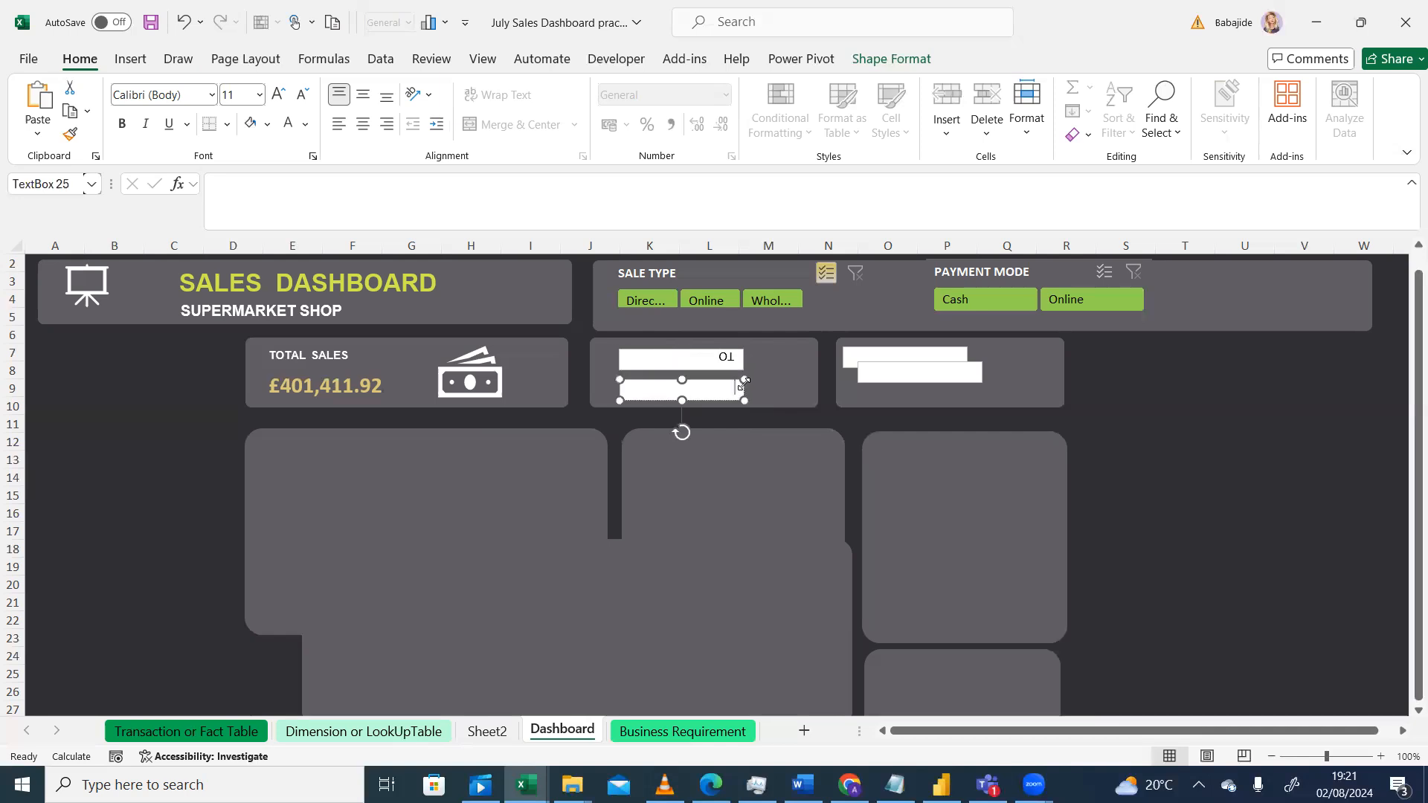
pyautogui.moveTo(747, 396); pyautogui.dragTo(749, 465)
# Step: Rotate the second card's text box upright and position it at the card's top-left corner
pyautogui.click(734, 357)
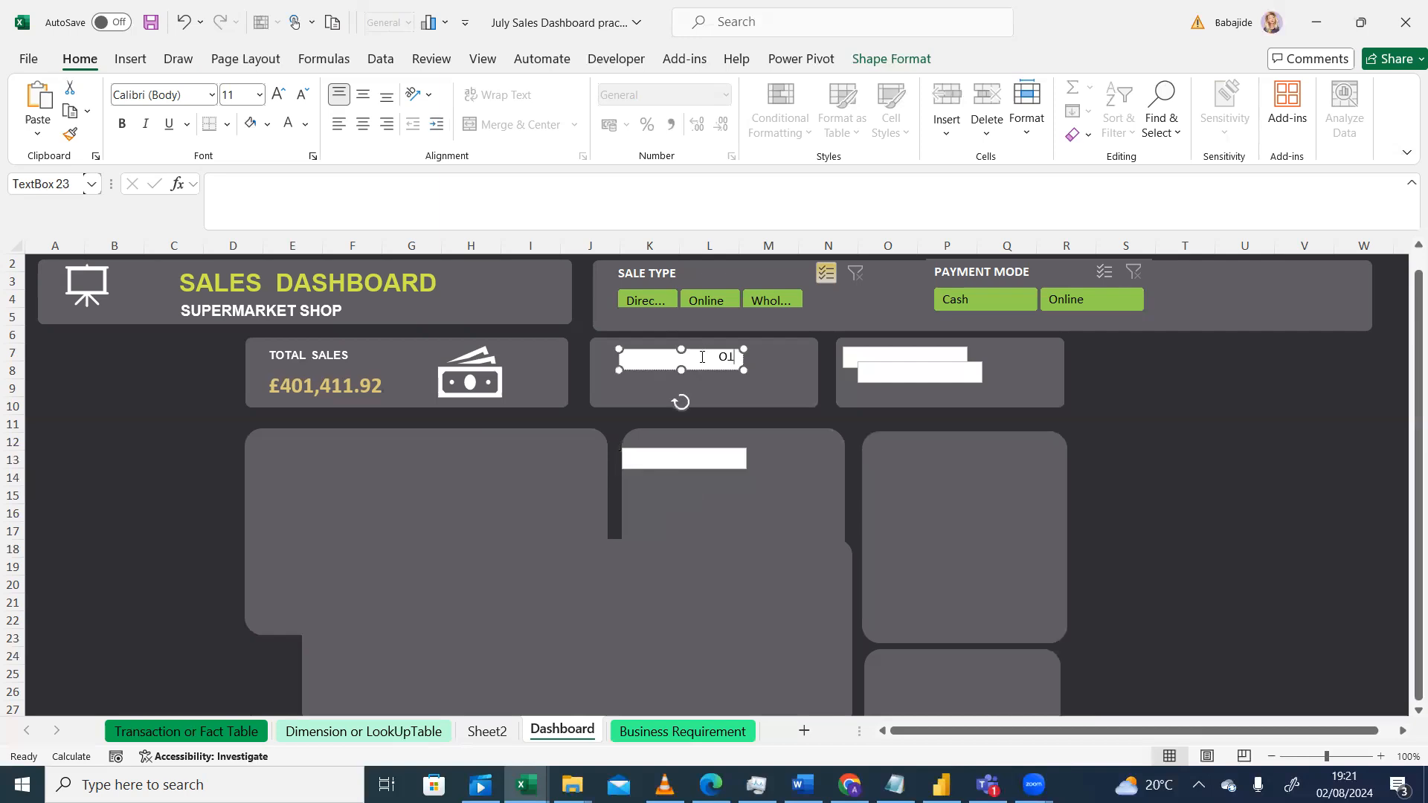
pyautogui.press('BackSpace')
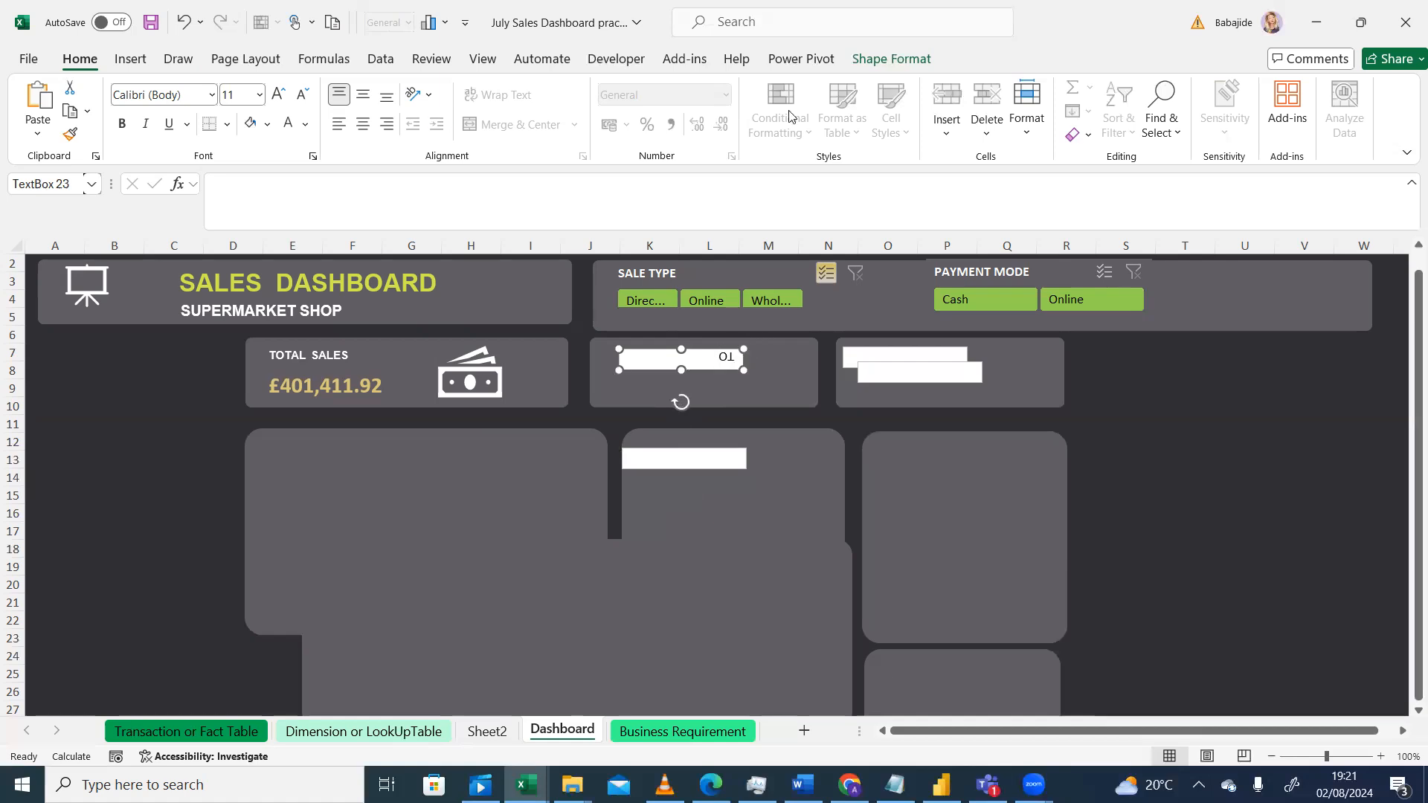
pyautogui.click(898, 59)
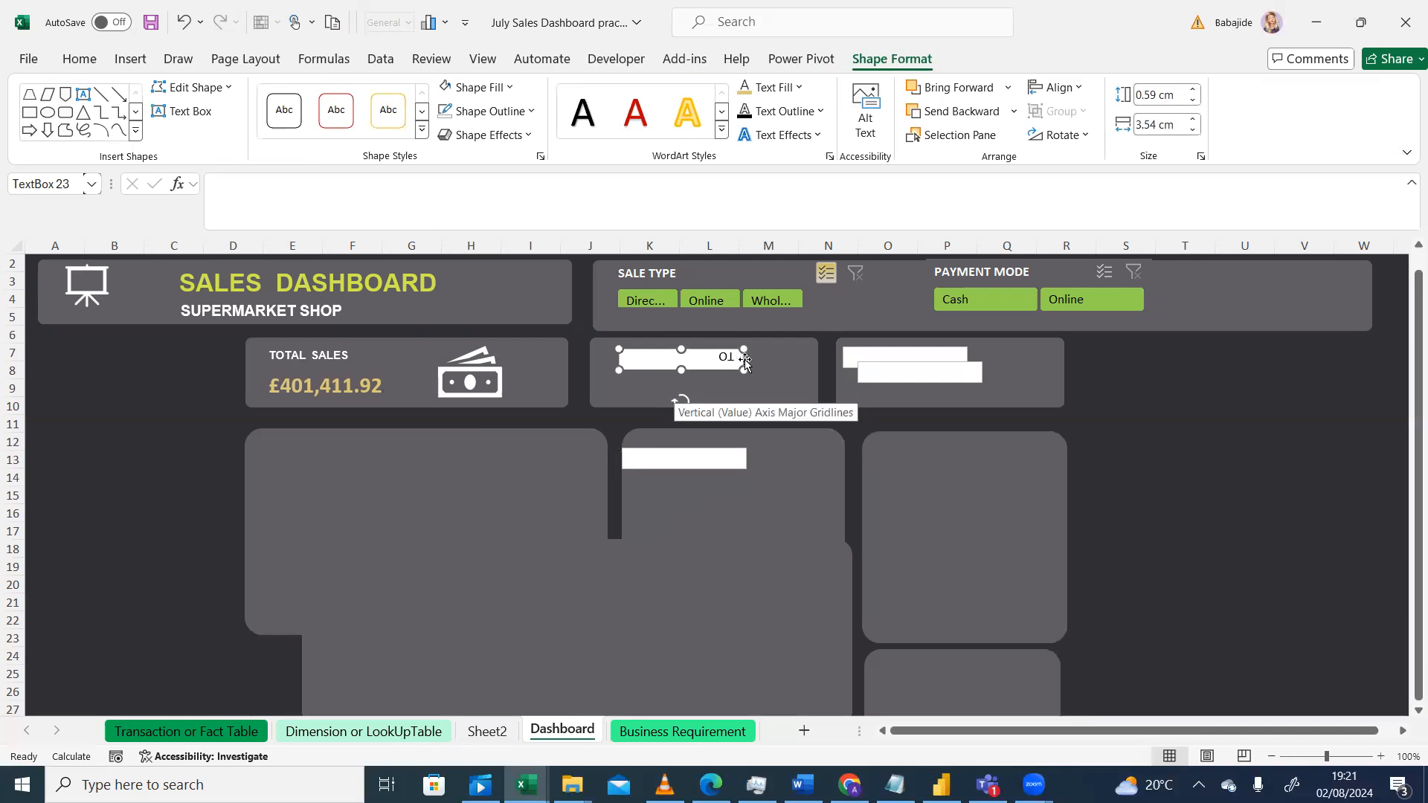
pyautogui.moveTo(745, 363); pyautogui.dragTo(733, 370)
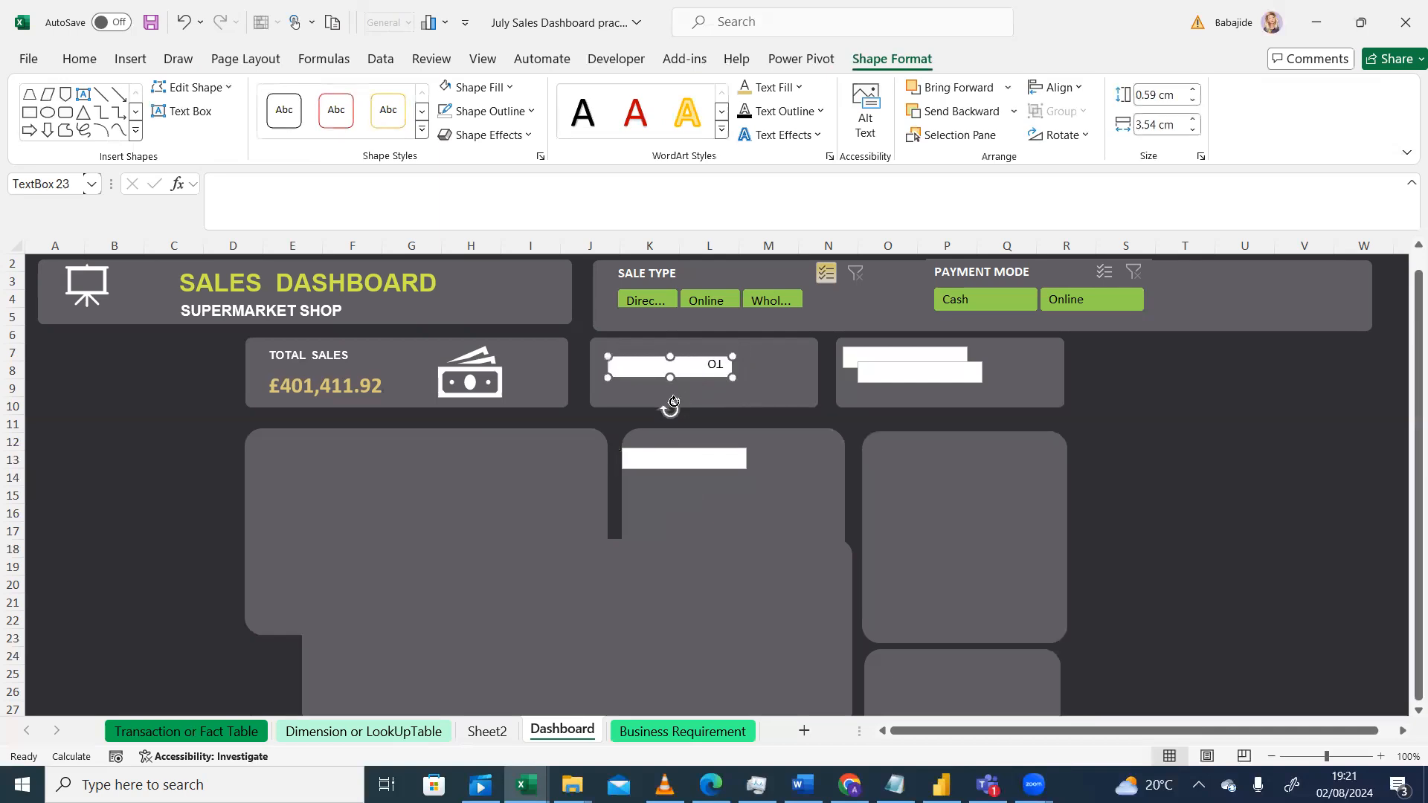
pyautogui.moveTo(672, 406); pyautogui.dragTo(669, 351)
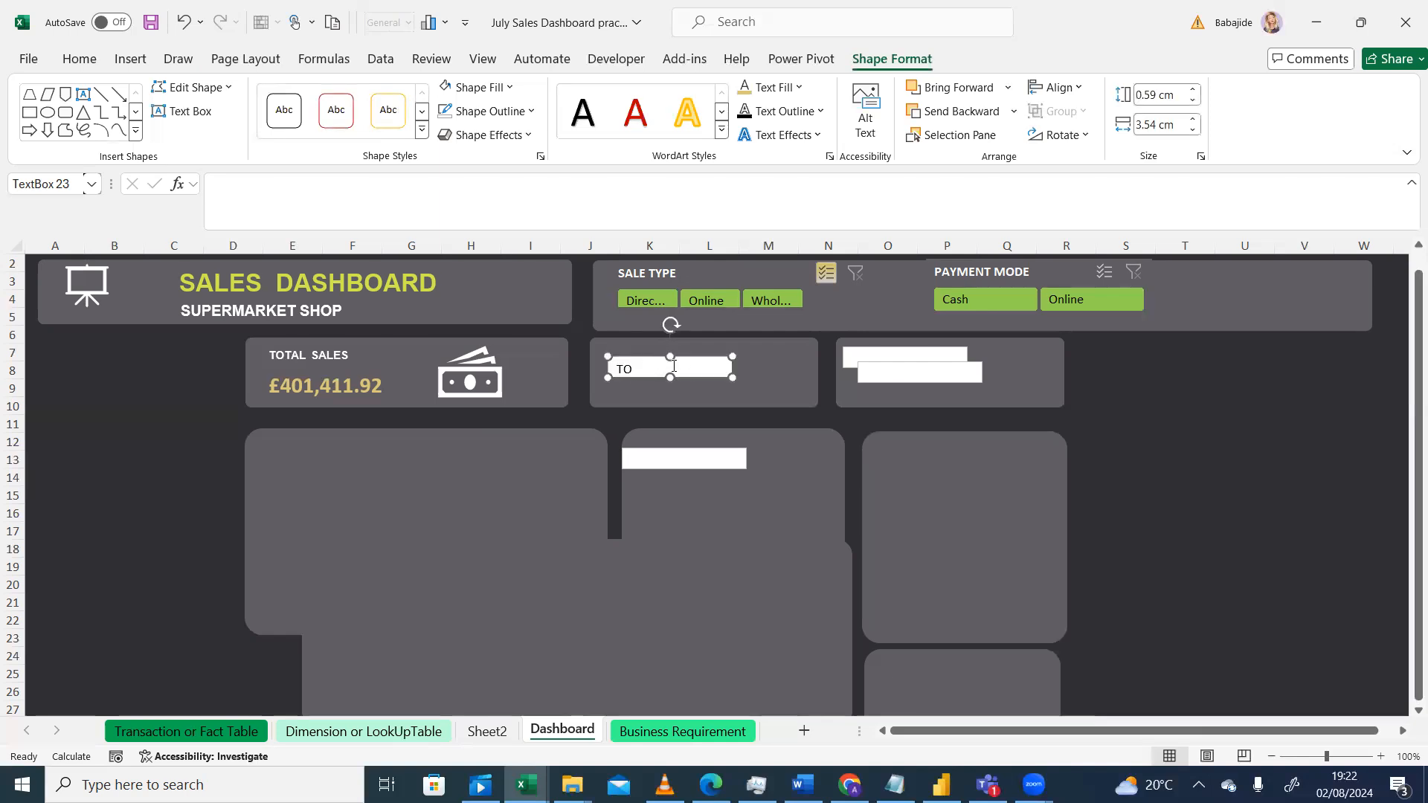
pyautogui.moveTo(725, 355); pyautogui.dragTo(722, 344)
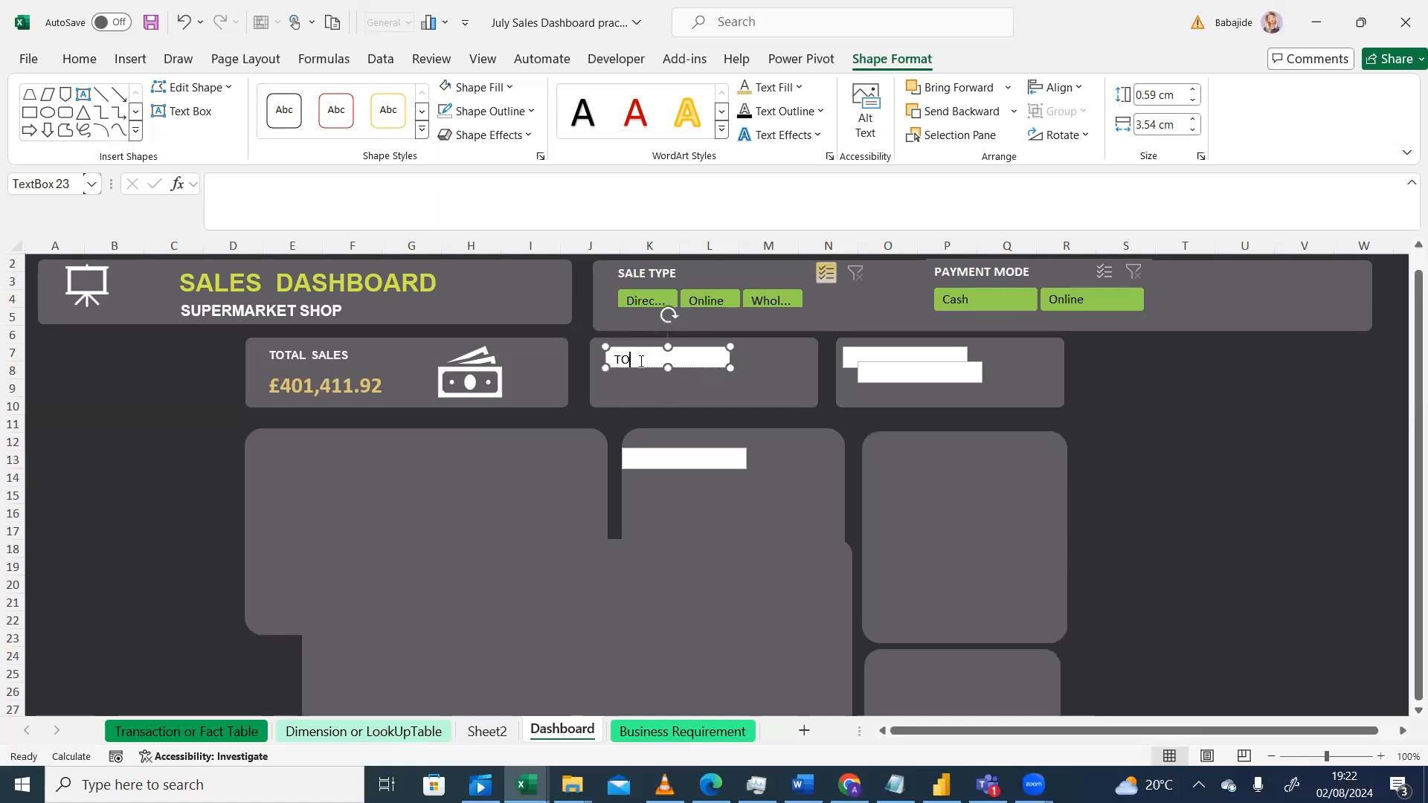
# Step: Enter the label TOTAL PROFIT in the second card's text box
pyautogui.write('AL PROFIT')
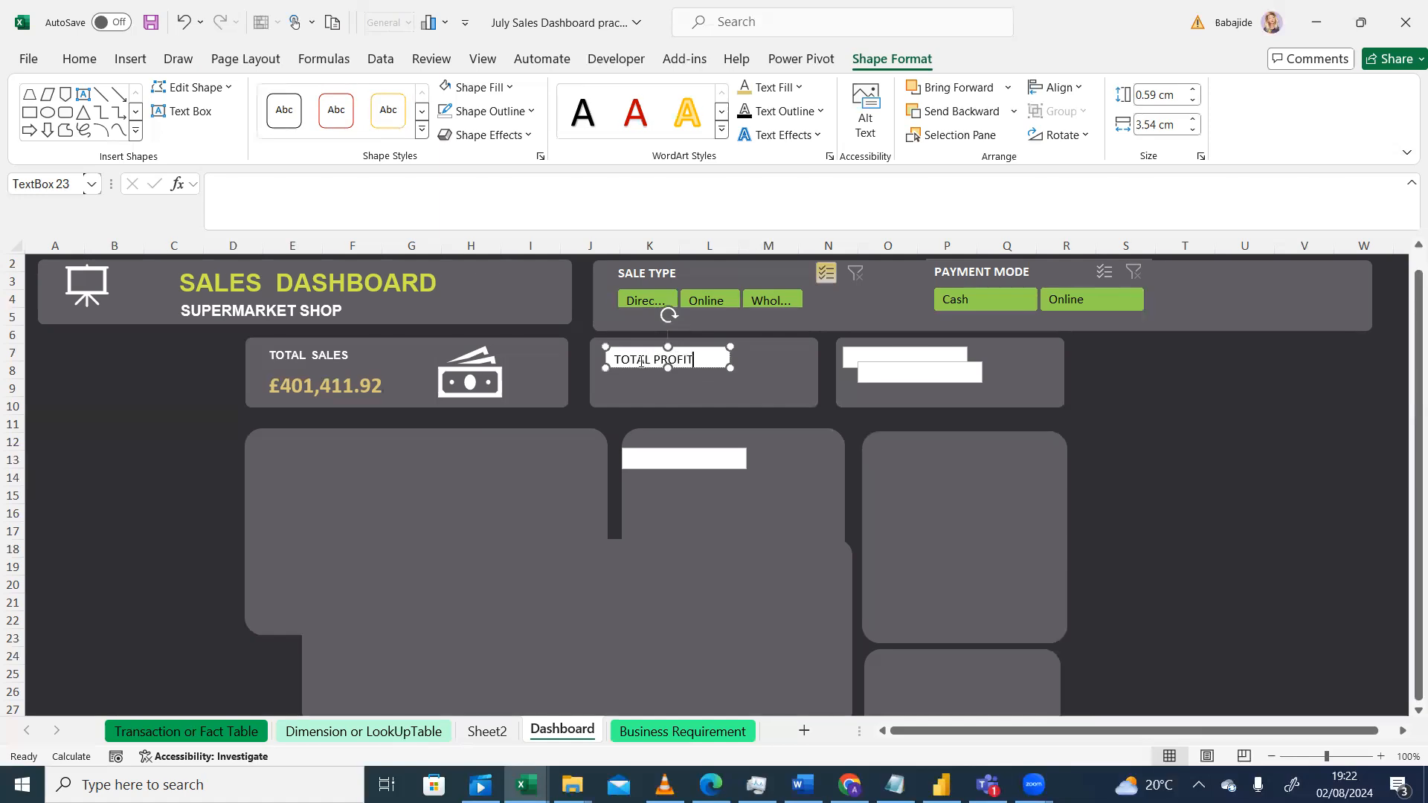
pyautogui.click(677, 388)
pyautogui.click(715, 350)
# Step: Inspect the font settings of the TOTAL SALES label in the first card
pyautogui.click(348, 355)
pyautogui.moveTo(349, 355); pyautogui.dragTo(295, 355)
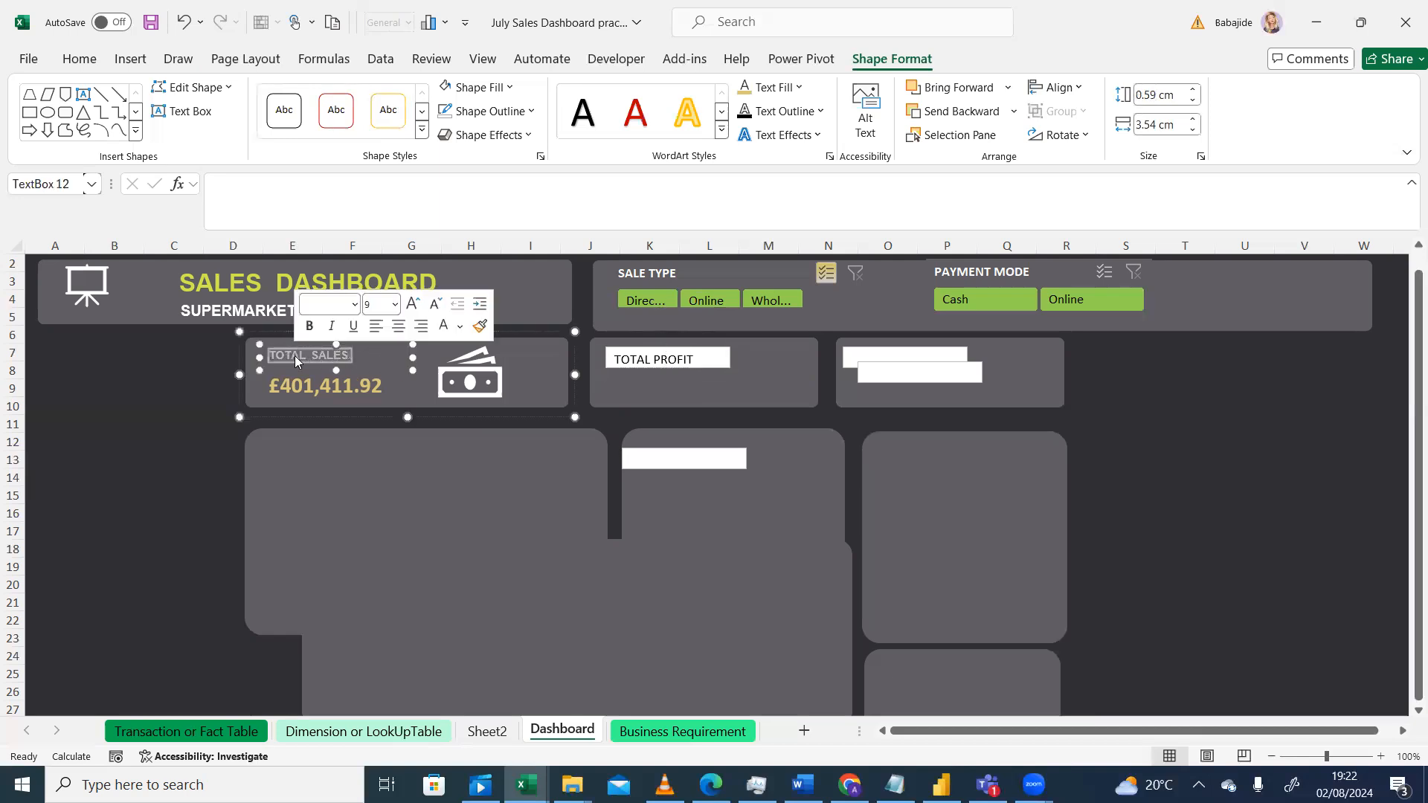
pyautogui.click(79, 59)
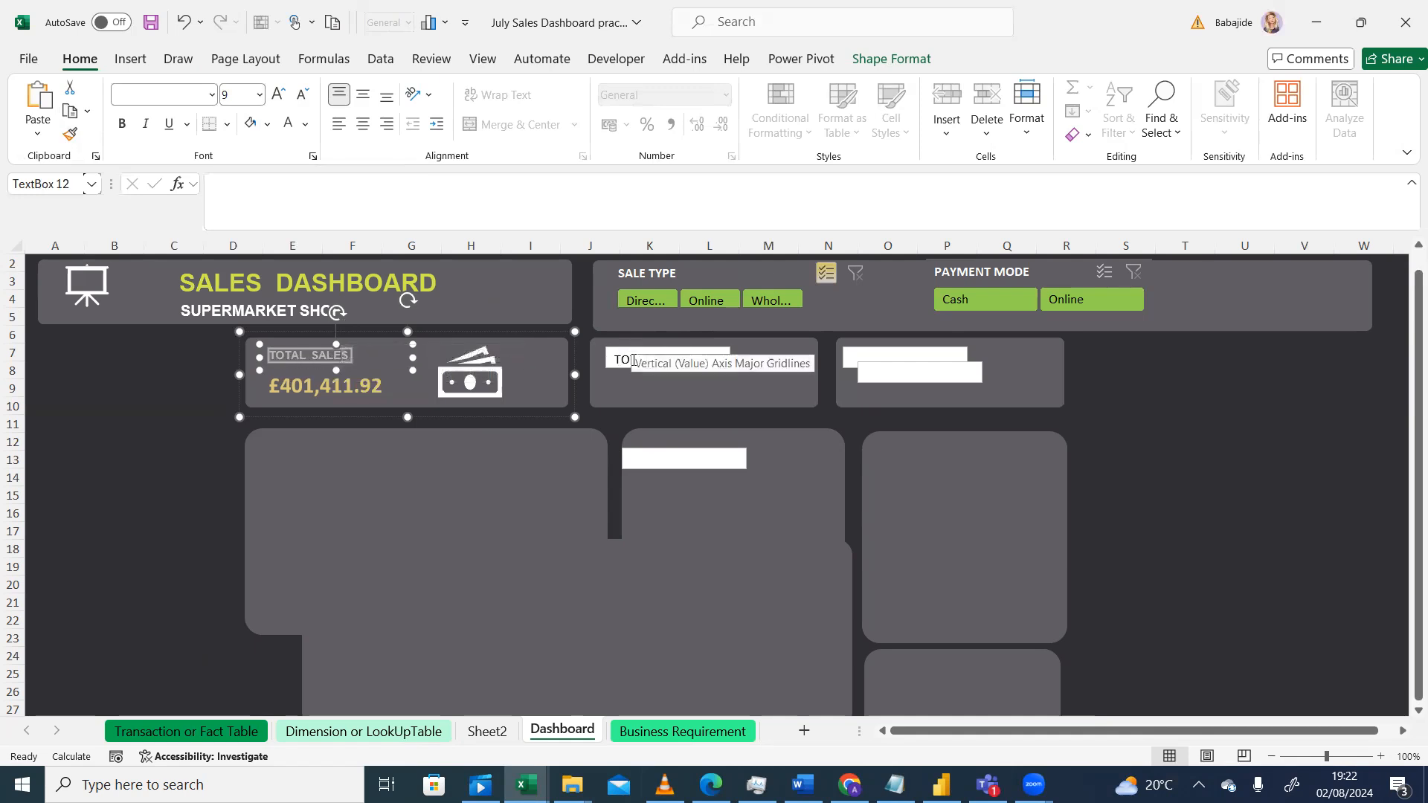
pyautogui.click(212, 96)
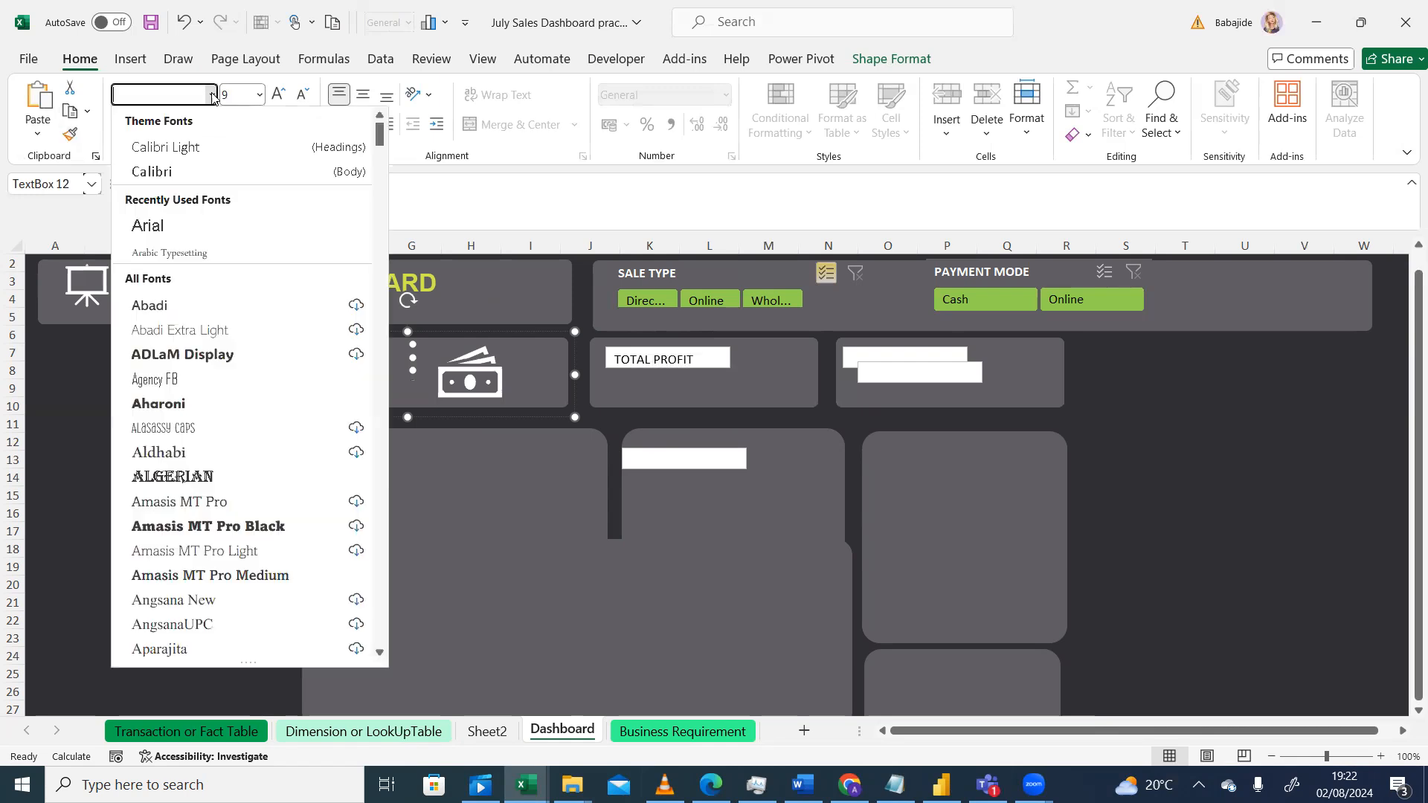
pyautogui.click(212, 95)
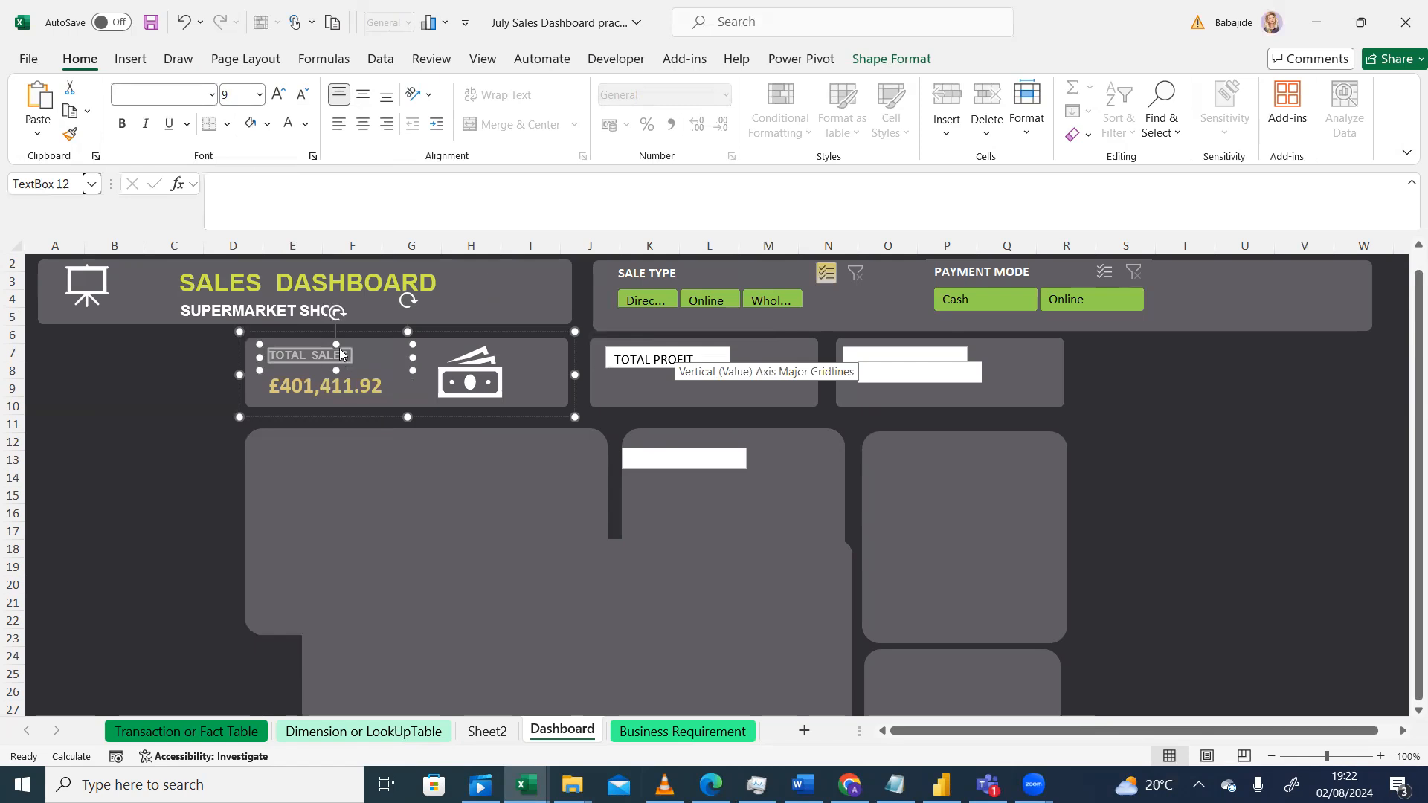
pyautogui.click(197, 374)
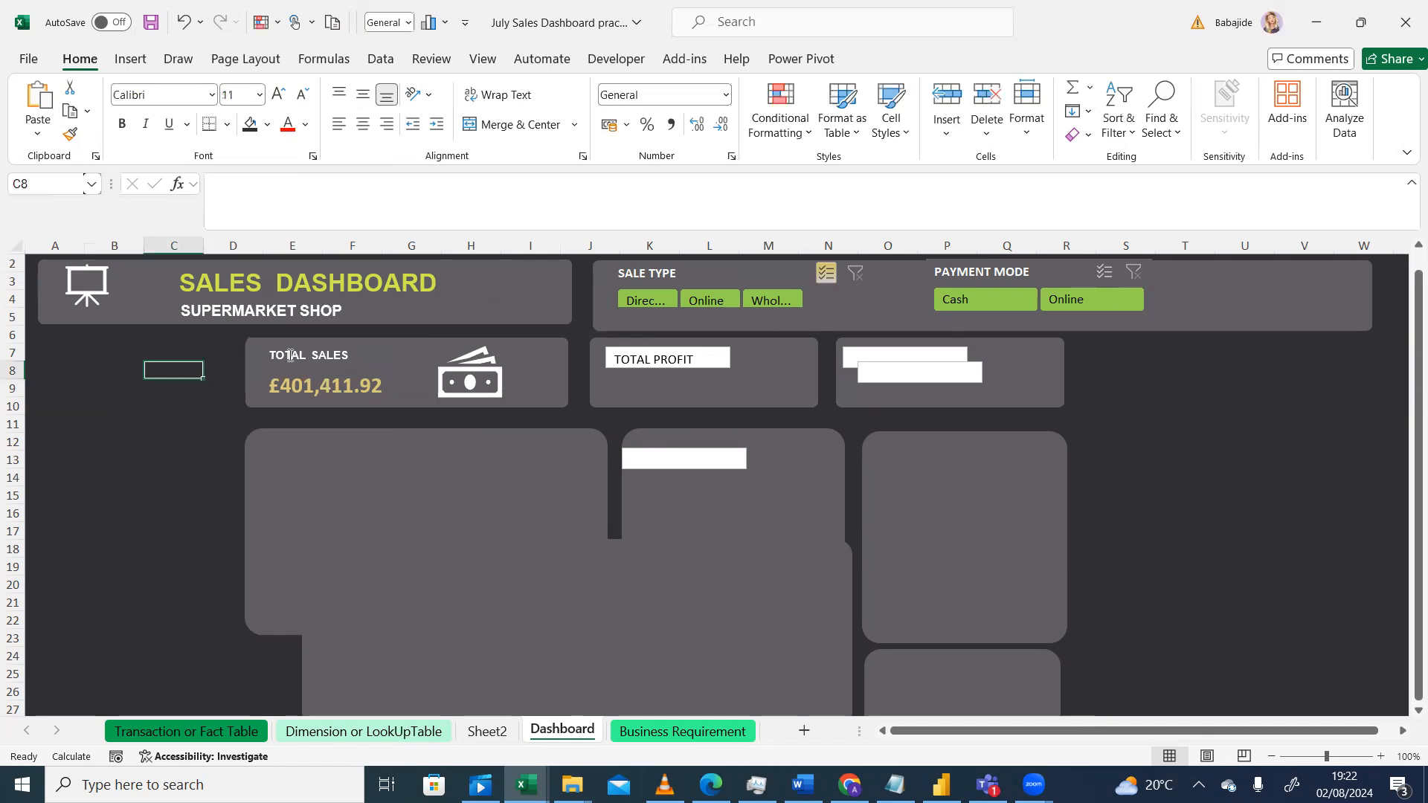
pyautogui.click(350, 355)
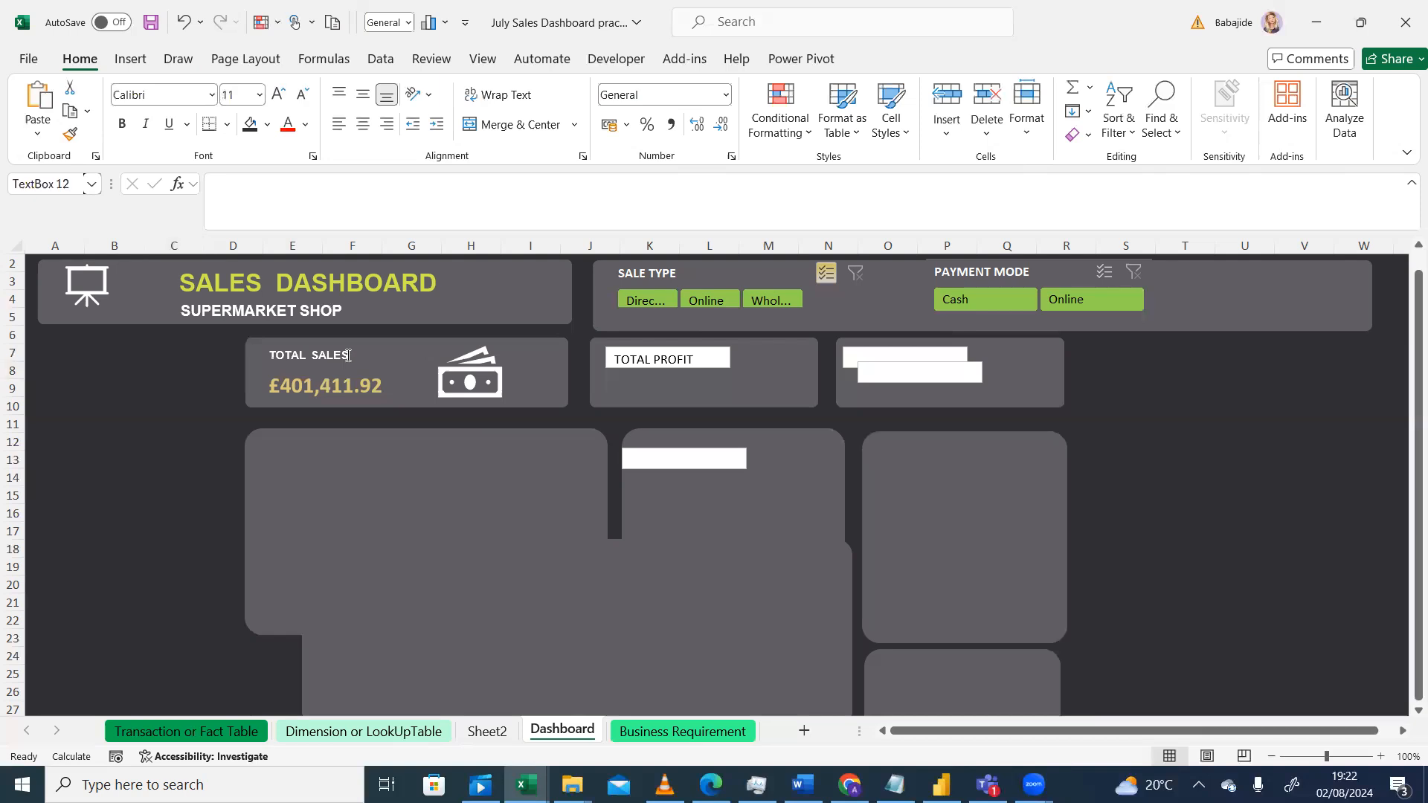
pyautogui.moveTo(351, 354); pyautogui.dragTo(299, 356)
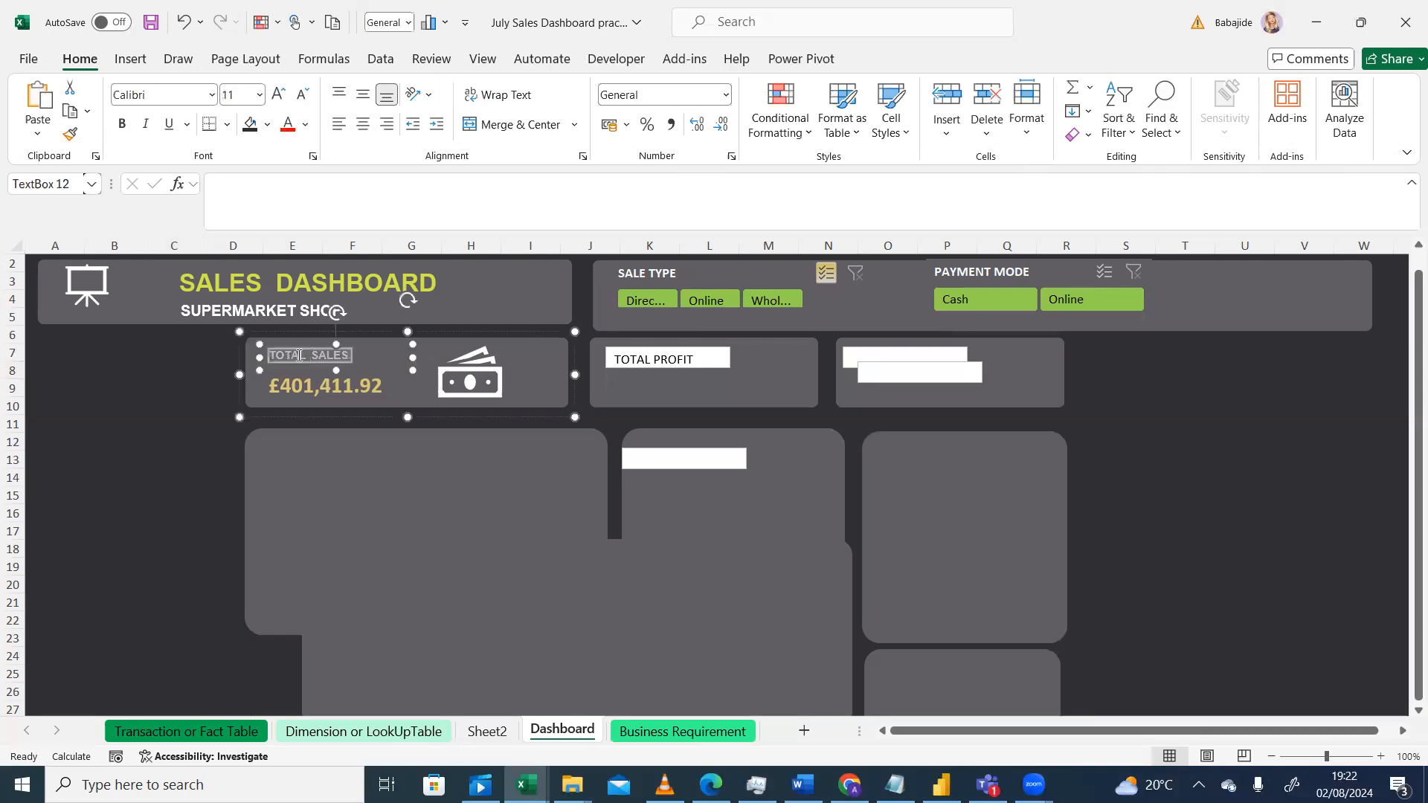
pyautogui.click(72, 134)
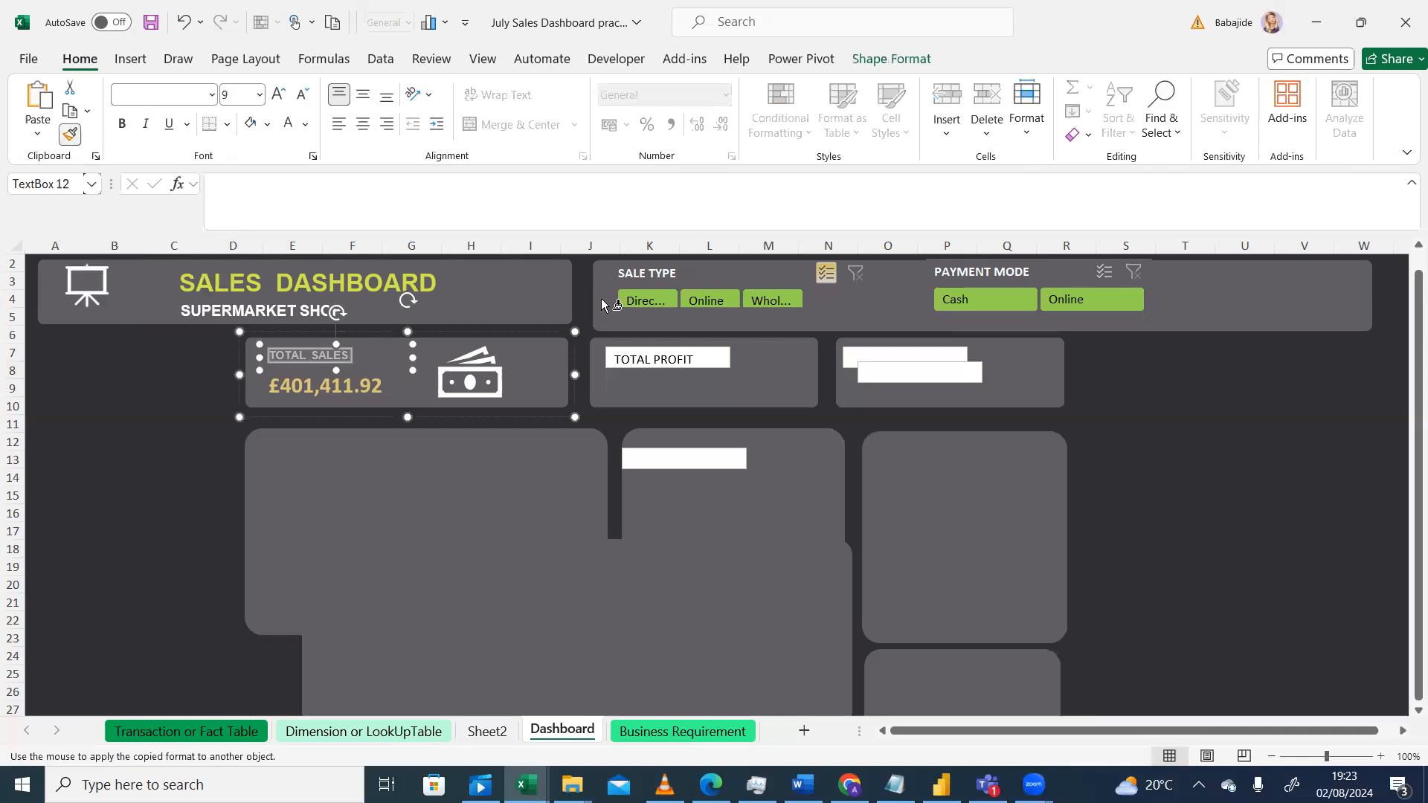
pyautogui.click(646, 352)
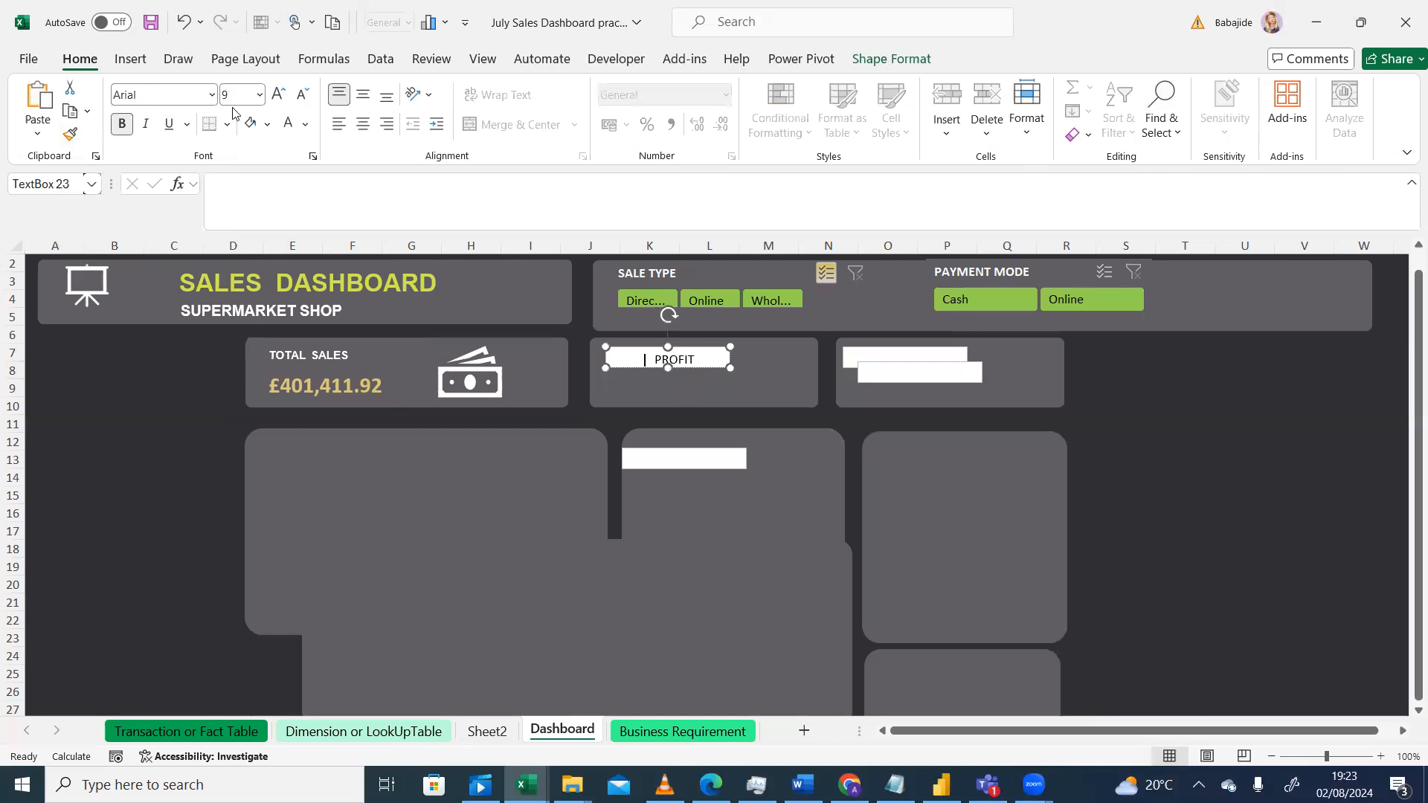
pyautogui.click(183, 22)
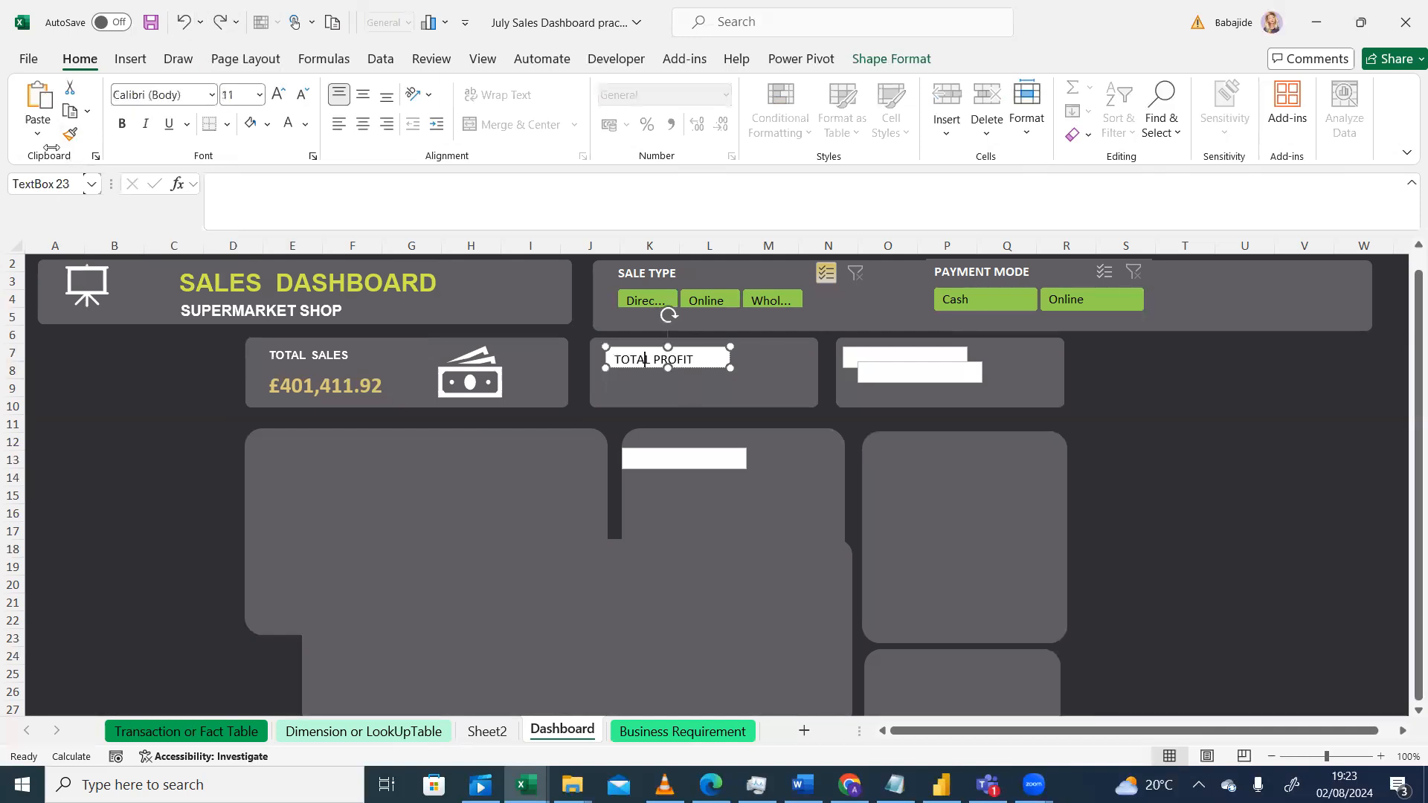
# Step: Copy the TOTAL SALES label's formatting onto the TOTAL PROFIT label with the Format Painter
pyautogui.moveTo(351, 356); pyautogui.dragTo(300, 357)
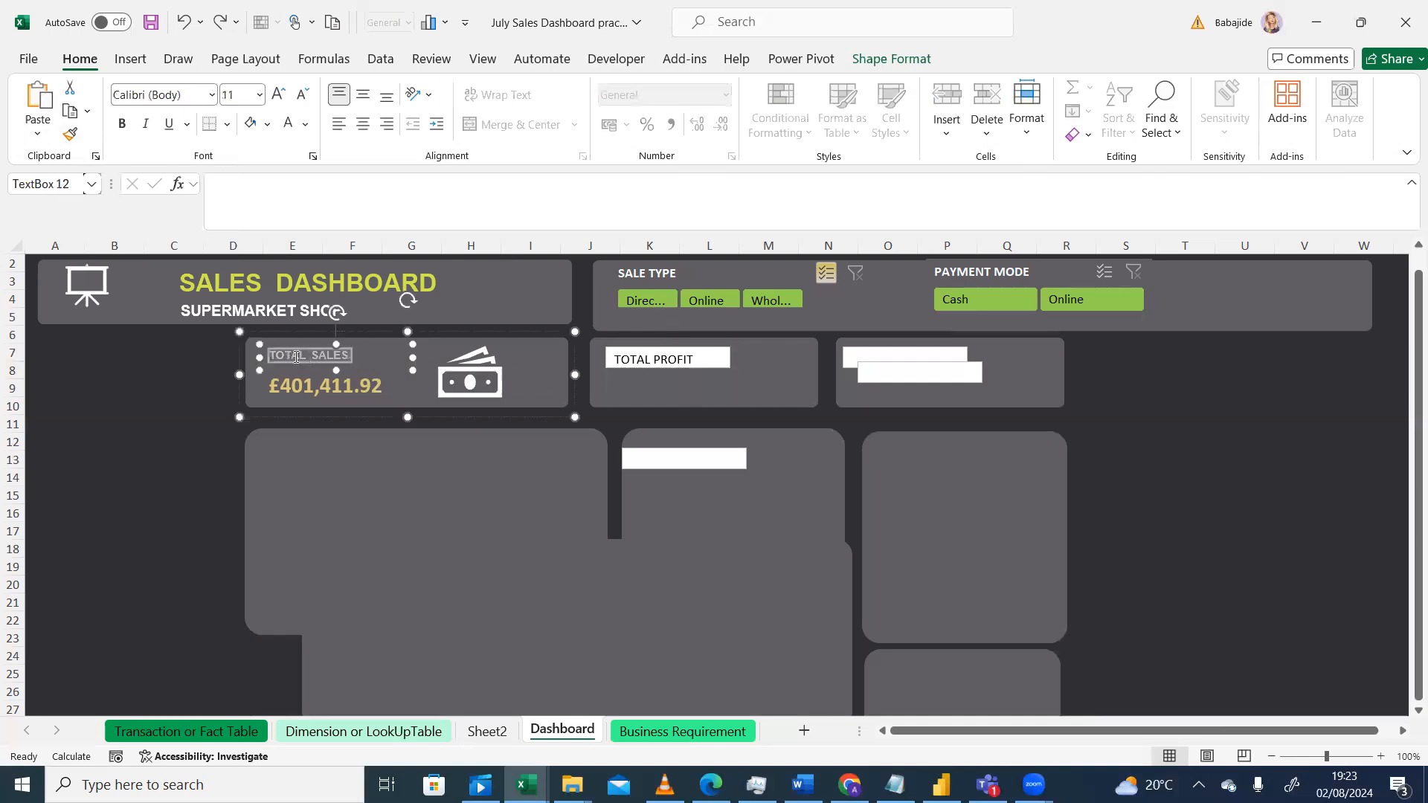
pyautogui.click(69, 134)
pyautogui.moveTo(697, 360); pyautogui.dragTo(635, 369)
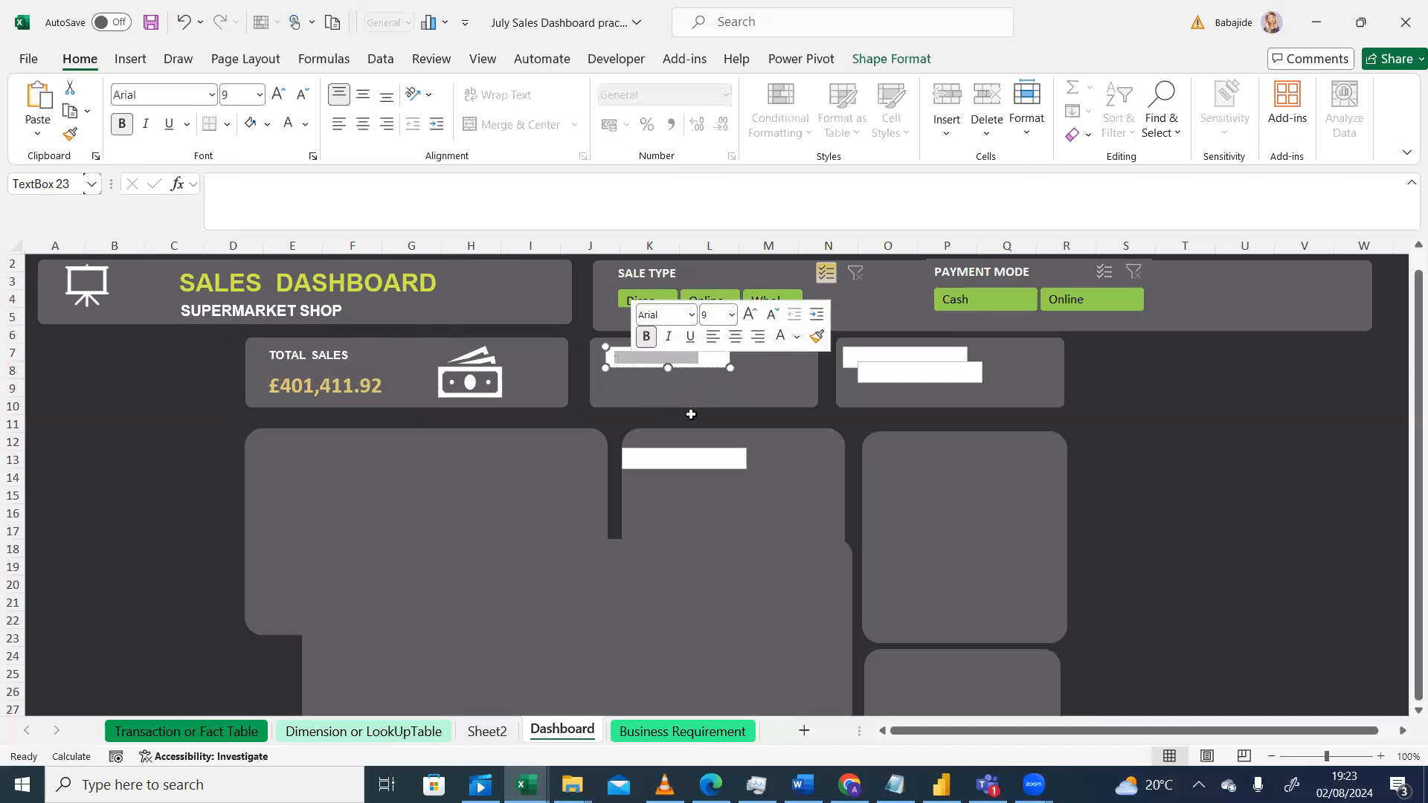
pyautogui.click(719, 407)
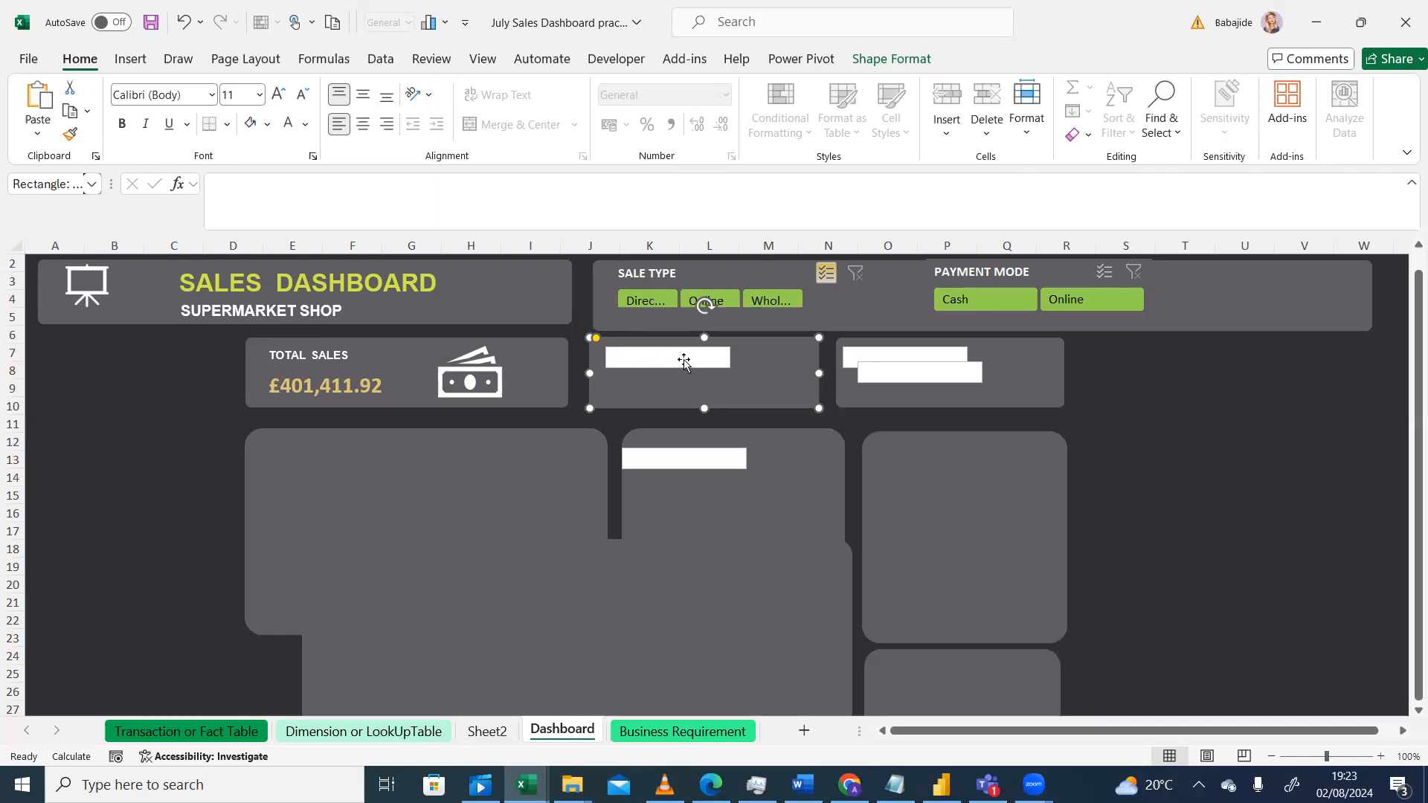
# Step: Set the TOTAL PROFIT text box's shape fill to No Fill
pyautogui.click(720, 364)
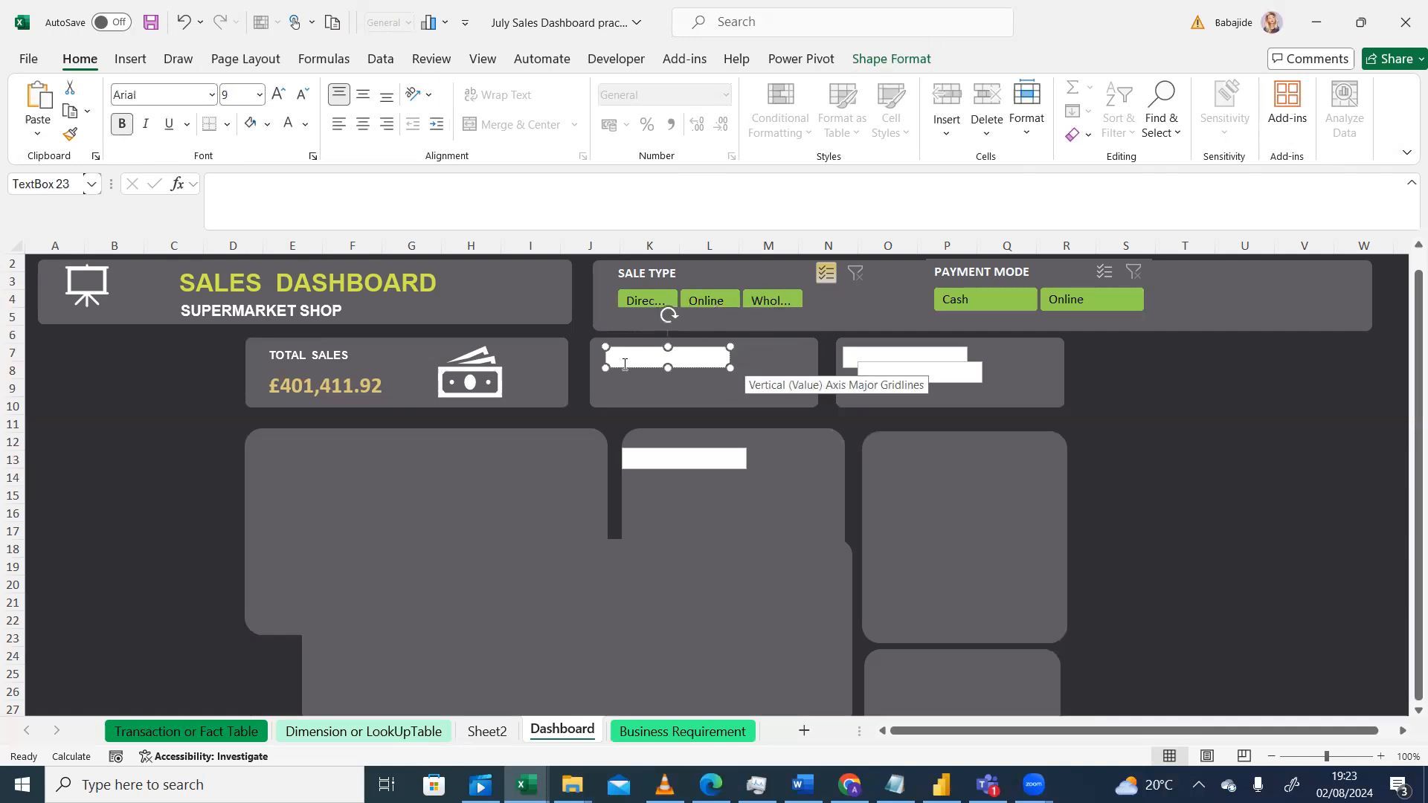
pyautogui.click(886, 59)
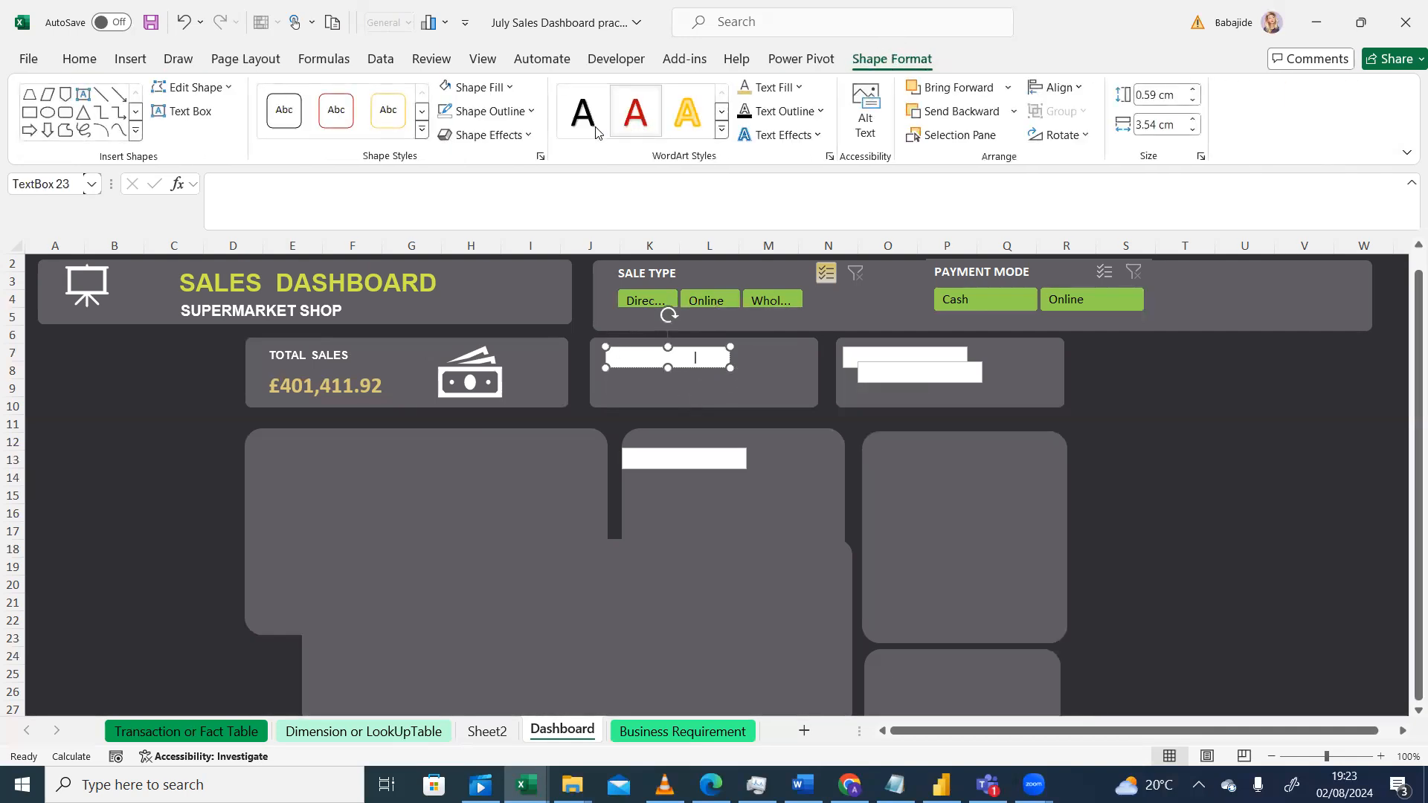
pyautogui.click(532, 113)
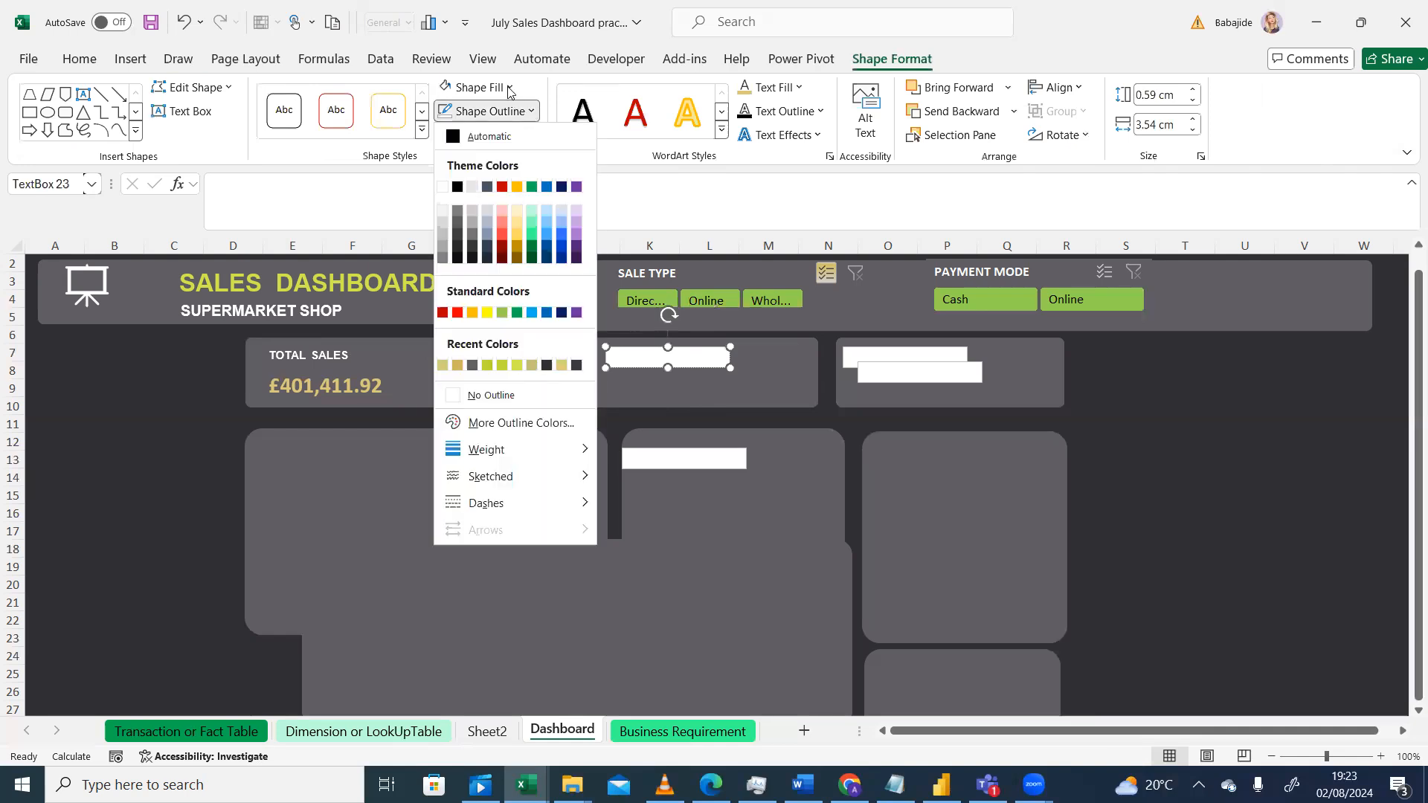
pyautogui.click(510, 89)
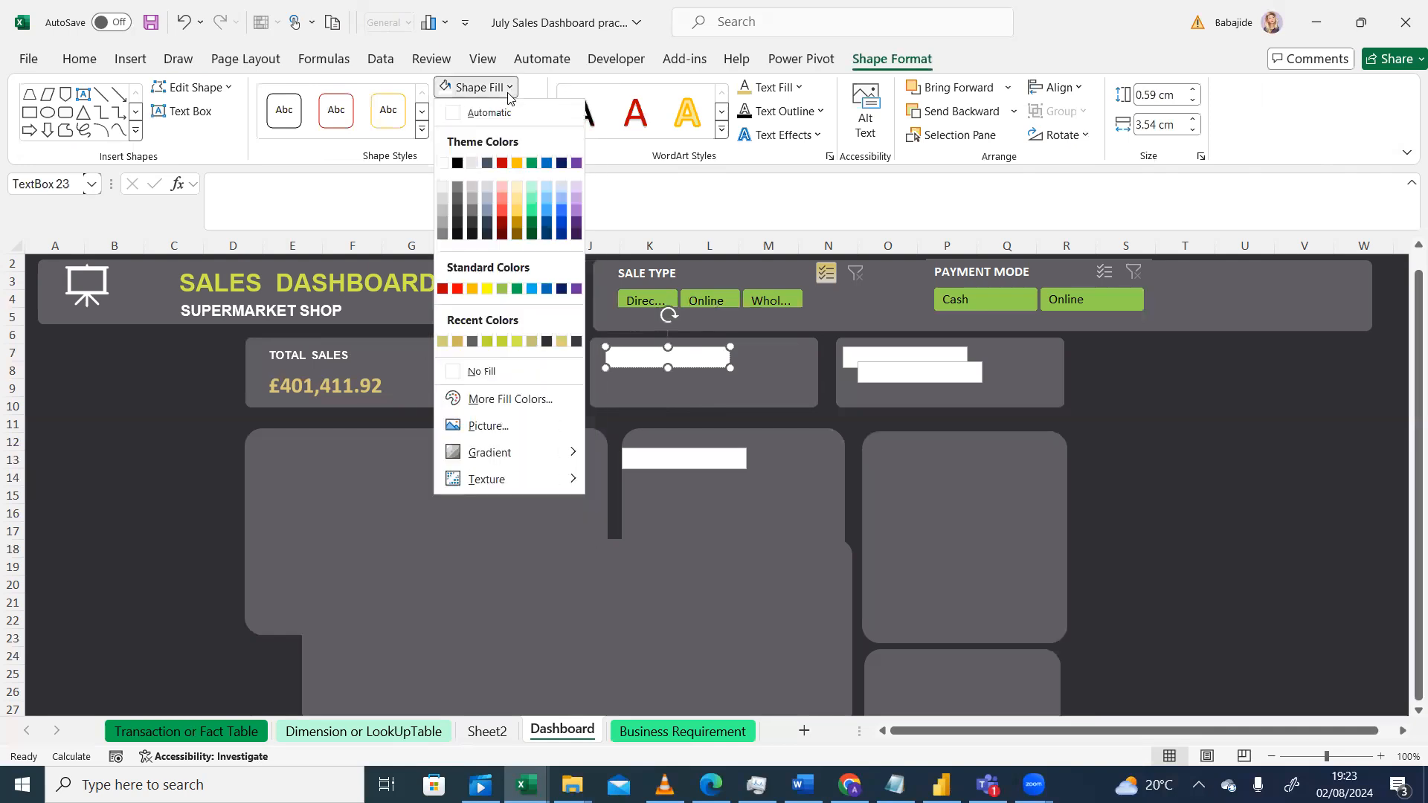
pyautogui.click(472, 371)
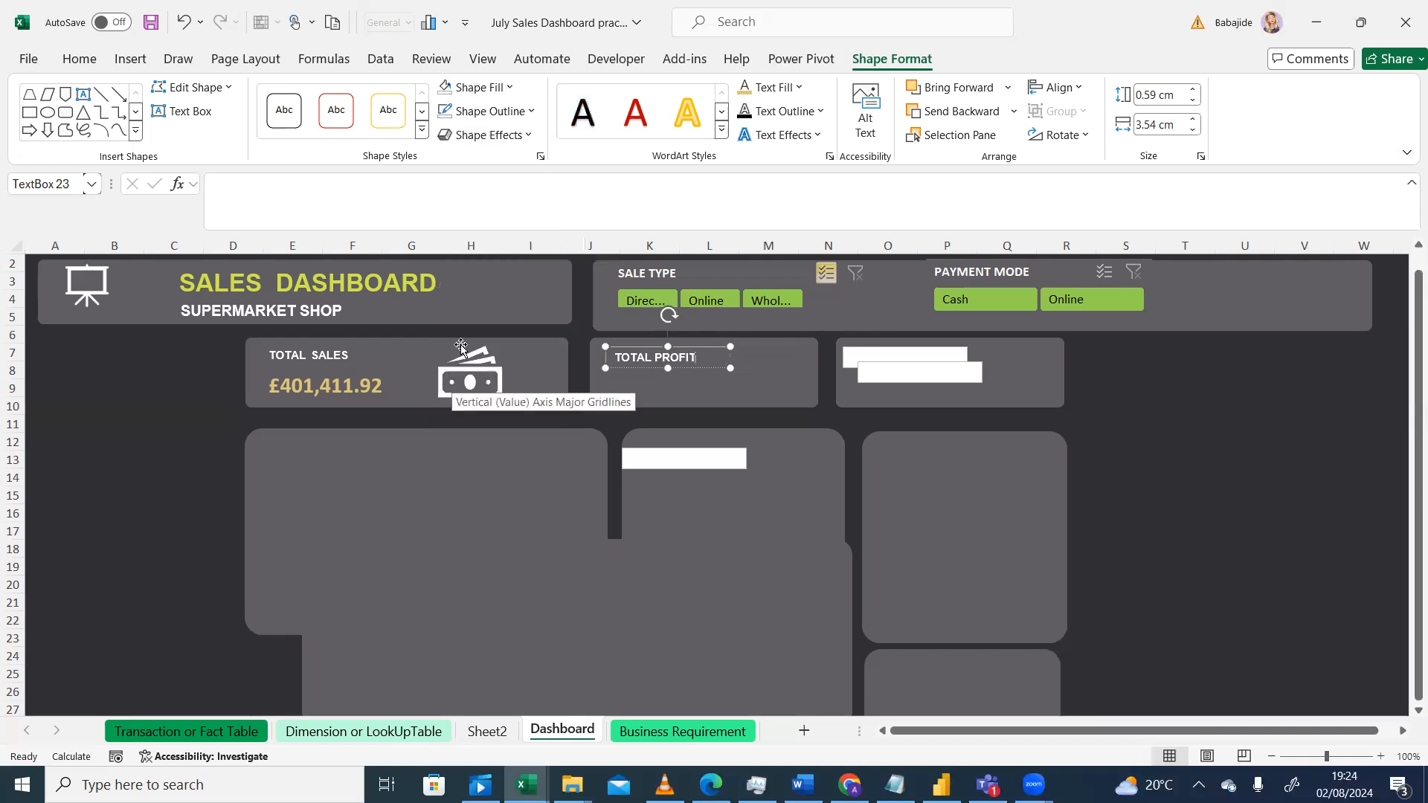
# Step: Remove the outline from the TOTAL PROFIT text box
pyautogui.click(603, 340)
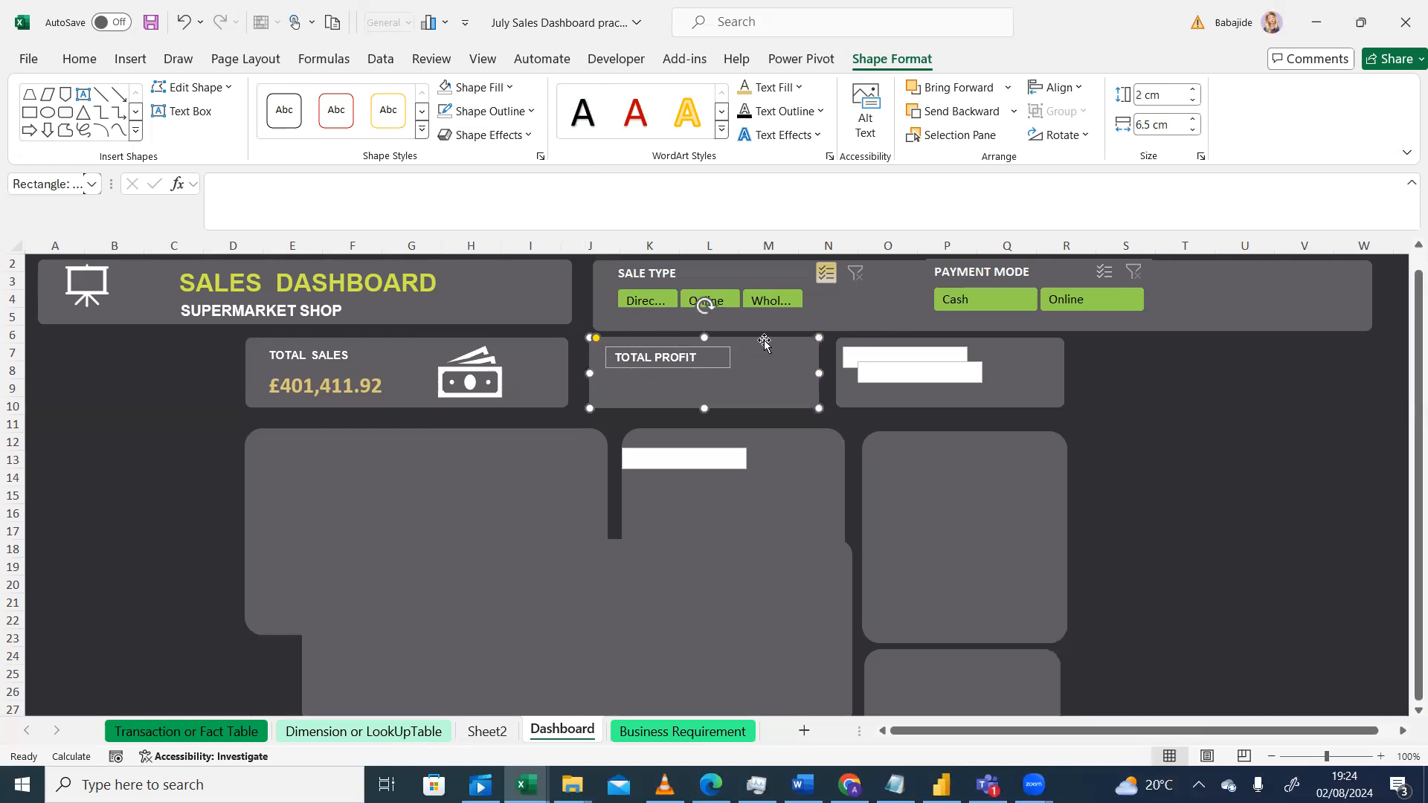
pyautogui.click(709, 361)
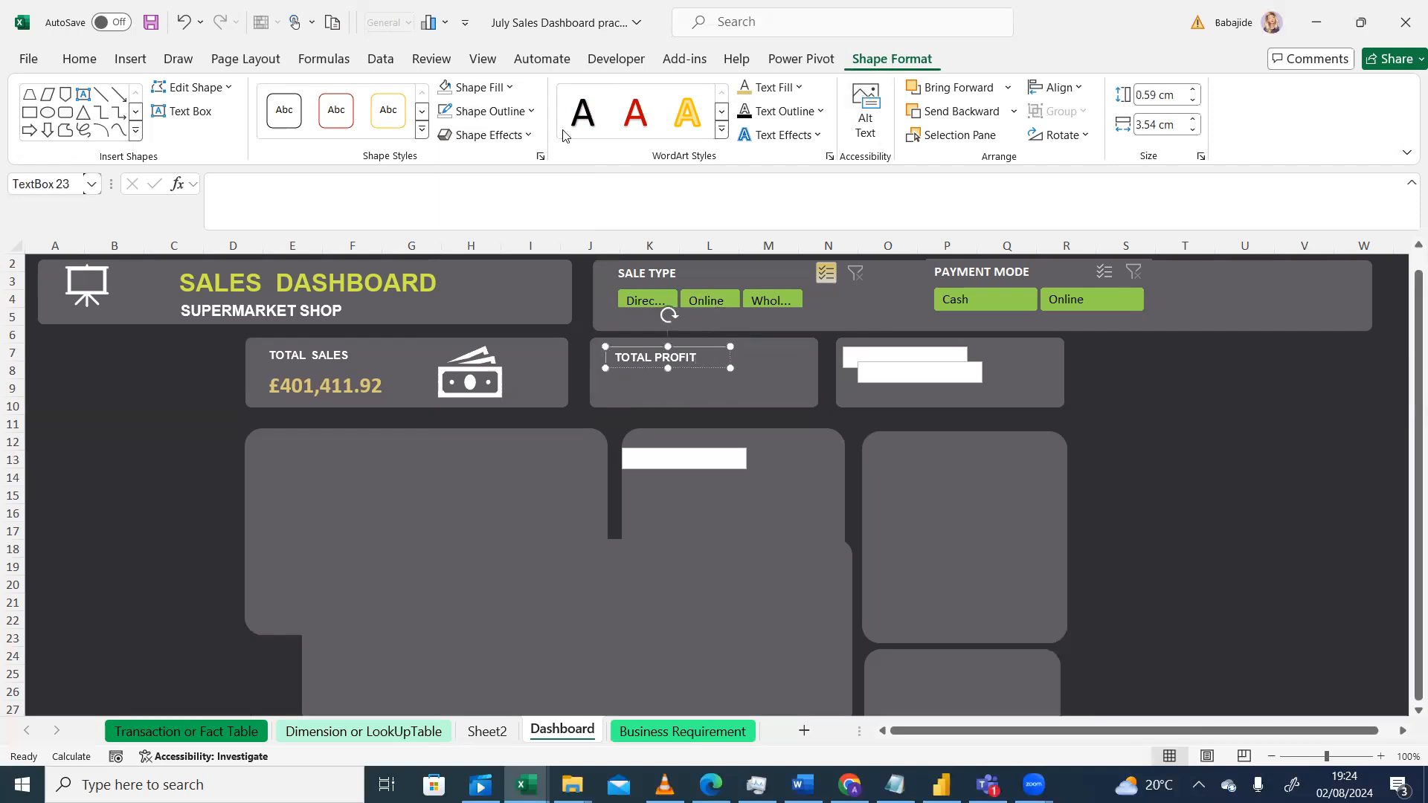
pyautogui.click(532, 113)
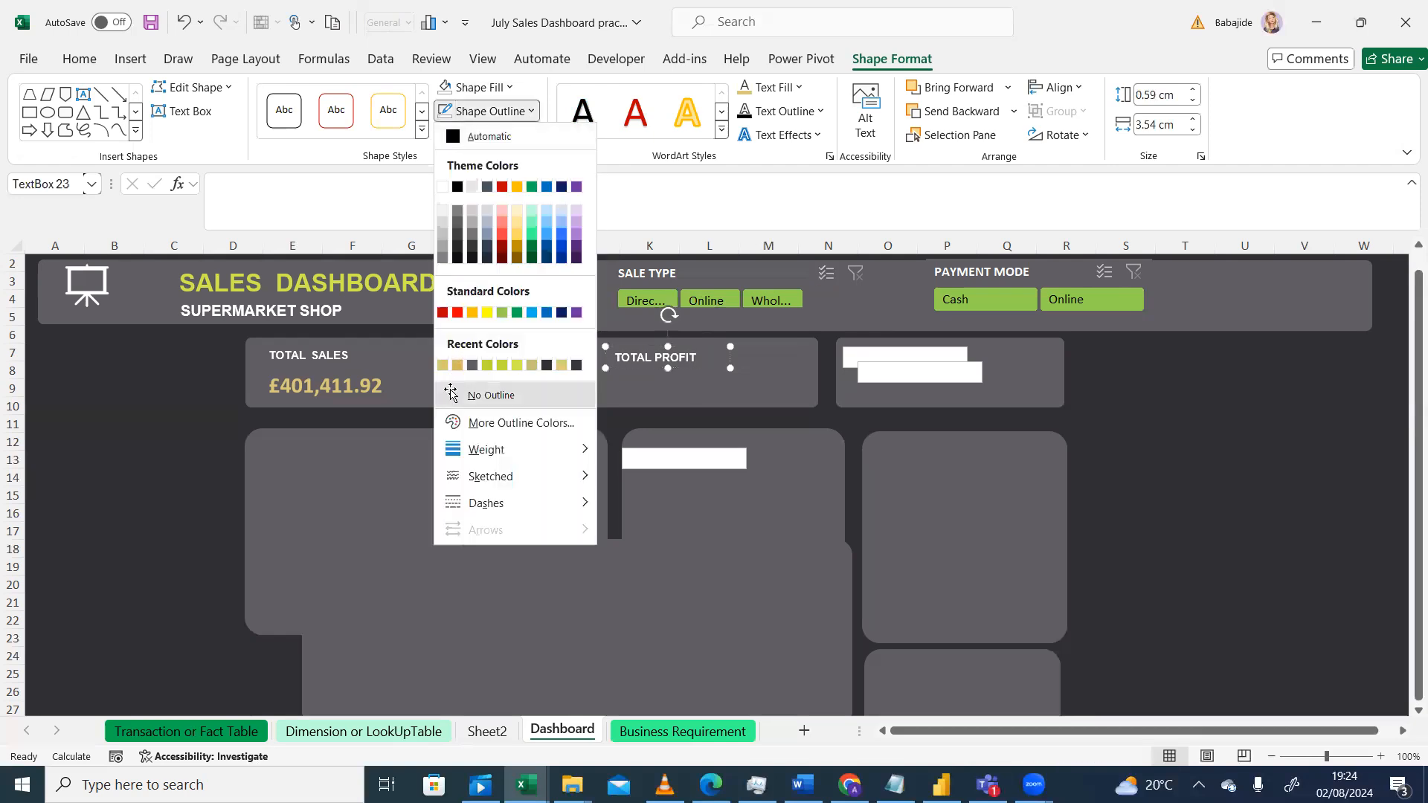
pyautogui.click(451, 395)
# Step: Move the white text box from the central chart panel into the second card, just below the TOTAL PROFIT label
pyautogui.click(737, 546)
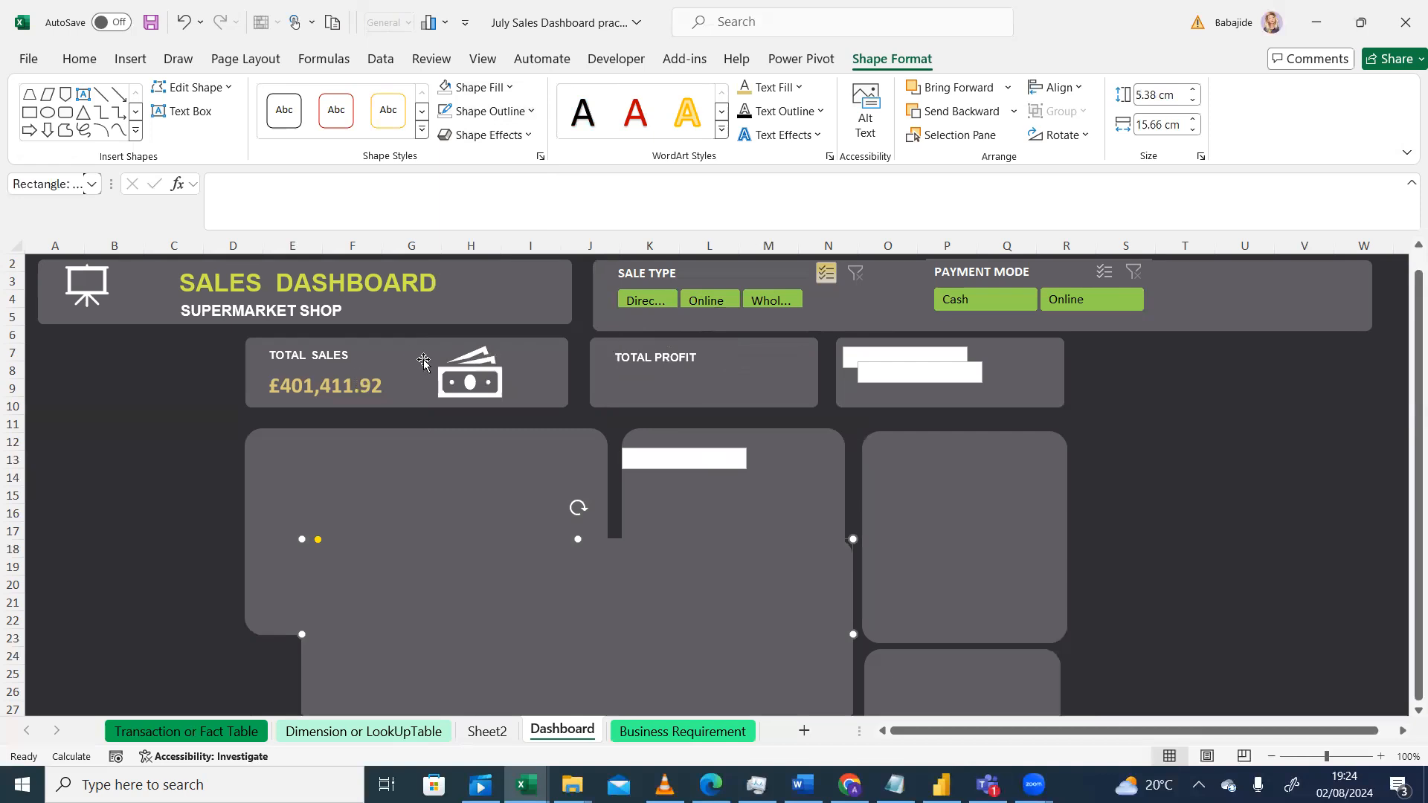
pyautogui.click(660, 391)
pyautogui.click(718, 504)
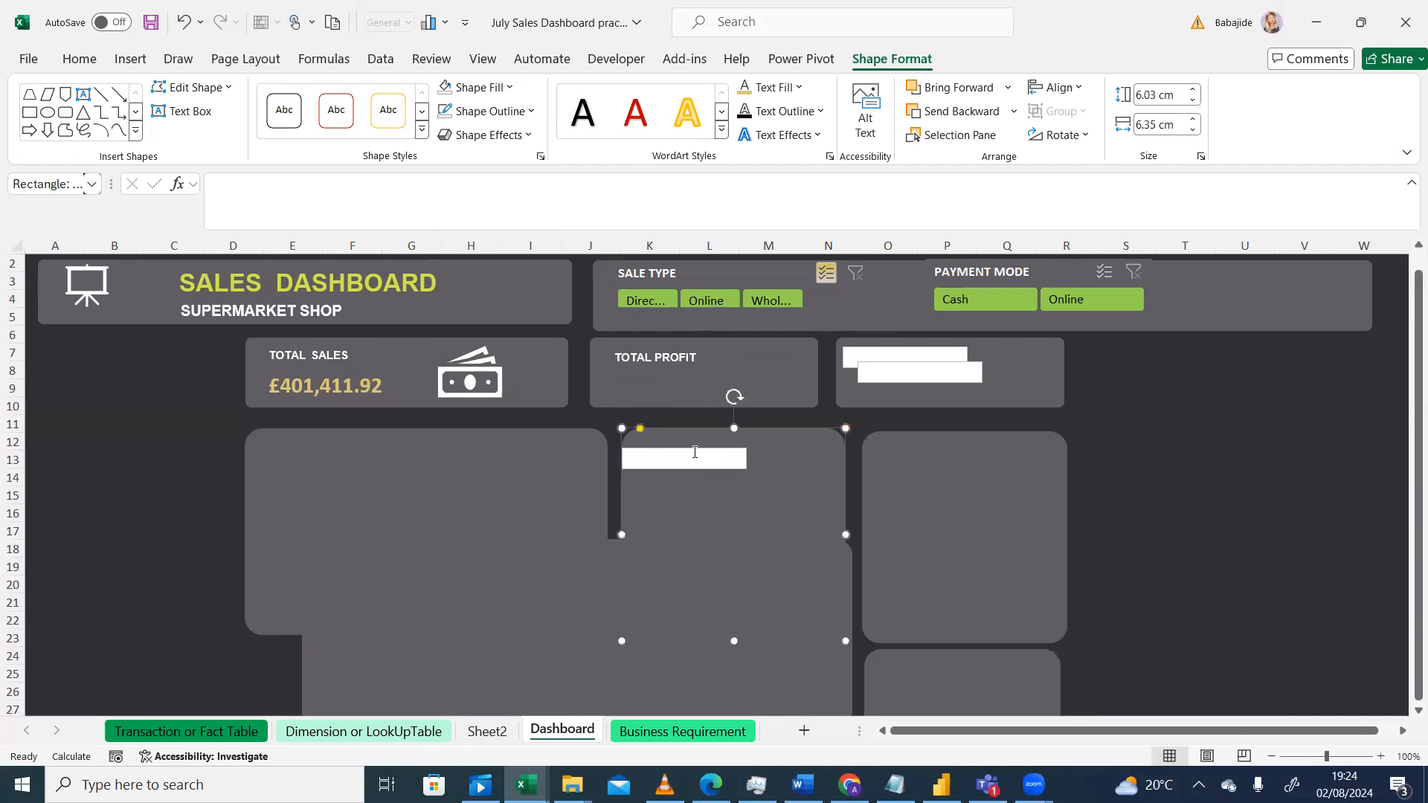
pyautogui.click(724, 460)
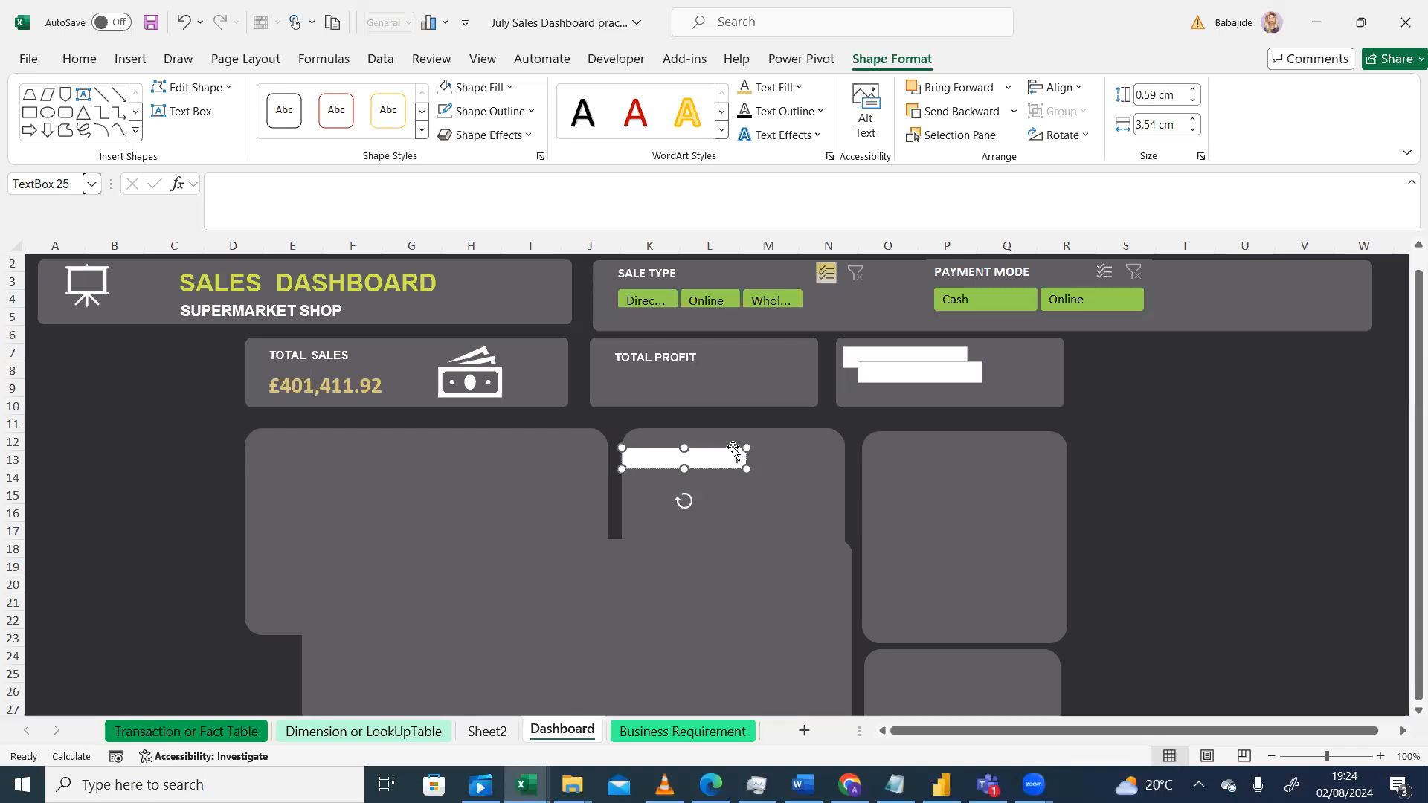
pyautogui.moveTo(733, 450); pyautogui.dragTo(716, 387)
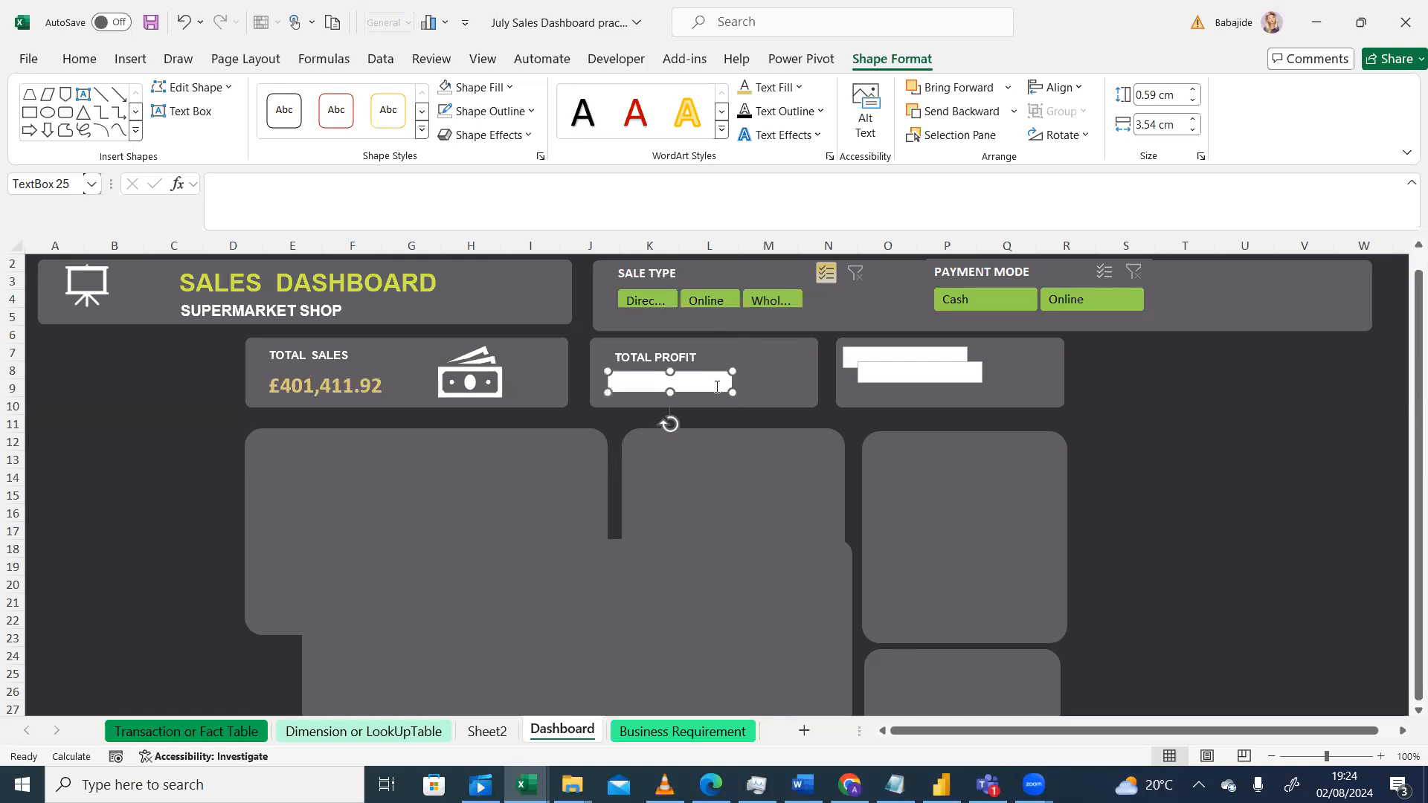
pyautogui.click(666, 500)
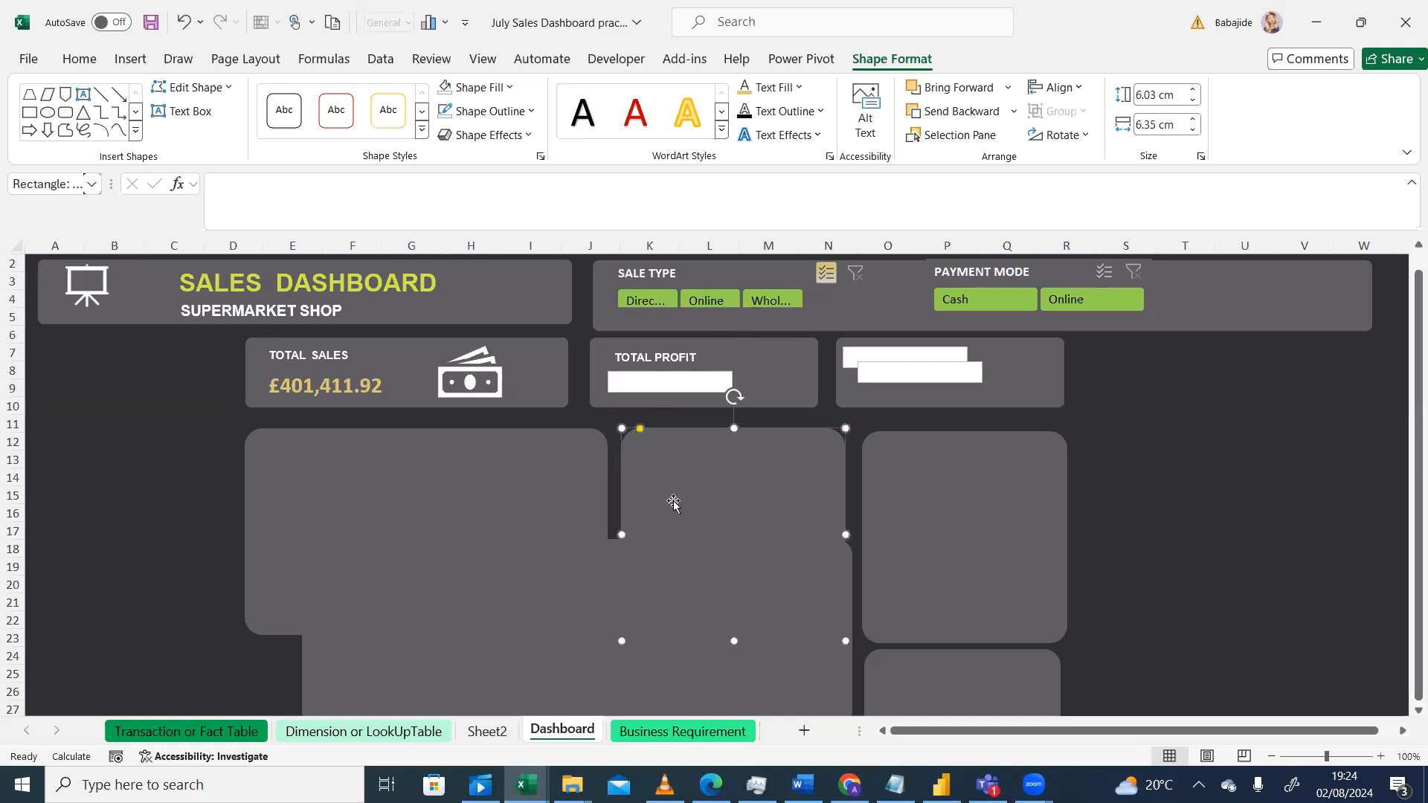
pyautogui.click(663, 385)
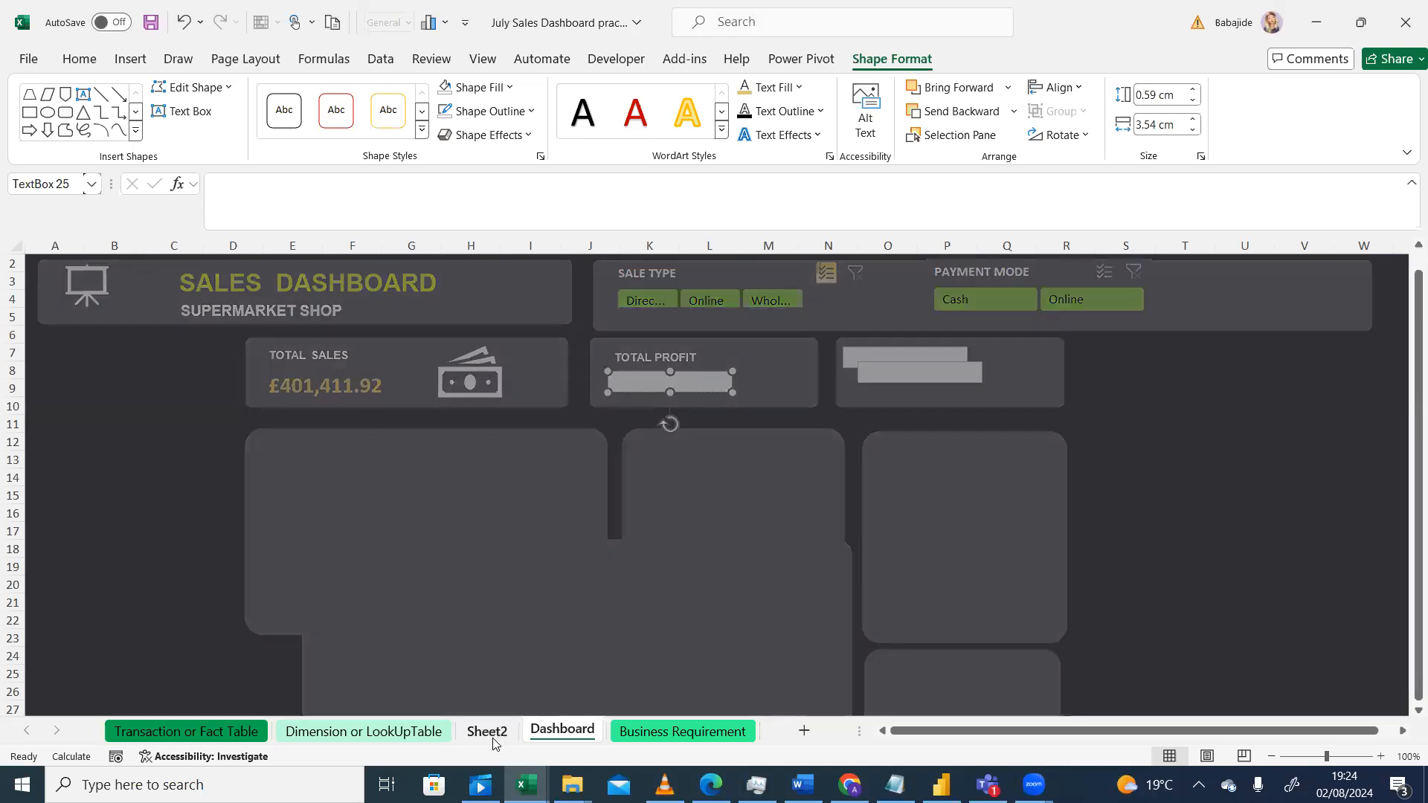
# Step: Widen column BM on Sheet2, which holds the total sales value
pyautogui.click(487, 732)
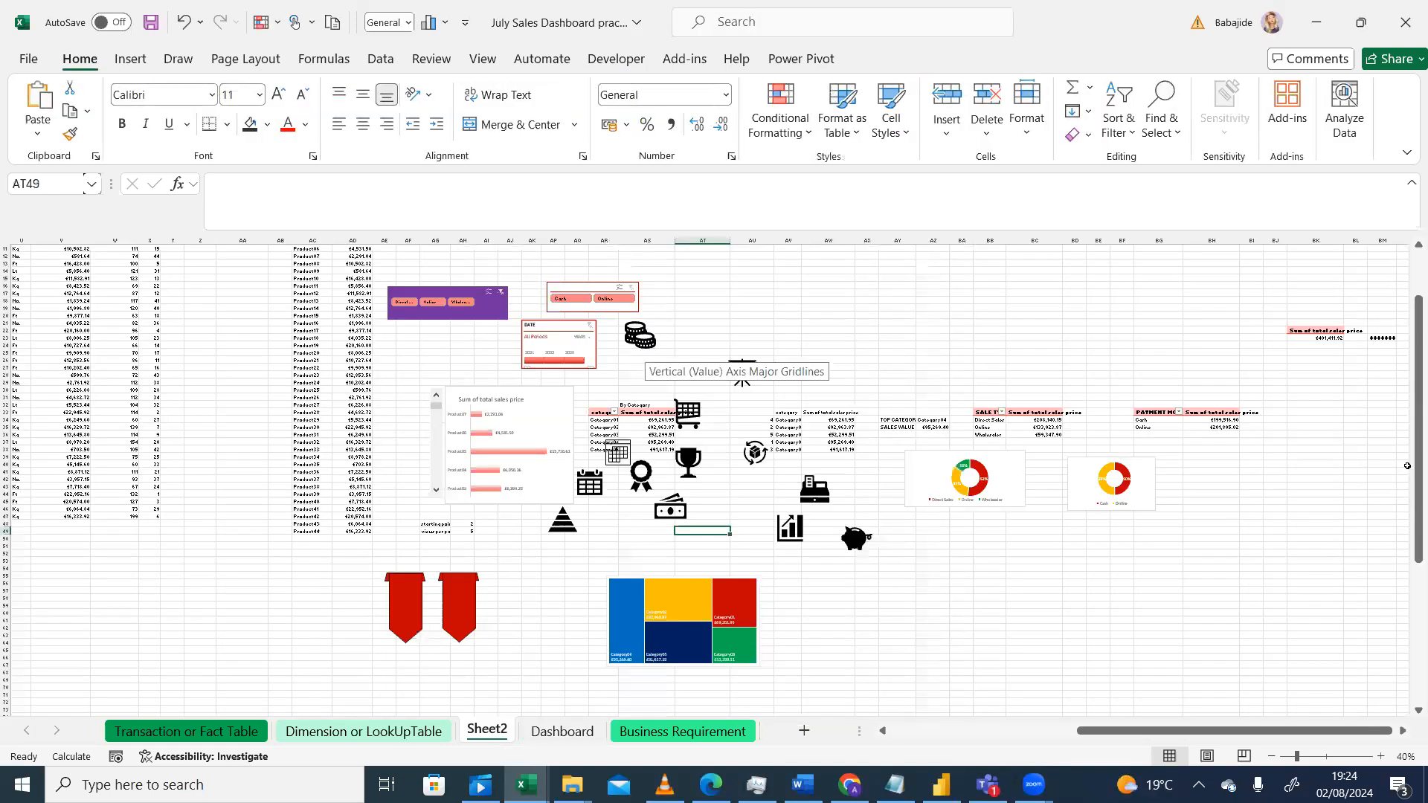
pyautogui.click(565, 739)
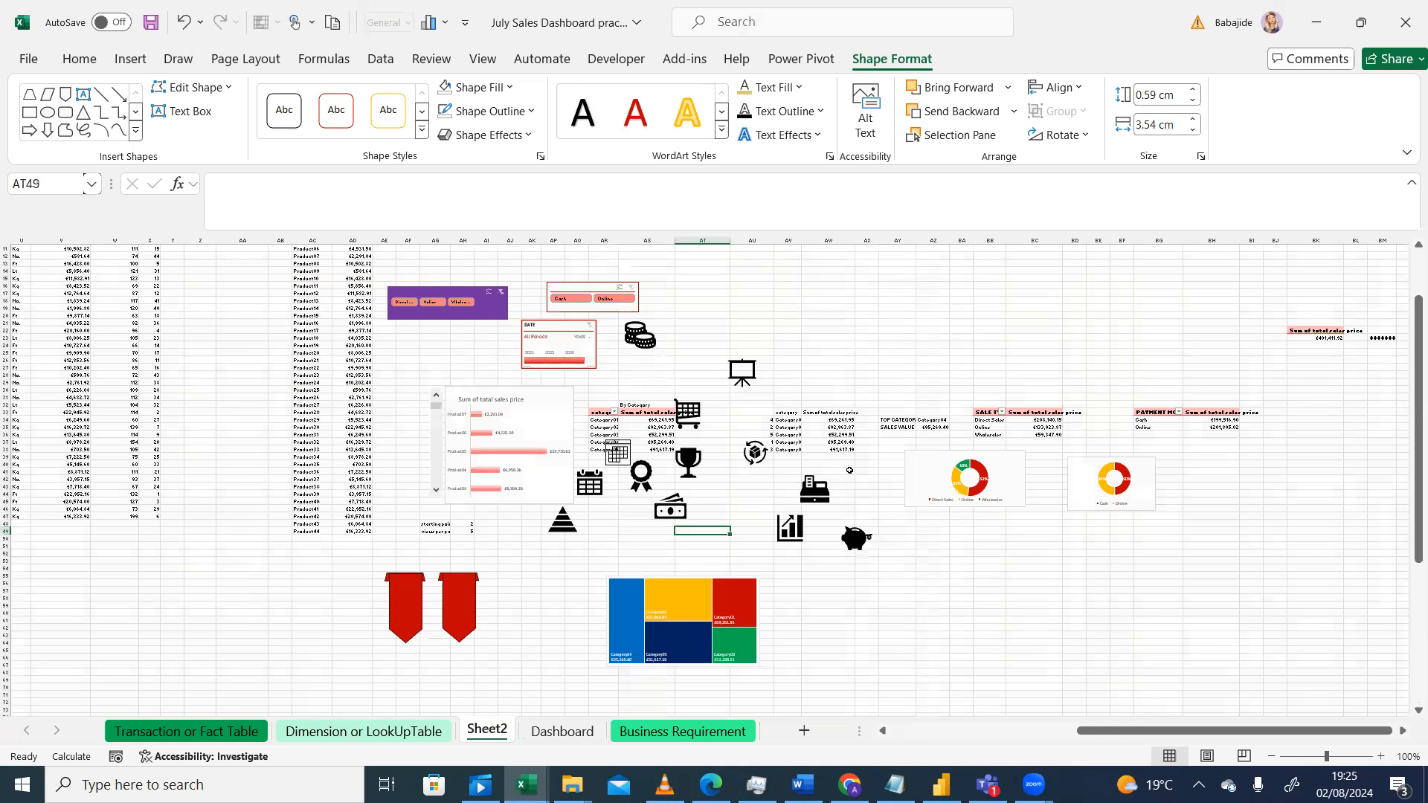
pyautogui.click(487, 732)
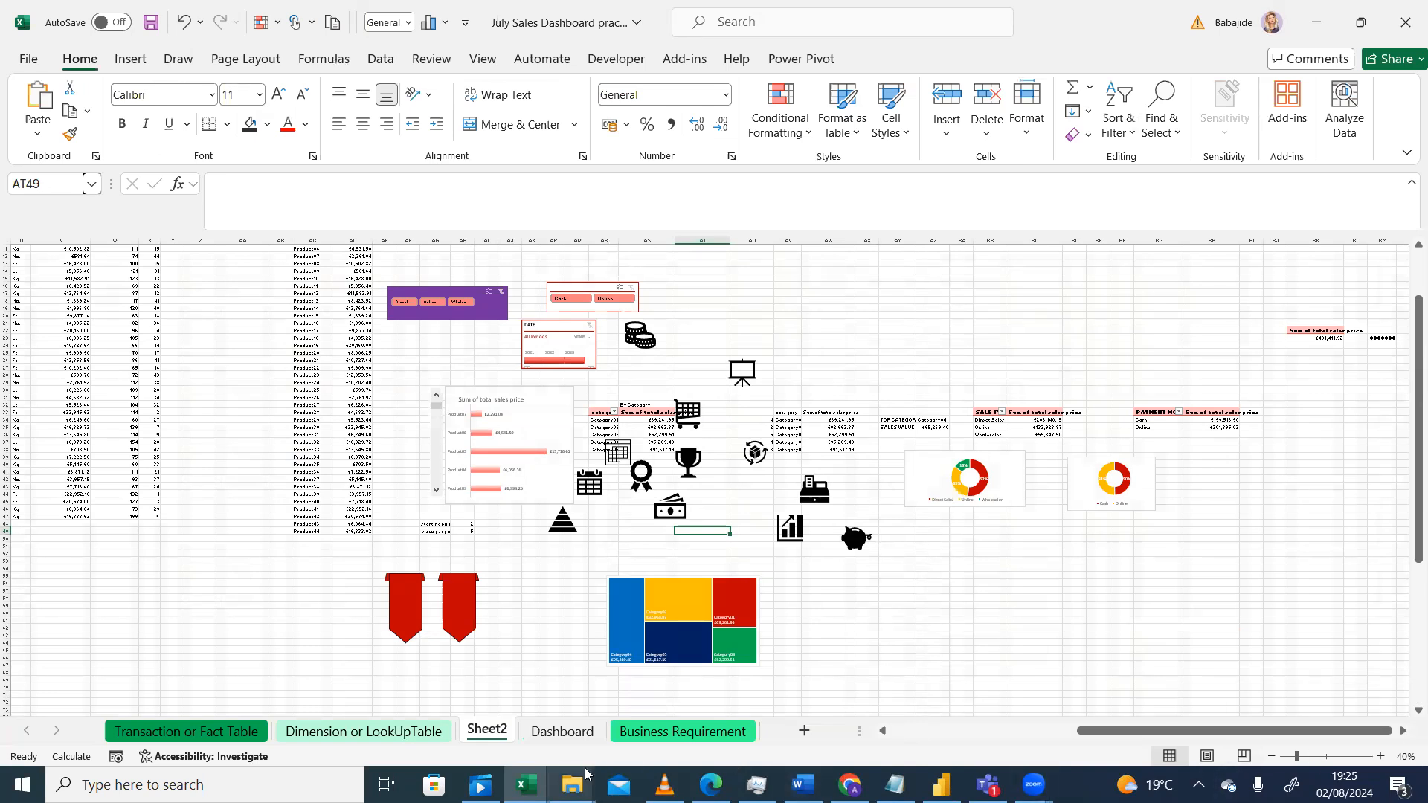
pyautogui.click(1381, 756)
pyautogui.click(1380, 756)
pyautogui.click(1380, 756)
pyautogui.moveTo(1405, 453)
pyautogui.mouseDown()
pyautogui.moveTo(1408, 397)
pyautogui.moveTo(1407, 442)
pyautogui.mouseUp()
pyautogui.moveTo(1188, 732); pyautogui.dragTo(1334, 732)
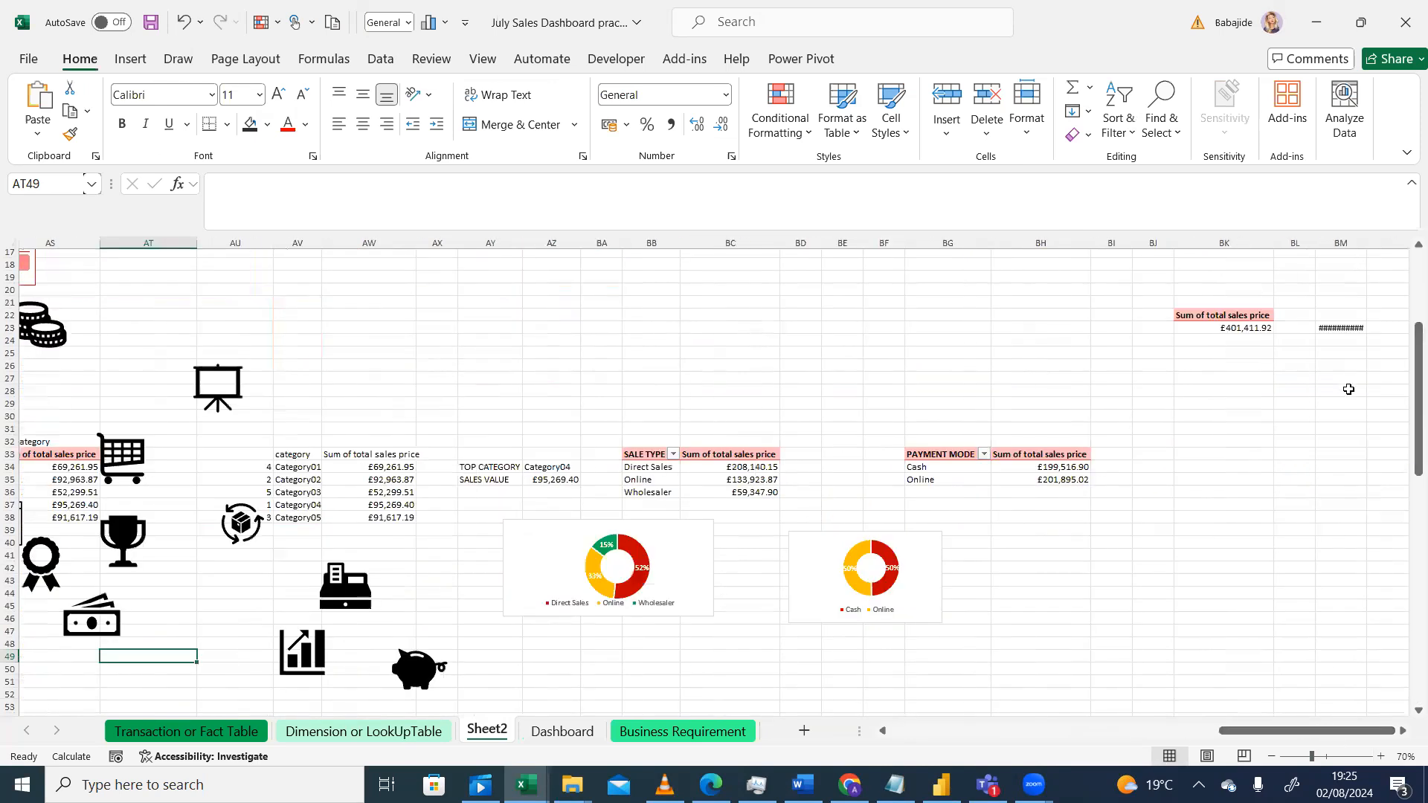
pyautogui.moveTo(1315, 244); pyautogui.dragTo(1366, 258)
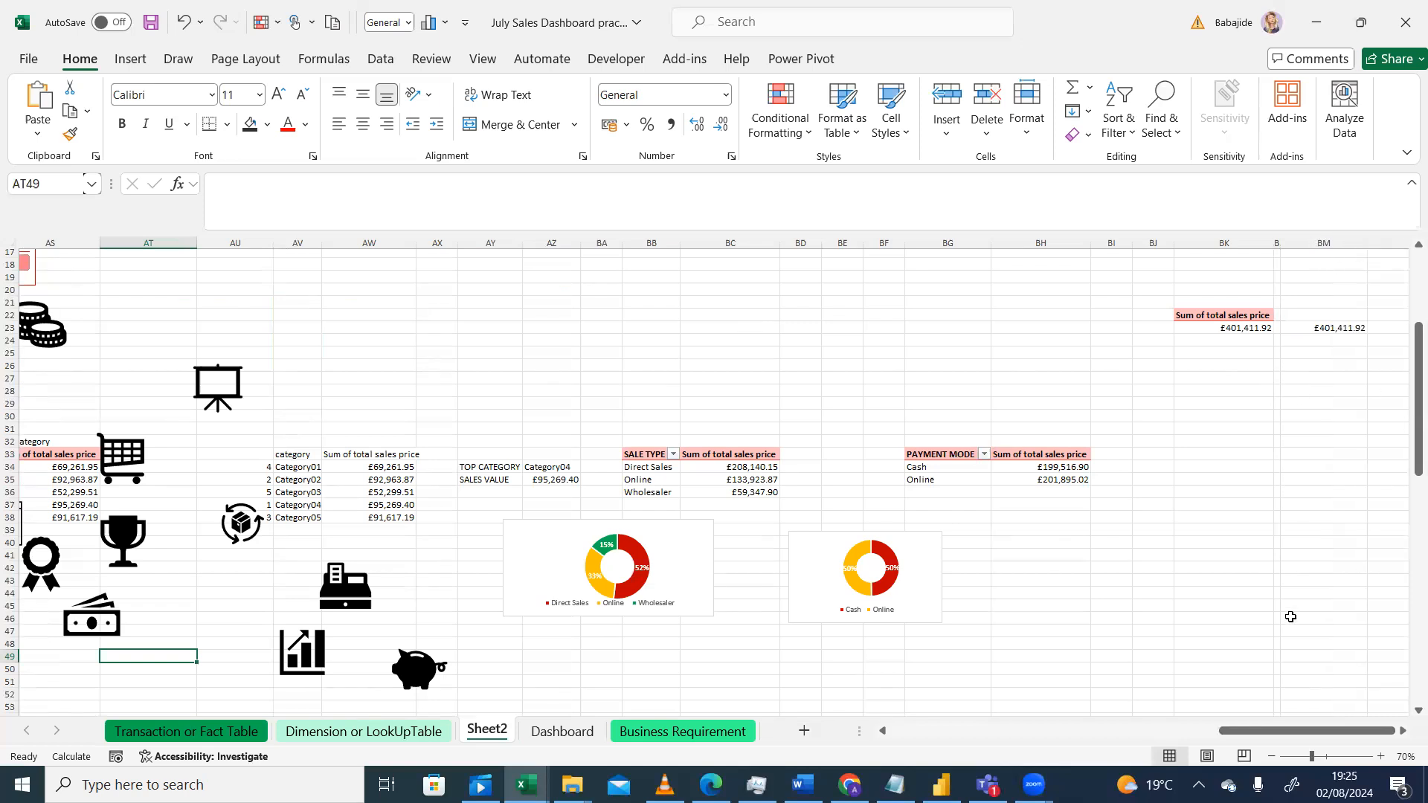
# Step: Copy the total sales pivot table in BK22:BK23 and paste it at BK29
pyautogui.moveTo(1308, 725); pyautogui.dragTo(1264, 521)
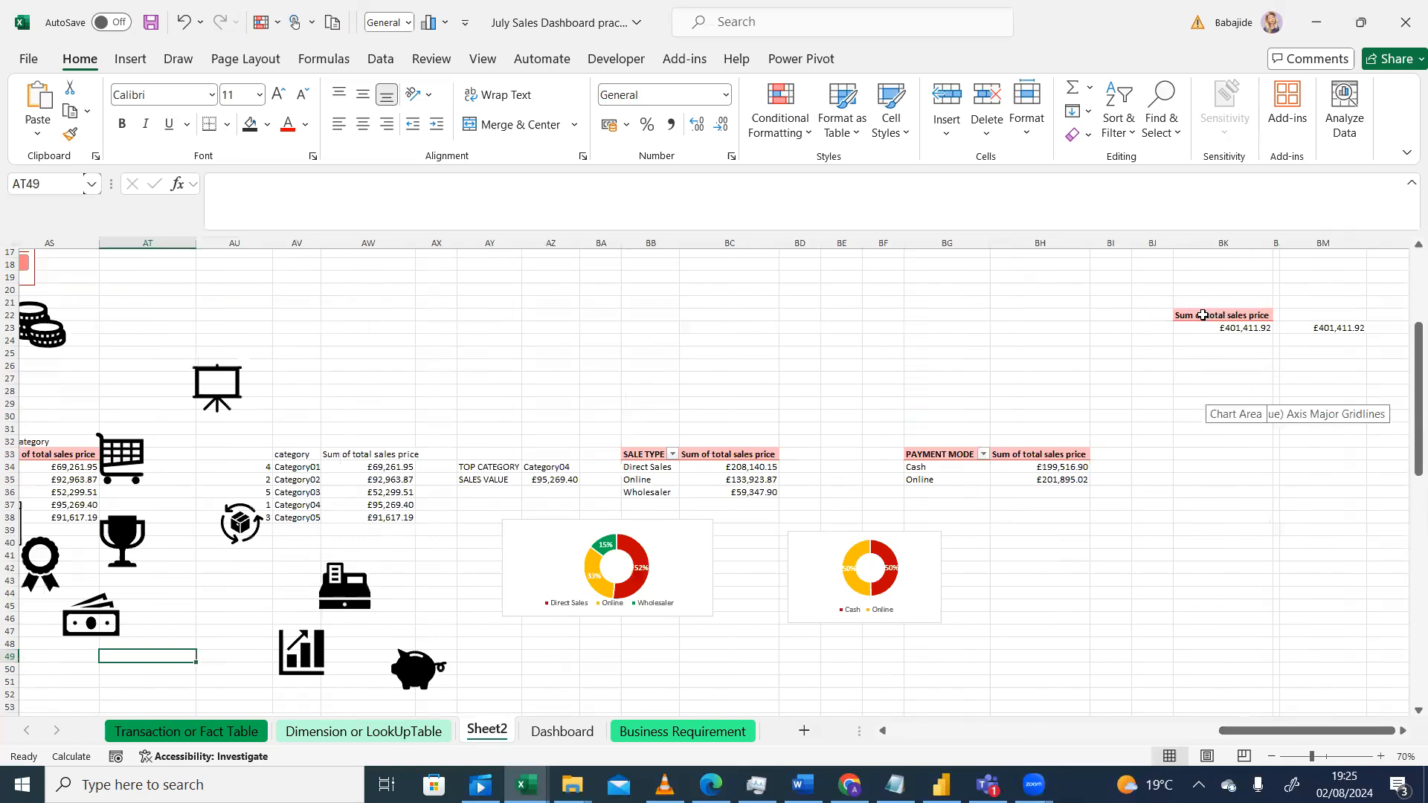
pyautogui.moveTo(1206, 316); pyautogui.dragTo(1216, 332)
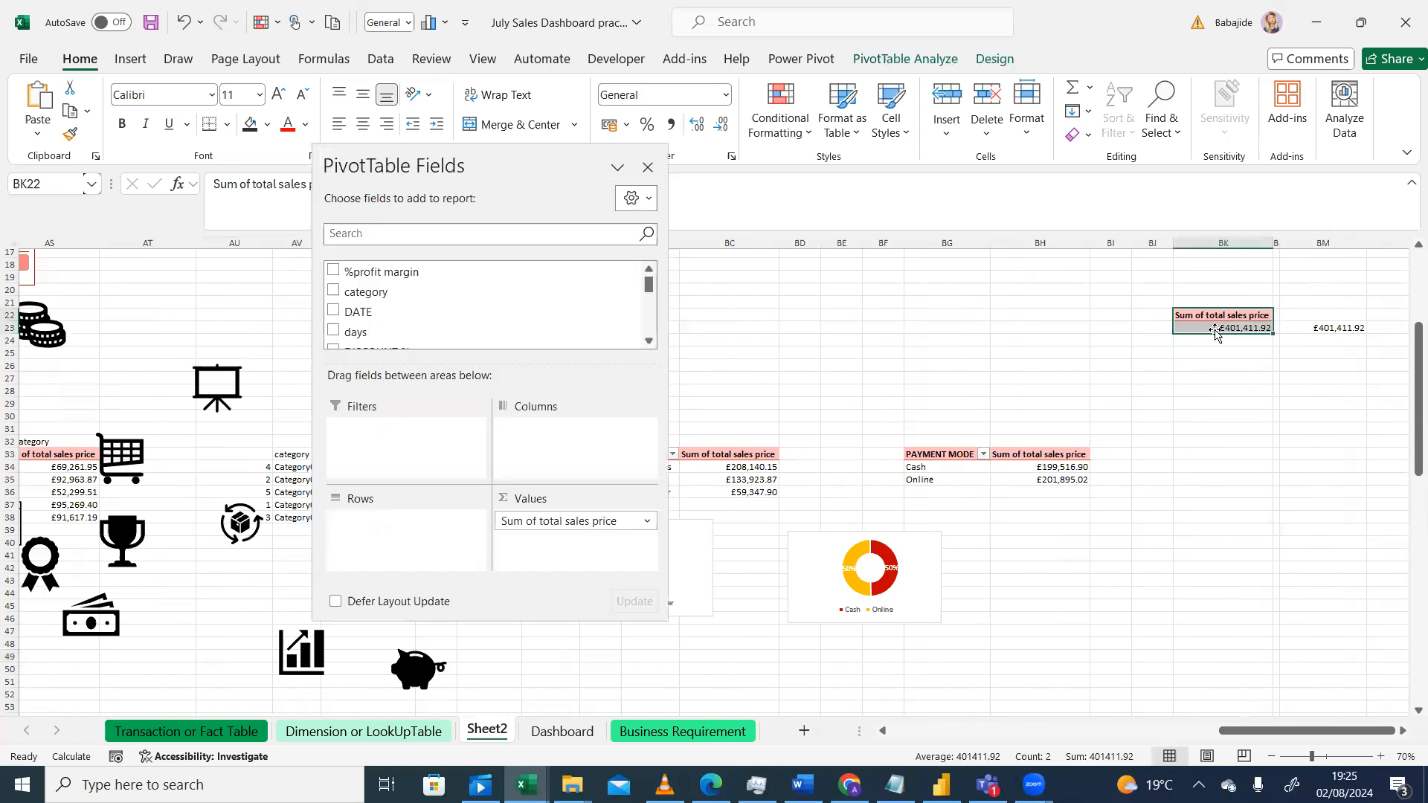
pyautogui.hotkey('ctrl', 'c')
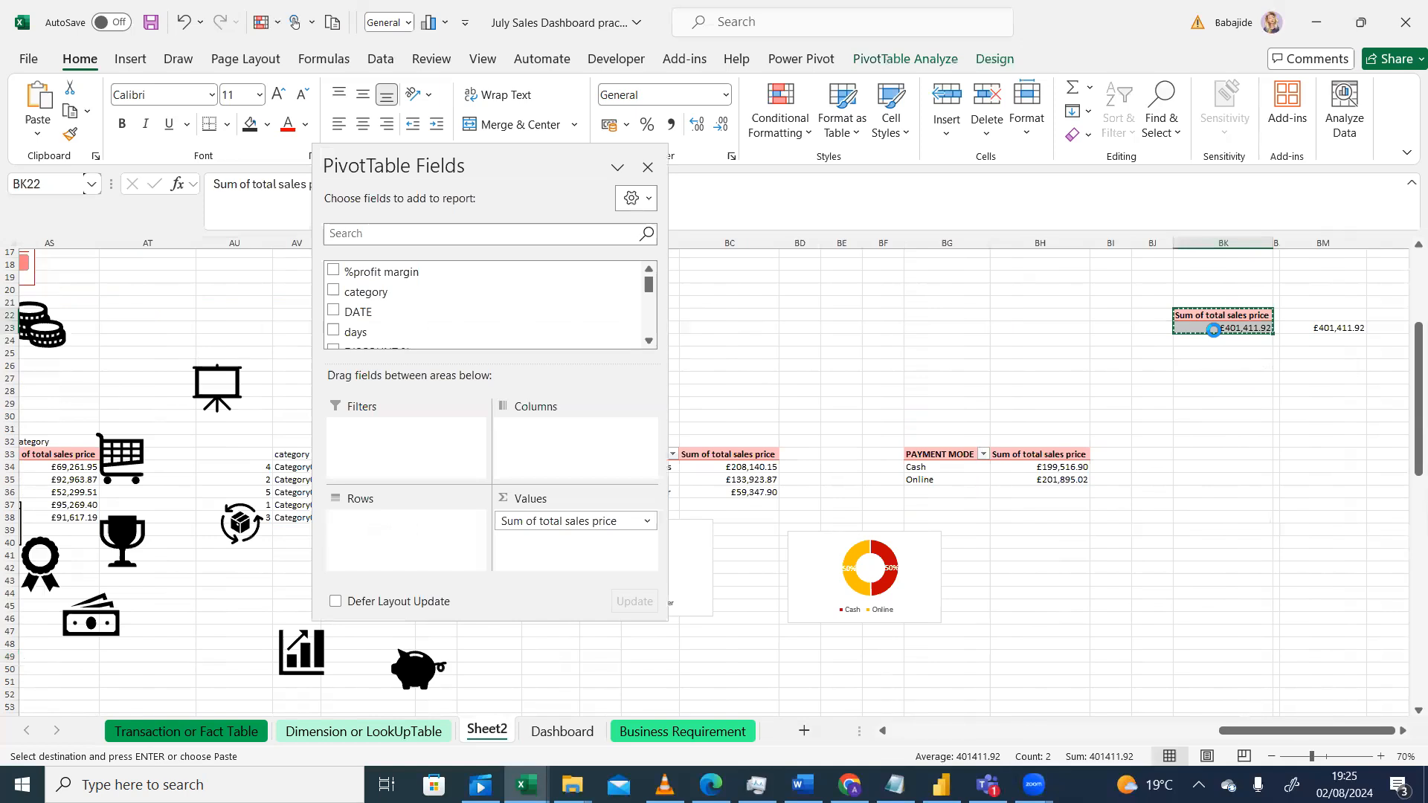
pyautogui.click(1188, 406)
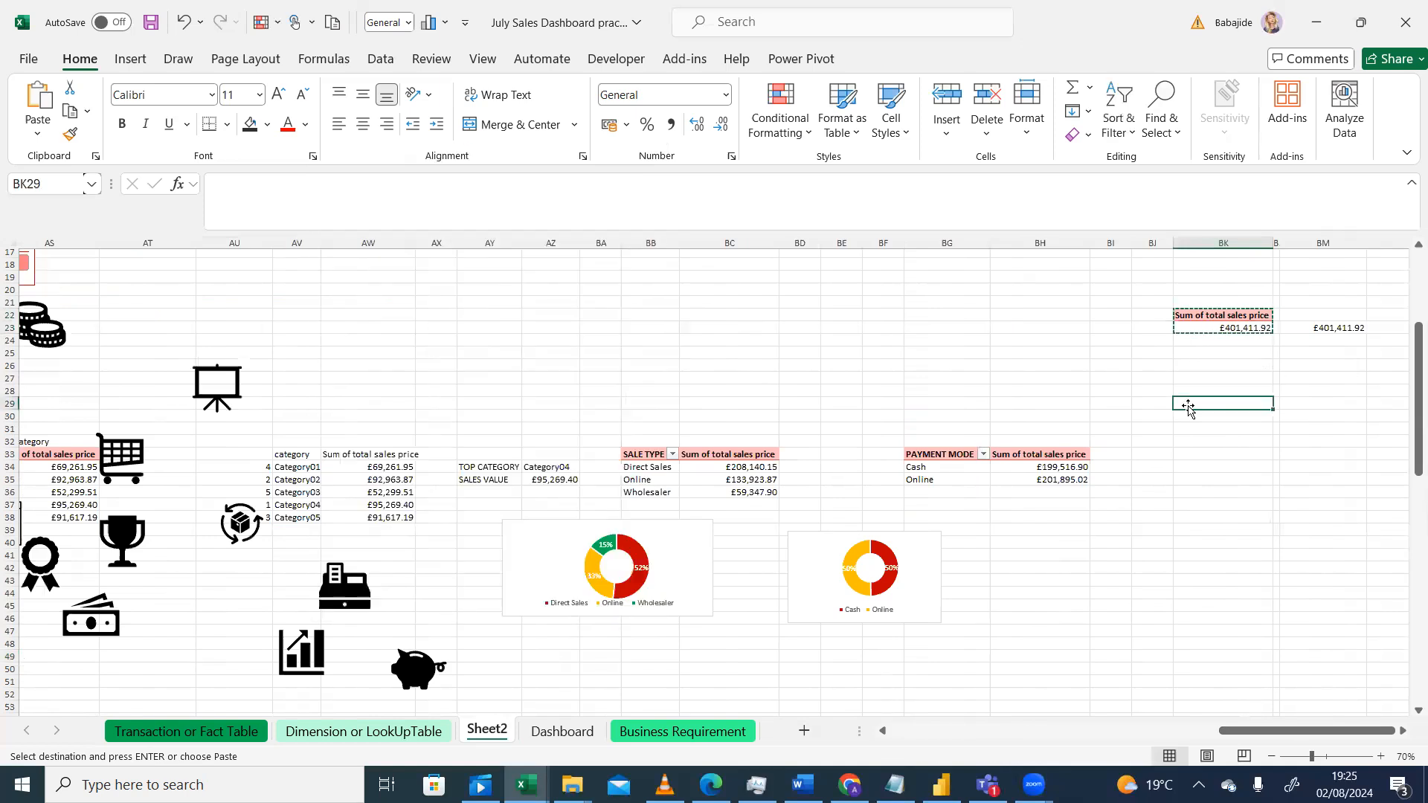
pyautogui.hotkey('ctrl', 'v')
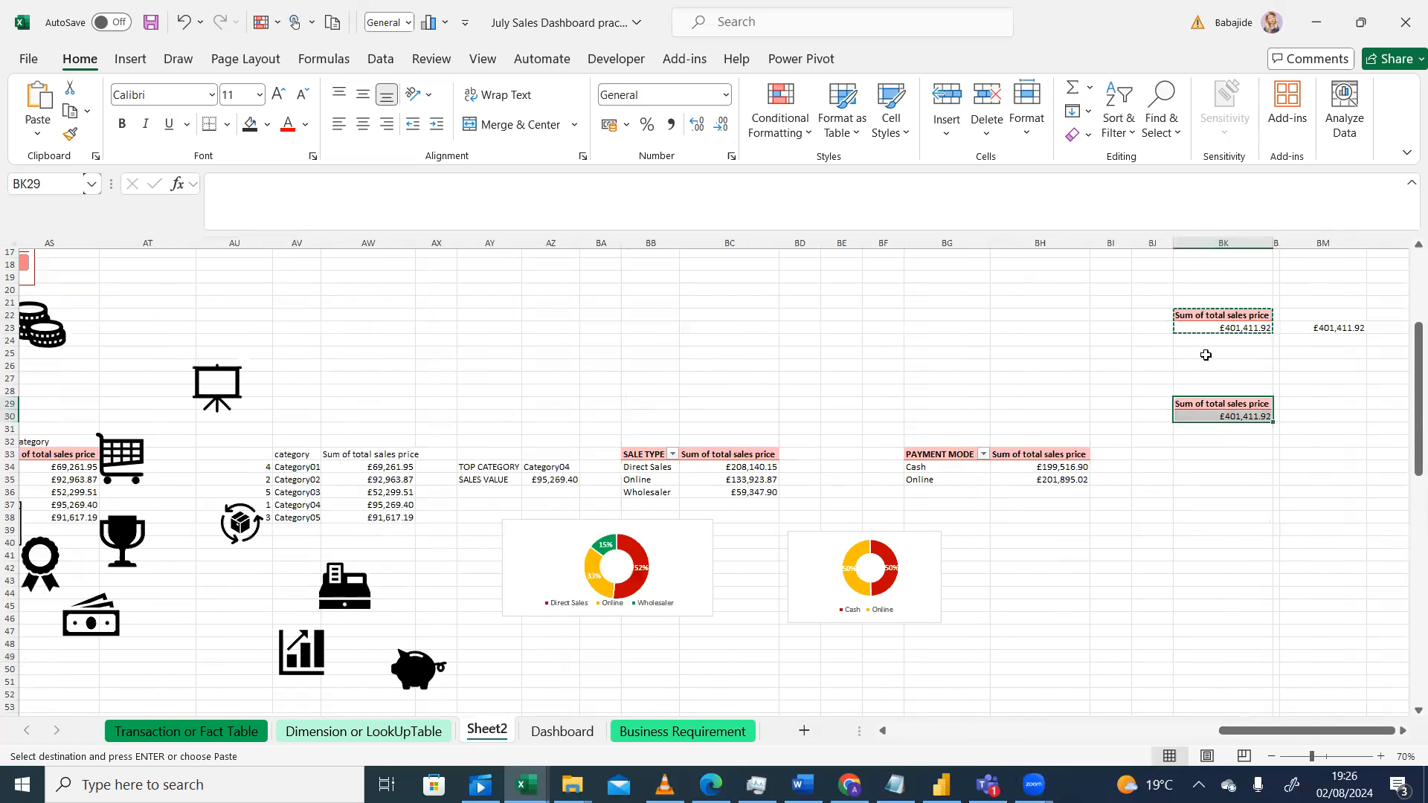
# Step: Replace the value field of the copied pivot table at BK29 with total profit instead of total sales price
pyautogui.click(973, 356)
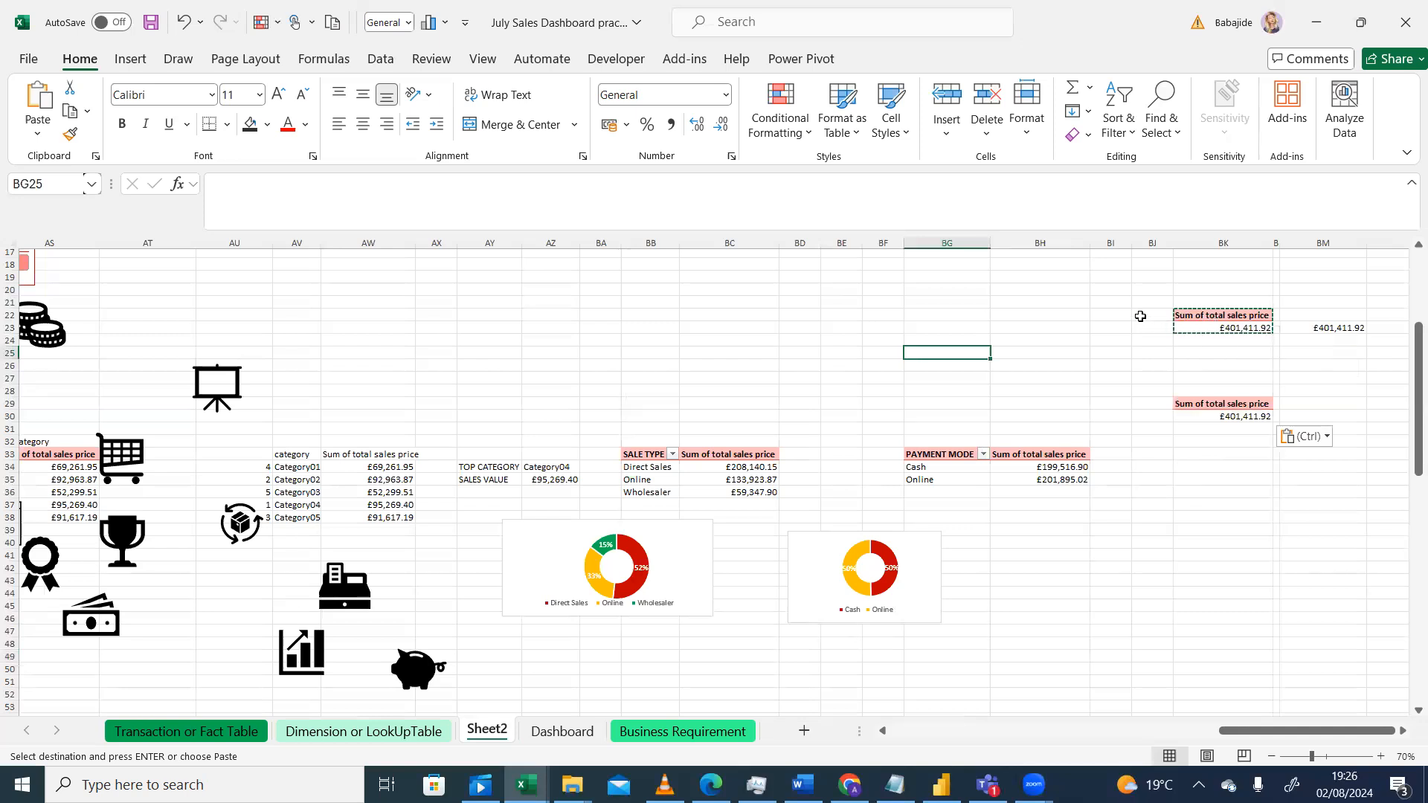
pyautogui.click(1189, 480)
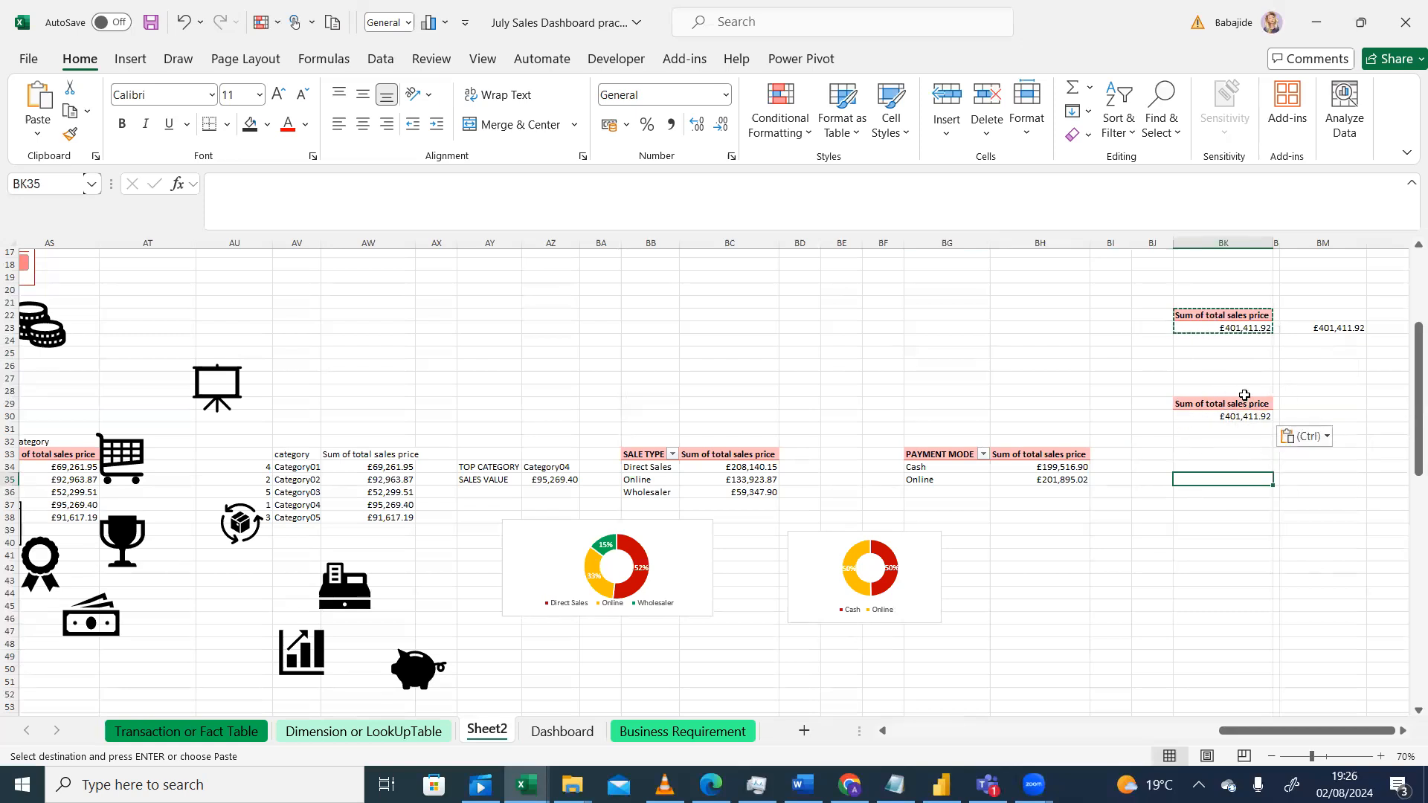
pyautogui.click(1232, 414)
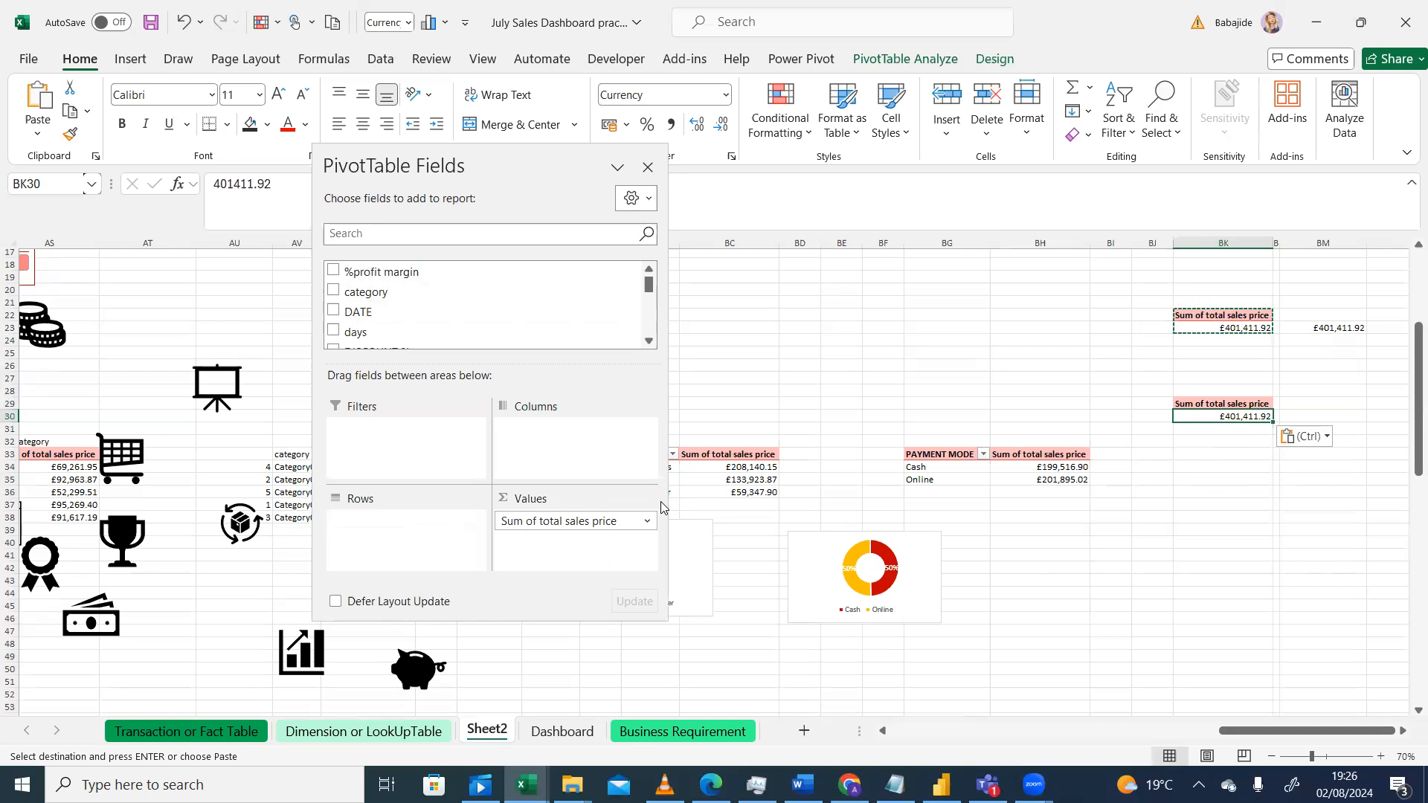
pyautogui.click(1300, 513)
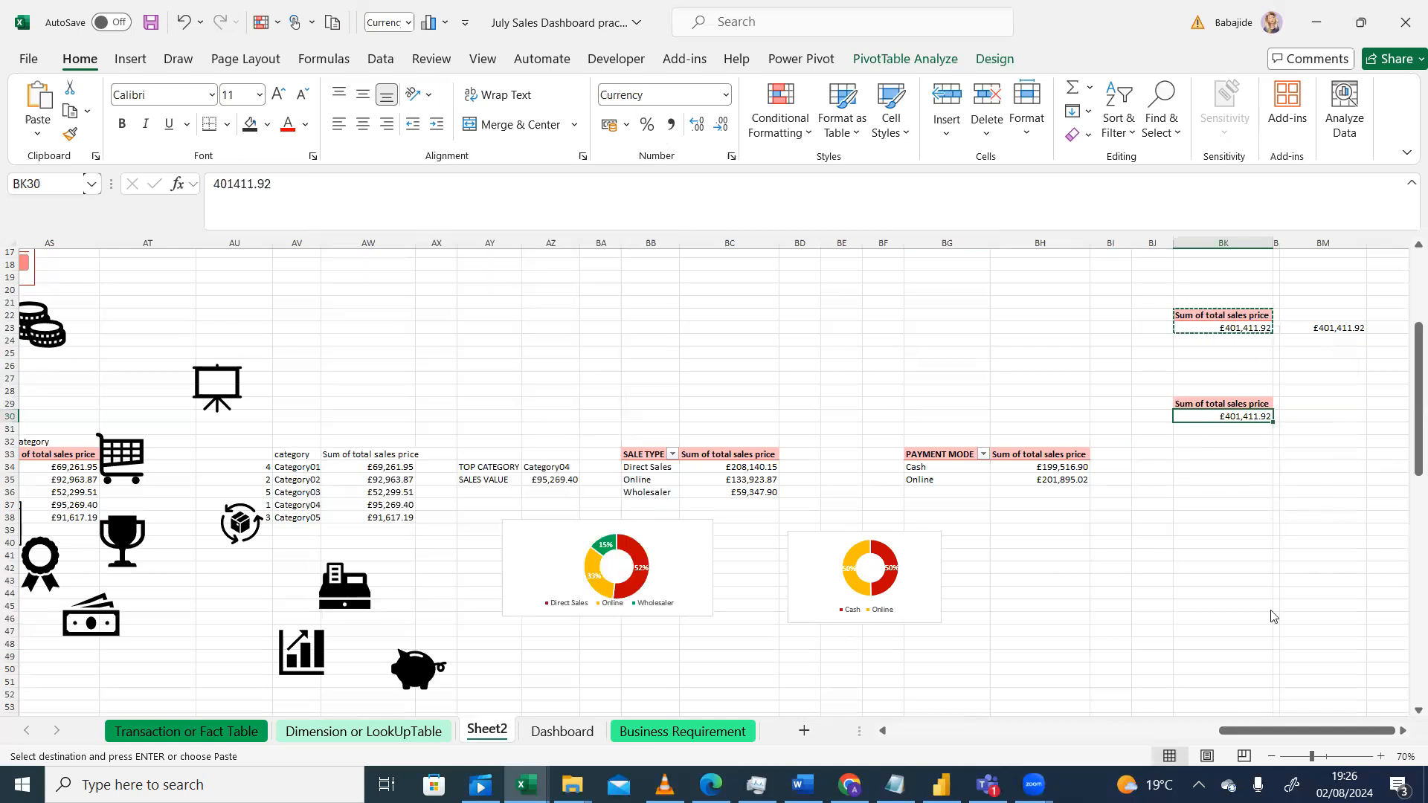
pyautogui.click(1198, 420)
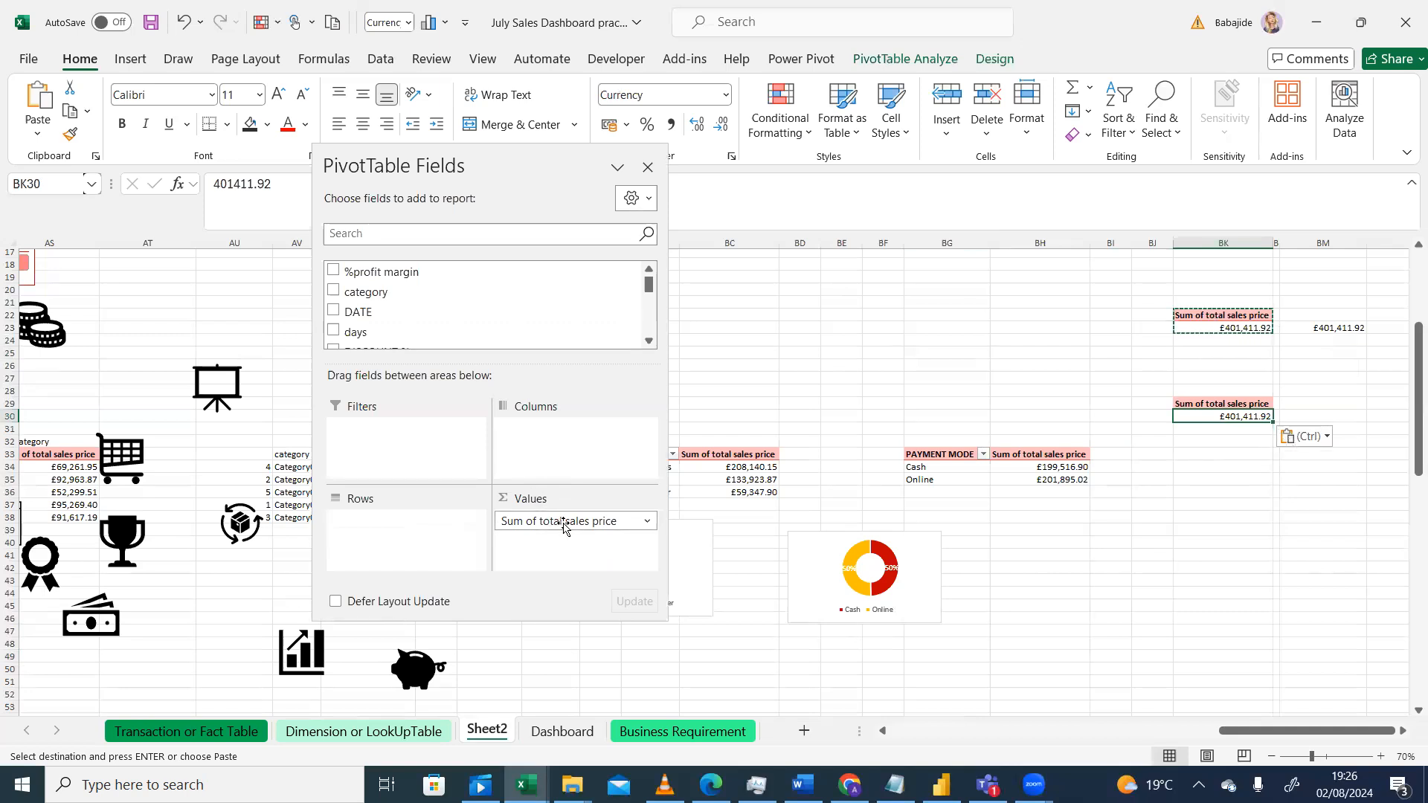
pyautogui.moveTo(564, 525); pyautogui.dragTo(854, 346)
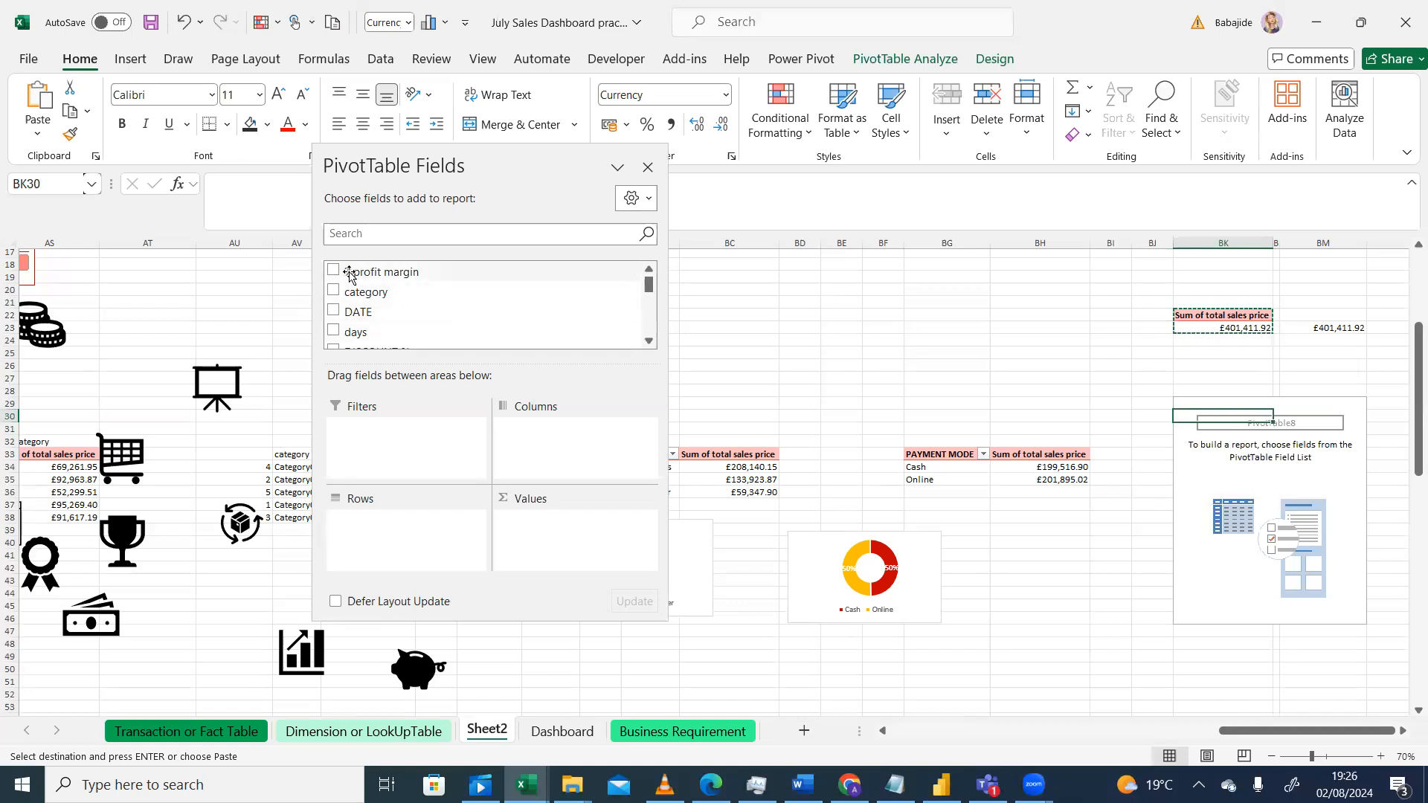
pyautogui.moveTo(648, 285); pyautogui.dragTo(648, 292)
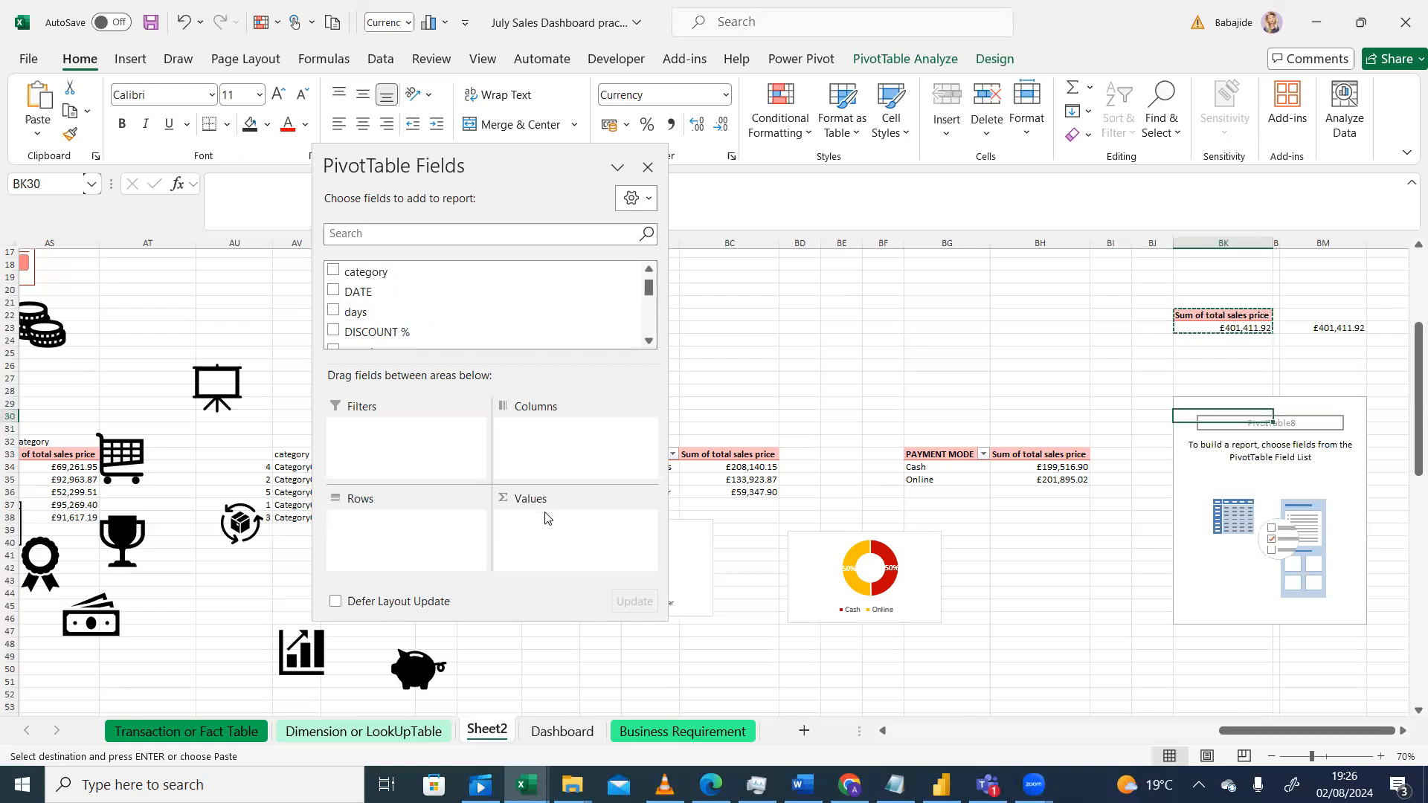
pyautogui.moveTo(648, 290); pyautogui.dragTo(652, 320)
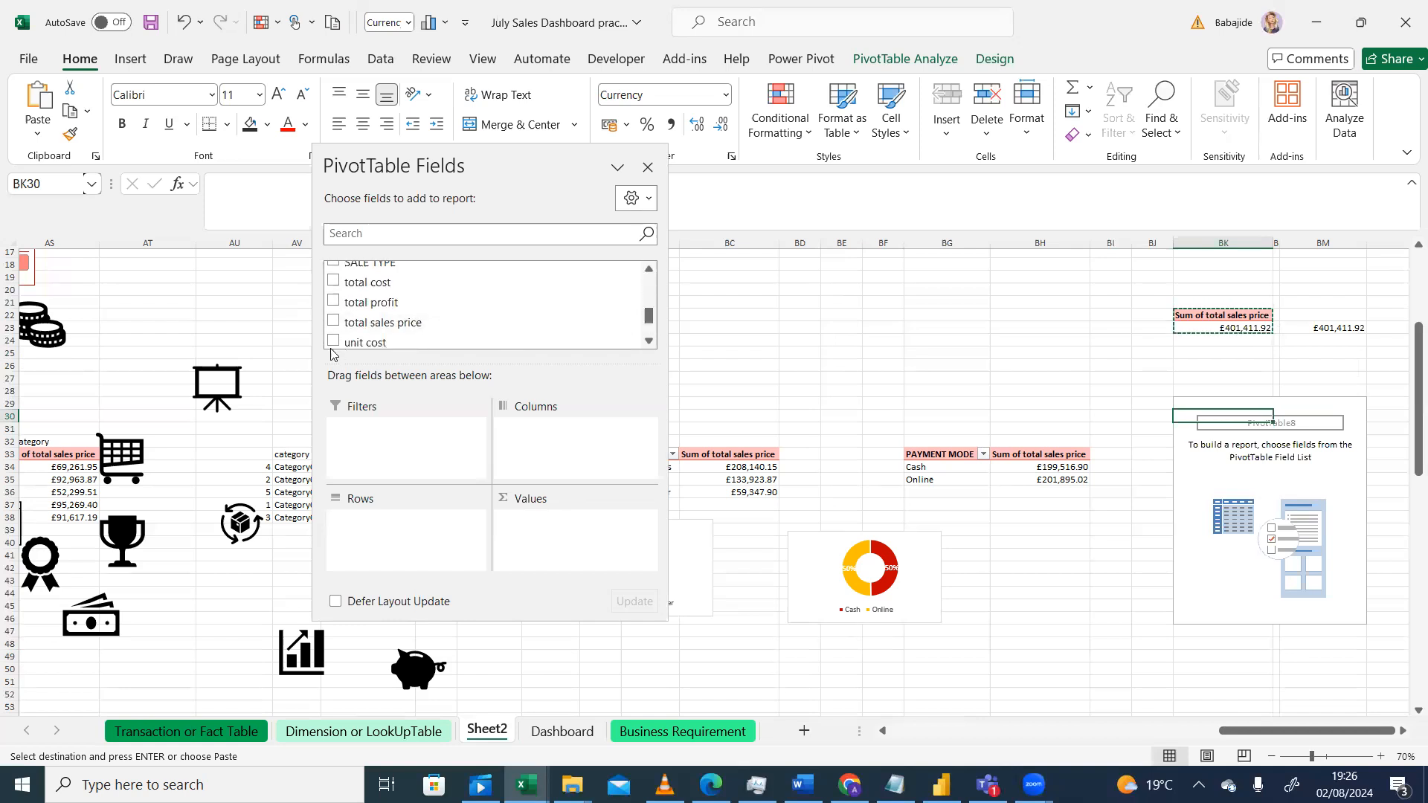
pyautogui.click(333, 301)
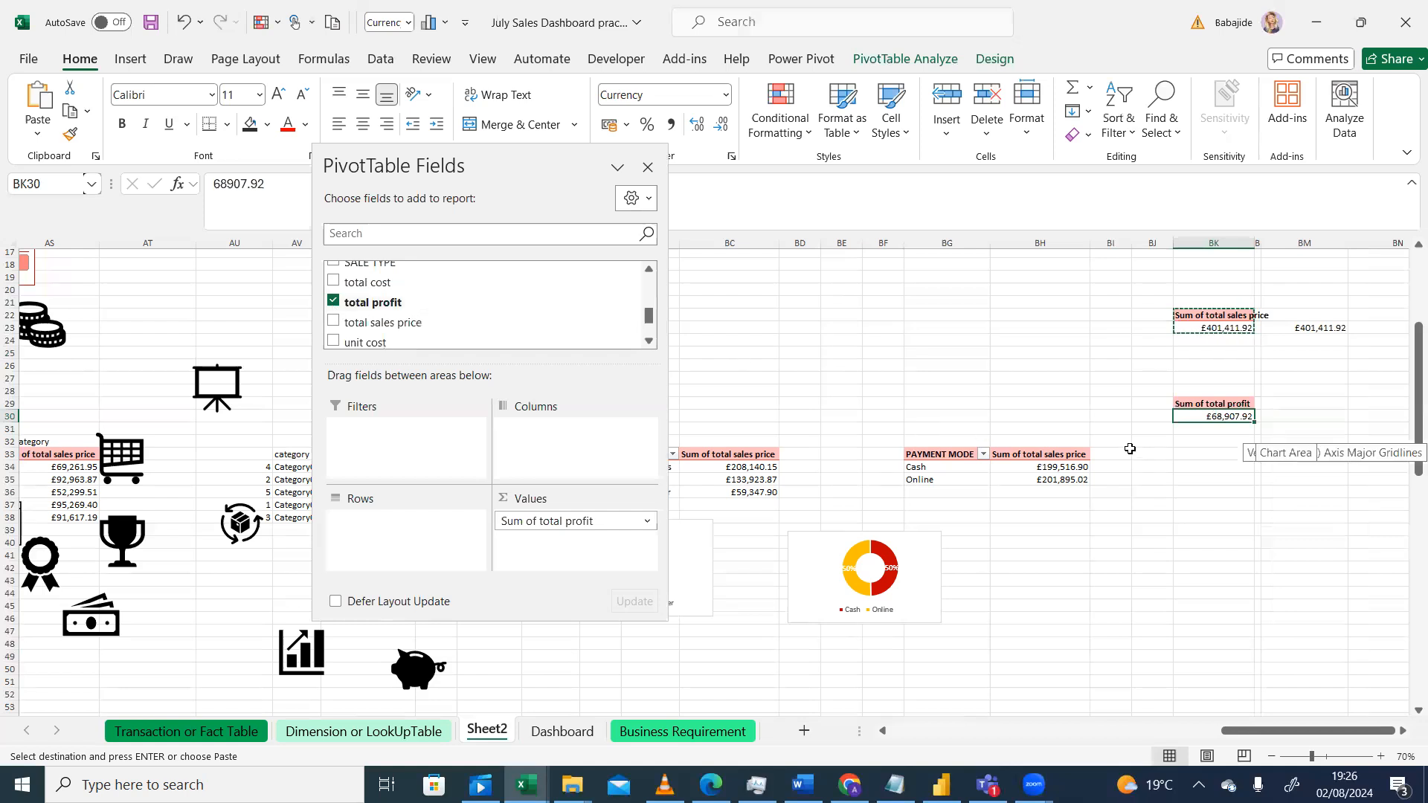
# Step: Try to resize column BK on Sheet2
pyautogui.click(840, 328)
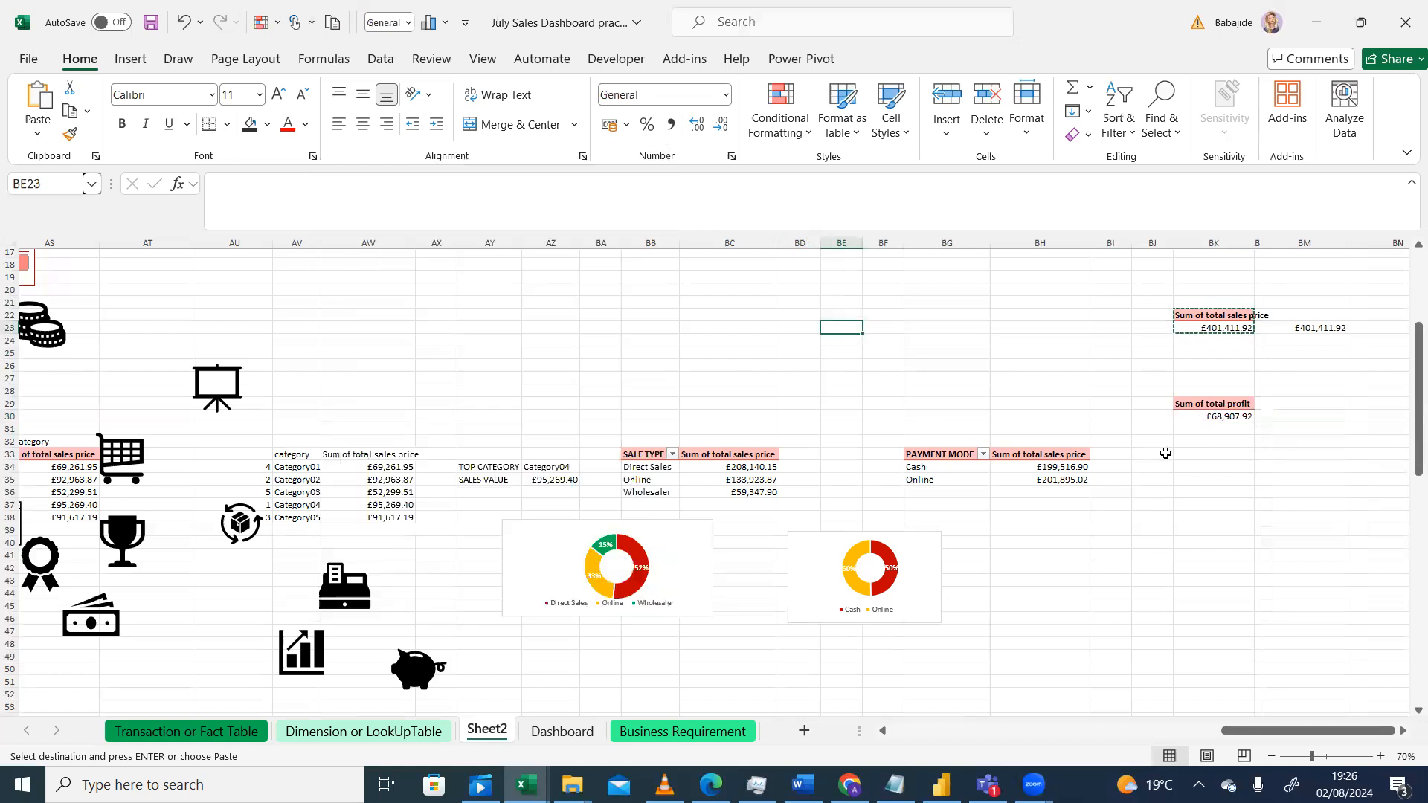
pyautogui.click(1230, 416)
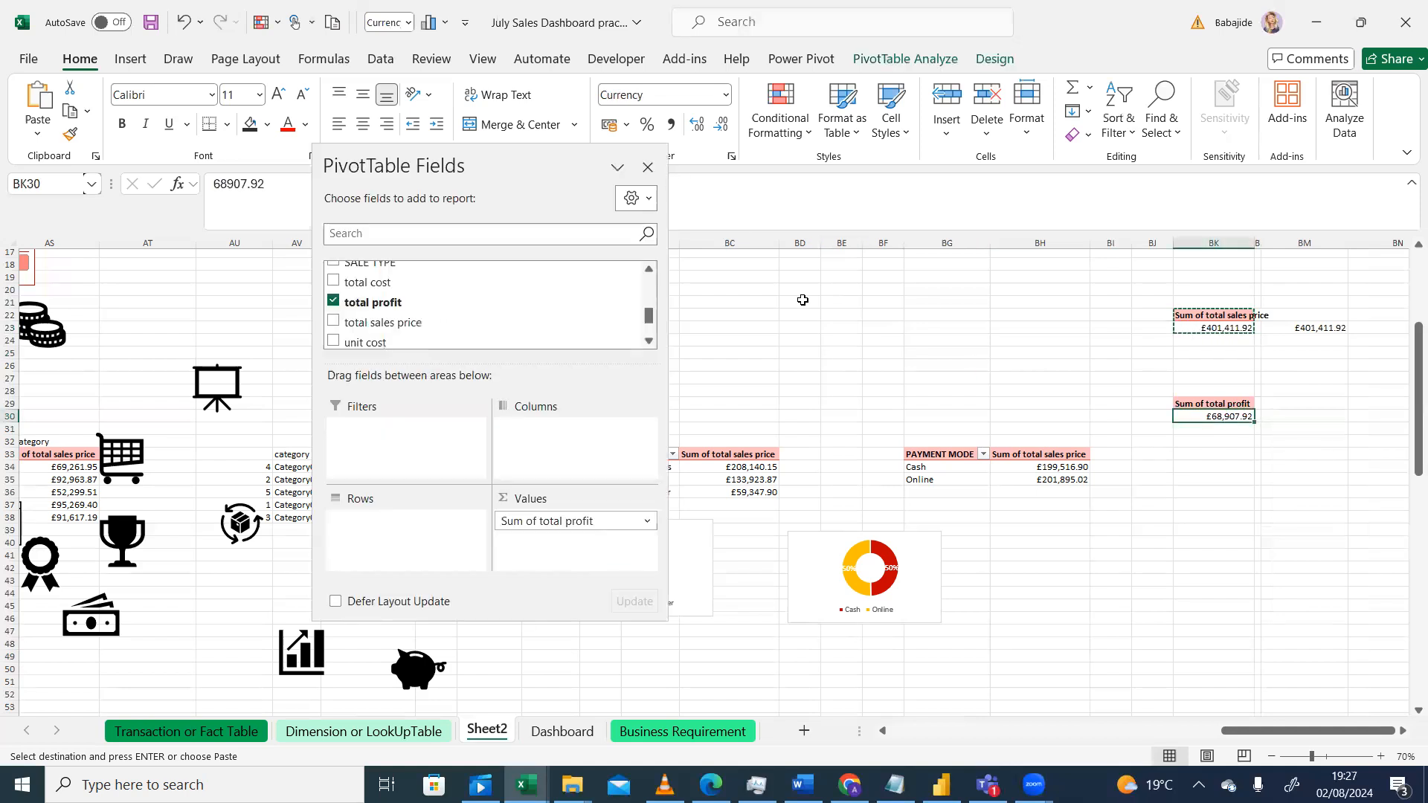
pyautogui.click(802, 300)
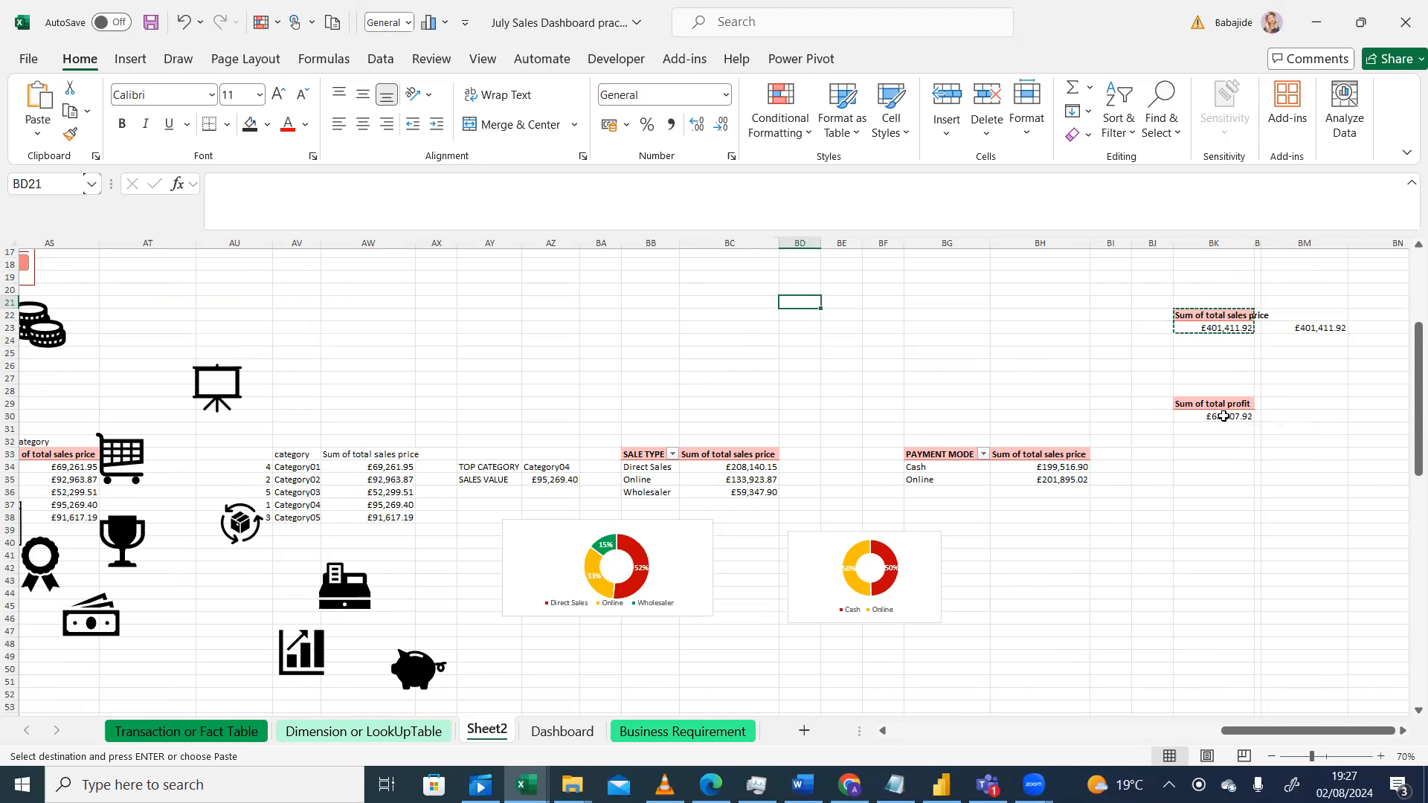
pyautogui.click(1317, 418)
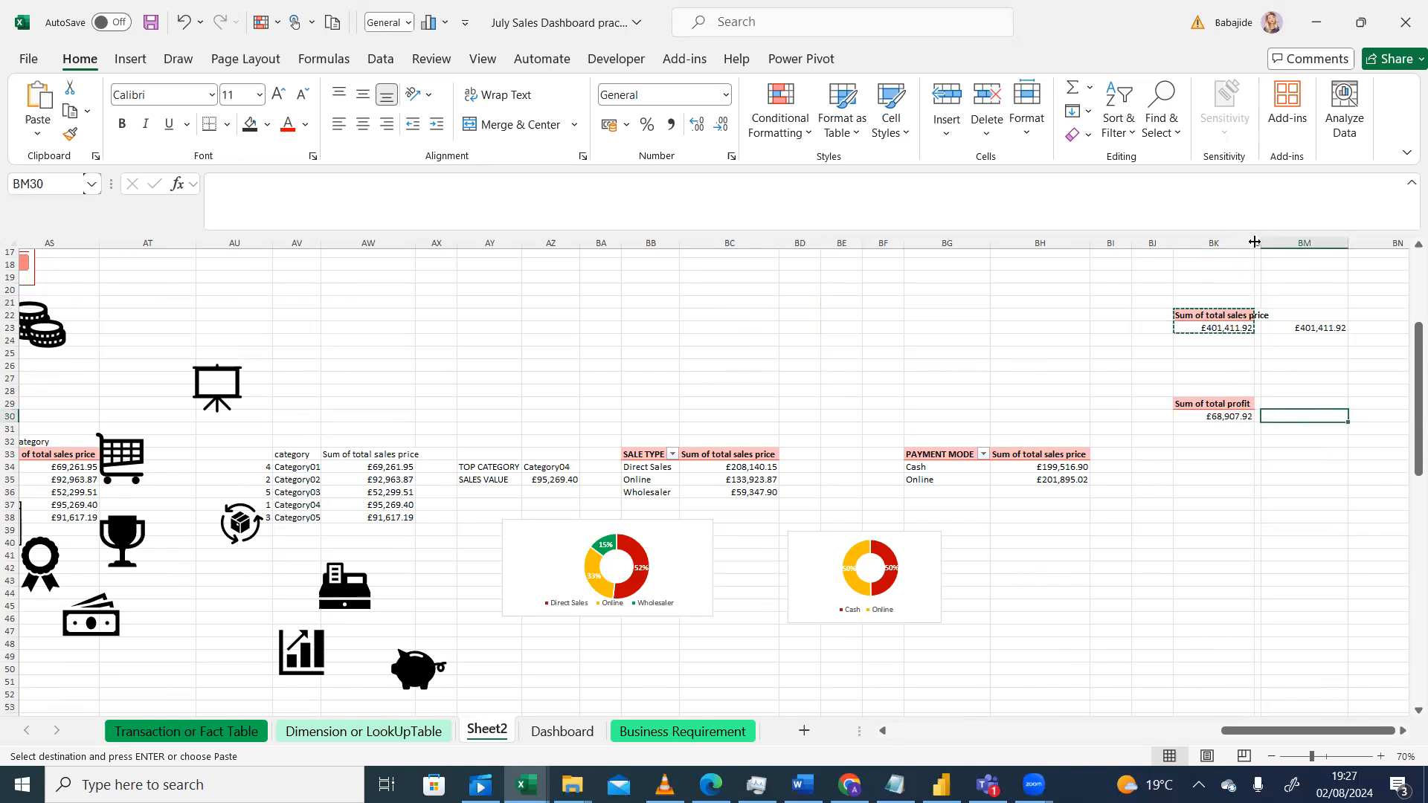
pyautogui.moveTo(1254, 242); pyautogui.dragTo(1228, 243)
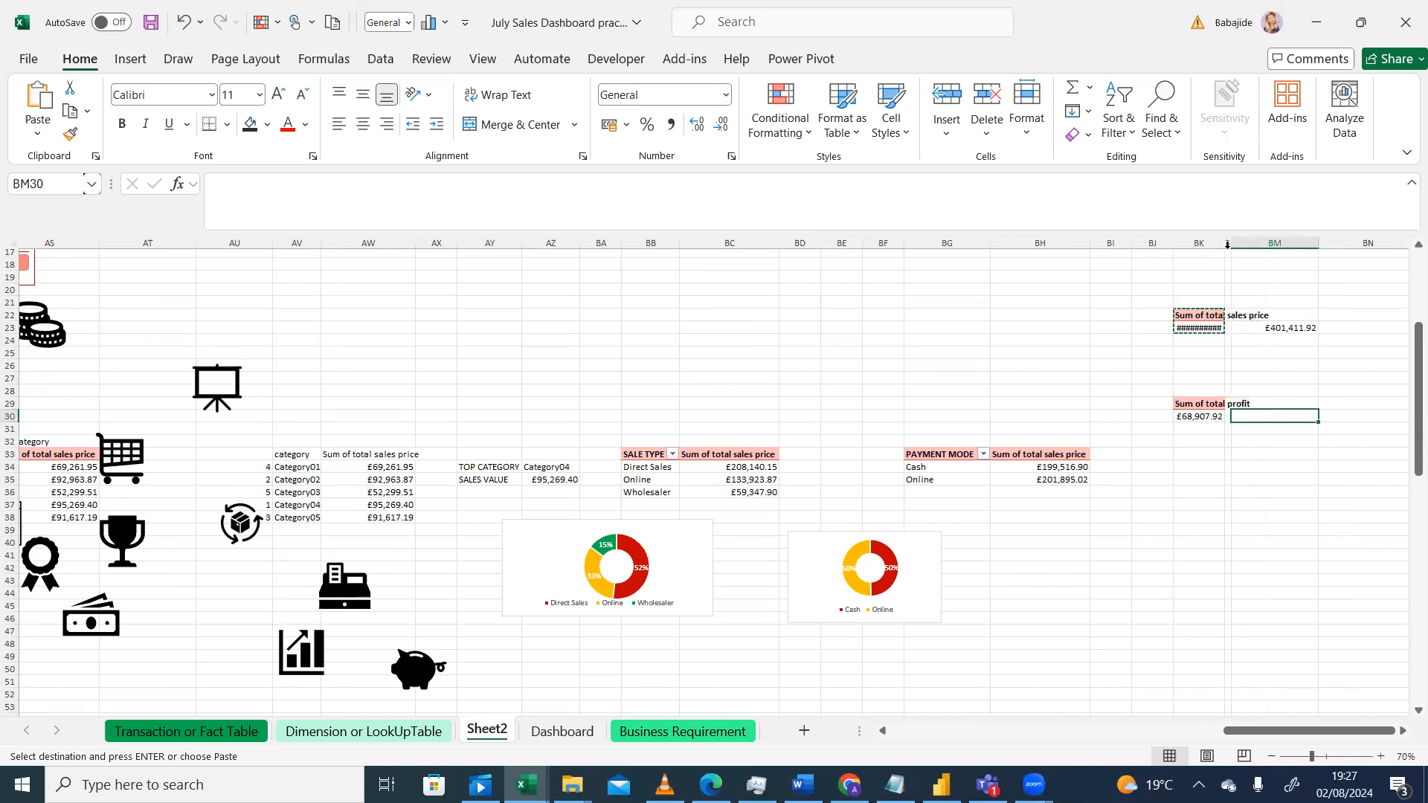
# Step: Zoom in, select the whole sheet and autofit all column widths on Sheet2
pyautogui.click(1379, 756)
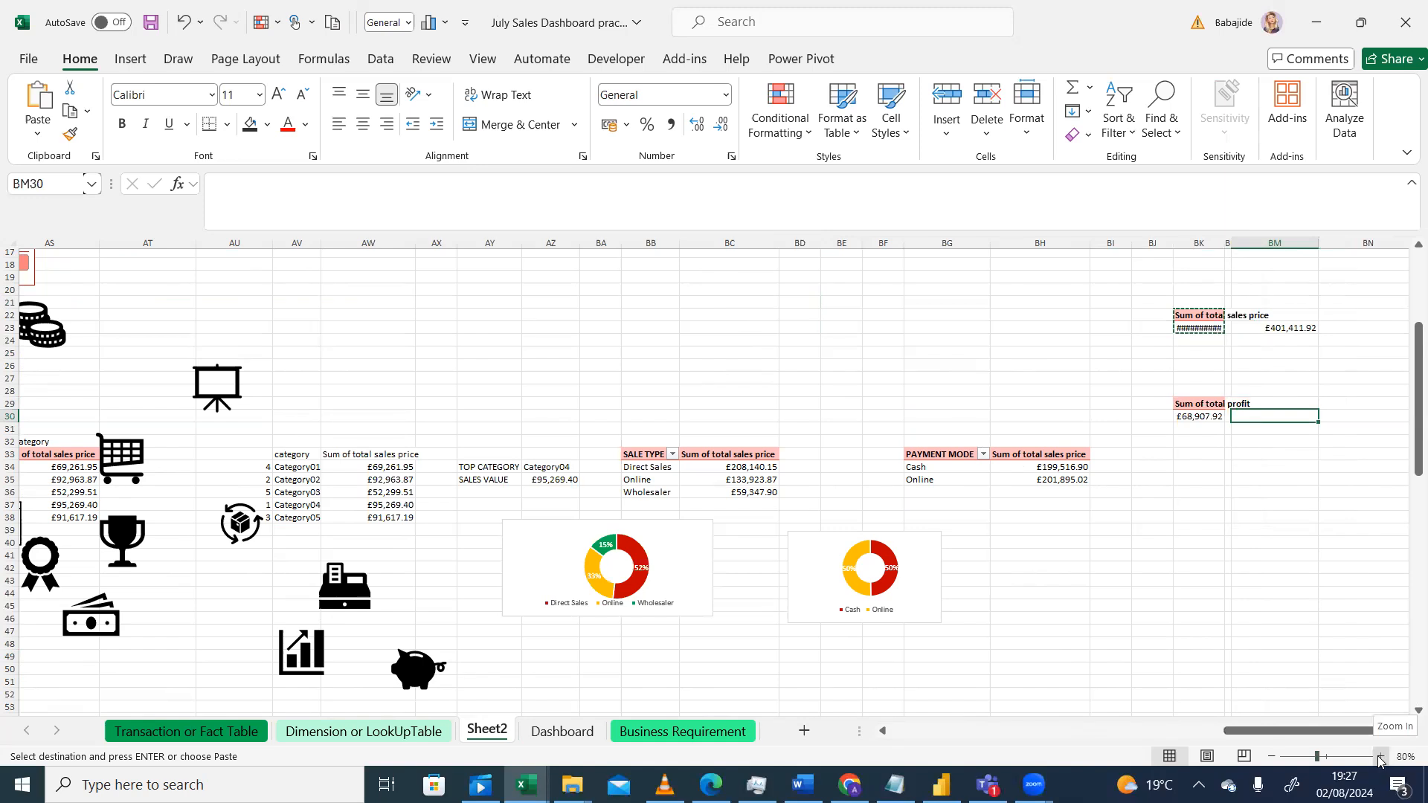
pyautogui.click(1379, 756)
pyautogui.click(1379, 756)
pyautogui.click(1379, 757)
pyautogui.moveTo(1407, 370); pyautogui.dragTo(1408, 324)
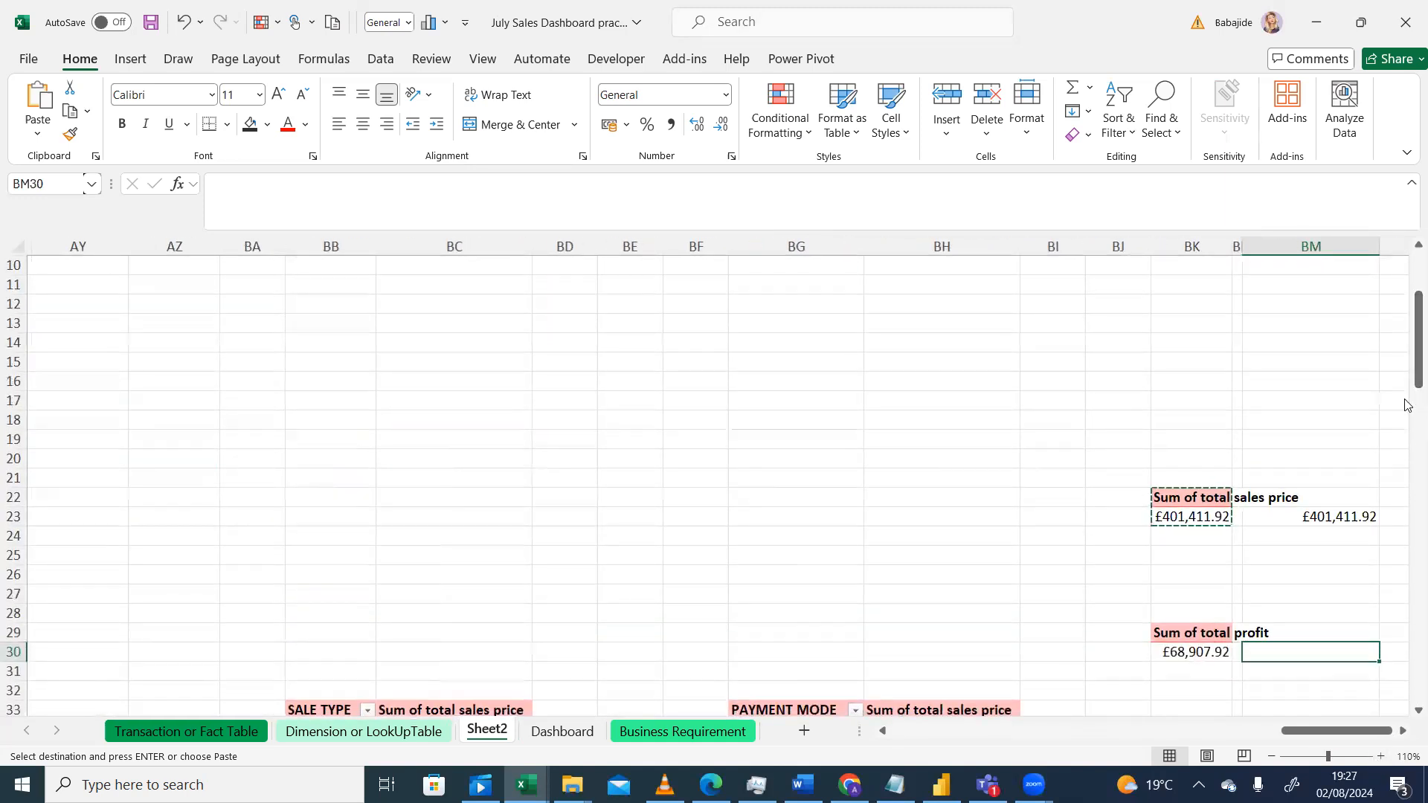
pyautogui.press('Escape')
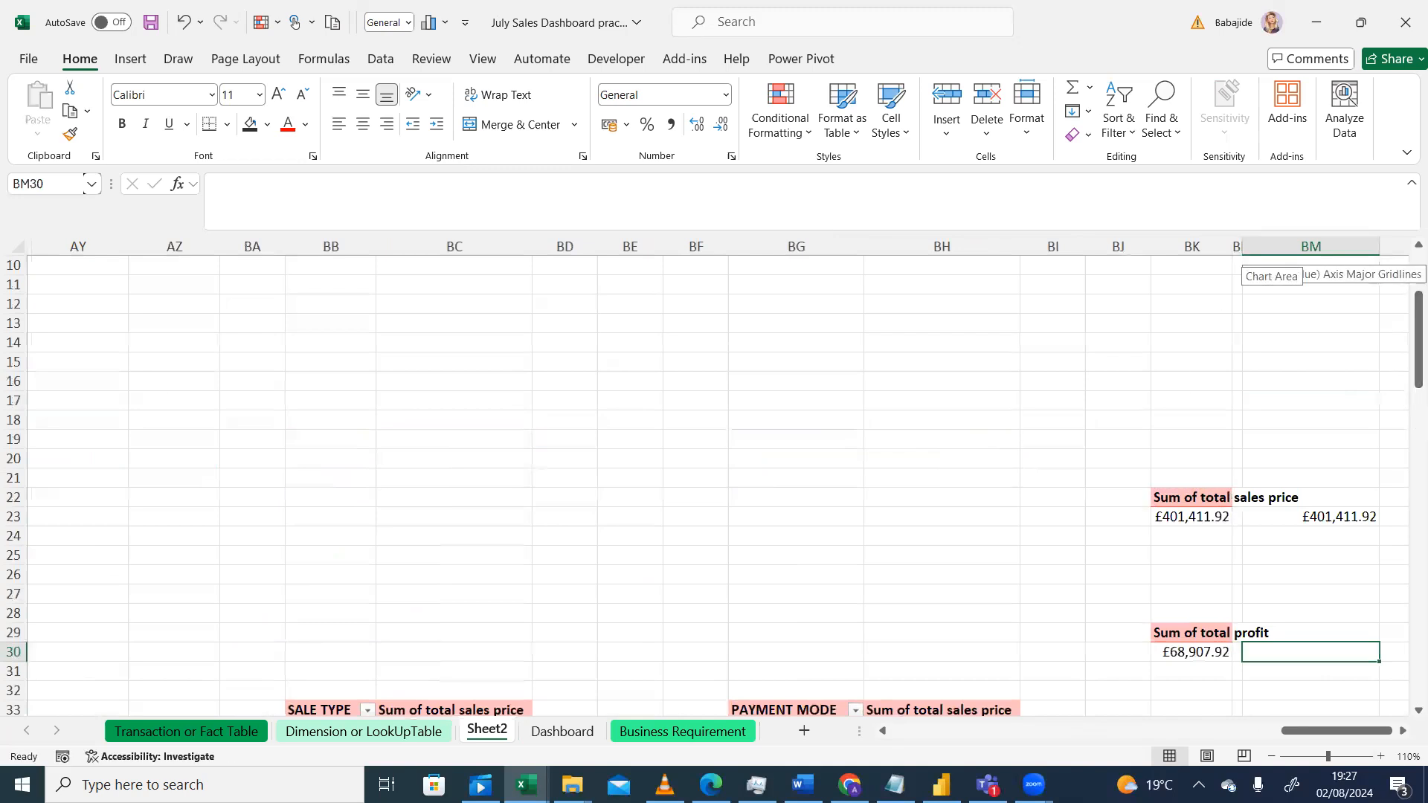
pyautogui.scroll(-2, 1405, 714)
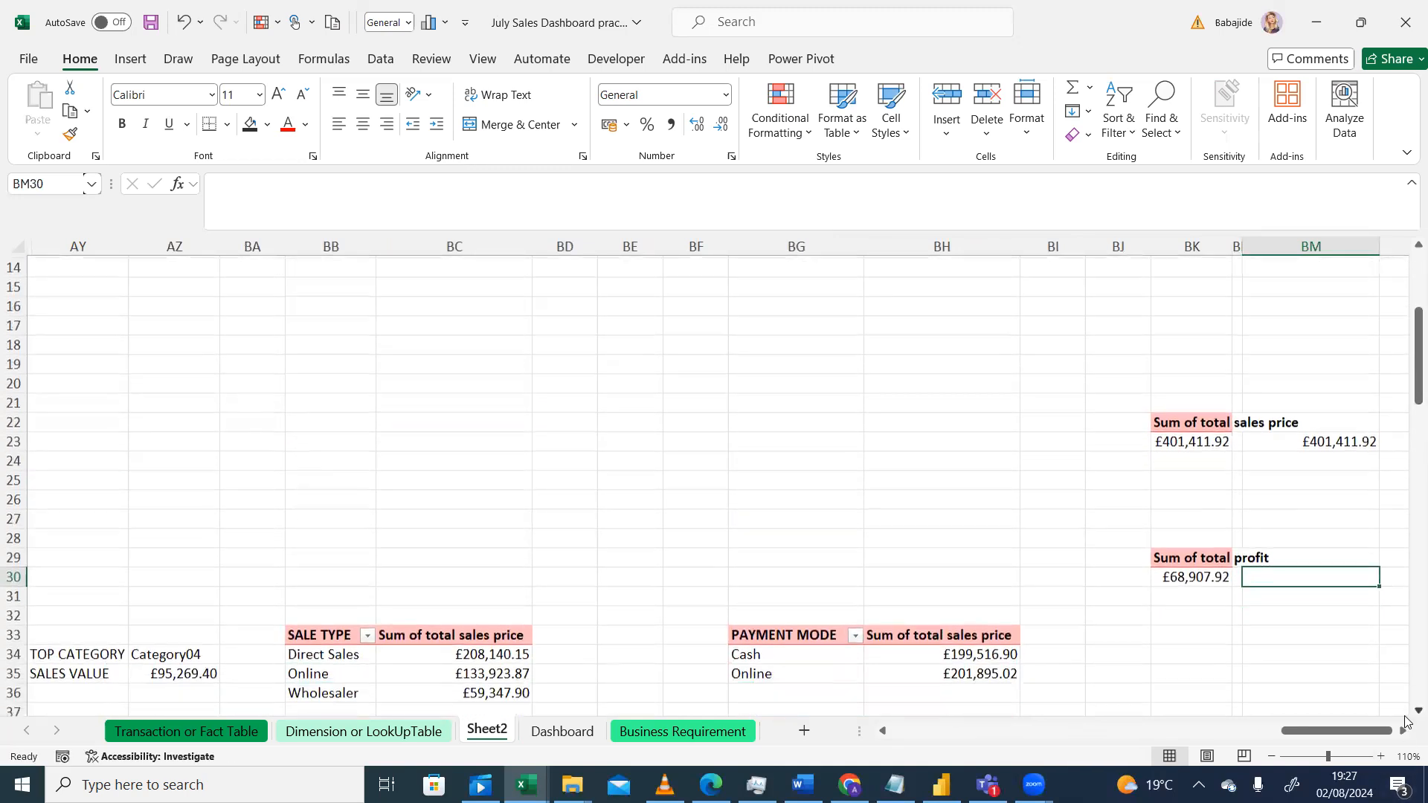
pyautogui.moveTo(1243, 245); pyautogui.dragTo(1289, 252)
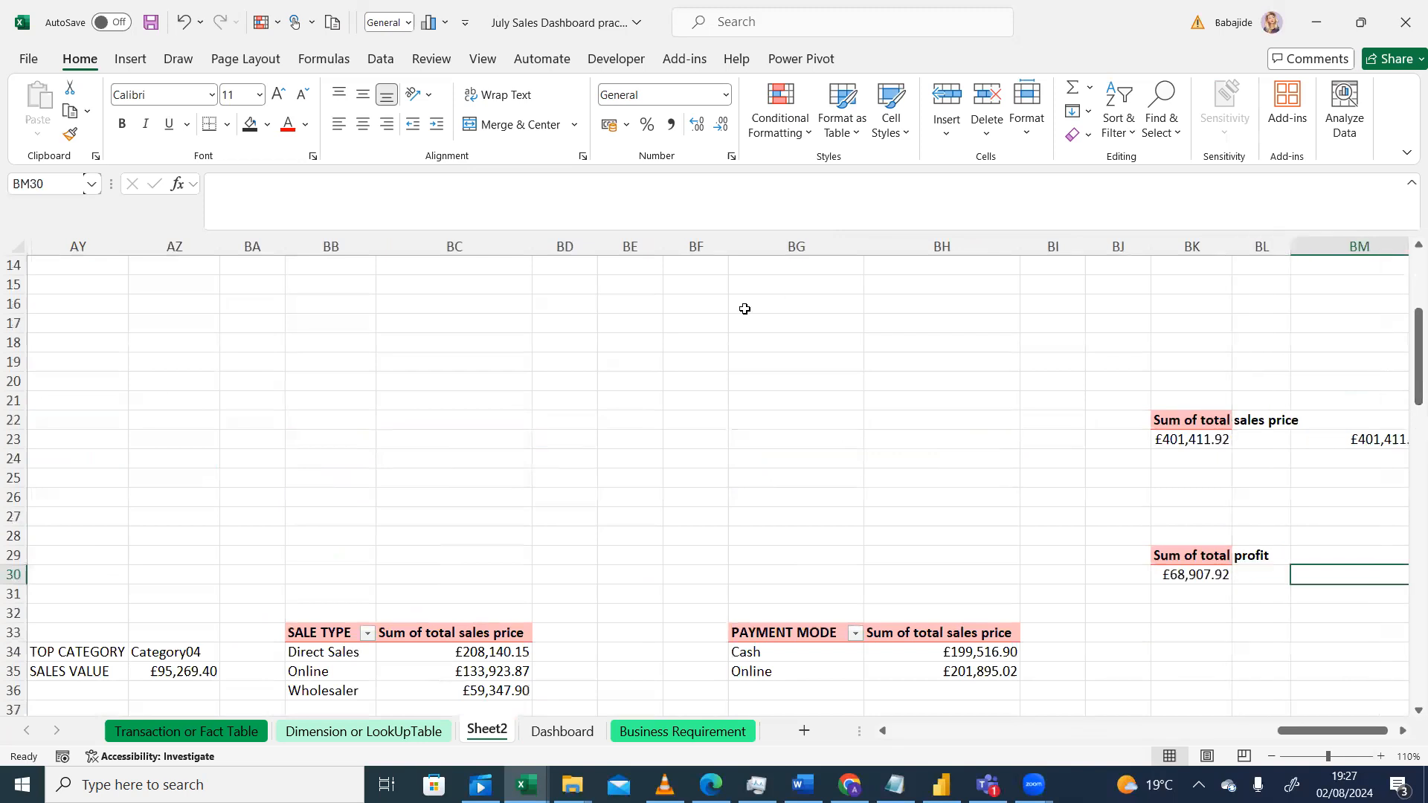
pyautogui.click(14, 251)
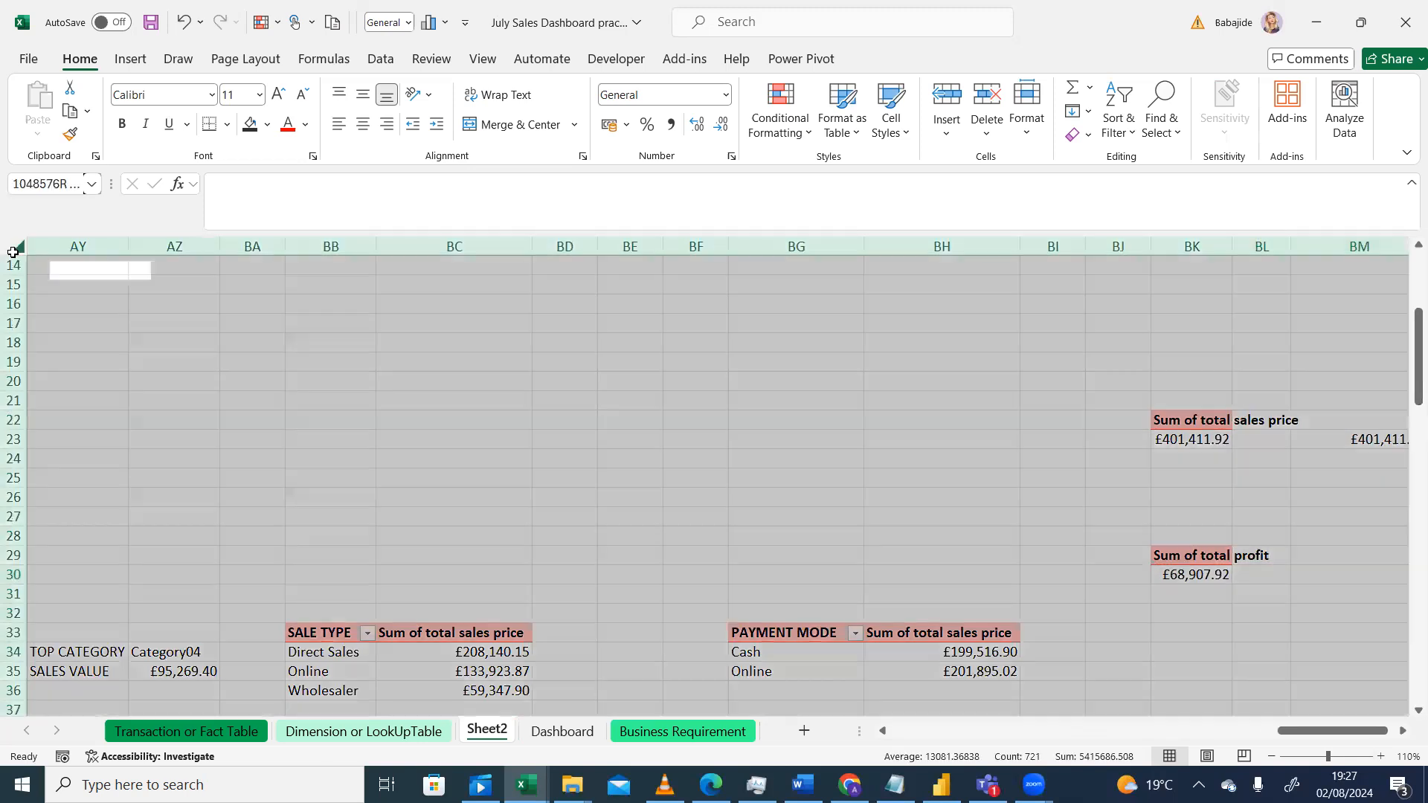
pyautogui.doubleClick(130, 246)
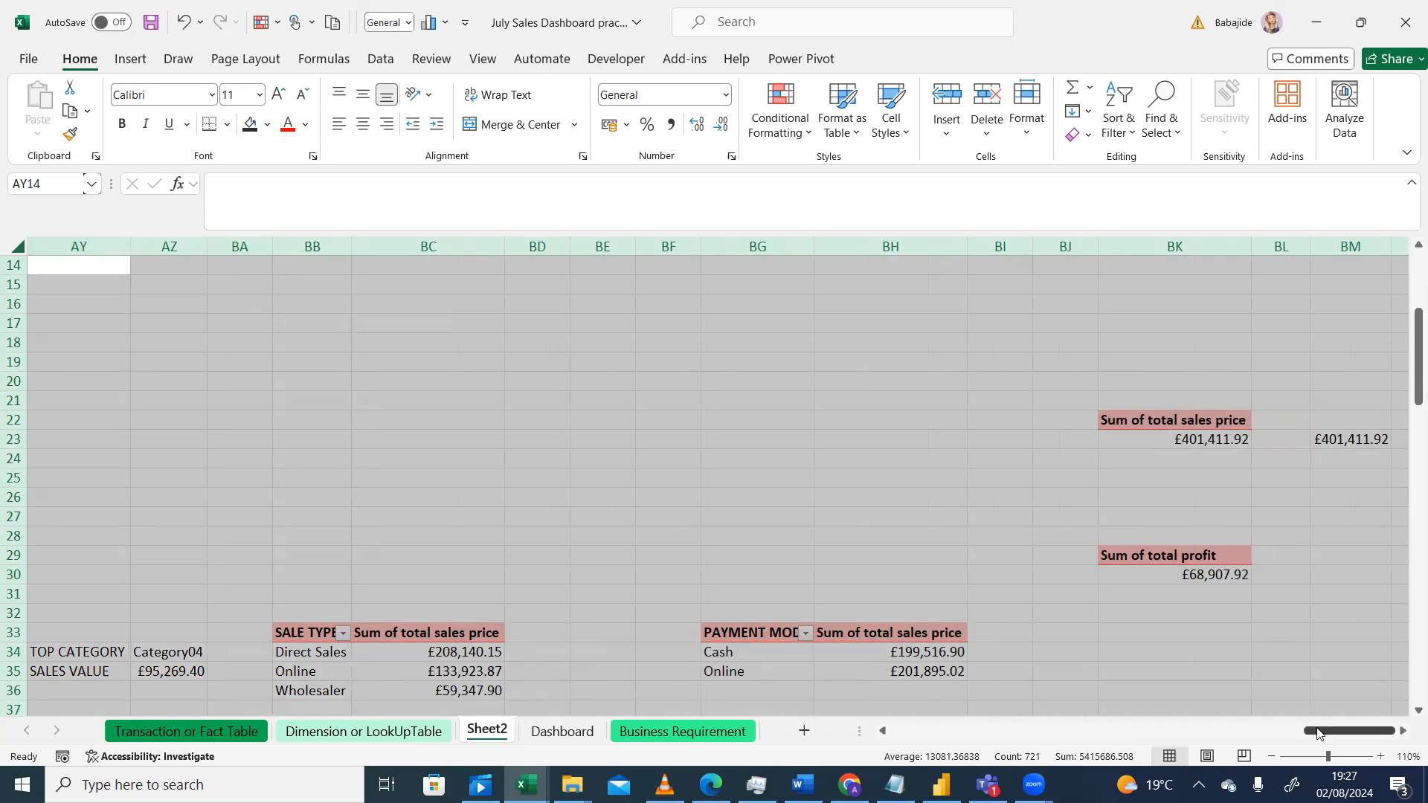
pyautogui.moveTo(1316, 735); pyautogui.dragTo(1326, 737)
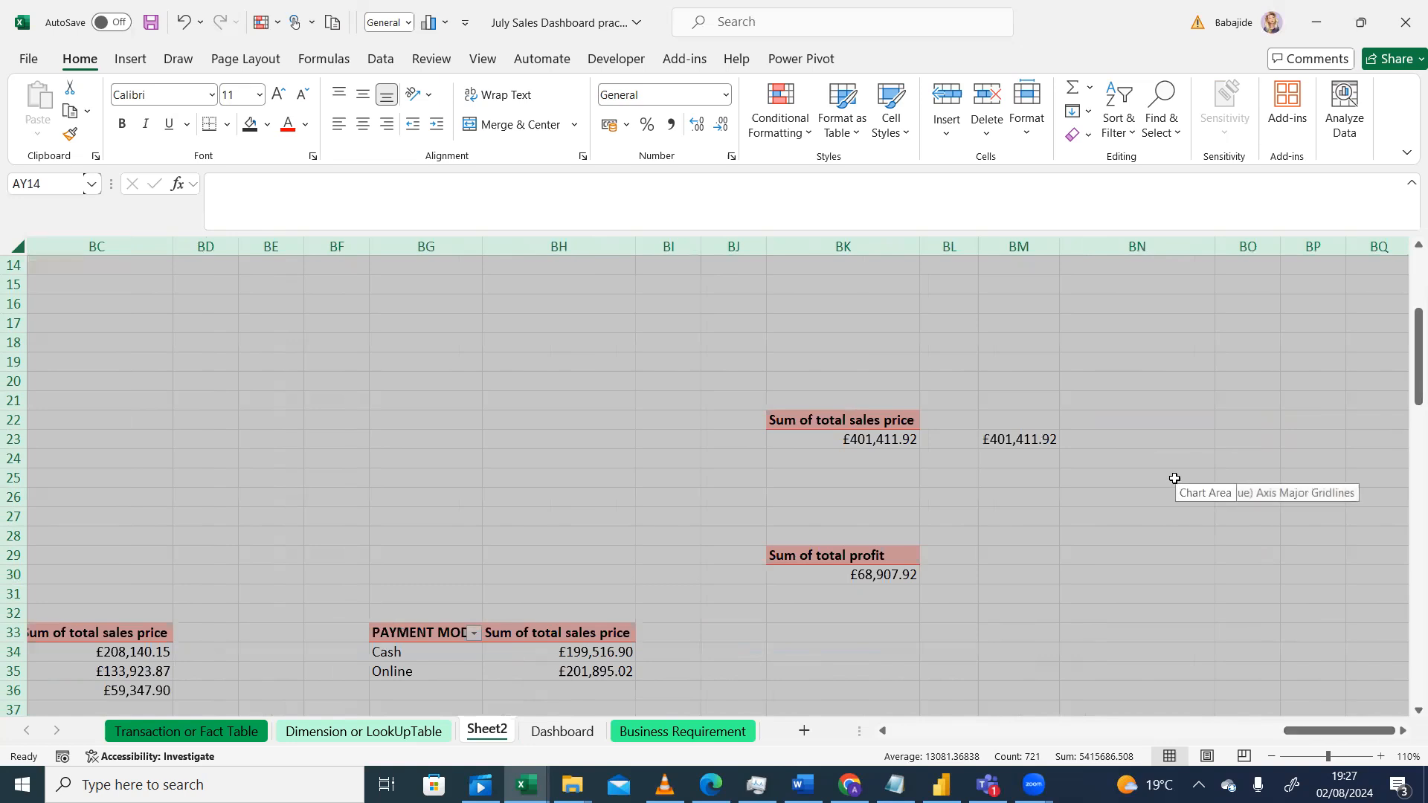
pyautogui.click(11, 247)
pyautogui.click(12, 247)
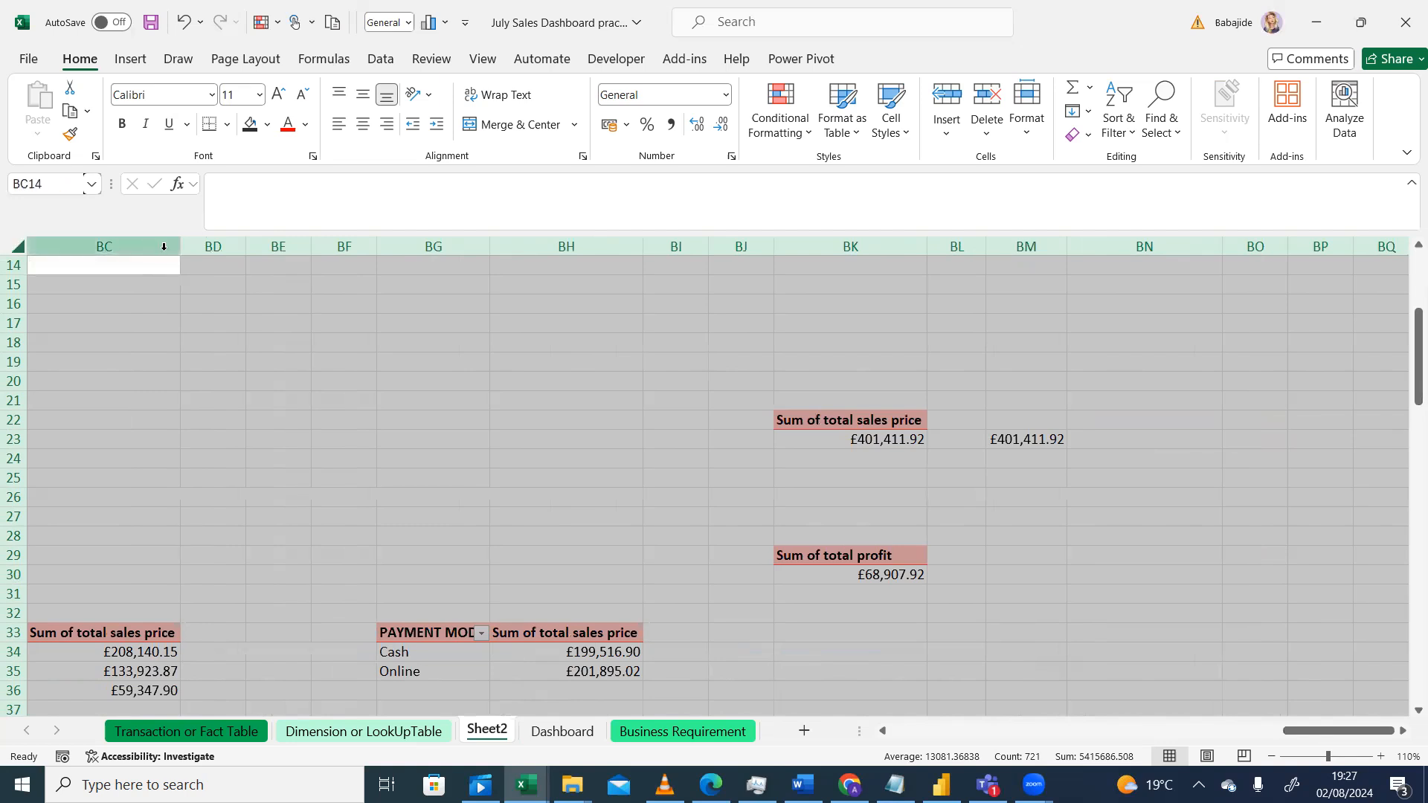
pyautogui.click(612, 416)
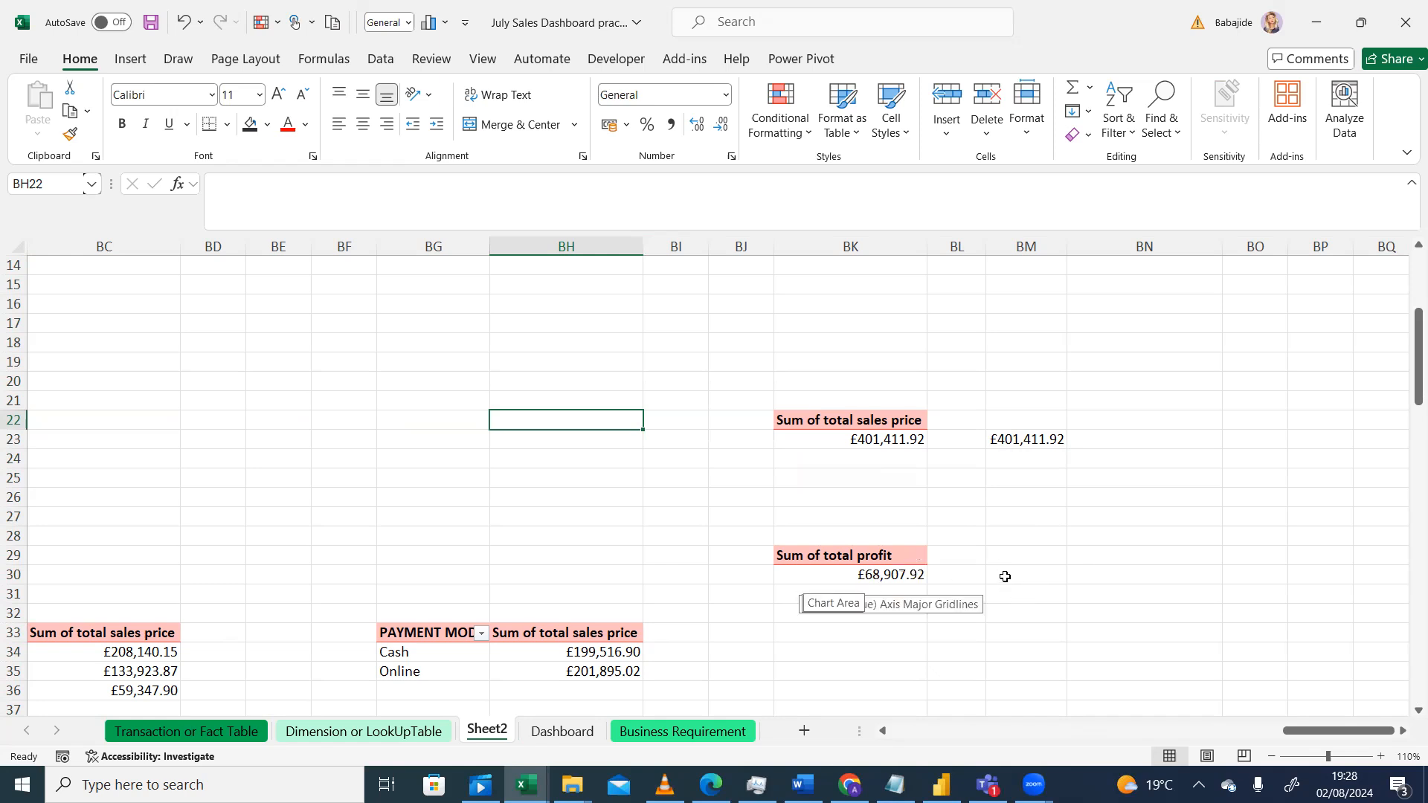
# Step: Enter a GETPIVOTDATA formula in BM30 that references the total profit value in BK30
pyautogui.click(1004, 575)
pyautogui.write('=')
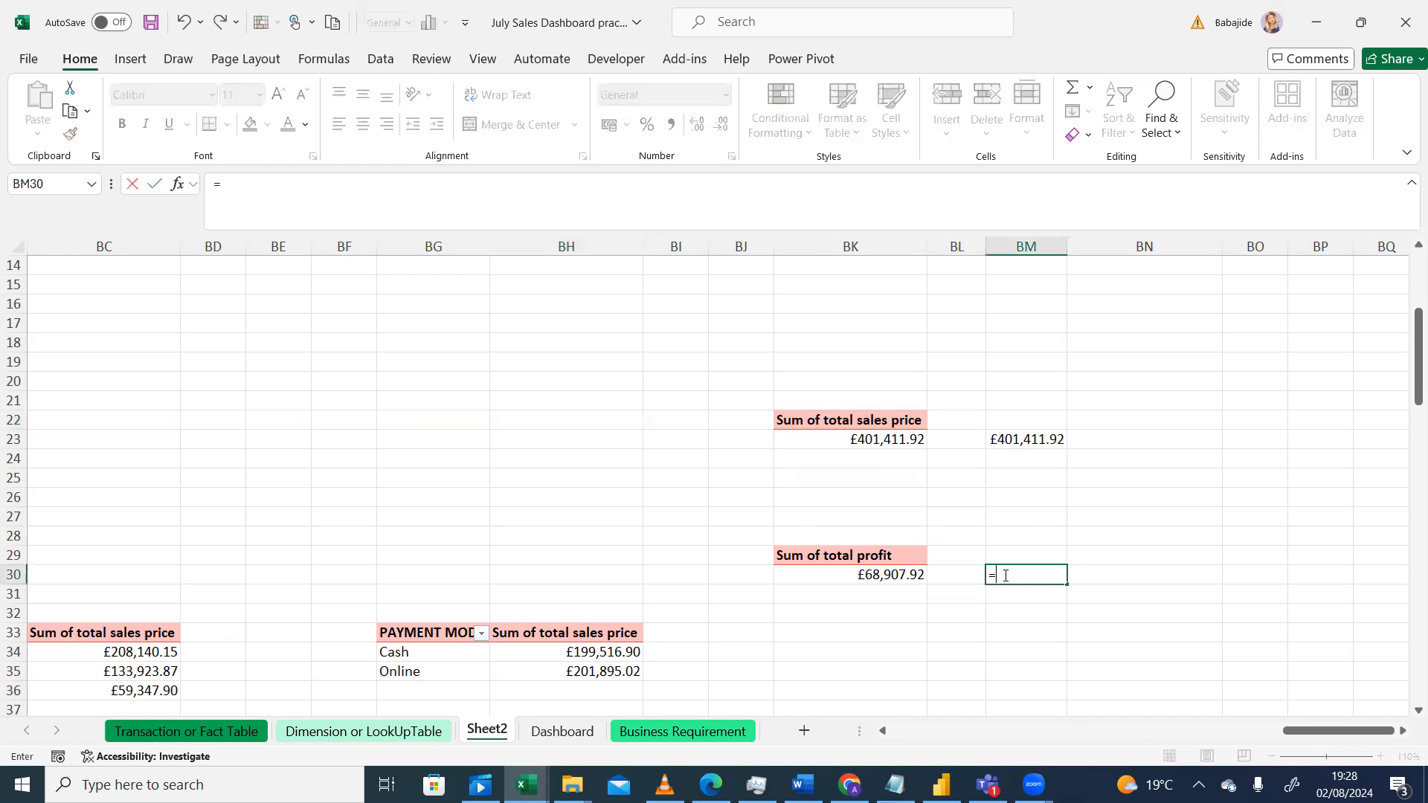
pyautogui.click(883, 575)
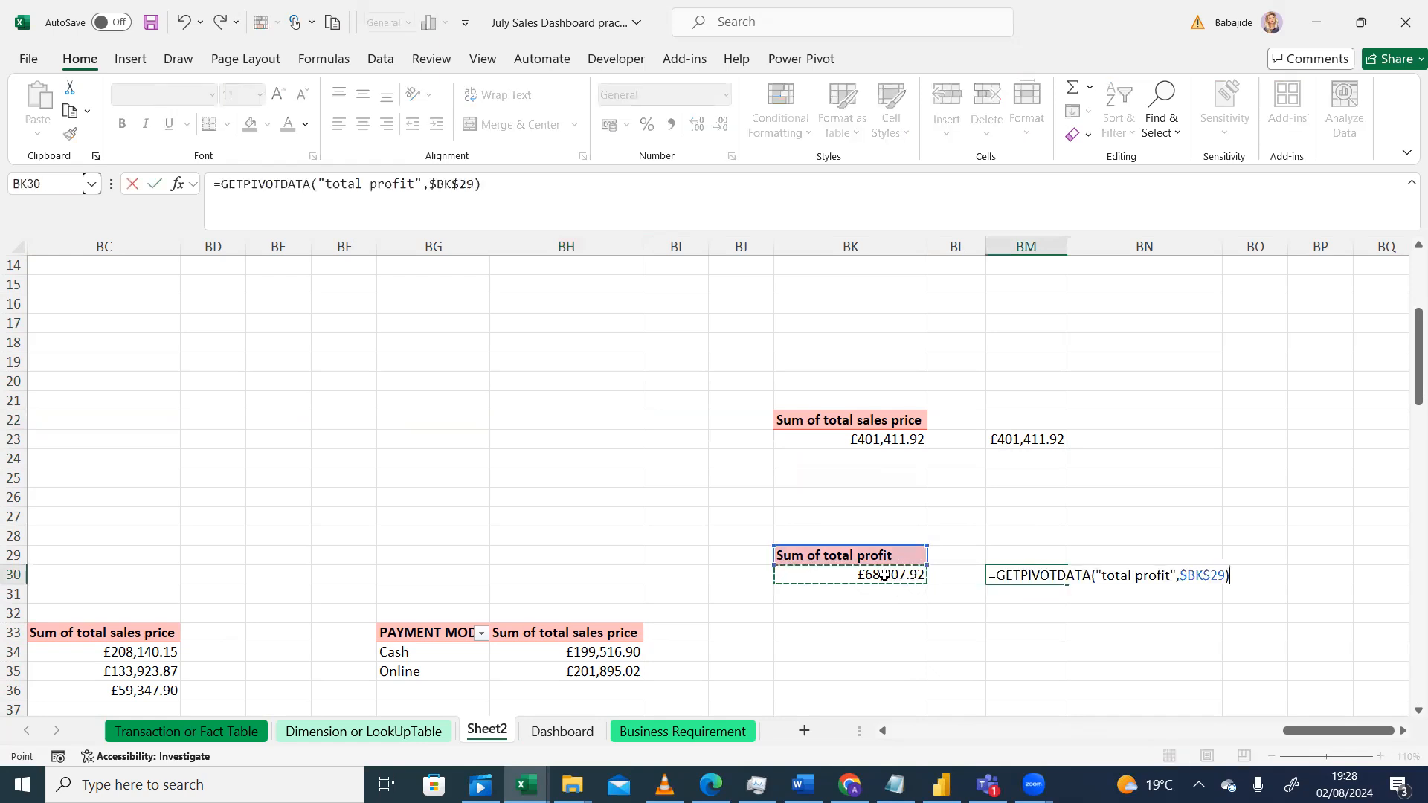
pyautogui.press('Return')
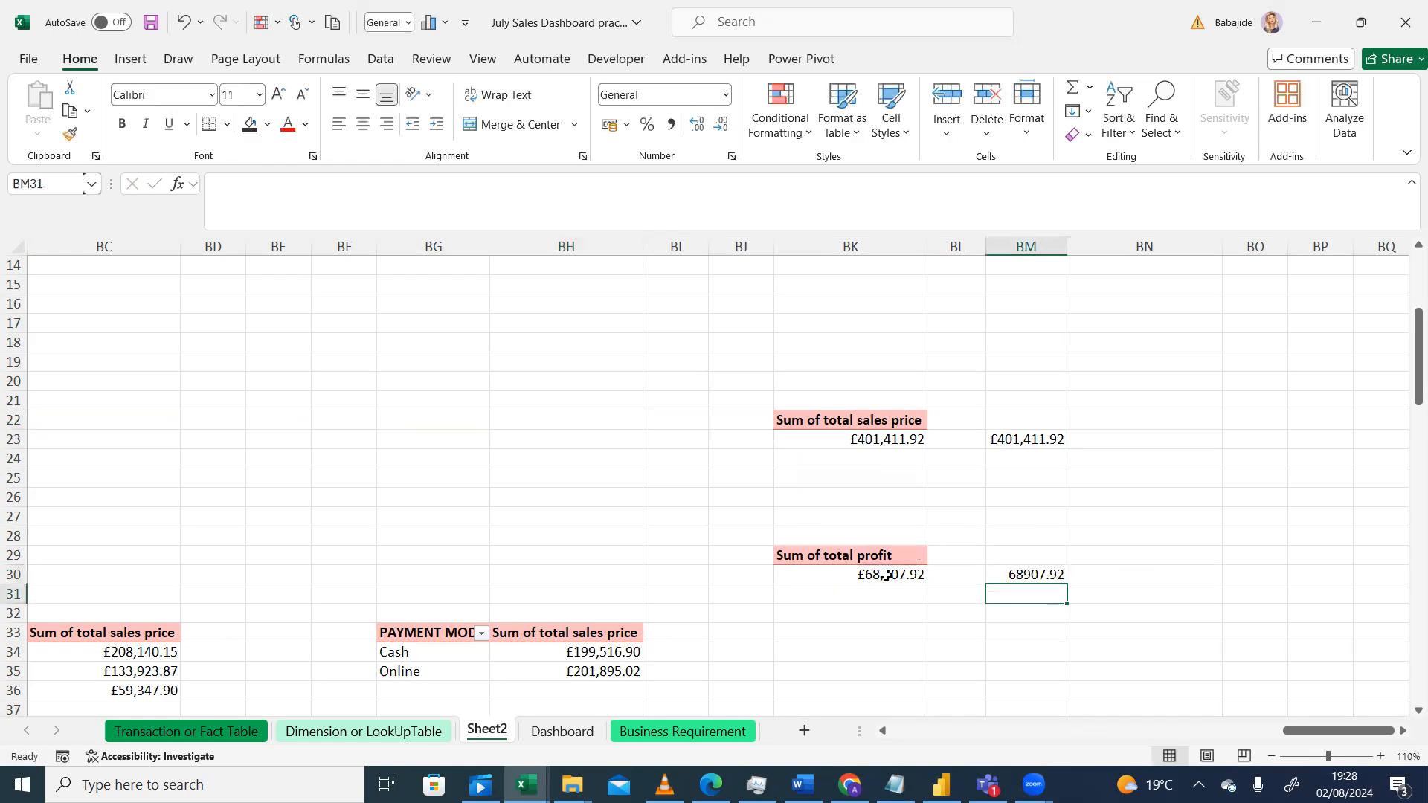
# Step: Copy the currency formatting from BM23 onto the total profit value in BM30 with Format Painter
pyautogui.click(1026, 574)
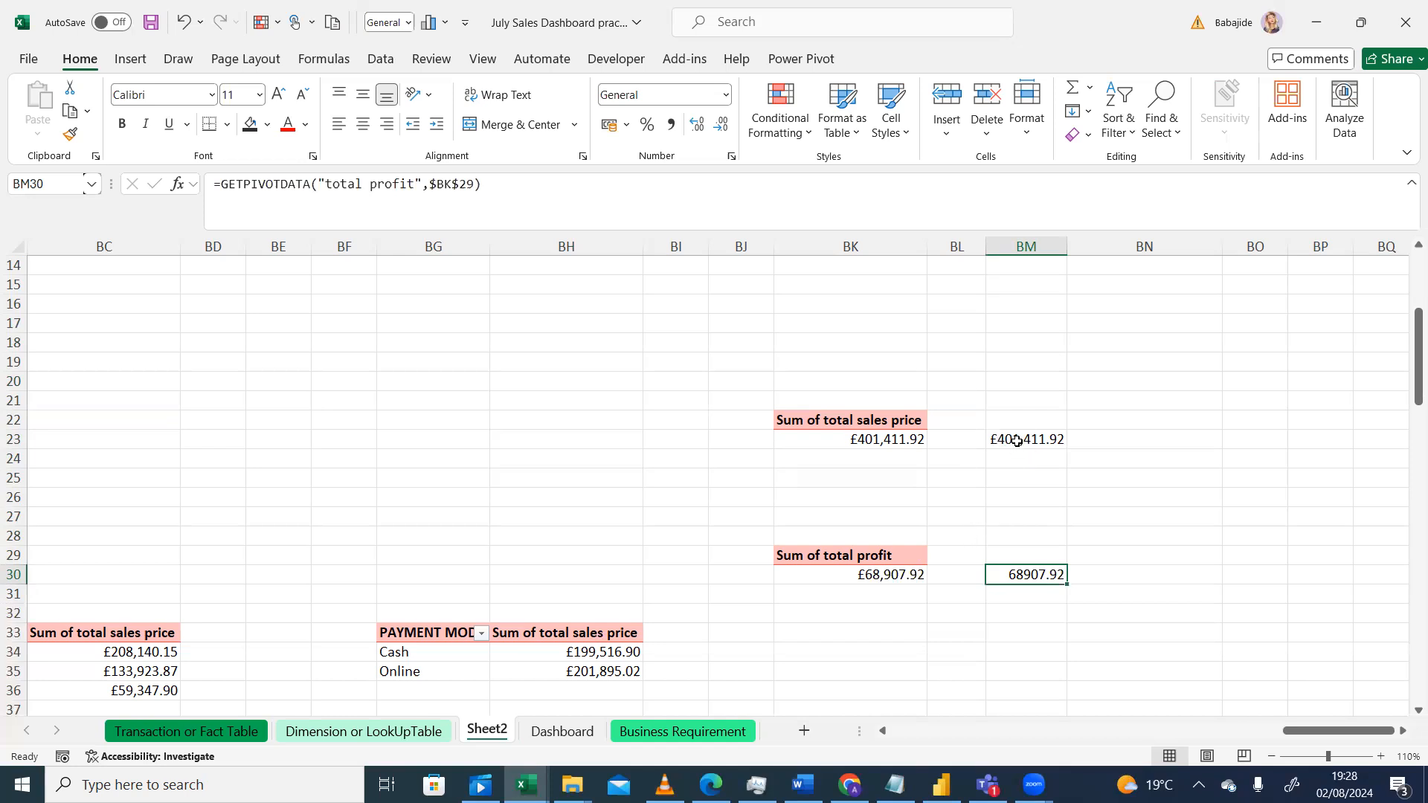
pyautogui.click(1015, 440)
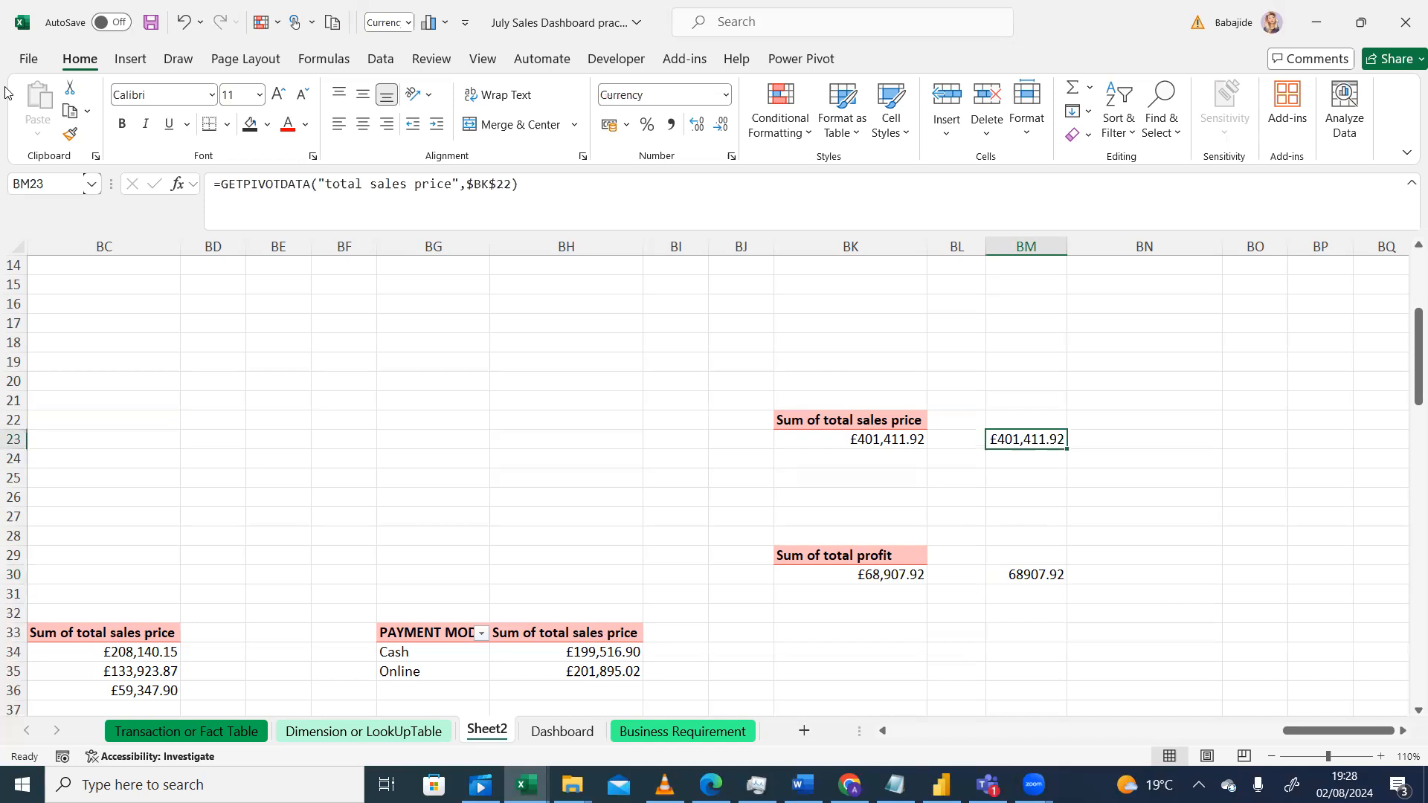
pyautogui.click(69, 136)
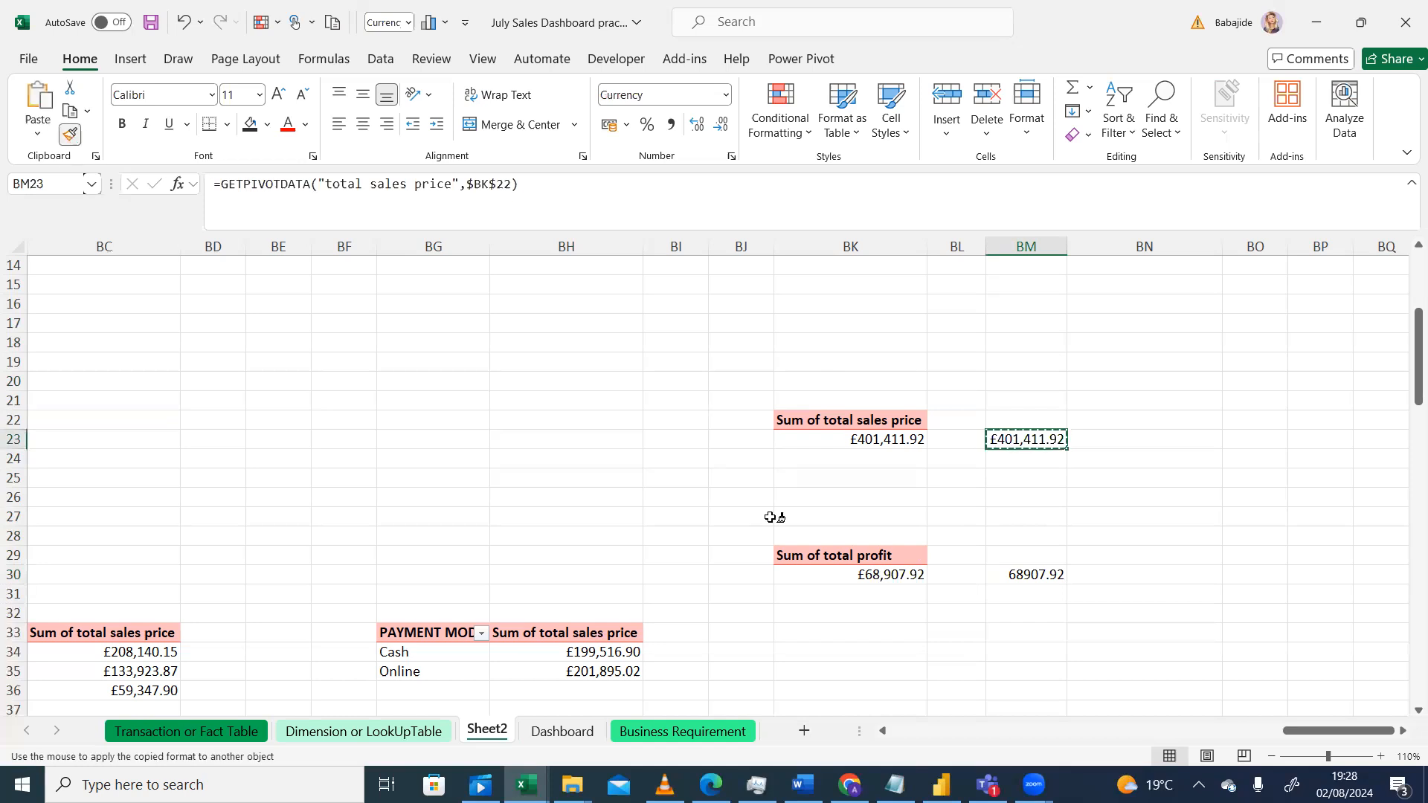
pyautogui.click(1011, 574)
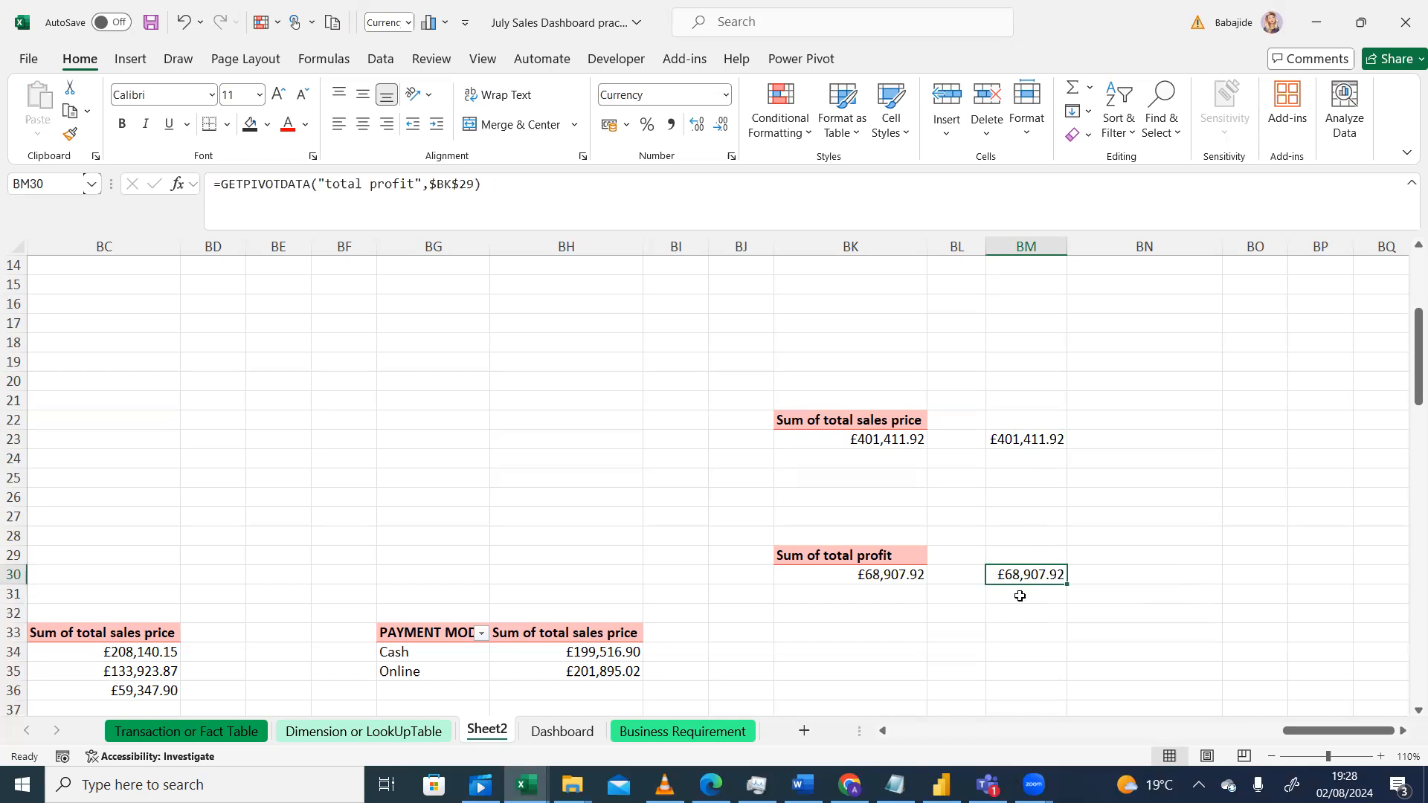
# Step: Link the text box in the Total Profit card to Sheet2 cell BM30 and rotate it upright
pyautogui.click(576, 737)
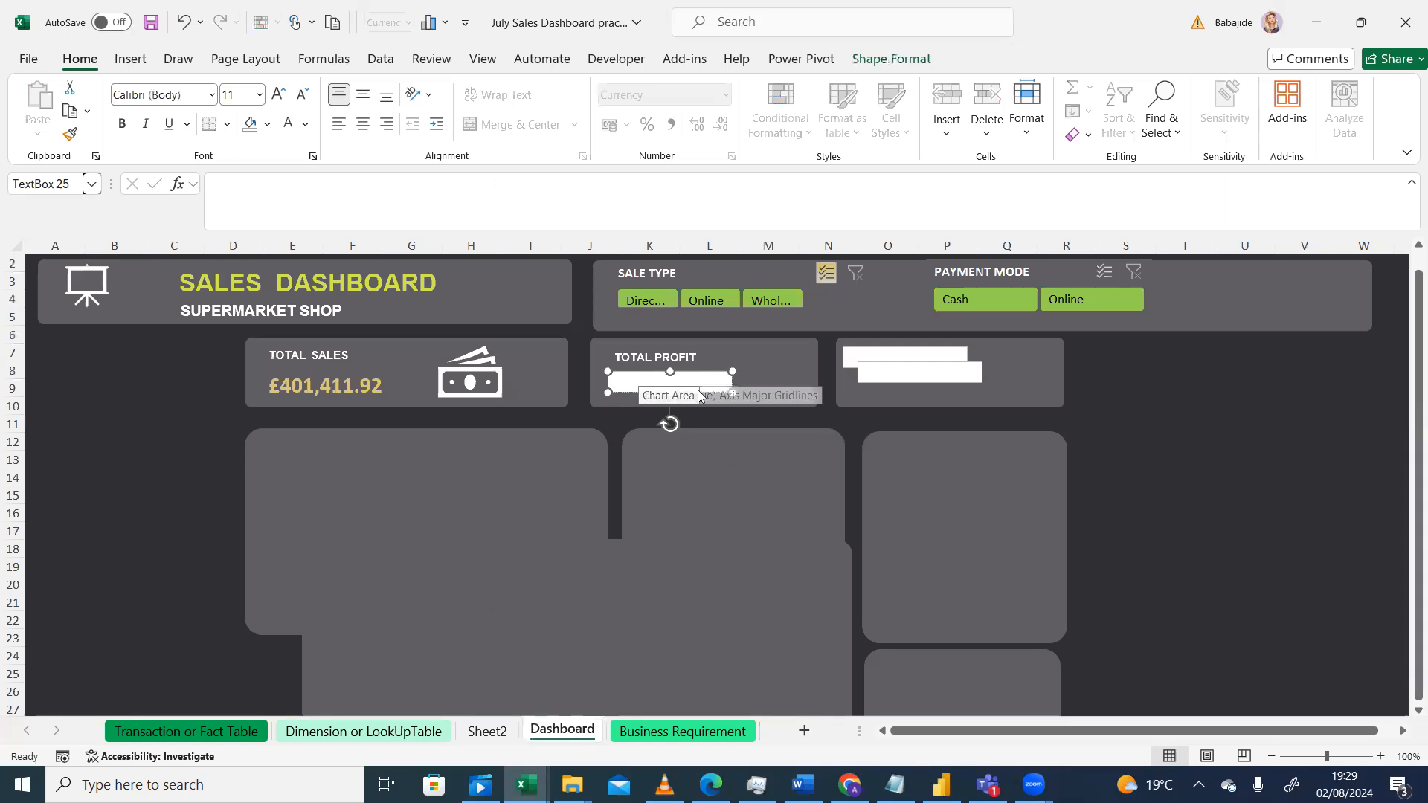
pyautogui.click(765, 376)
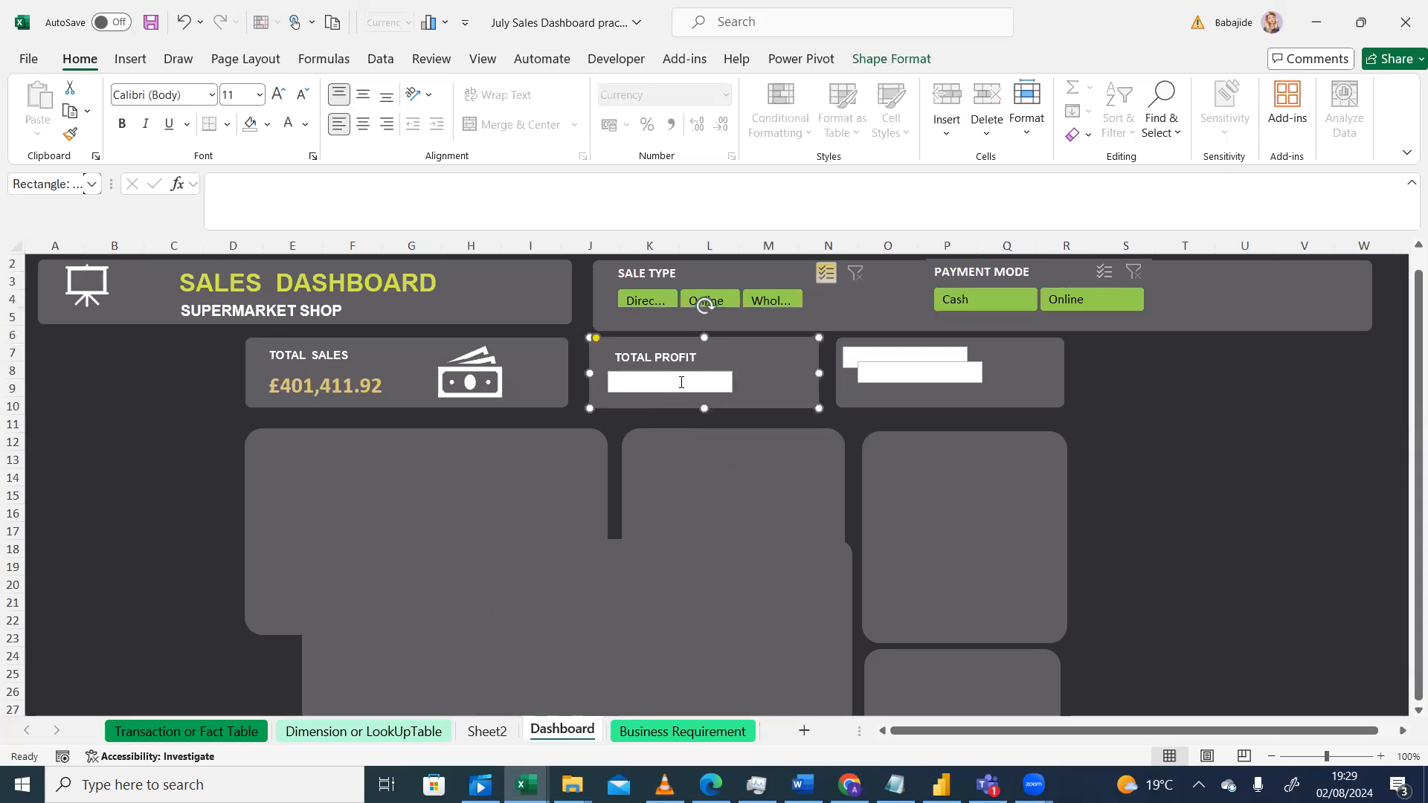
pyautogui.click(678, 383)
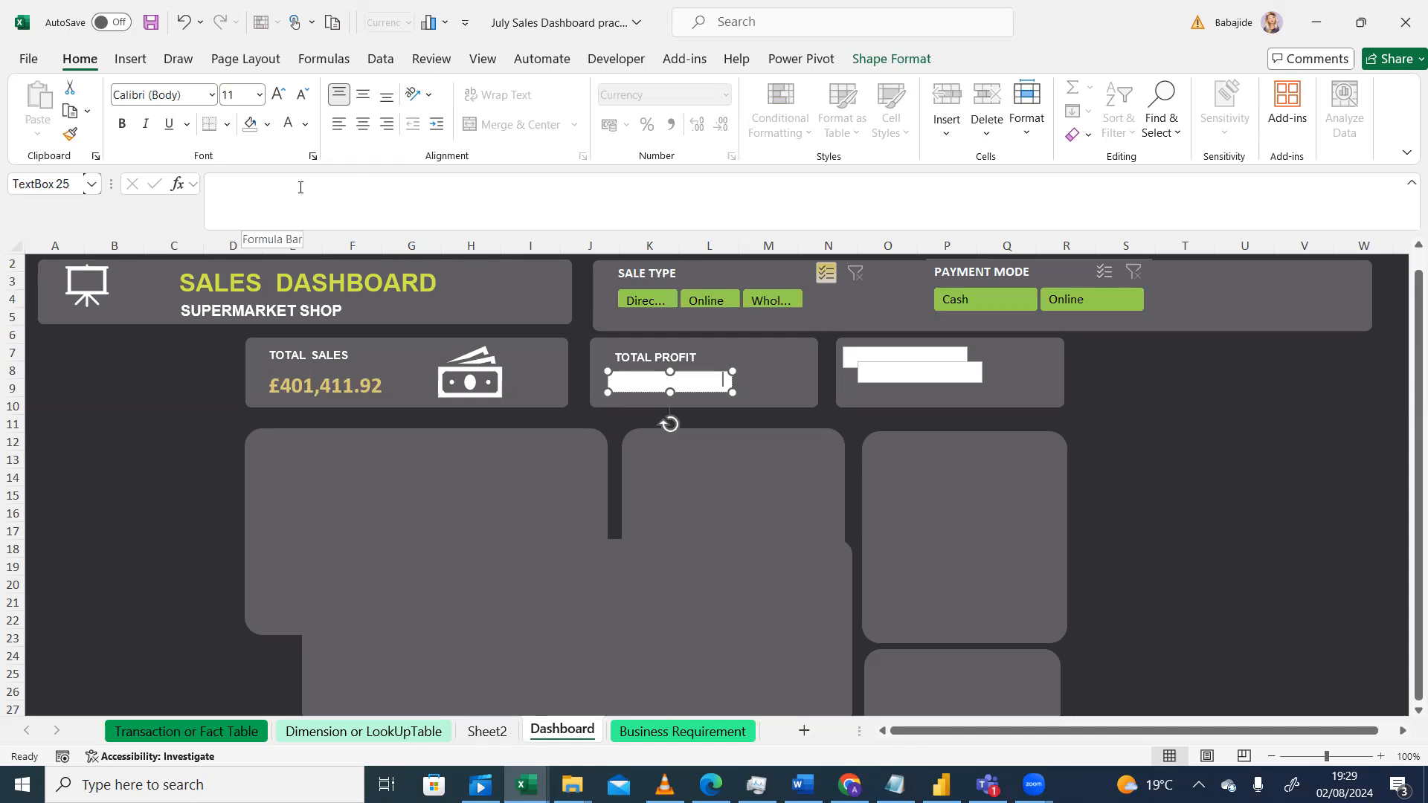
pyautogui.click(221, 189)
pyautogui.write('=')
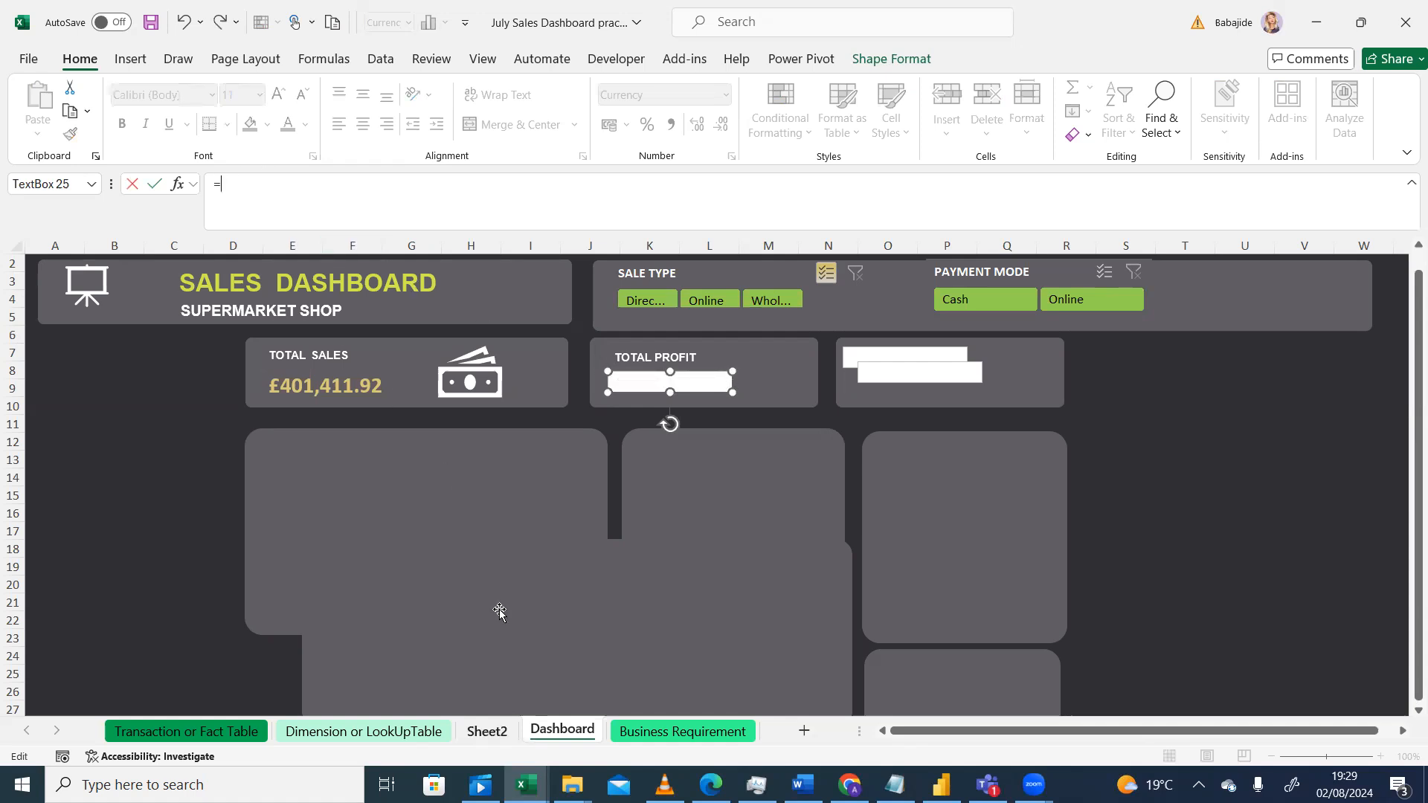
pyautogui.hotkey('ctrl', 'pageup')
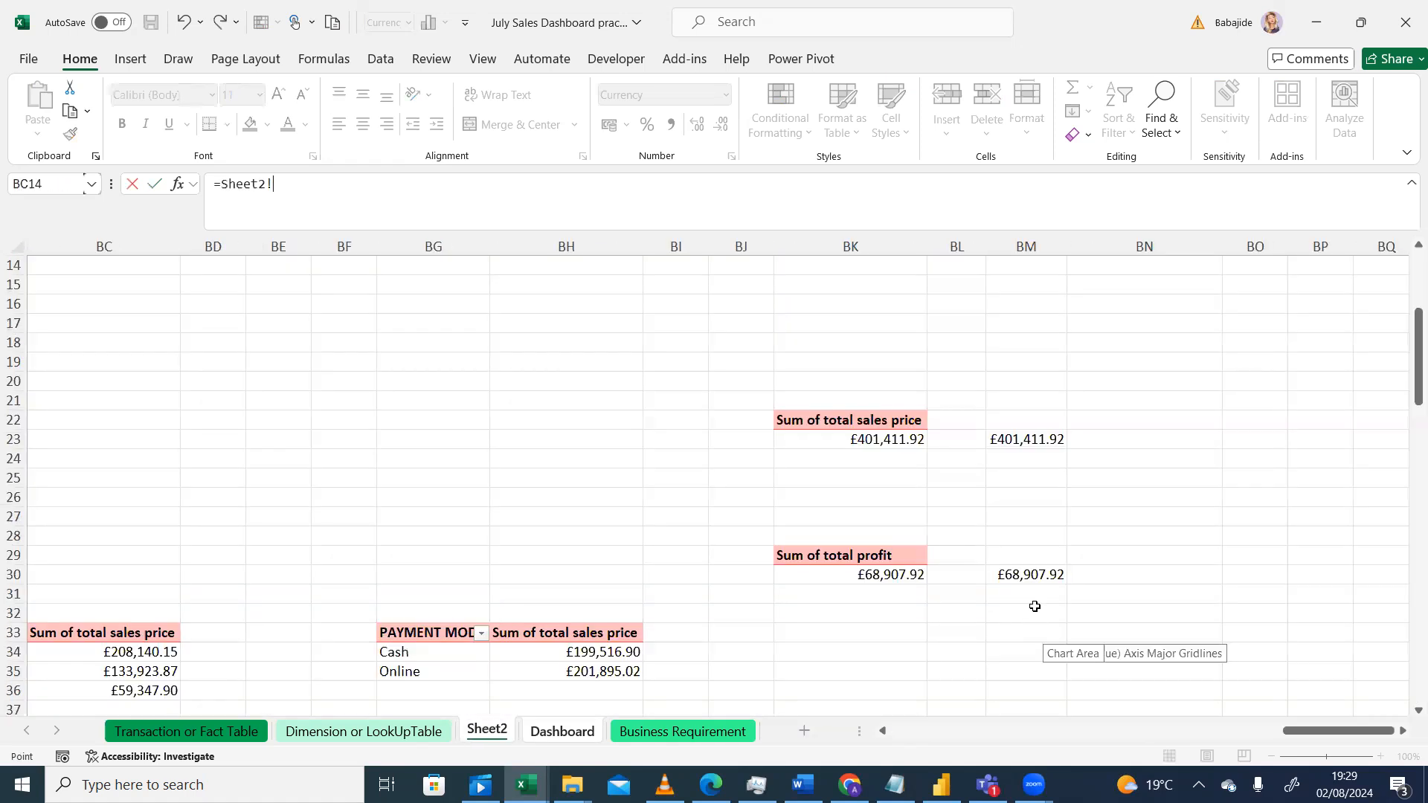
pyautogui.click(1033, 575)
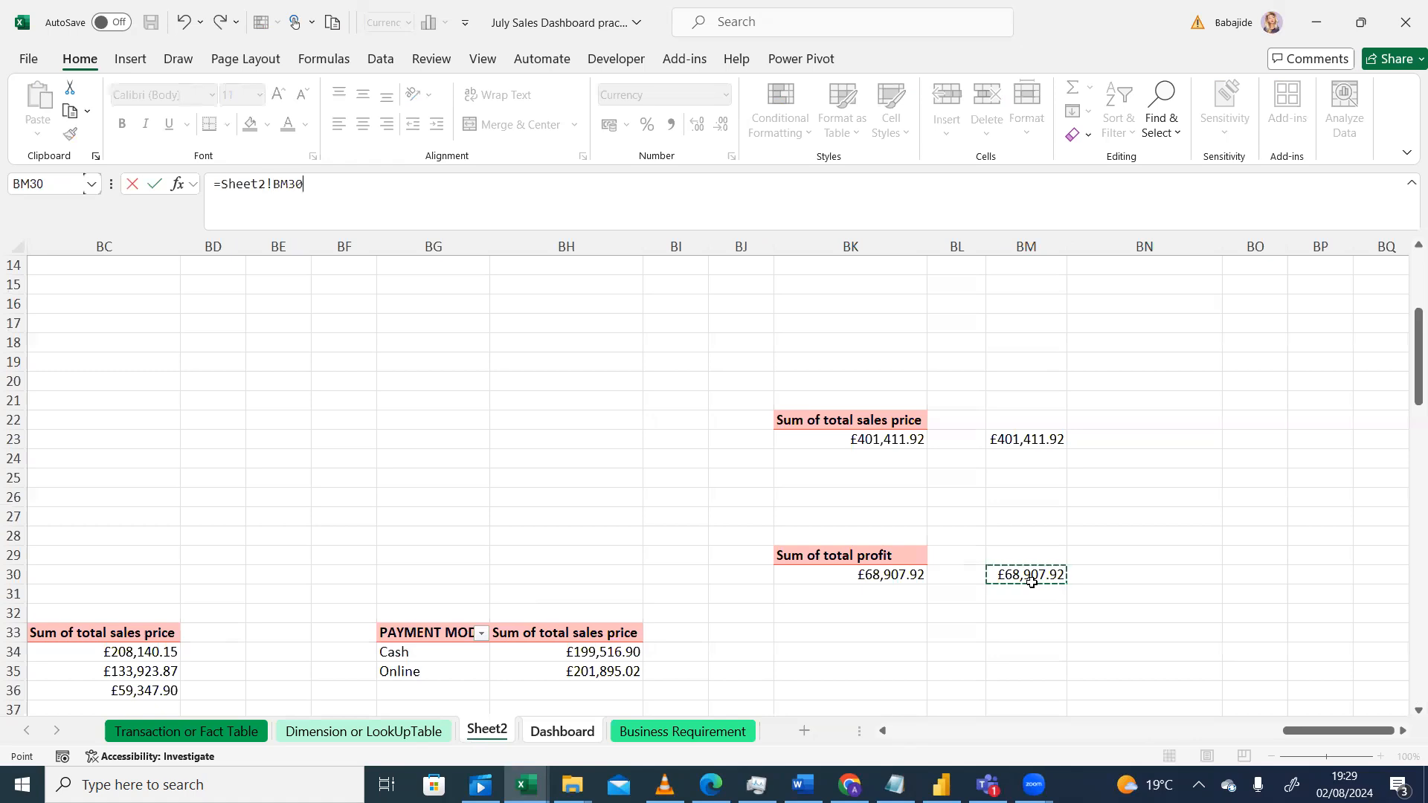
pyautogui.press('Return')
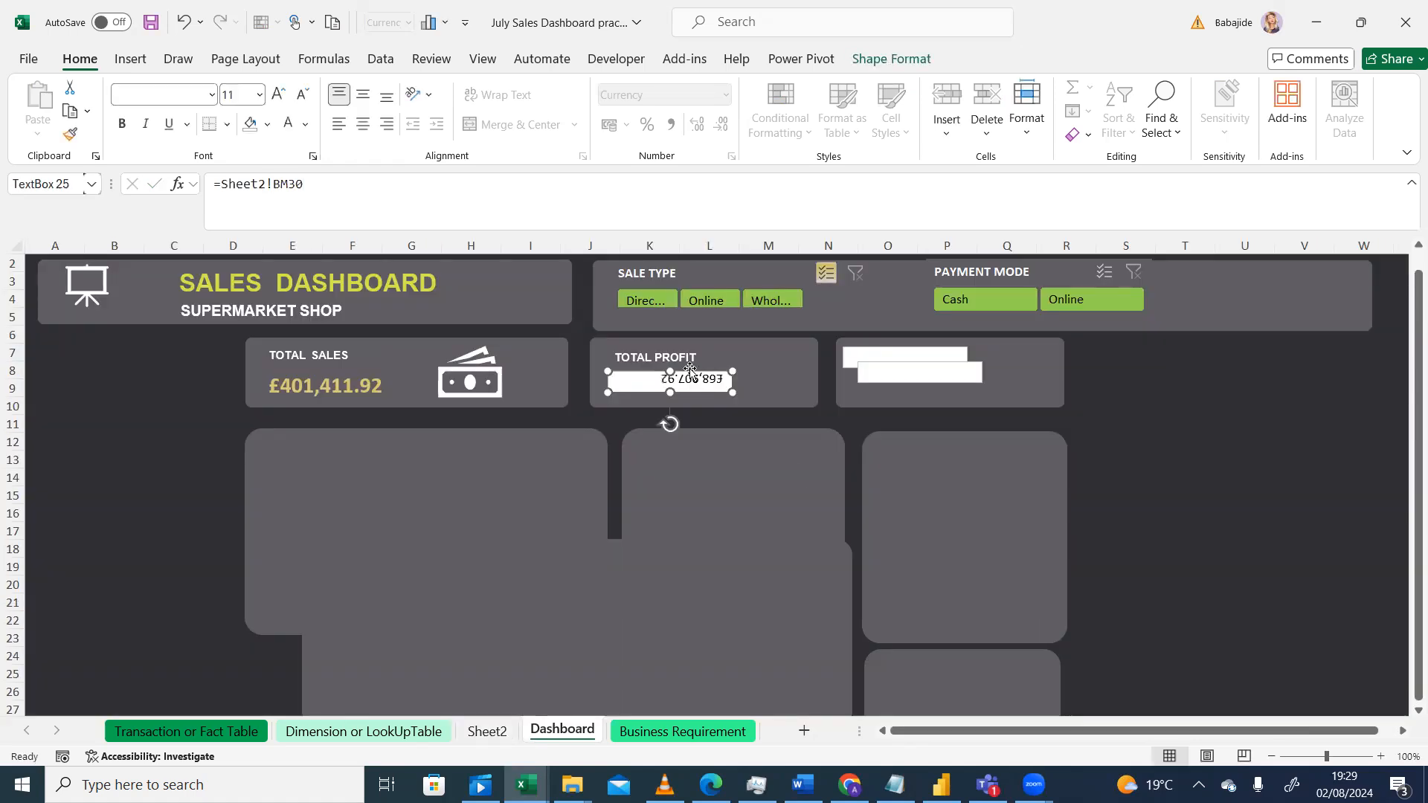
pyautogui.moveTo(670, 424); pyautogui.dragTo(666, 297)
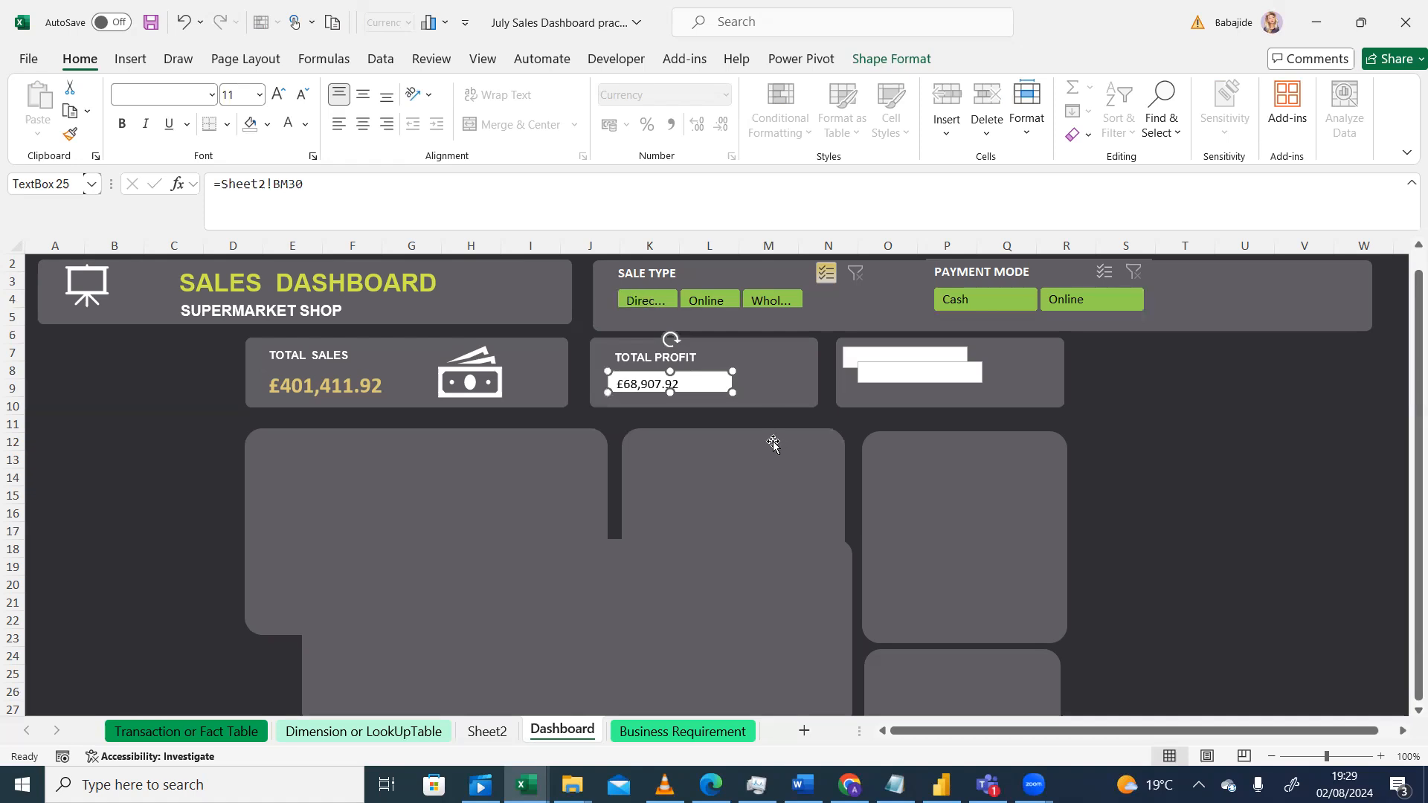
pyautogui.click(726, 455)
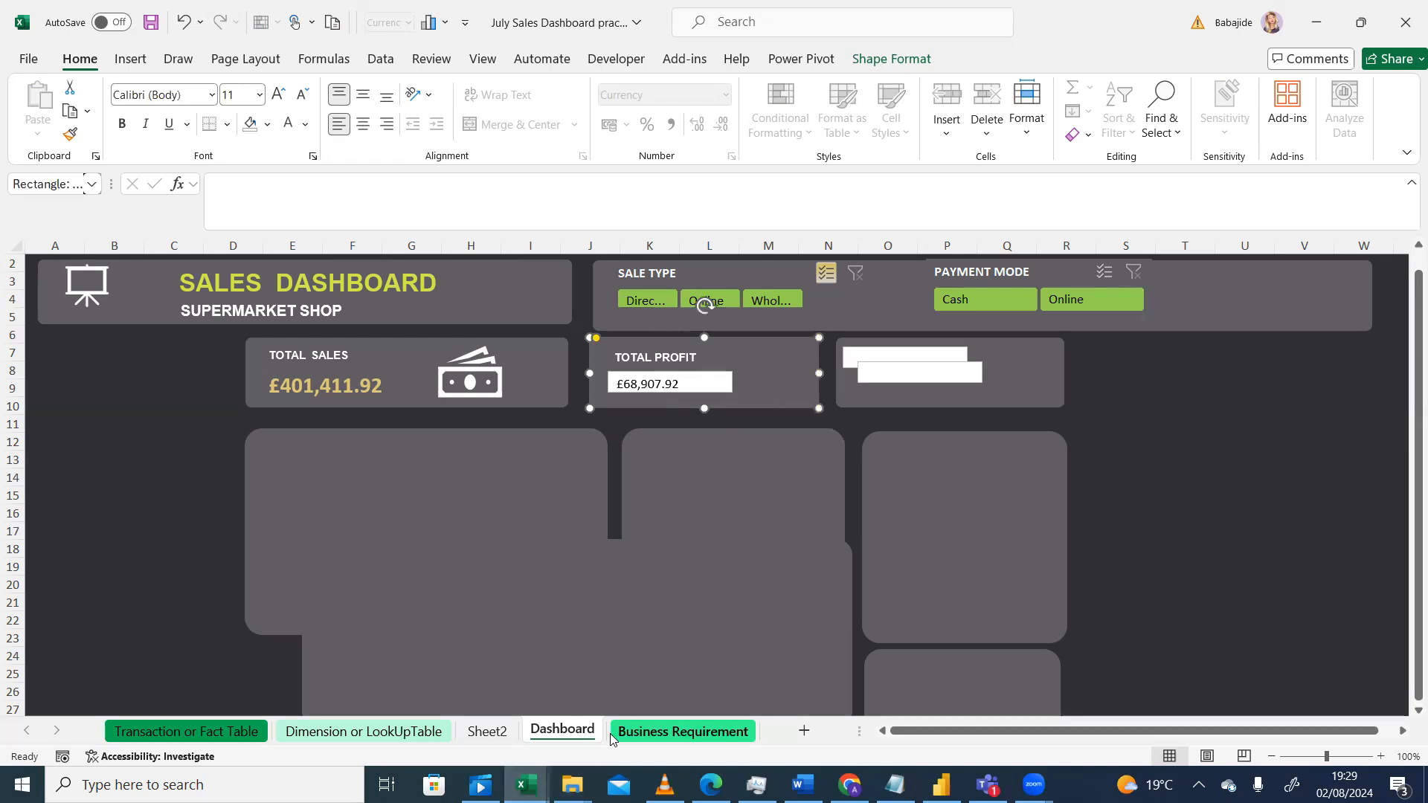
# Step: Check the total profit value on Sheet2 and return to the dashboard
pyautogui.click(485, 731)
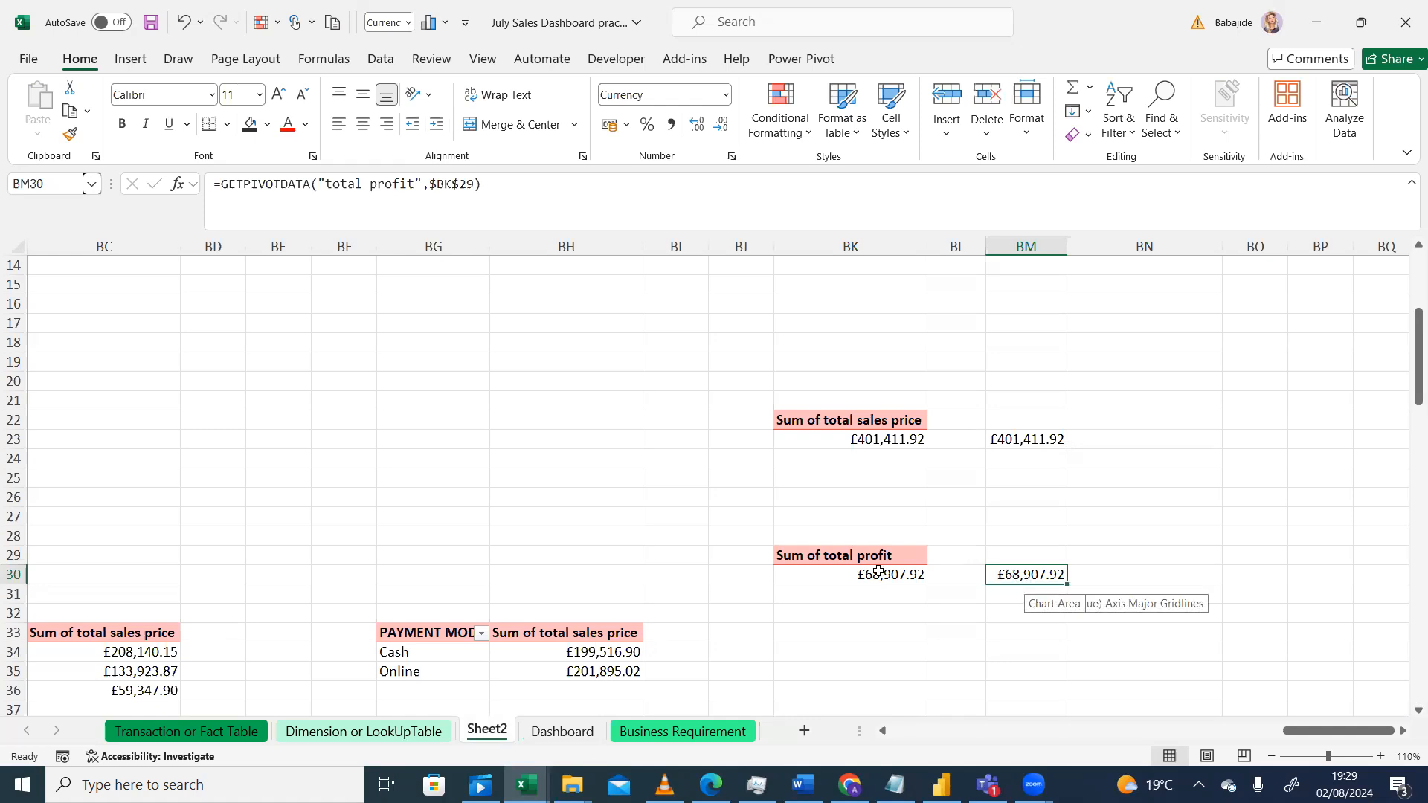
pyautogui.moveTo(861, 573)
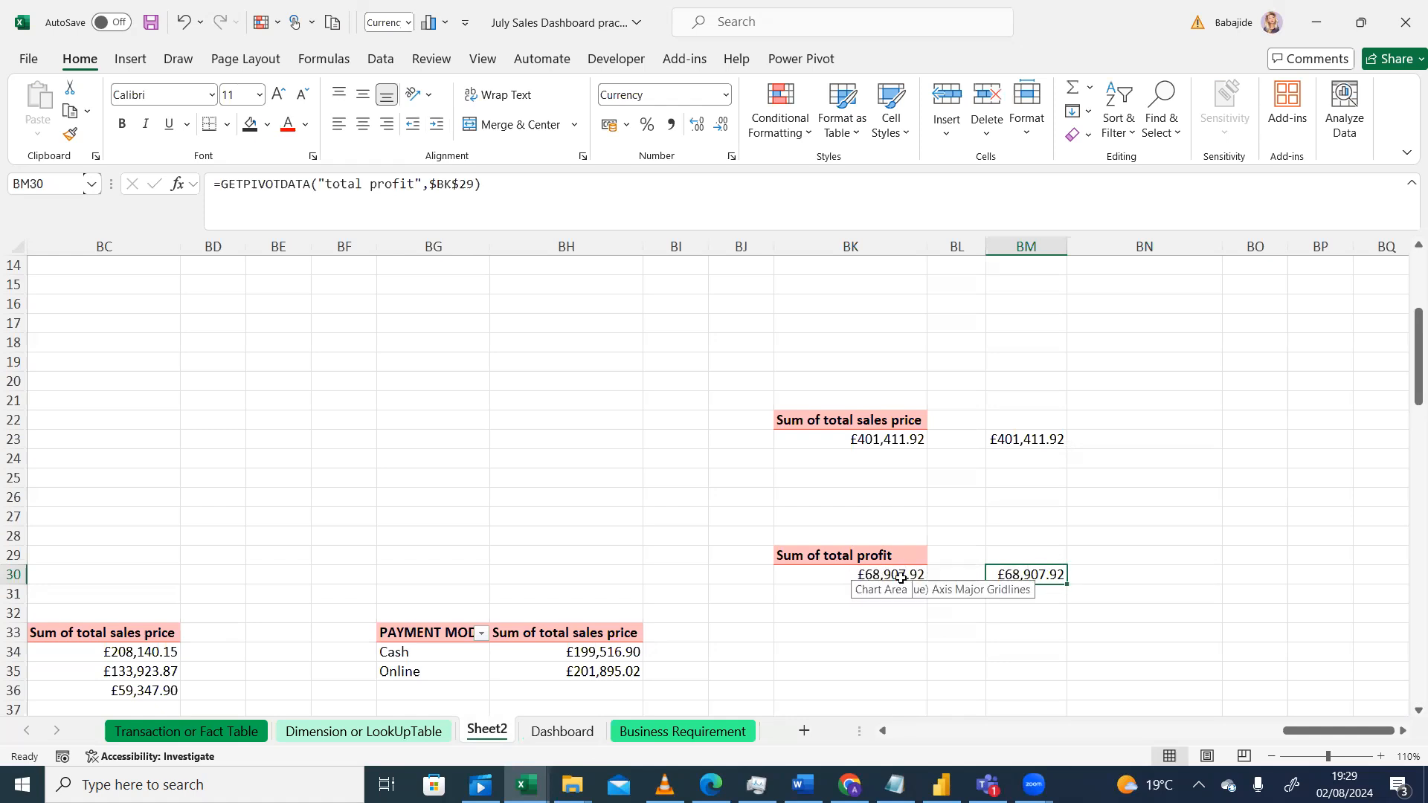
pyautogui.click(559, 731)
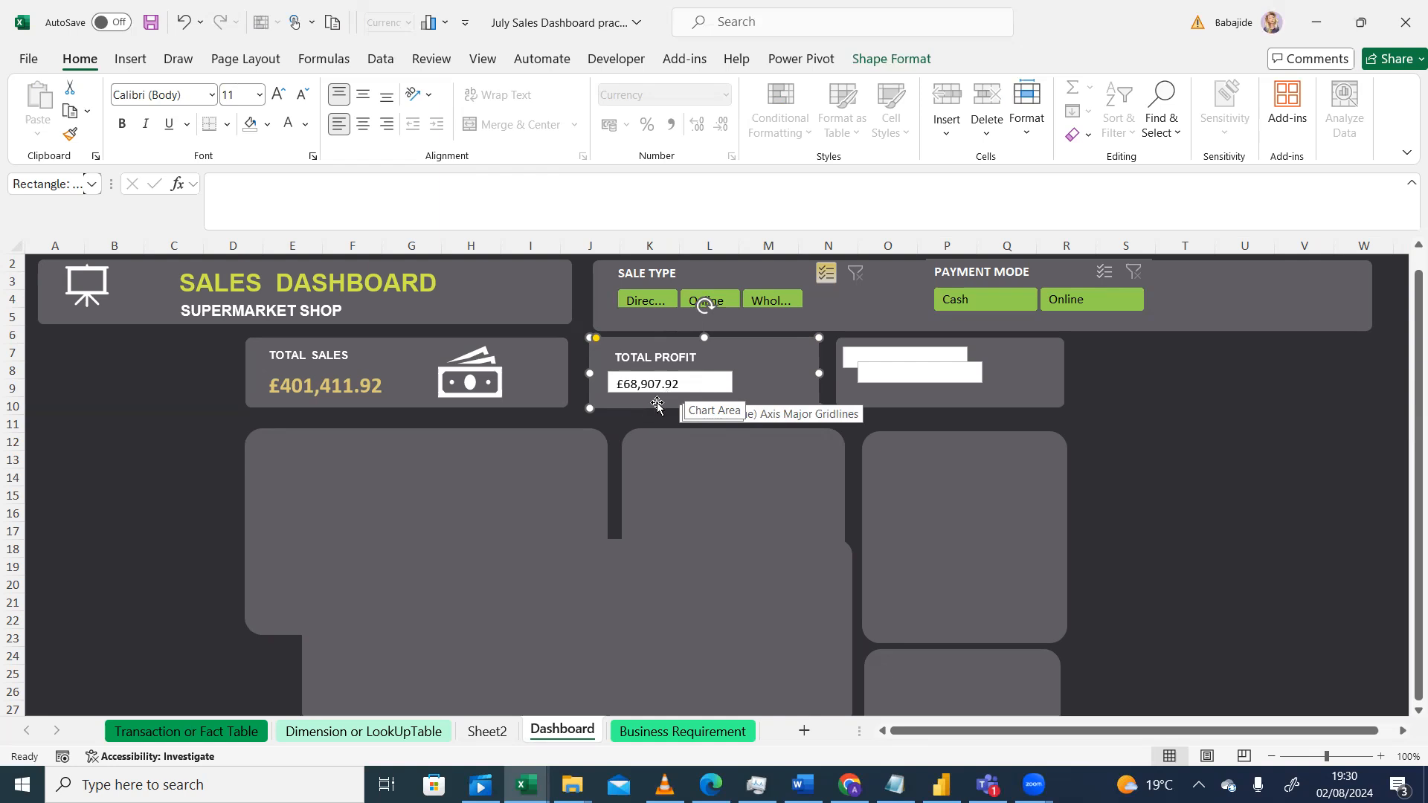
# Step: Nudge the total sales value text box slightly left inside its card
pyautogui.click(623, 423)
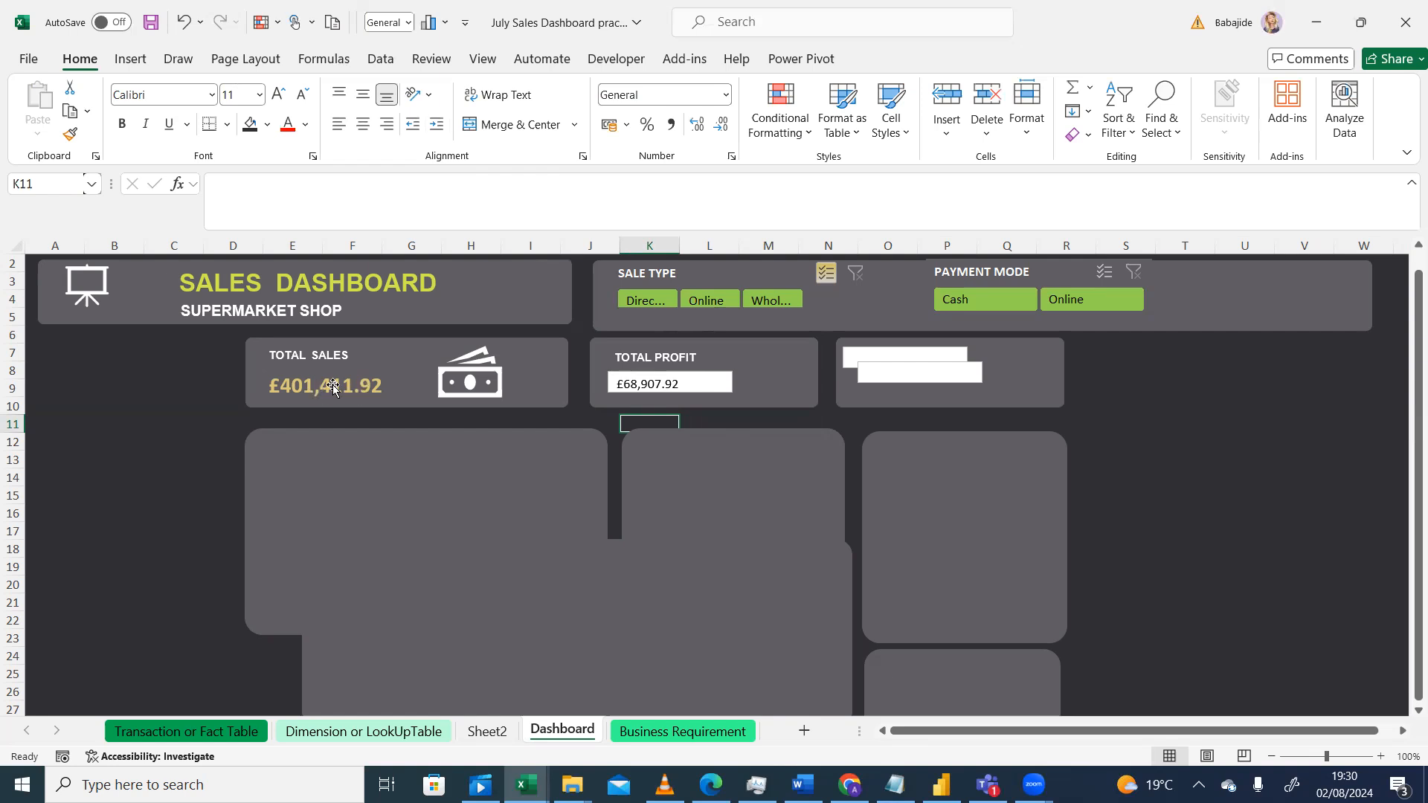
pyautogui.click(368, 384)
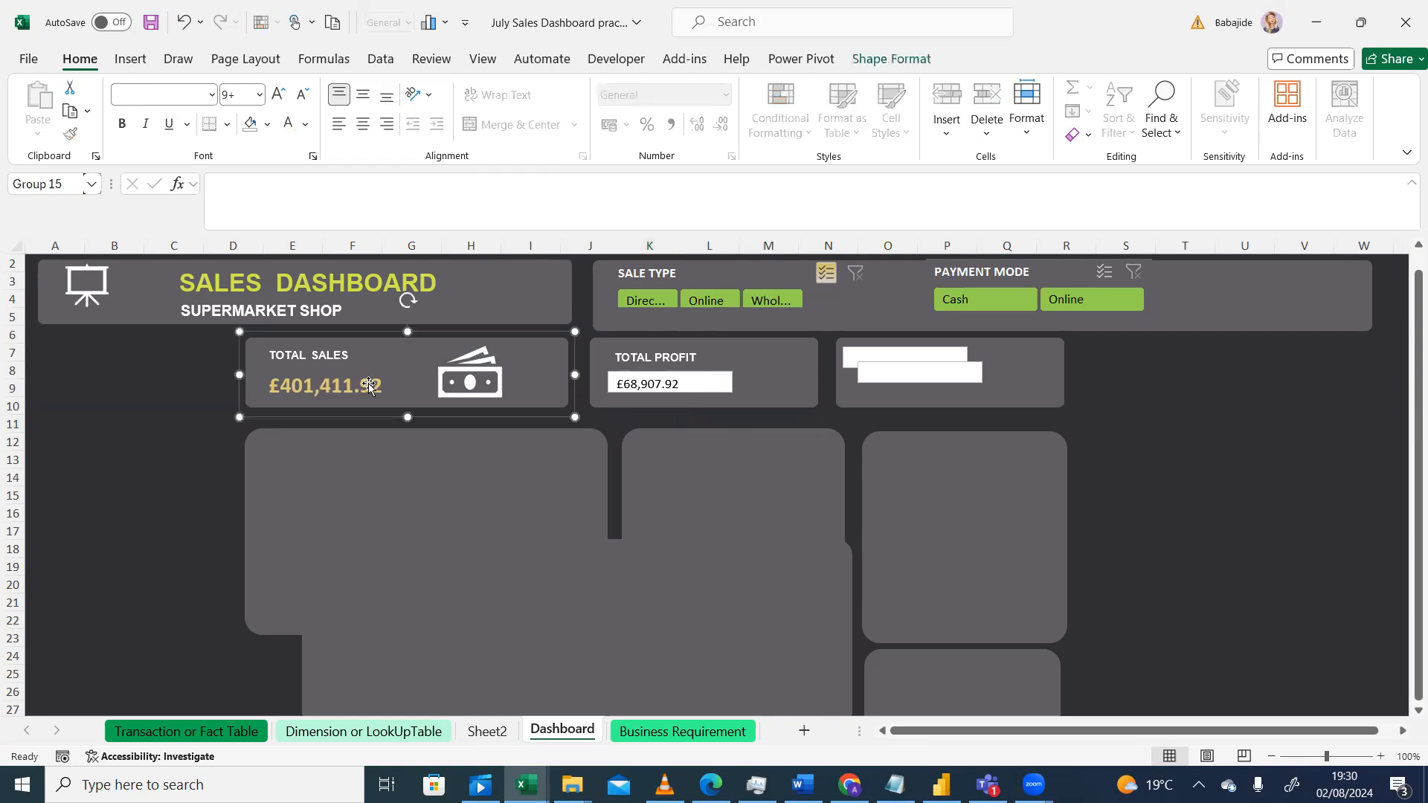
pyautogui.click(372, 388)
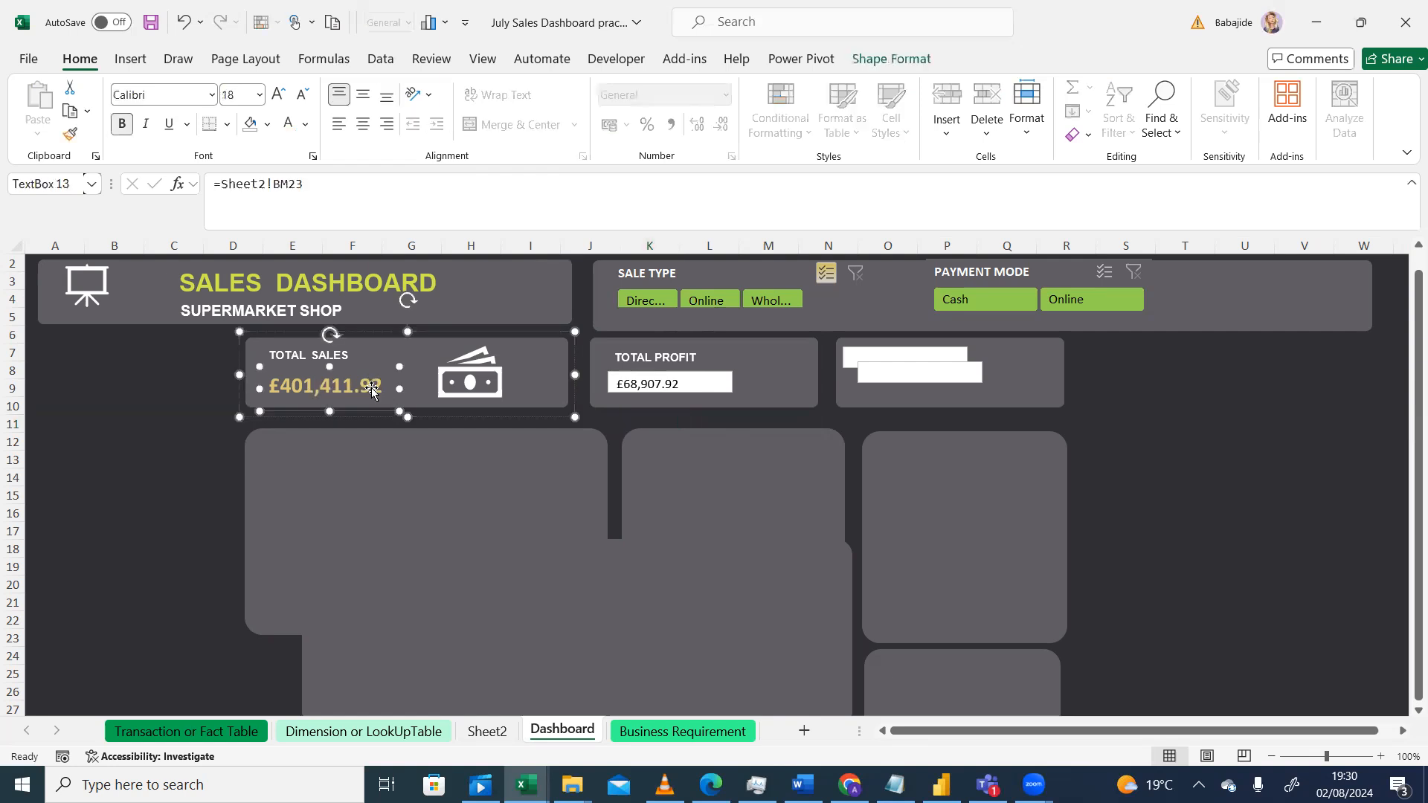
pyautogui.moveTo(386, 386)
pyautogui.mouseDown()
pyautogui.moveTo(366, 384)
pyautogui.moveTo(378, 387)
pyautogui.mouseUp()
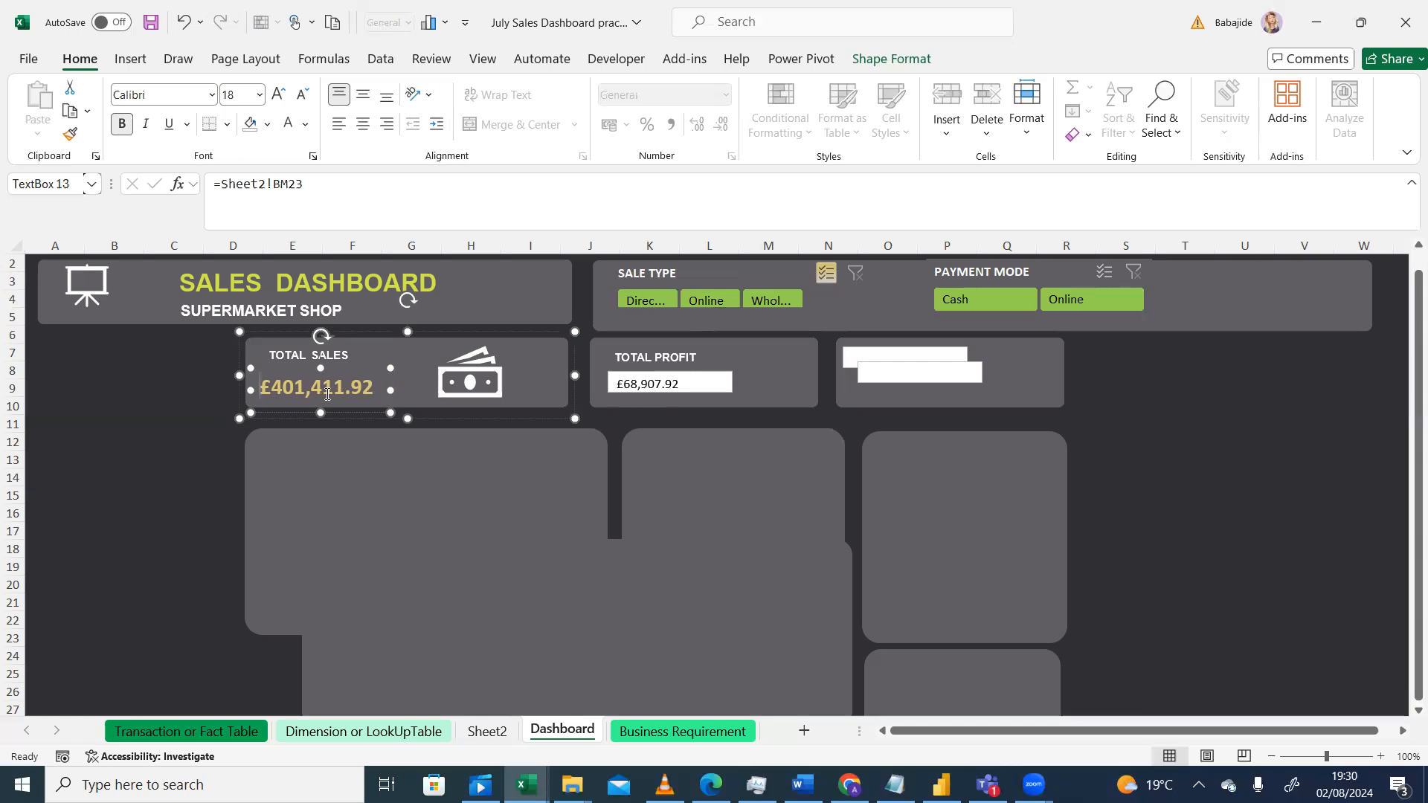
pyautogui.click(181, 452)
pyautogui.click(364, 394)
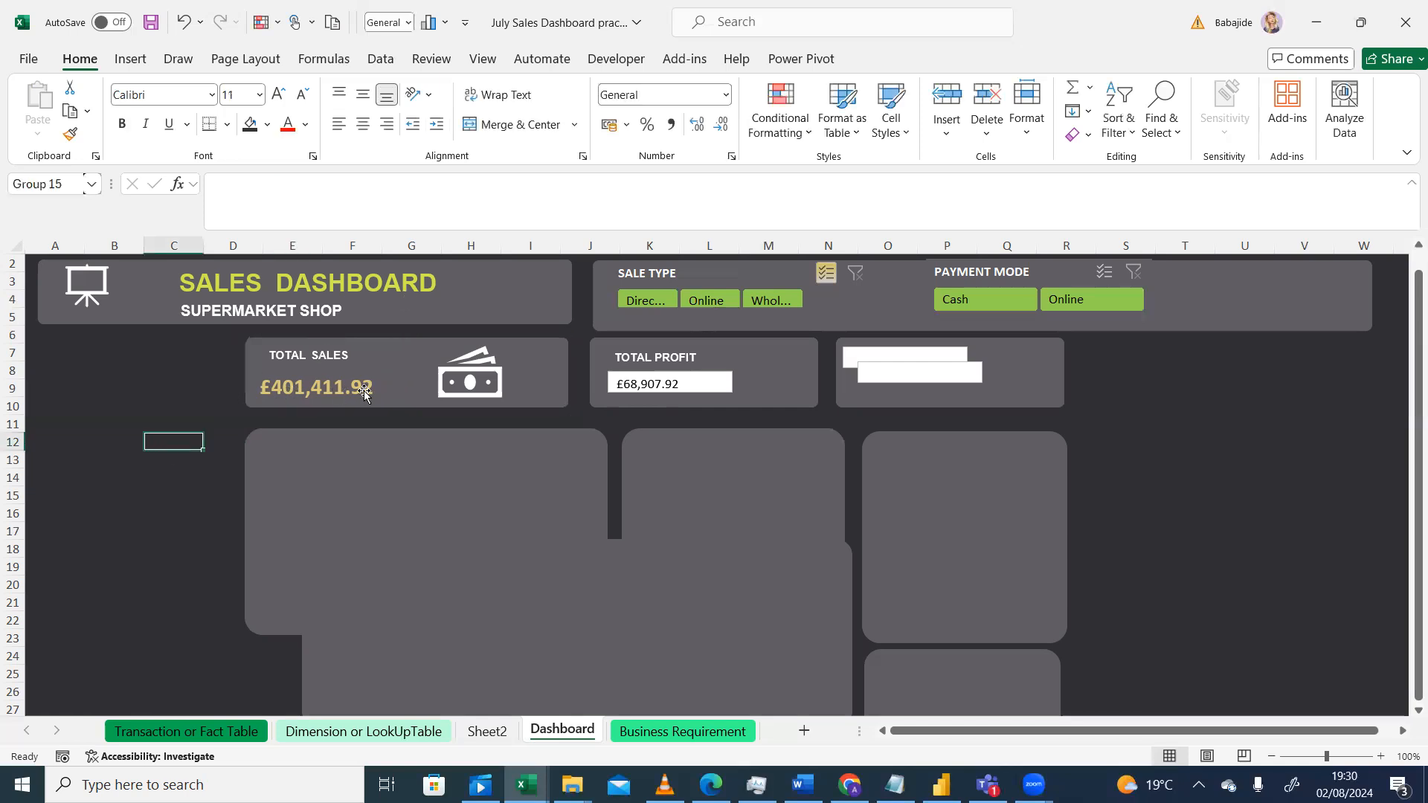
pyautogui.click(364, 393)
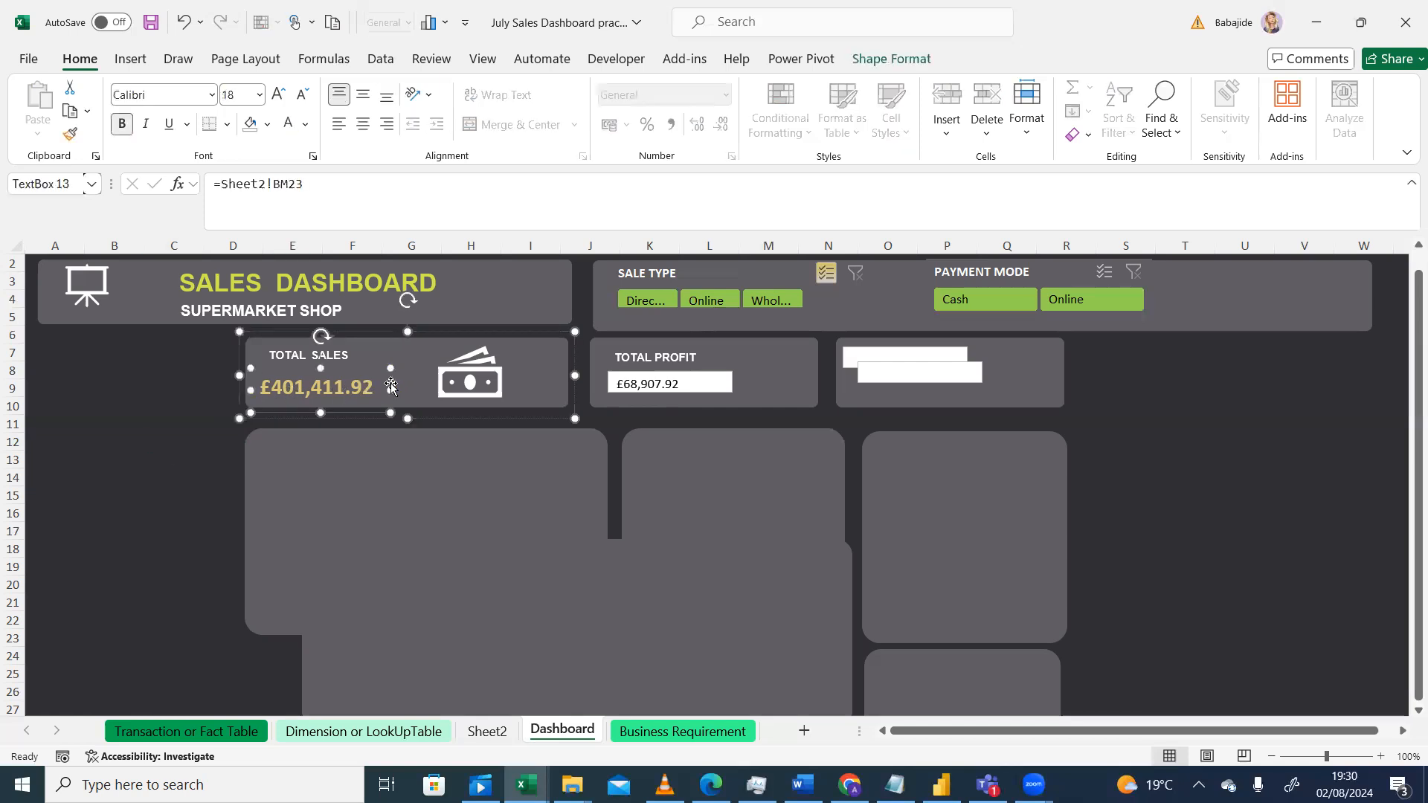
pyautogui.click(143, 435)
pyautogui.click(357, 393)
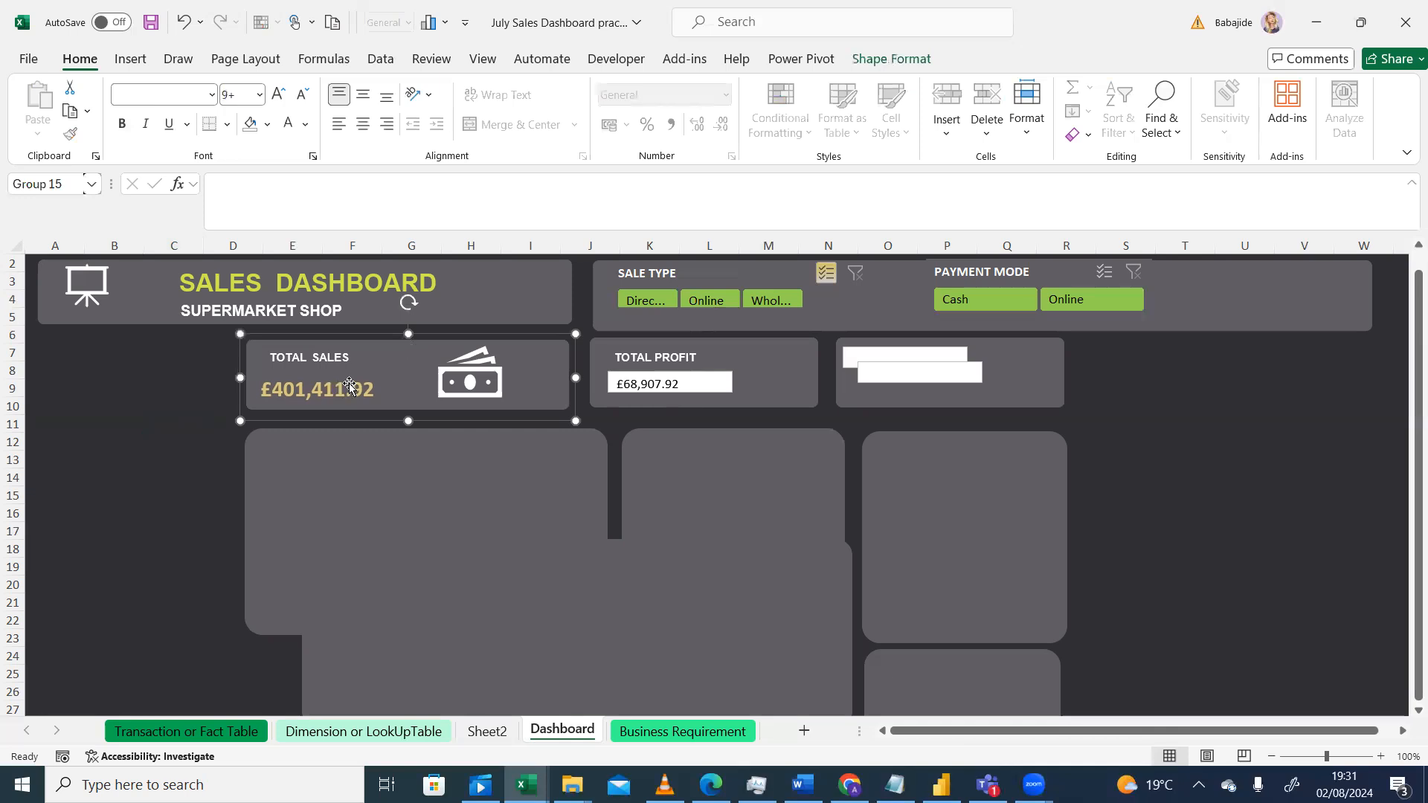
pyautogui.click(339, 388)
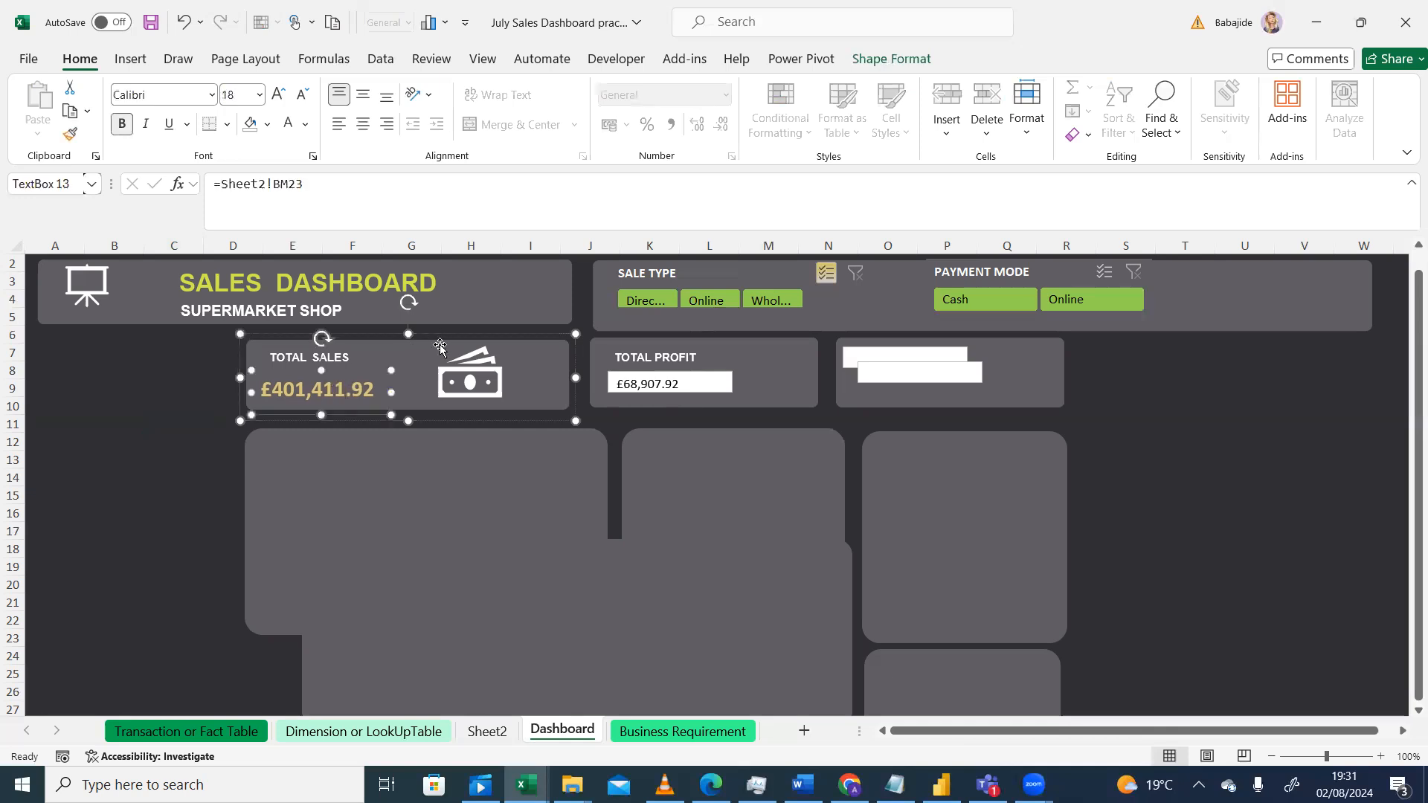
pyautogui.click(113, 445)
pyautogui.click(315, 386)
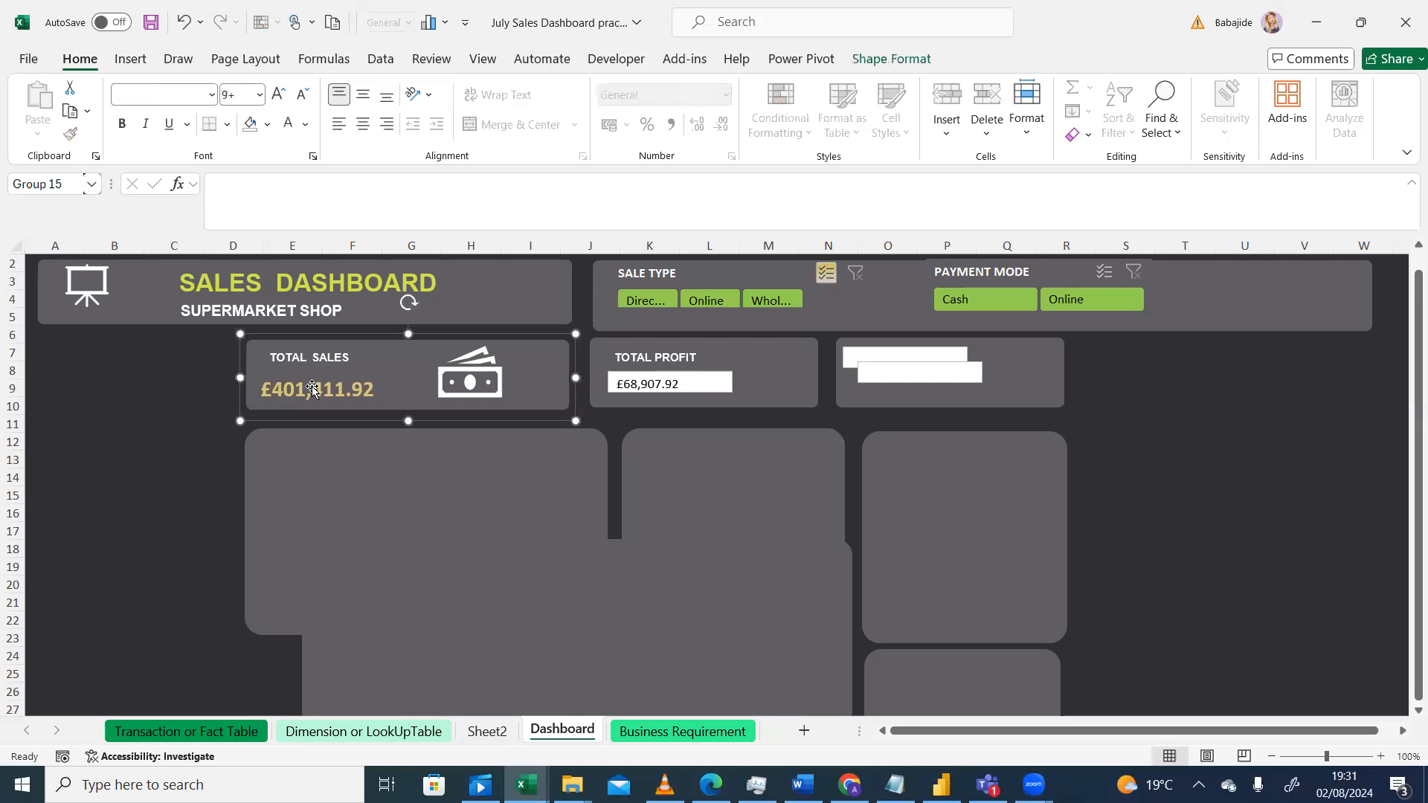
pyautogui.click(105, 403)
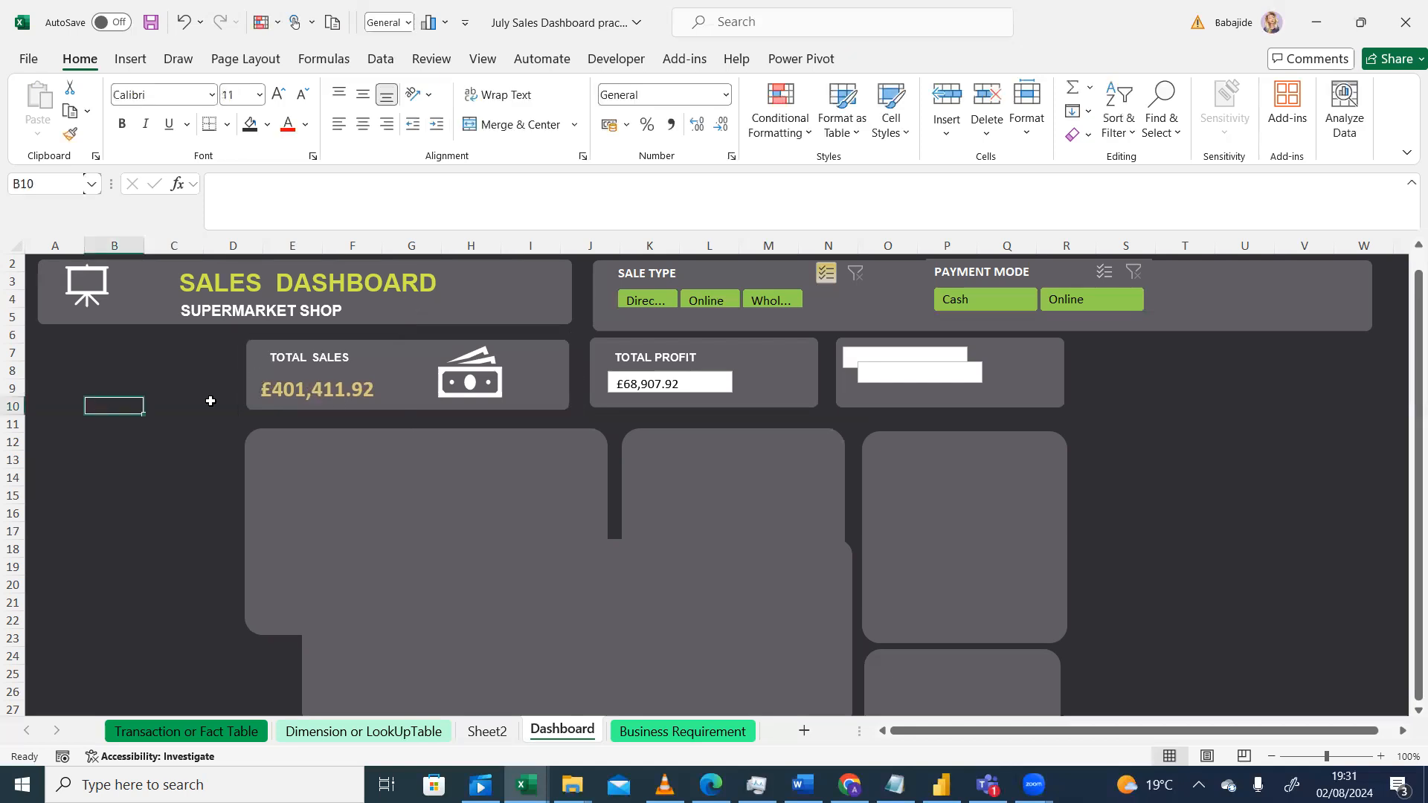
pyautogui.click(333, 395)
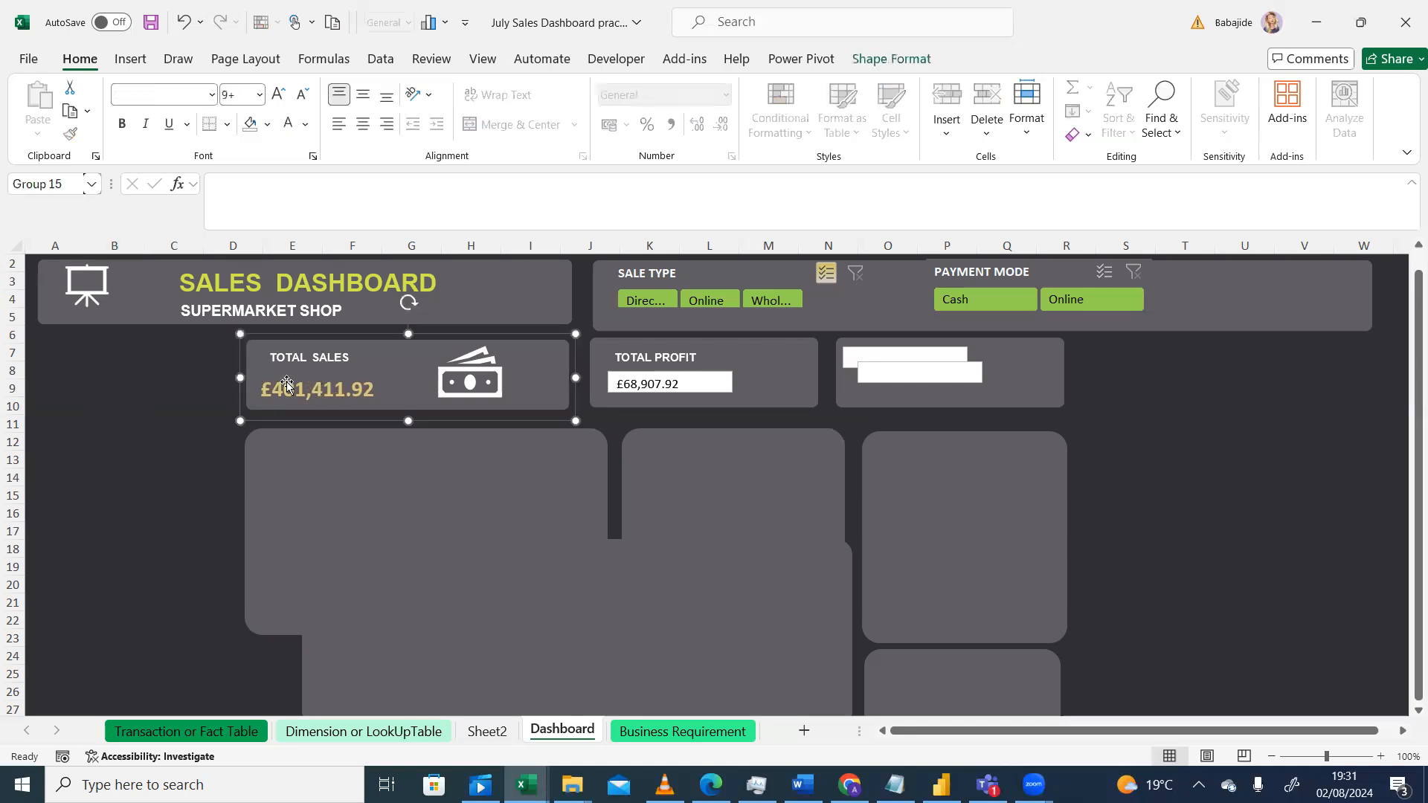
pyautogui.click(331, 362)
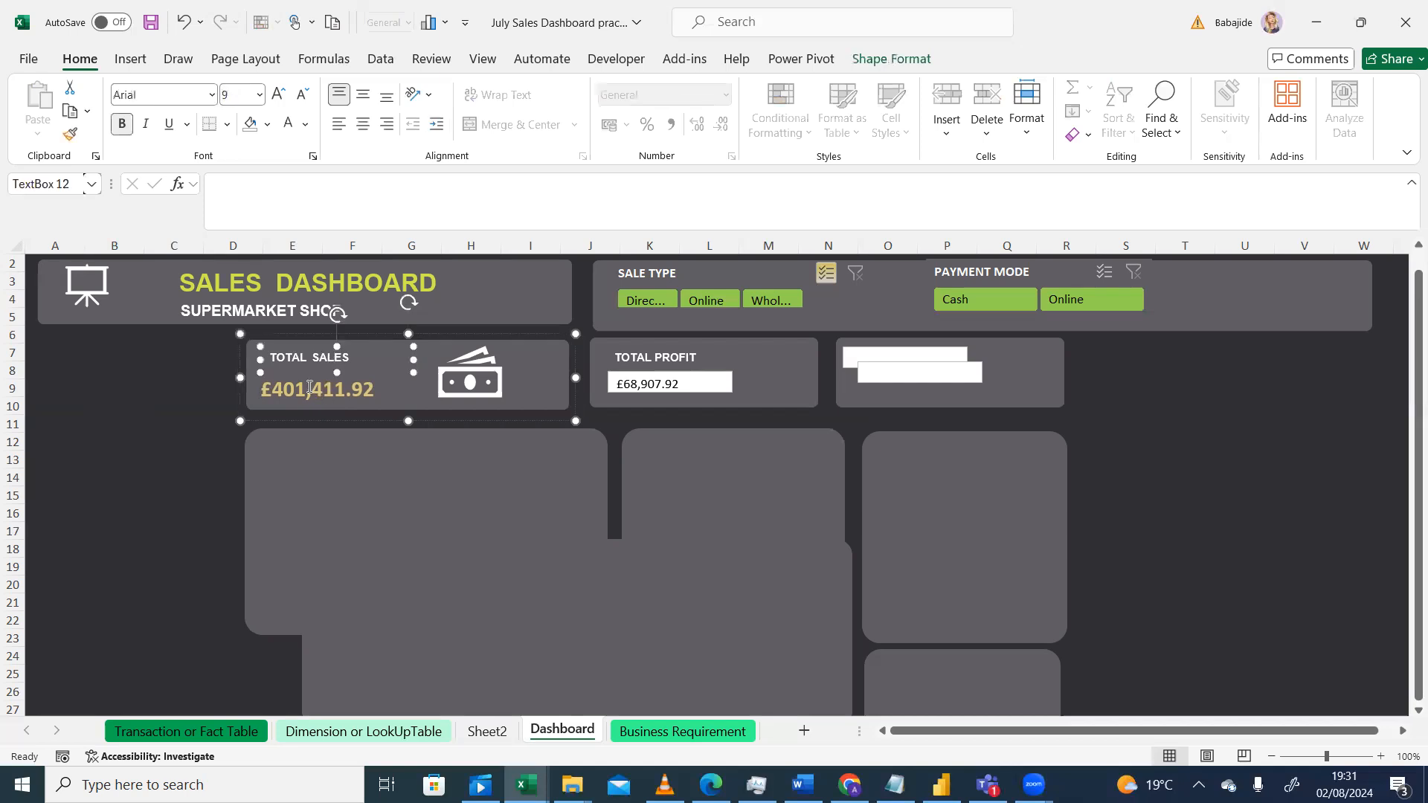
pyautogui.click(169, 382)
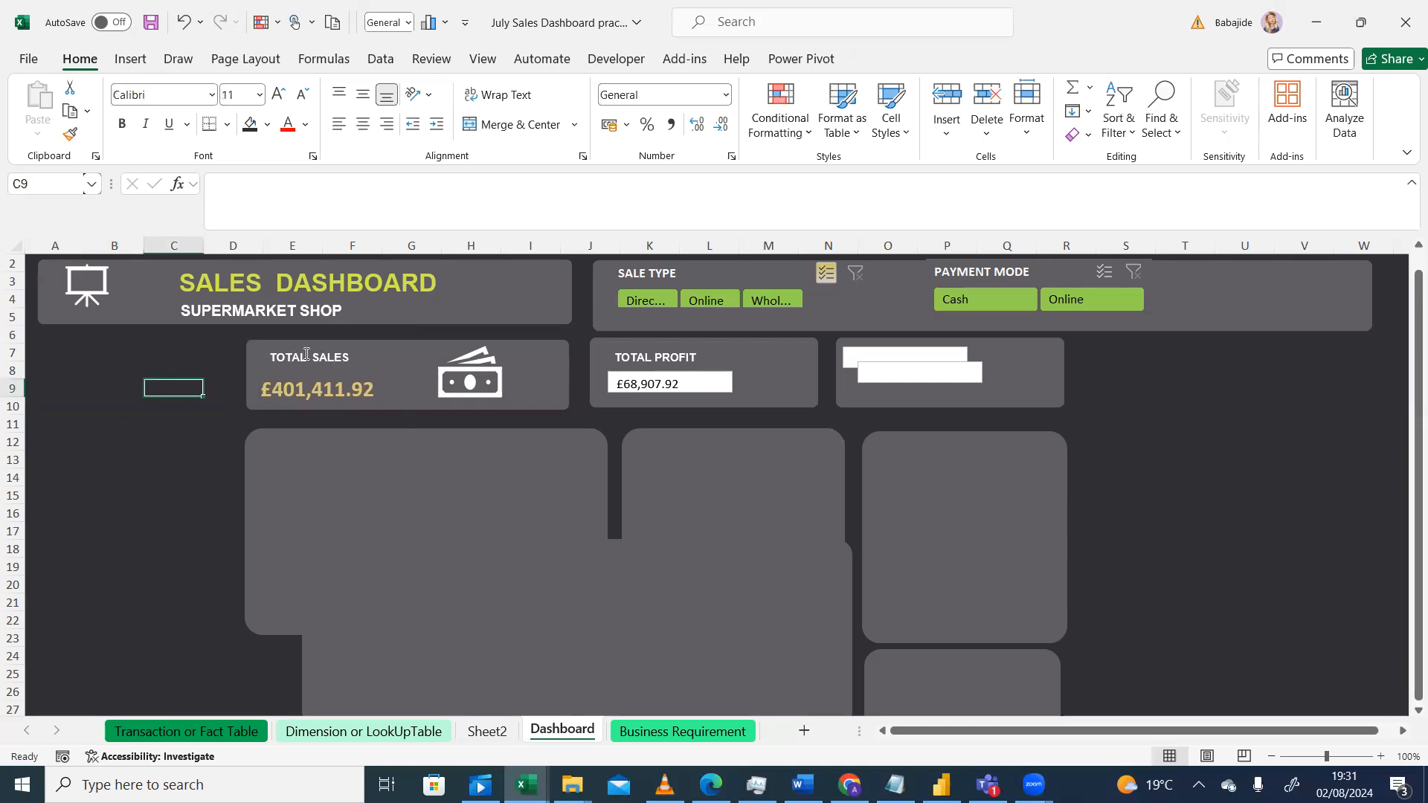
pyautogui.click(570, 334)
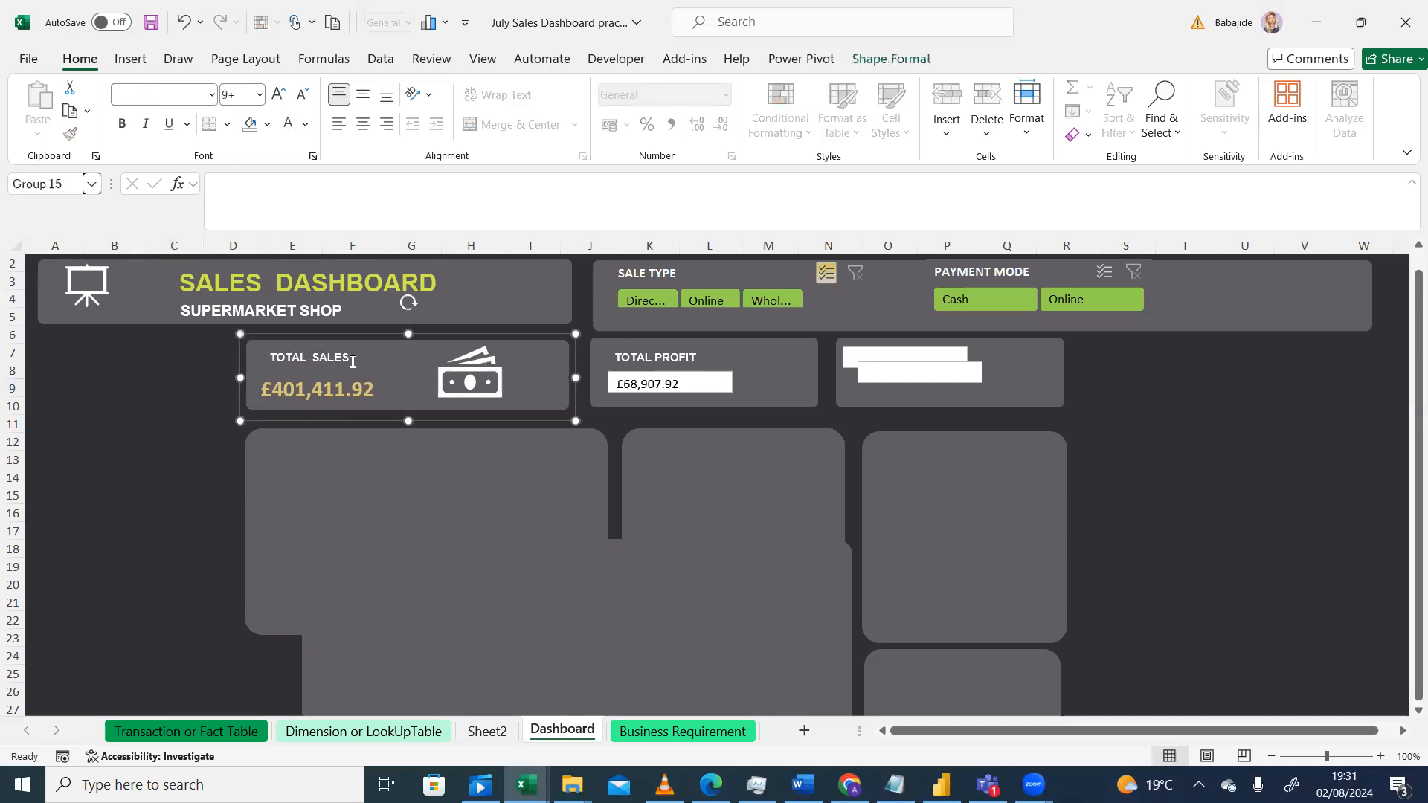
pyautogui.click(329, 355)
pyautogui.keyDown('ctrl'); pyautogui.click(331, 387); pyautogui.keyUp('ctrl')
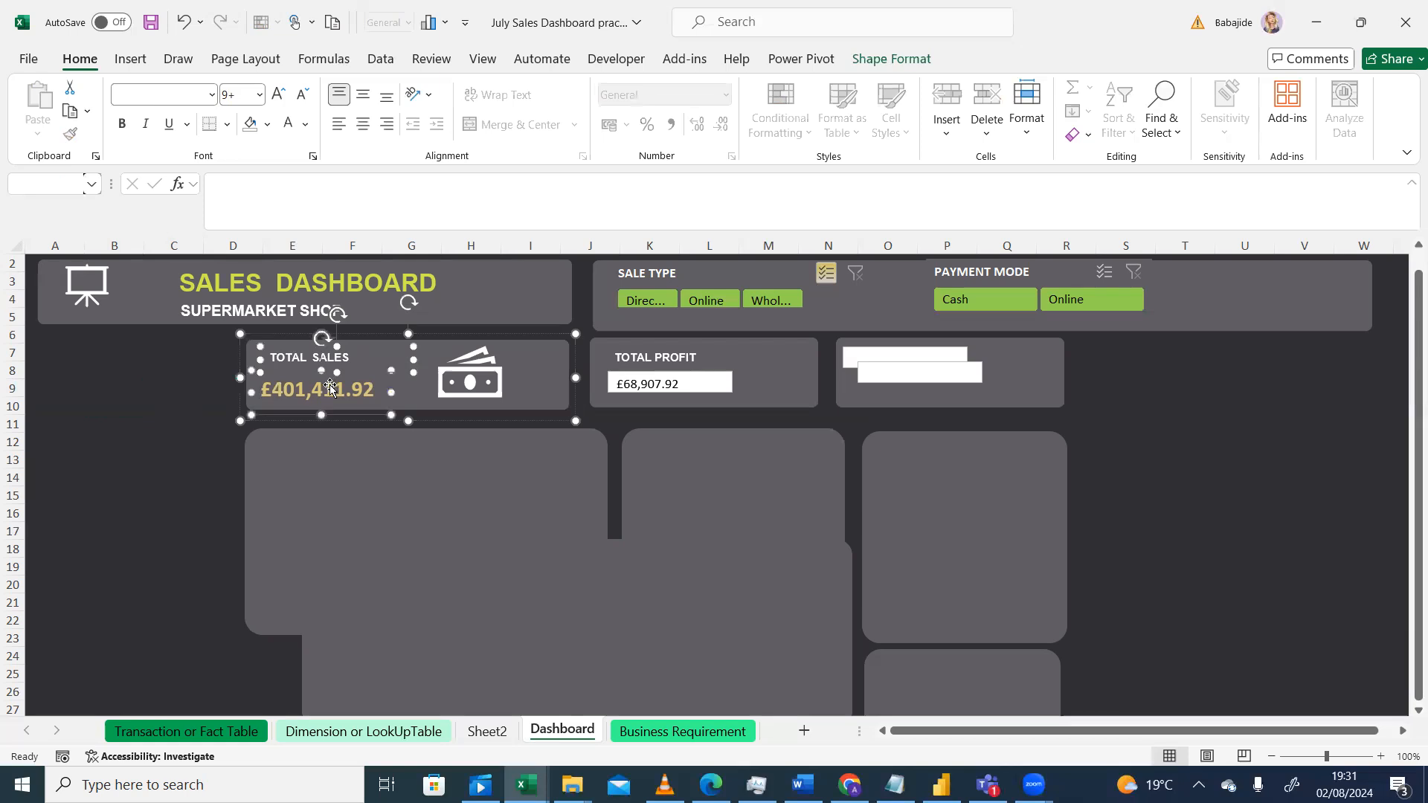
pyautogui.rightClick(330, 384)
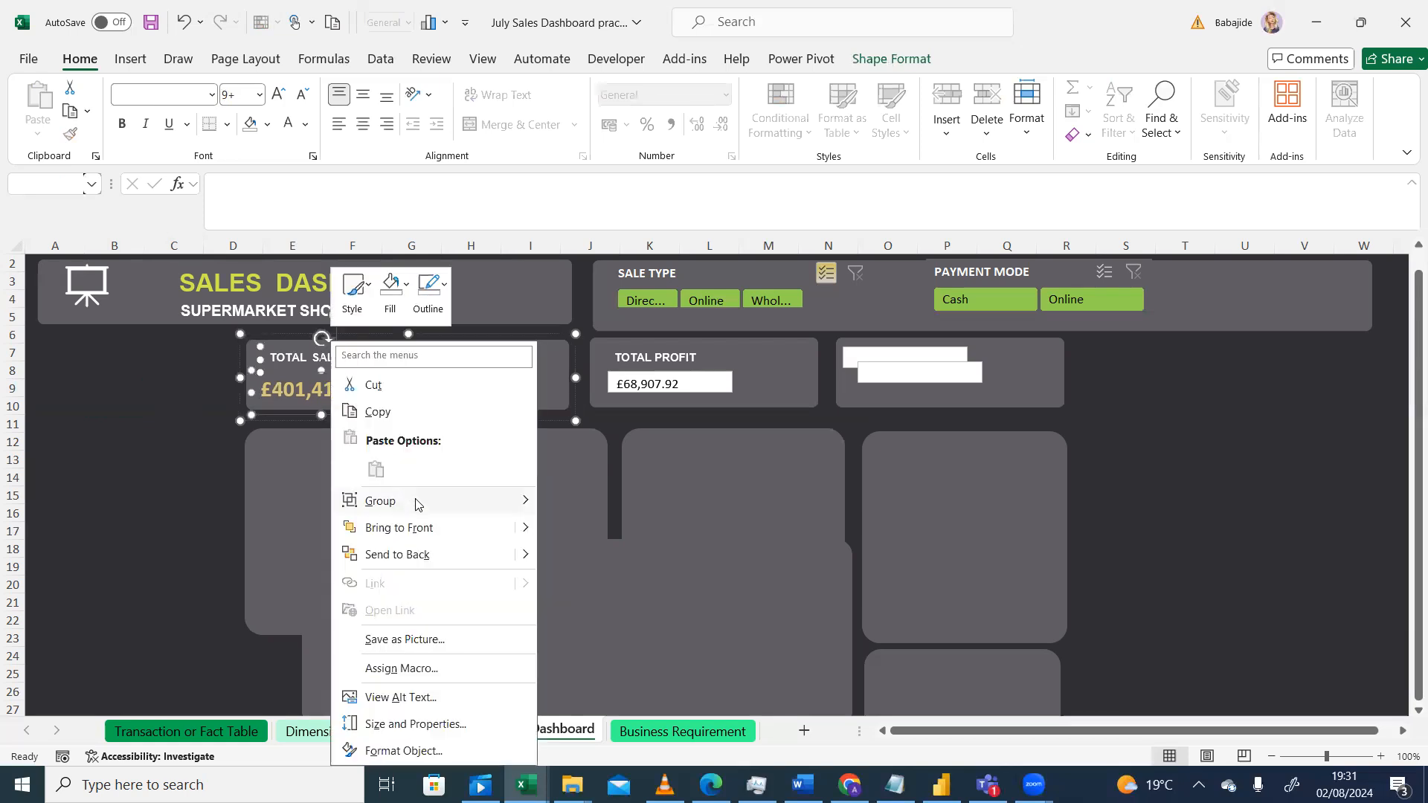
pyautogui.moveTo(491, 503)
pyautogui.click(585, 569)
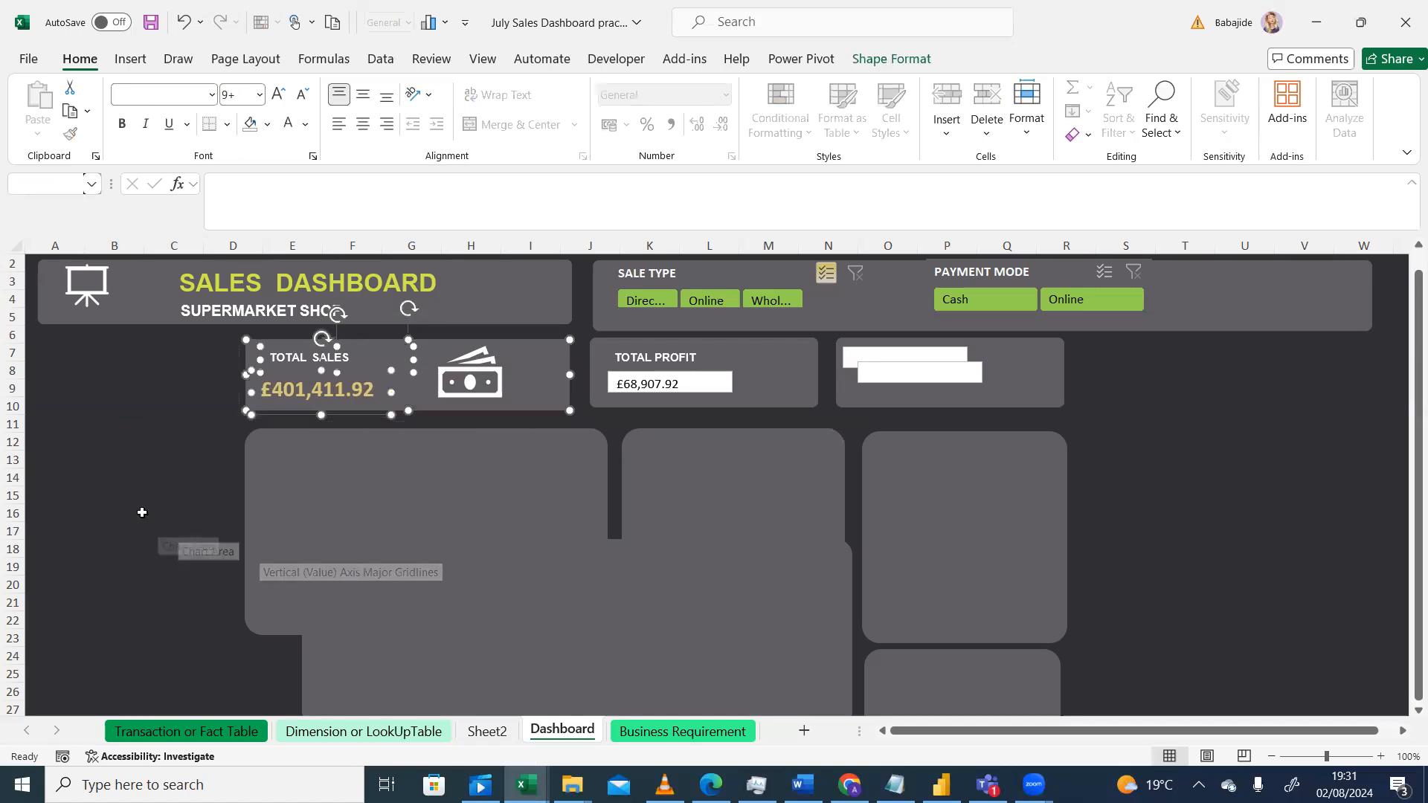
pyautogui.click(138, 512)
# Step: Copy the total sales value's formatting onto the total profit value with Format Painter
pyautogui.click(333, 401)
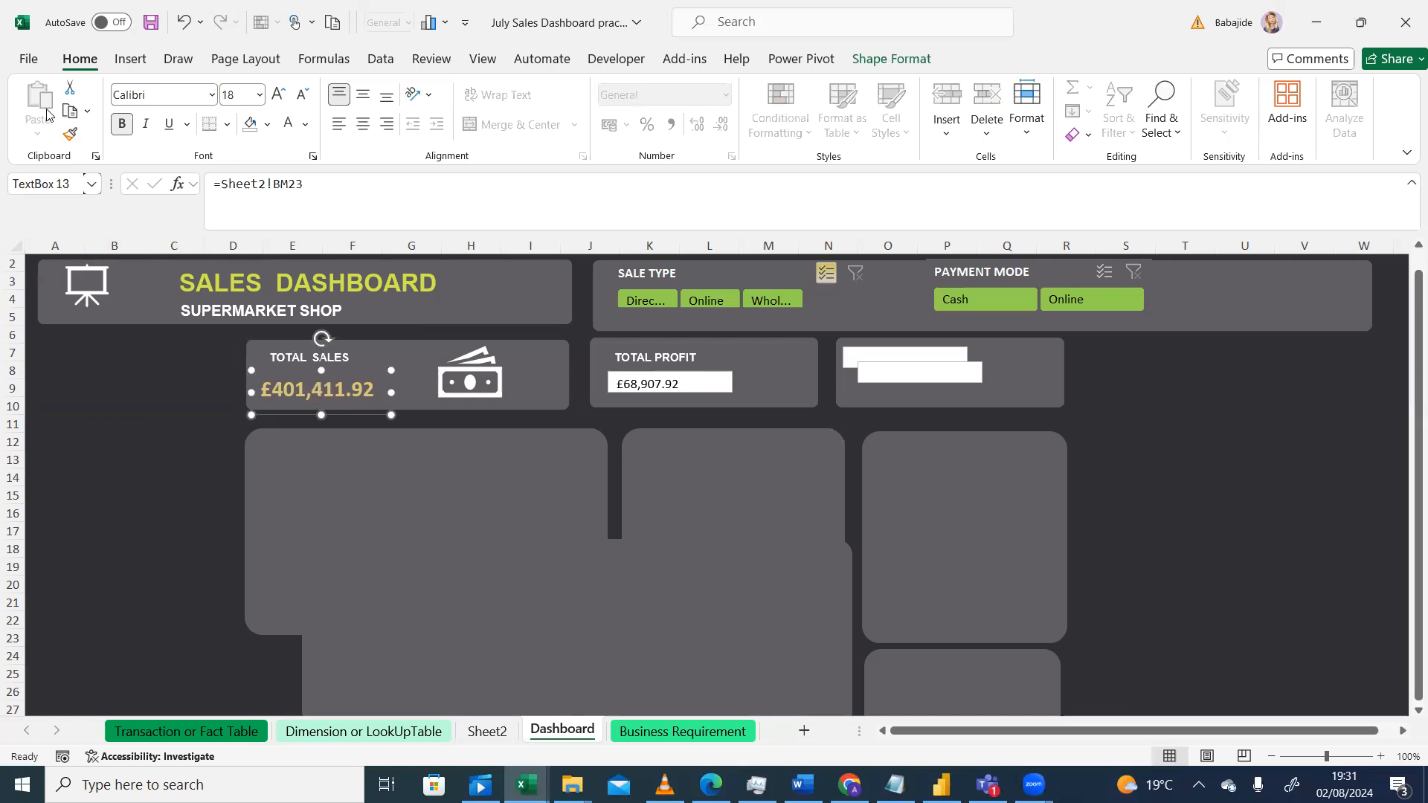
pyautogui.click(71, 135)
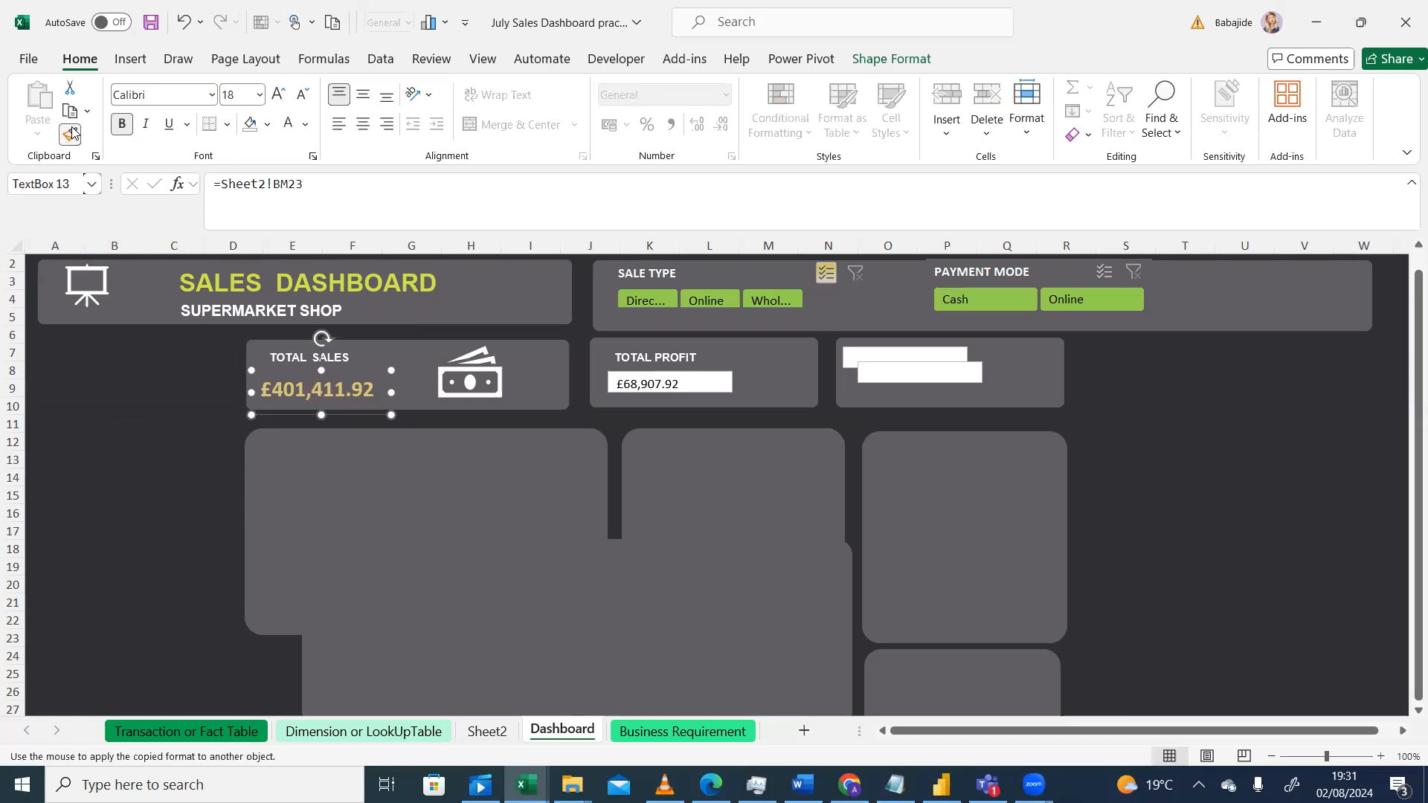
pyautogui.click(660, 381)
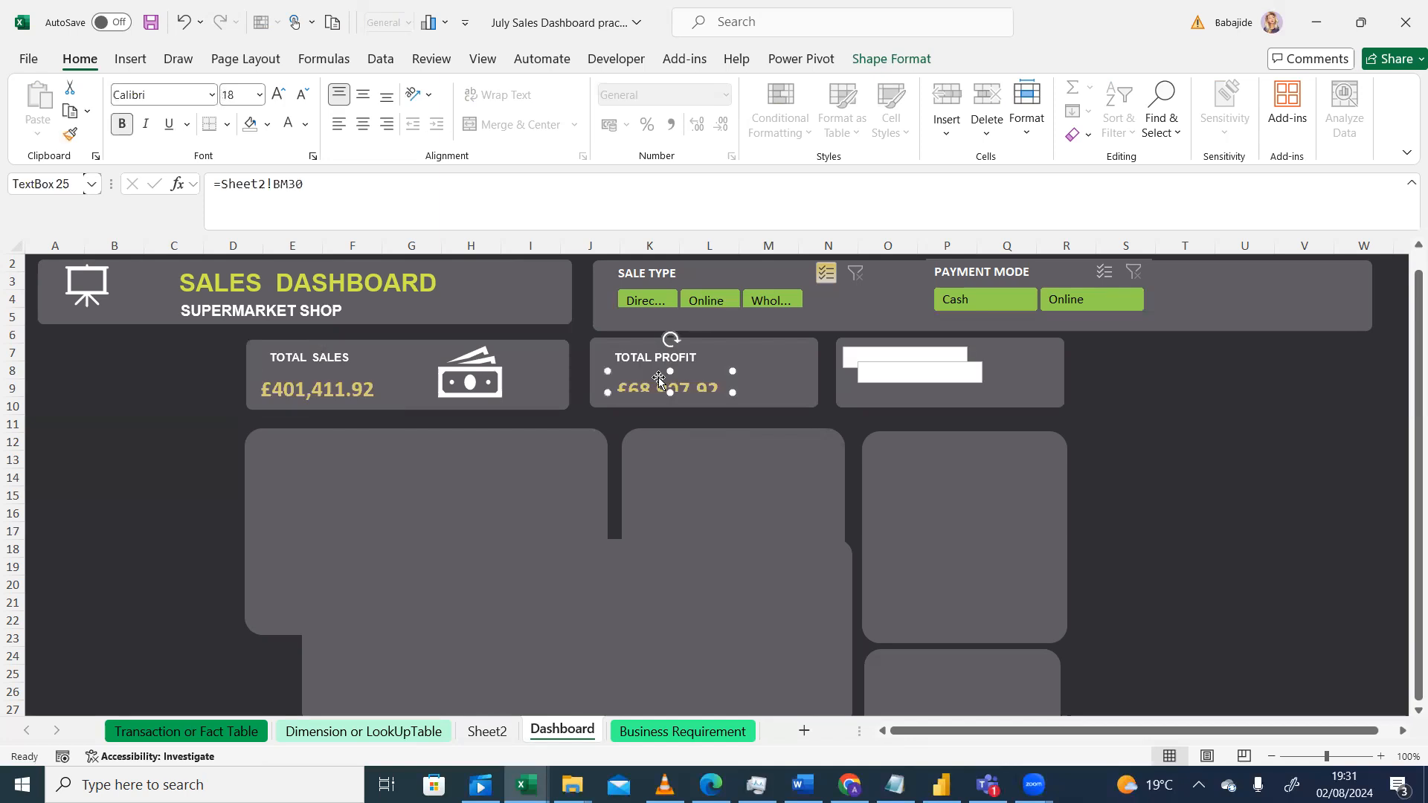
# Step: Enlarge the Total Profit card downward and undo the resize
pyautogui.click(758, 380)
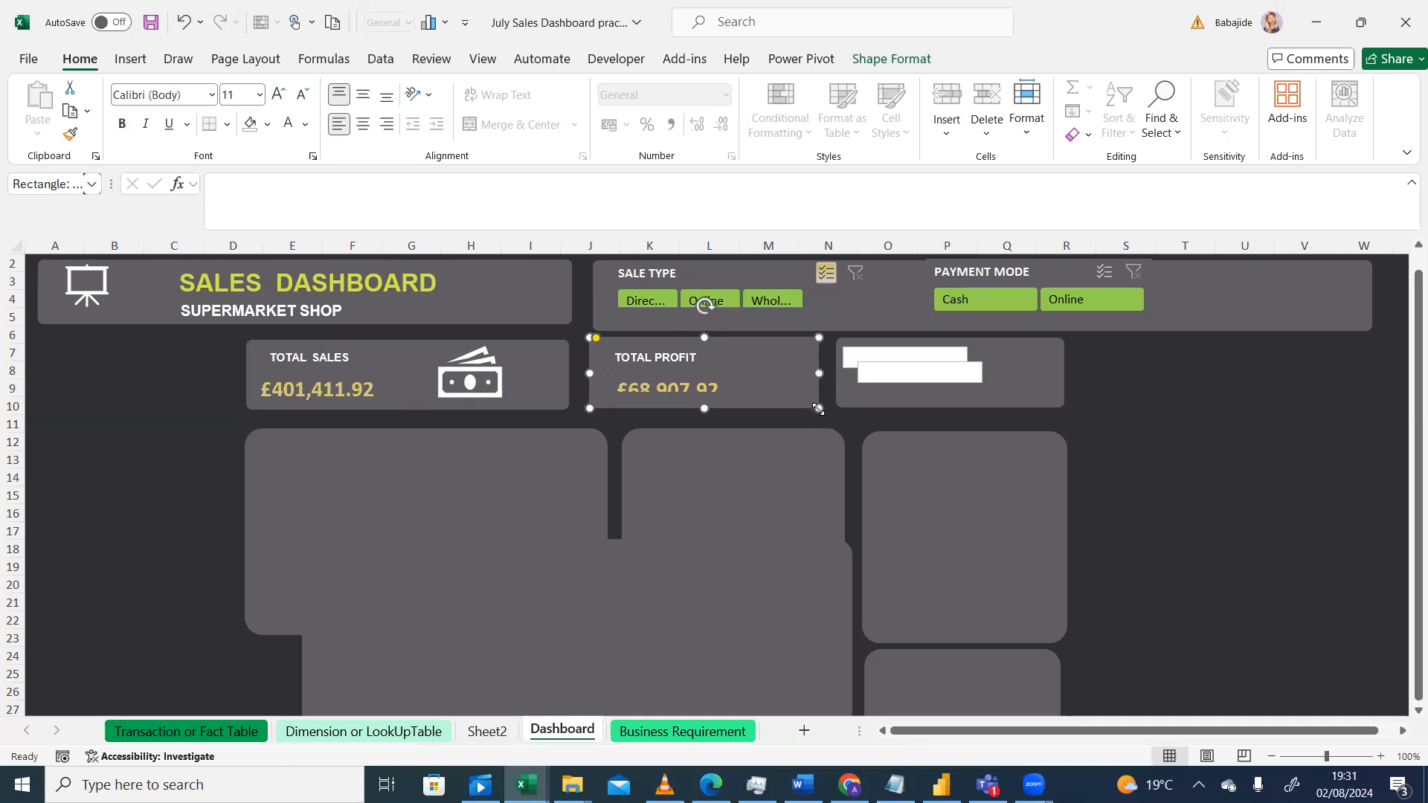
pyautogui.moveTo(818, 408); pyautogui.dragTo(818, 421)
pyautogui.click(716, 382)
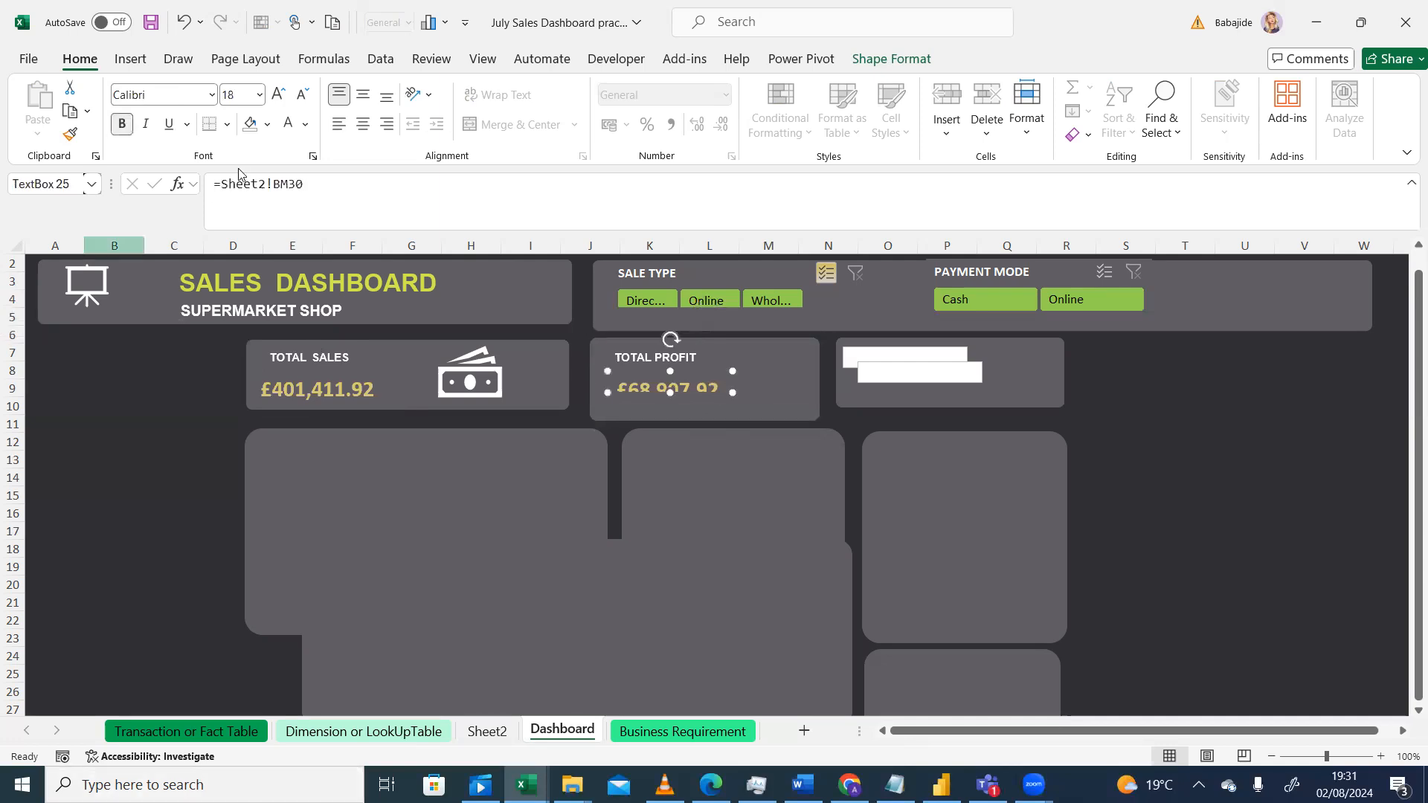
pyautogui.click(182, 26)
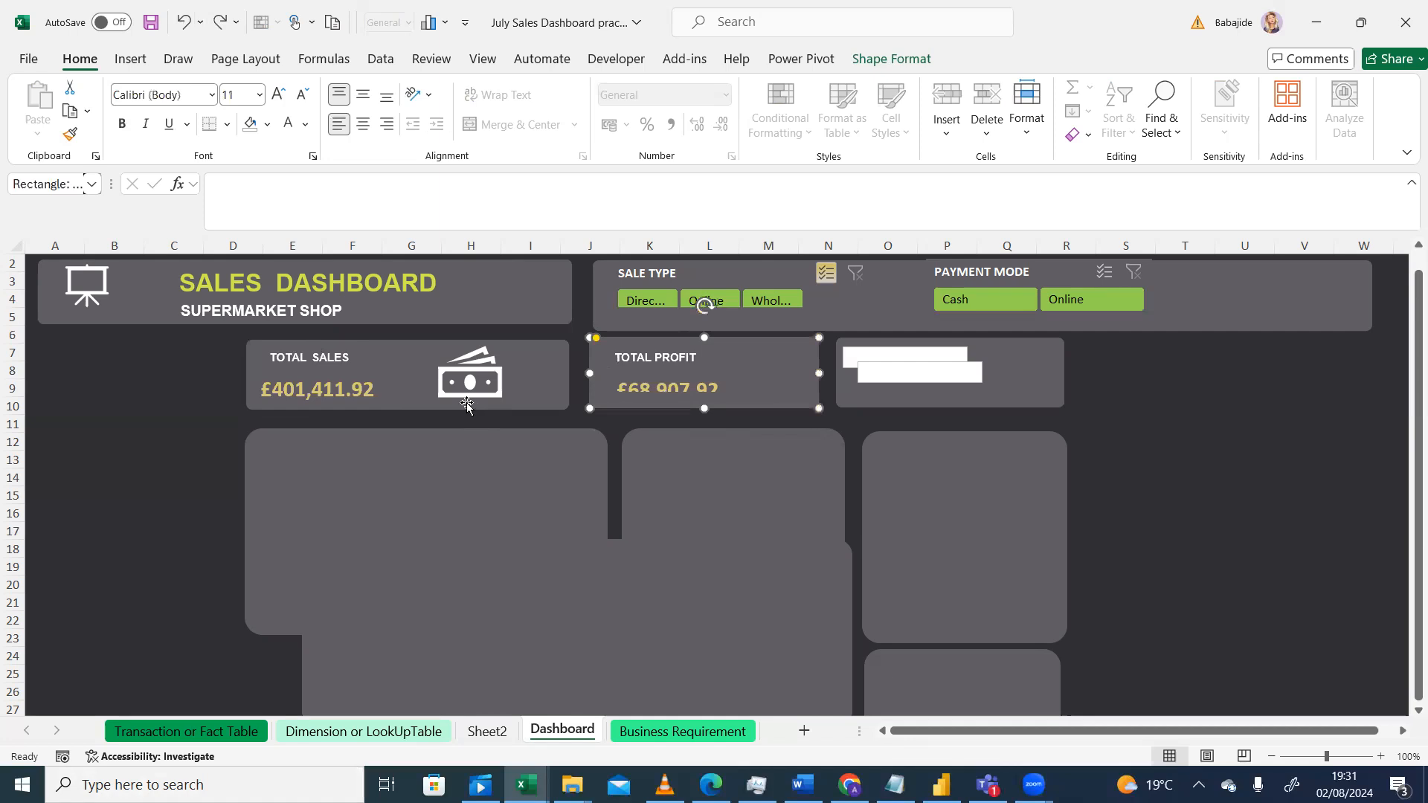
# Step: Enlarge the total profit value text box upward so the whole value fits inside it
pyautogui.click(686, 391)
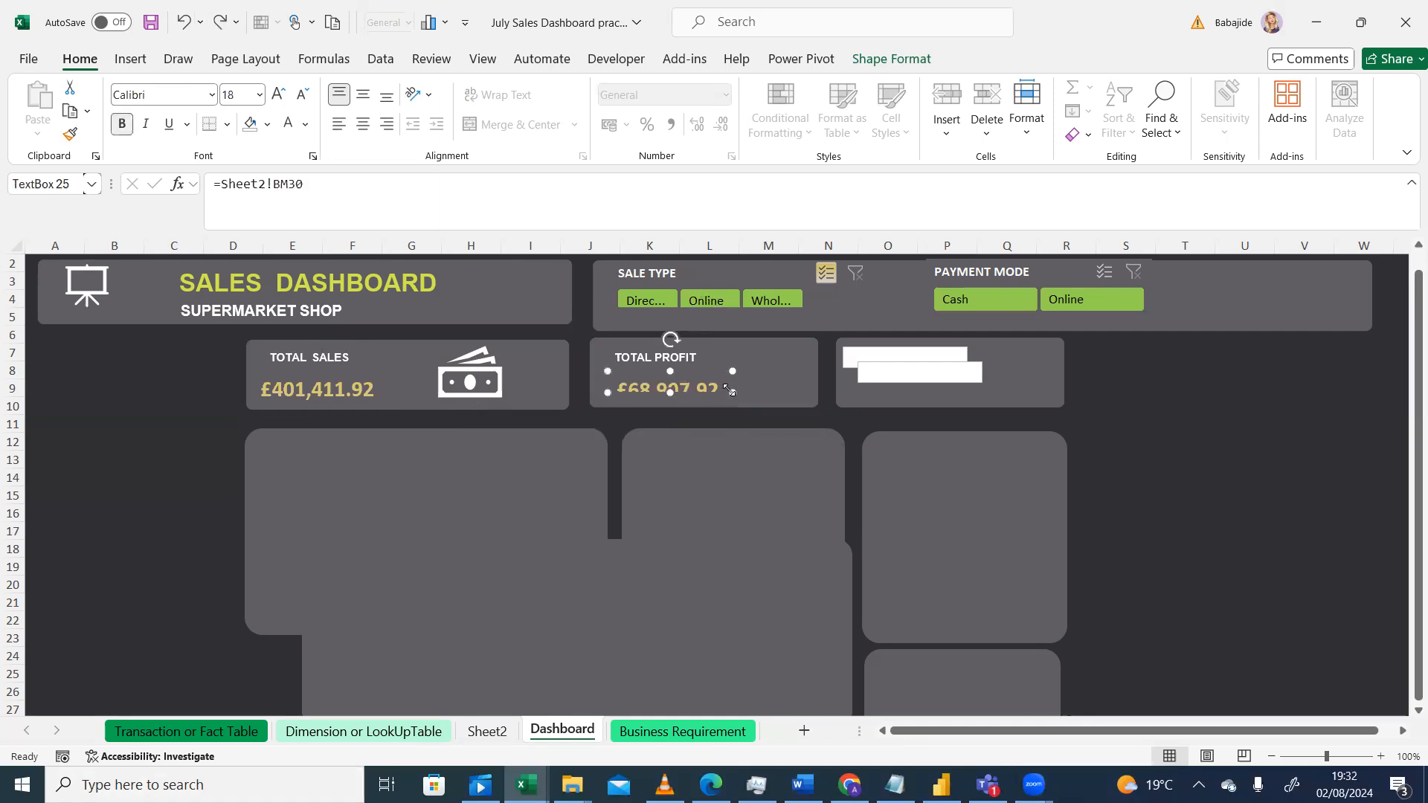
pyautogui.moveTo(730, 397); pyautogui.dragTo(719, 372)
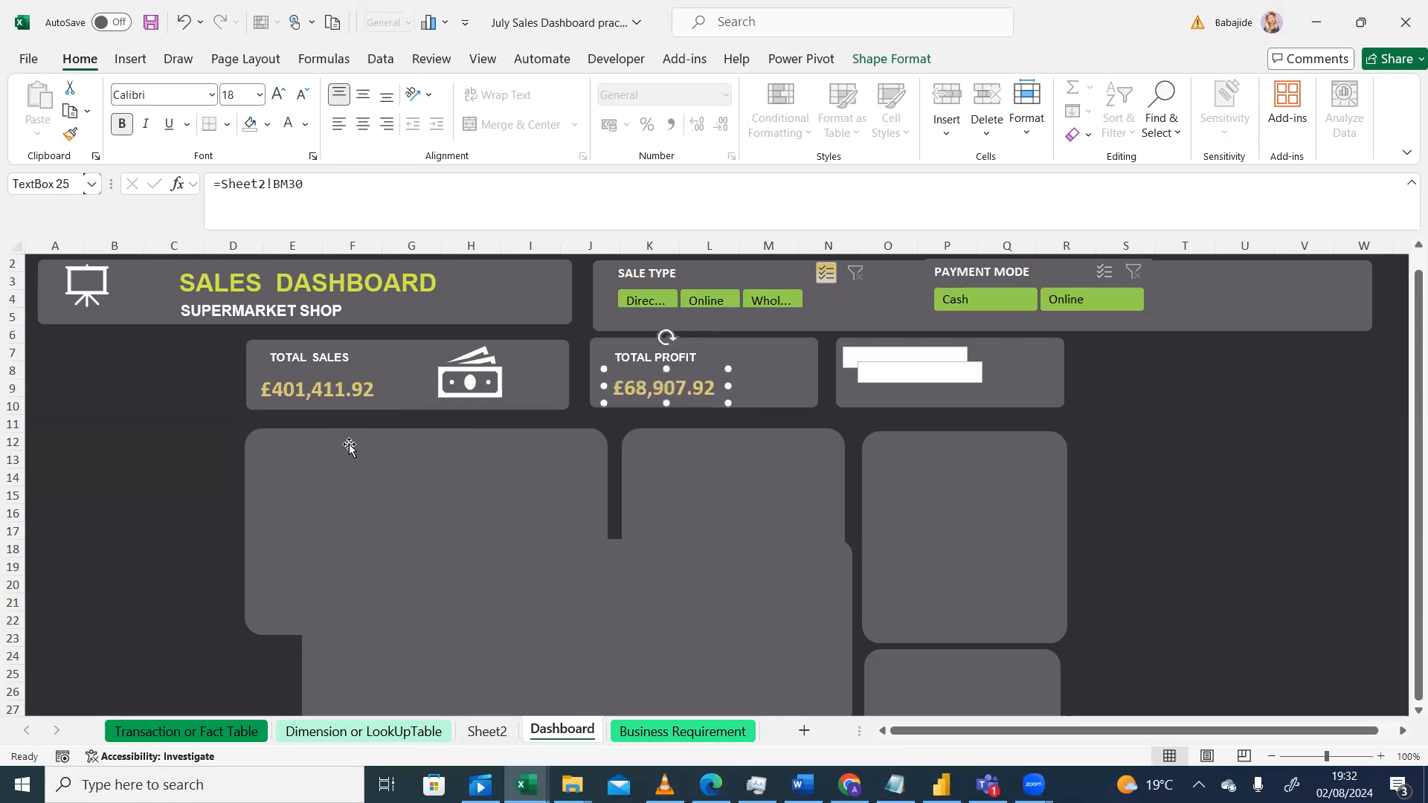
pyautogui.click(101, 482)
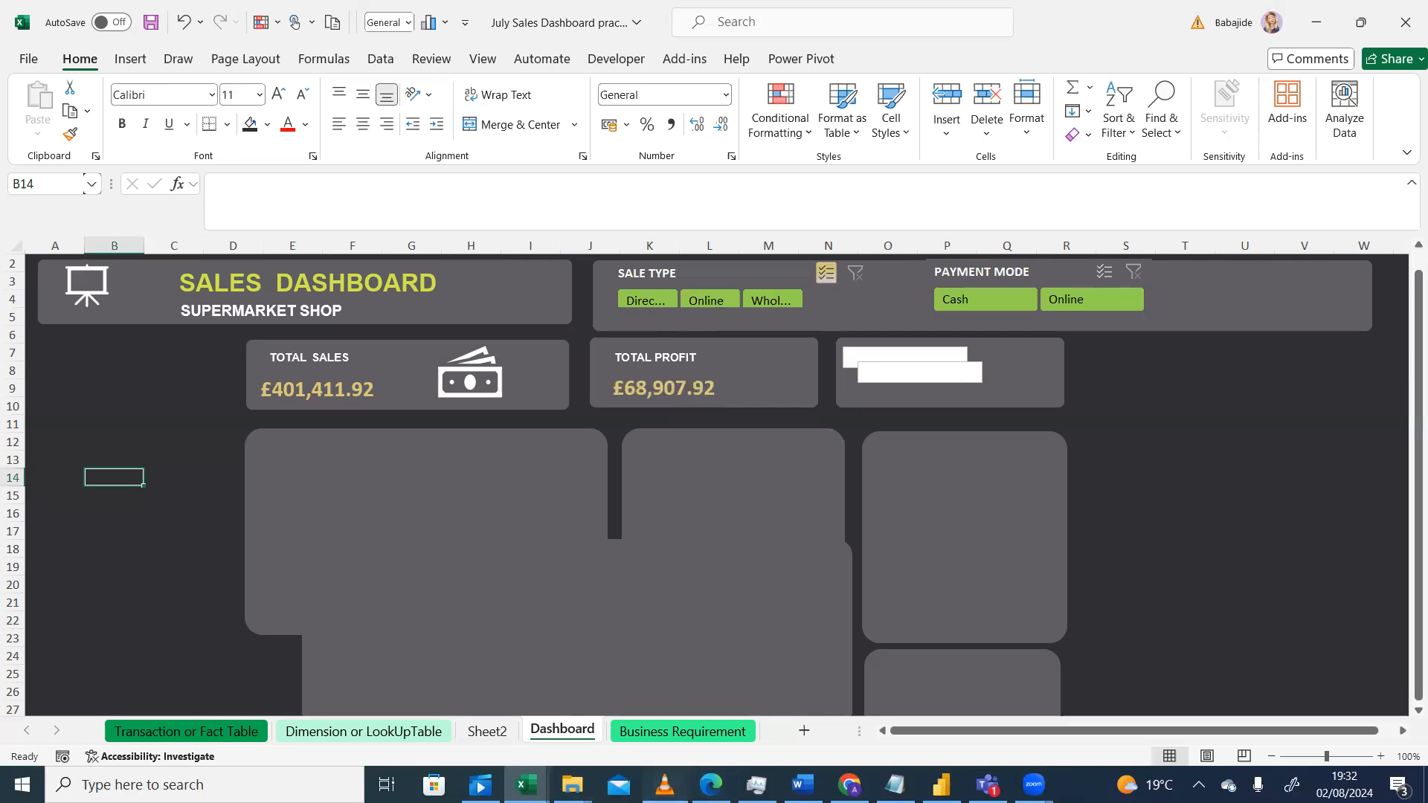
# Step: Compare the dashboard with the reference design shown in the video player
pyautogui.click(664, 785)
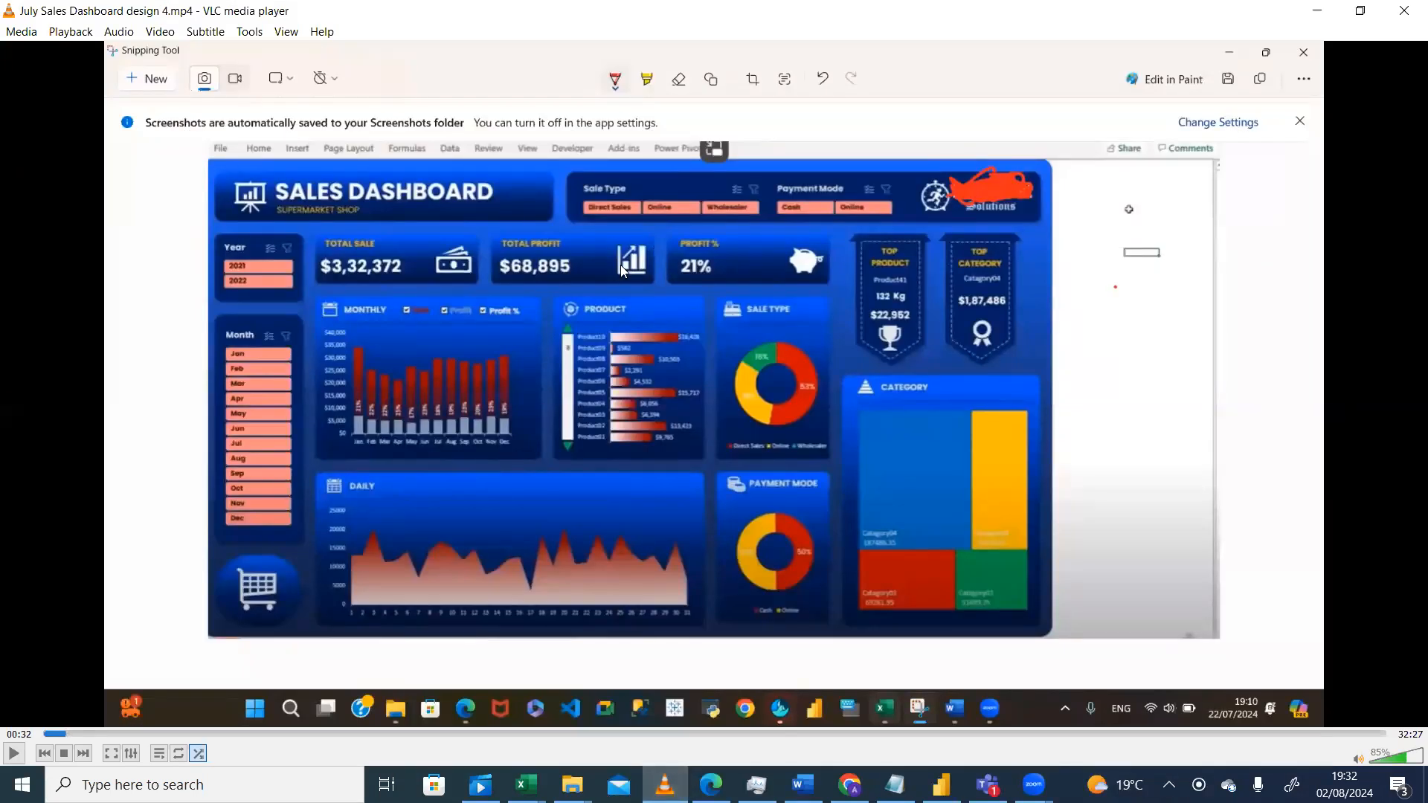
pyautogui.click(525, 785)
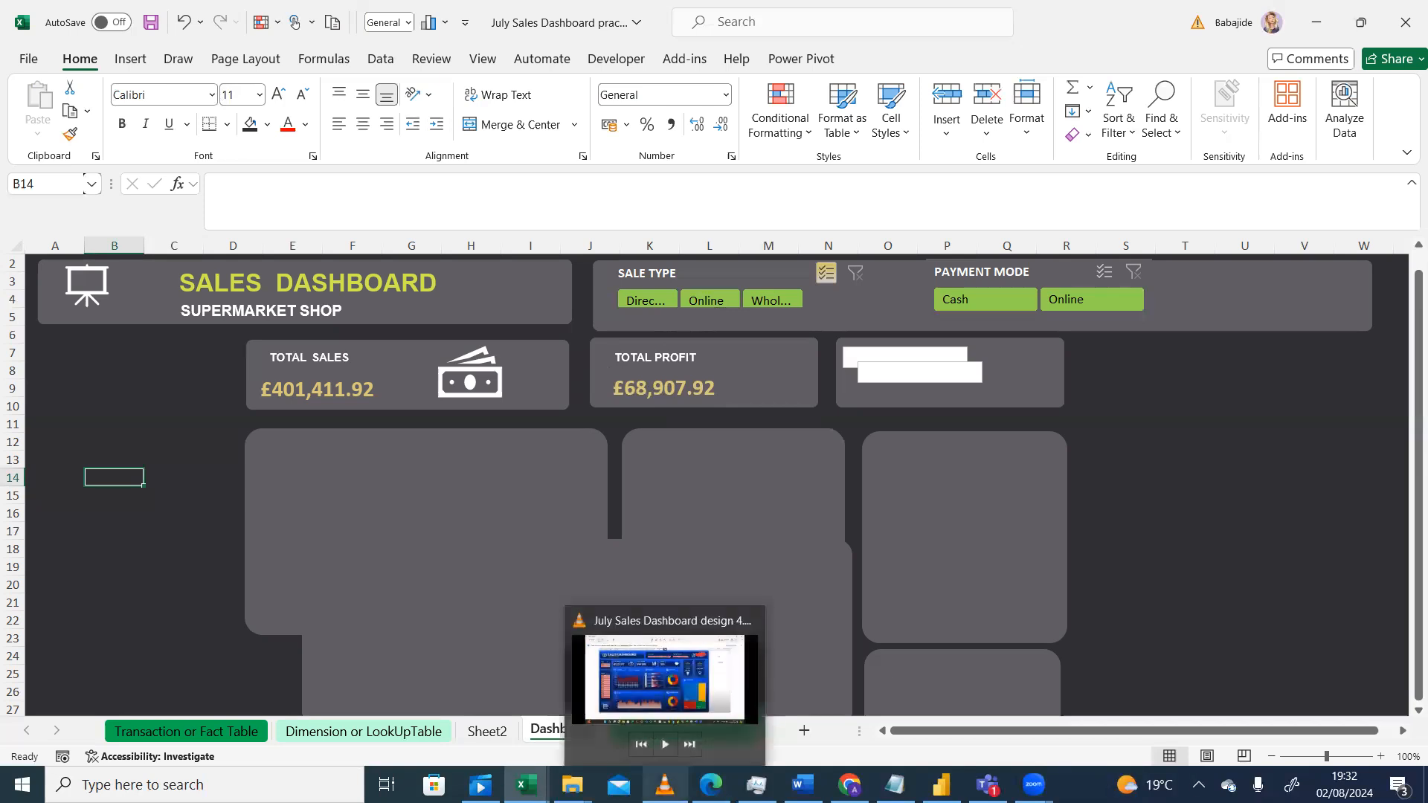
pyautogui.click(112, 584)
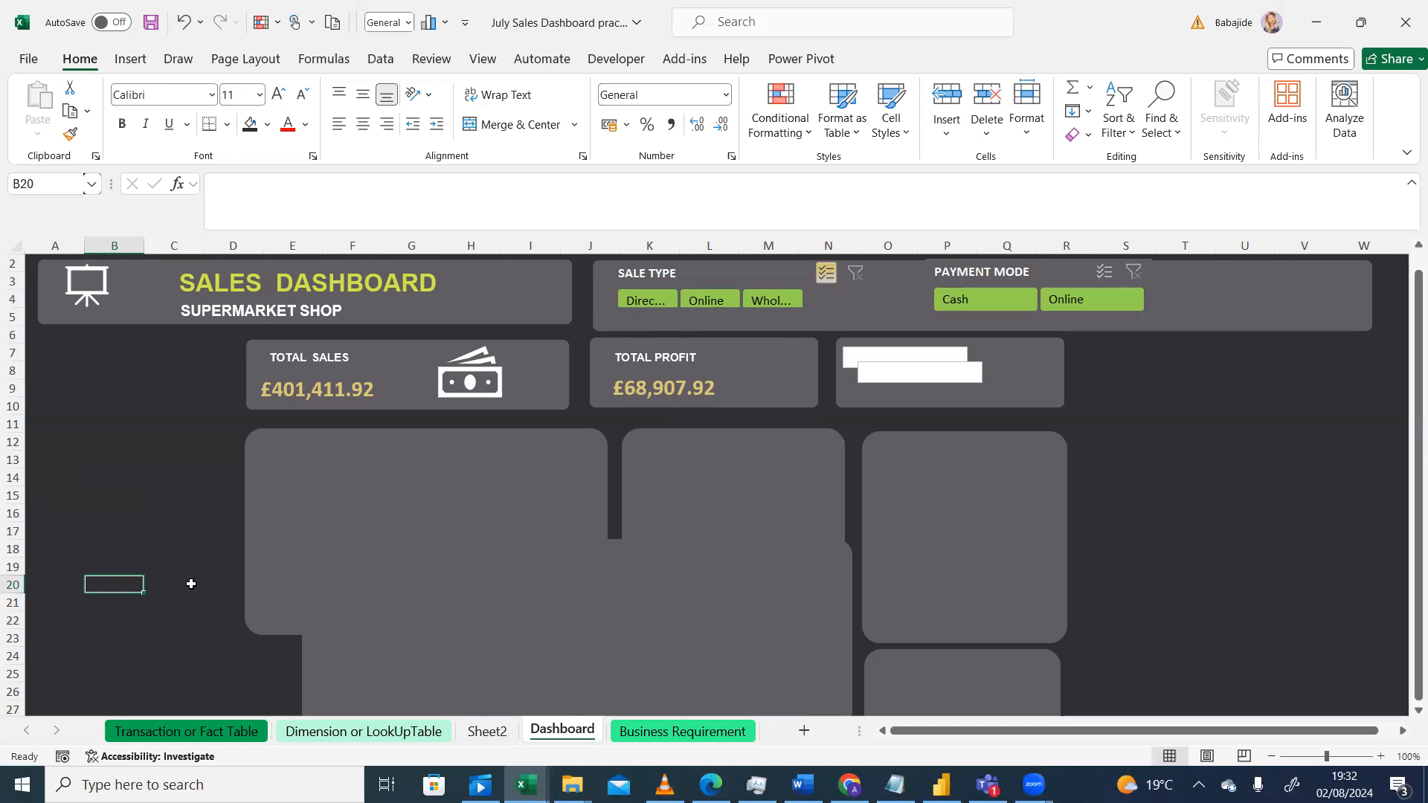
# Step: Copy the bar-chart icon from Sheet2 and paste it onto the dashboard
pyautogui.click(486, 730)
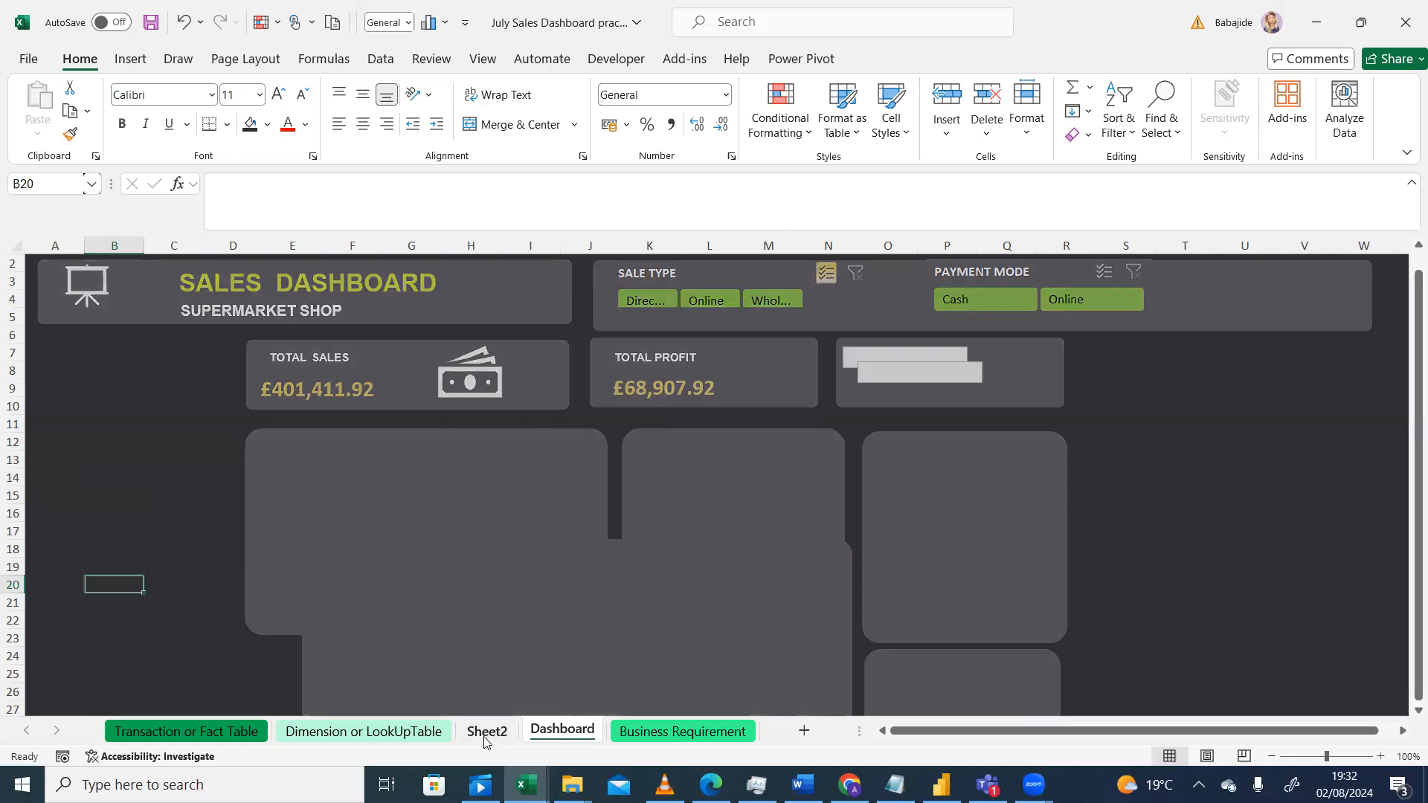
pyautogui.moveTo(1408, 335); pyautogui.dragTo(1405, 446)
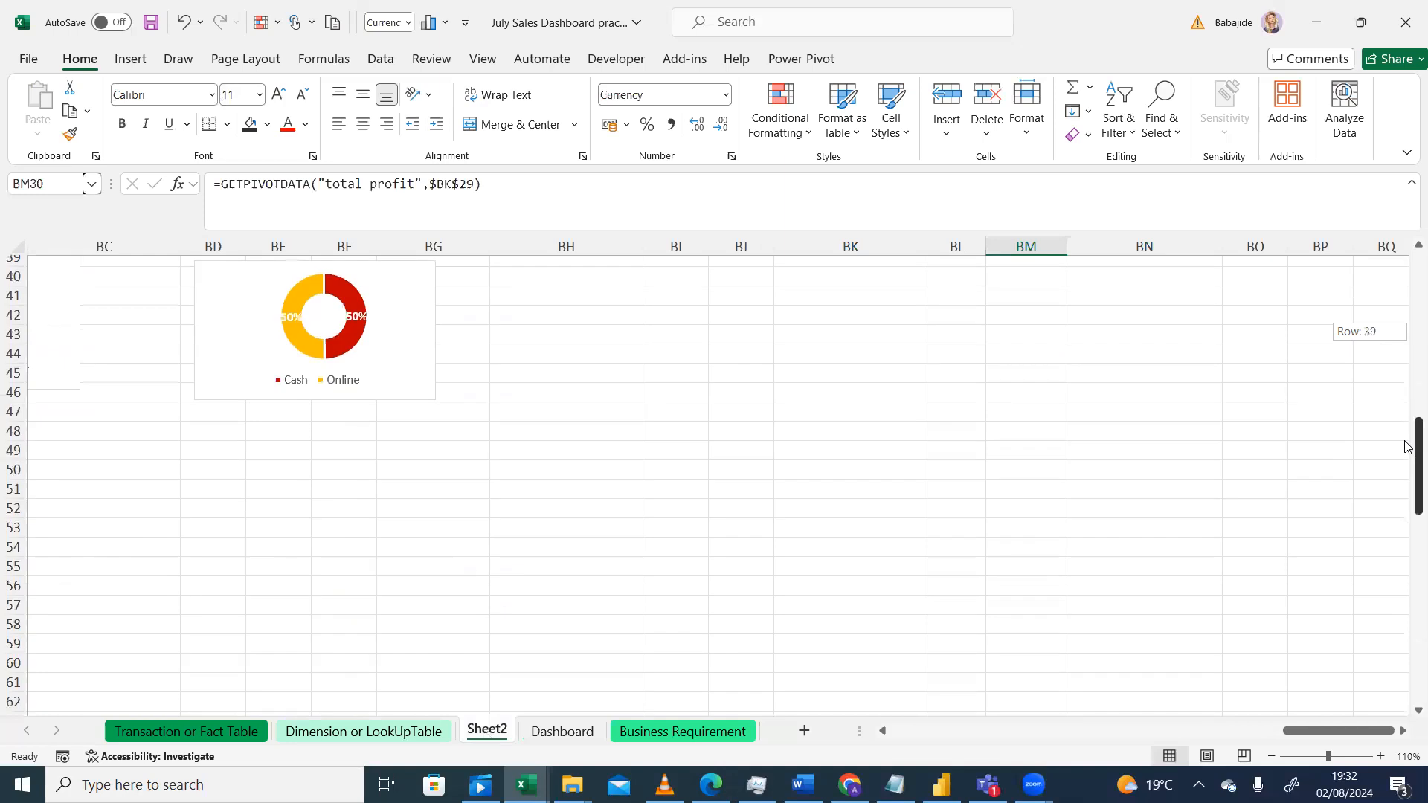
pyautogui.click(1271, 756)
pyautogui.click(1272, 756)
pyautogui.click(1271, 756)
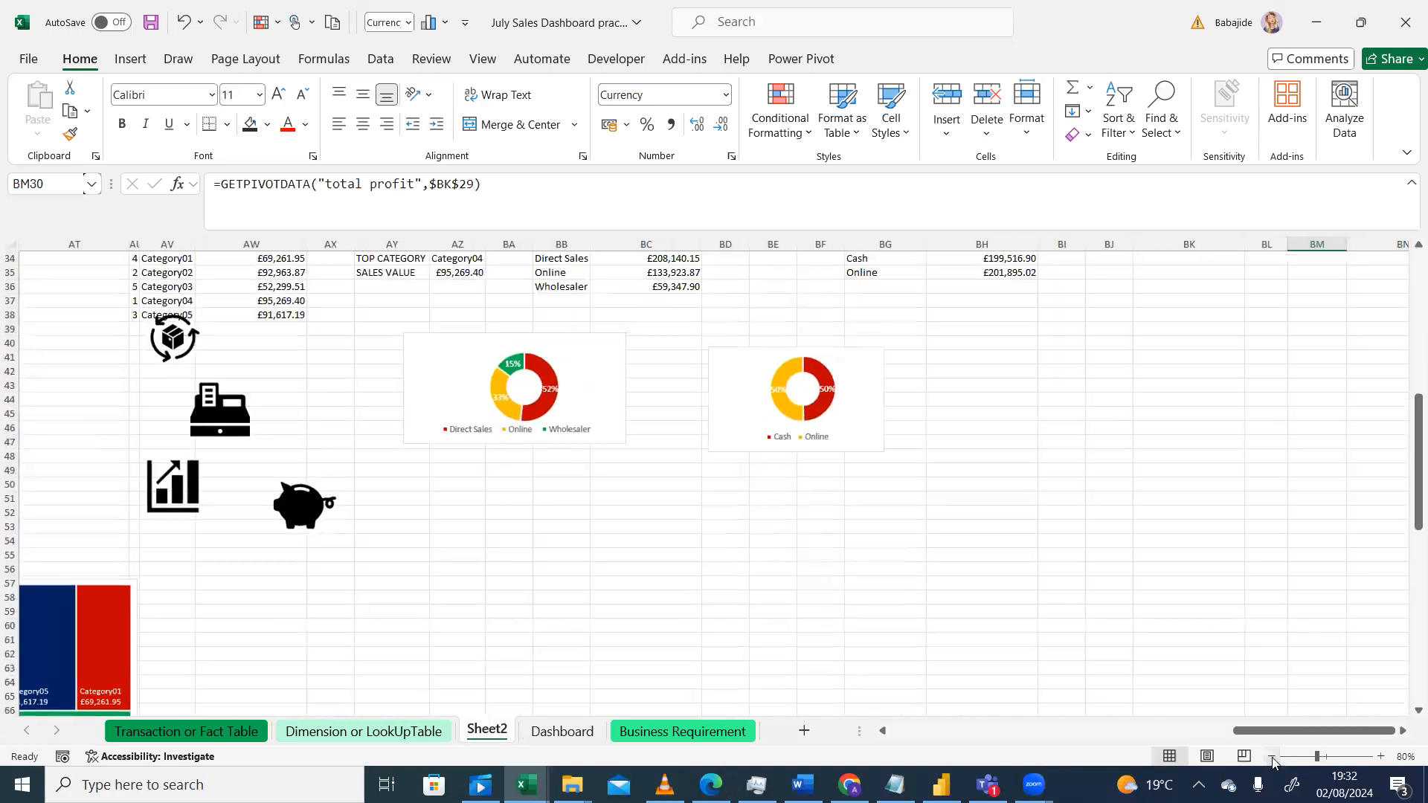
pyautogui.click(1272, 756)
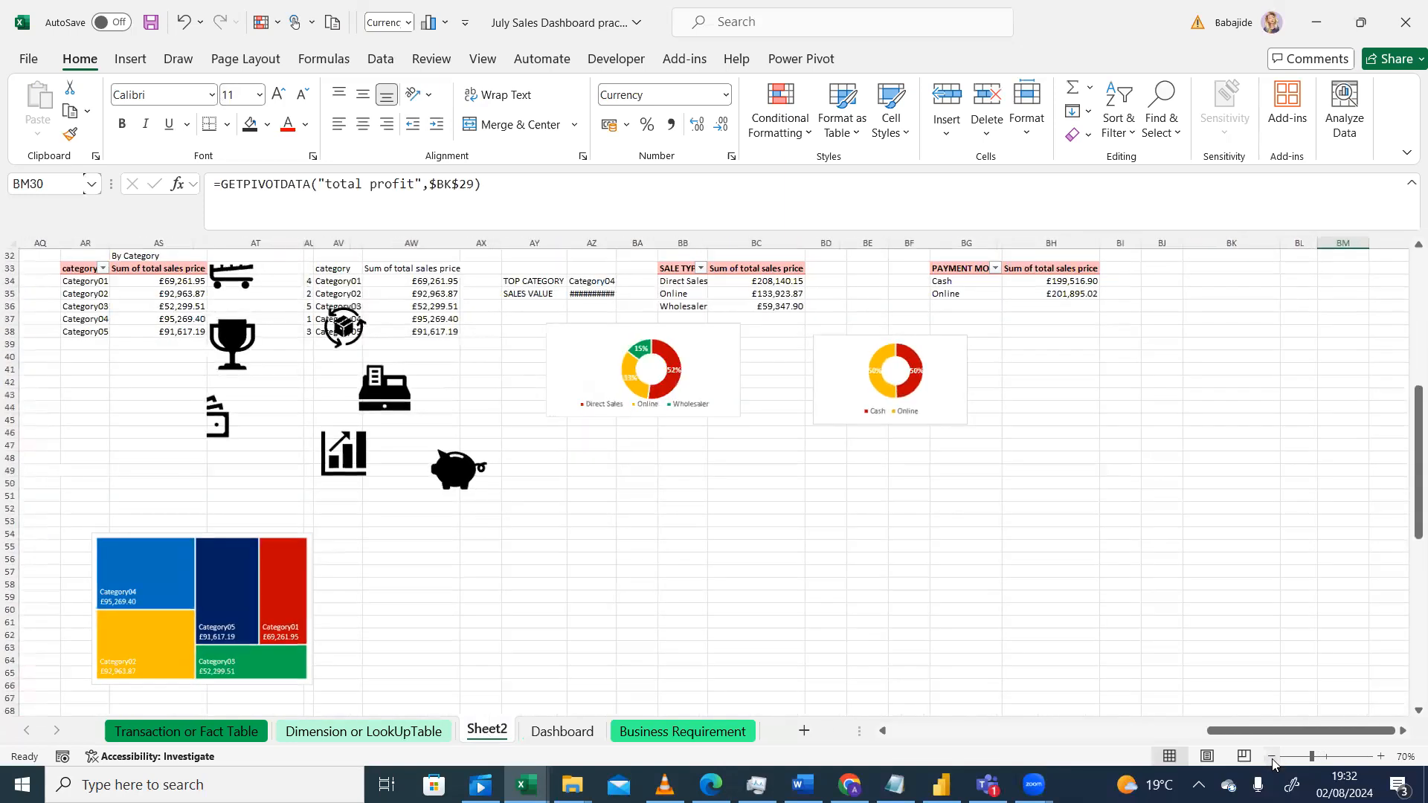
pyautogui.click(337, 467)
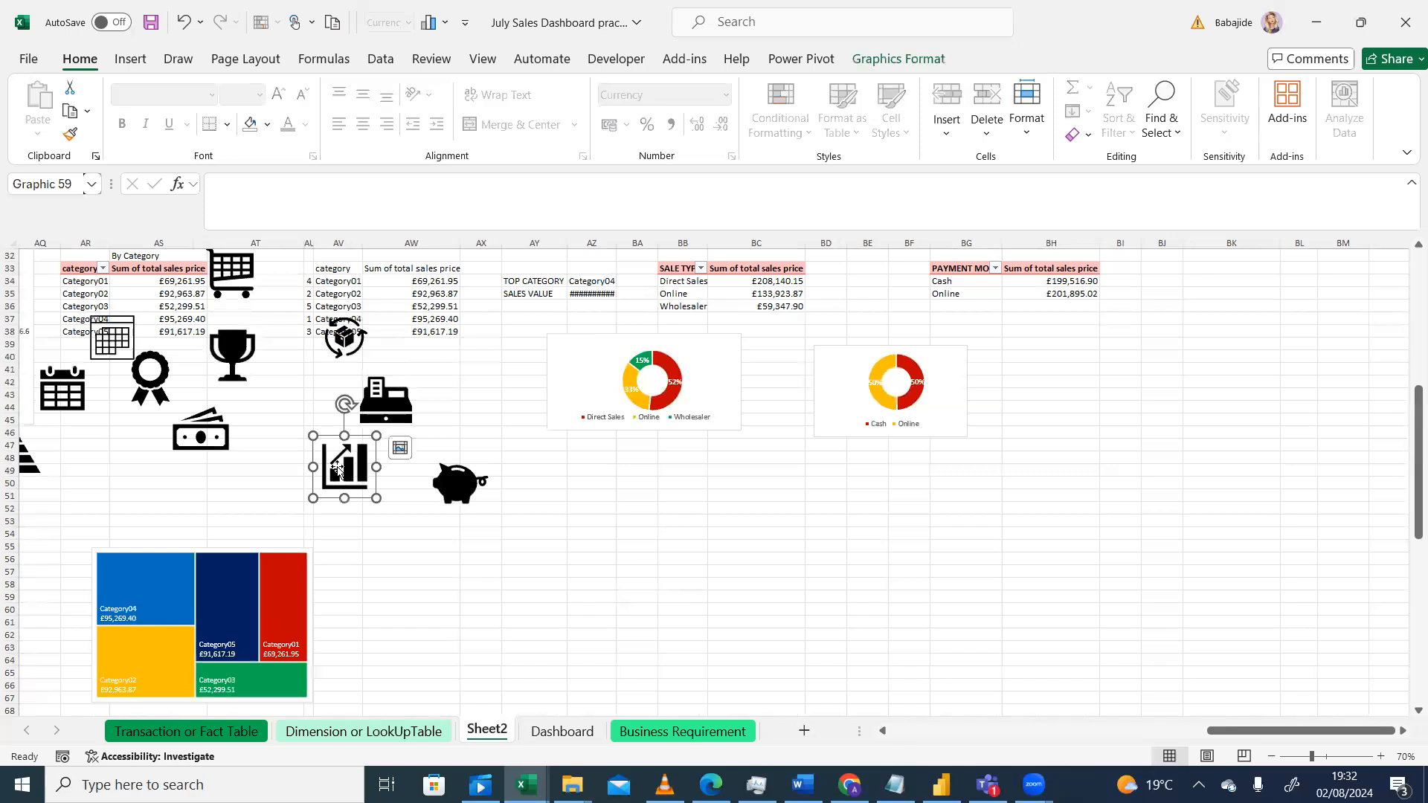
pyautogui.hotkey('ctrl', 'c')
pyautogui.click(580, 732)
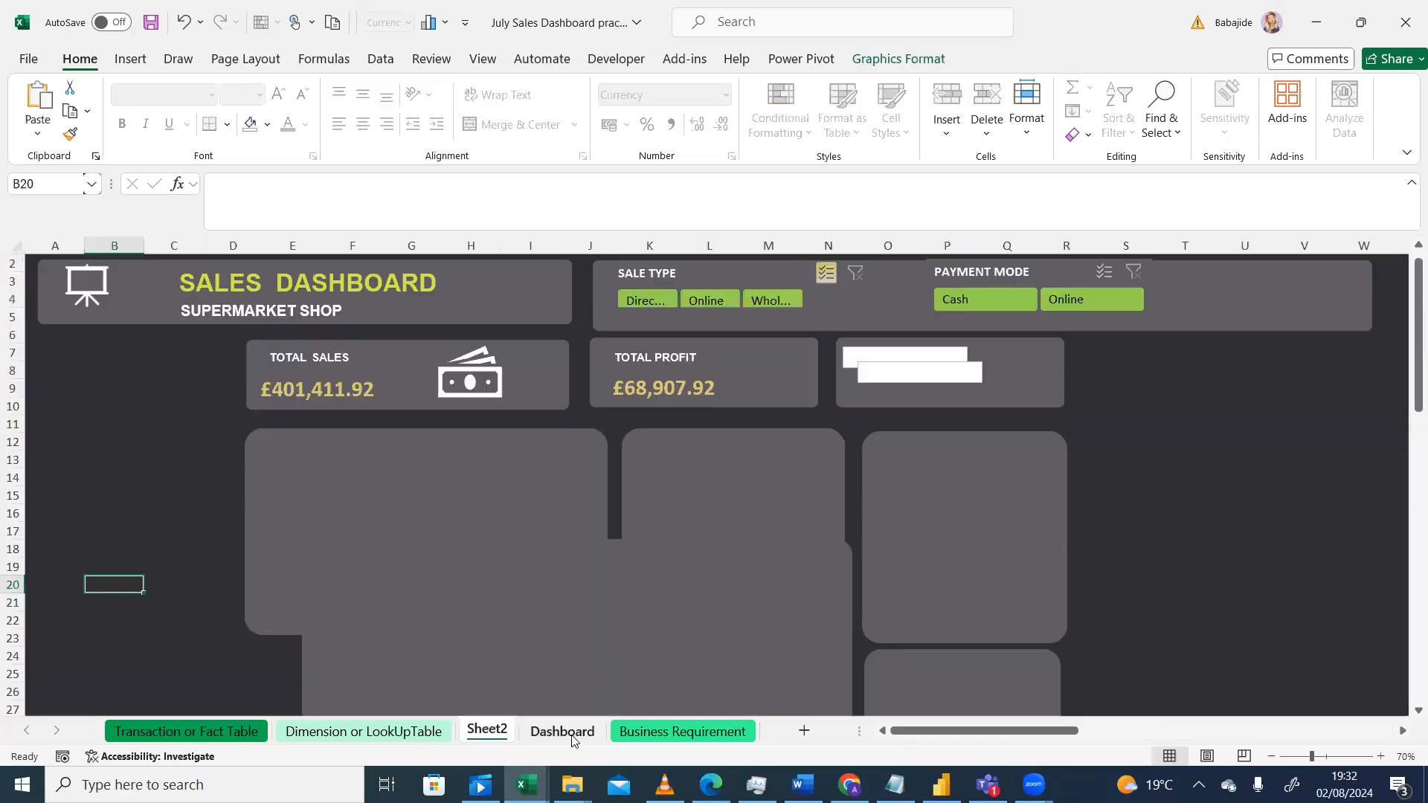
pyautogui.click(692, 497)
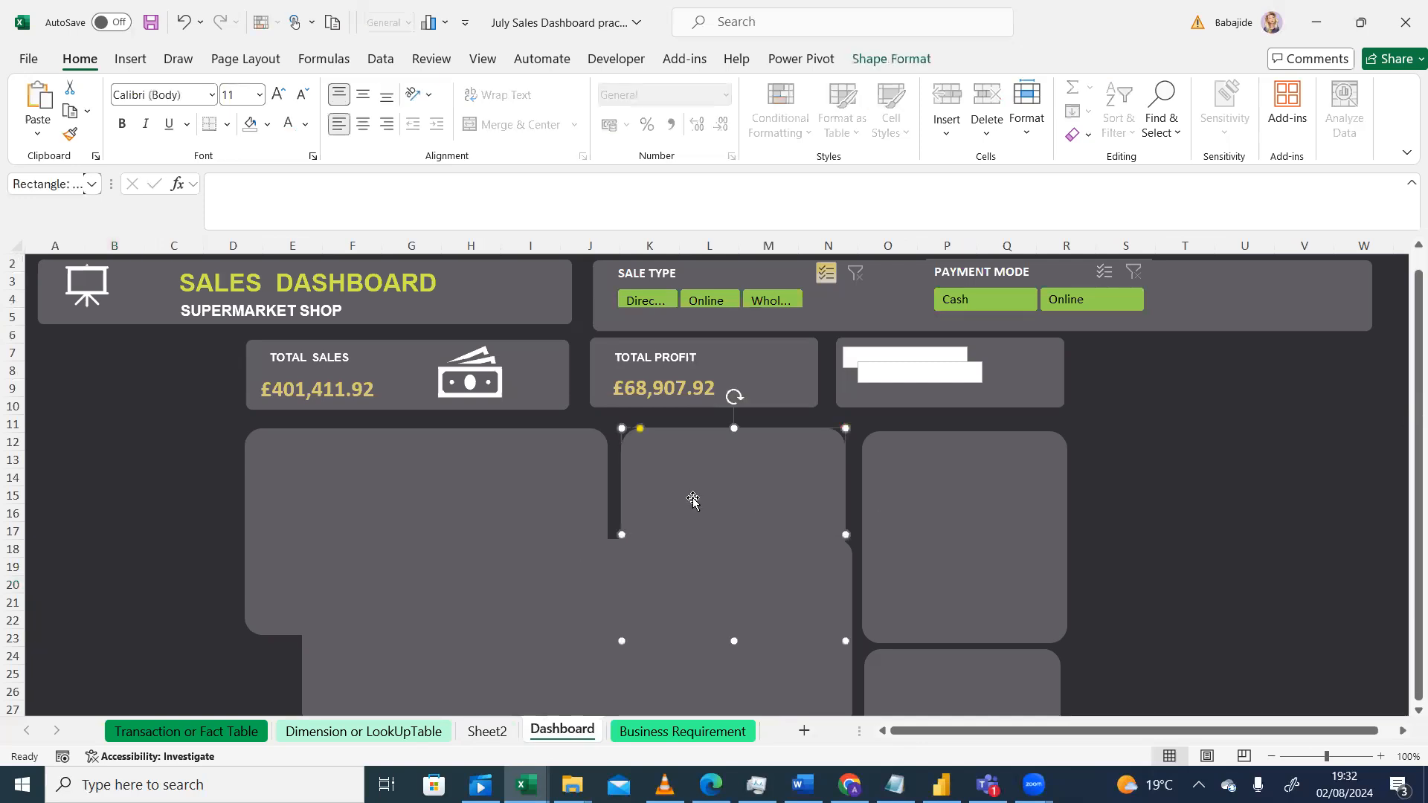
pyautogui.hotkey('ctrl', 'v')
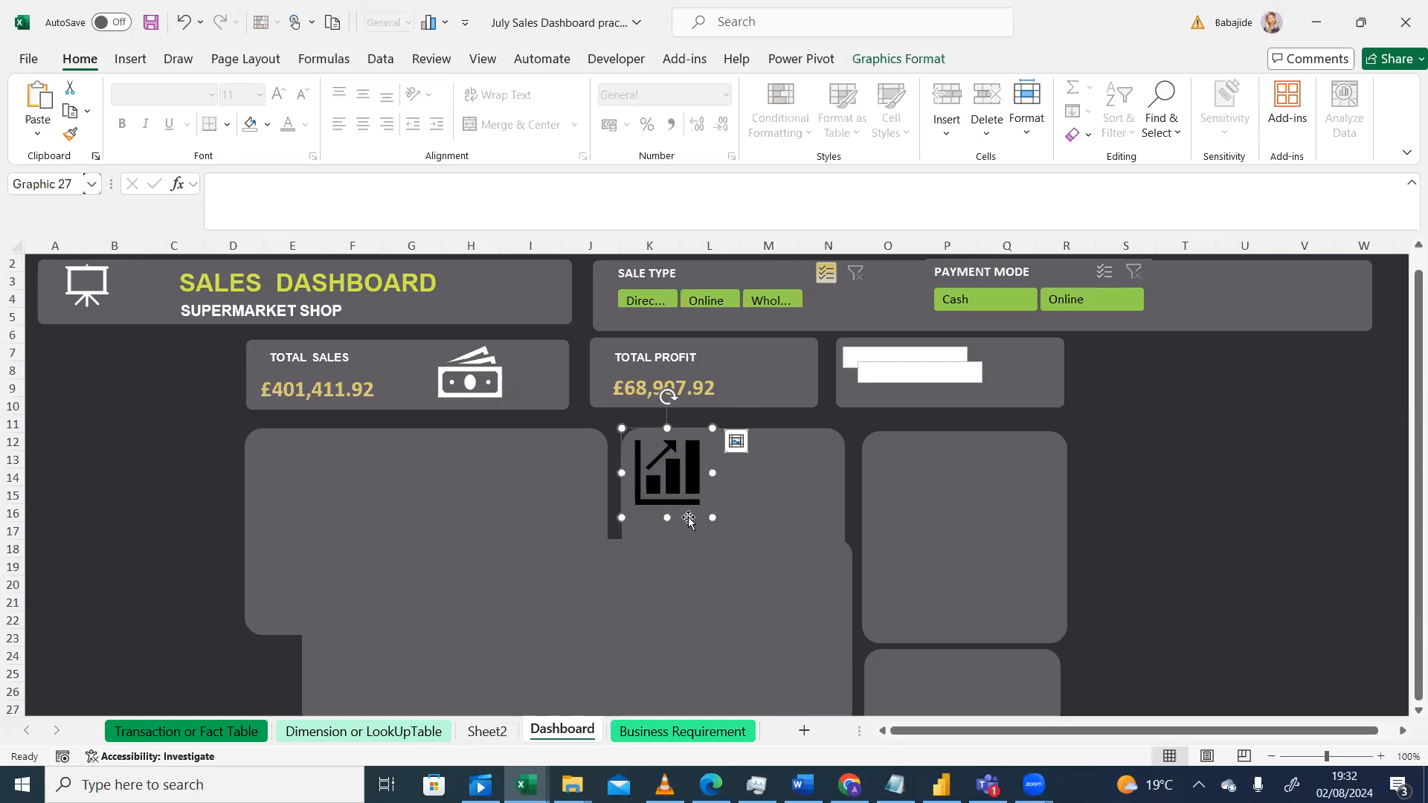
# Step: Resize the pasted chart icon to 2 cm height and 2 cm width
pyautogui.moveTo(698, 518)
pyautogui.mouseDown()
pyautogui.moveTo(755, 435)
pyautogui.moveTo(744, 499)
pyautogui.moveTo(726, 514)
pyautogui.mouseUp()
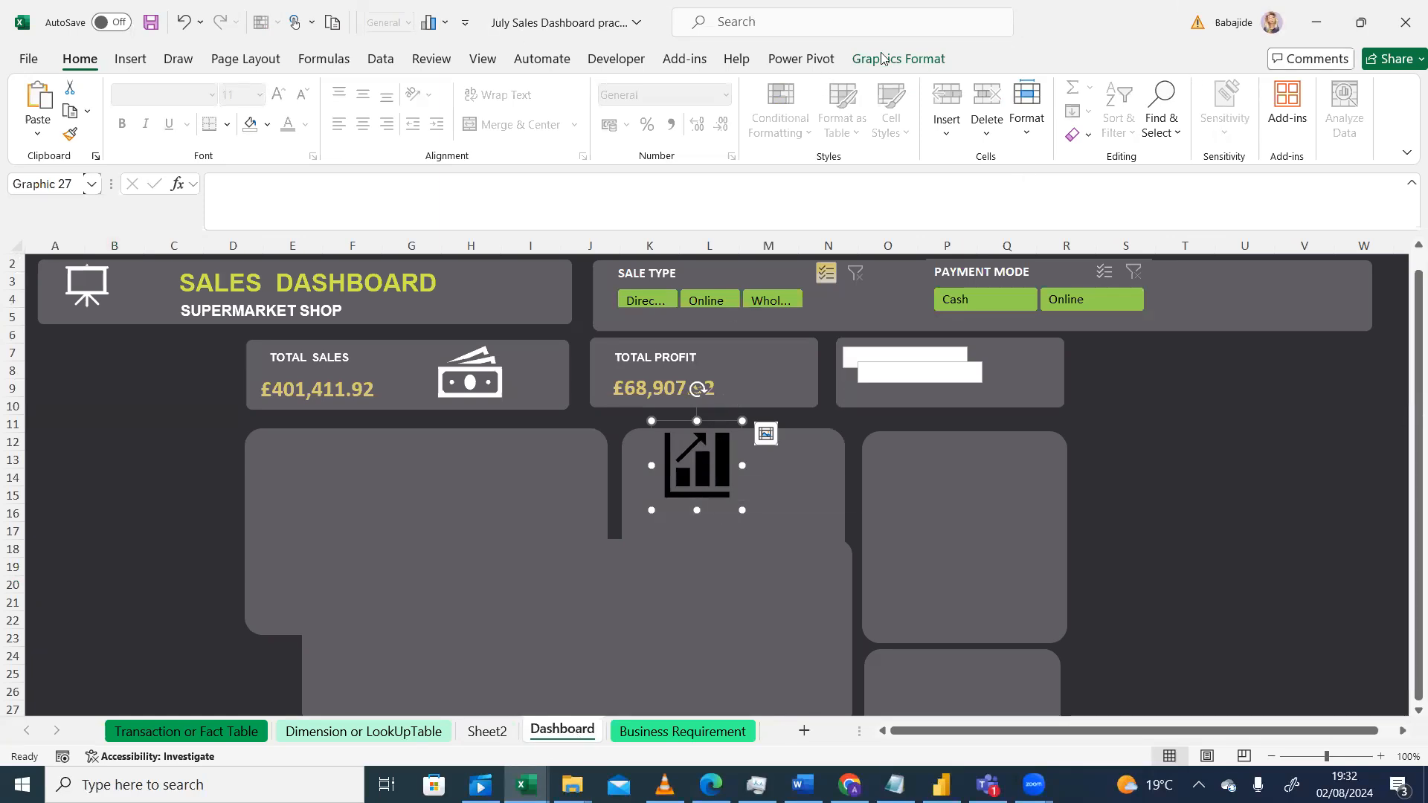
pyautogui.click(928, 60)
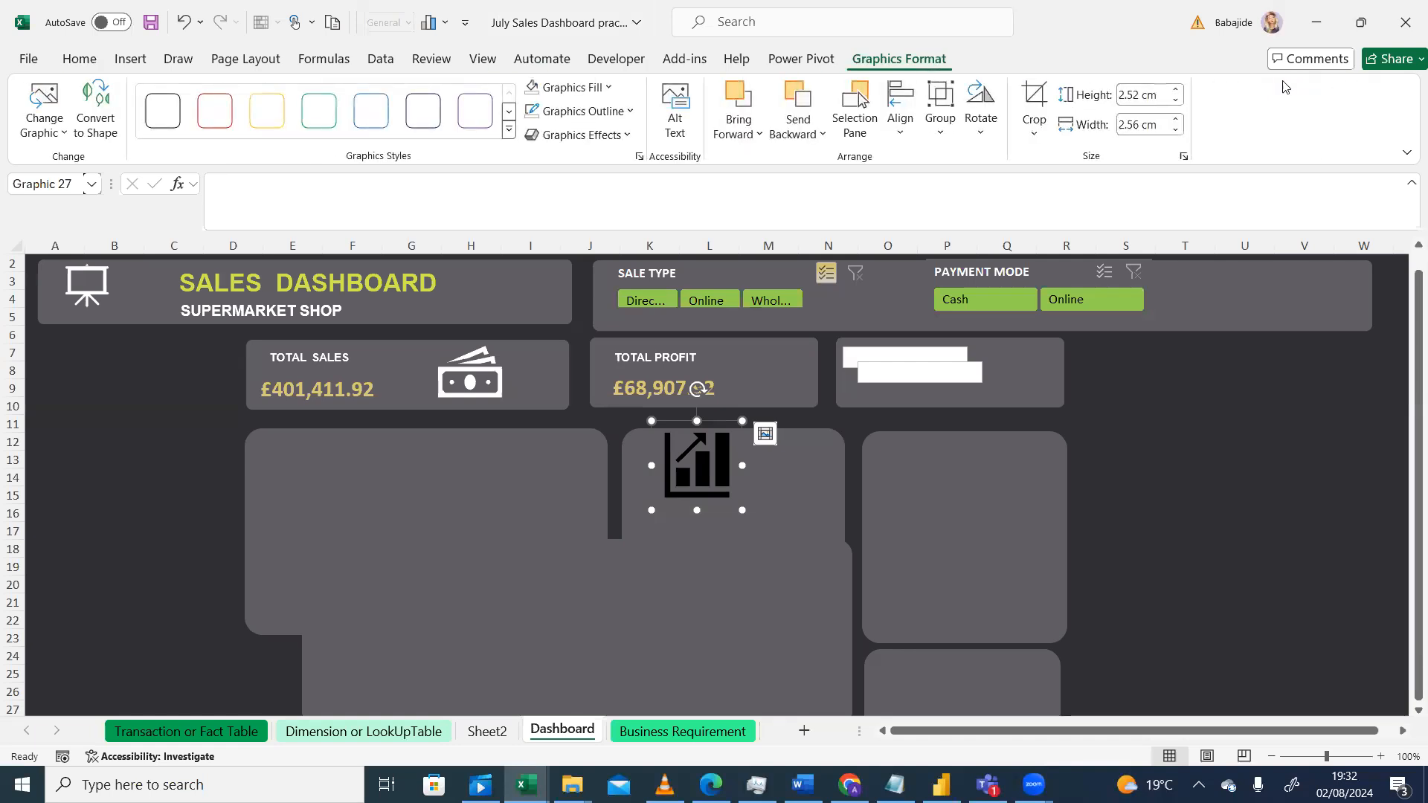
pyautogui.click(1151, 95)
pyautogui.write('2')
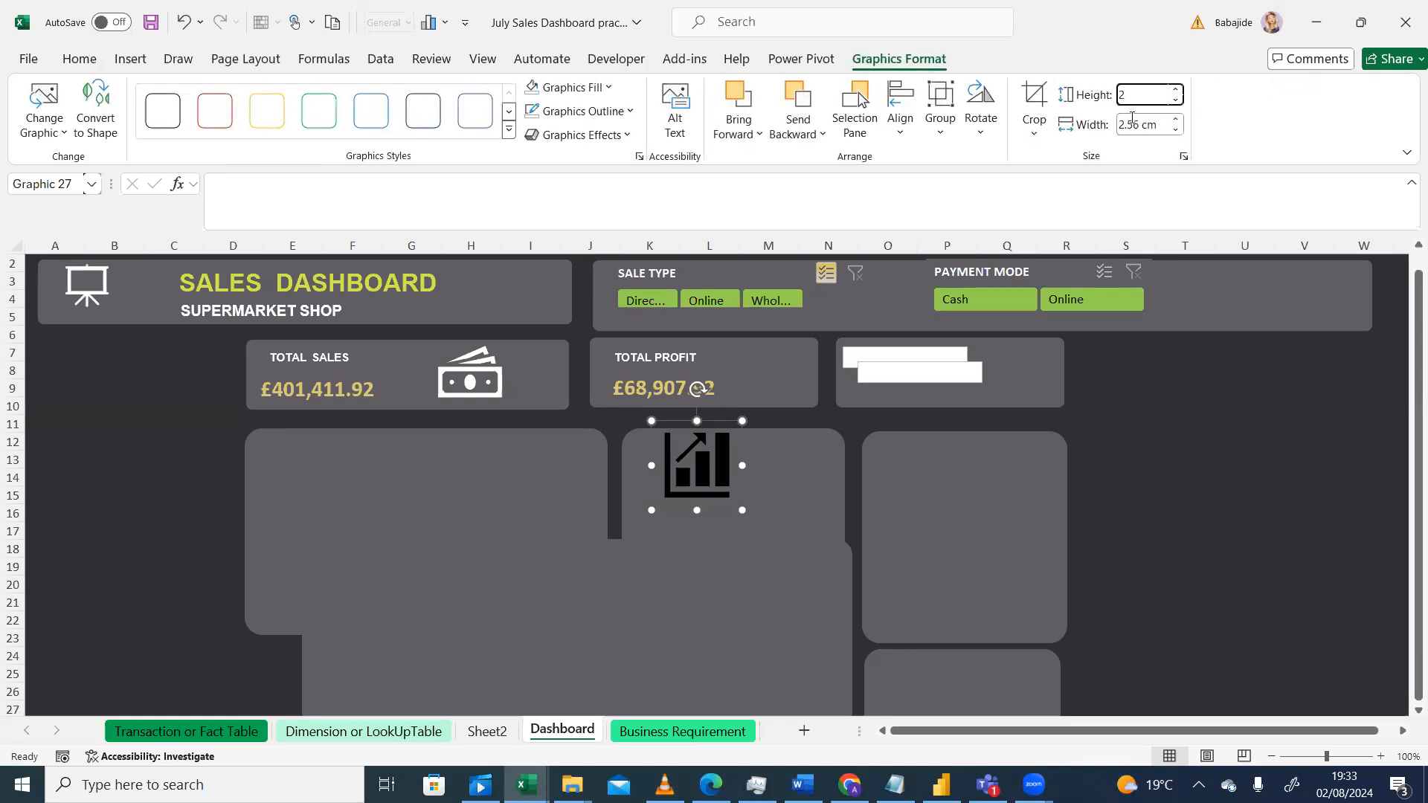
pyautogui.click(1133, 124)
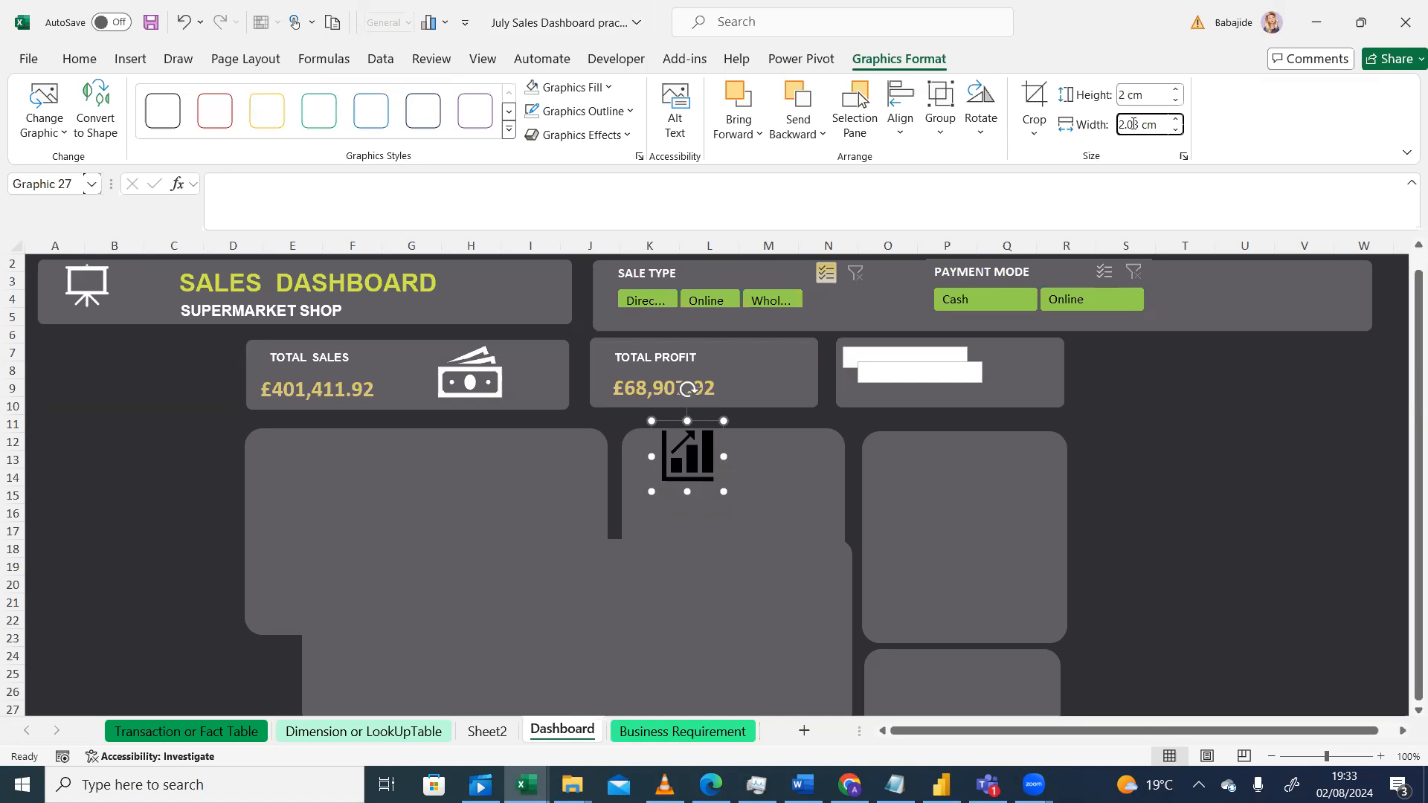
pyautogui.doubleClick(1133, 126)
pyautogui.write('2')
pyautogui.press('Return')
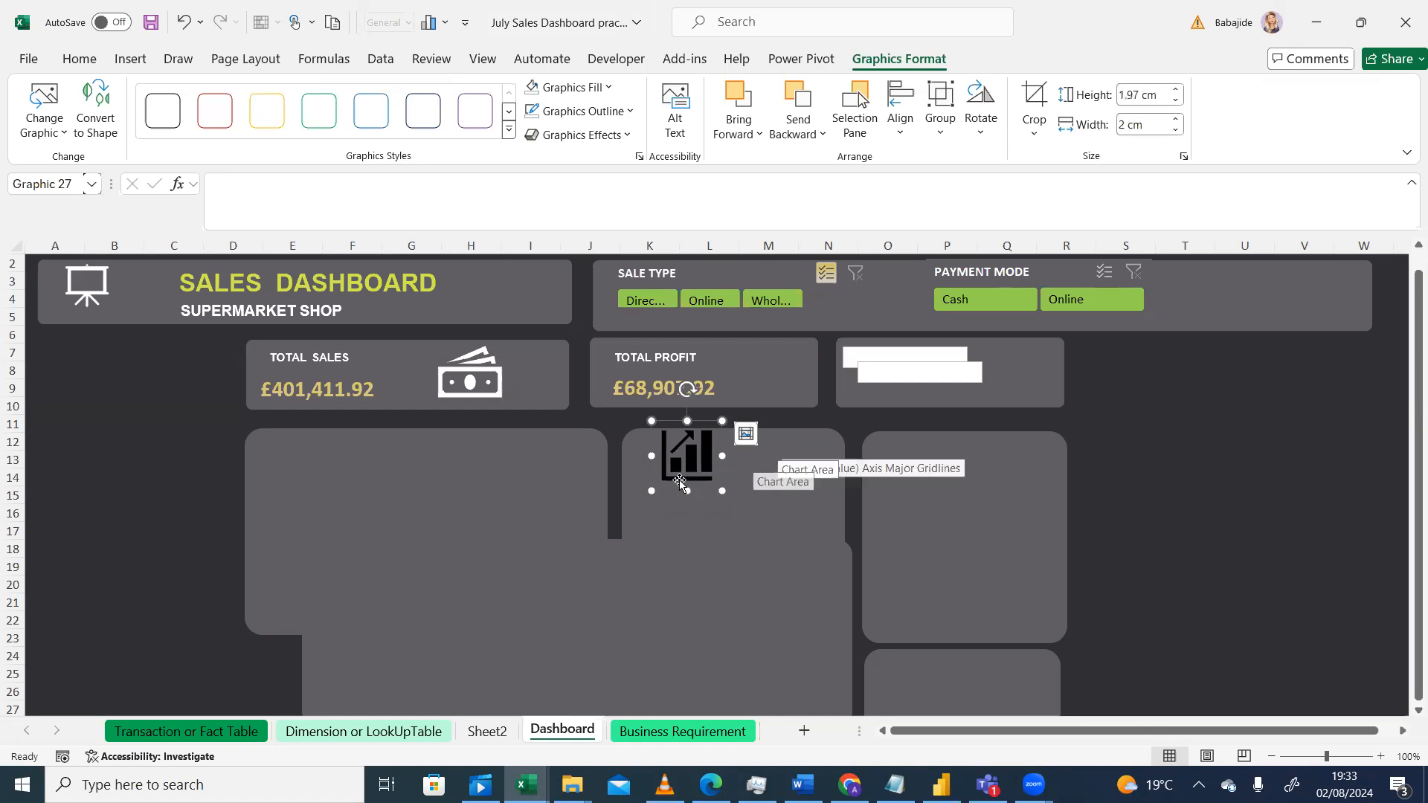
# Step: Move the chart icon into the Total Profit card beside the profit value
pyautogui.moveTo(678, 421); pyautogui.dragTo(756, 339)
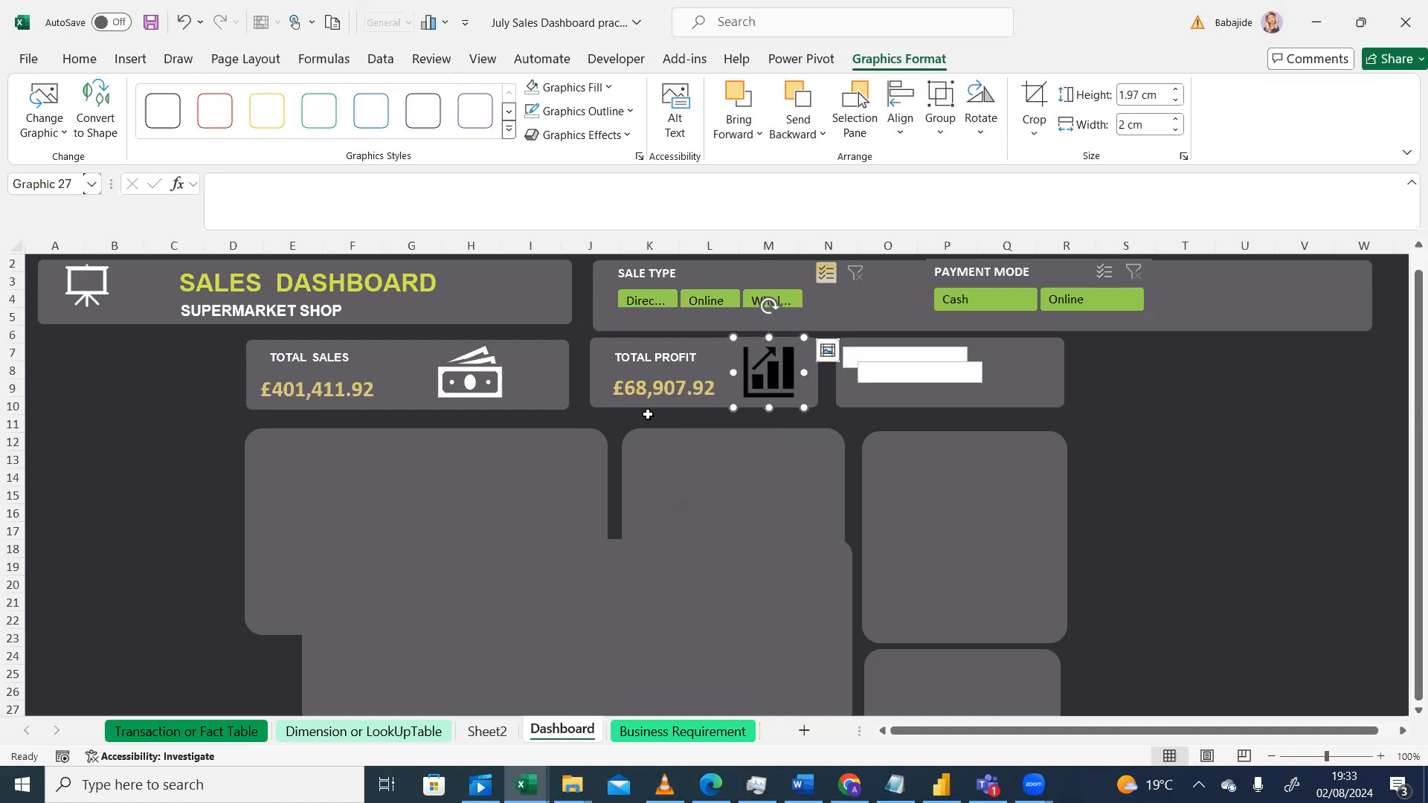
pyautogui.click(128, 479)
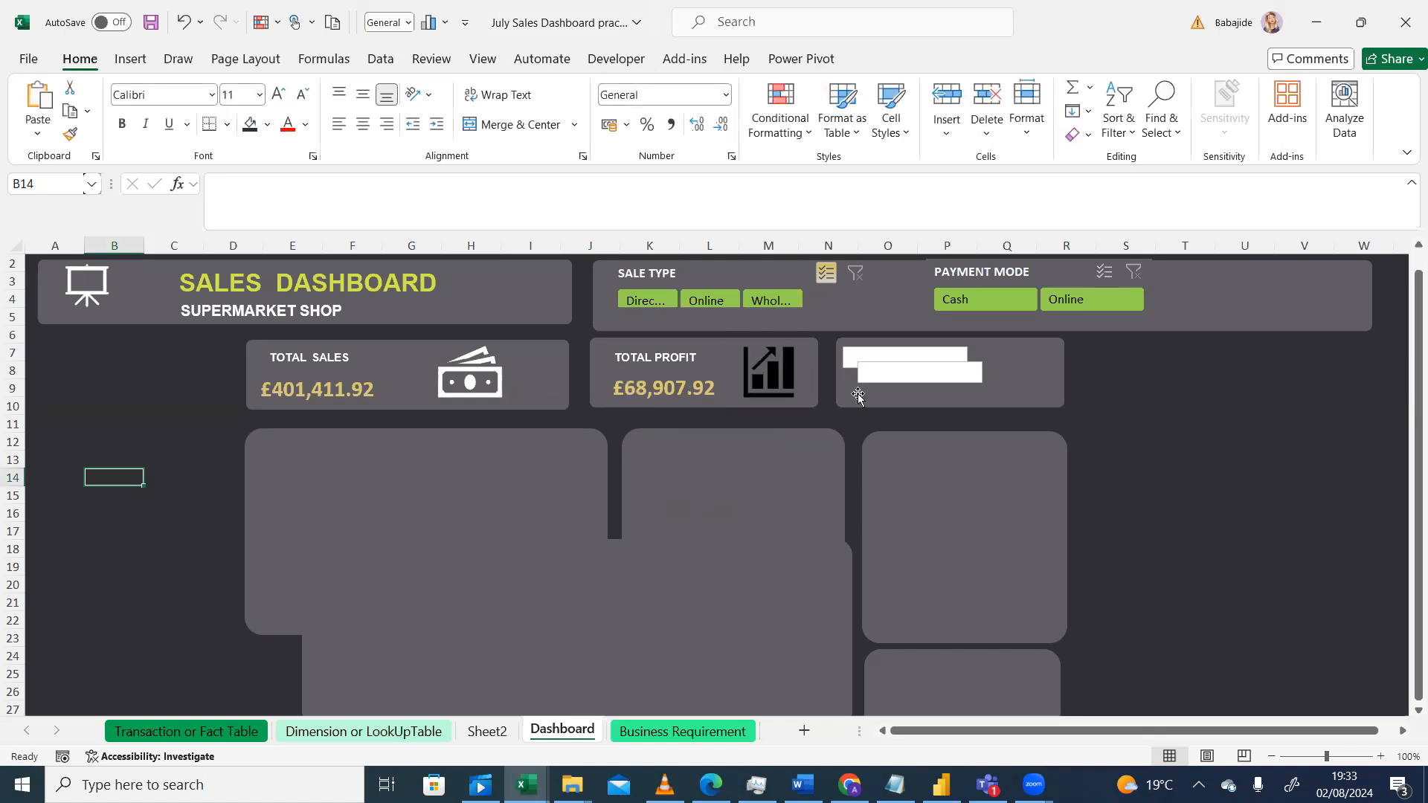
# Step: Fill the chart icon white
pyautogui.click(770, 383)
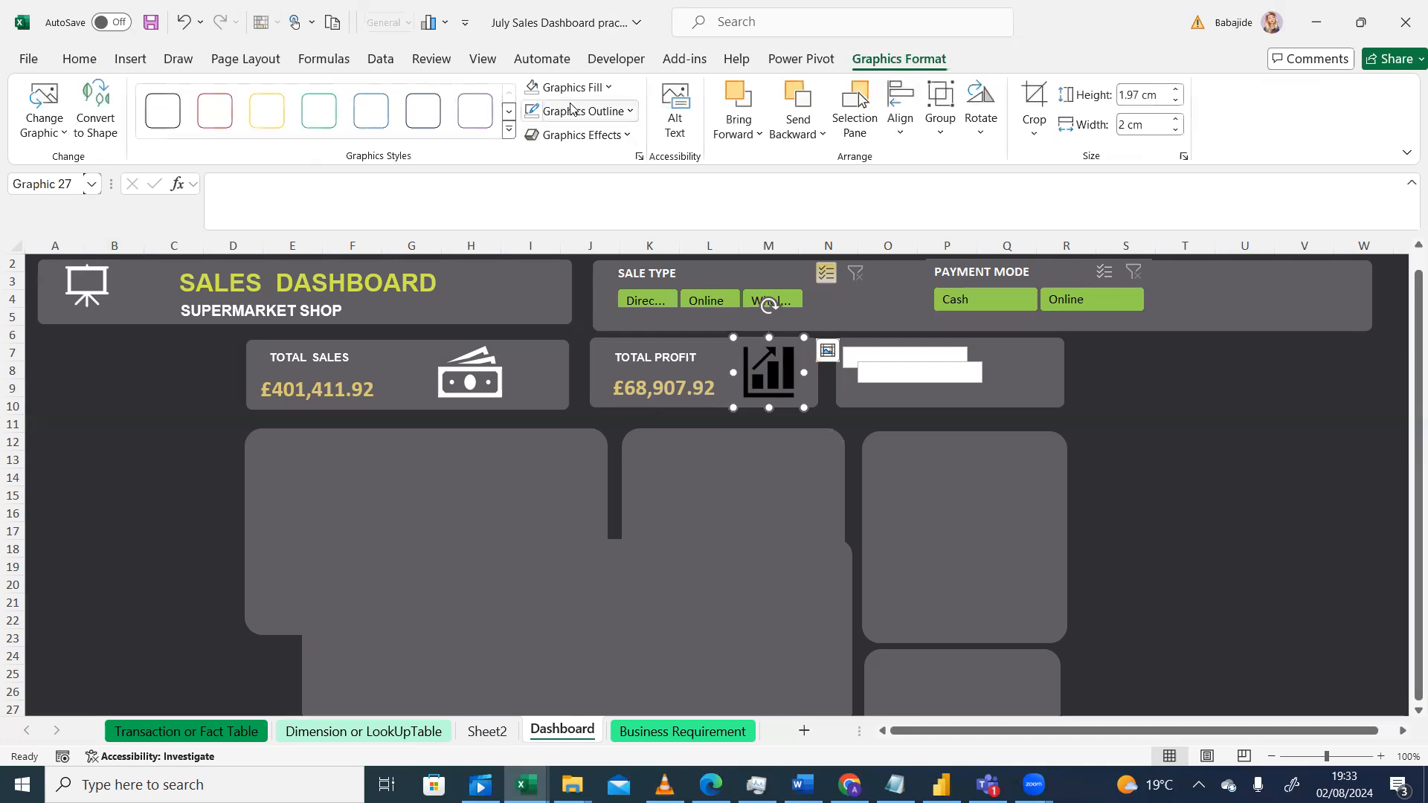
pyautogui.click(601, 90)
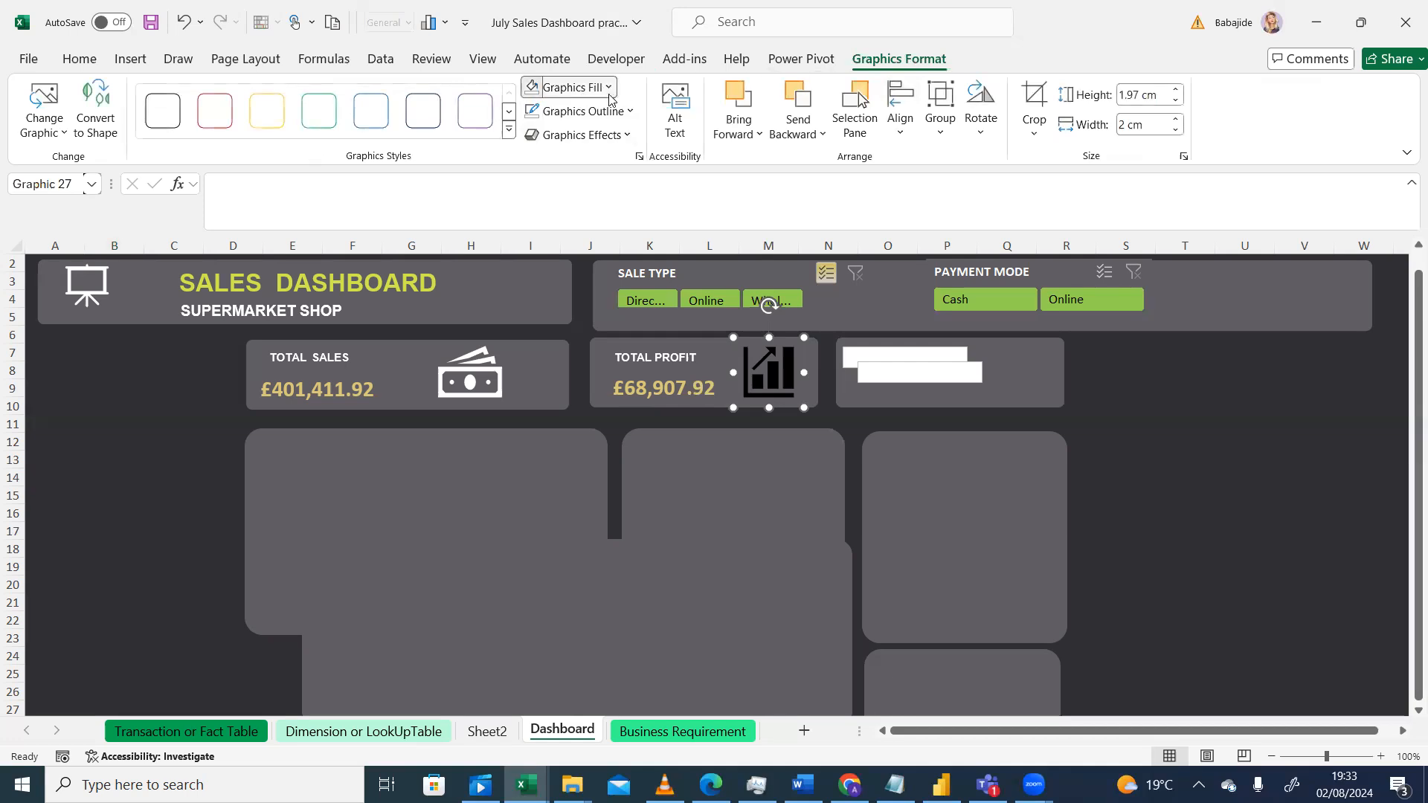
pyautogui.click(531, 158)
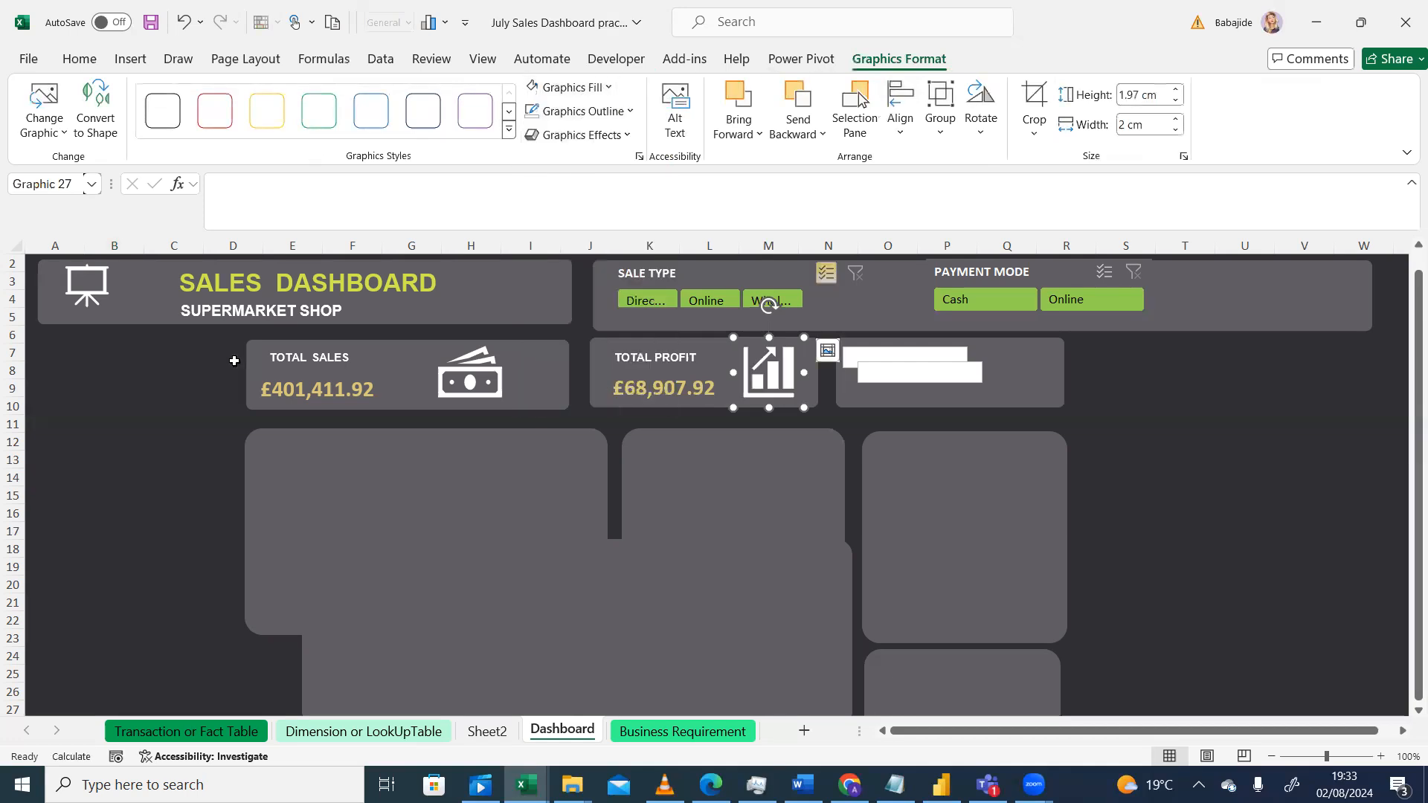
pyautogui.click(186, 387)
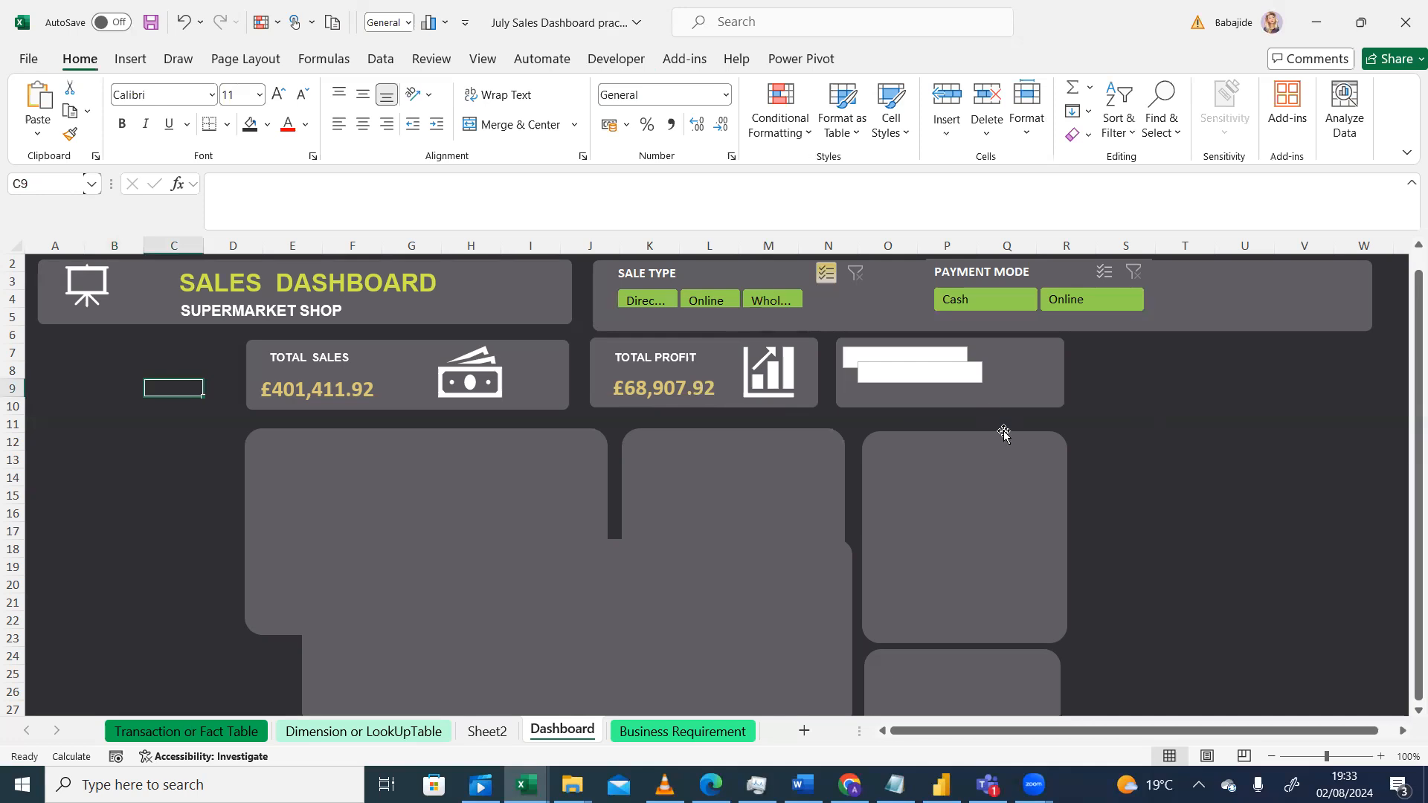
# Step: Move the third card's lower placeholder text box down onto the large panel below
pyautogui.click(1135, 391)
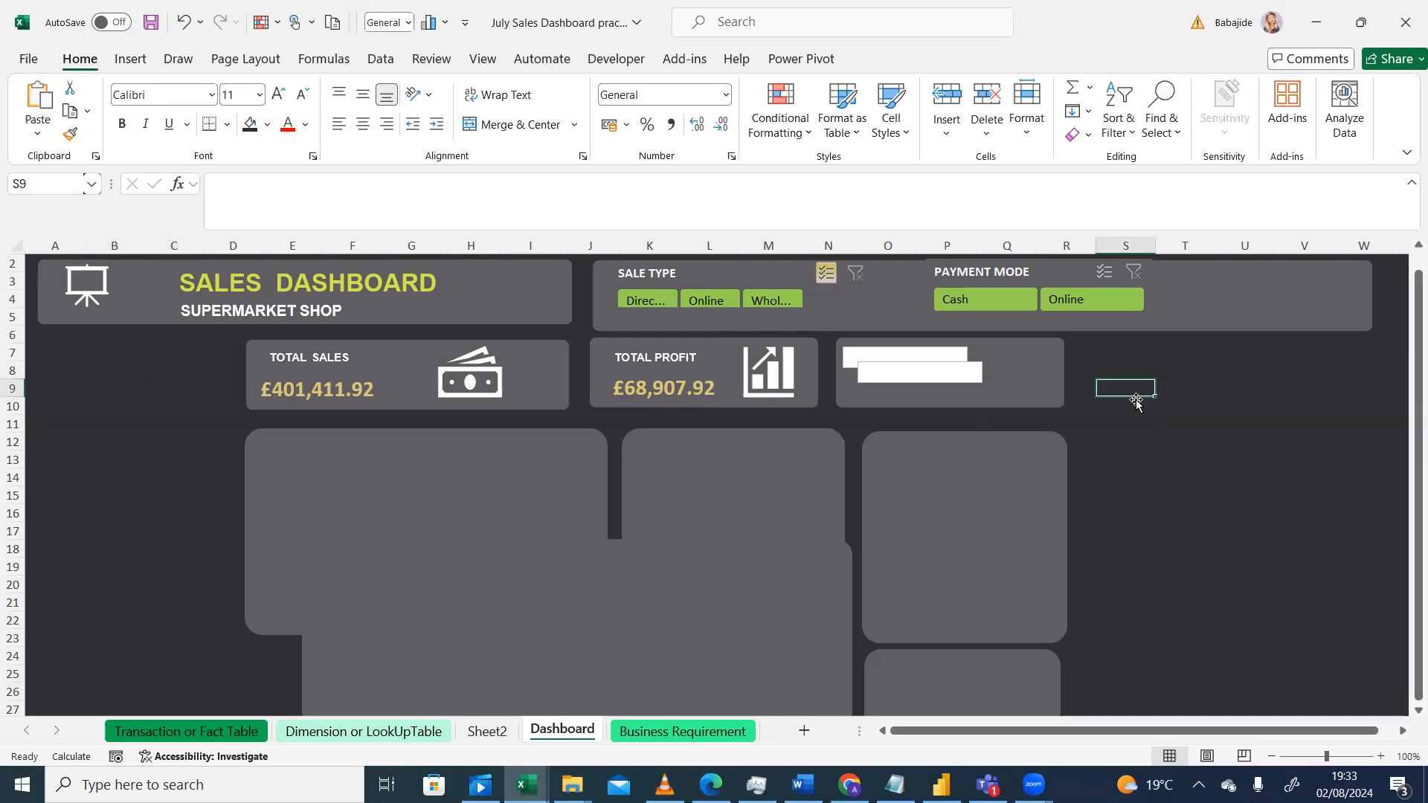
pyautogui.click(982, 364)
pyautogui.moveTo(985, 366)
pyautogui.mouseDown()
pyautogui.moveTo(987, 387)
pyautogui.moveTo(983, 367)
pyautogui.mouseUp()
pyautogui.click(982, 366)
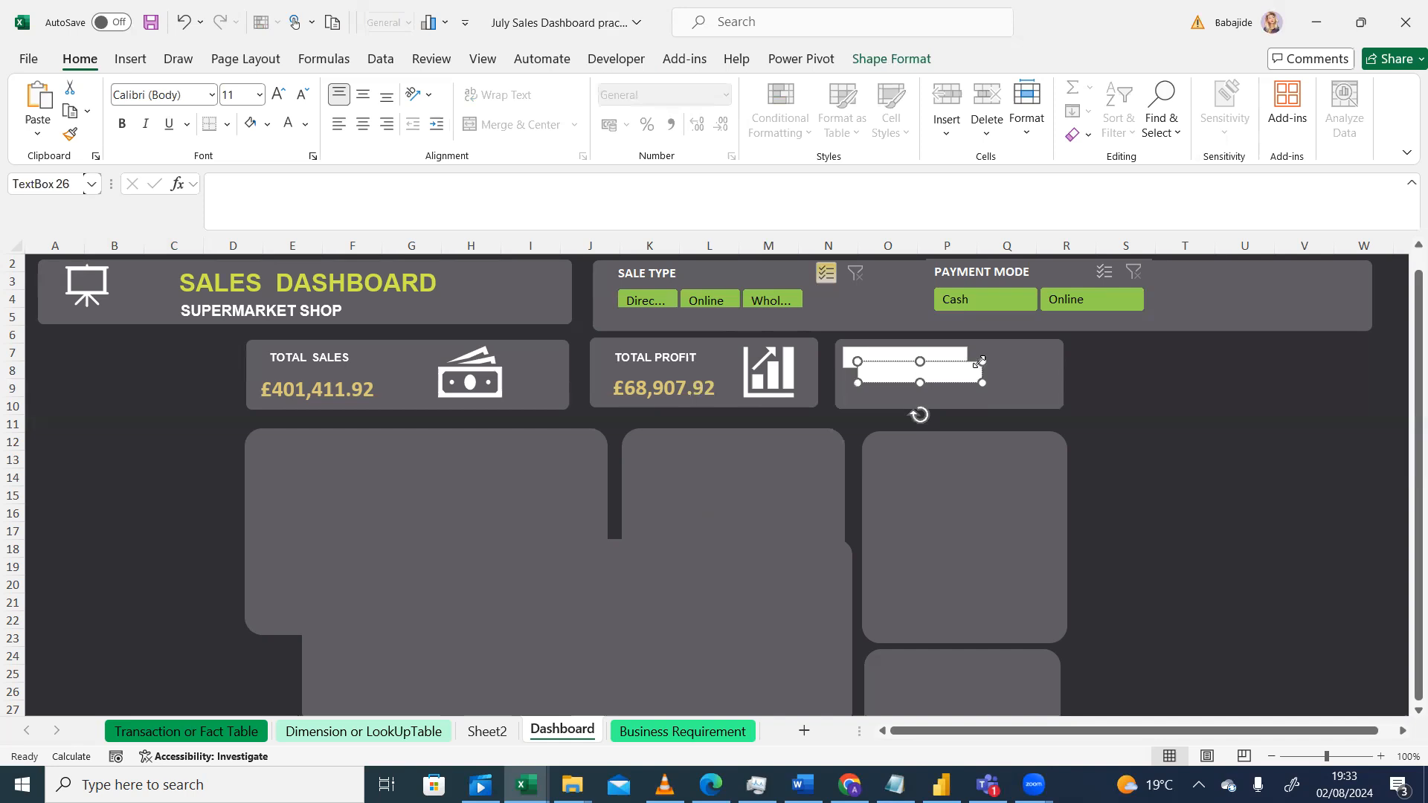
pyautogui.moveTo(971, 364); pyautogui.dragTo(975, 429)
# Step: Rotate the third card's label text box upright and enter the label PROFIT %
pyautogui.click(664, 784)
pyautogui.click(664, 784)
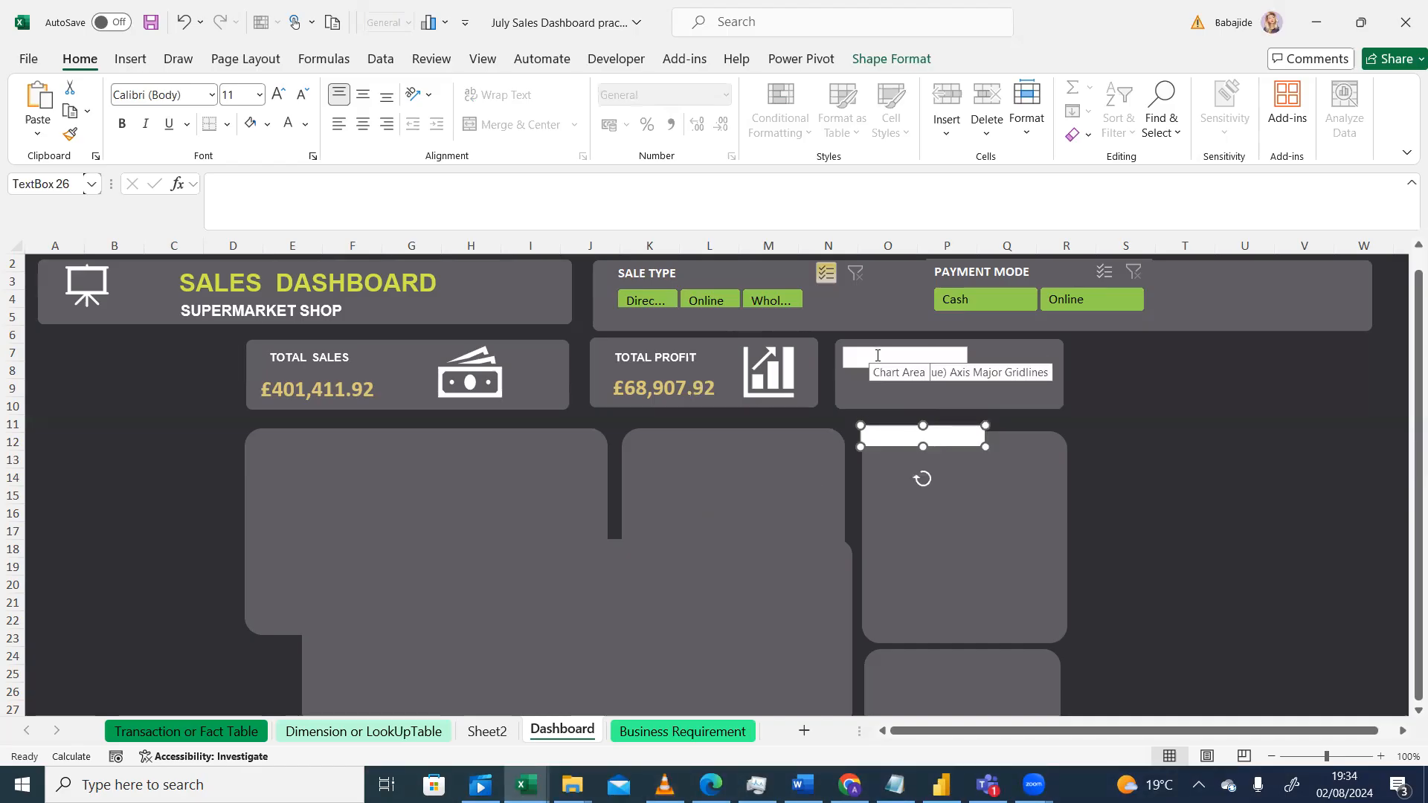
pyautogui.click(877, 356)
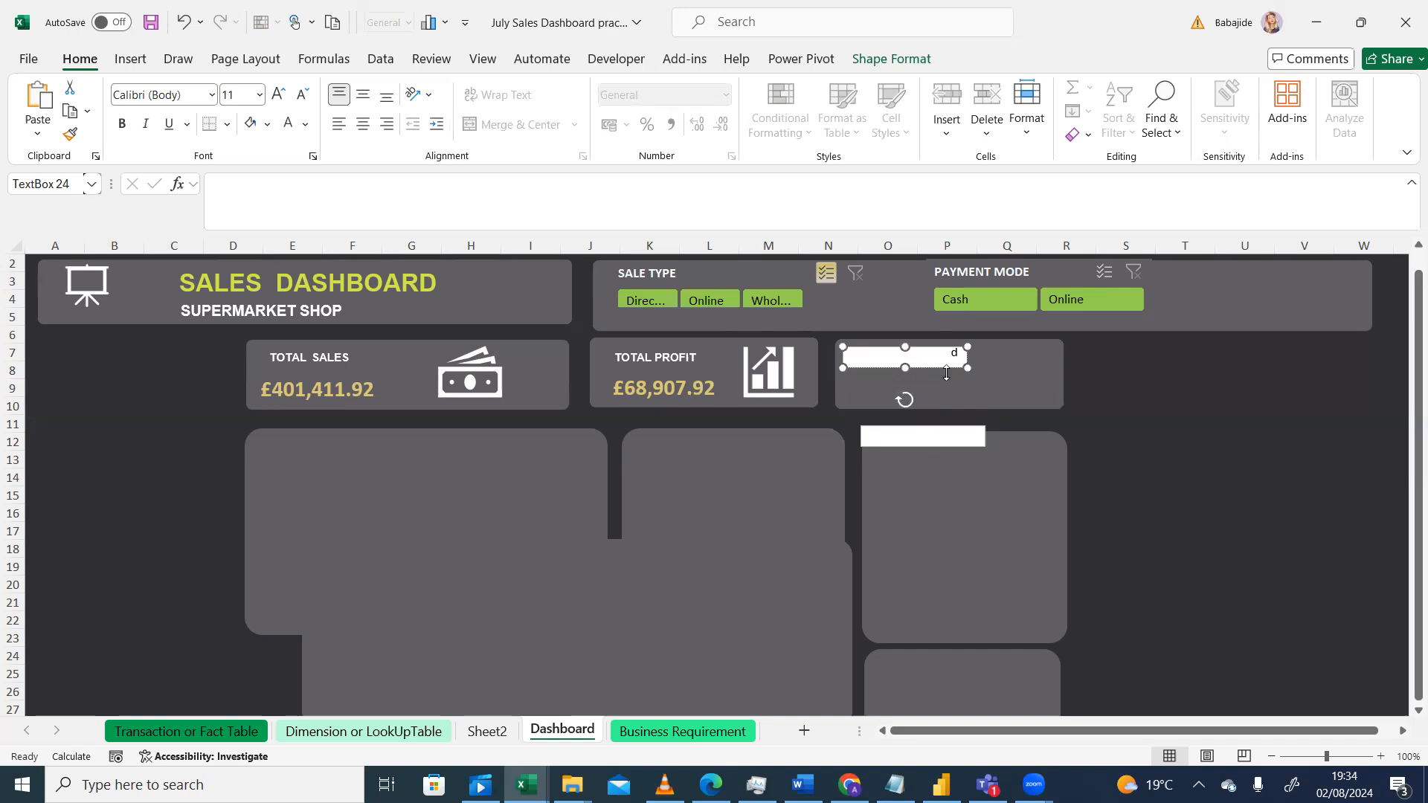
pyautogui.moveTo(904, 399); pyautogui.dragTo(905, 336)
pyautogui.click(866, 364)
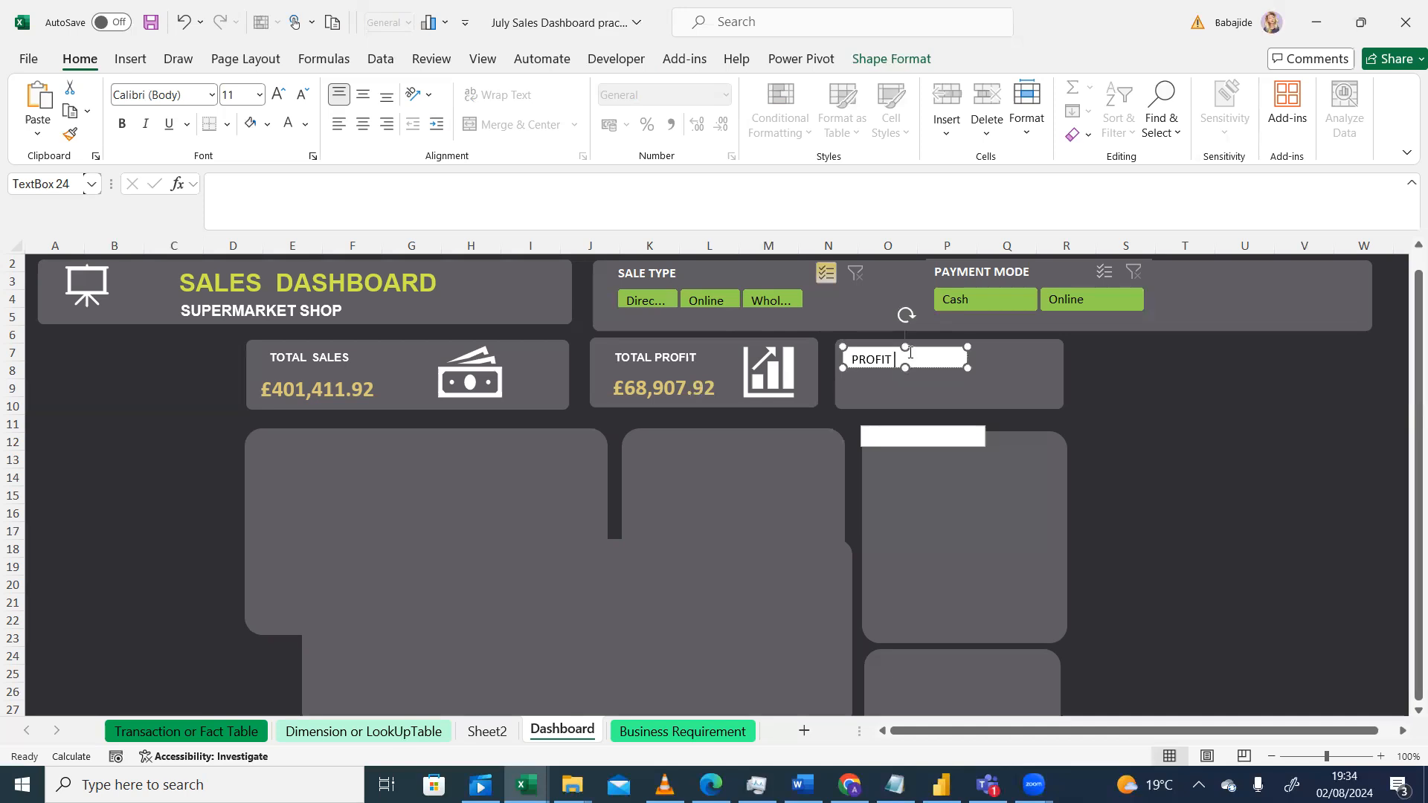
# Step: Copy the Total Profit label's formatting onto the PROFIT % label with Format Painter
pyautogui.click(934, 386)
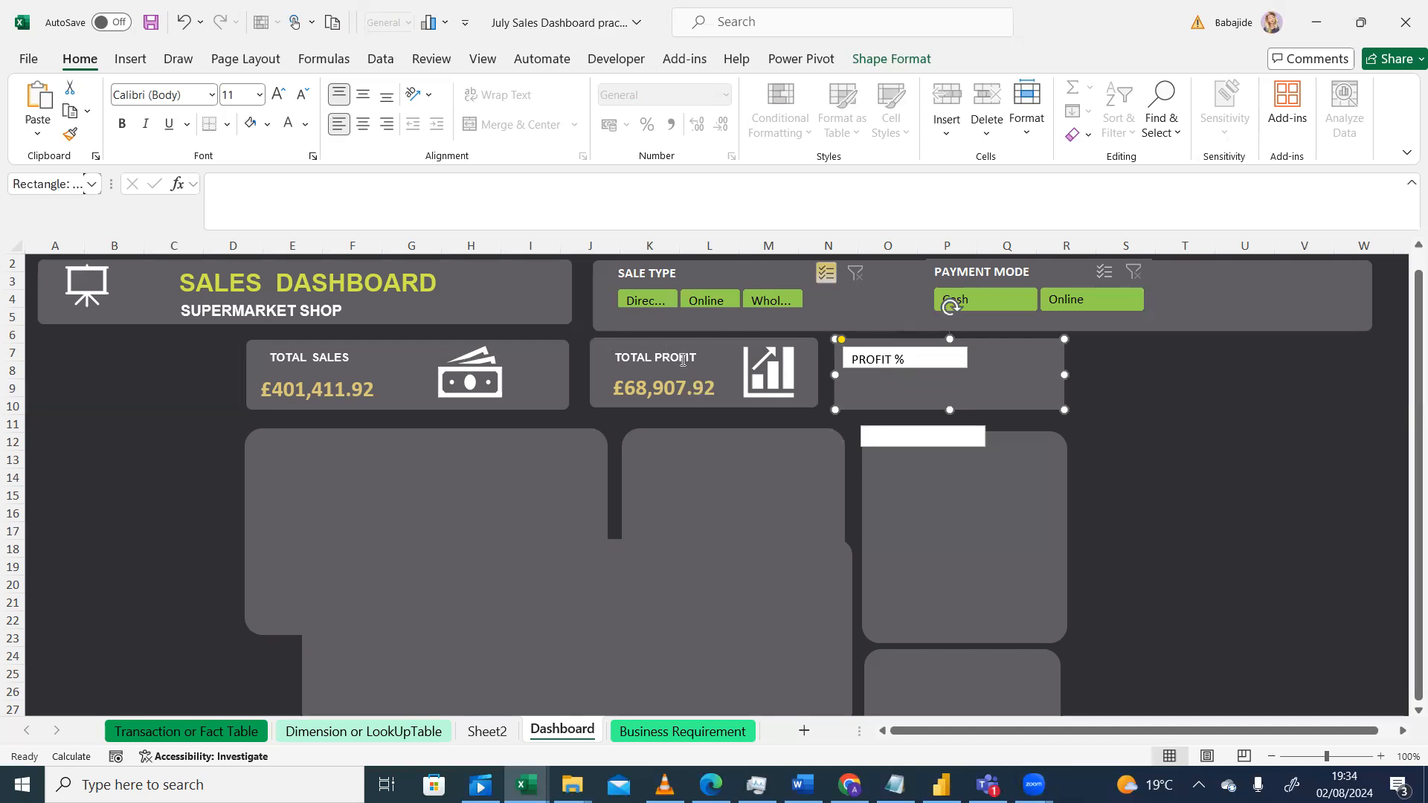
pyautogui.click(683, 358)
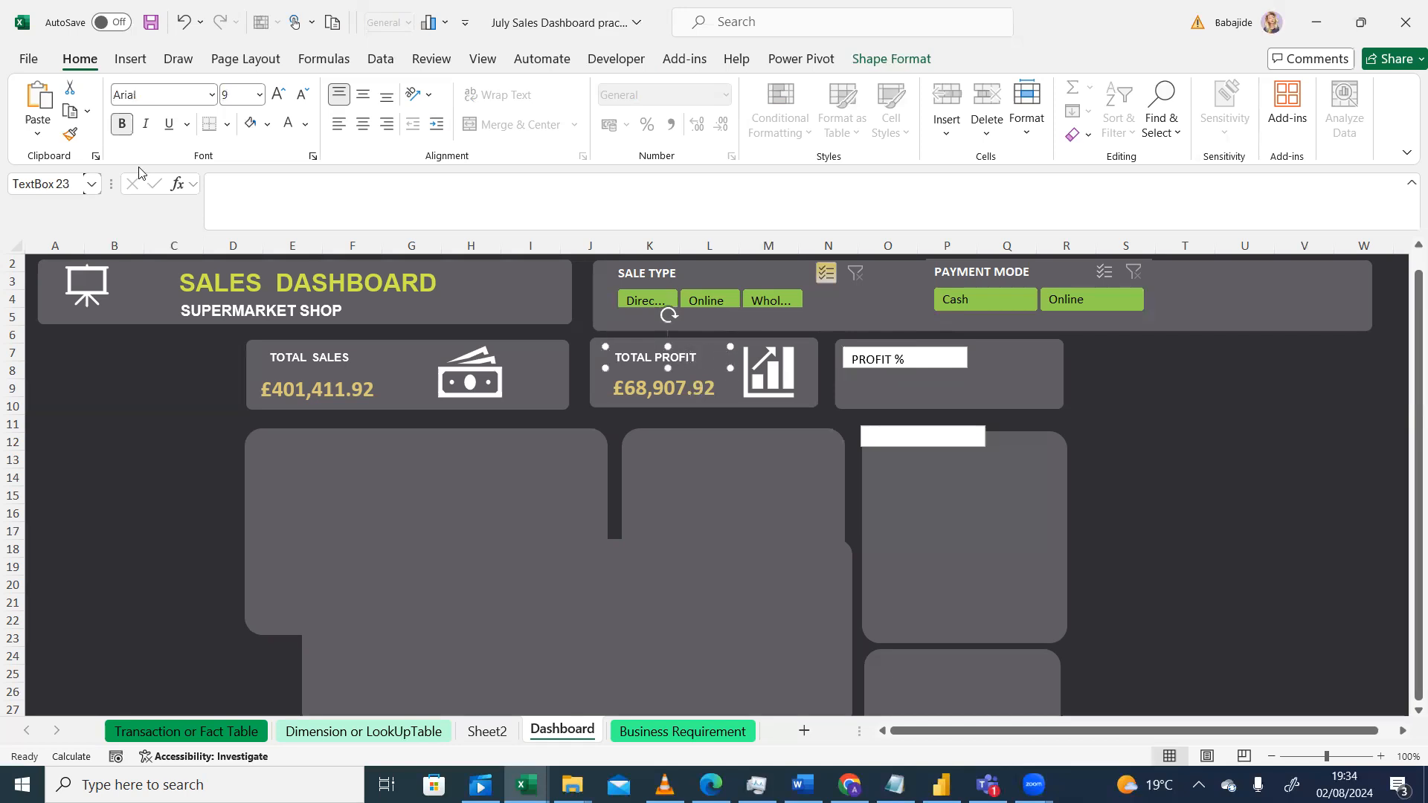
pyautogui.click(70, 136)
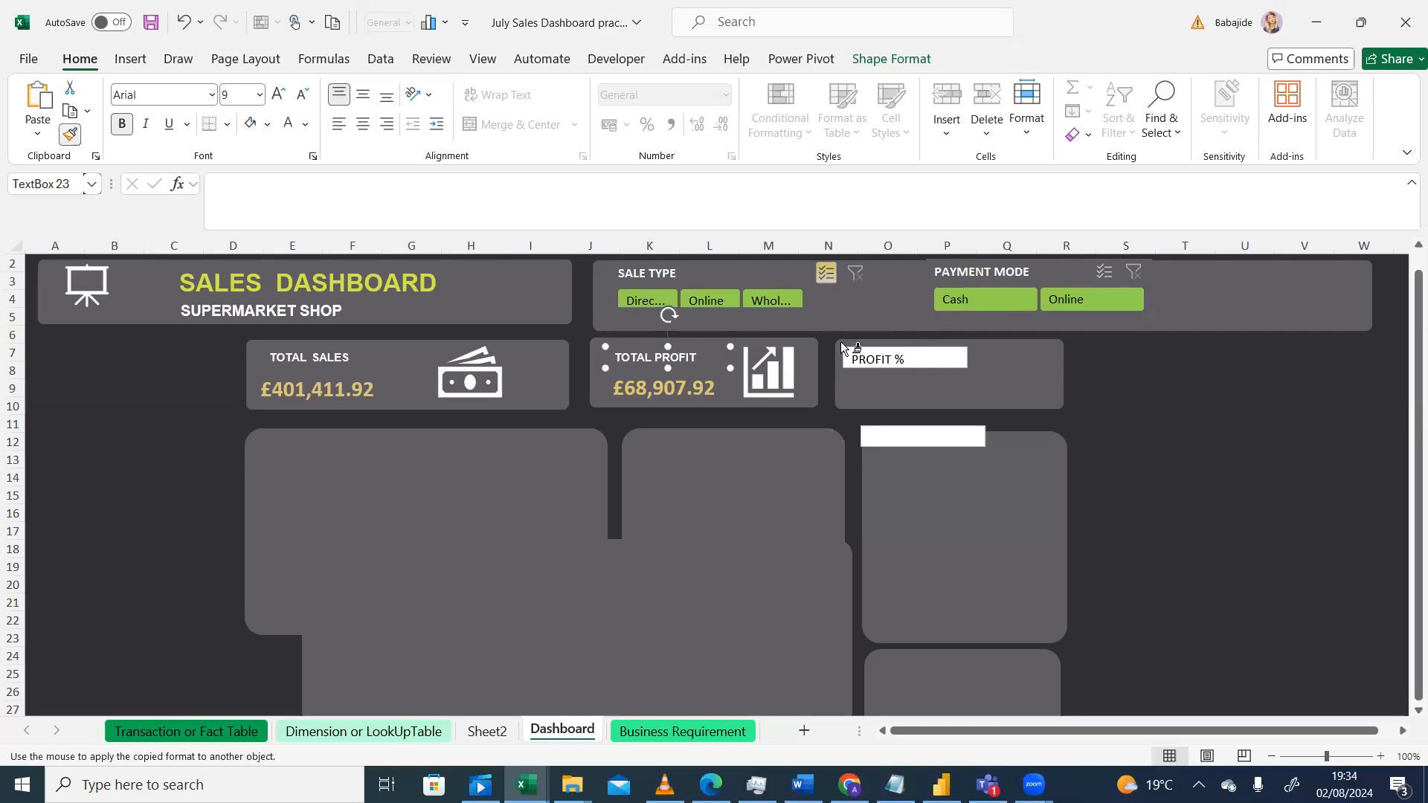
pyautogui.click(931, 352)
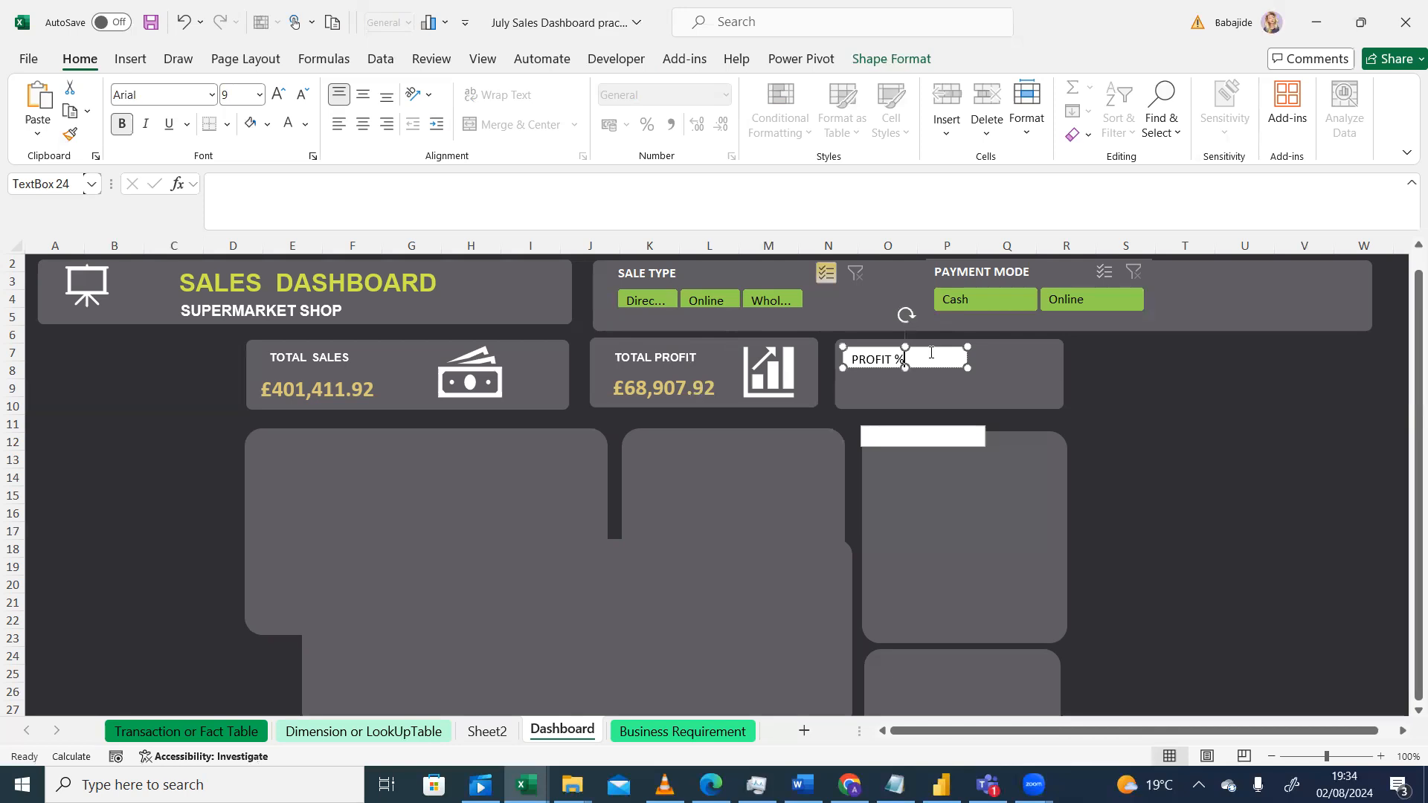
# Step: Reapply the Total Profit label's formatting to the PROFIT % text with Format Painter
pyautogui.click(950, 358)
pyautogui.moveTo(913, 361); pyautogui.dragTo(864, 365)
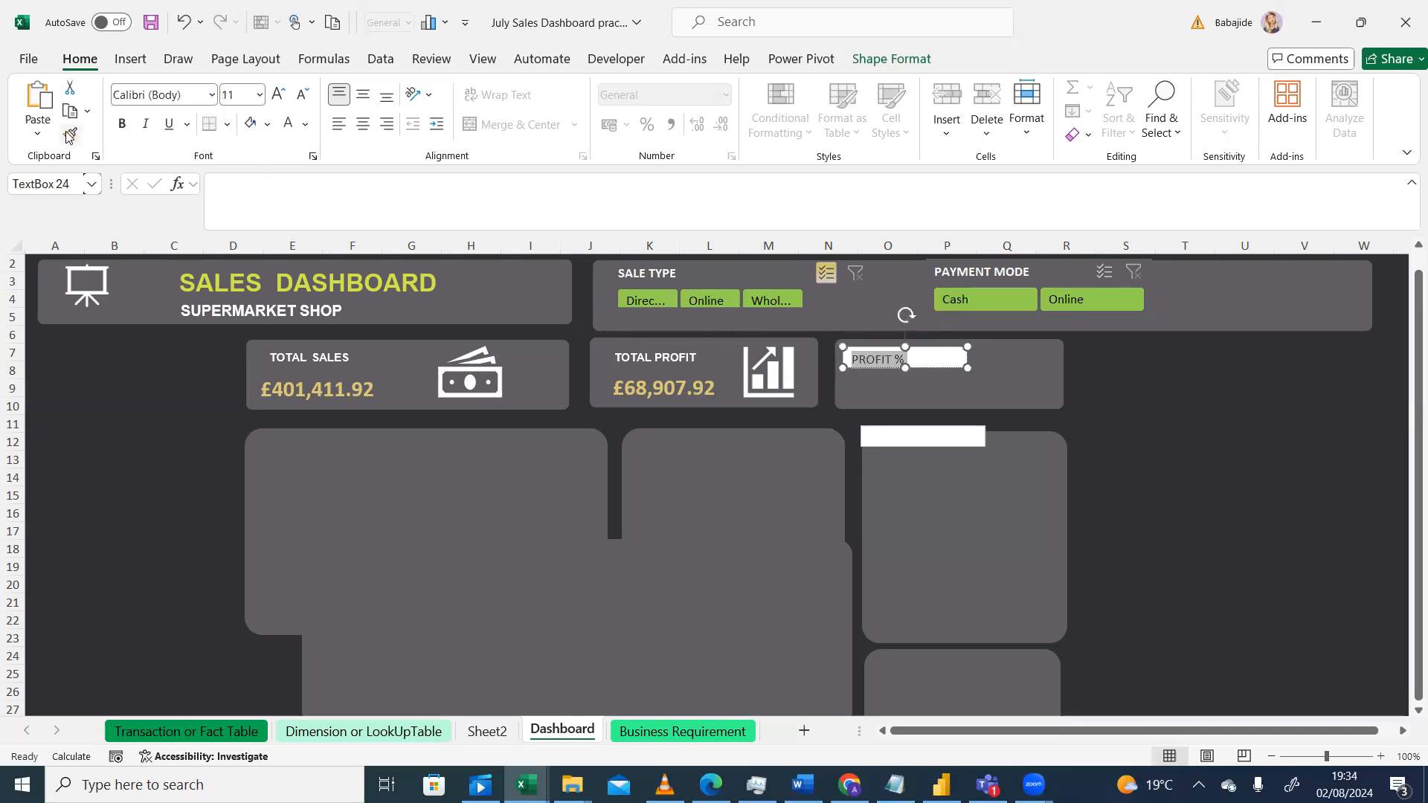
pyautogui.click(662, 361)
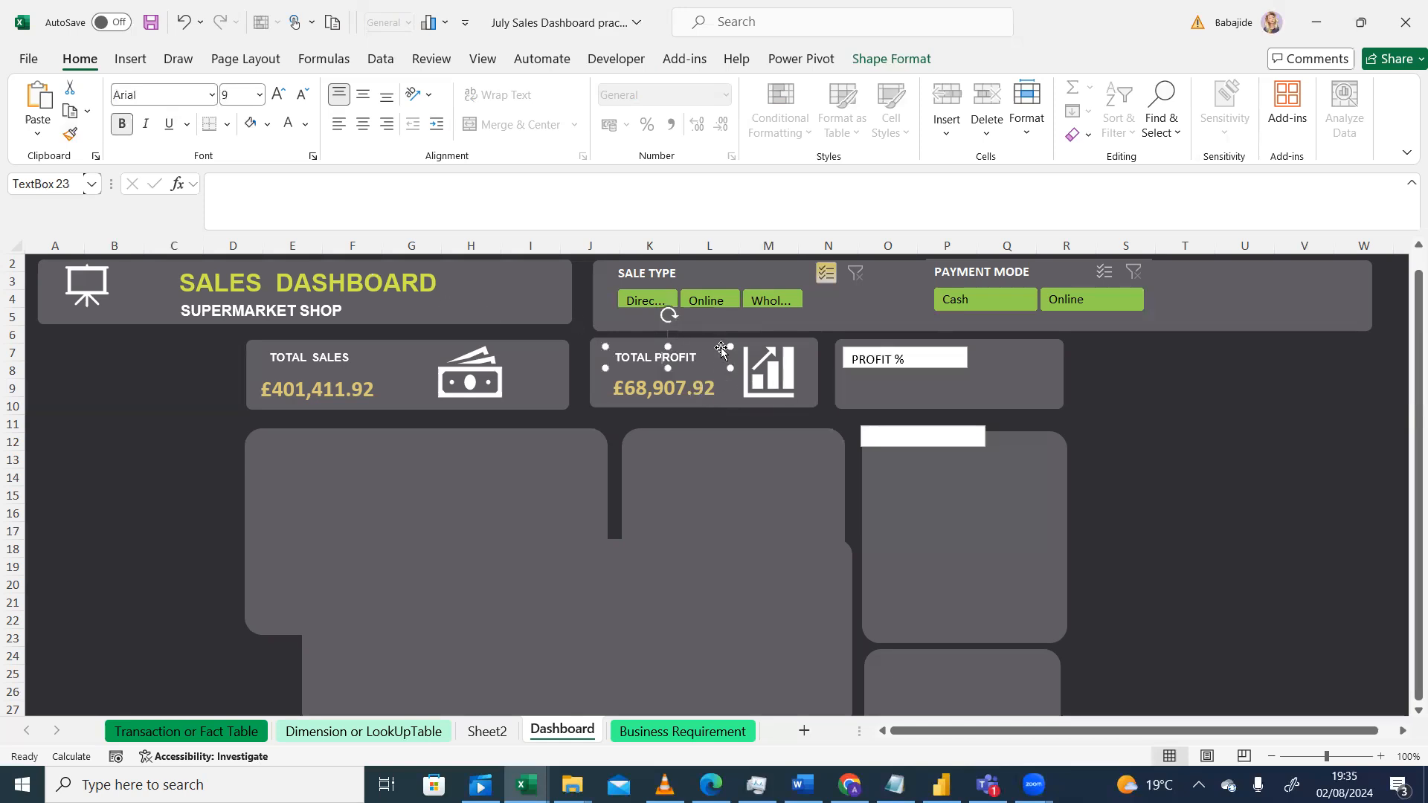
pyautogui.click(70, 135)
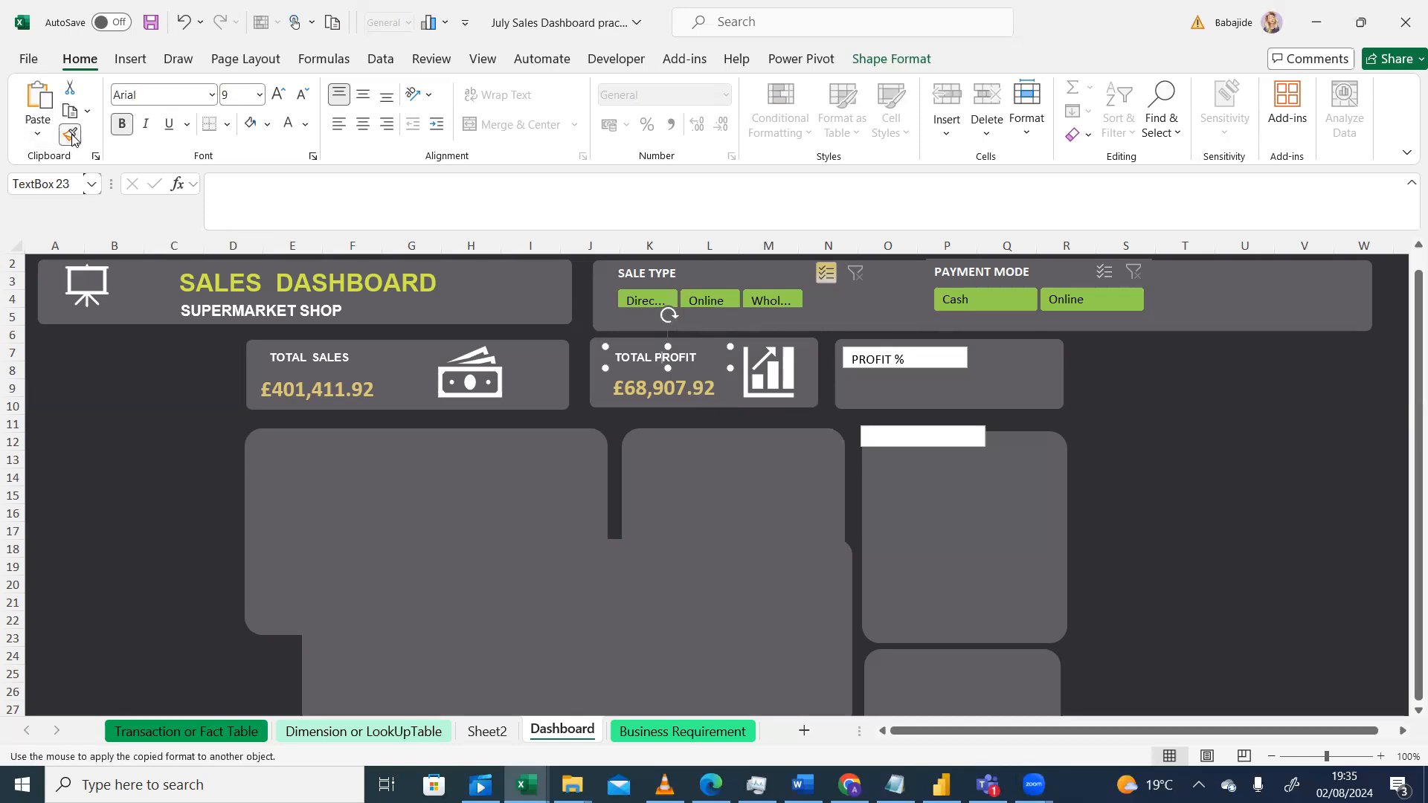
pyautogui.click(934, 352)
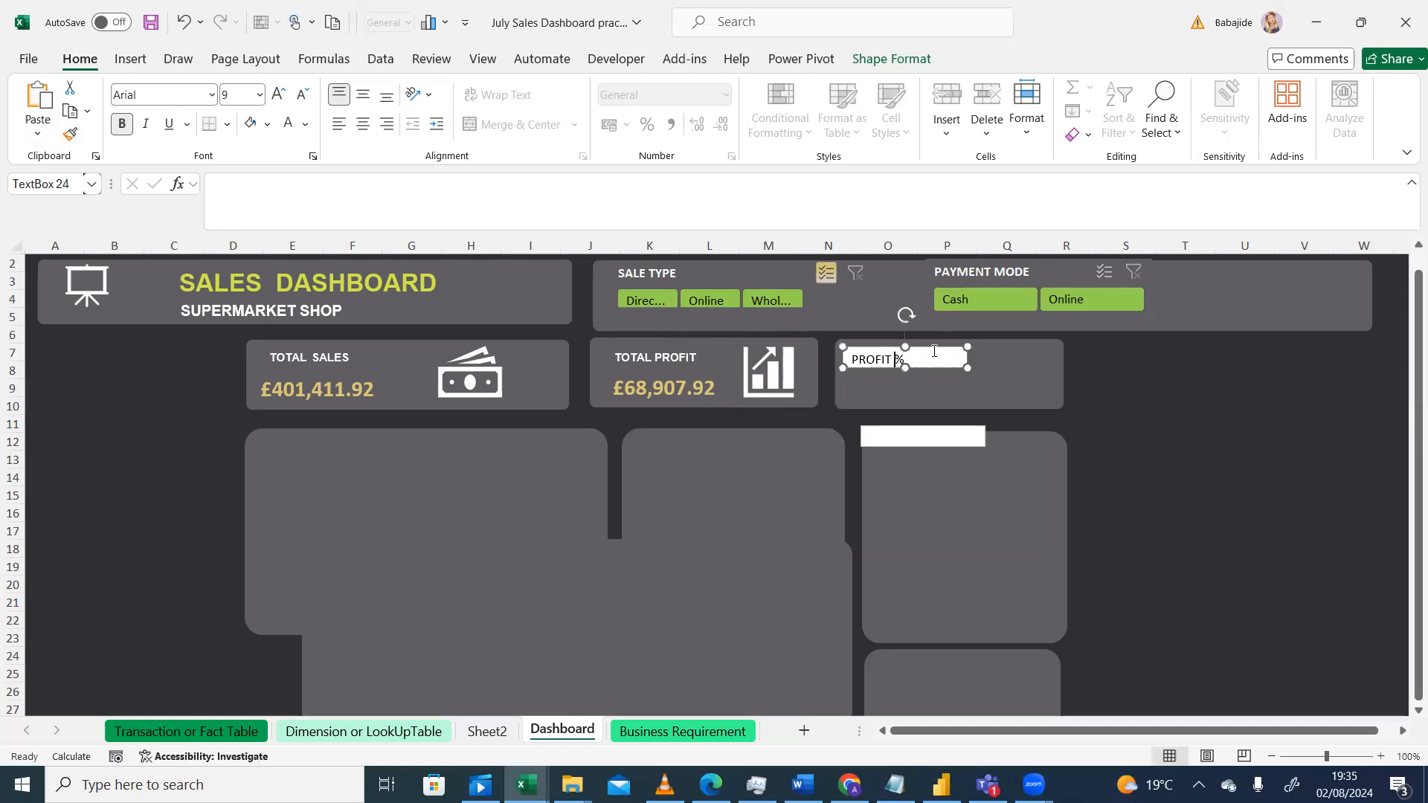
pyautogui.click(661, 467)
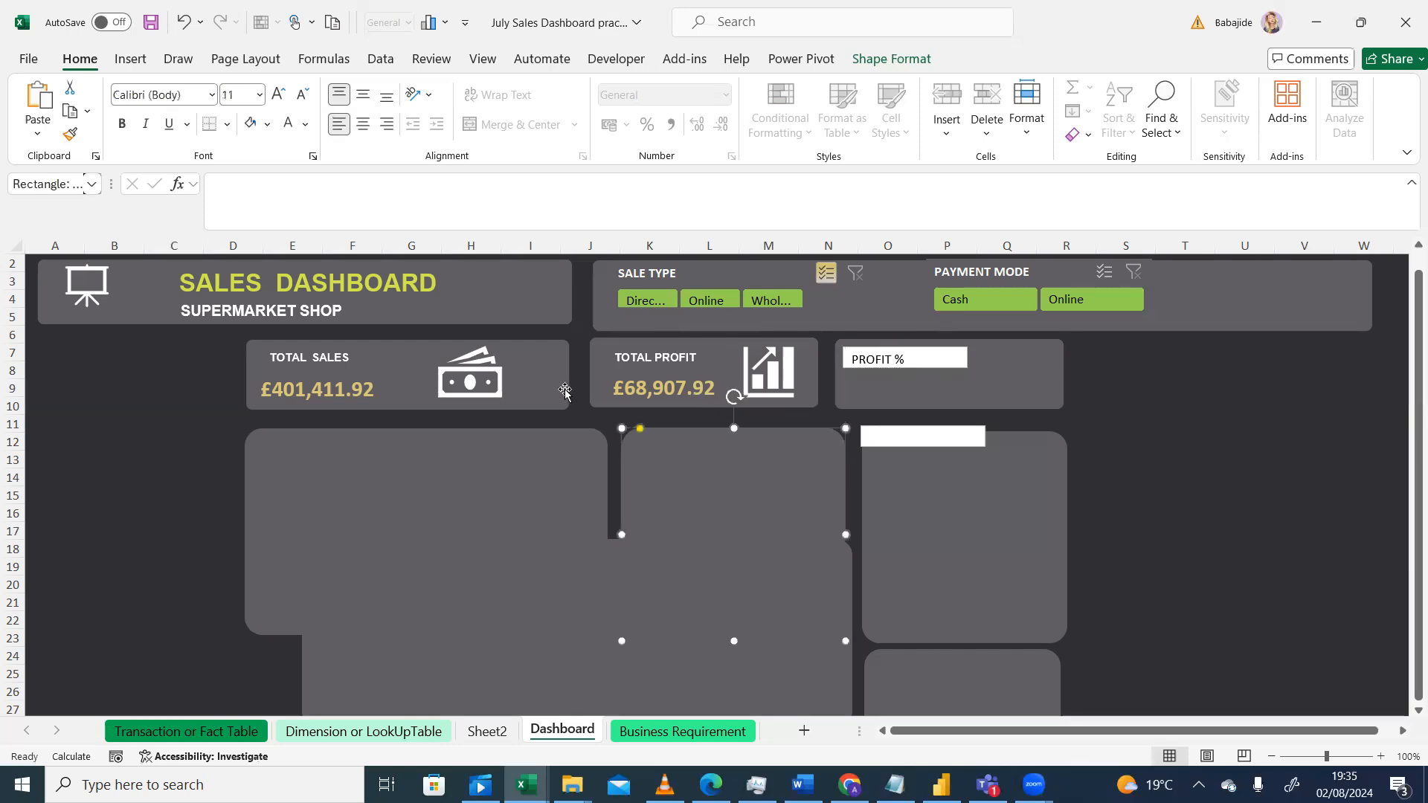
pyautogui.click(658, 355)
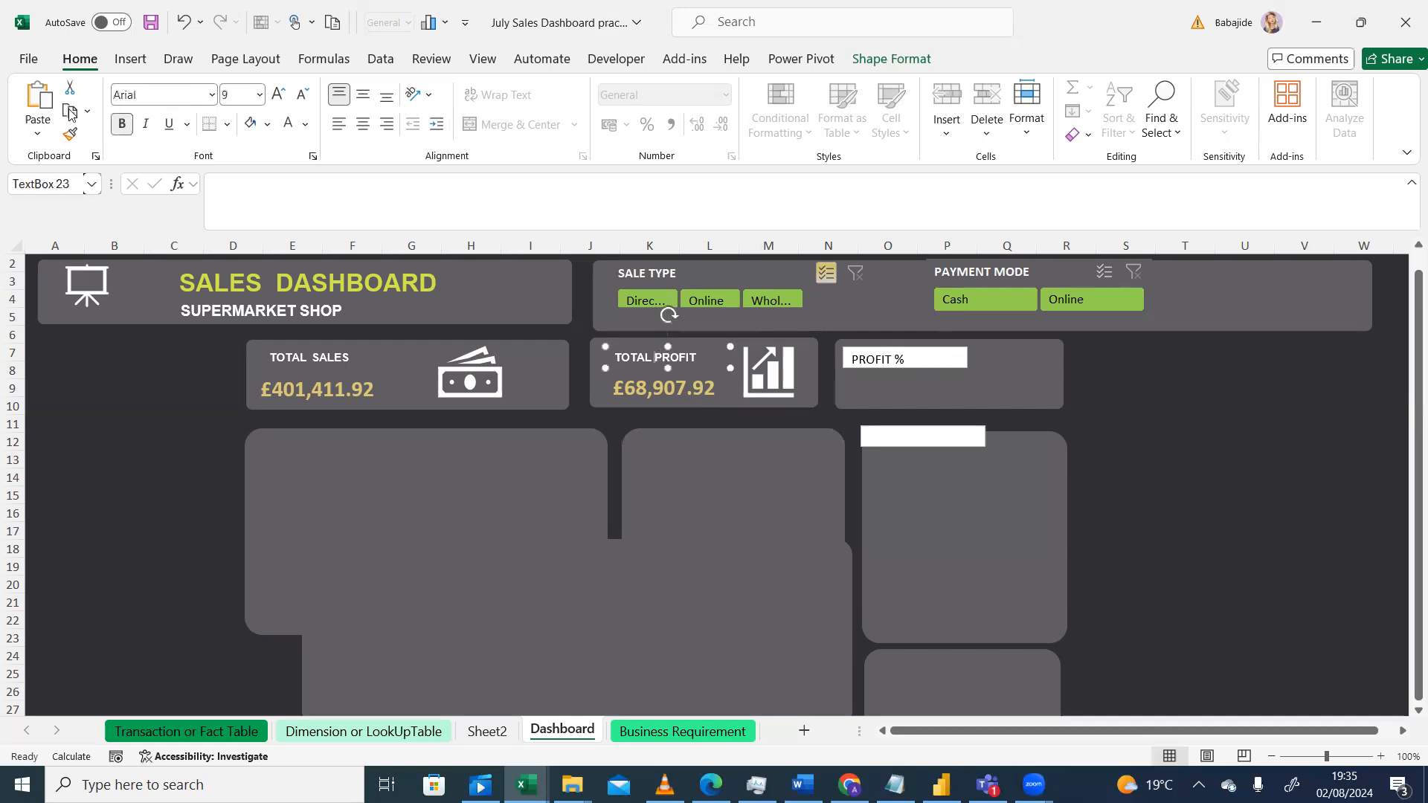
pyautogui.click(70, 134)
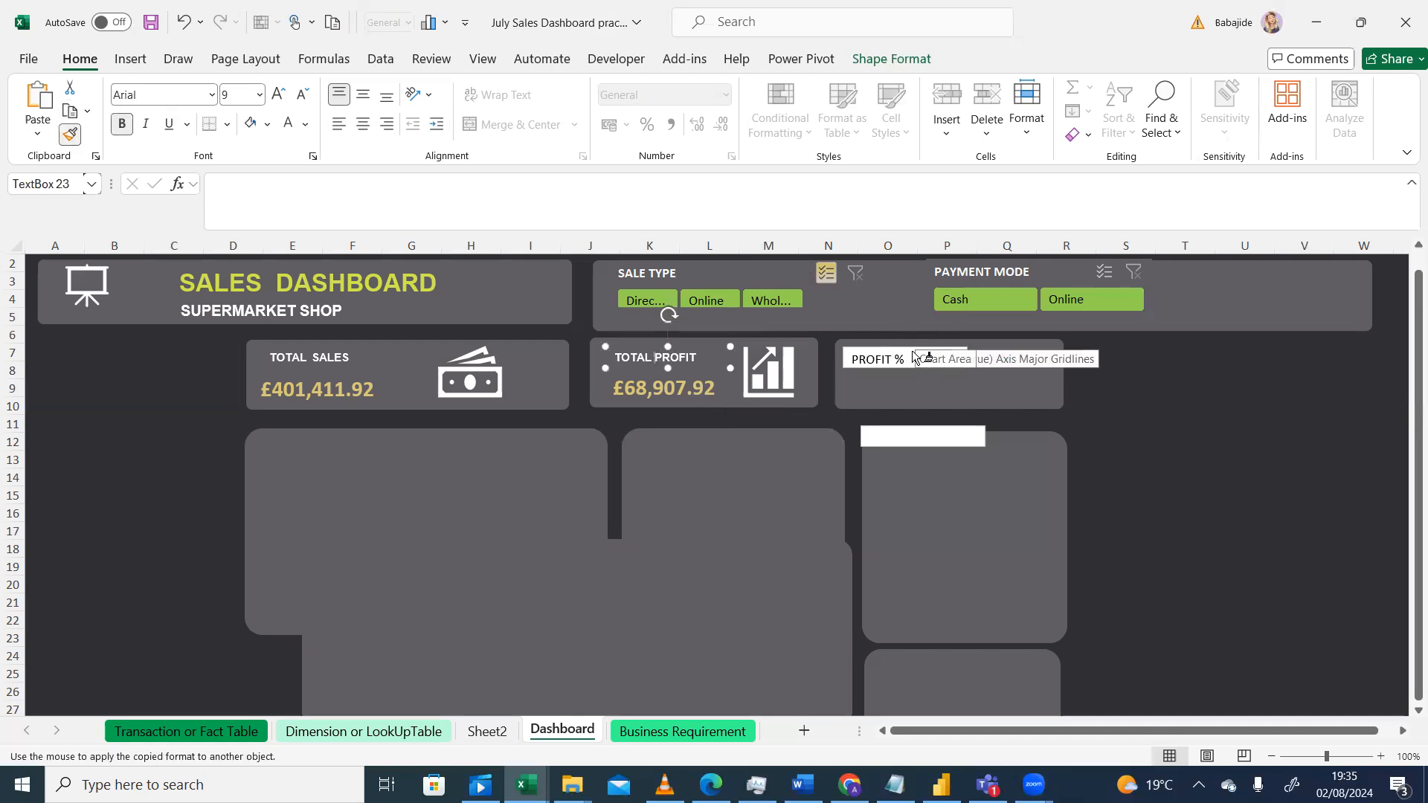
pyautogui.moveTo(911, 358); pyautogui.dragTo(859, 360)
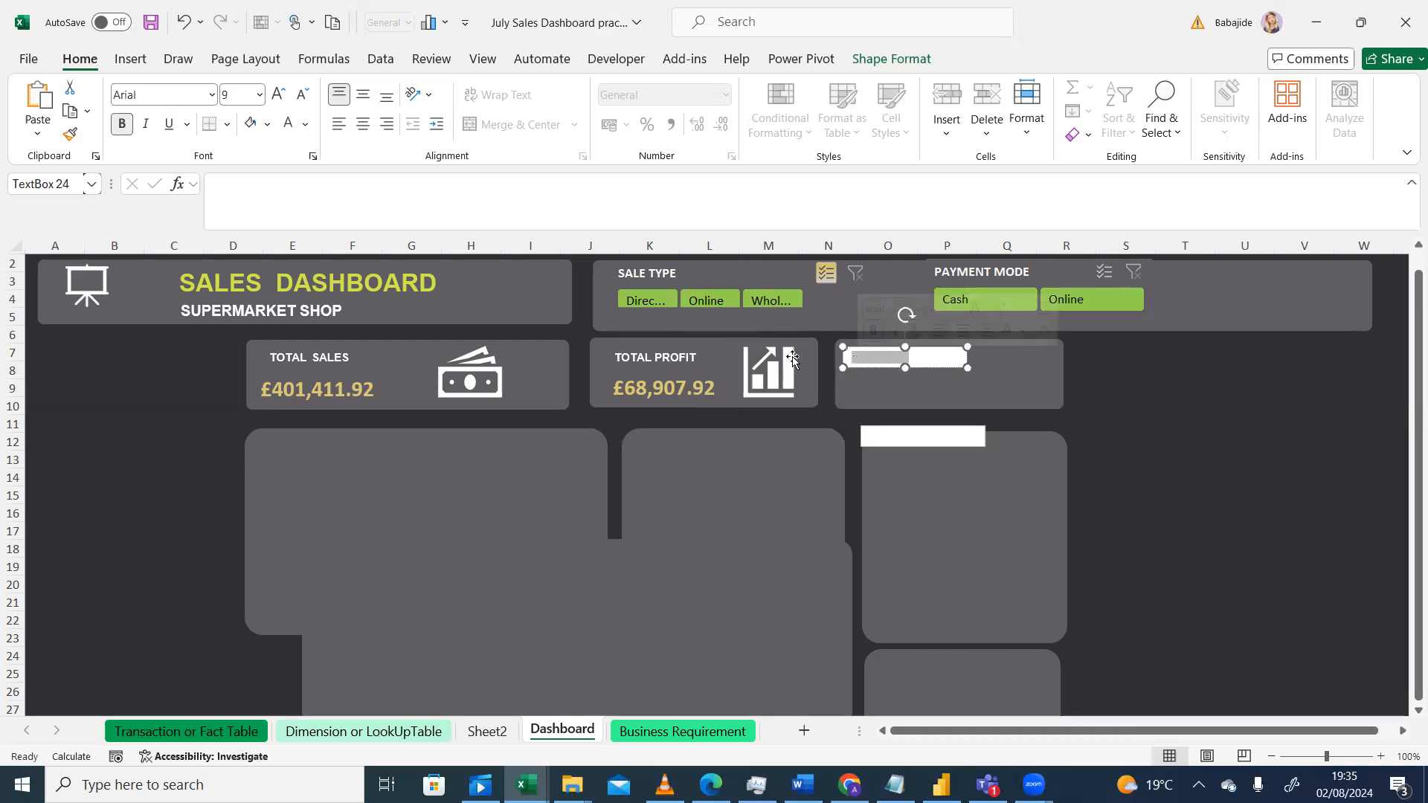
# Step: Remove the fill from the PROFIT % label text box
pyautogui.click(702, 352)
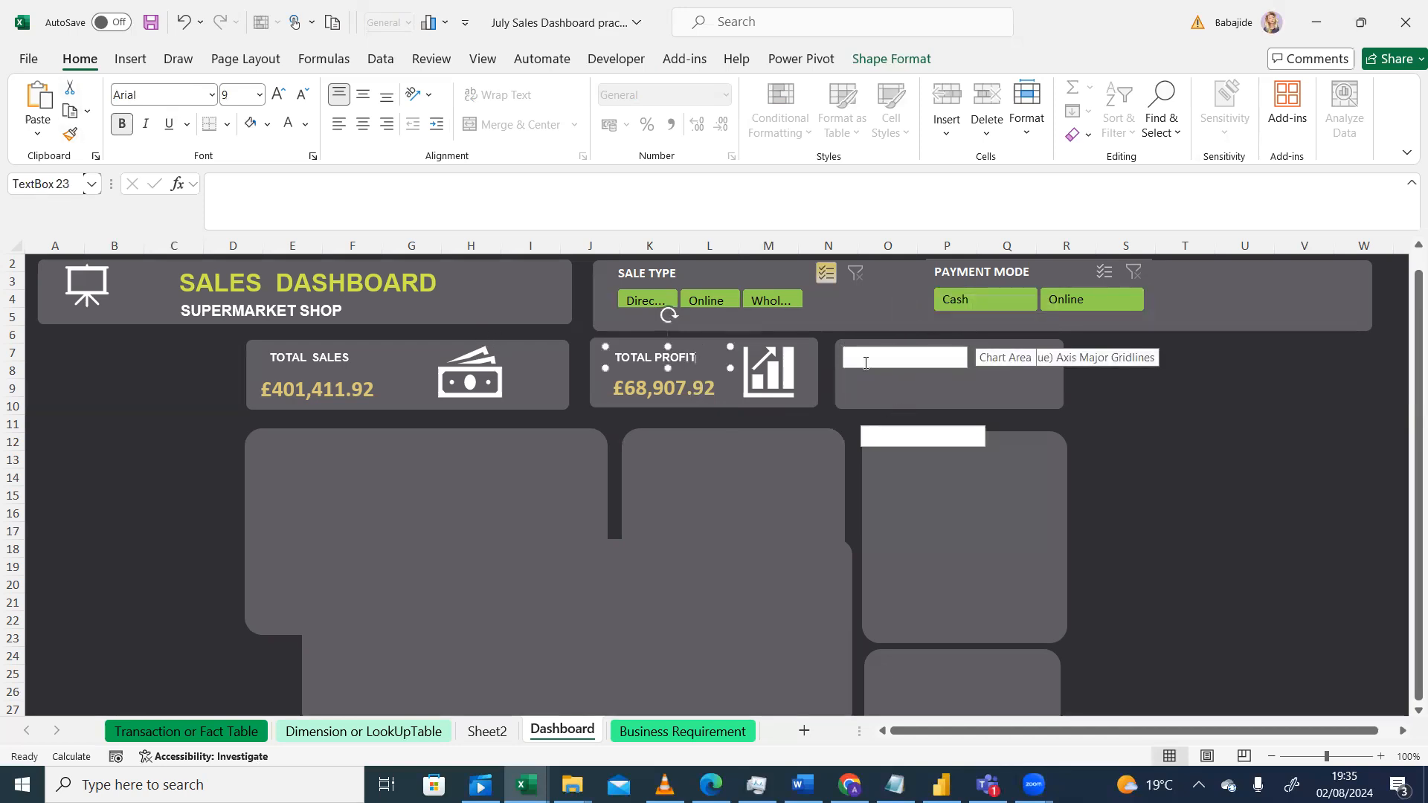
pyautogui.click(970, 394)
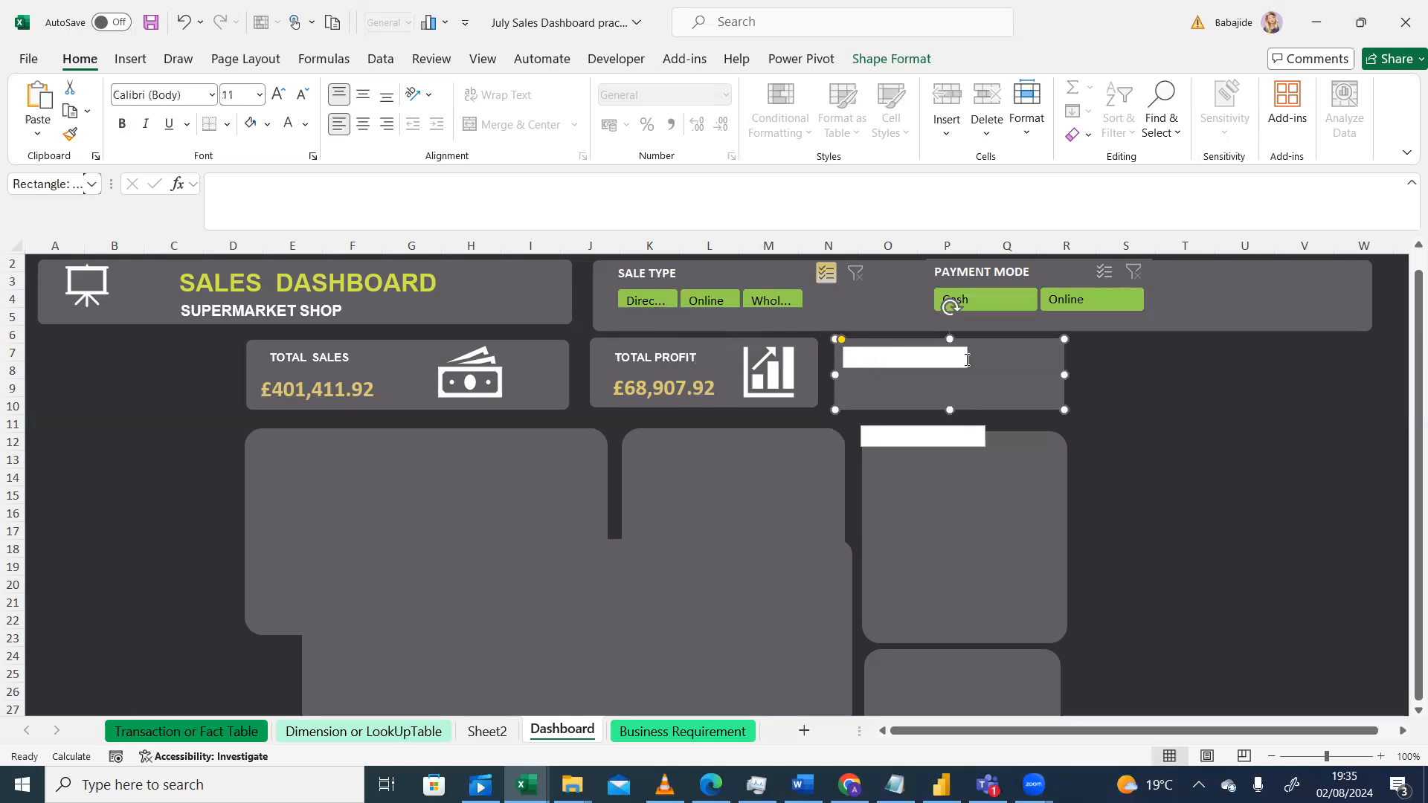
pyautogui.click(964, 362)
pyautogui.moveTo(965, 363); pyautogui.dragTo(796, 293)
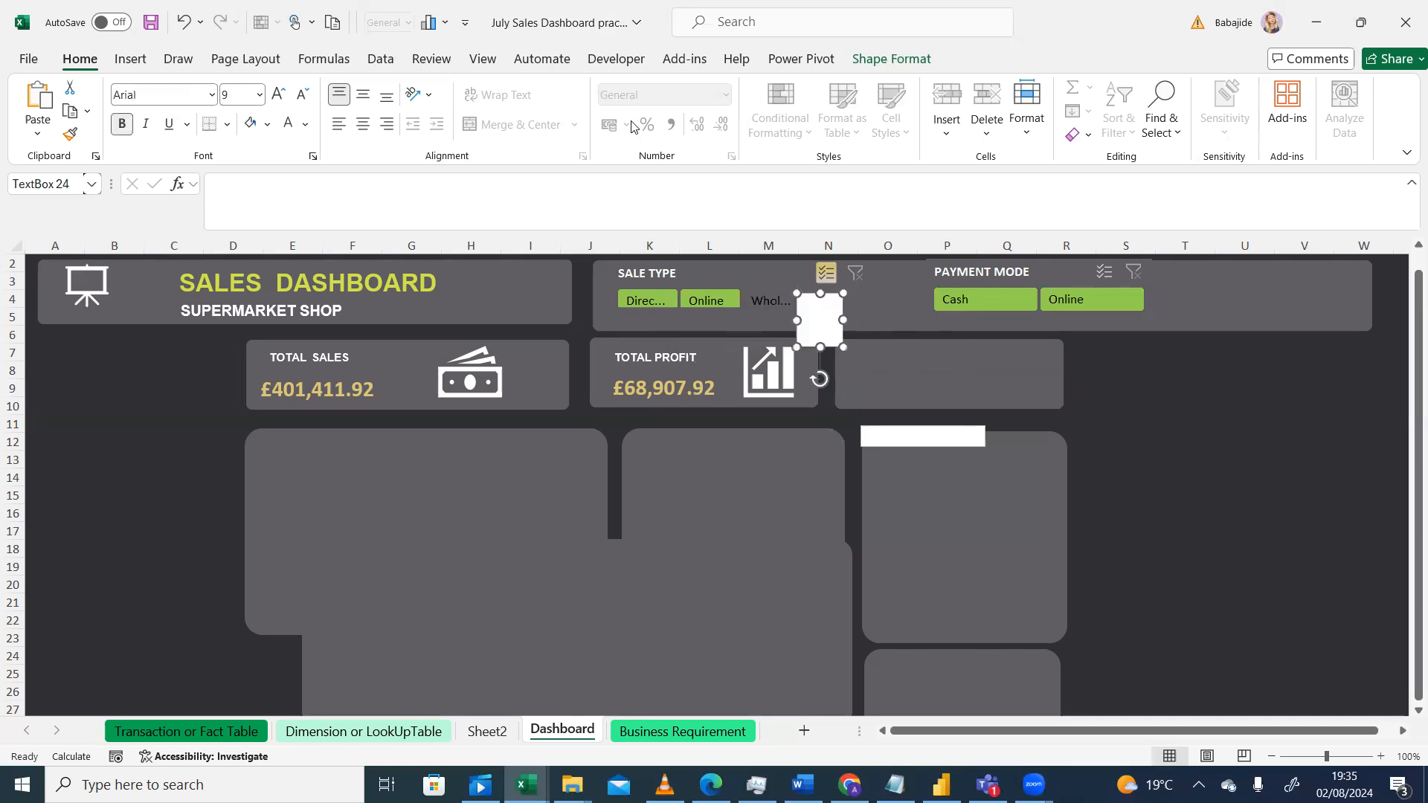
pyautogui.click(885, 61)
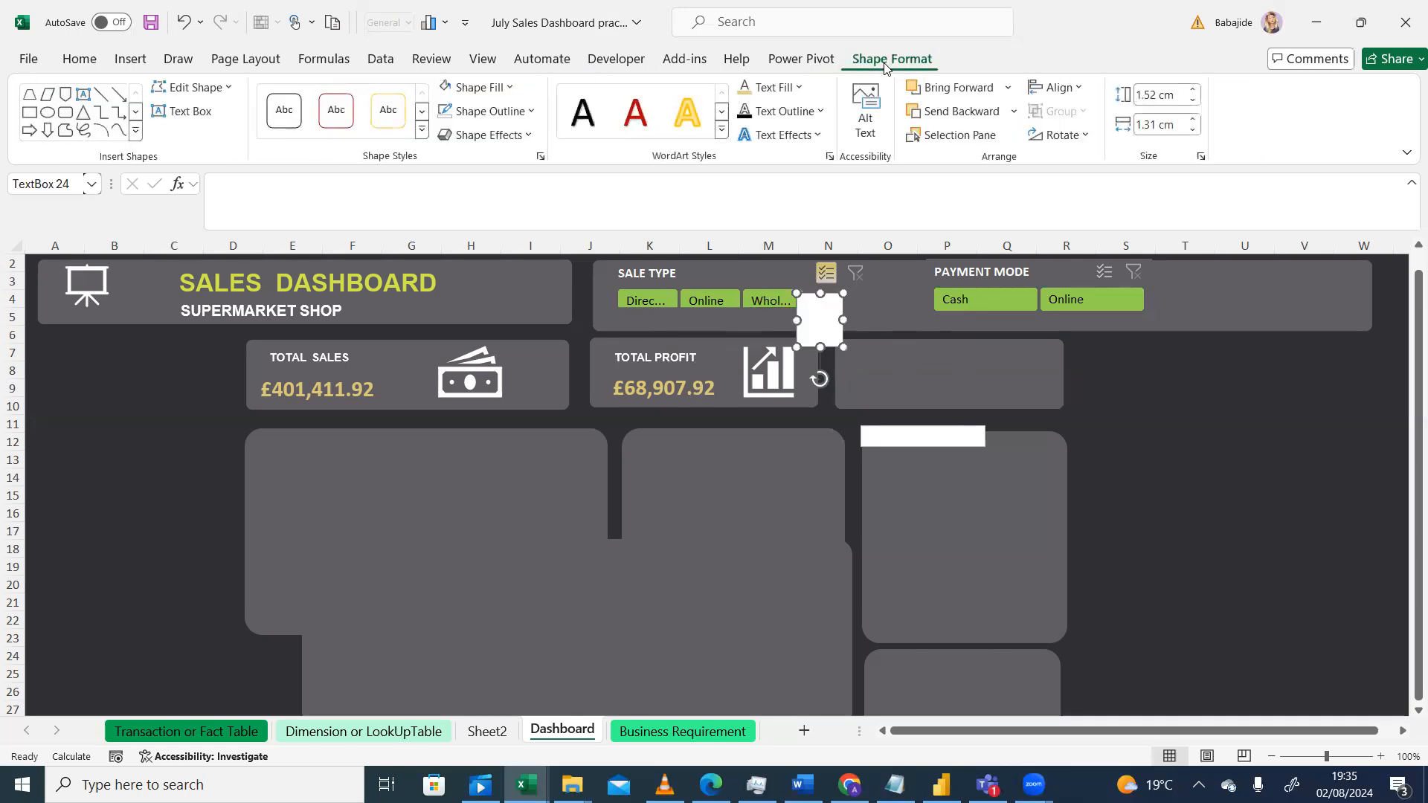
pyautogui.click(510, 97)
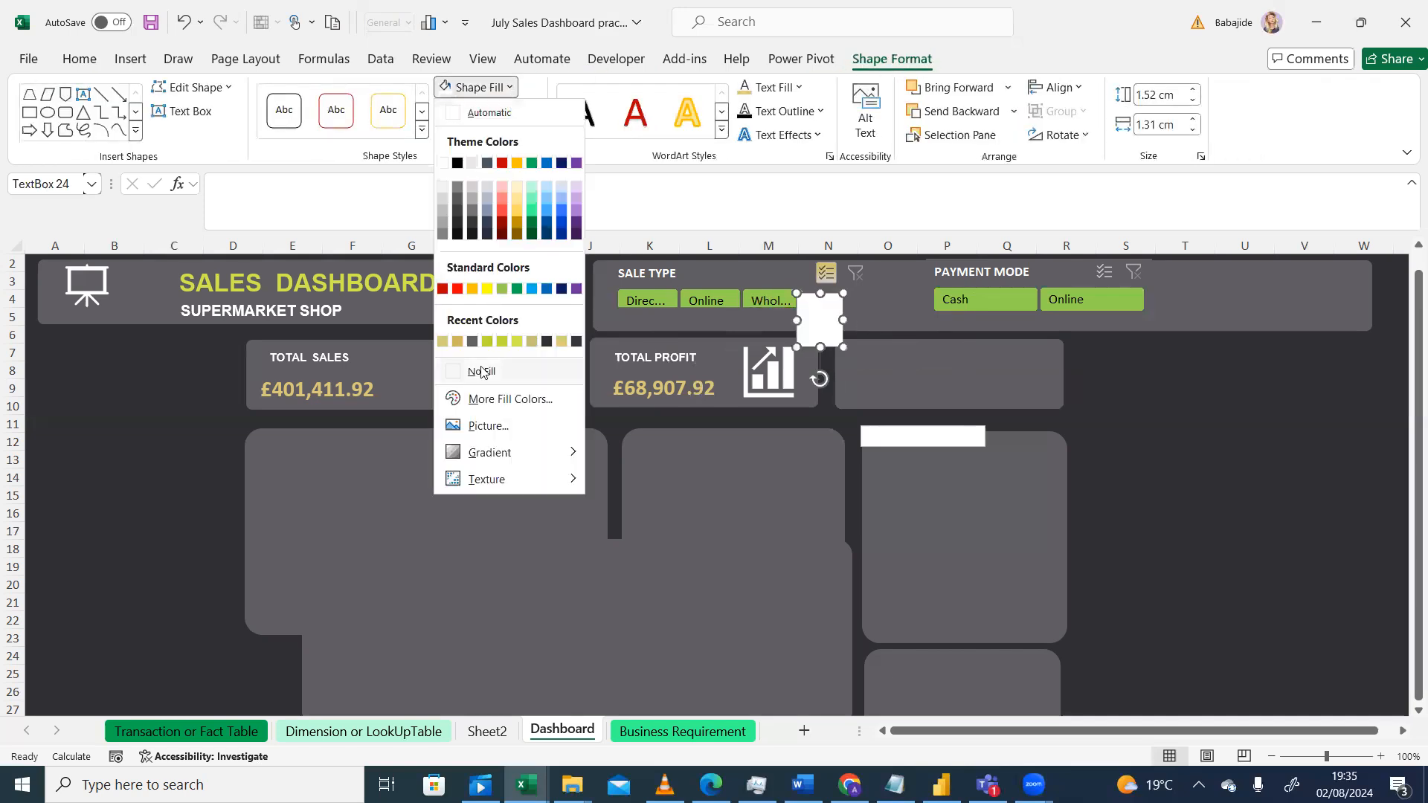
pyautogui.click(449, 380)
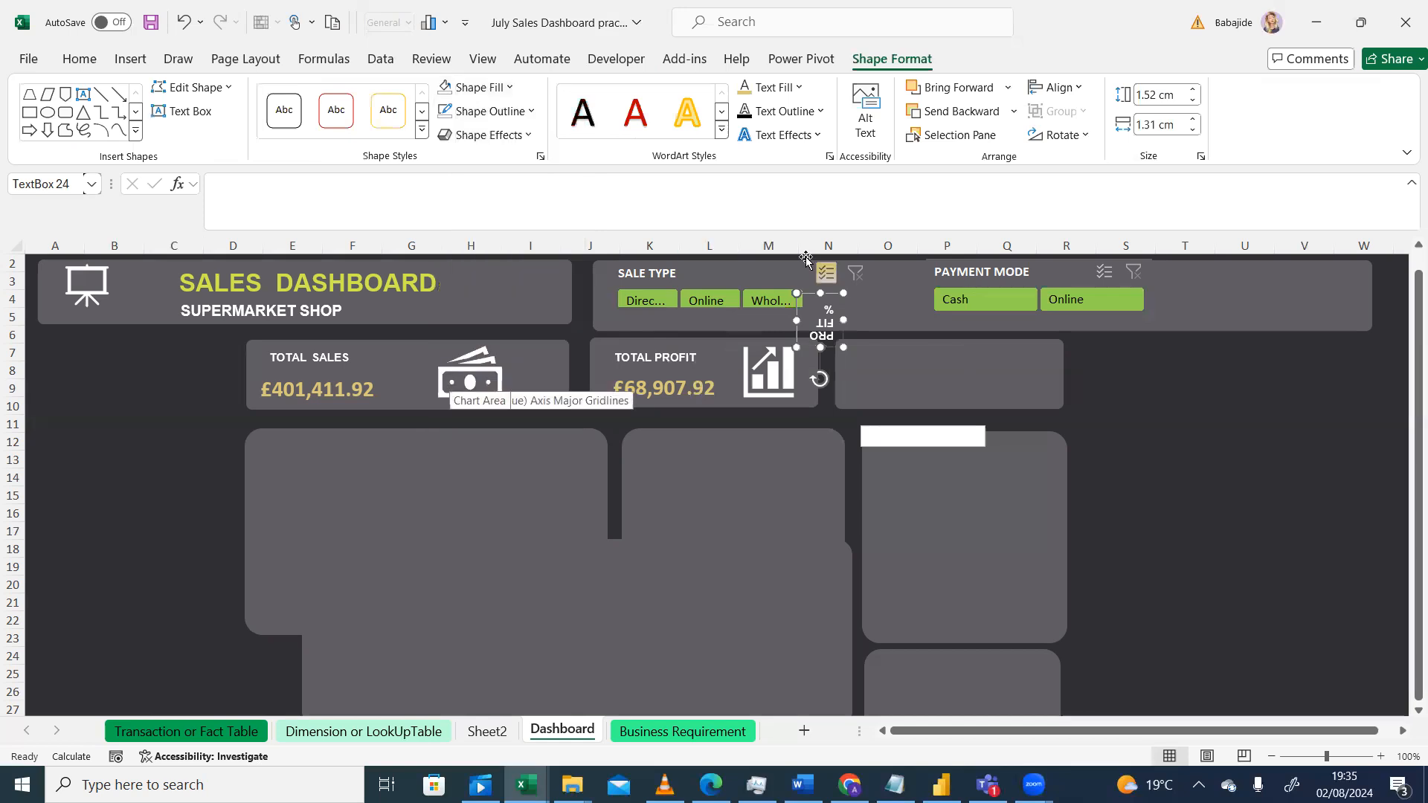
# Step: Move the PROFIT % label back to the third card's top-left corner, rotate it upright and remove its outline
pyautogui.moveTo(835, 292); pyautogui.dragTo(958, 351)
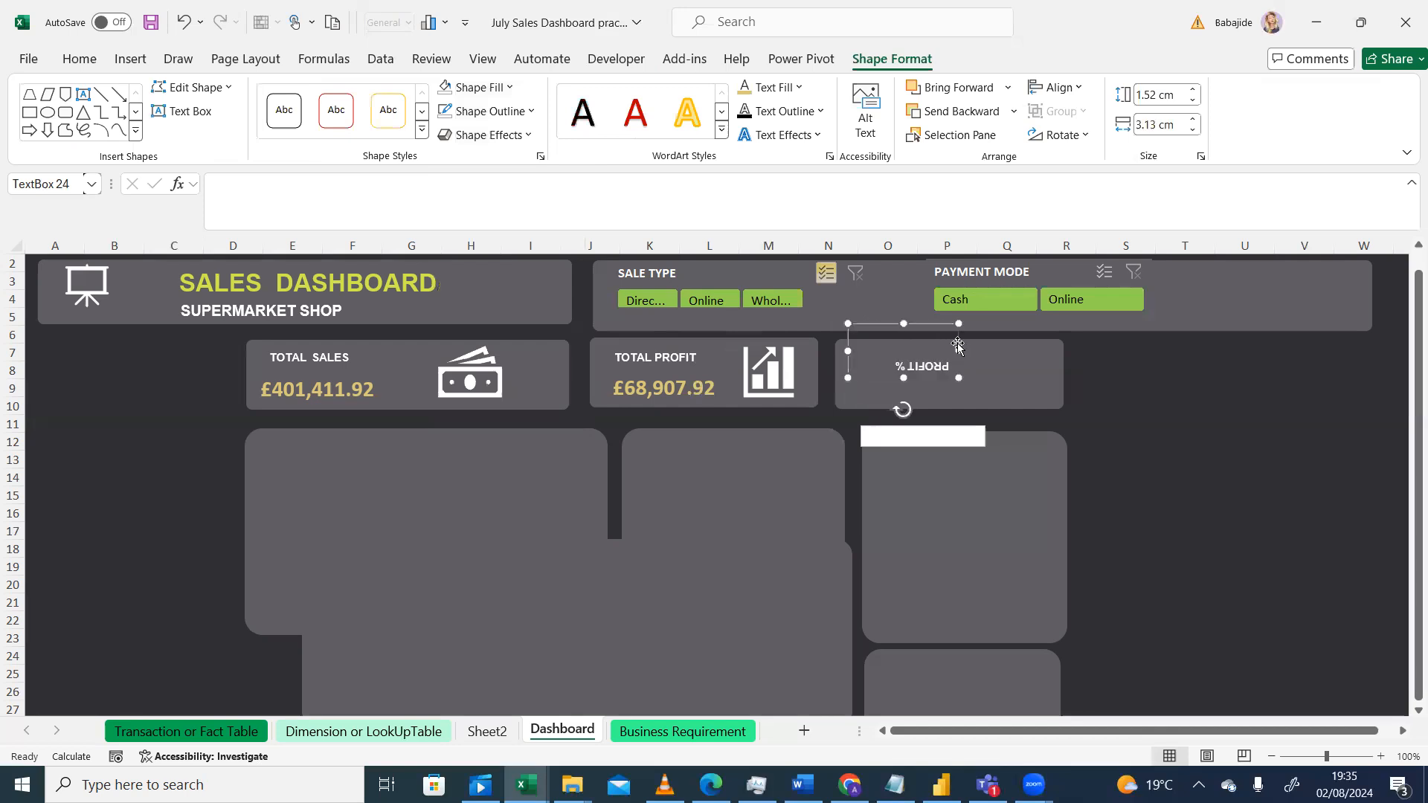
pyautogui.moveTo(903, 408); pyautogui.dragTo(909, 347)
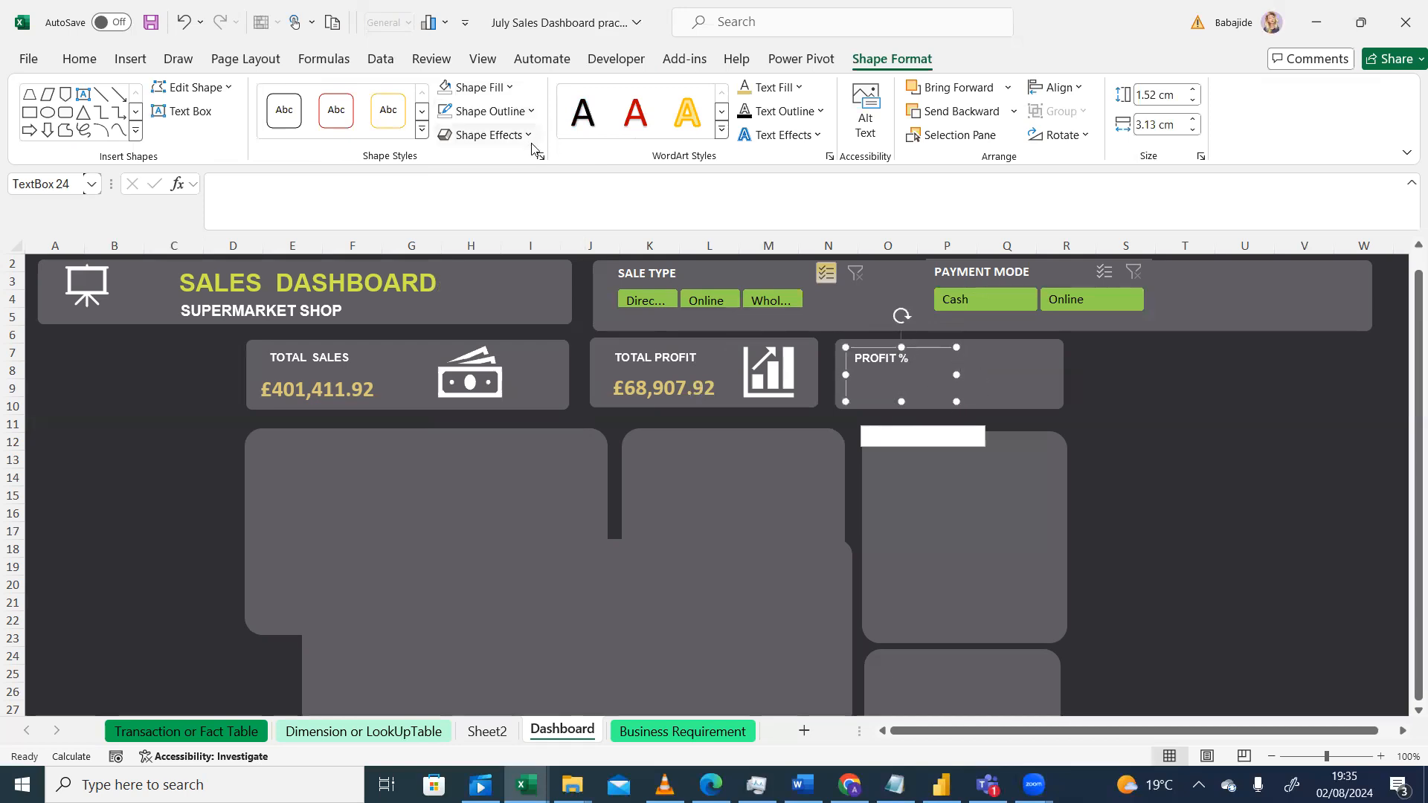
pyautogui.click(524, 112)
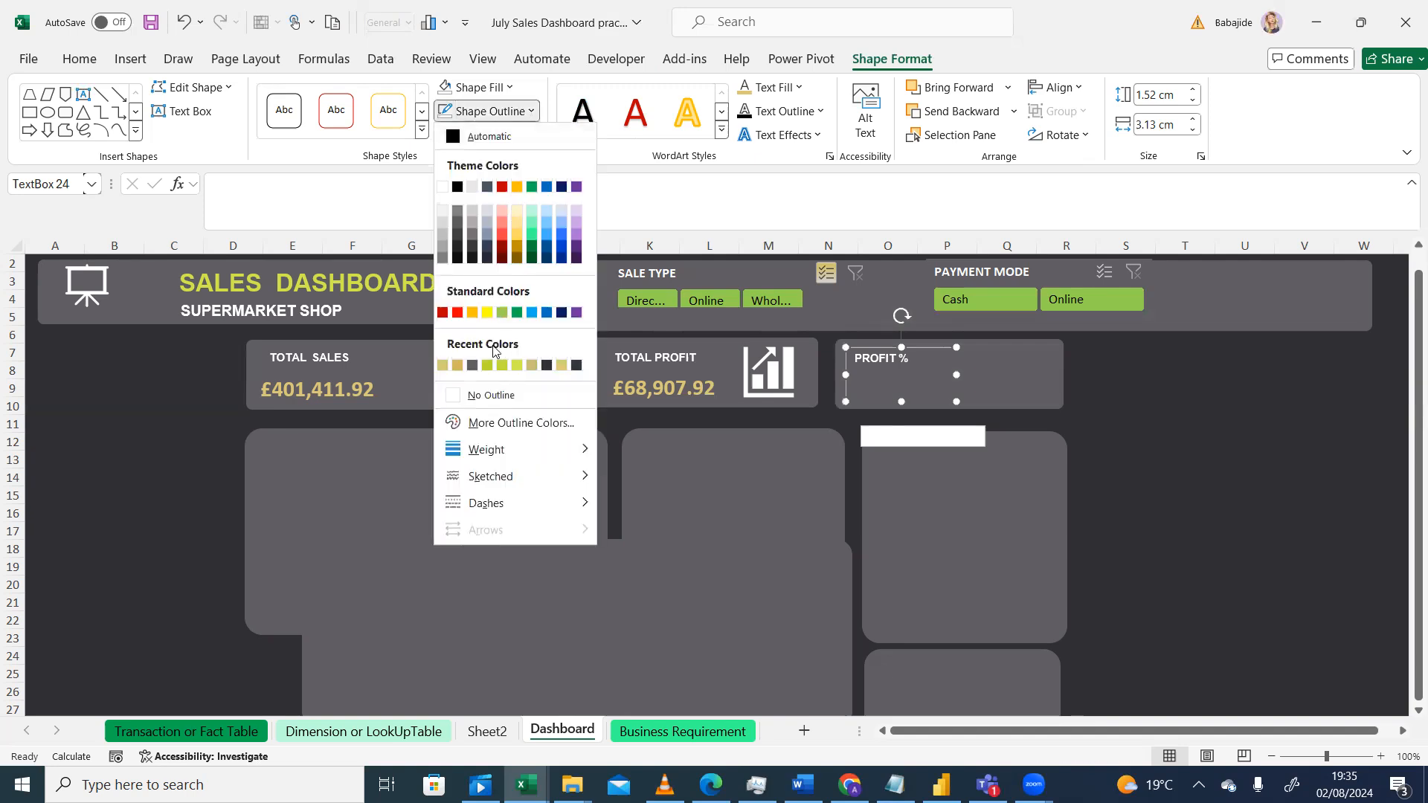
pyautogui.click(453, 398)
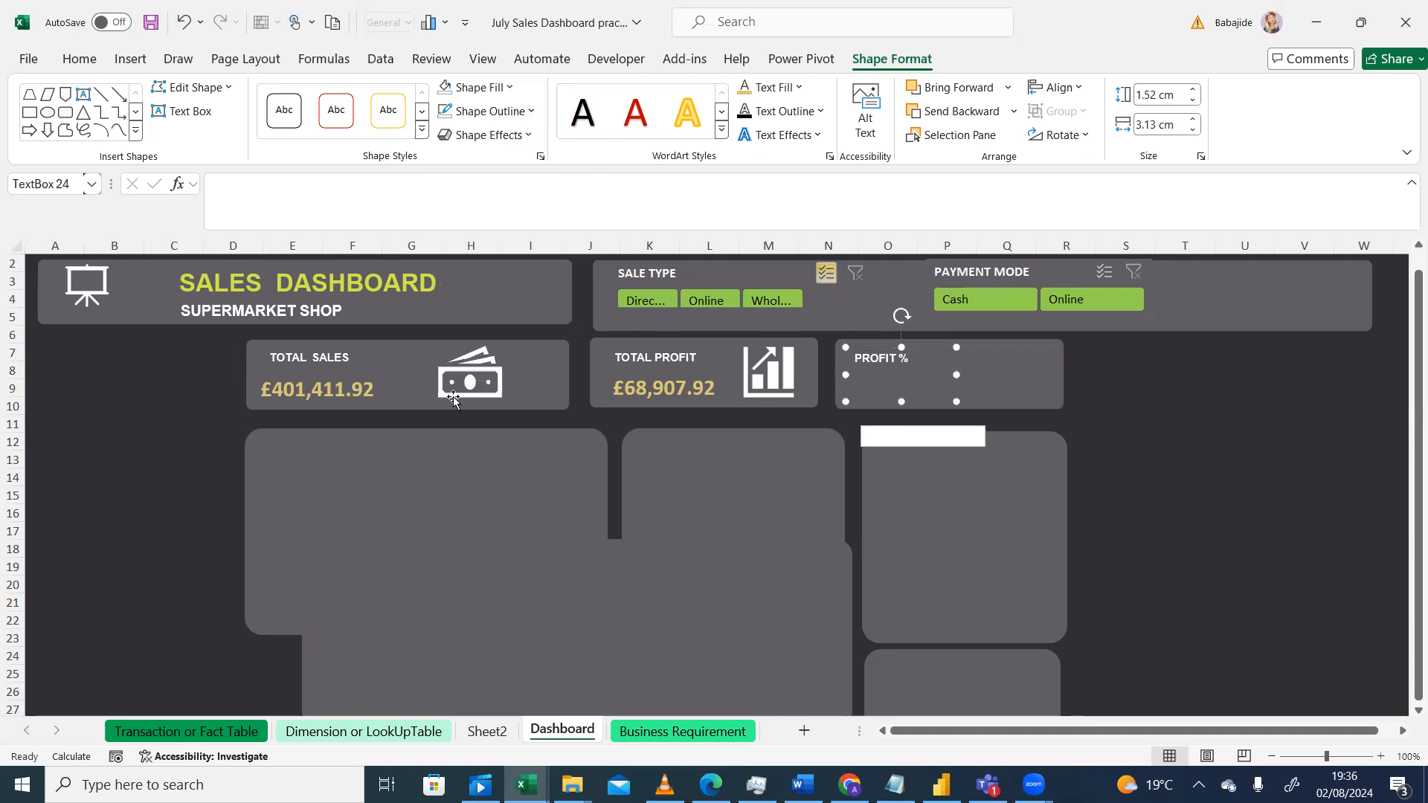
pyautogui.click(1127, 405)
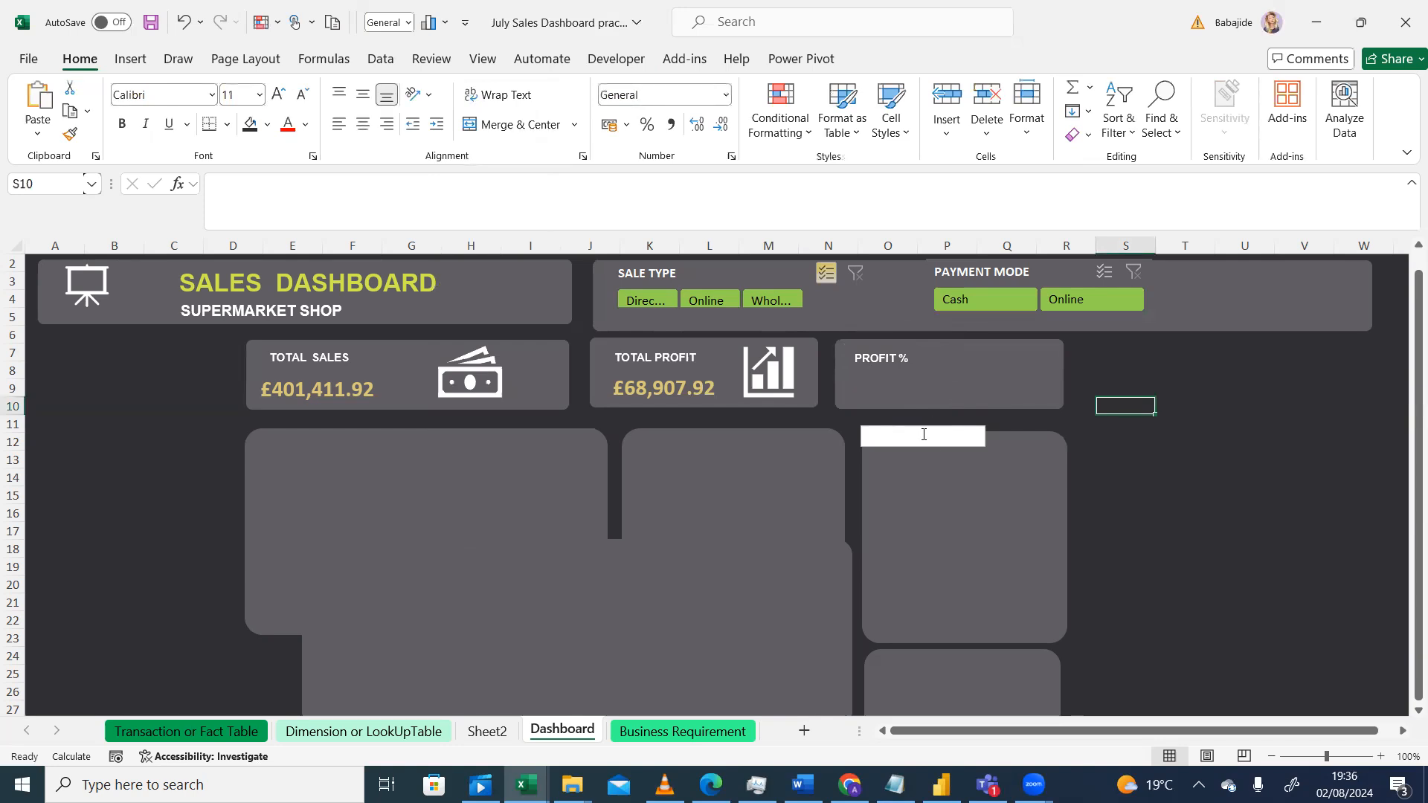
# Step: Move the blank white text box up into the third card below the PROFIT % label
pyautogui.moveTo(926, 448)
pyautogui.mouseDown()
pyautogui.moveTo(914, 427)
pyautogui.moveTo(924, 437)
pyautogui.mouseUp()
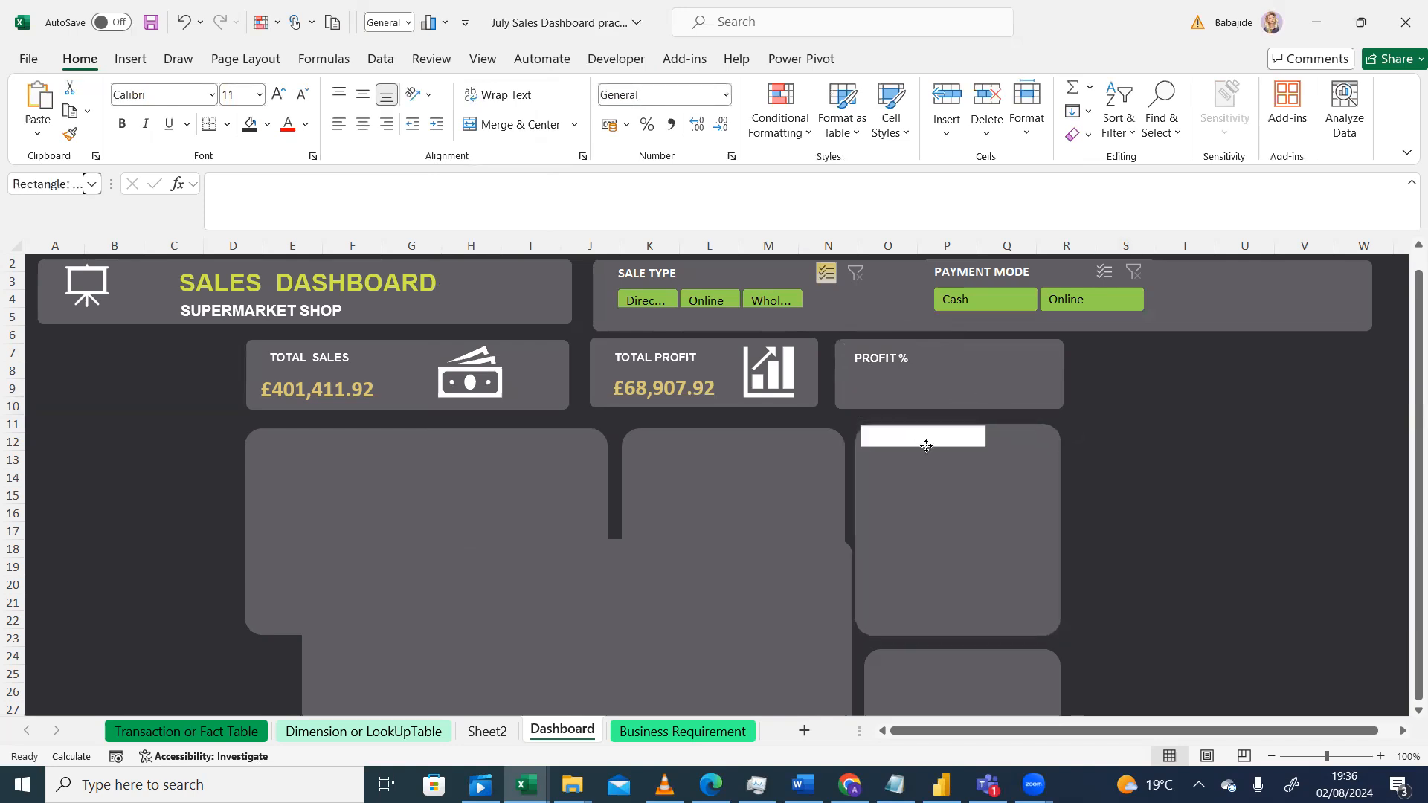
pyautogui.click(947, 437)
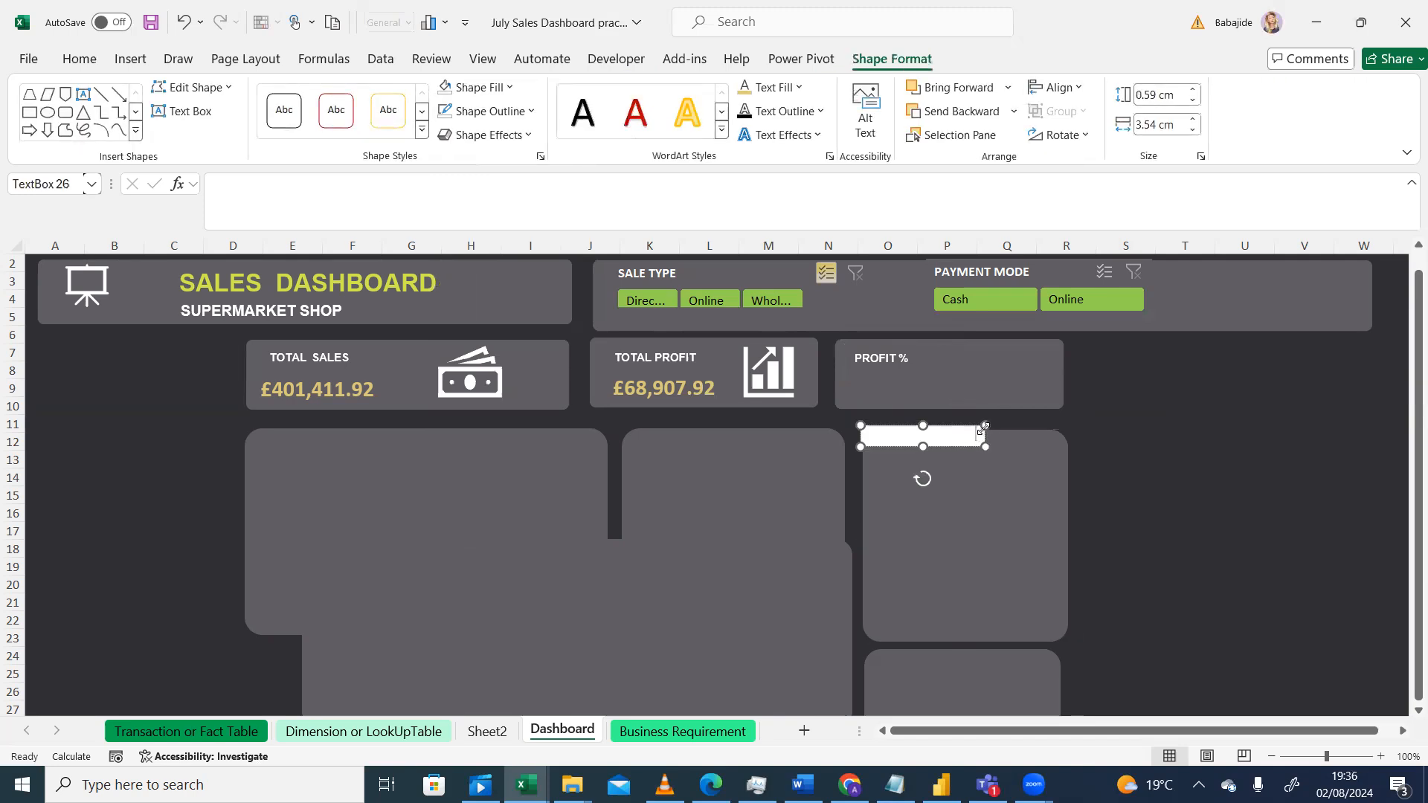
pyautogui.moveTo(978, 428); pyautogui.dragTo(963, 377)
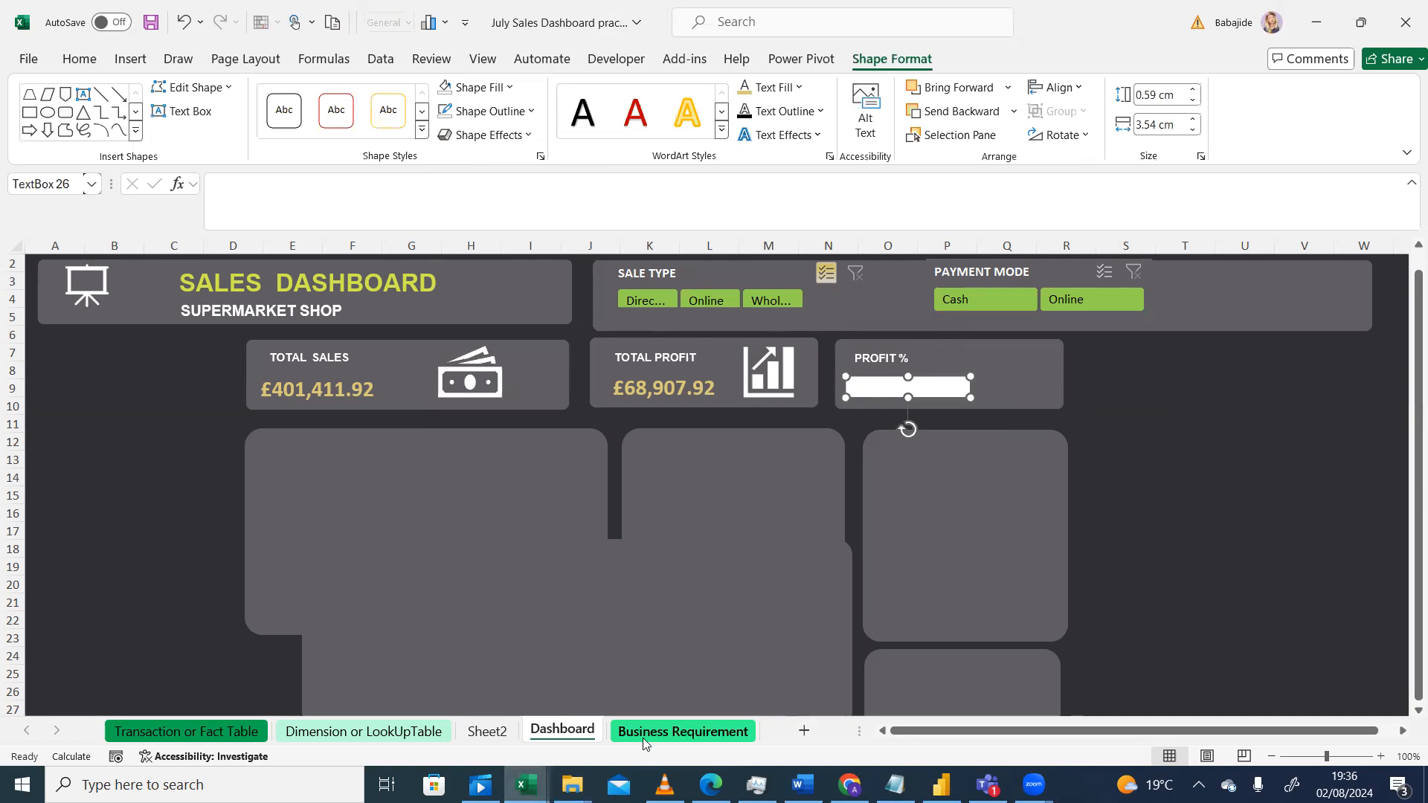
# Step: Copy the Sum of total profit pivot table on Sheet2 and paste it a few rows below
pyautogui.click(495, 736)
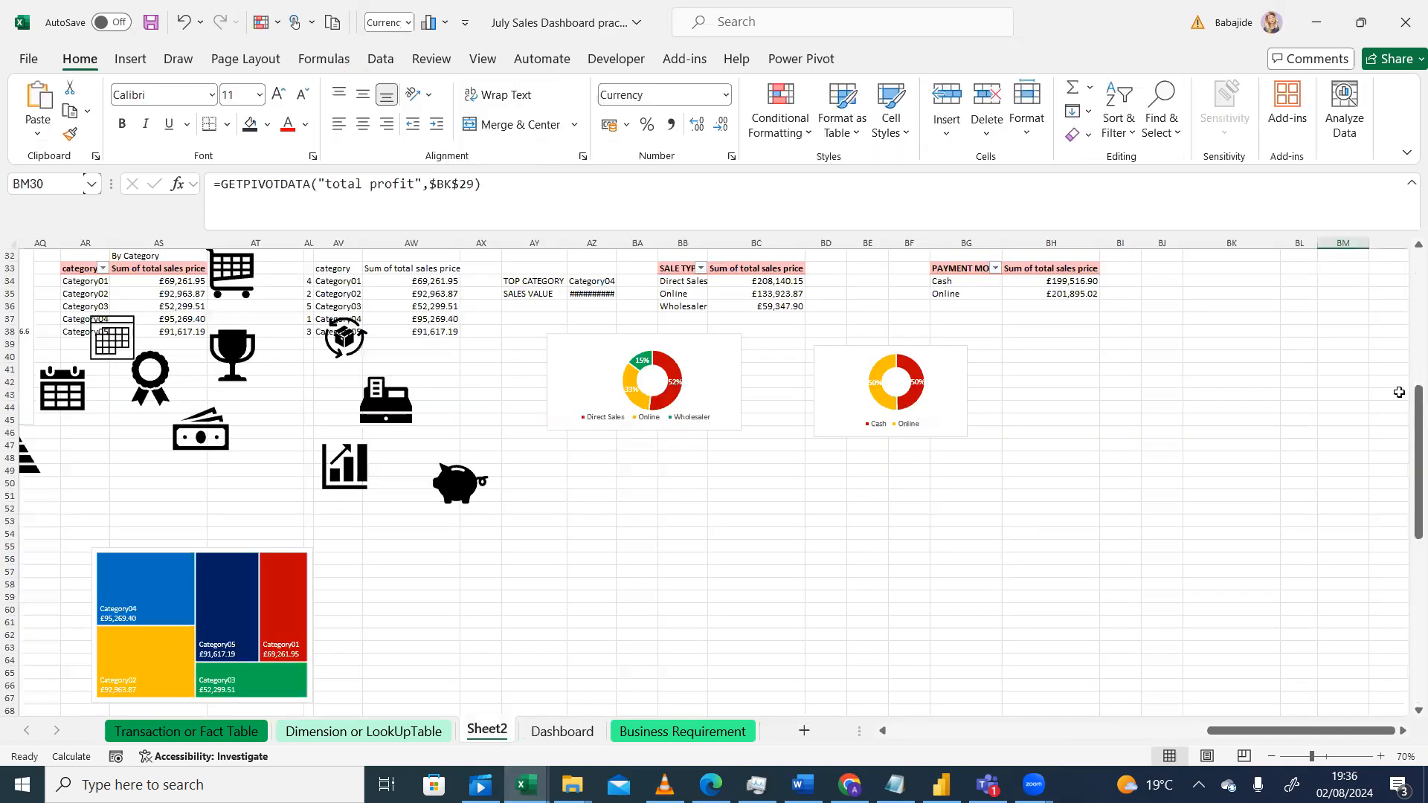
pyautogui.moveTo(1405, 391); pyautogui.dragTo(1406, 387)
pyautogui.moveTo(1311, 736); pyautogui.dragTo(1313, 736)
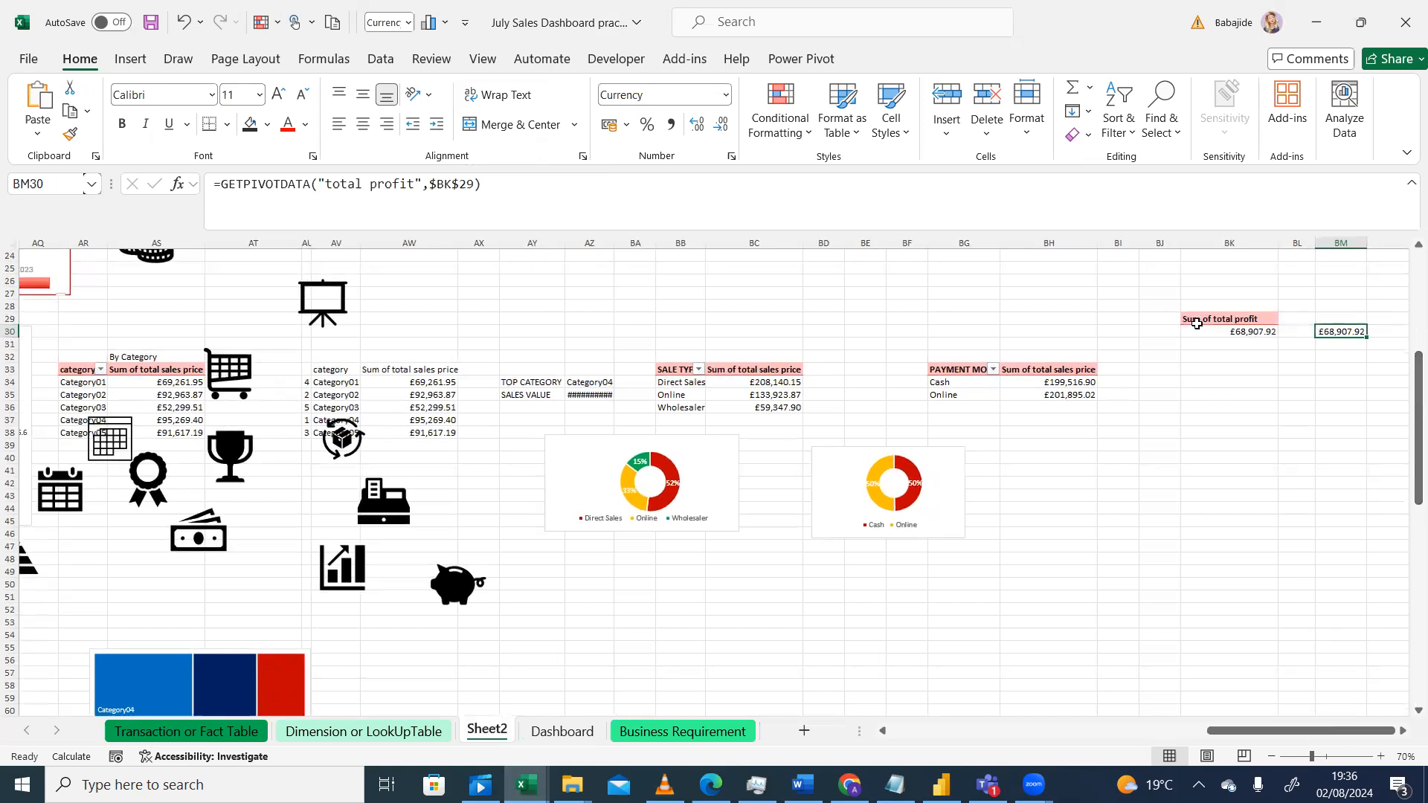
pyautogui.moveTo(1197, 322); pyautogui.dragTo(1220, 341)
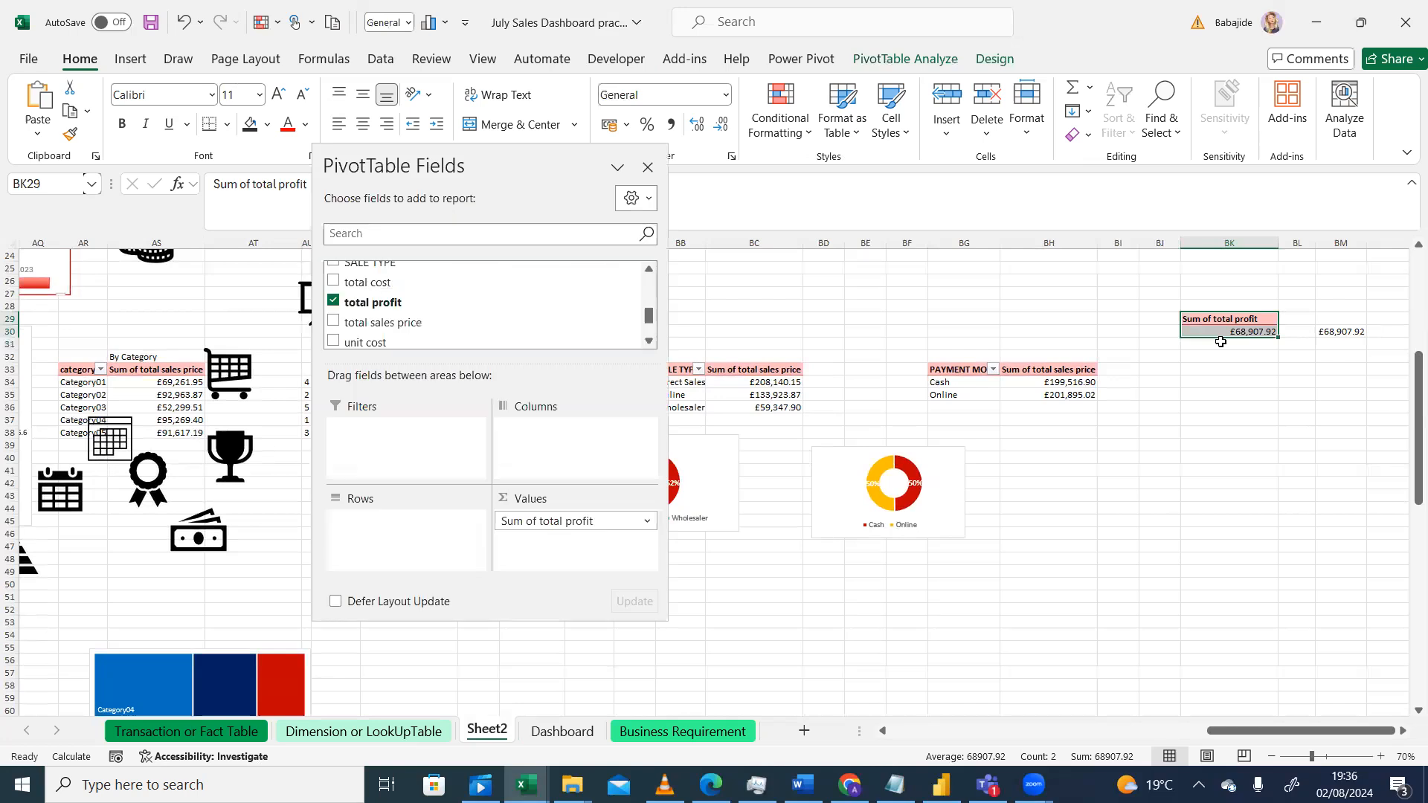
pyautogui.hotkey('ctrl', 'c')
pyautogui.click(1194, 420)
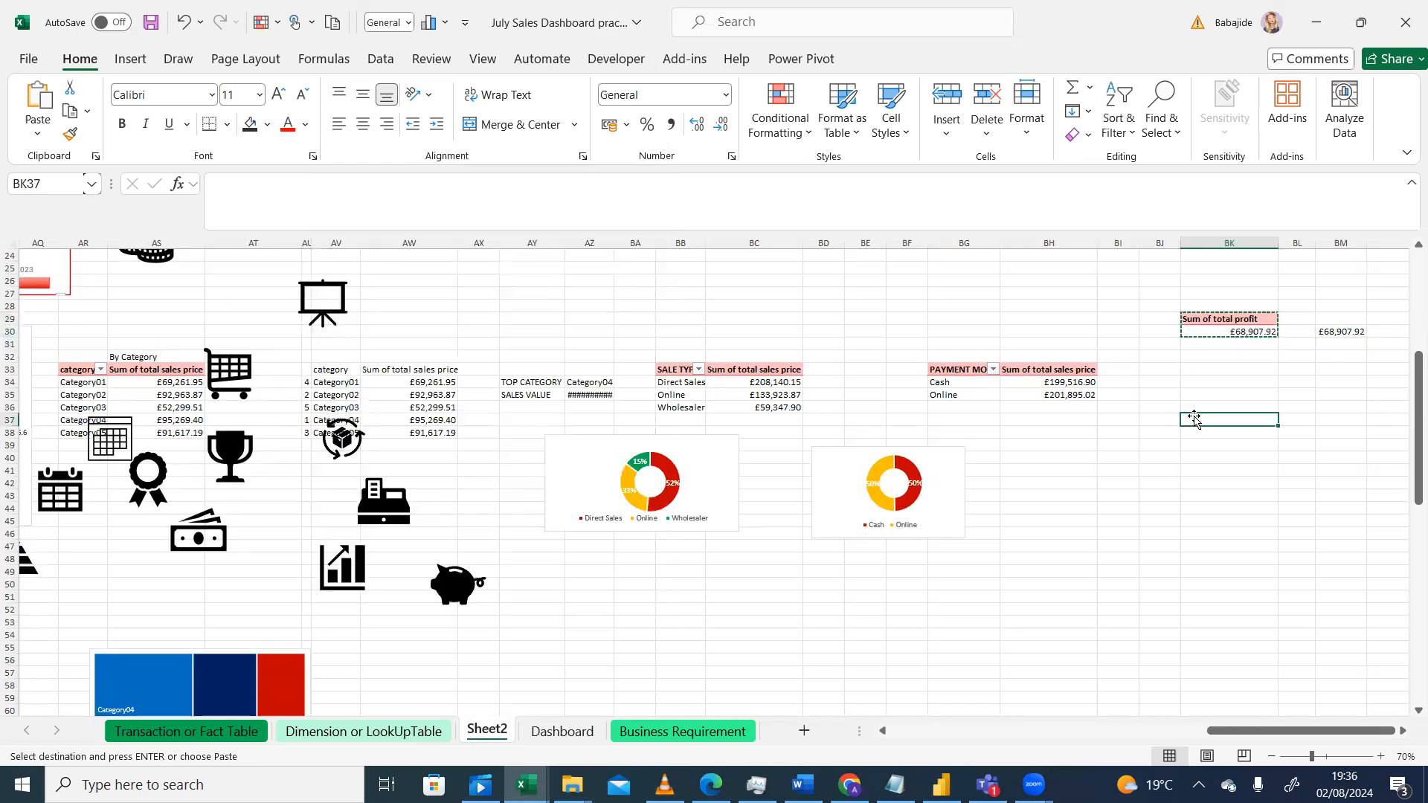
pyautogui.hotkey('ctrl', 'v')
pyautogui.click(1214, 493)
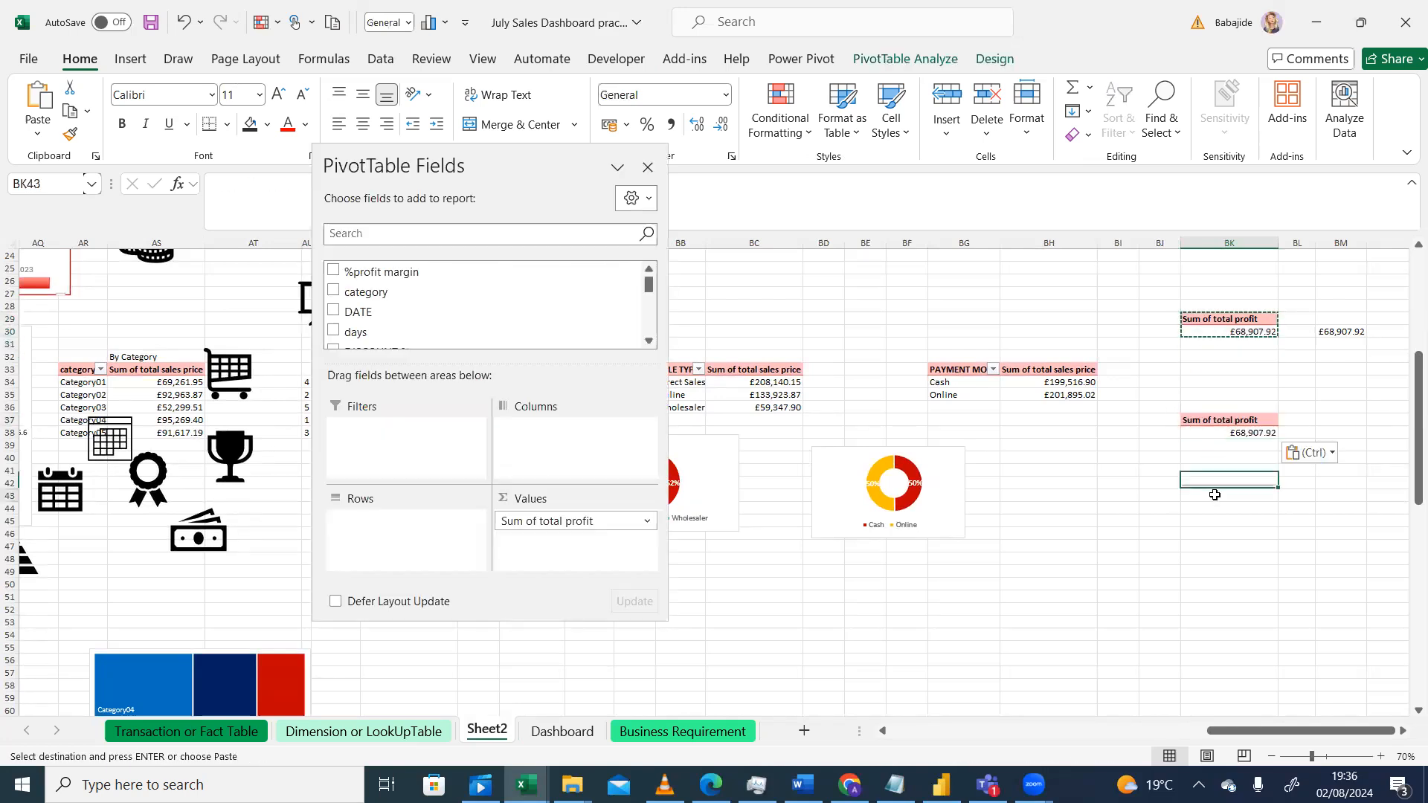
# Step: Change the copied pivot table's value field from total profit to %profit margin
pyautogui.click(1242, 433)
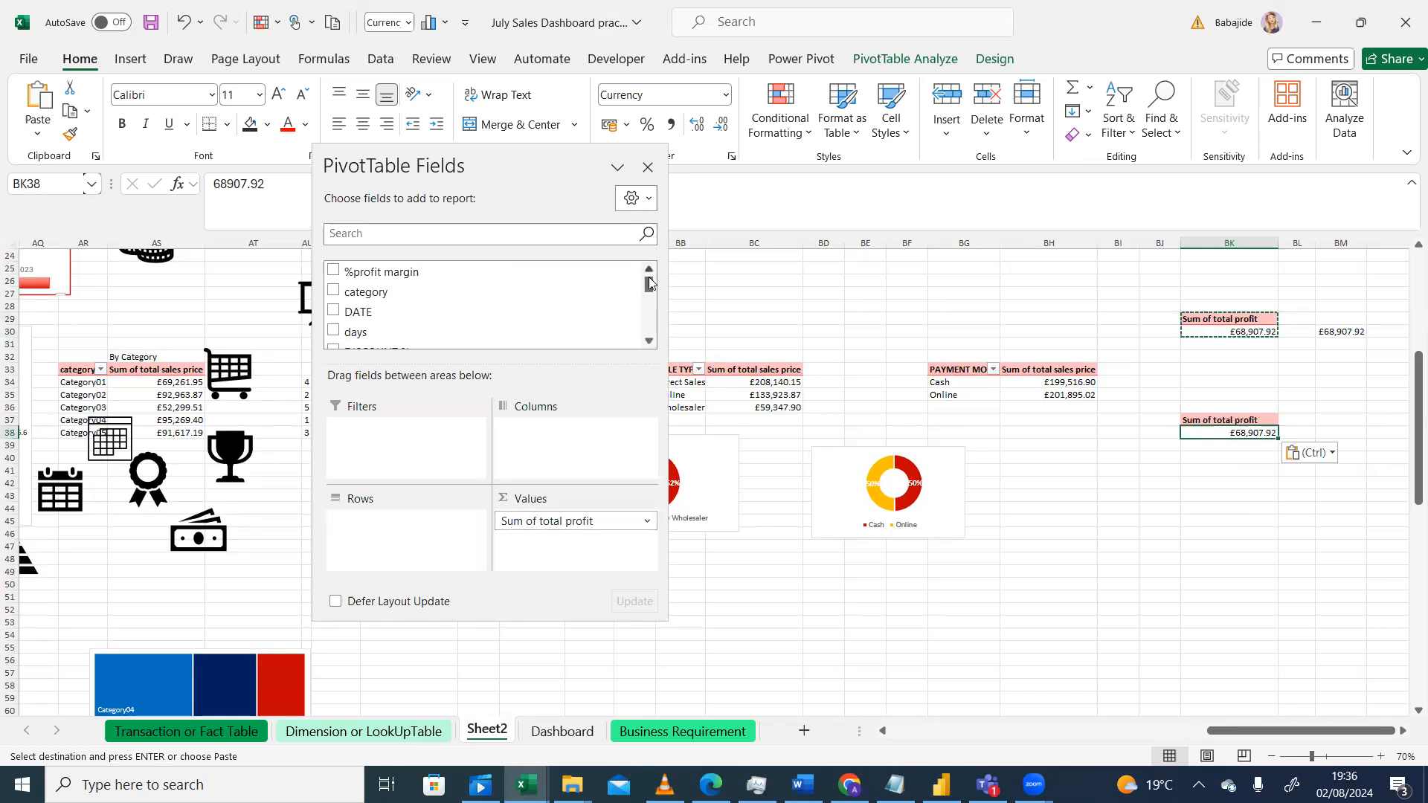
pyautogui.moveTo(650, 285); pyautogui.dragTo(649, 317)
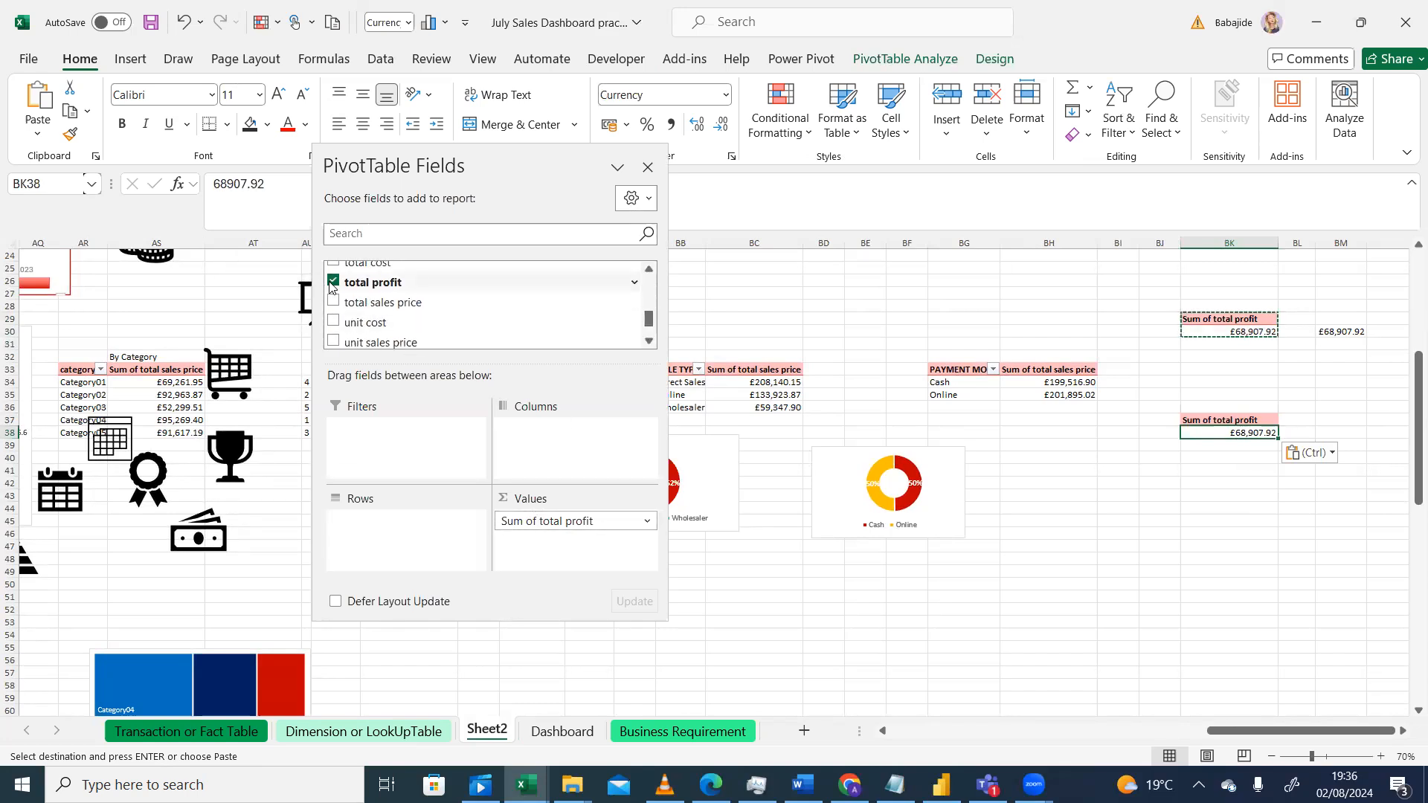
pyautogui.click(335, 284)
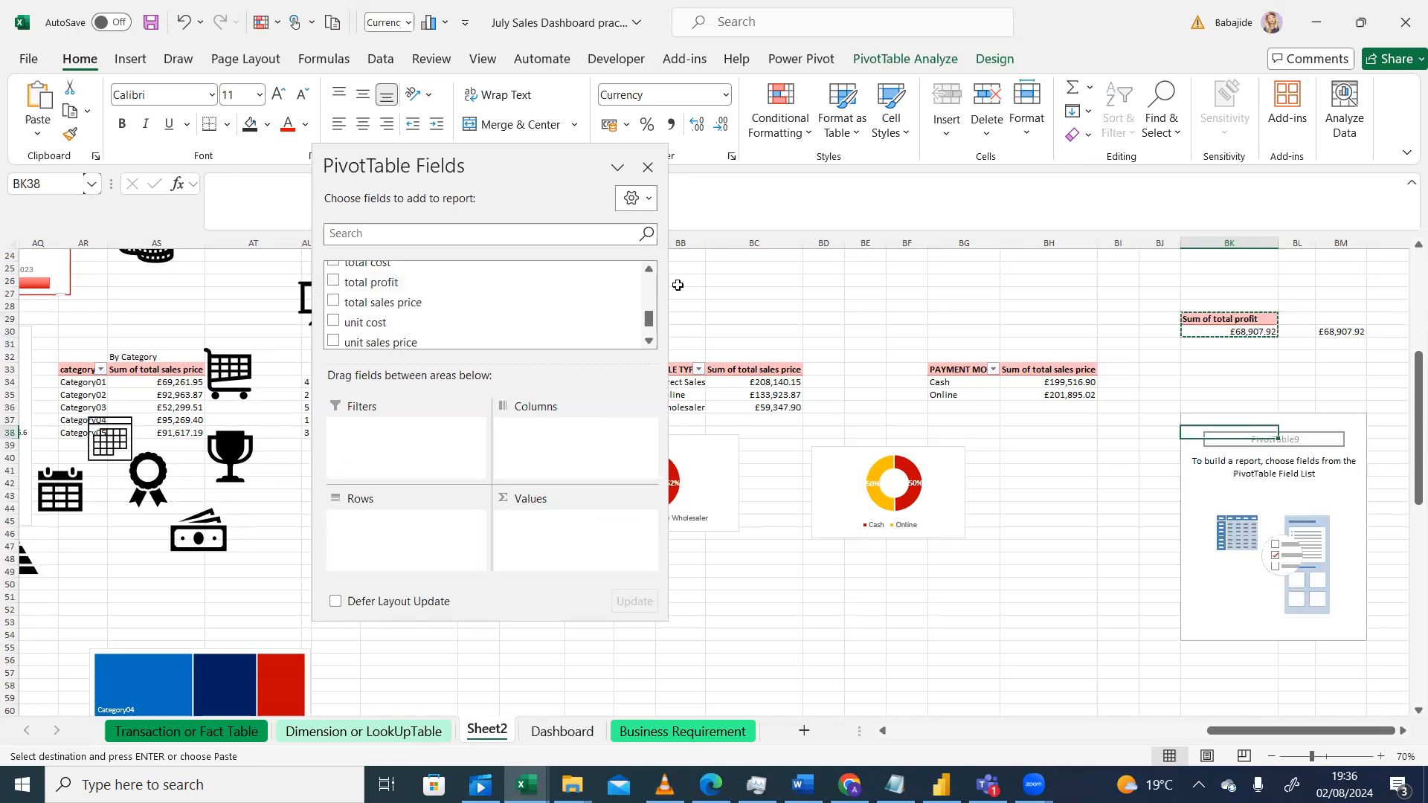
pyautogui.moveTo(648, 325); pyautogui.dragTo(639, 283)
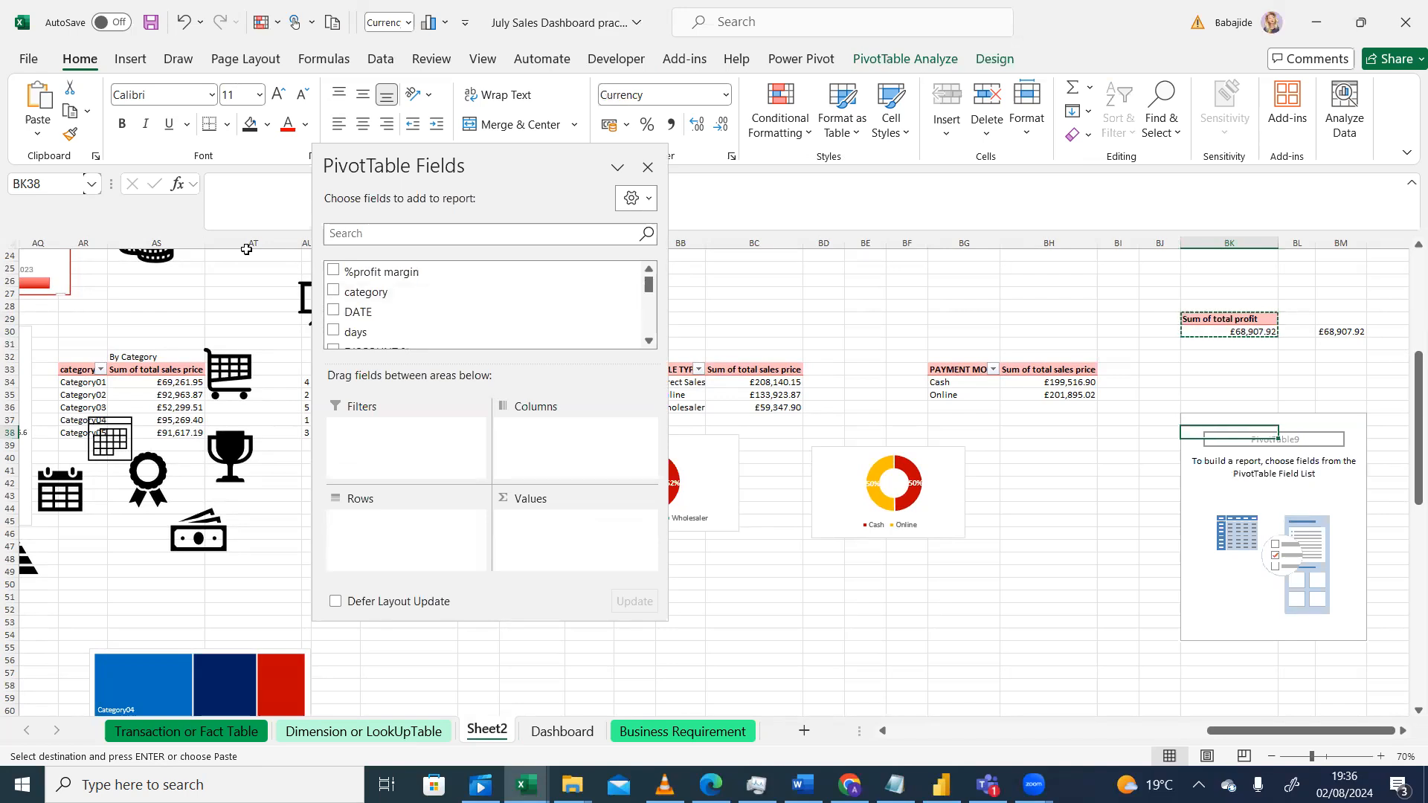
pyautogui.click(333, 271)
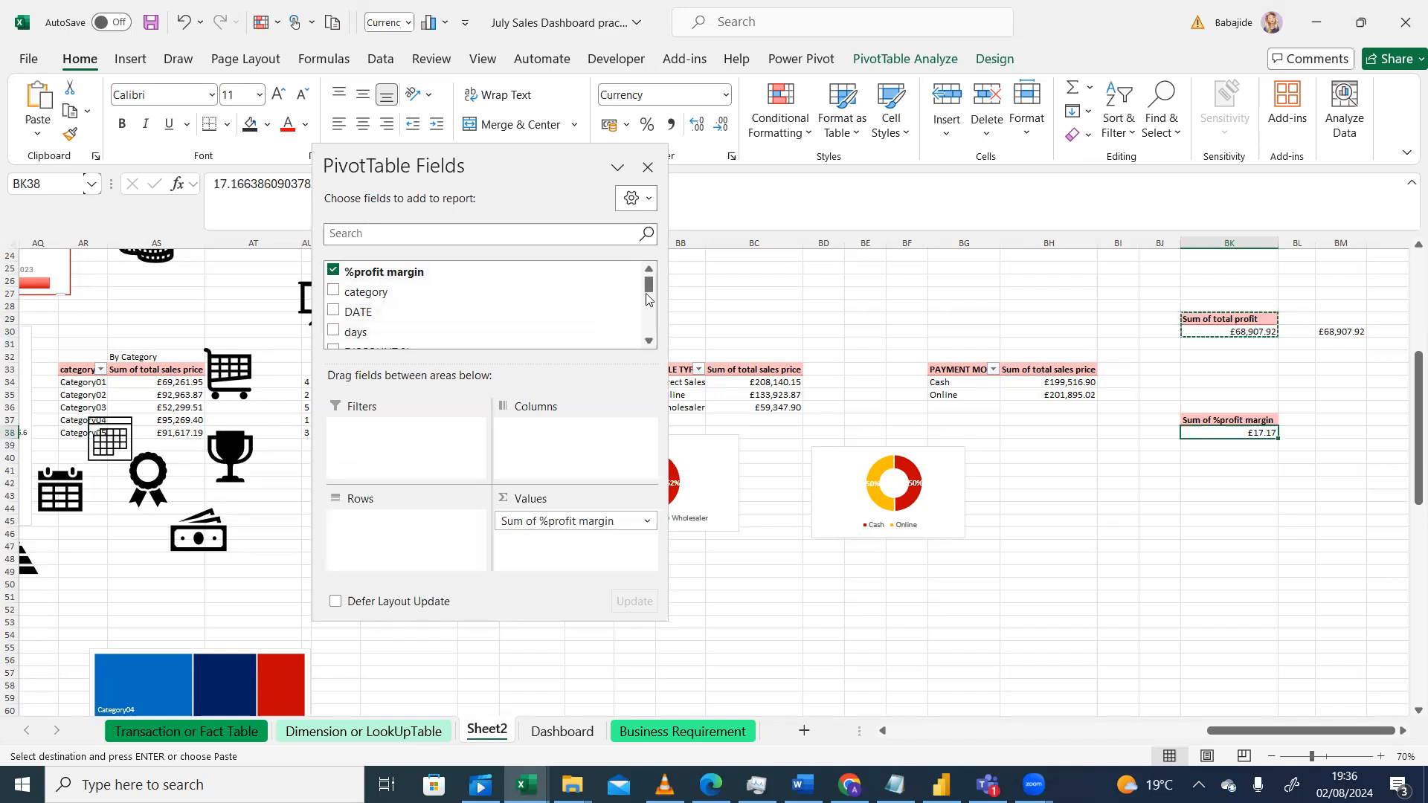
pyautogui.moveTo(649, 290)
pyautogui.mouseDown()
pyautogui.moveTo(649, 339)
pyautogui.moveTo(647, 286)
pyautogui.mouseUp()
pyautogui.click(1052, 521)
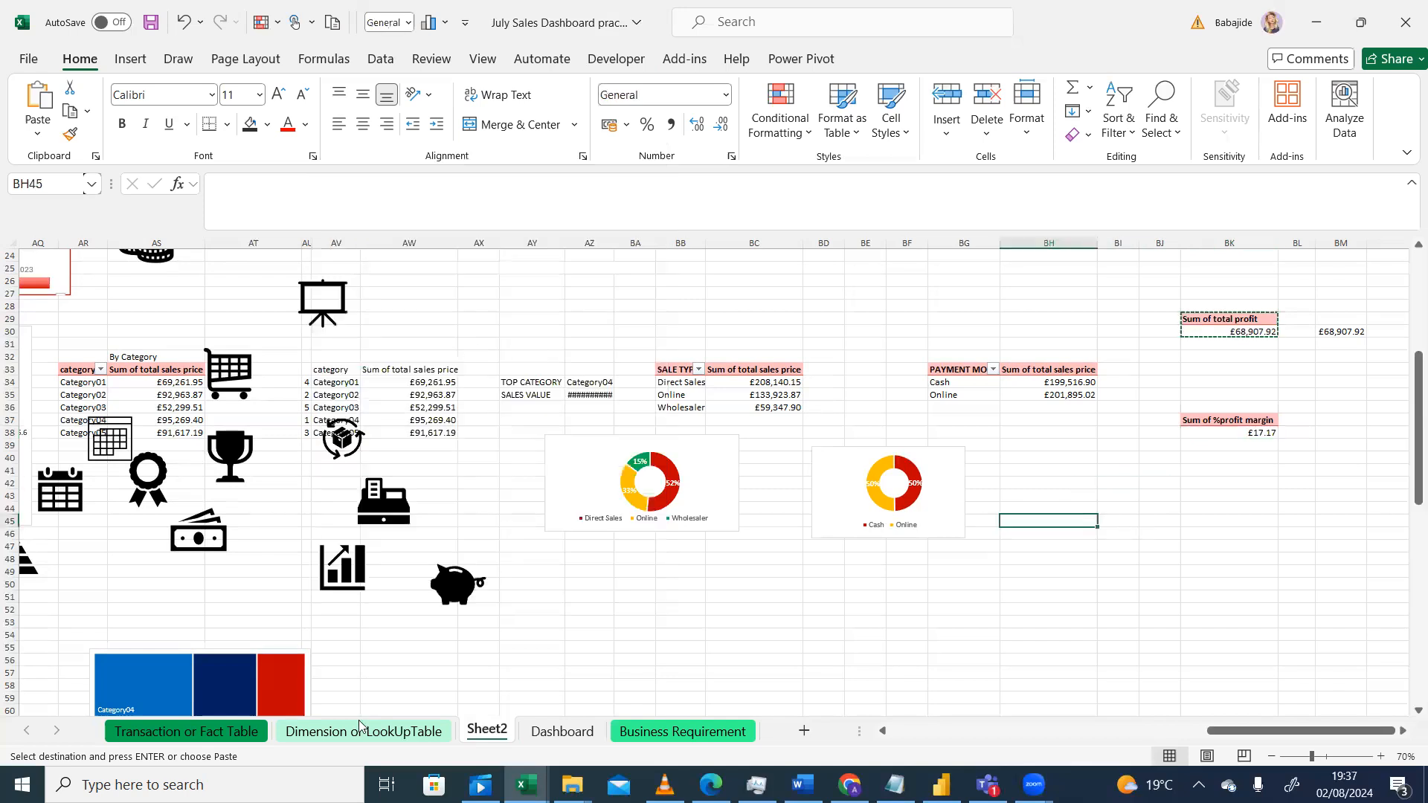
# Step: Inspect the transaction table's total sales price and total profit columns, then return to Sheet2
pyautogui.click(218, 738)
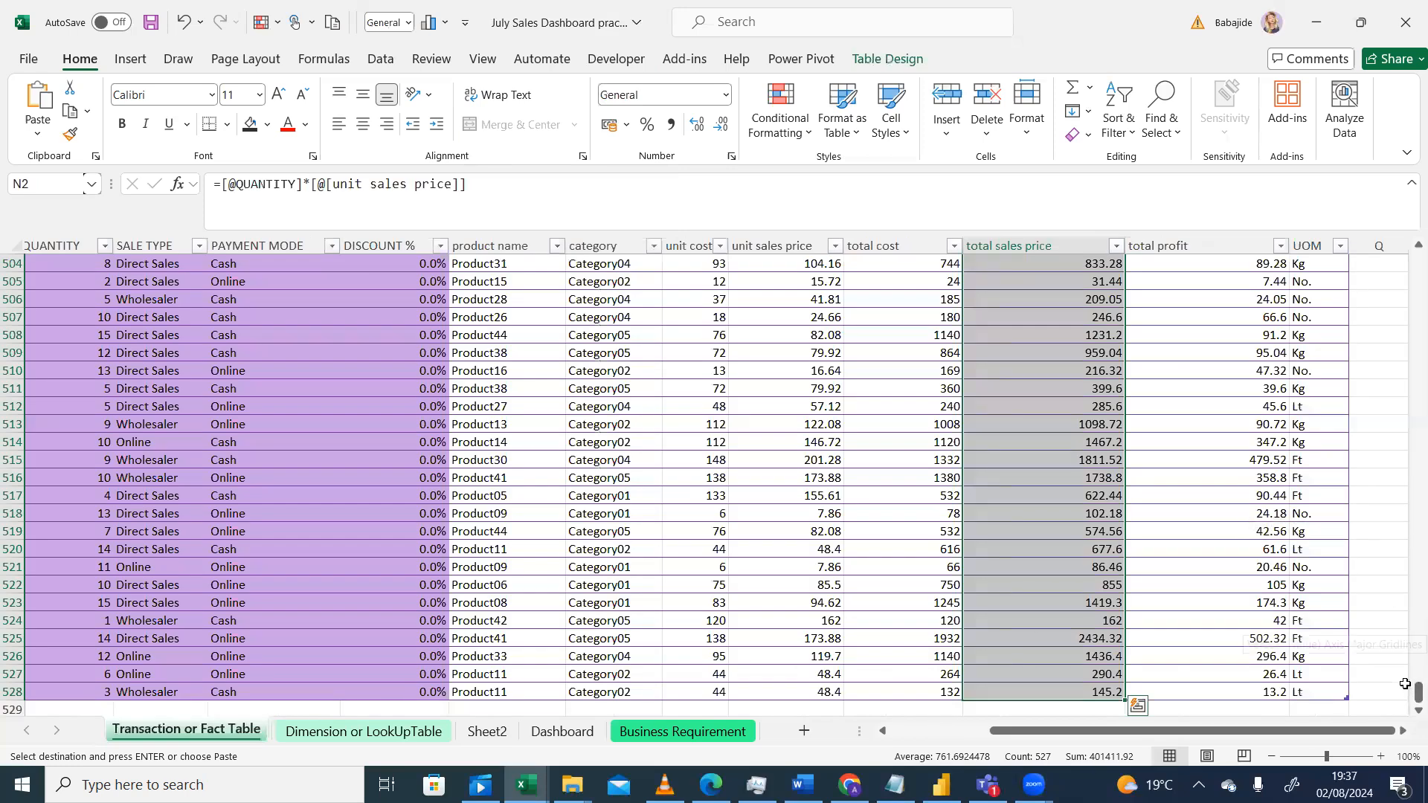
pyautogui.click(1402, 731)
pyautogui.click(1403, 731)
pyautogui.click(1402, 734)
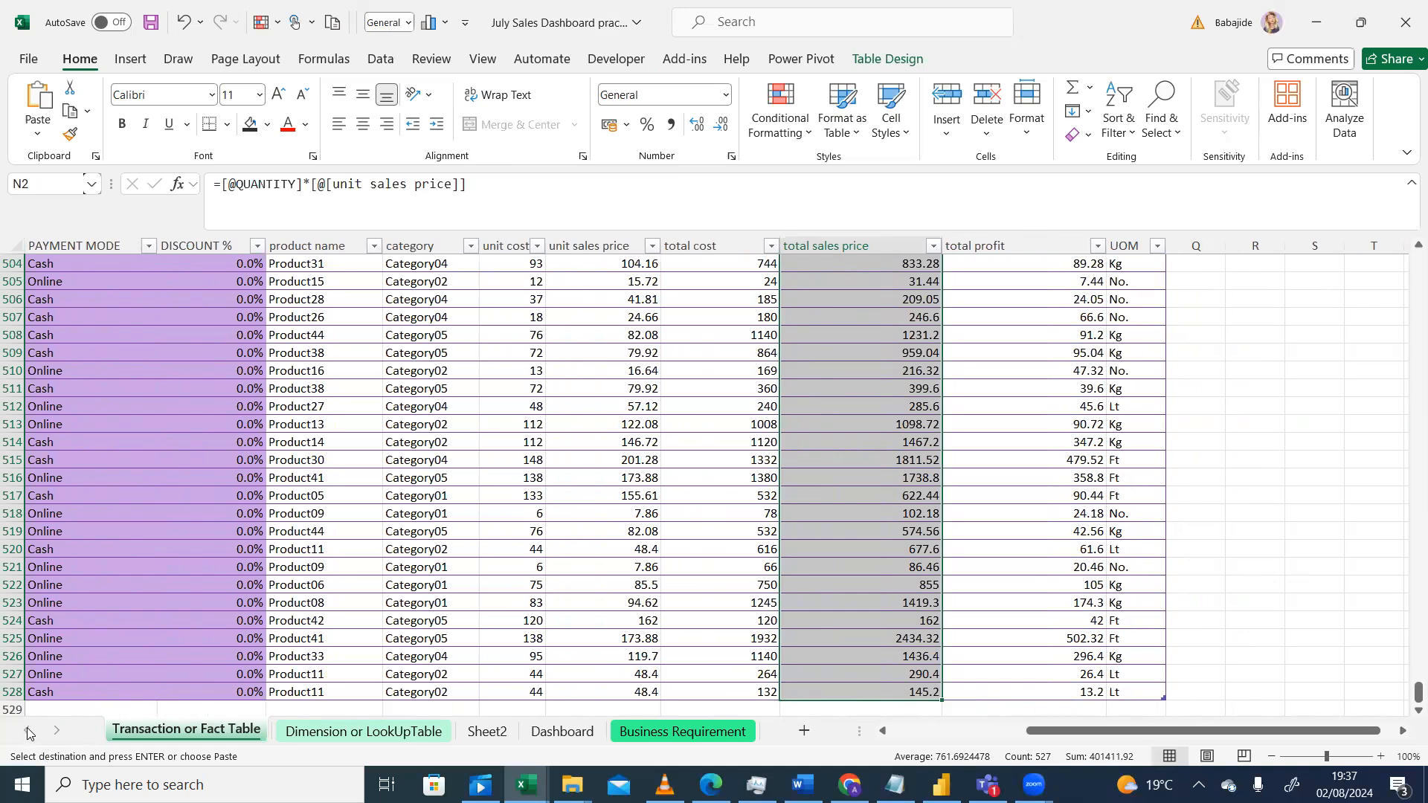
pyautogui.click(882, 731)
pyautogui.click(882, 731)
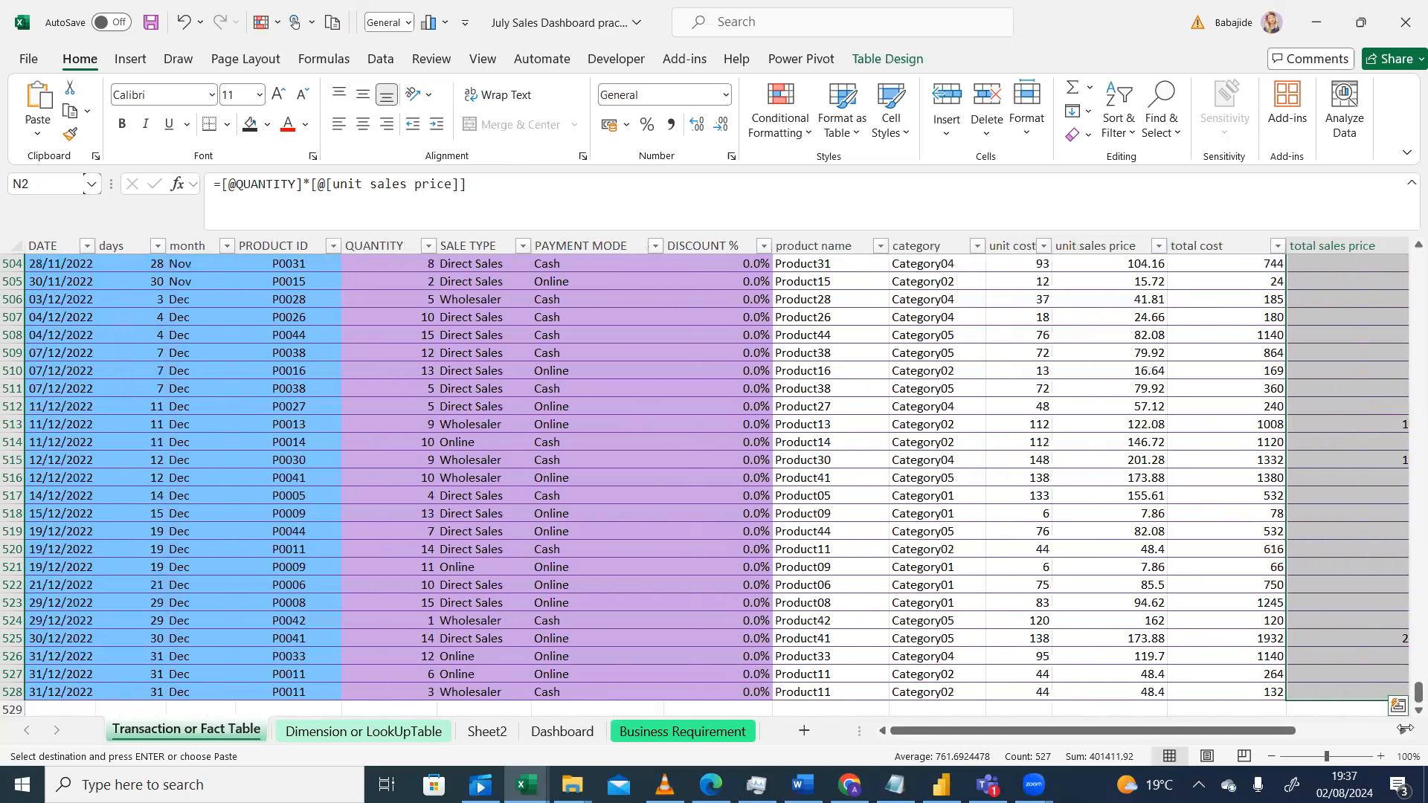
pyautogui.hscroll(5, 1403, 731)
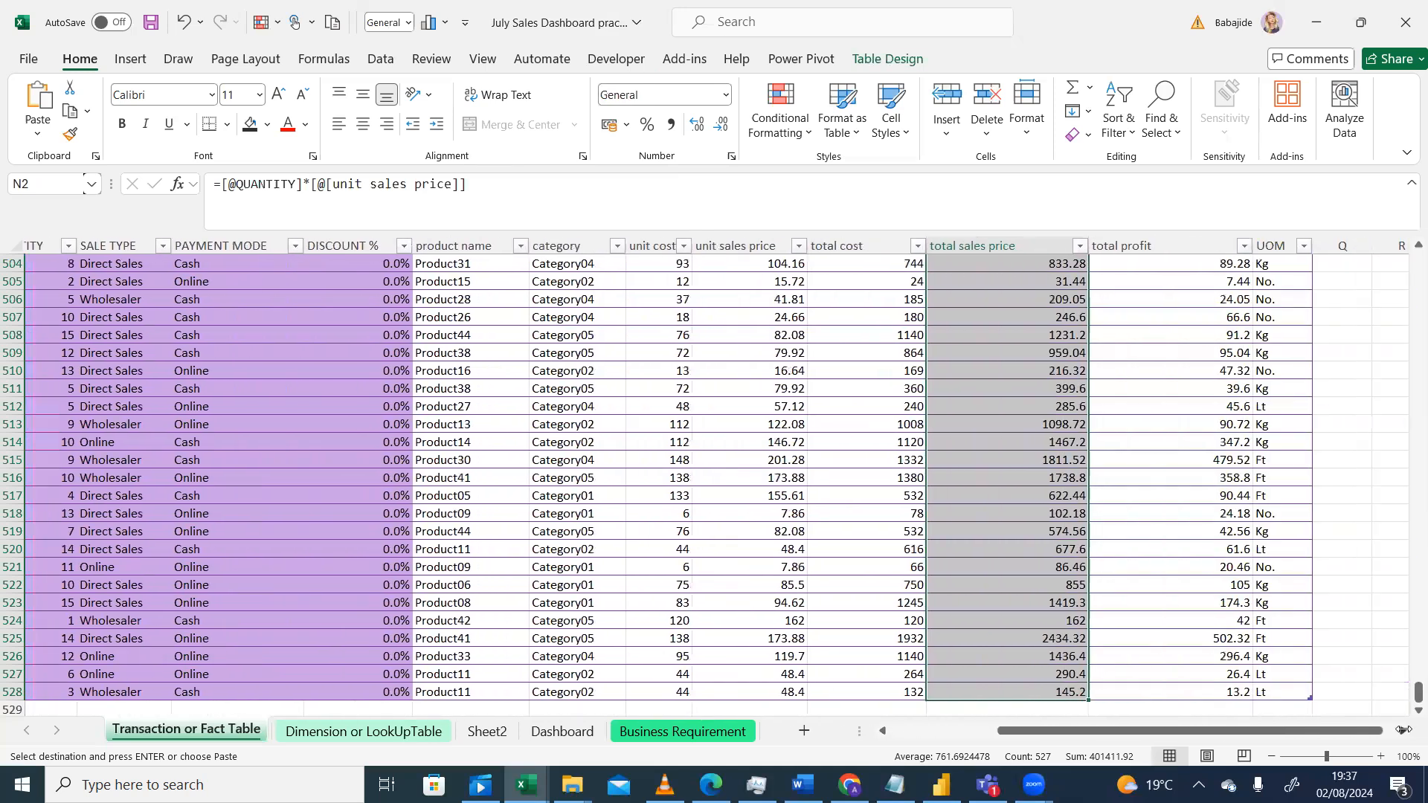
pyautogui.hscroll(4, 1403, 731)
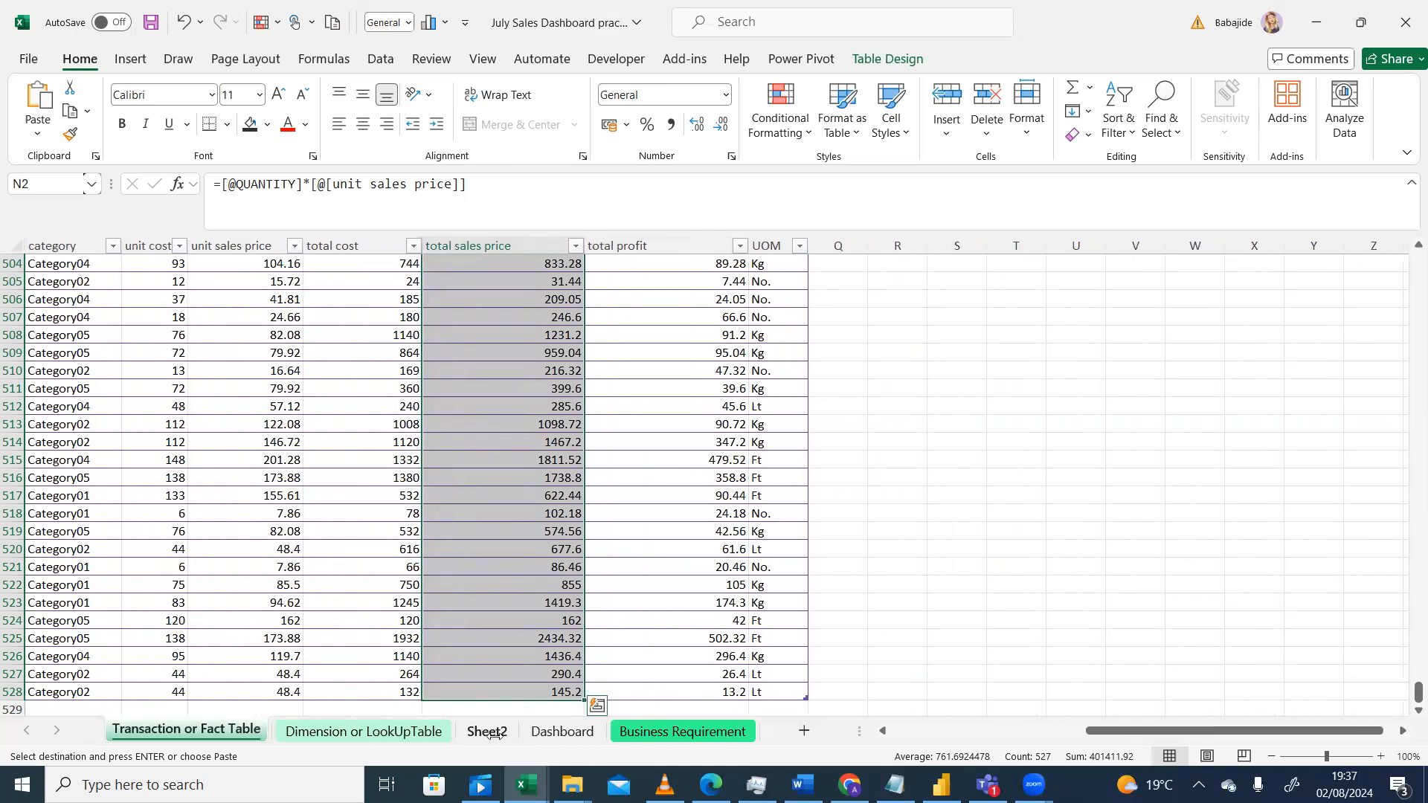
pyautogui.click(561, 732)
pyautogui.click(488, 732)
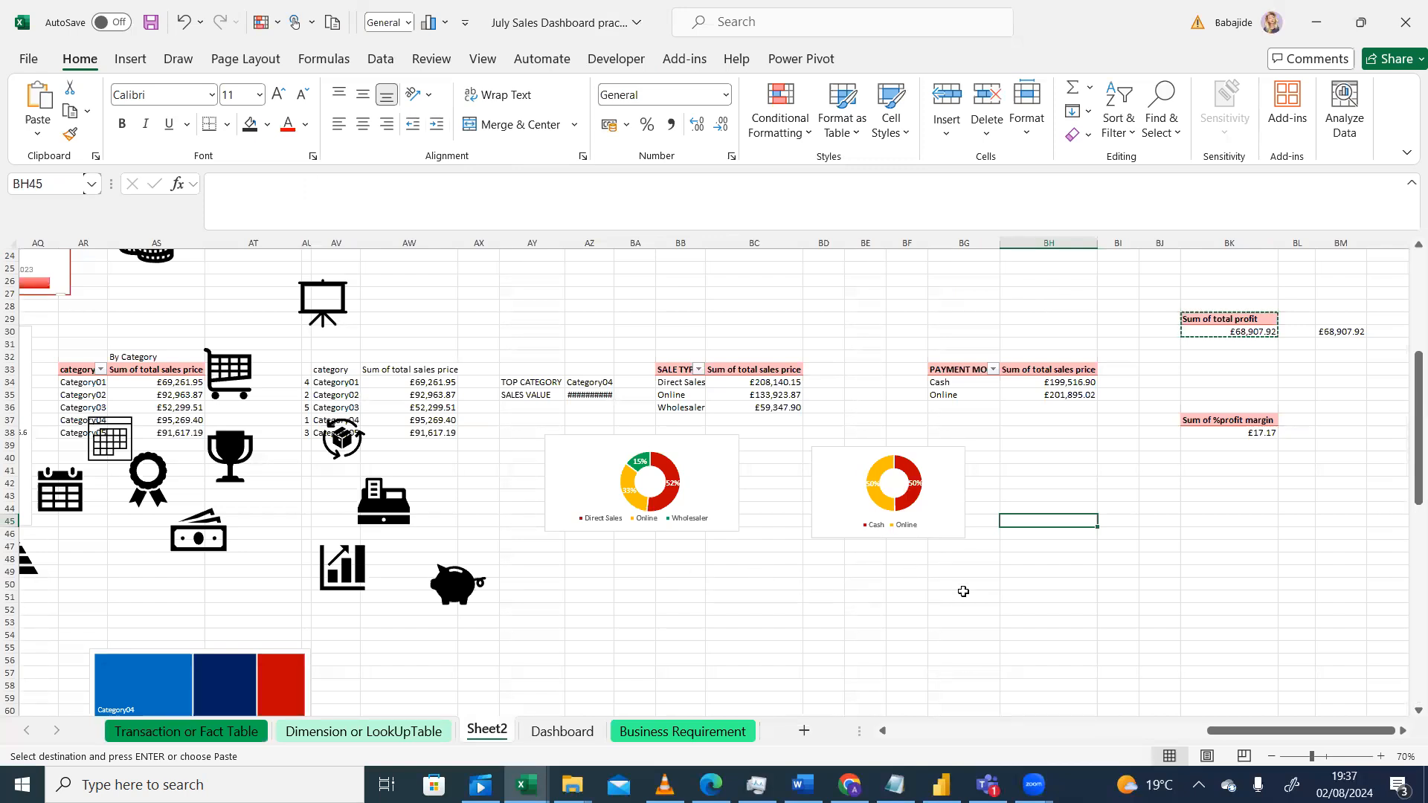
# Step: Widen the column holding the top product's selling price so its value displays
pyautogui.moveTo(1209, 731); pyautogui.dragTo(1041, 736)
pyautogui.moveTo(1405, 444); pyautogui.dragTo(1405, 360)
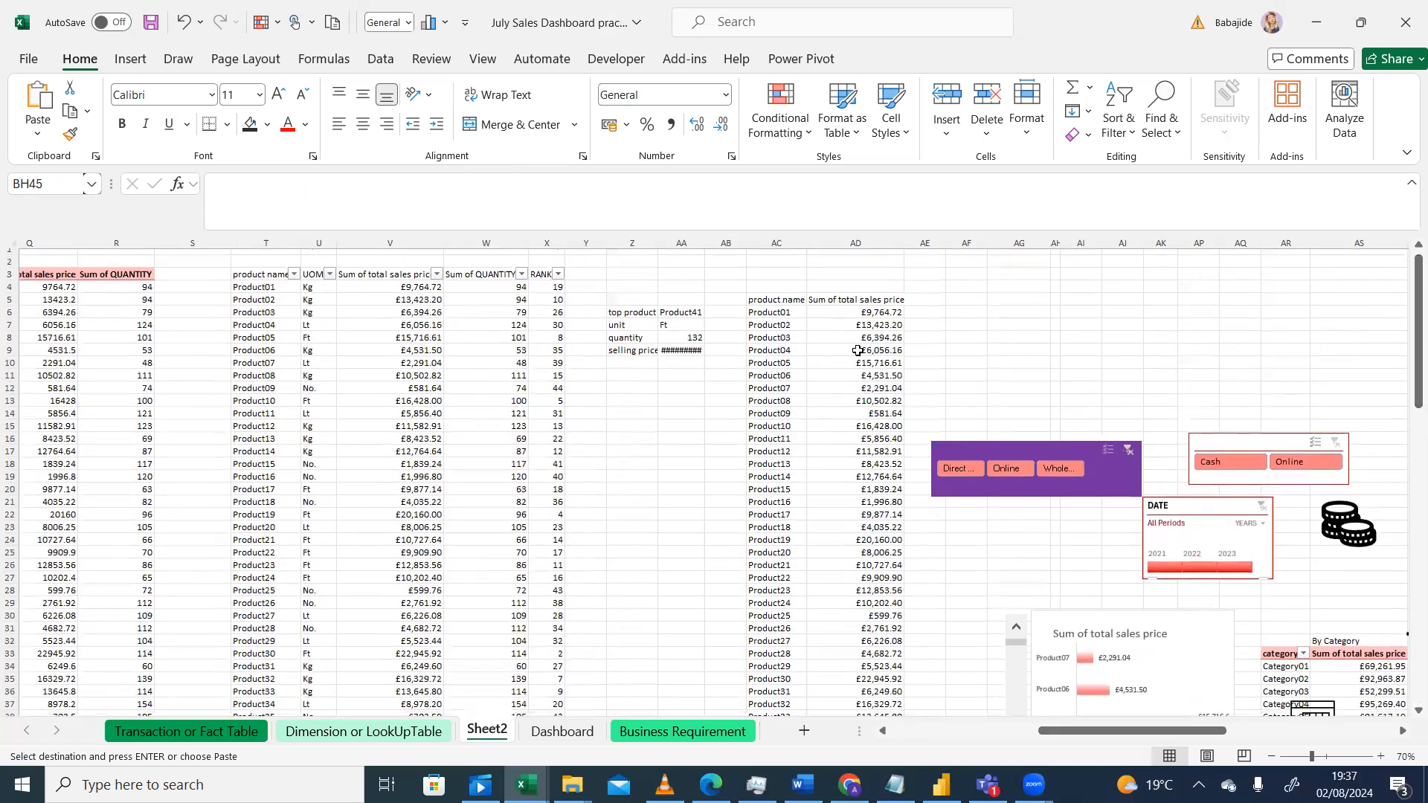
pyautogui.moveTo(701, 242); pyautogui.dragTo(733, 245)
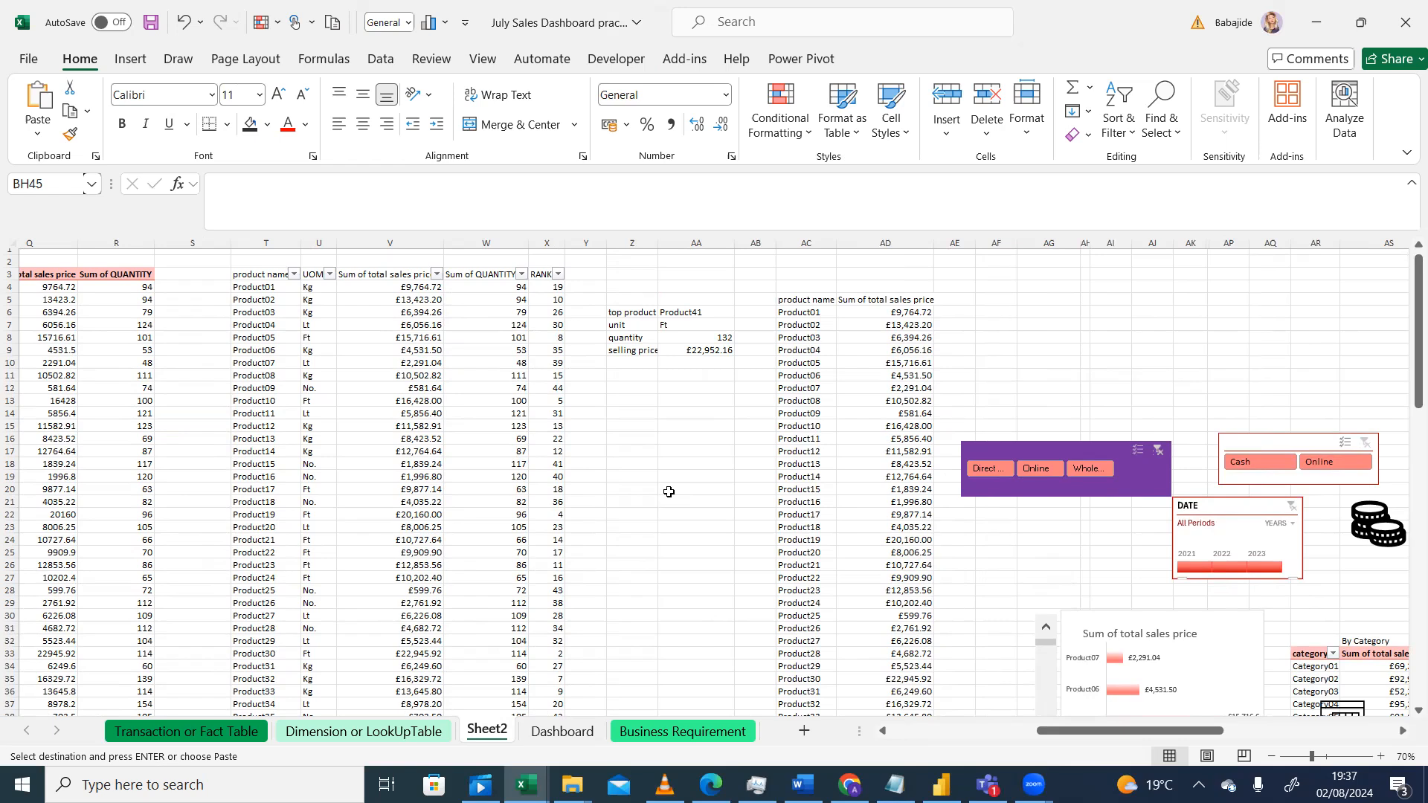
# Step: Survey the layout of Sheet2's pivot tables and charts at different zoom levels
pyautogui.click(248, 736)
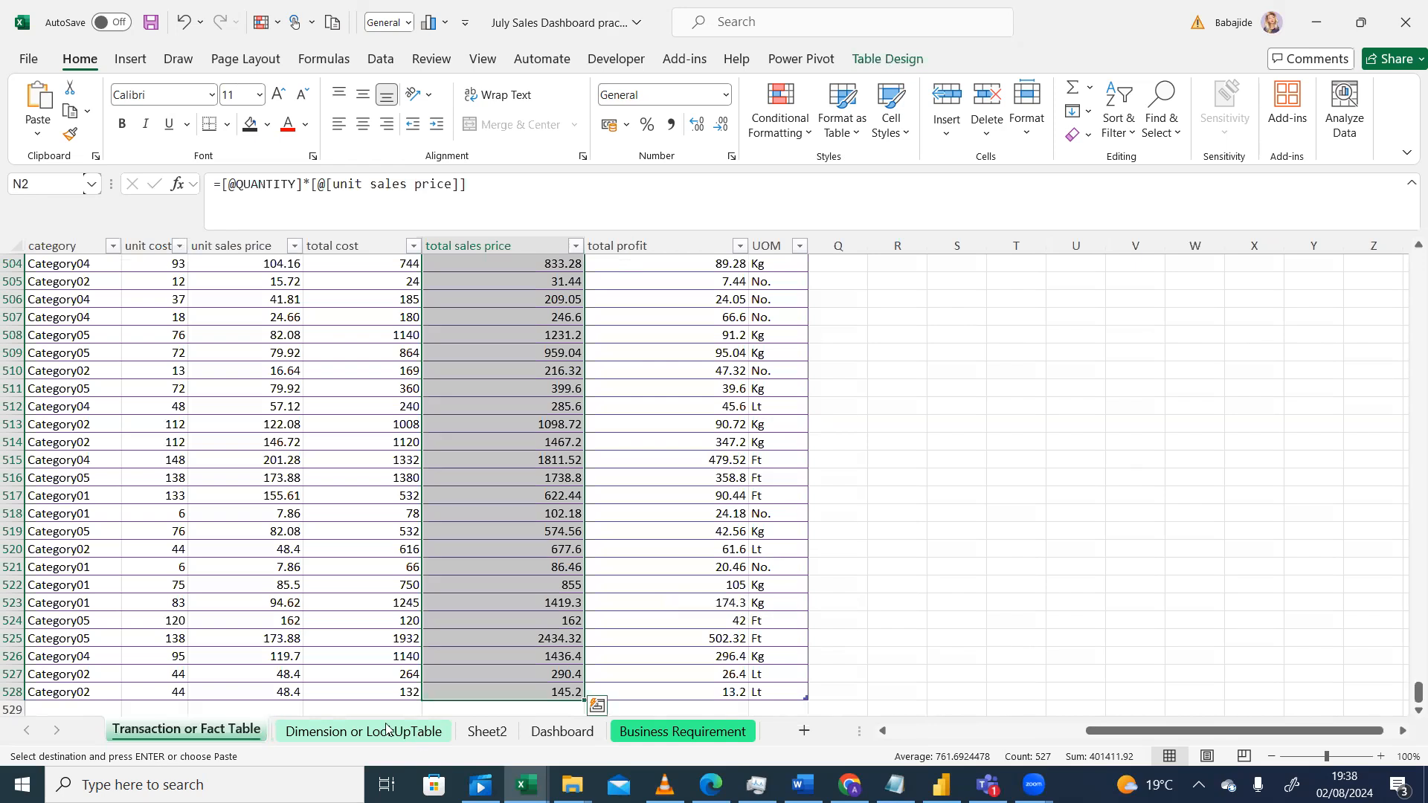
pyautogui.click(487, 730)
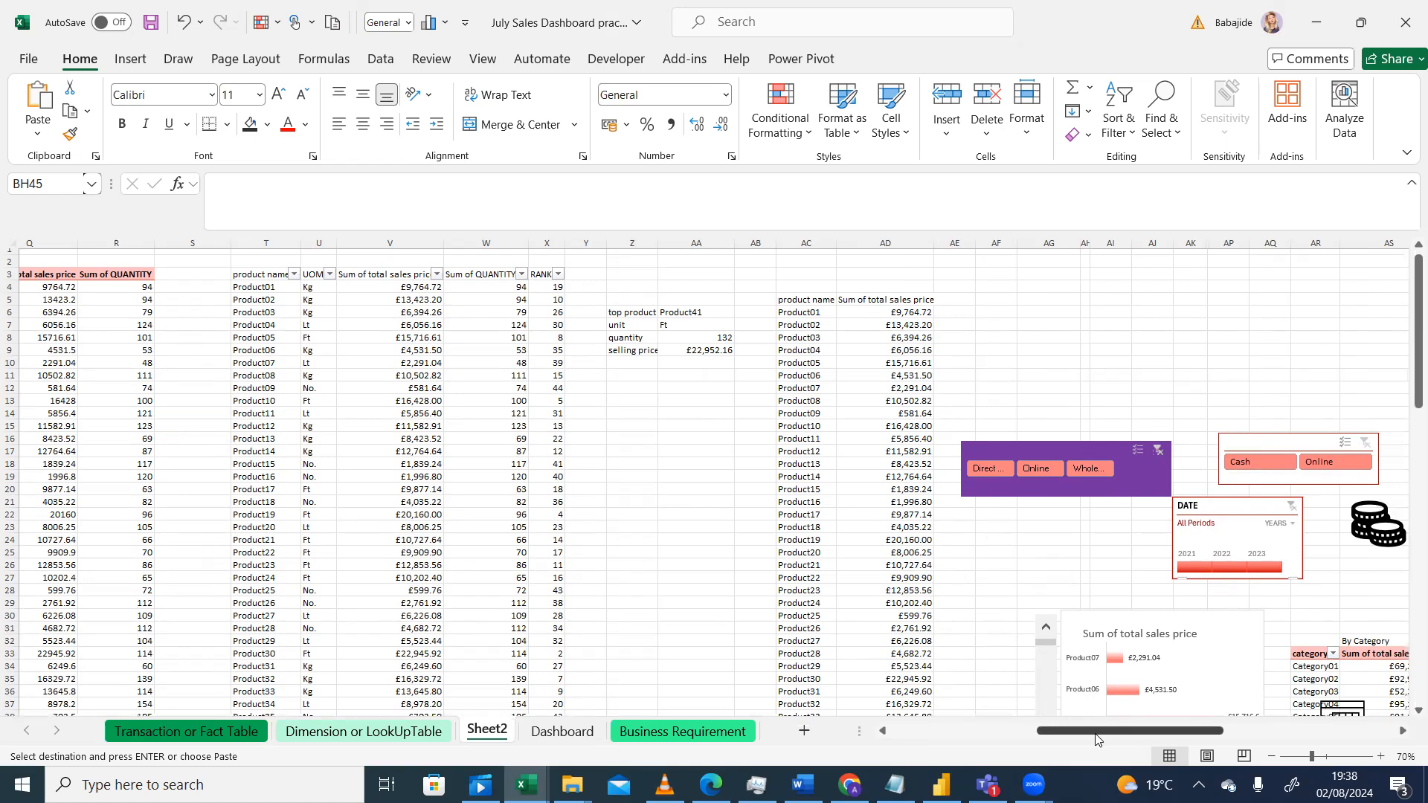
pyautogui.moveTo(1095, 739); pyautogui.dragTo(1158, 736)
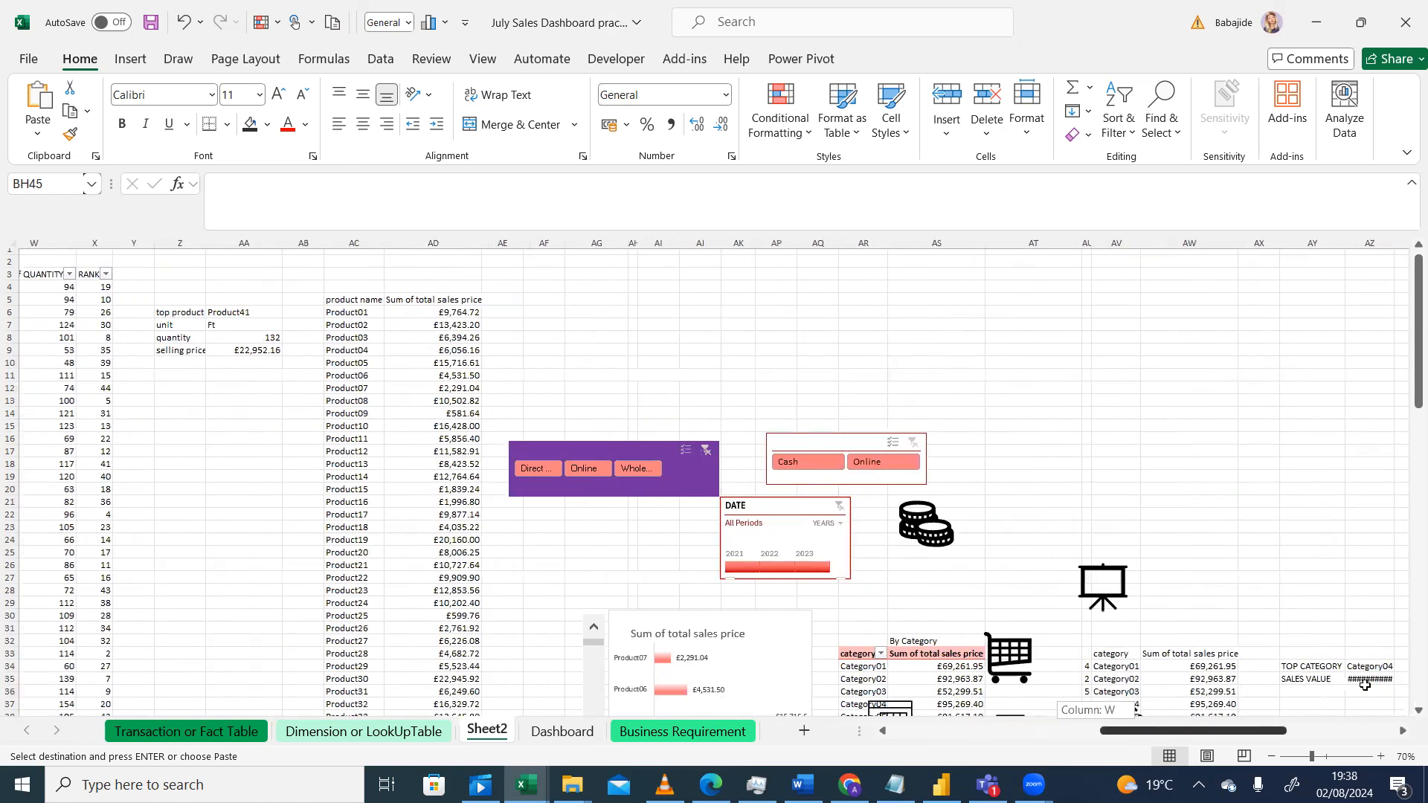
pyautogui.click(1271, 756)
pyautogui.click(1270, 757)
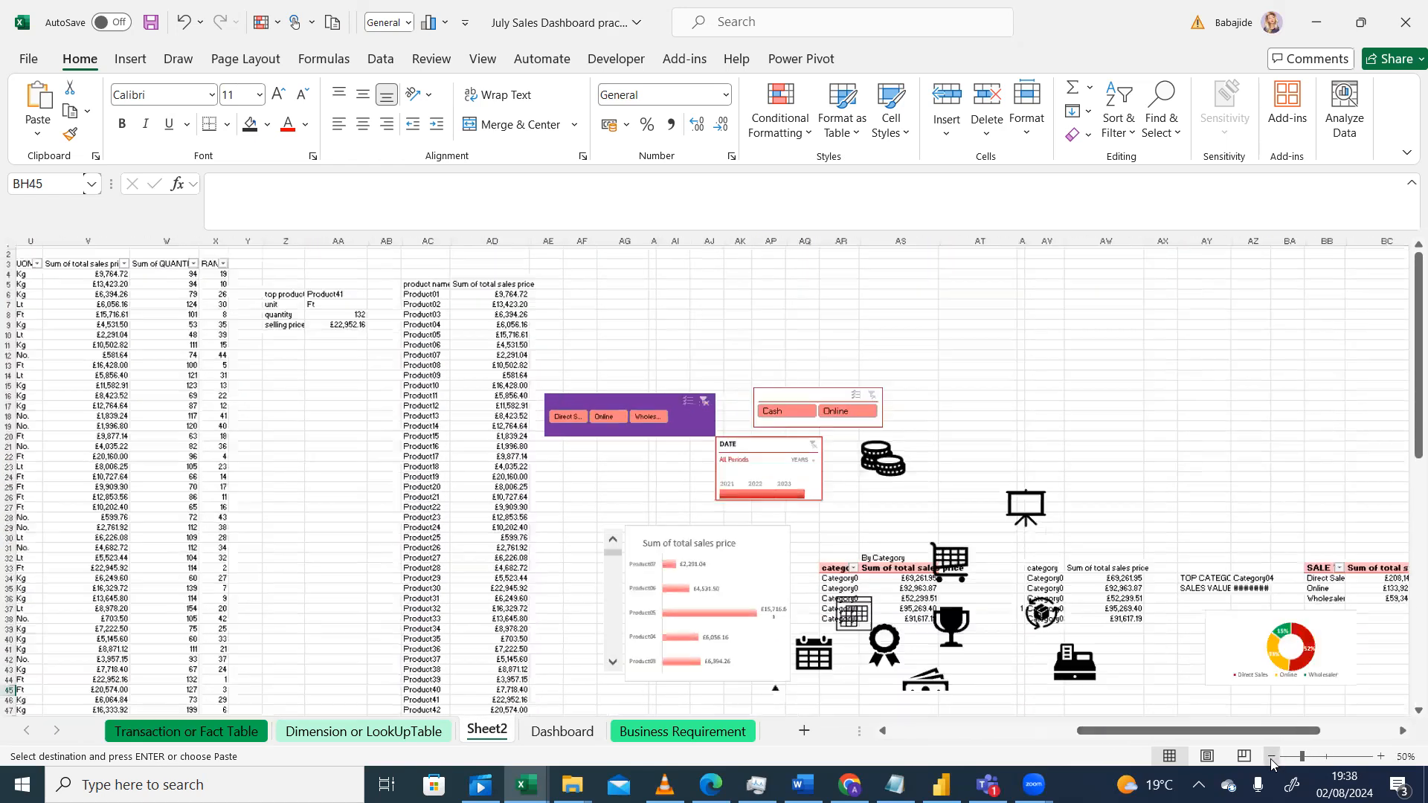
pyautogui.click(1270, 756)
pyautogui.click(1271, 756)
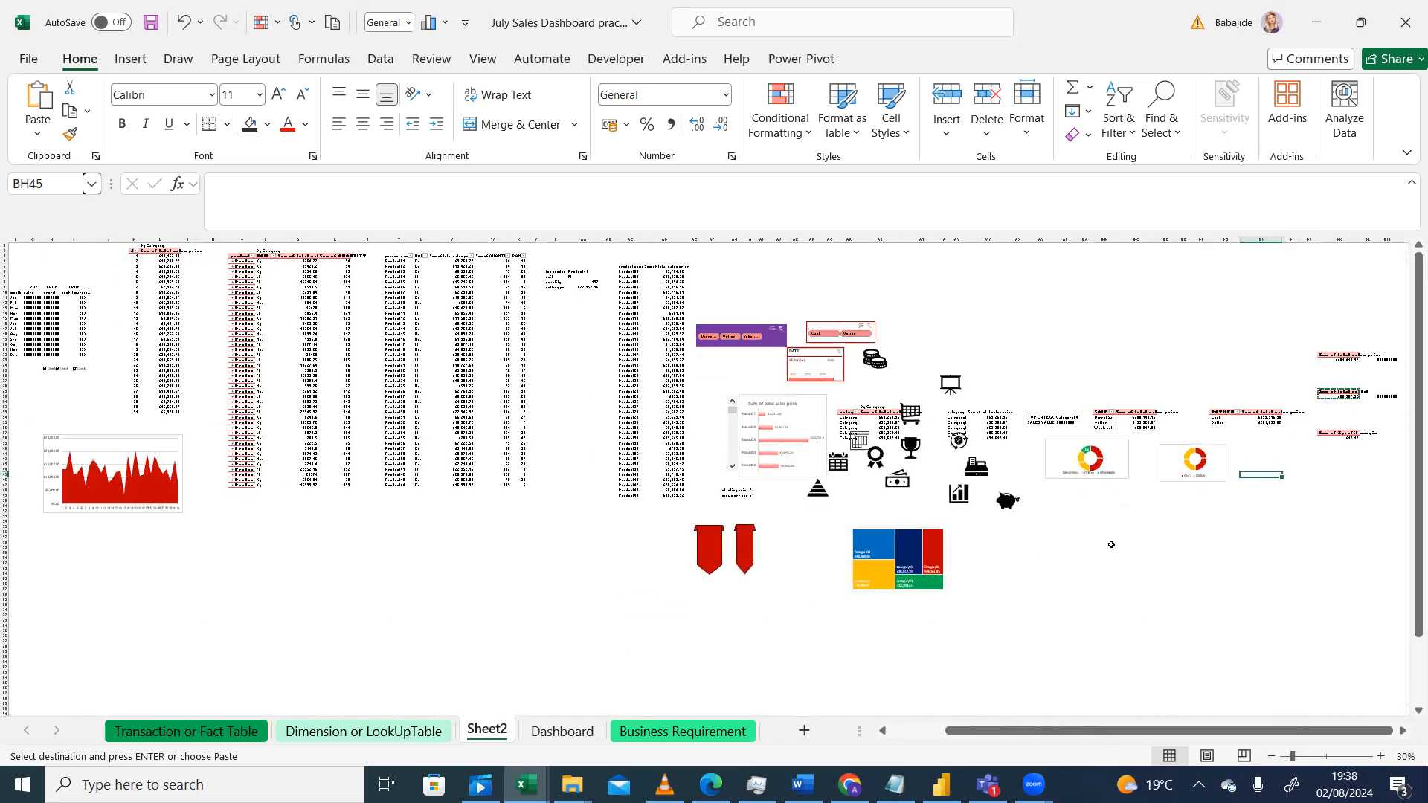
pyautogui.click(1380, 756)
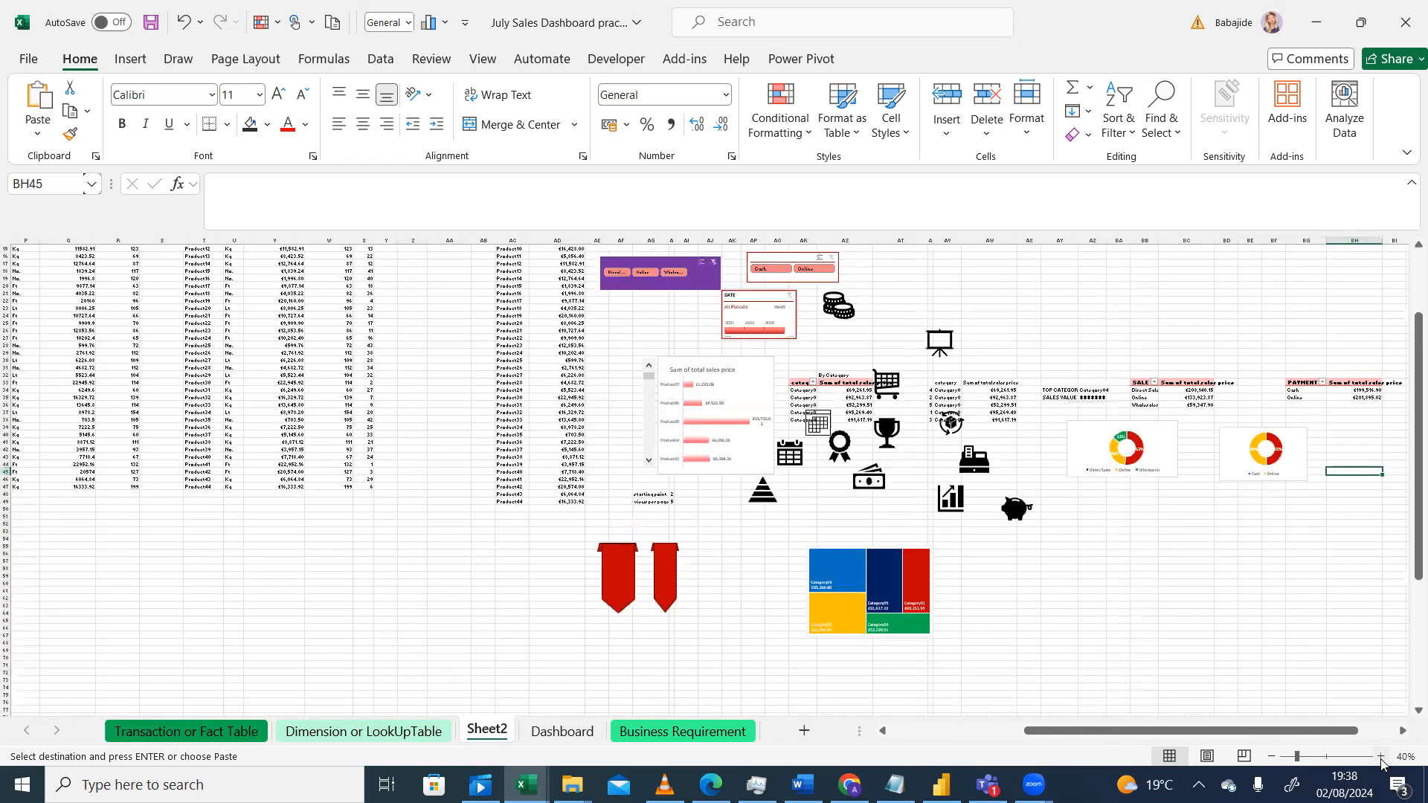
pyautogui.click(1380, 756)
pyautogui.click(1380, 756)
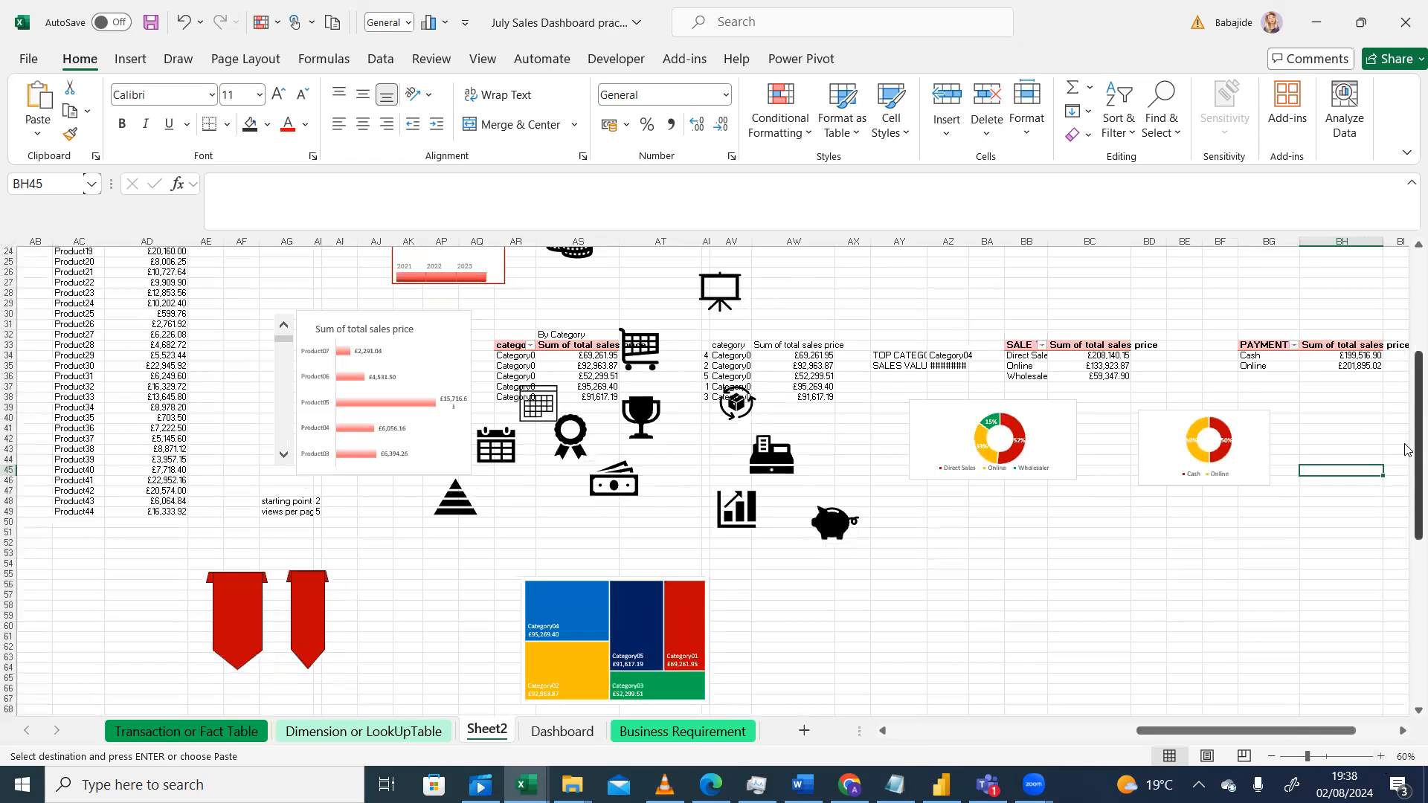
pyautogui.moveTo(1408, 449); pyautogui.dragTo(1408, 352)
pyautogui.moveTo(1315, 735); pyautogui.dragTo(1067, 782)
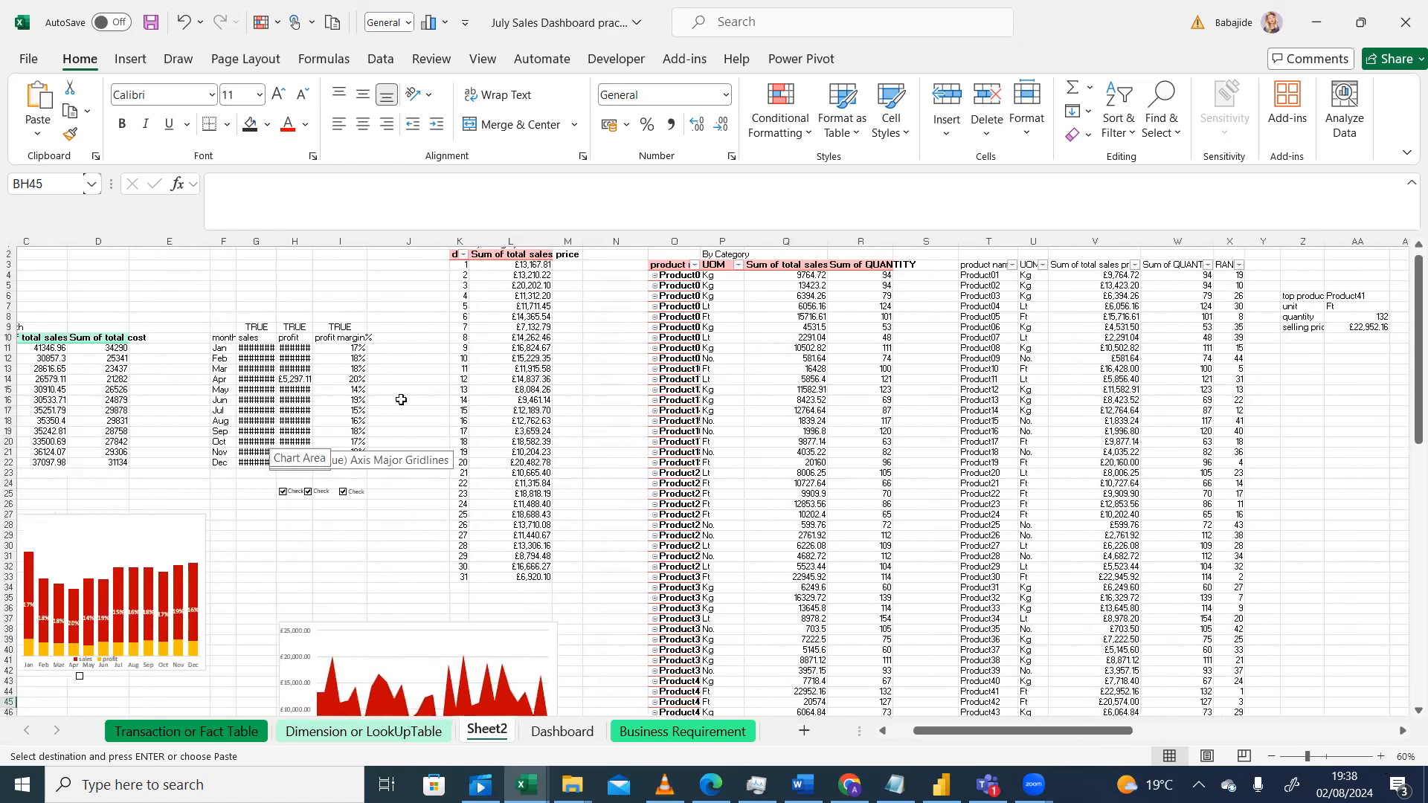
# Step: Select the whole sheet and autofit all column widths so the monthly sales and profit values display
pyautogui.click(357, 379)
pyautogui.moveTo(365, 240); pyautogui.dragTo(407, 240)
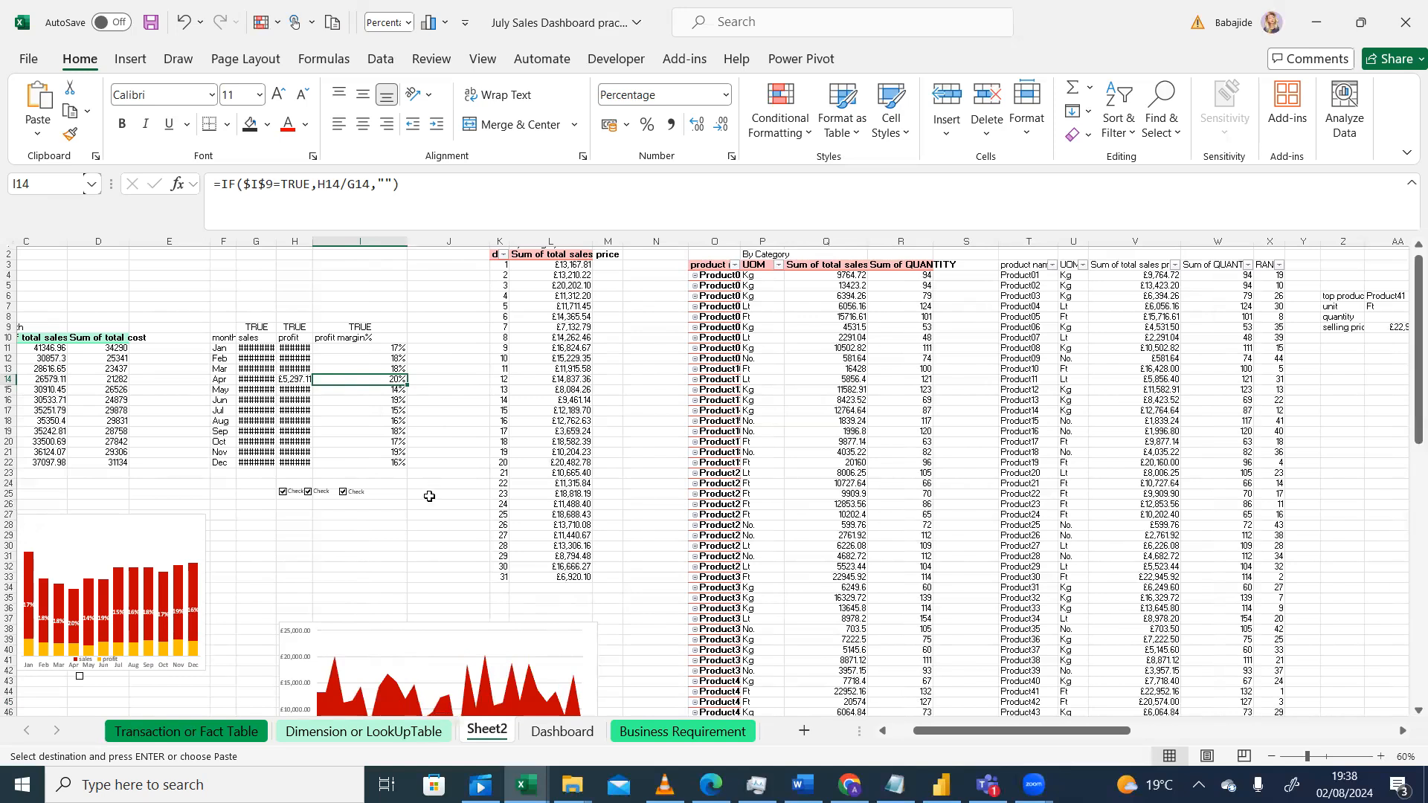
pyautogui.moveTo(236, 240); pyautogui.dragTo(325, 240)
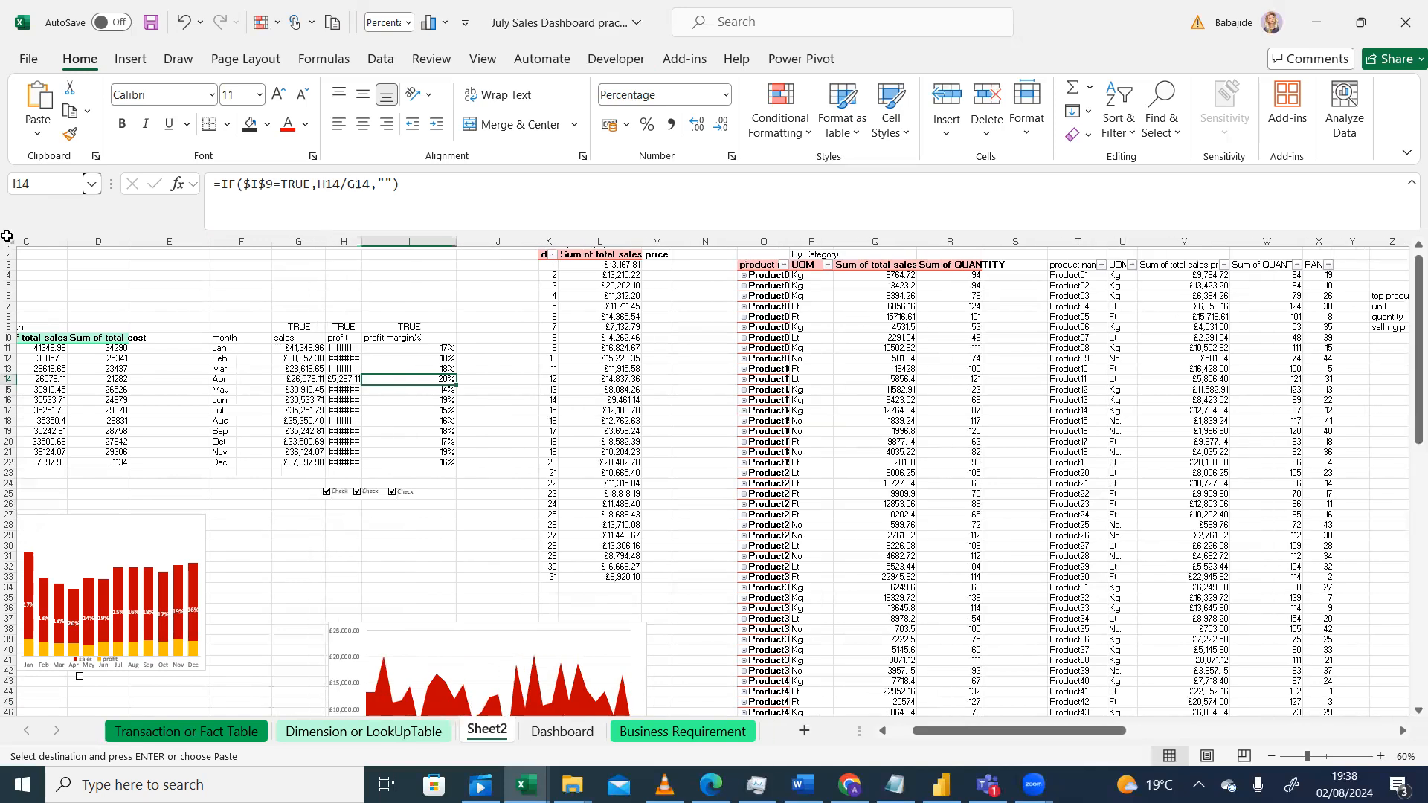
pyautogui.click(11, 243)
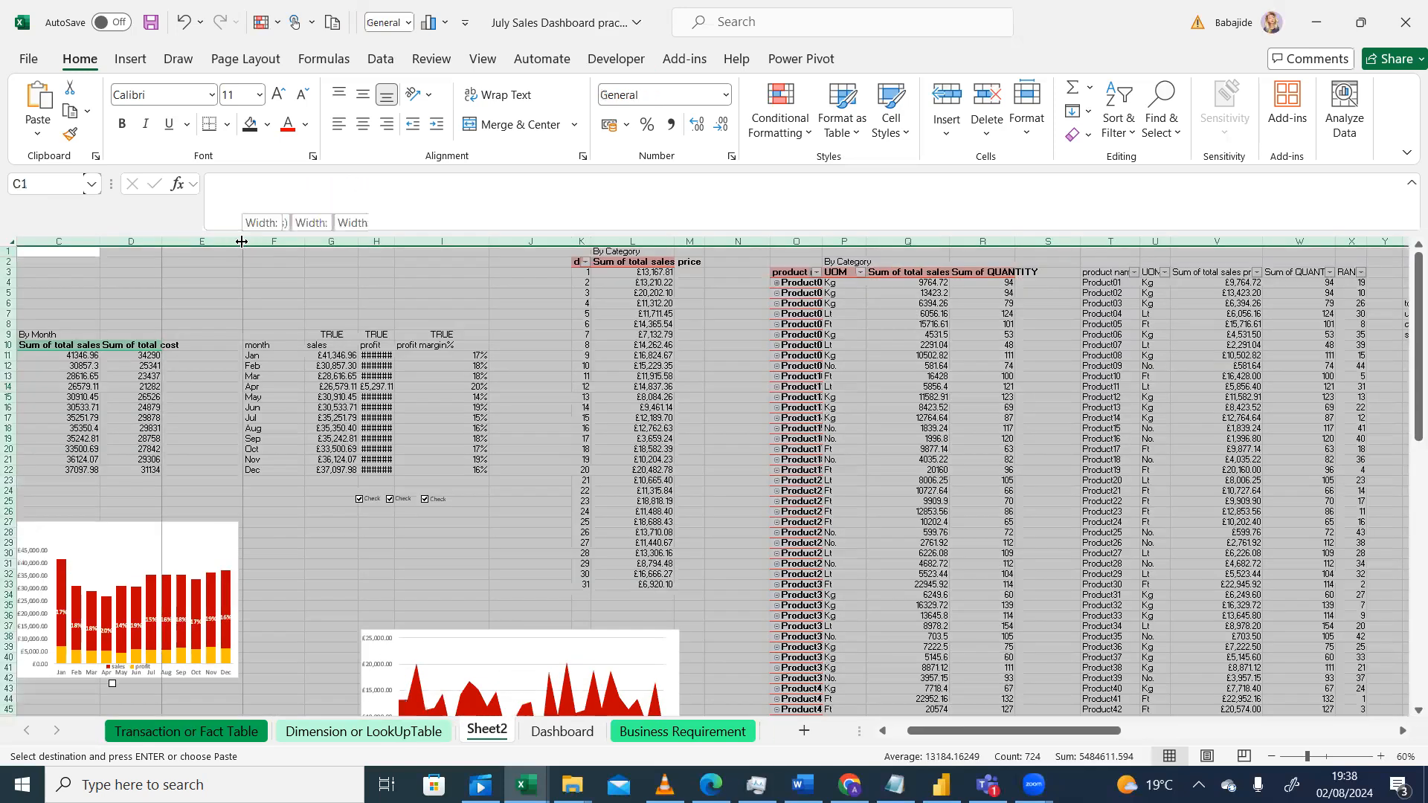
pyautogui.doubleClick(350, 241)
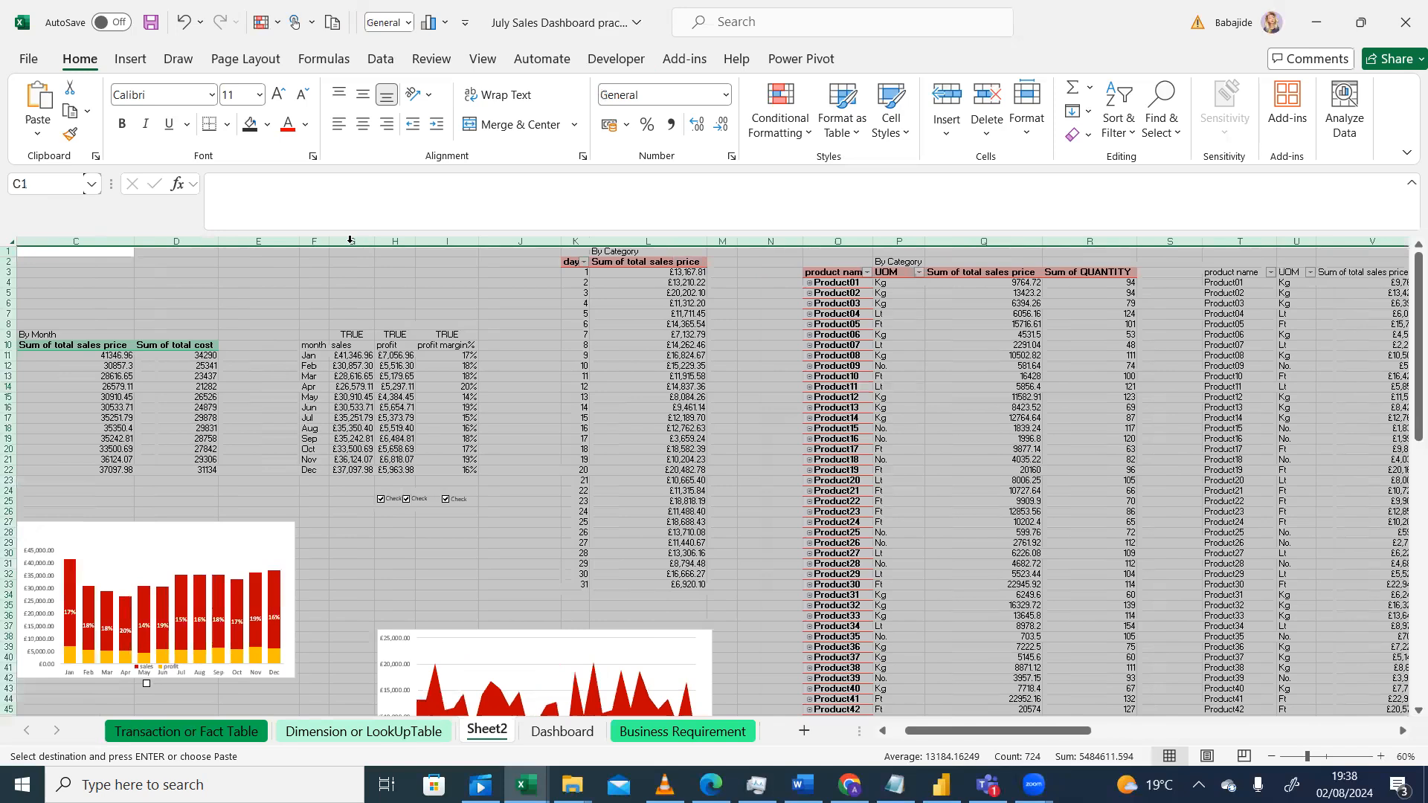
pyautogui.click(427, 545)
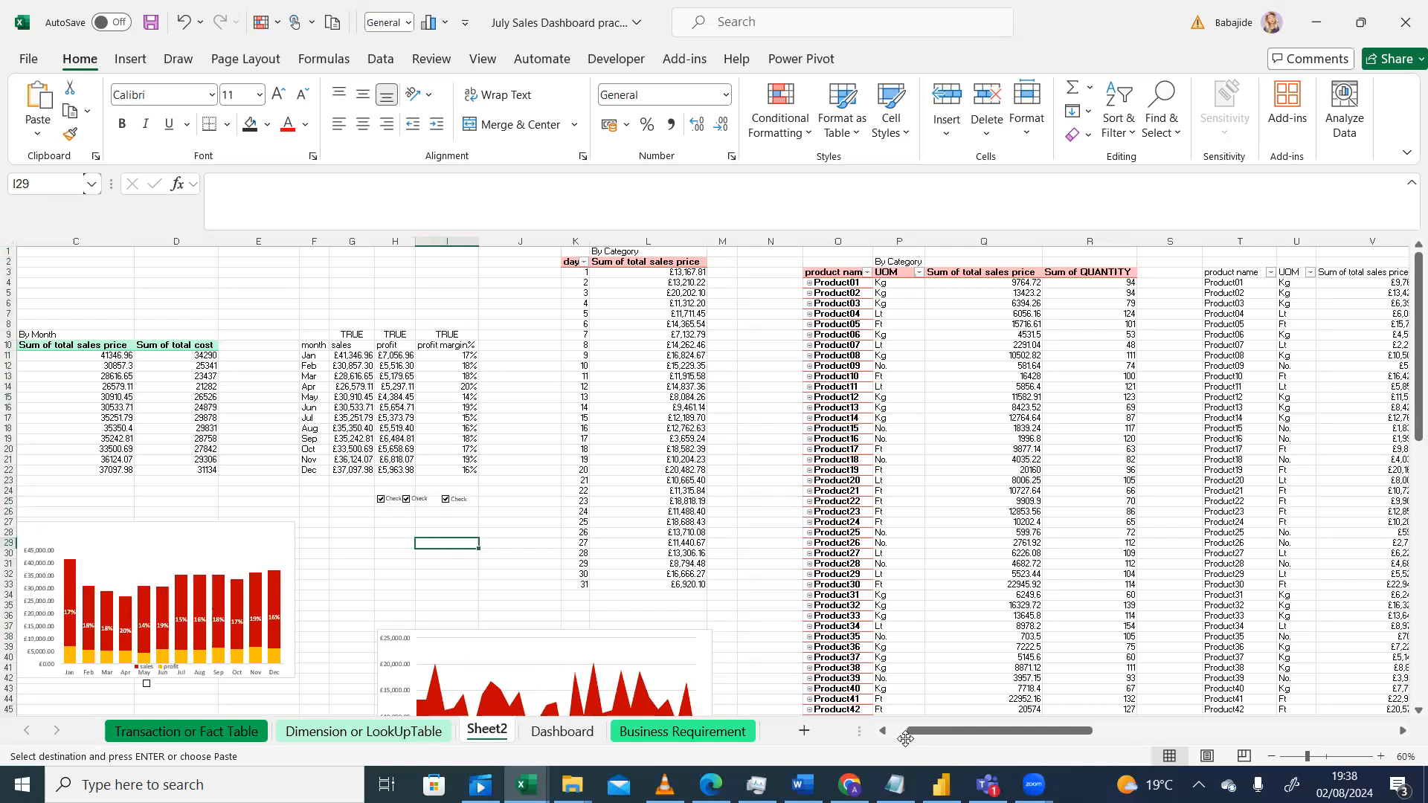
# Step: Check the profit margin % formula in the monthly summary table
pyautogui.moveTo(993, 739); pyautogui.dragTo(1030, 738)
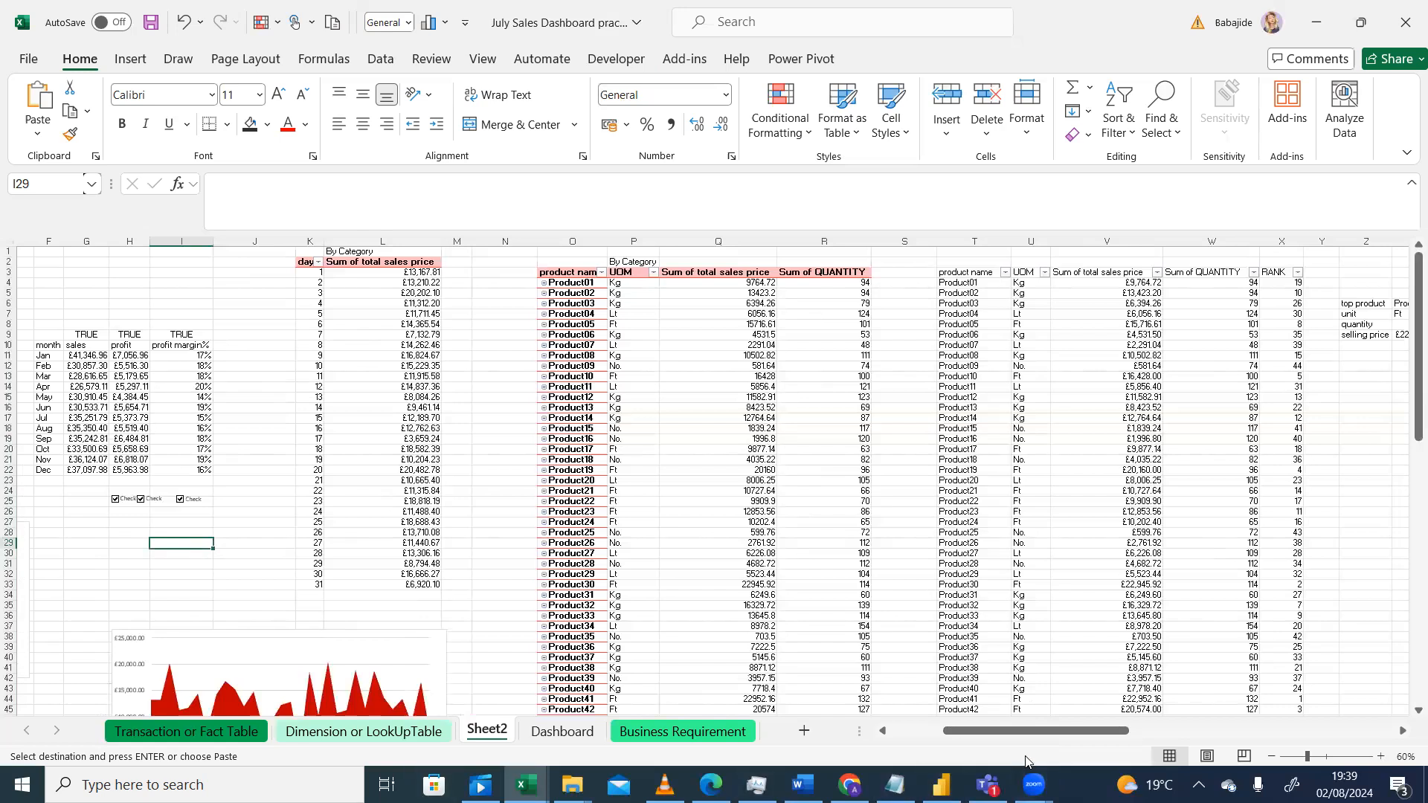
pyautogui.moveTo(1041, 739); pyautogui.dragTo(977, 747)
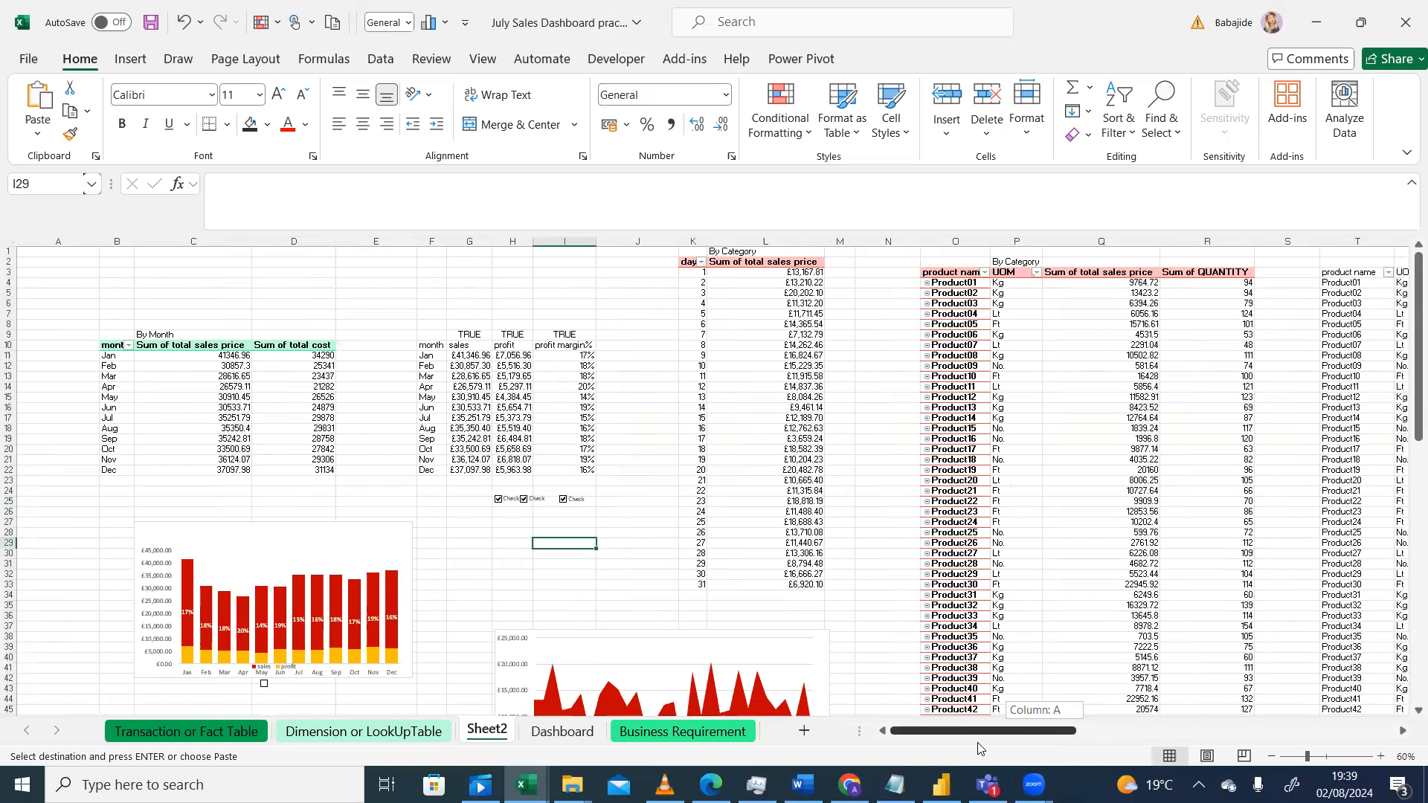
pyautogui.moveTo(977, 747); pyautogui.dragTo(969, 747)
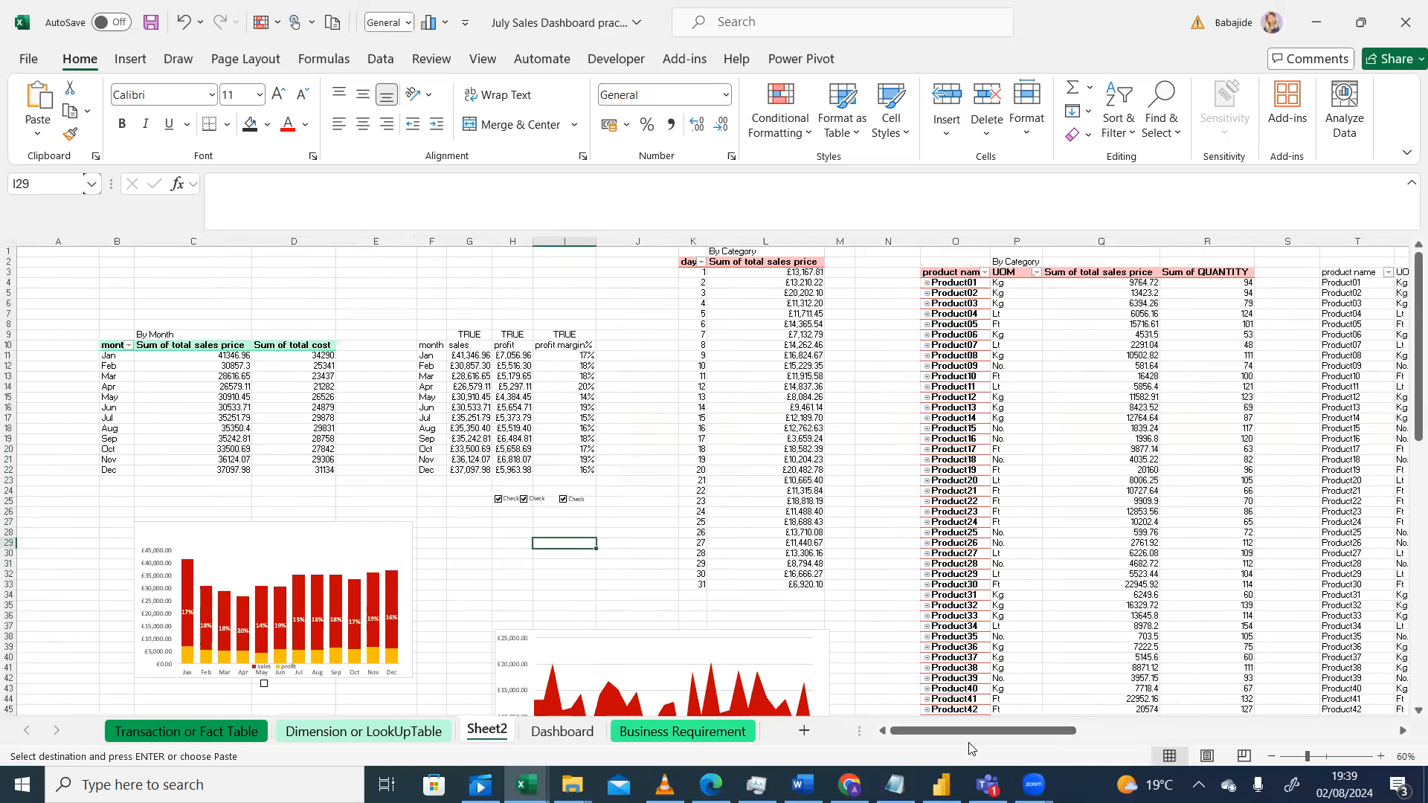
pyautogui.click(565, 357)
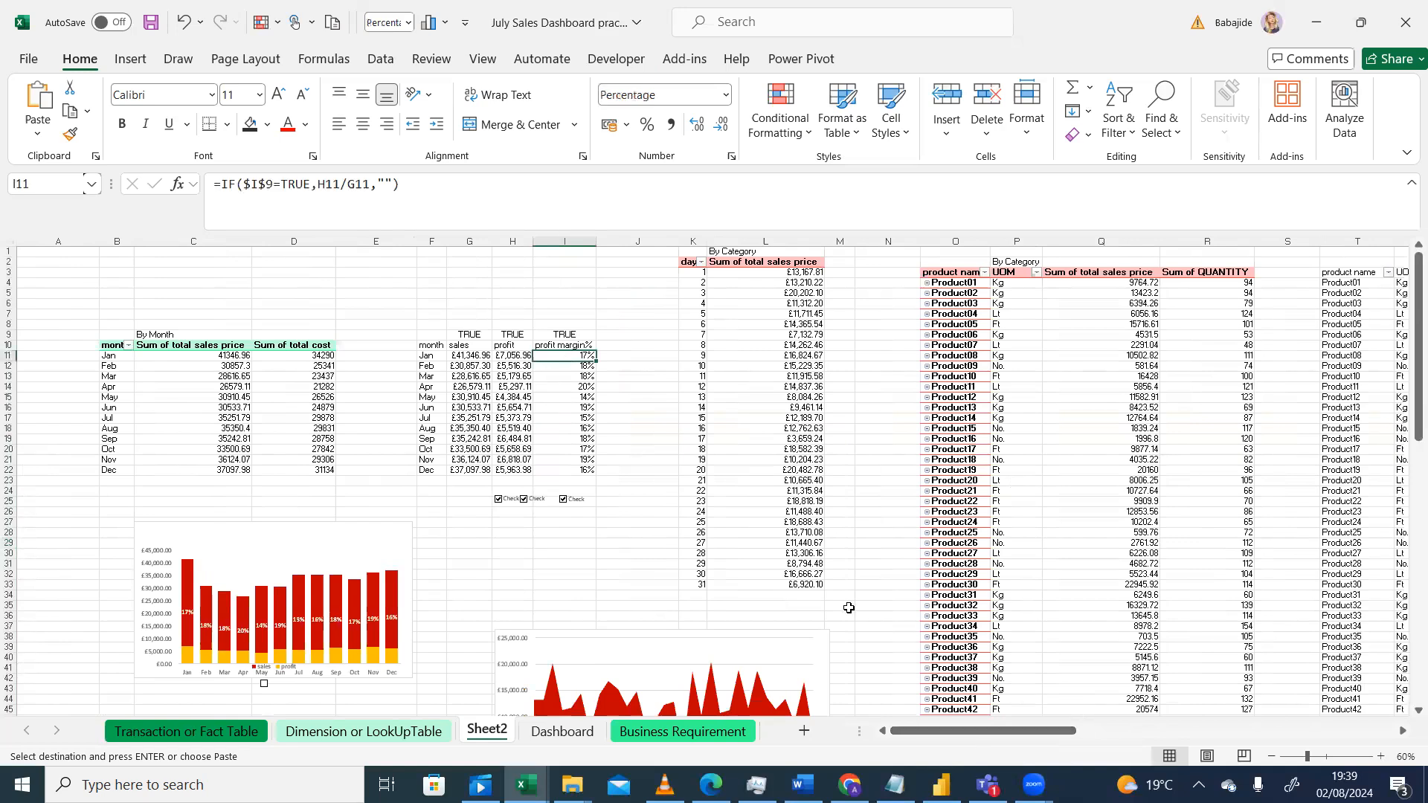
pyautogui.moveTo(1061, 738); pyautogui.dragTo(1331, 710)
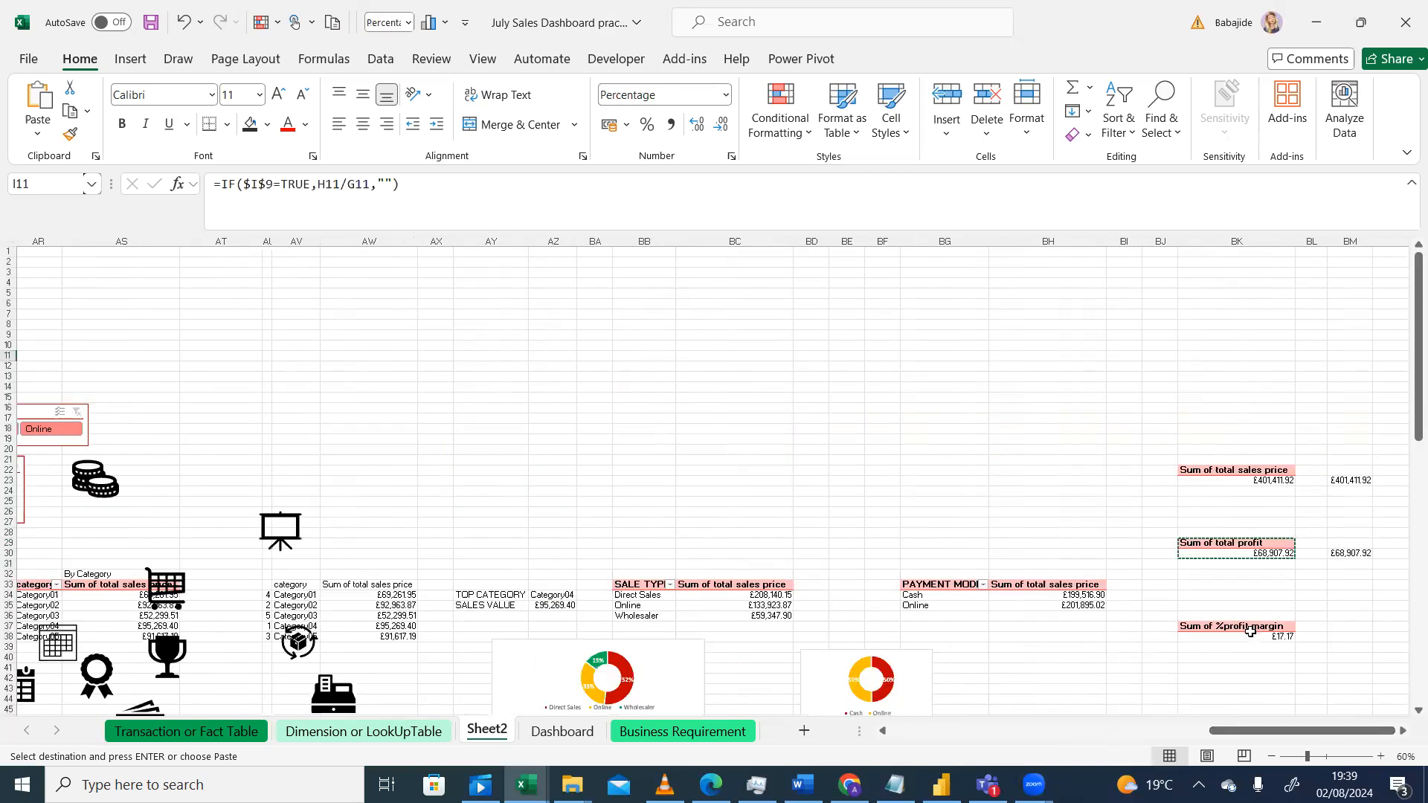
pyautogui.click(1250, 630)
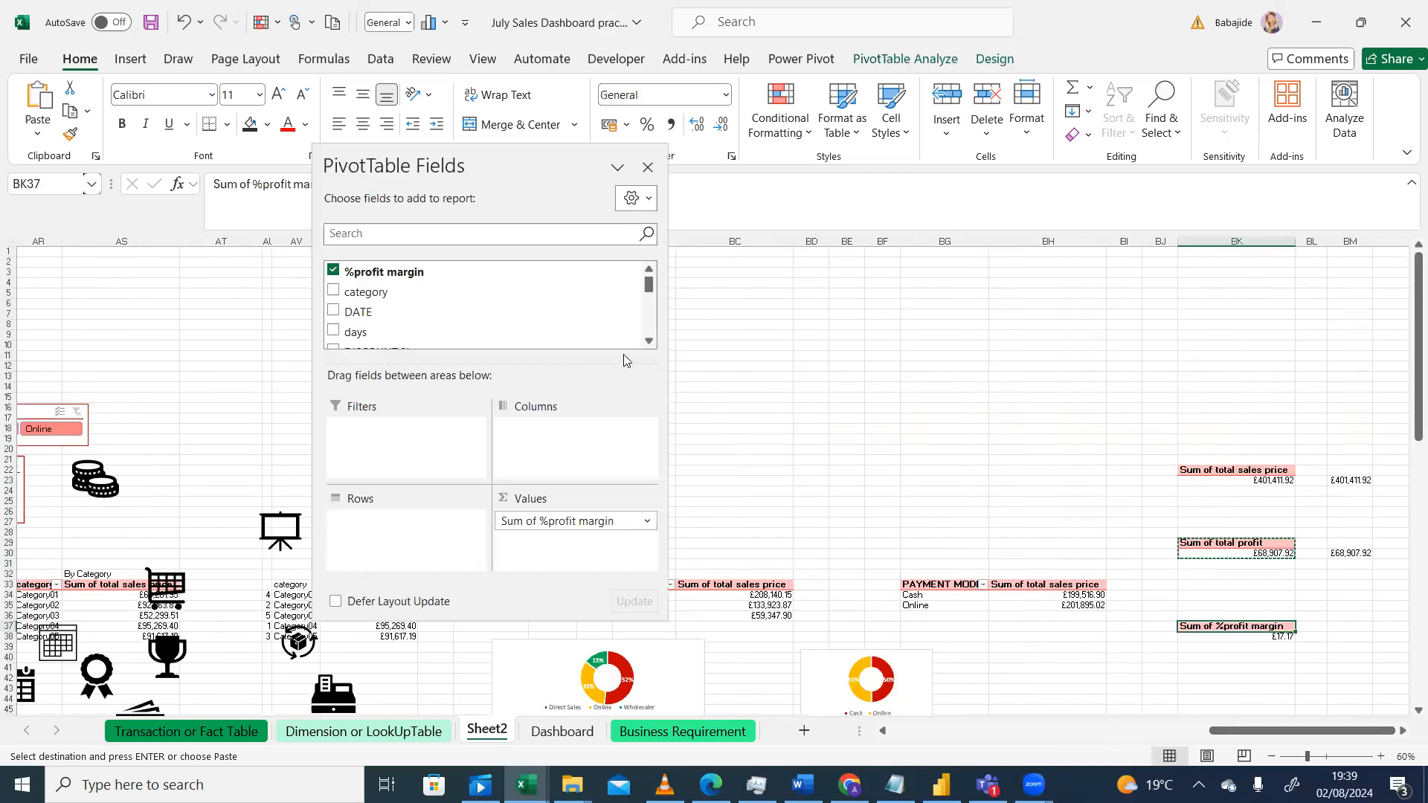
pyautogui.click(647, 522)
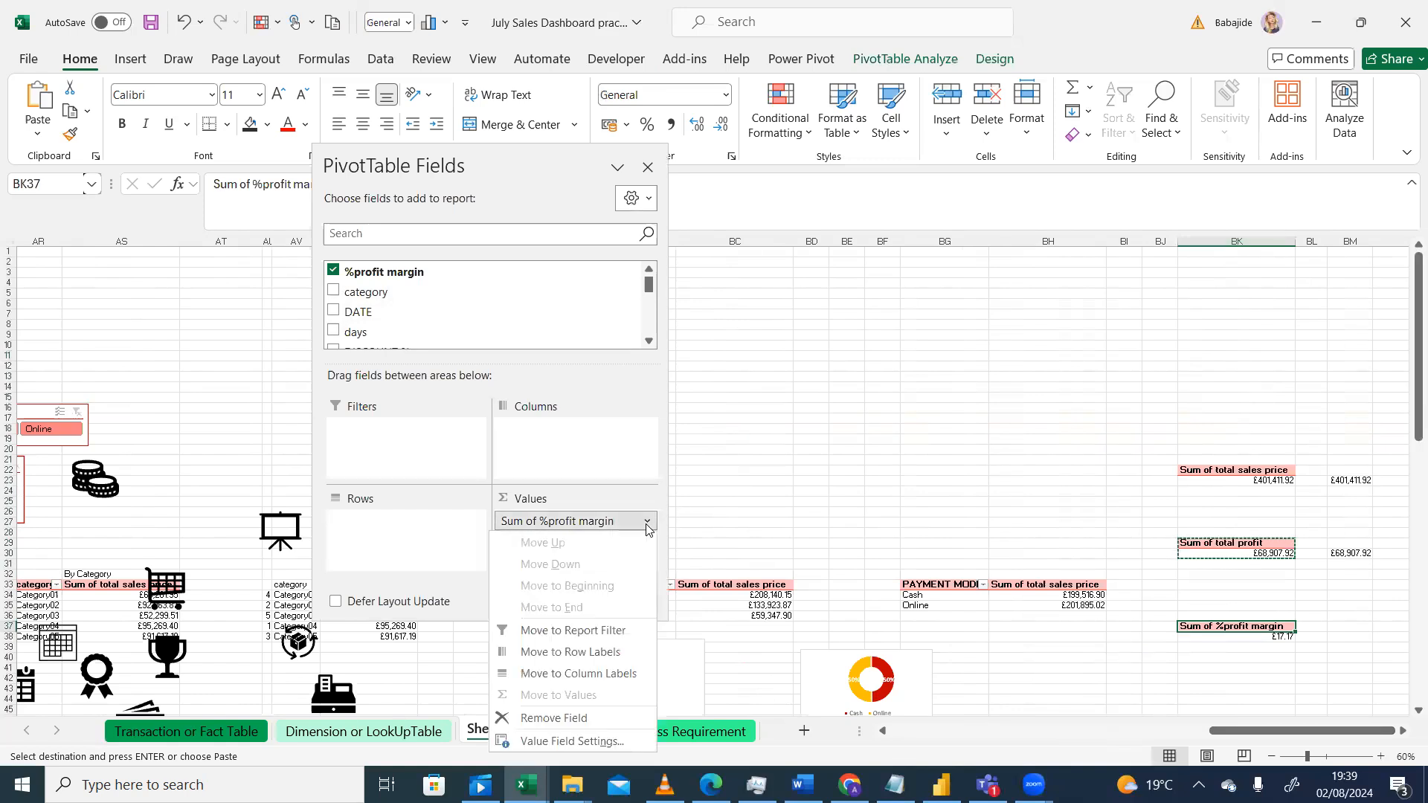
pyautogui.press('Escape')
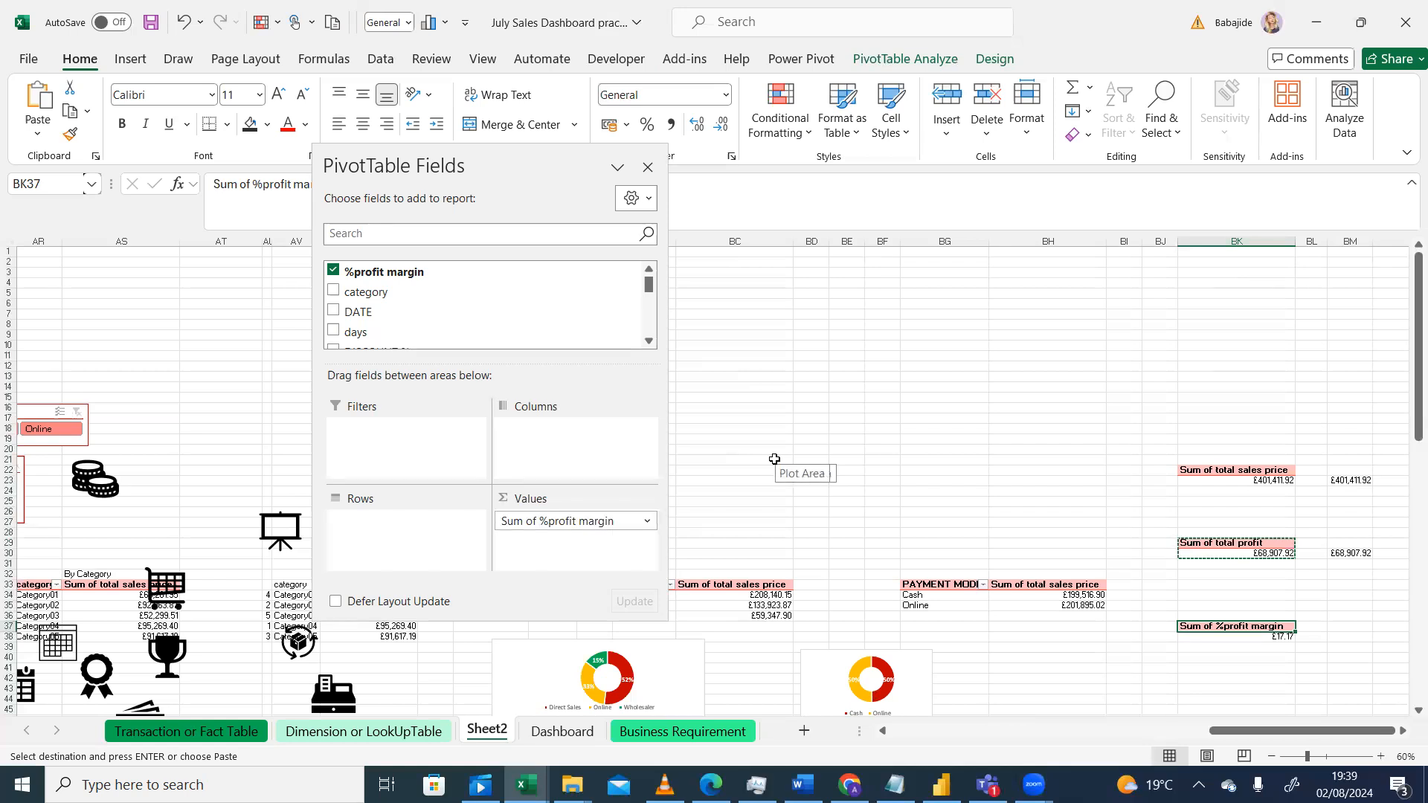
pyautogui.click(817, 334)
pyautogui.moveTo(1416, 405); pyautogui.dragTo(1416, 438)
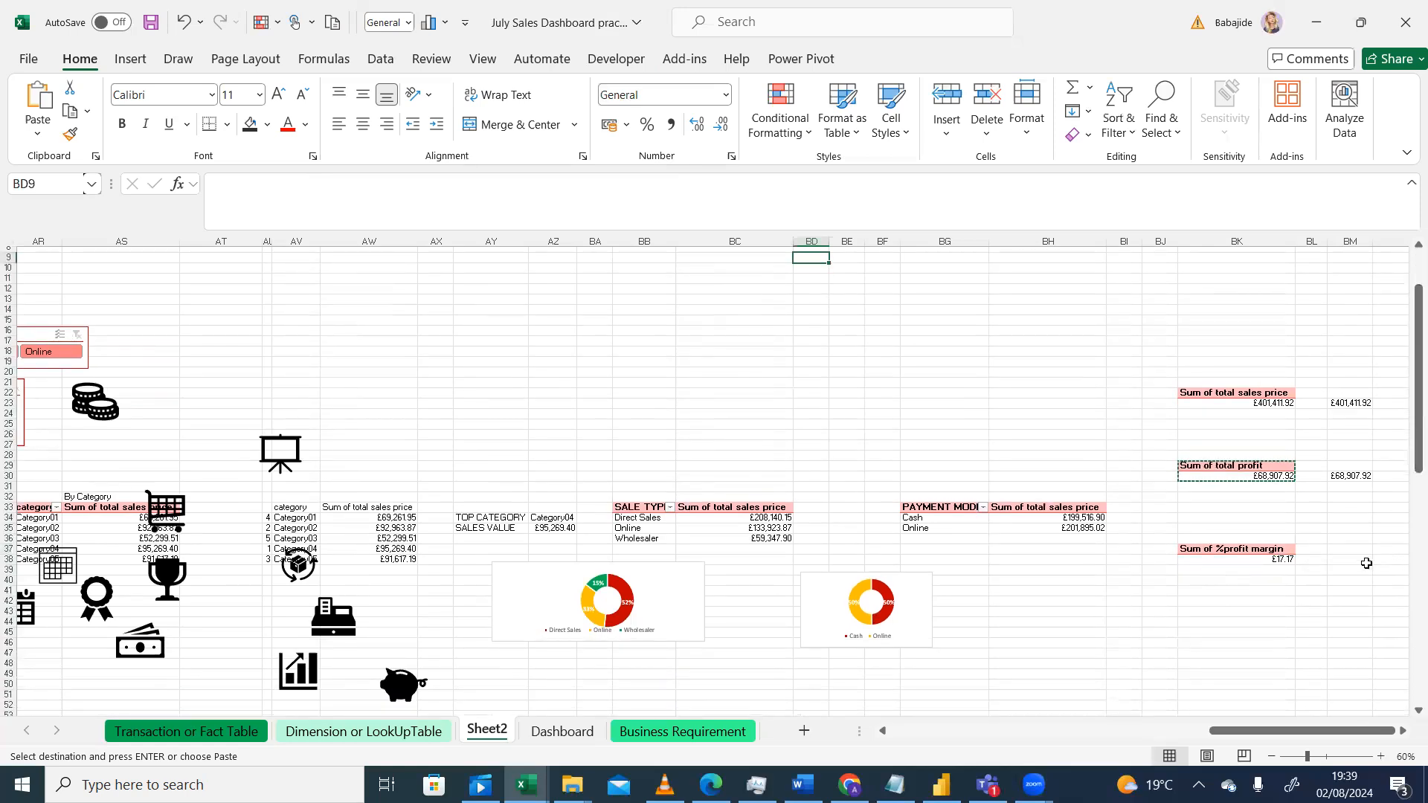
# Step: Try formatting the %profit margin pivot value as a percentage, then undo the formatting
pyautogui.click(1279, 559)
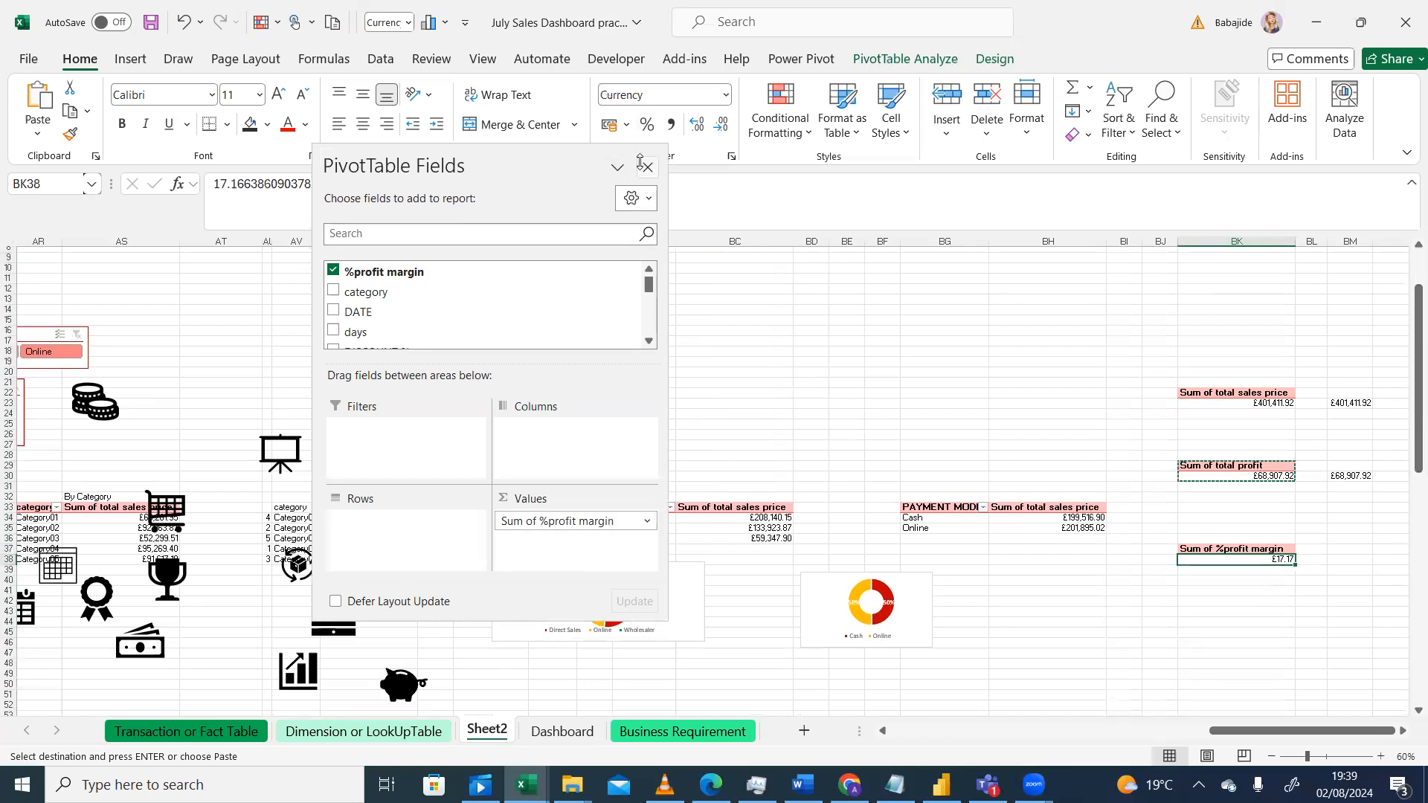
pyautogui.click(646, 126)
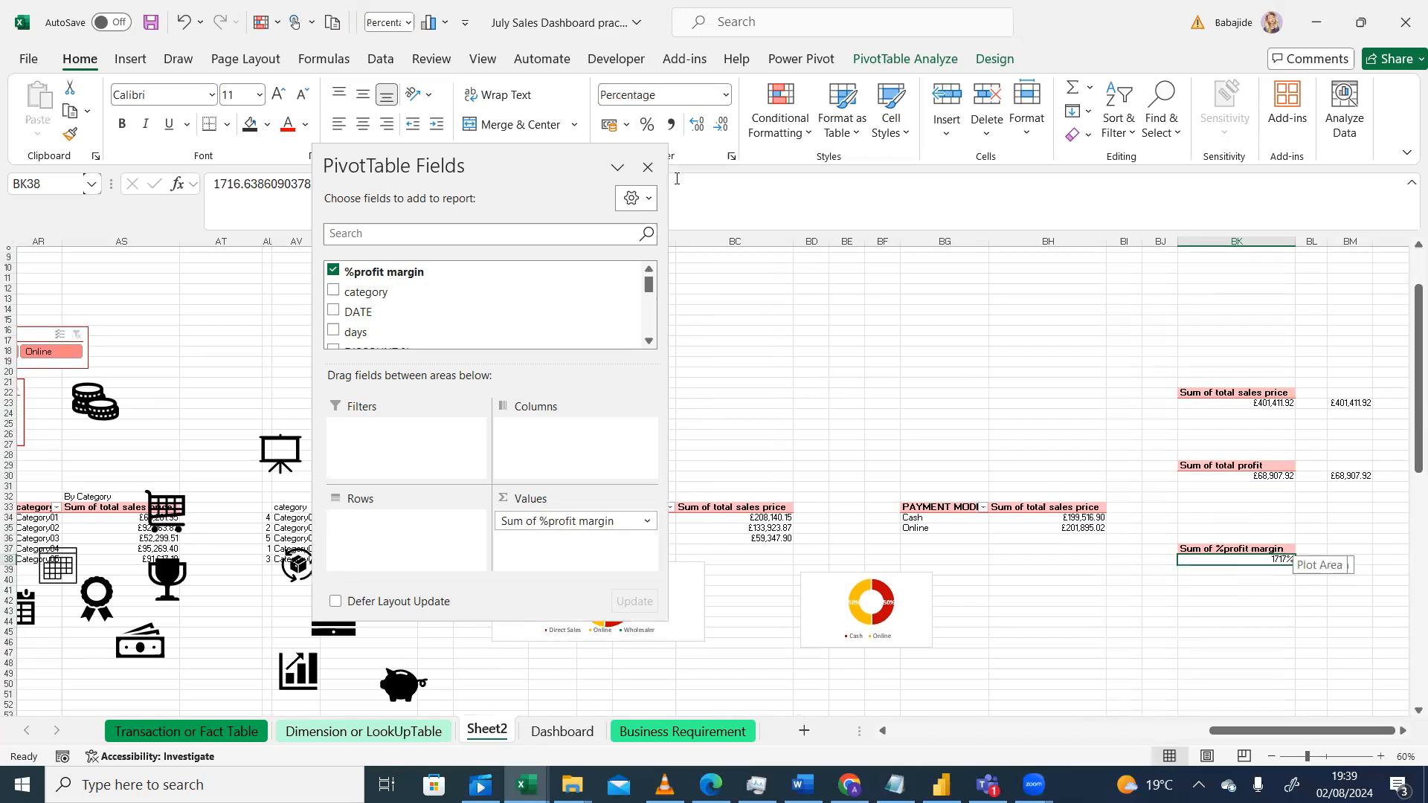
pyautogui.click(183, 22)
pyautogui.click(647, 166)
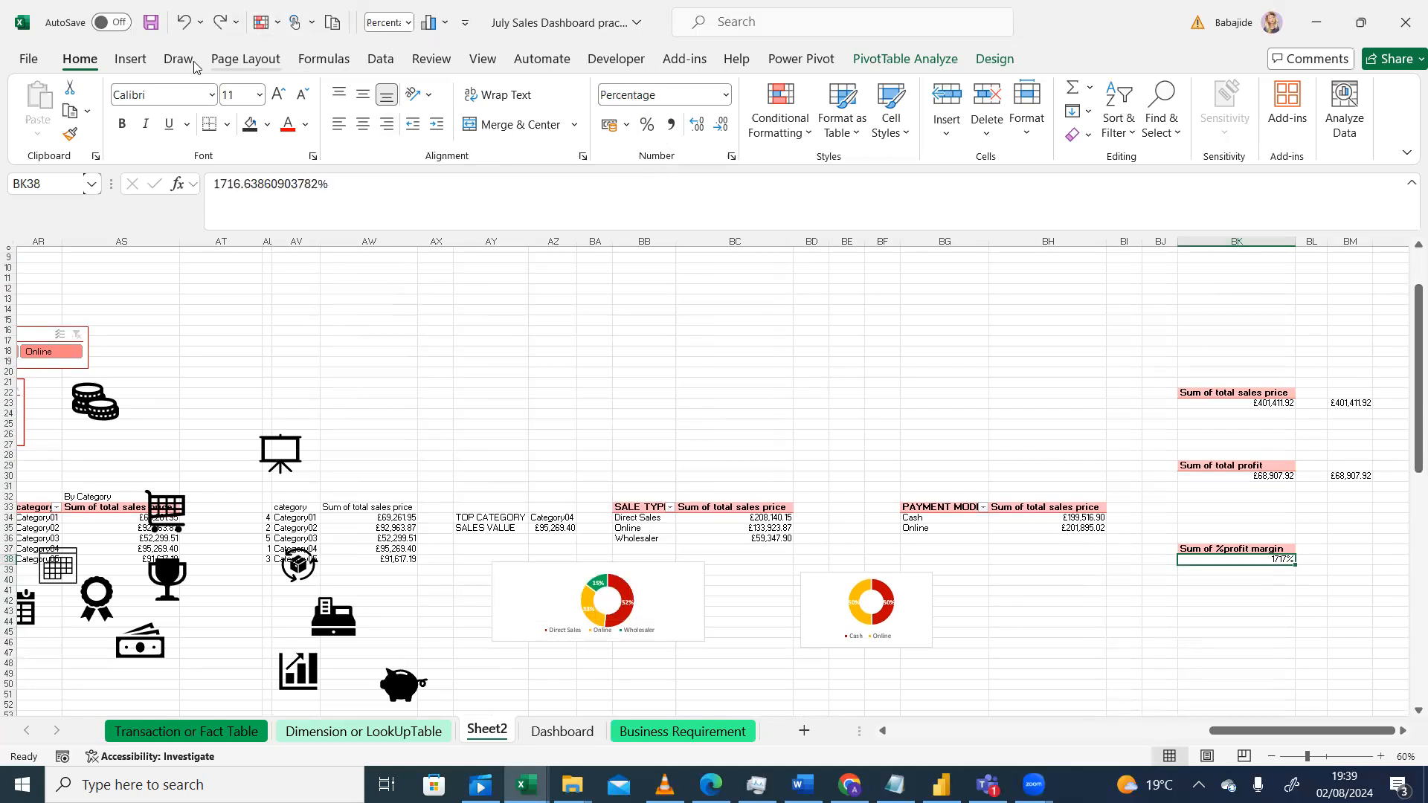
pyautogui.click(185, 22)
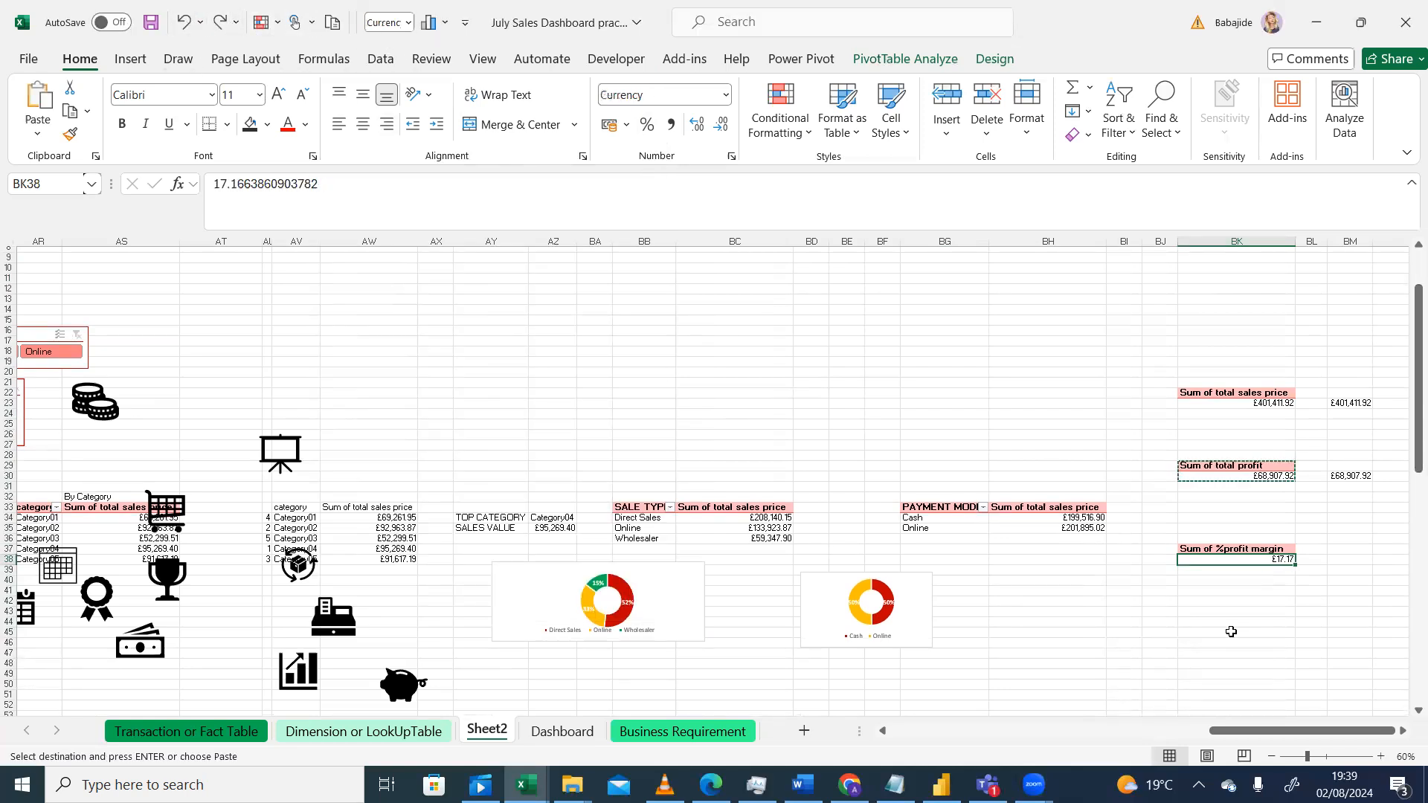
pyautogui.click(1350, 562)
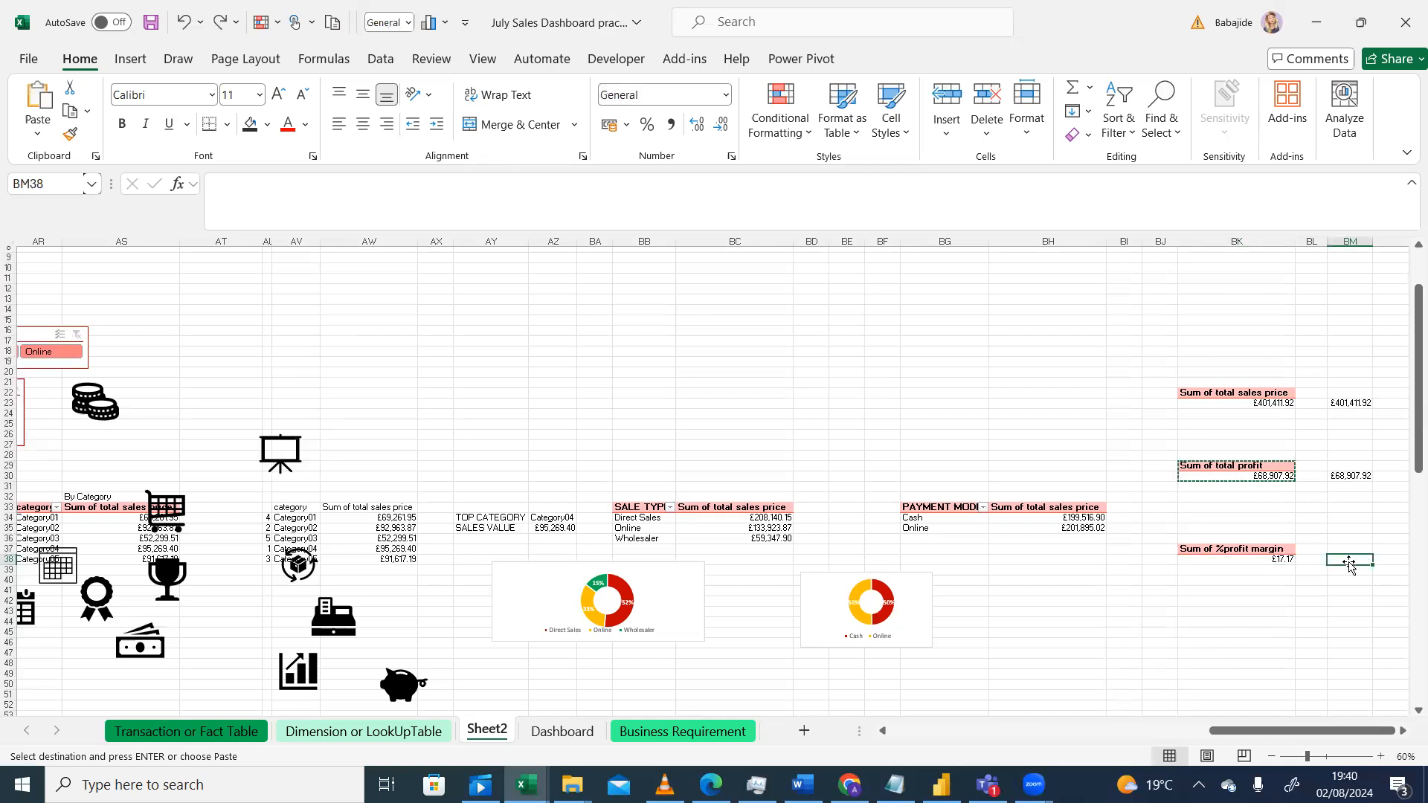
# Step: Enter a formula in the cell beside the pivot table that references the Sum of %profit margin pivot value
pyautogui.write('=')
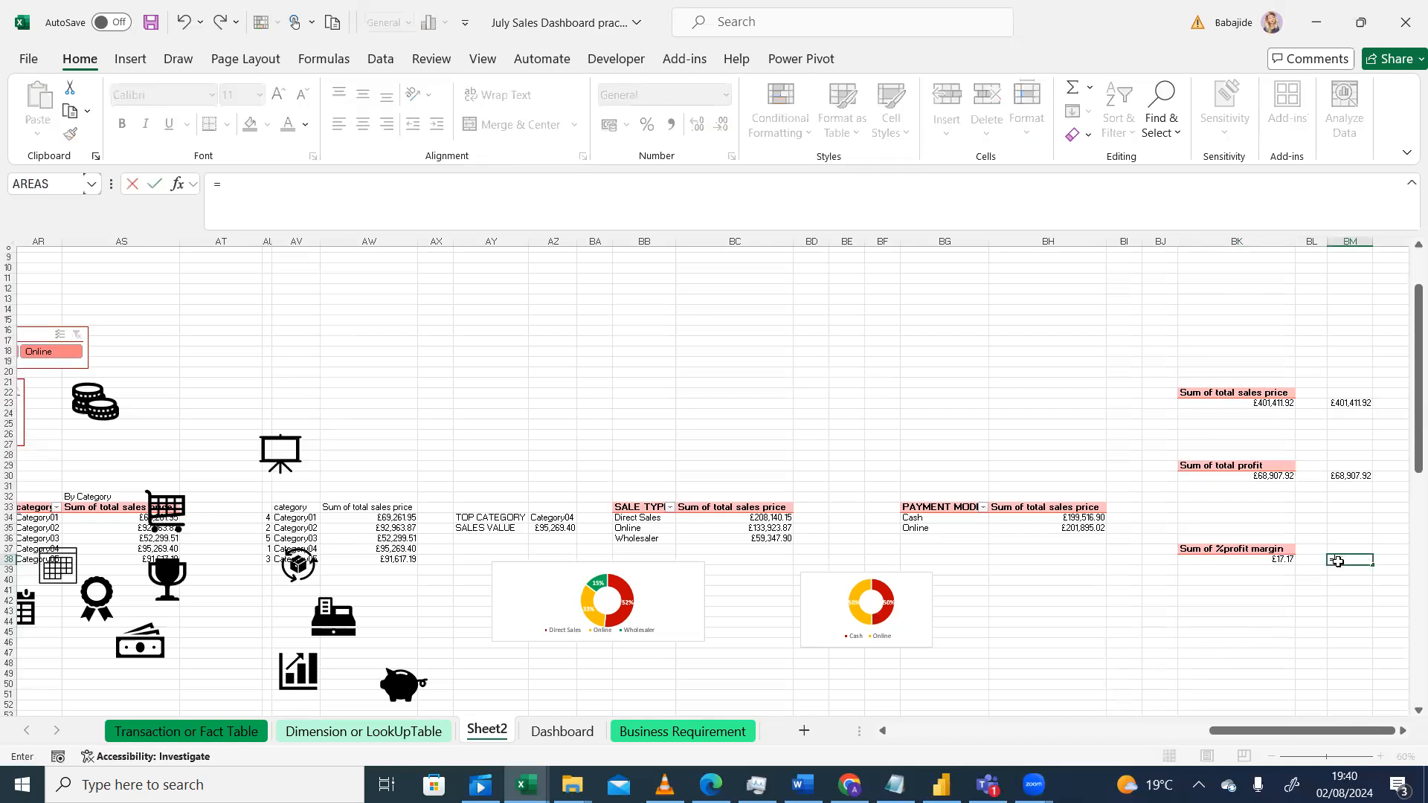
pyautogui.click(1271, 565)
pyautogui.press('Return')
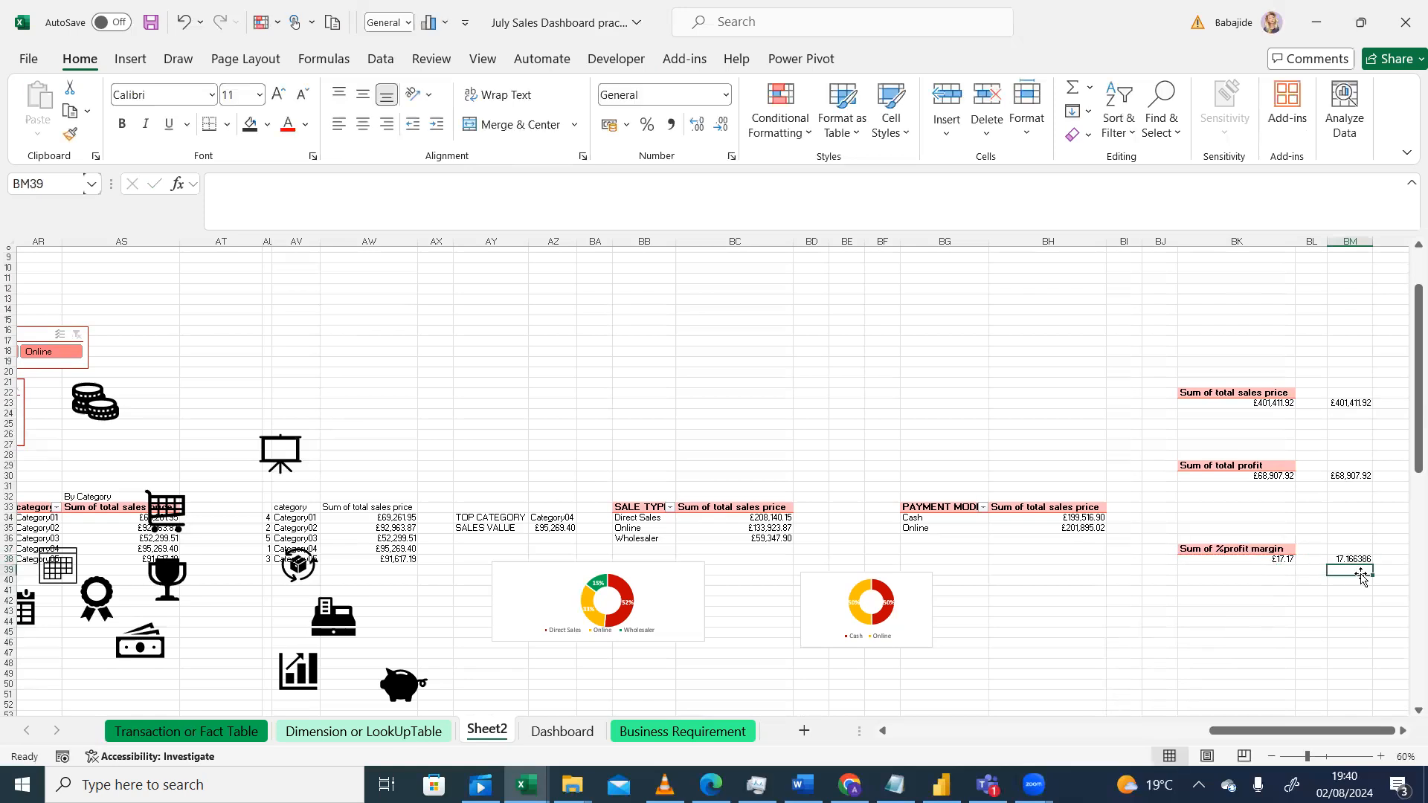
# Step: Edit the GETPIVOTDATA formula so it divides the %profit margin value by 100
pyautogui.click(1358, 561)
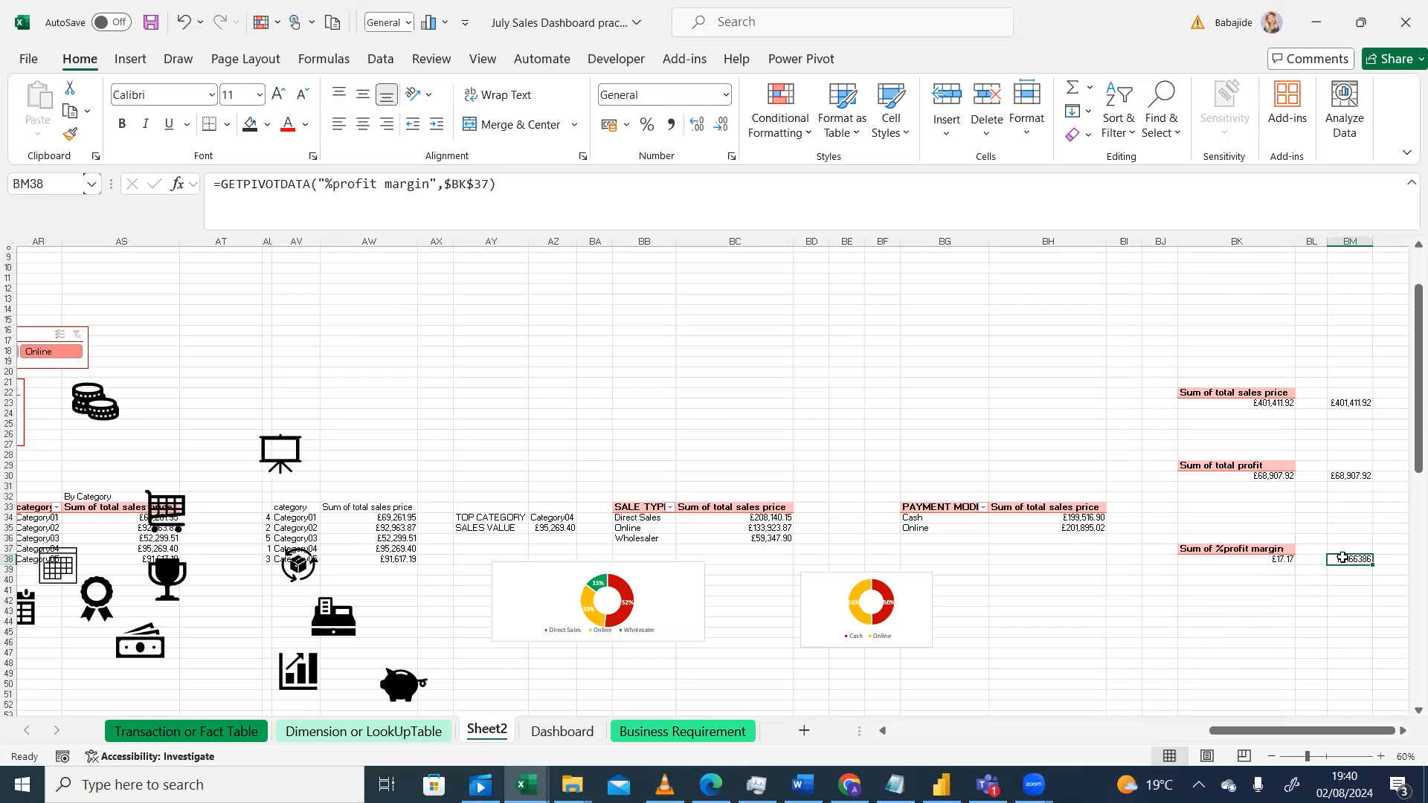
pyautogui.click(516, 195)
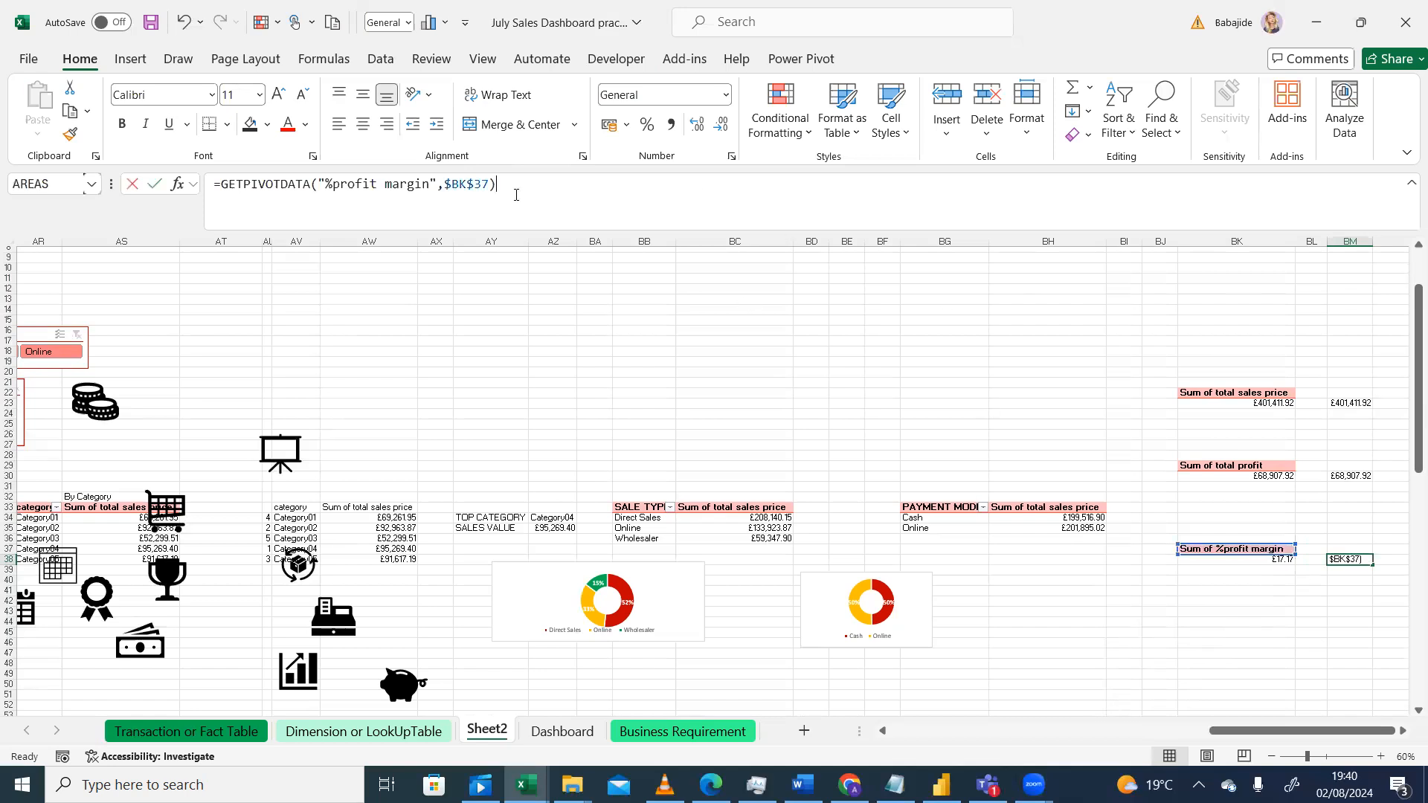
pyautogui.write('/')
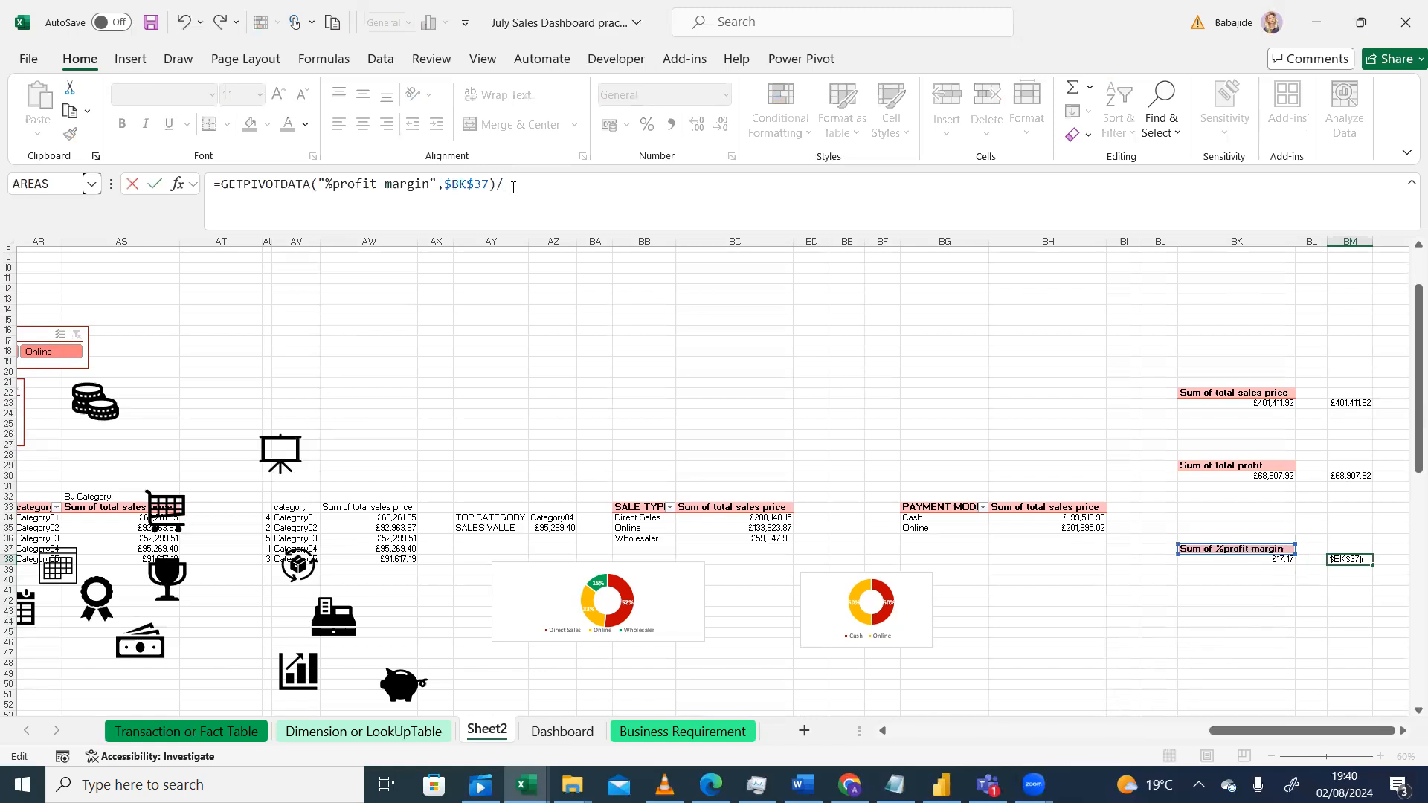
pyautogui.write('100')
pyautogui.press('Return')
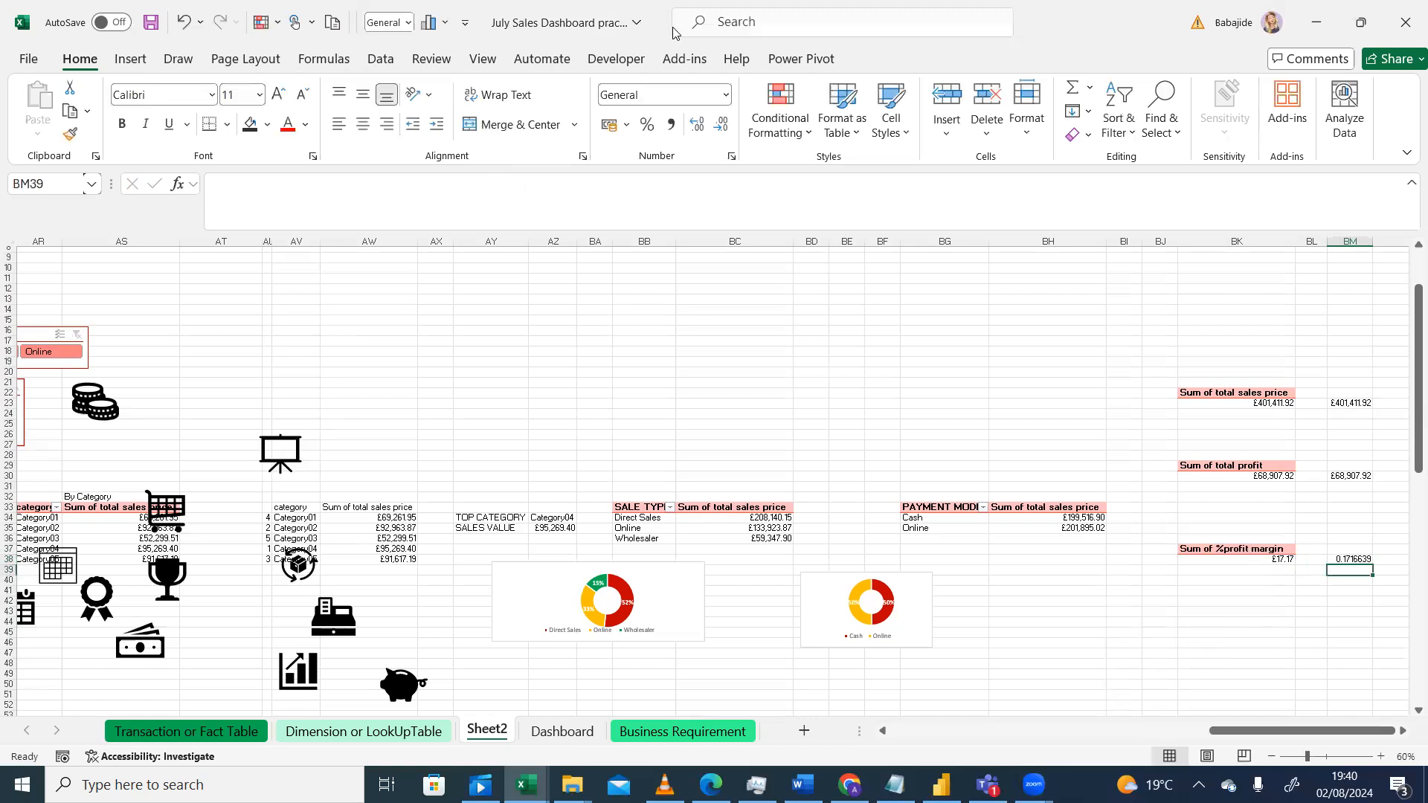
# Step: Format the profit margin result cell as a percentage and adjust its decimal places
pyautogui.click(648, 124)
pyautogui.click(1342, 559)
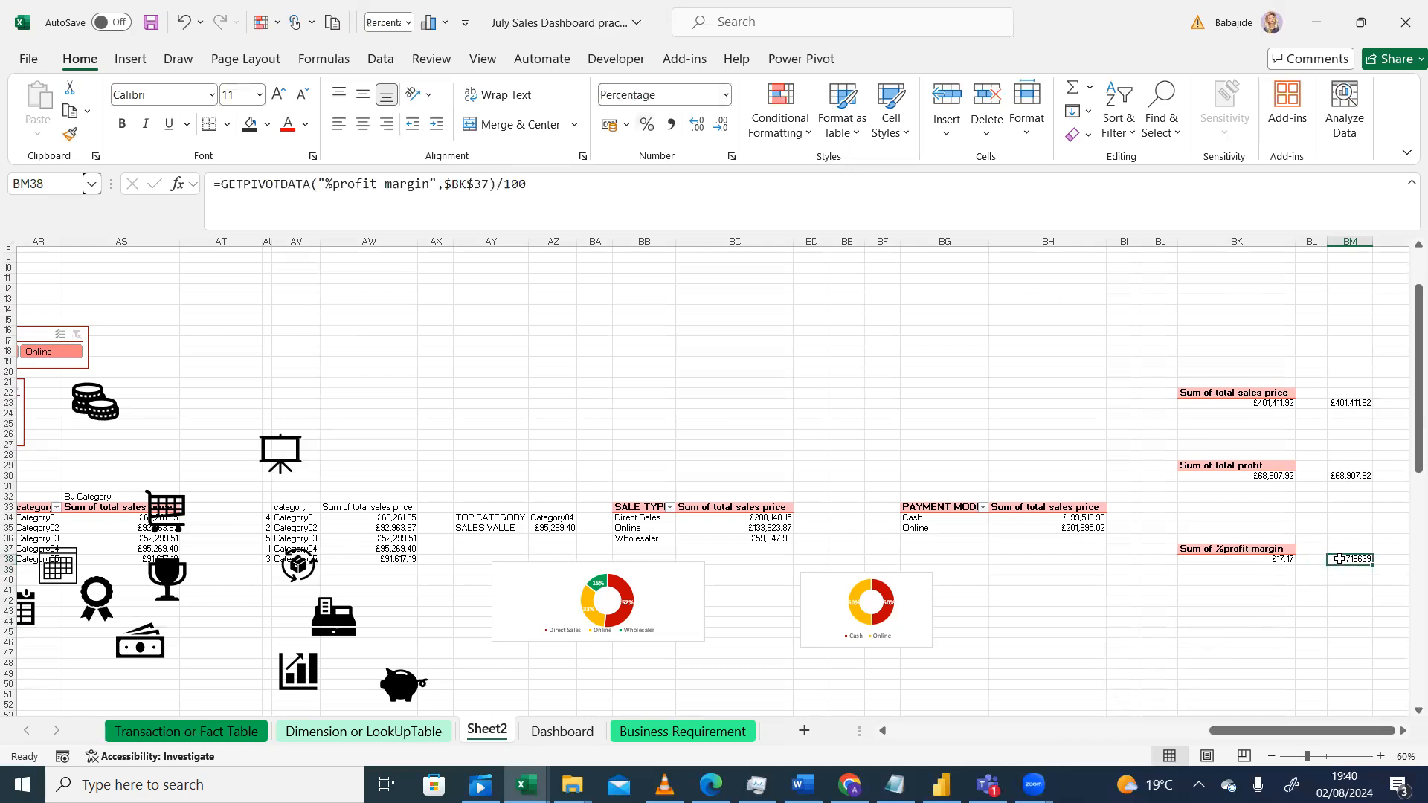
pyautogui.click(648, 127)
pyautogui.click(697, 127)
pyautogui.click(910, 425)
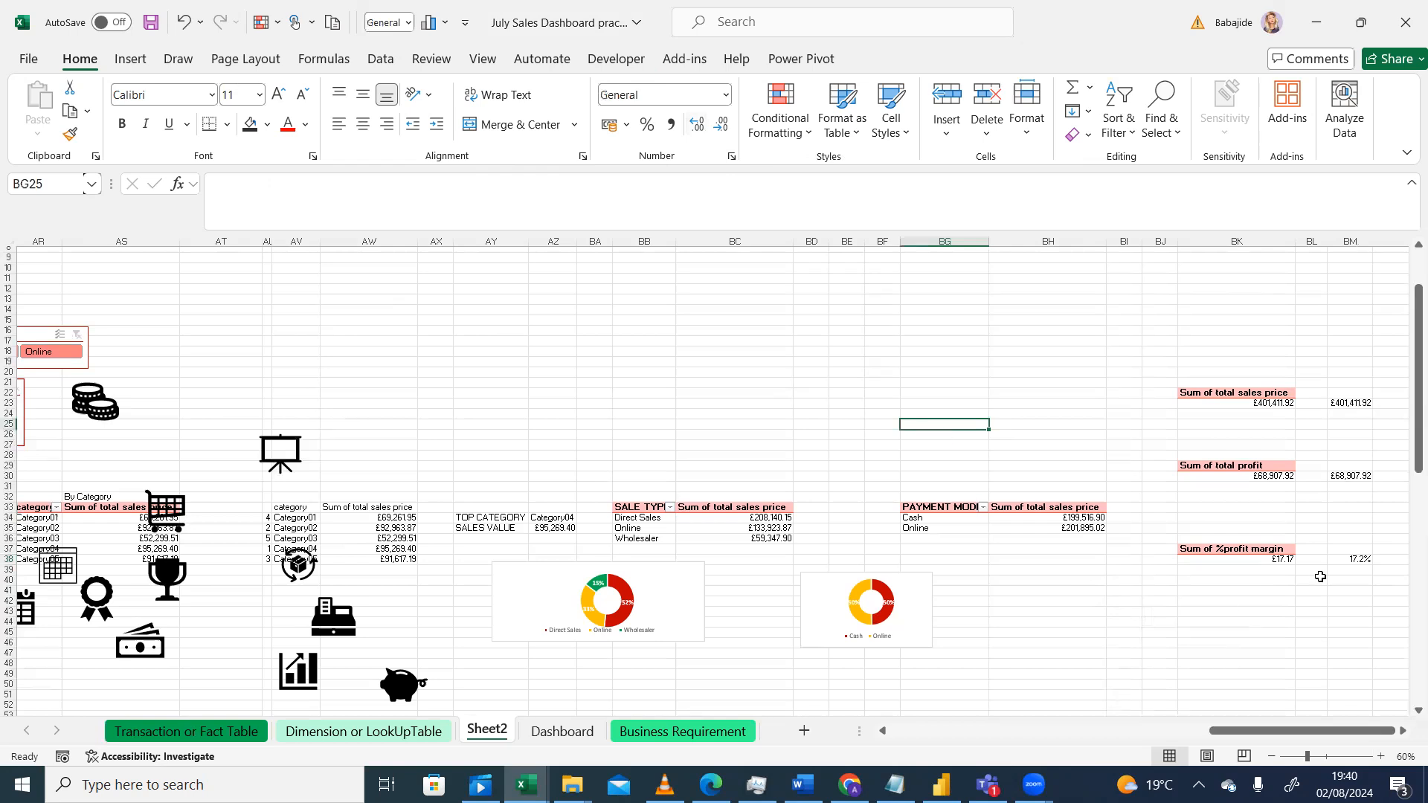
pyautogui.click(1342, 560)
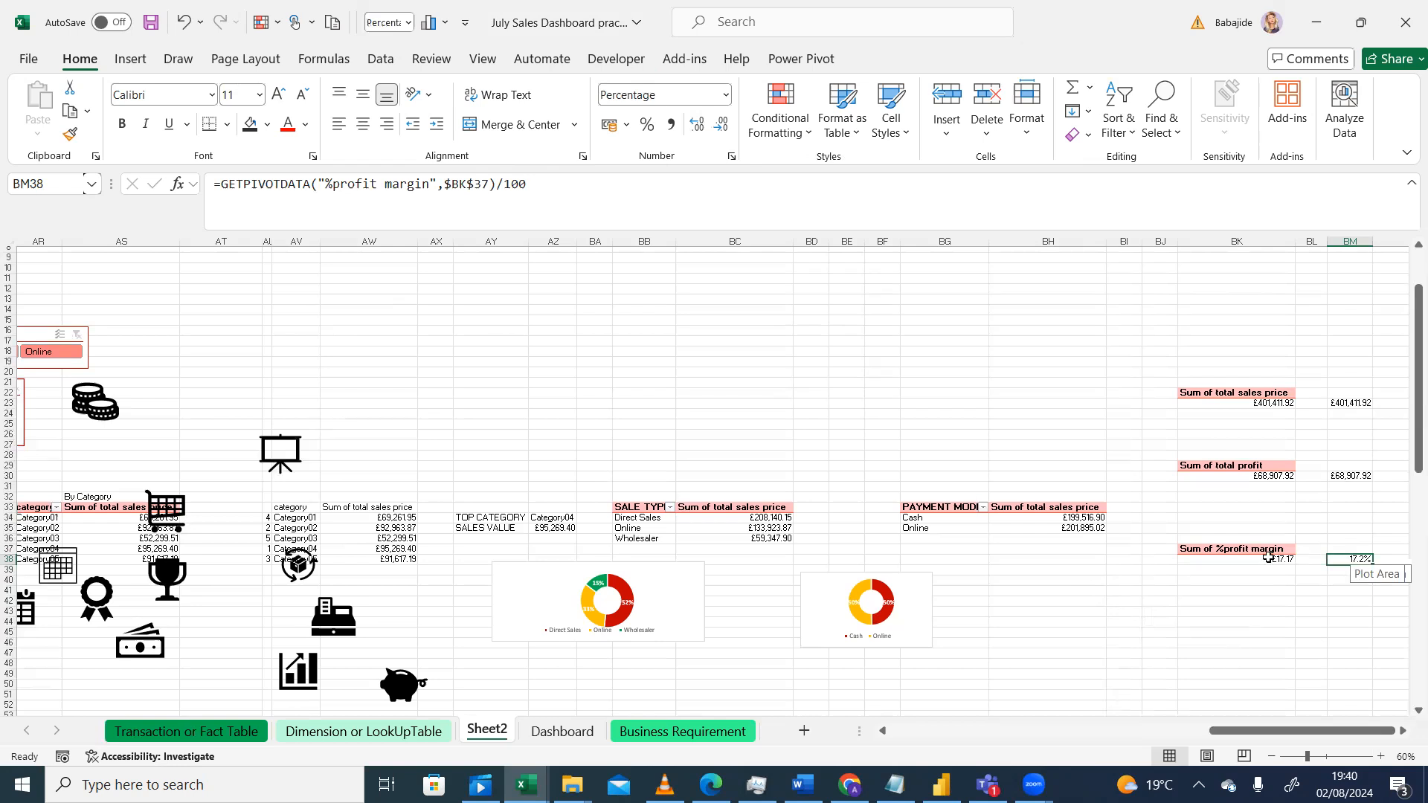
pyautogui.moveTo(1268, 558)
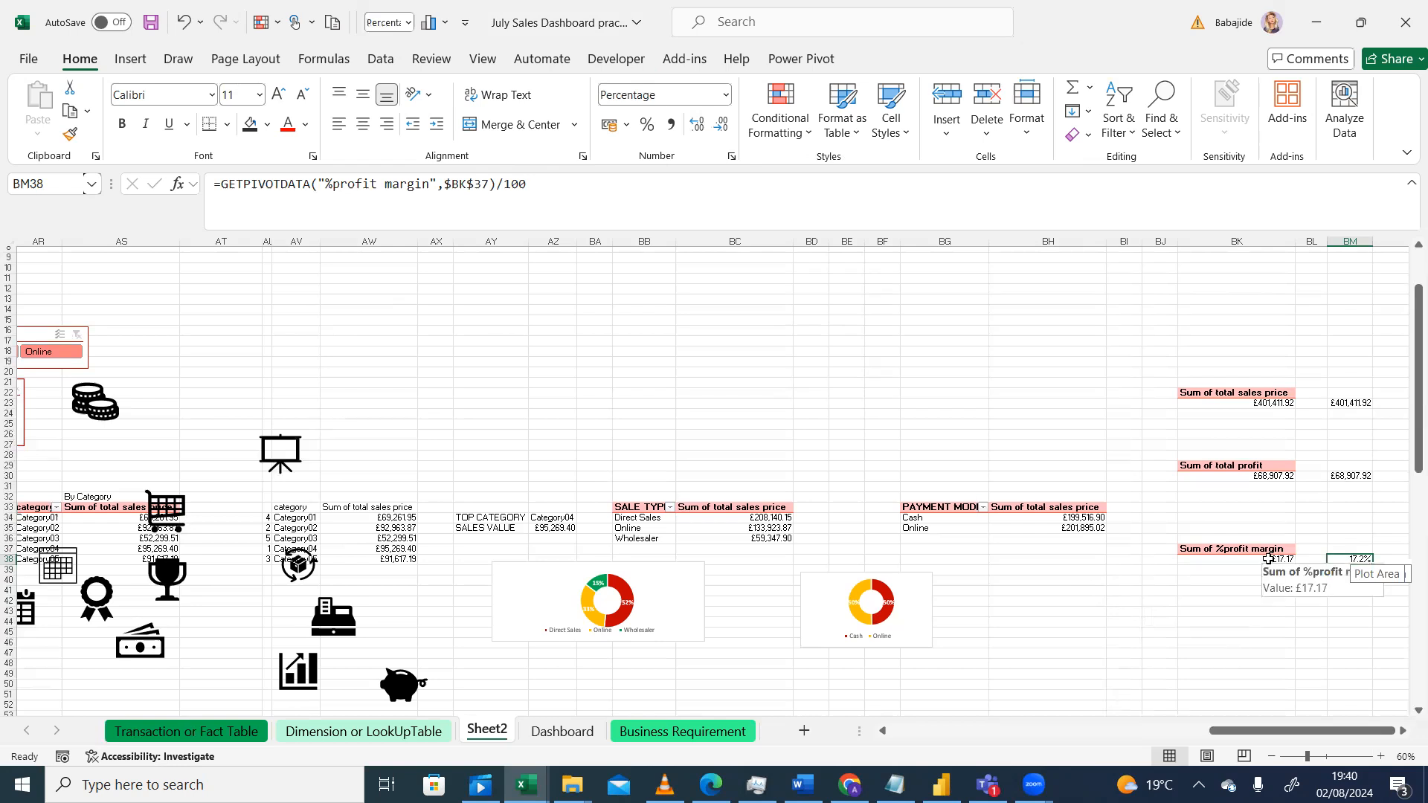
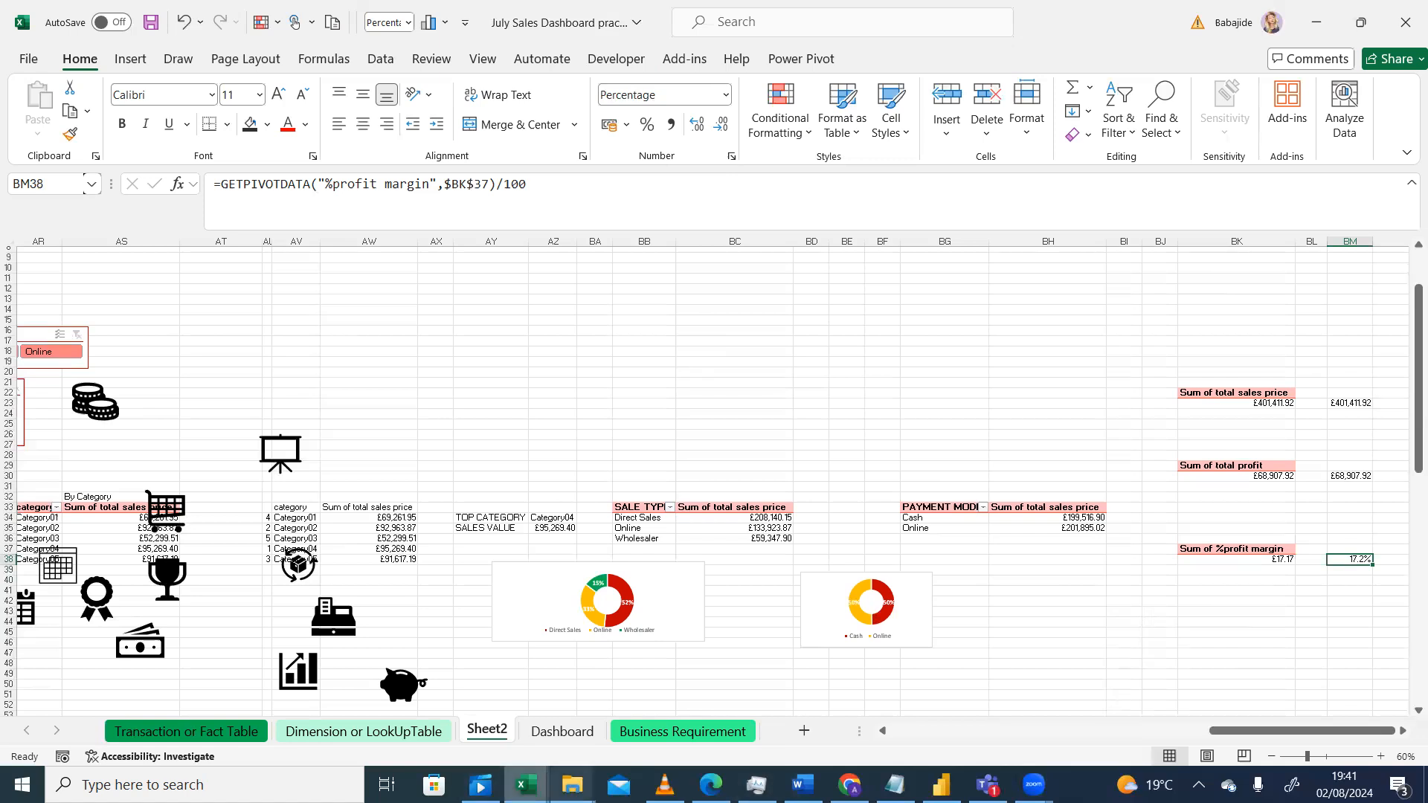
# Step: Link the Profit % card's text box to the profit margin result cell BM38 on Sheet2
pyautogui.click(550, 738)
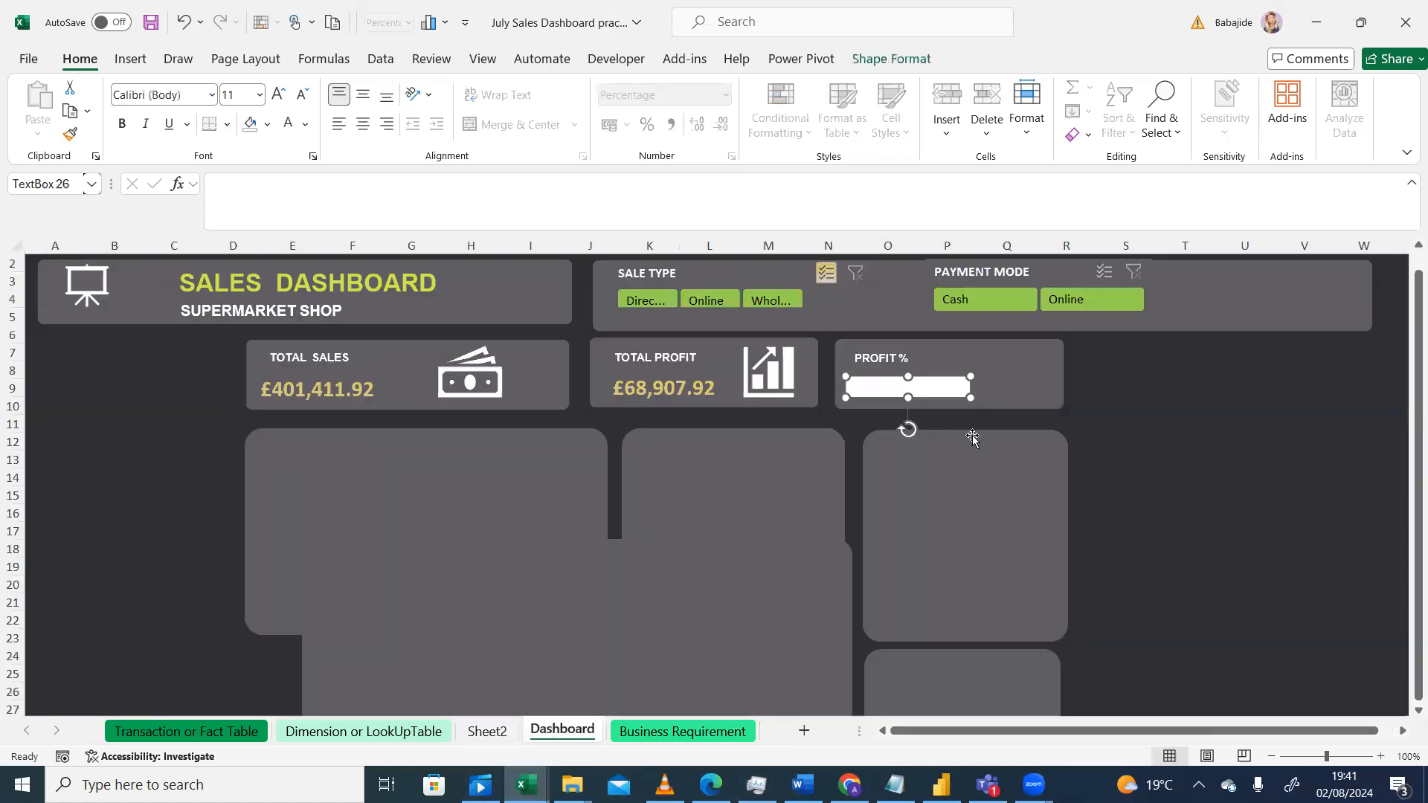
pyautogui.click(877, 386)
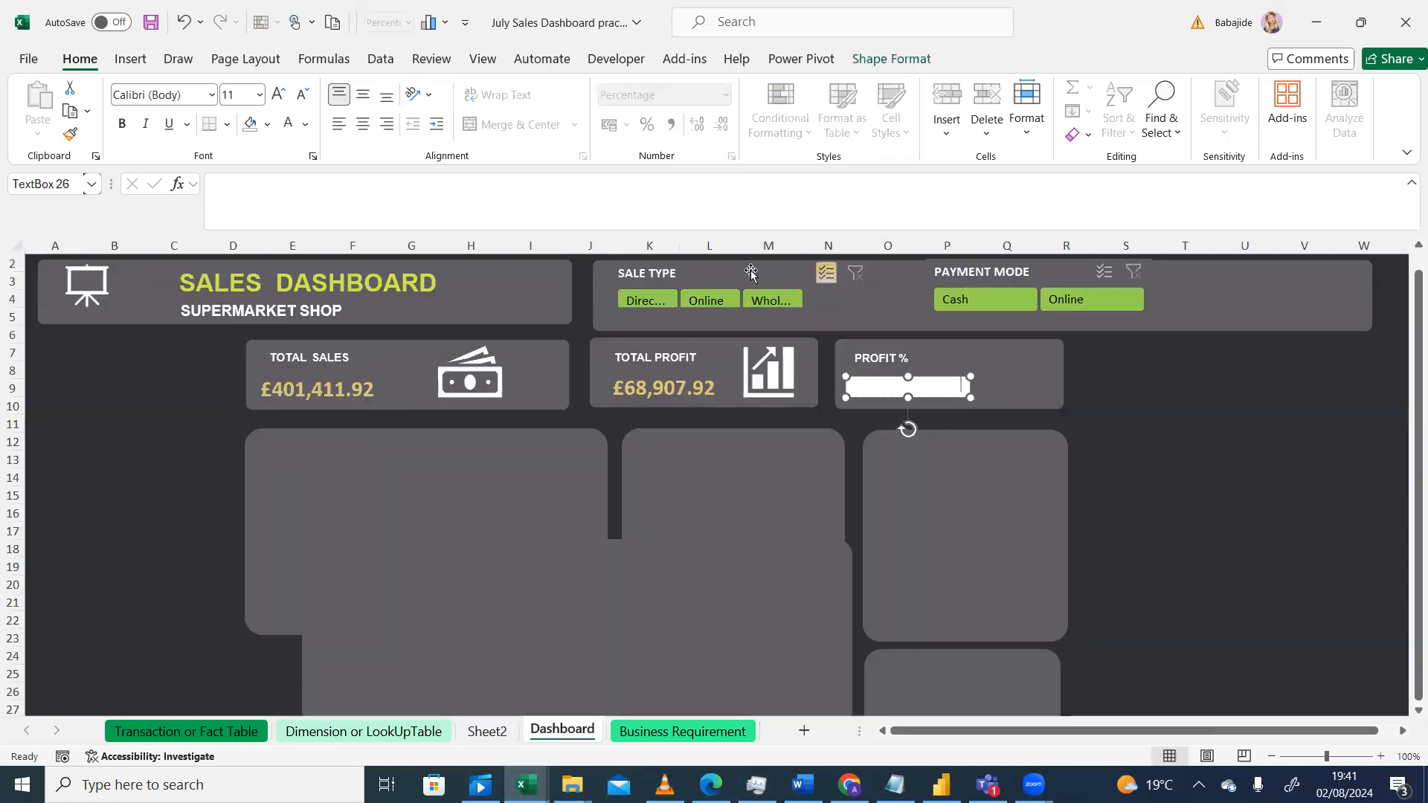
pyautogui.click(289, 177)
pyautogui.write('=')
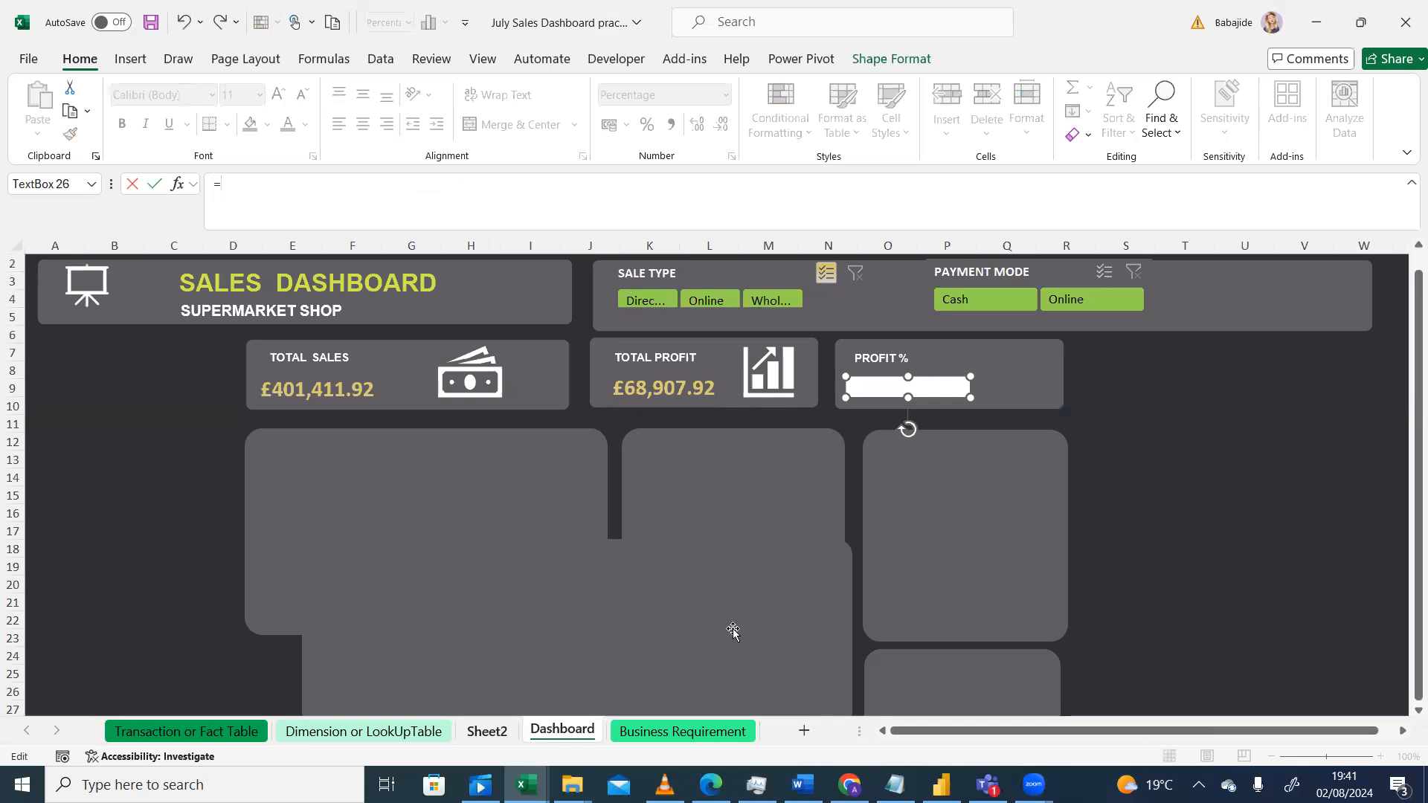
pyautogui.click(493, 734)
pyautogui.click(1358, 561)
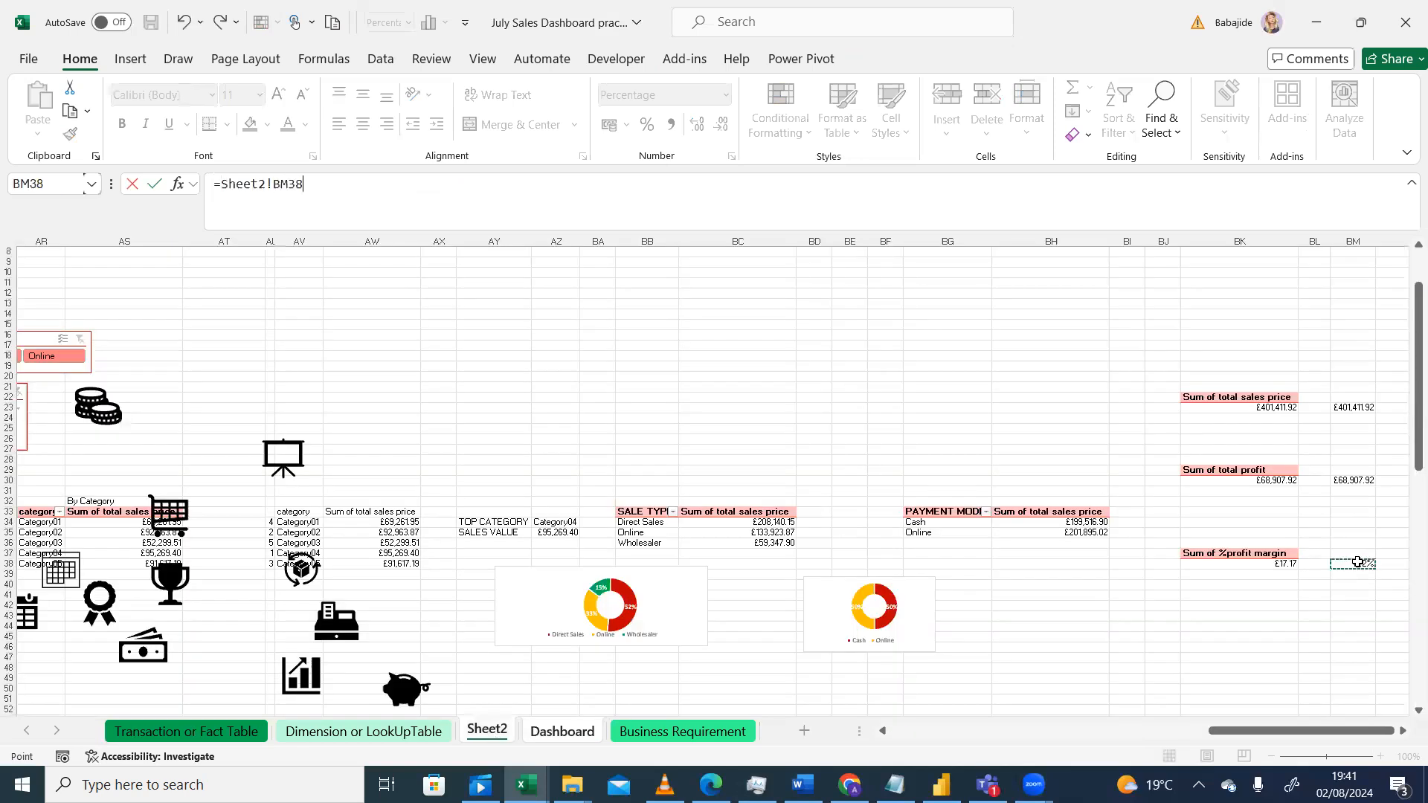
pyautogui.press('Return')
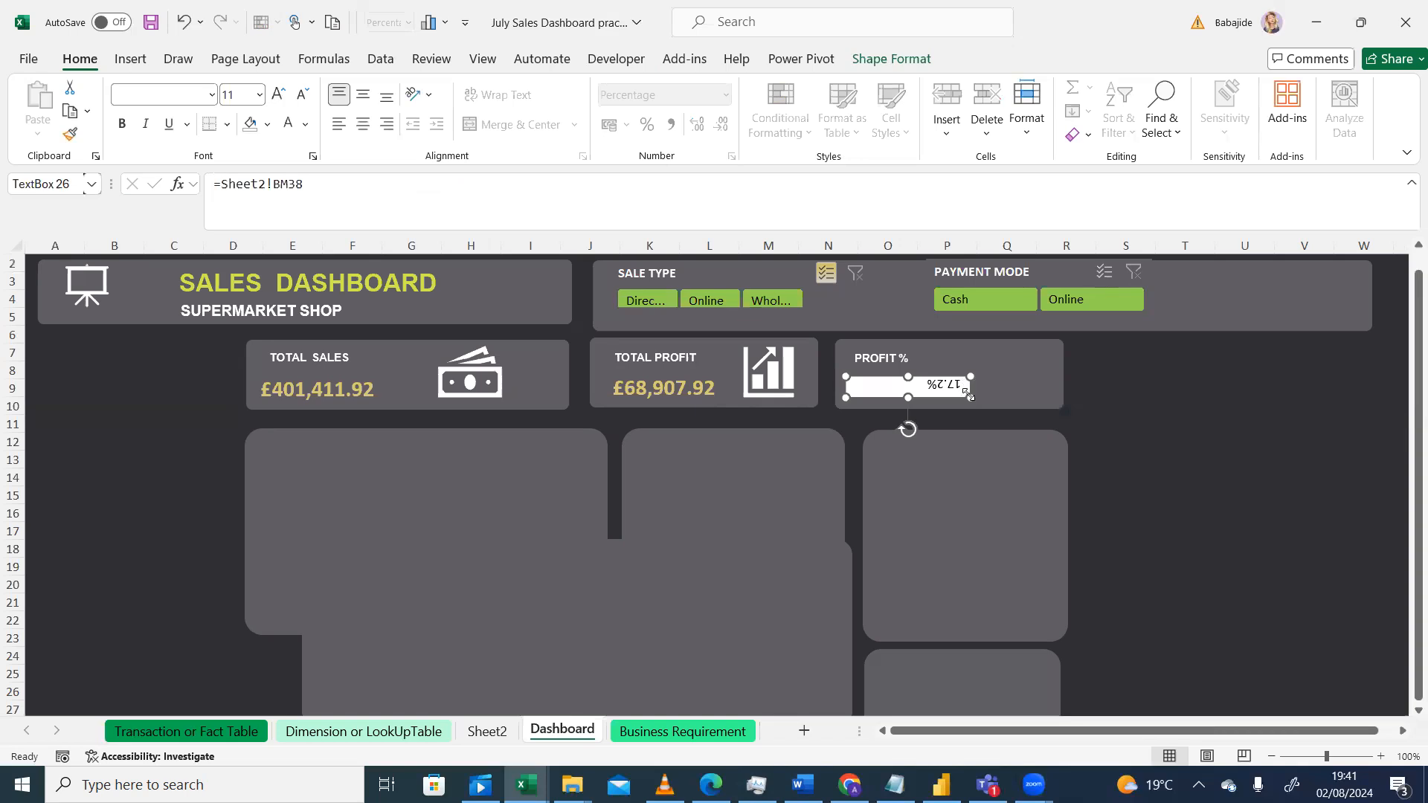
# Step: Move the Profit % value box under its label and copy the Total Profit value's formatting onto it
pyautogui.moveTo(957, 399); pyautogui.dragTo(904, 343)
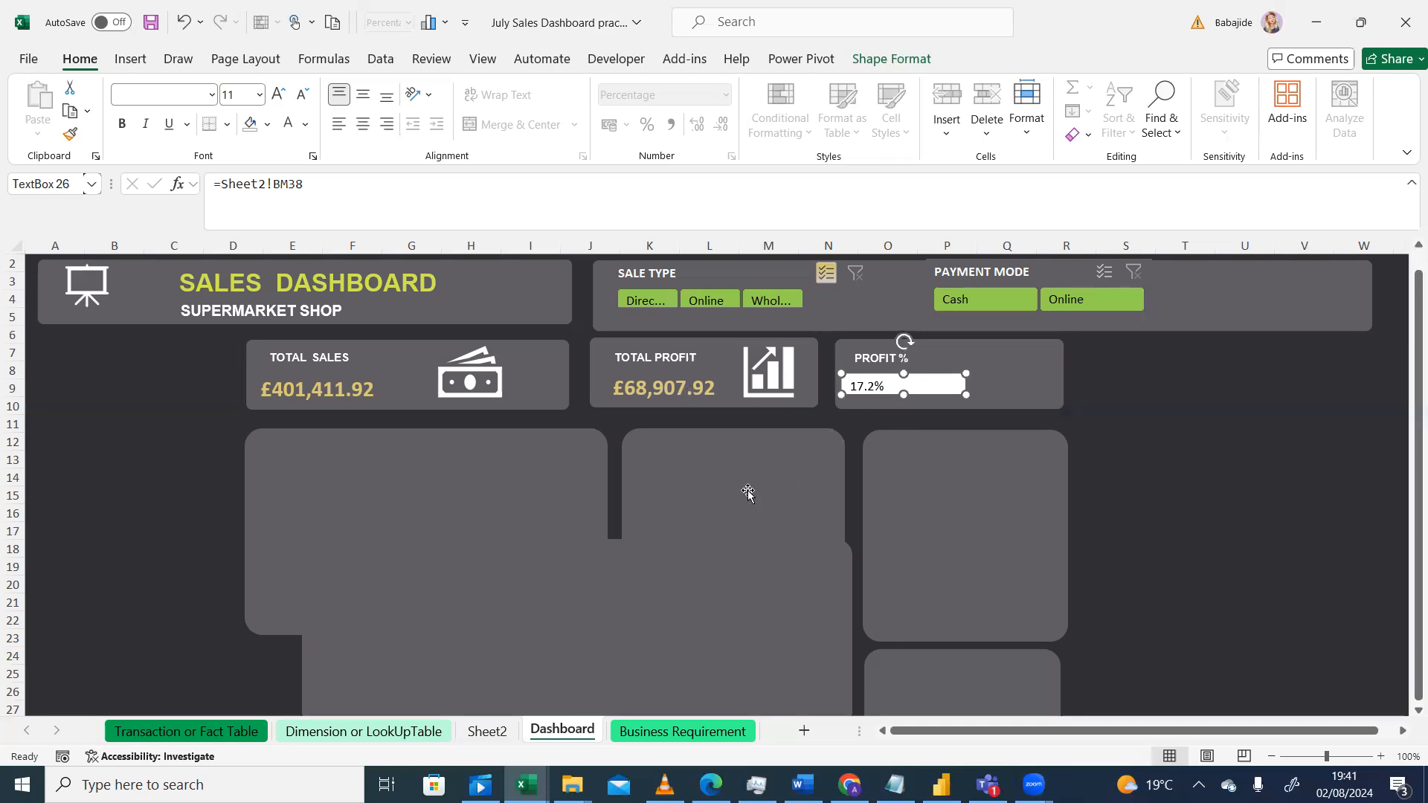
pyautogui.click(685, 400)
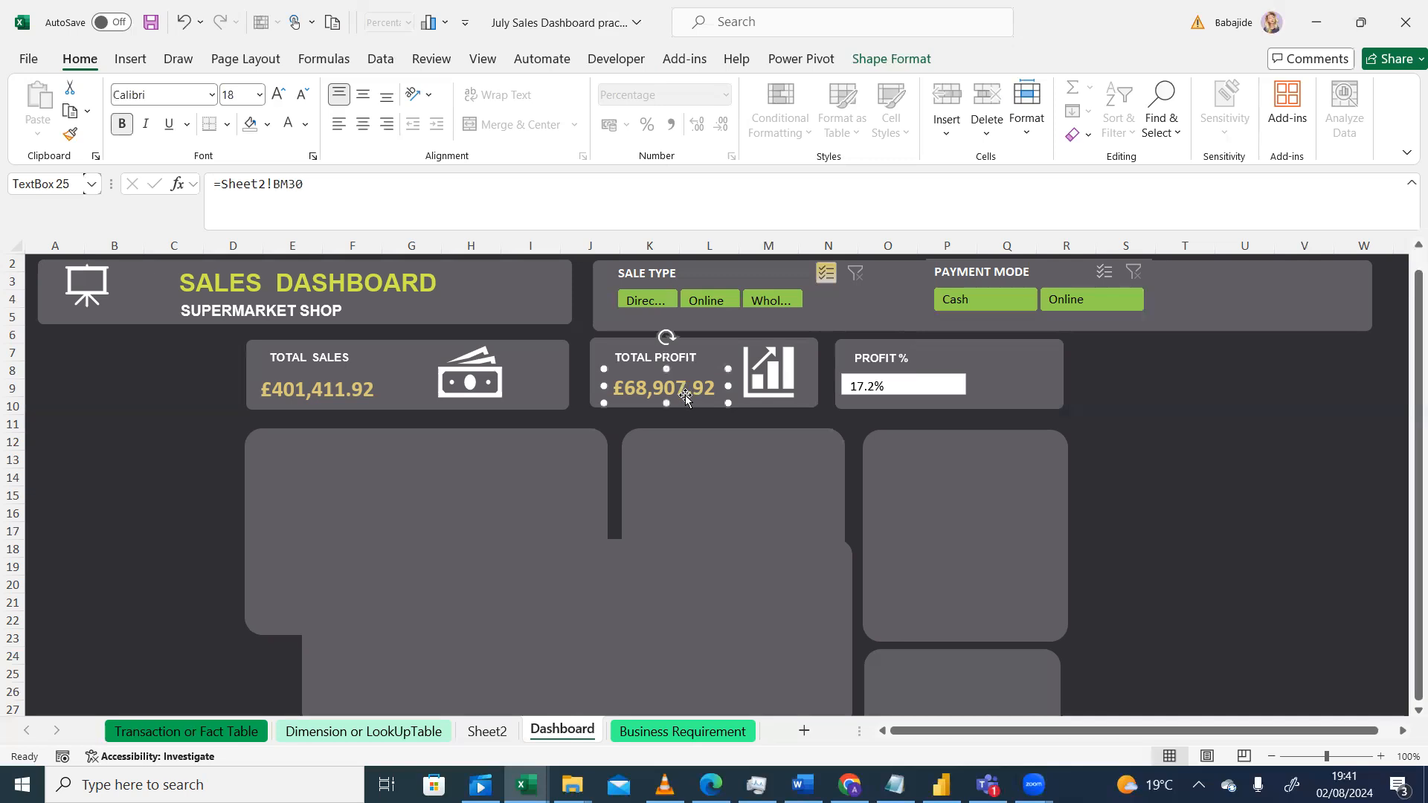
pyautogui.click(70, 134)
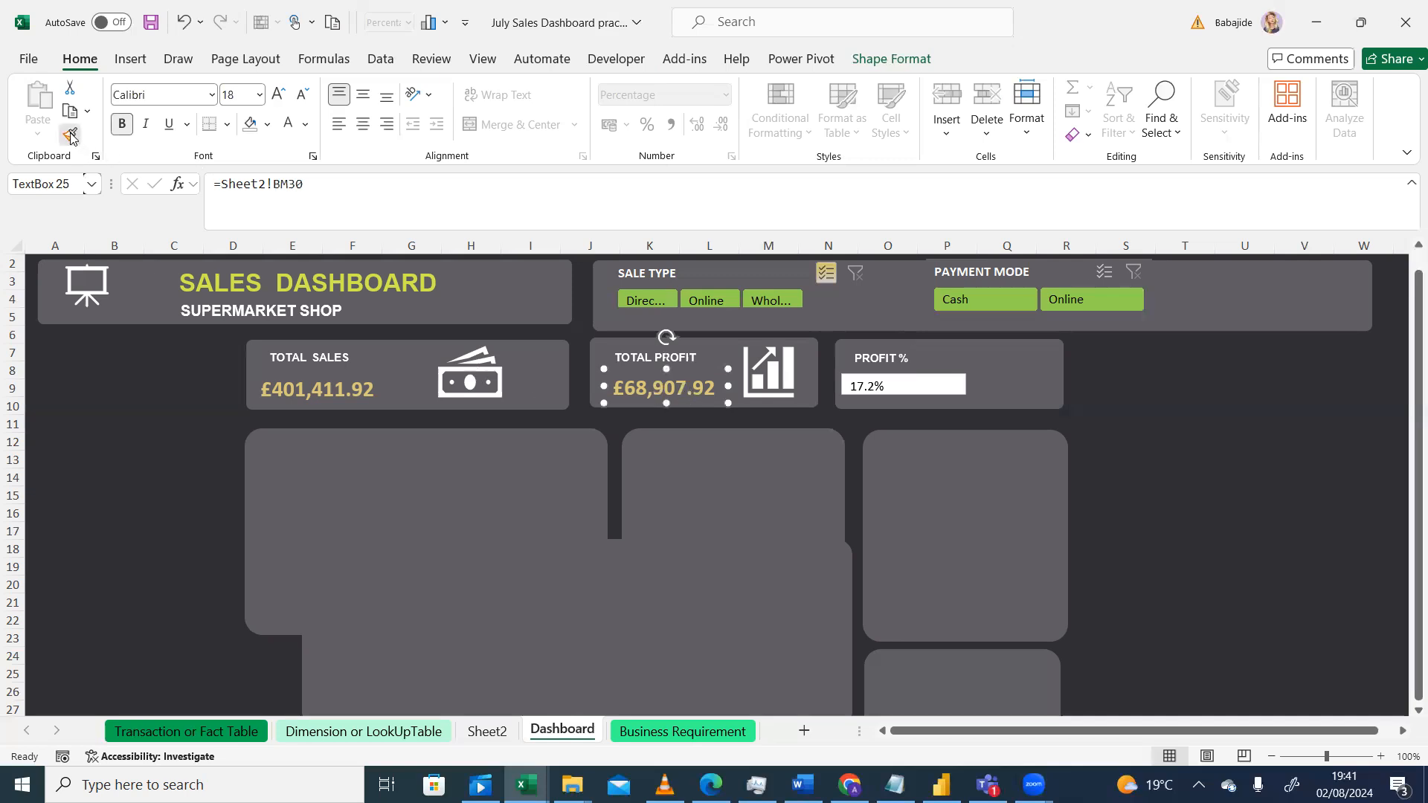
pyautogui.click(887, 386)
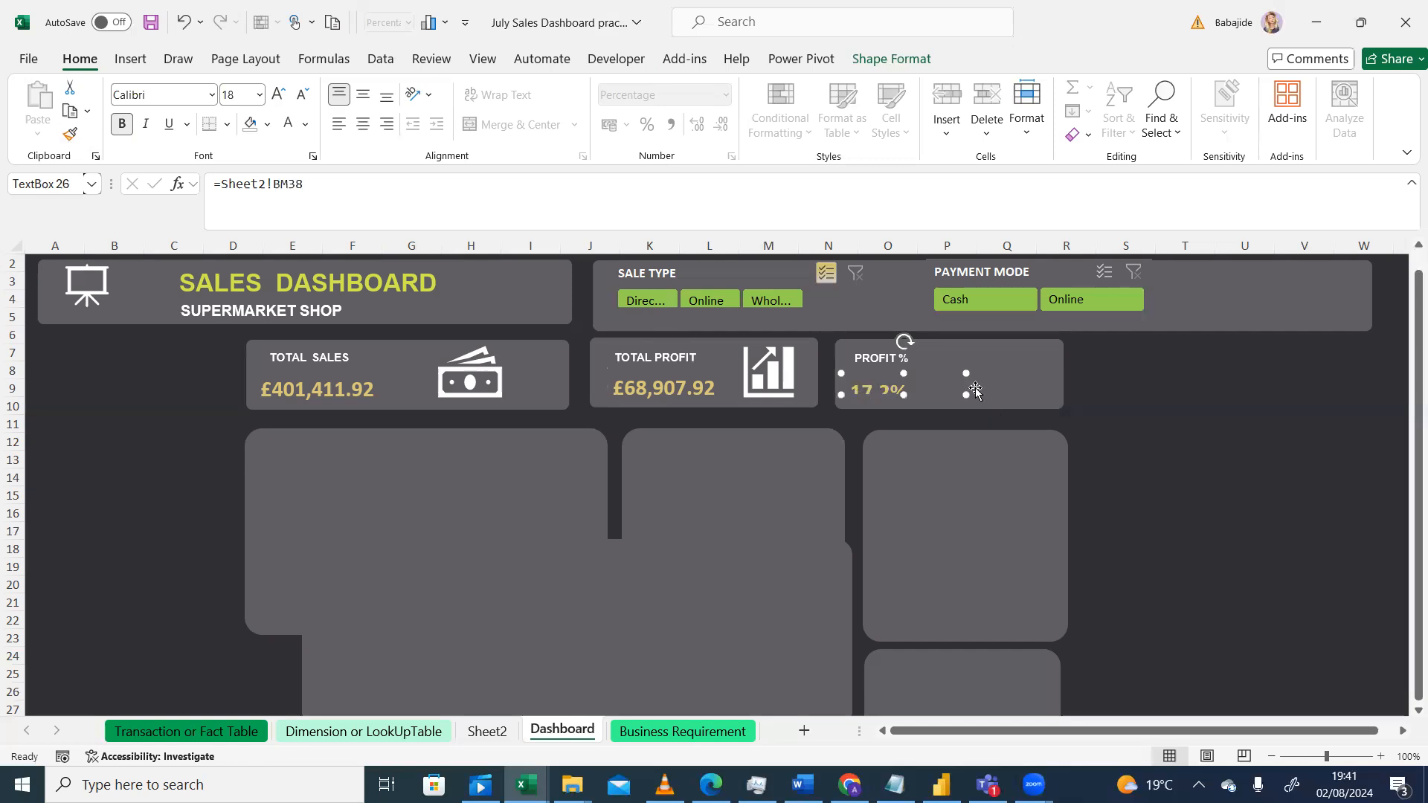
# Step: Adjust the Profit % value box's size and position inside the card, undoing an accidental move of the card
pyautogui.moveTo(967, 399); pyautogui.dragTo(973, 405)
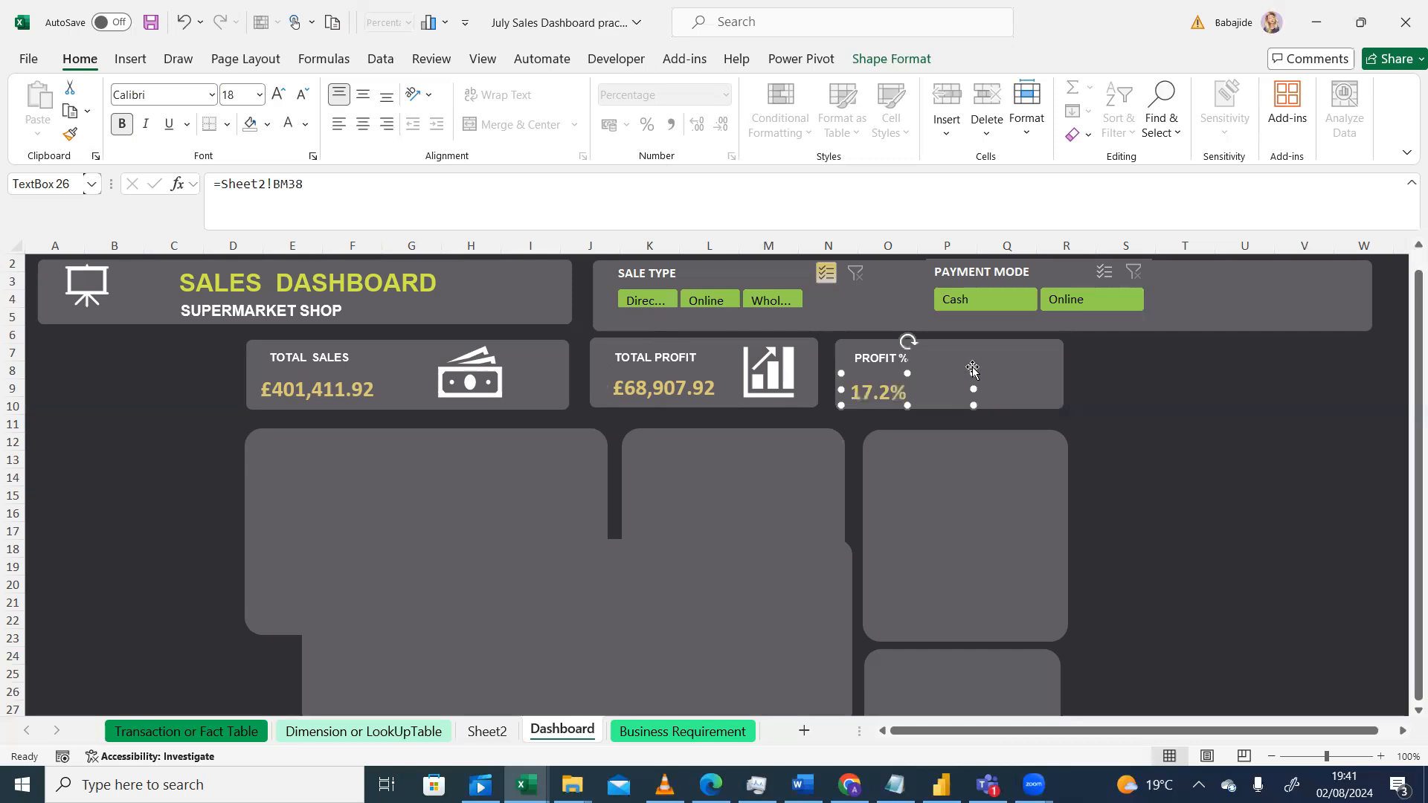
pyautogui.click(972, 370)
pyautogui.moveTo(972, 370); pyautogui.dragTo(974, 378)
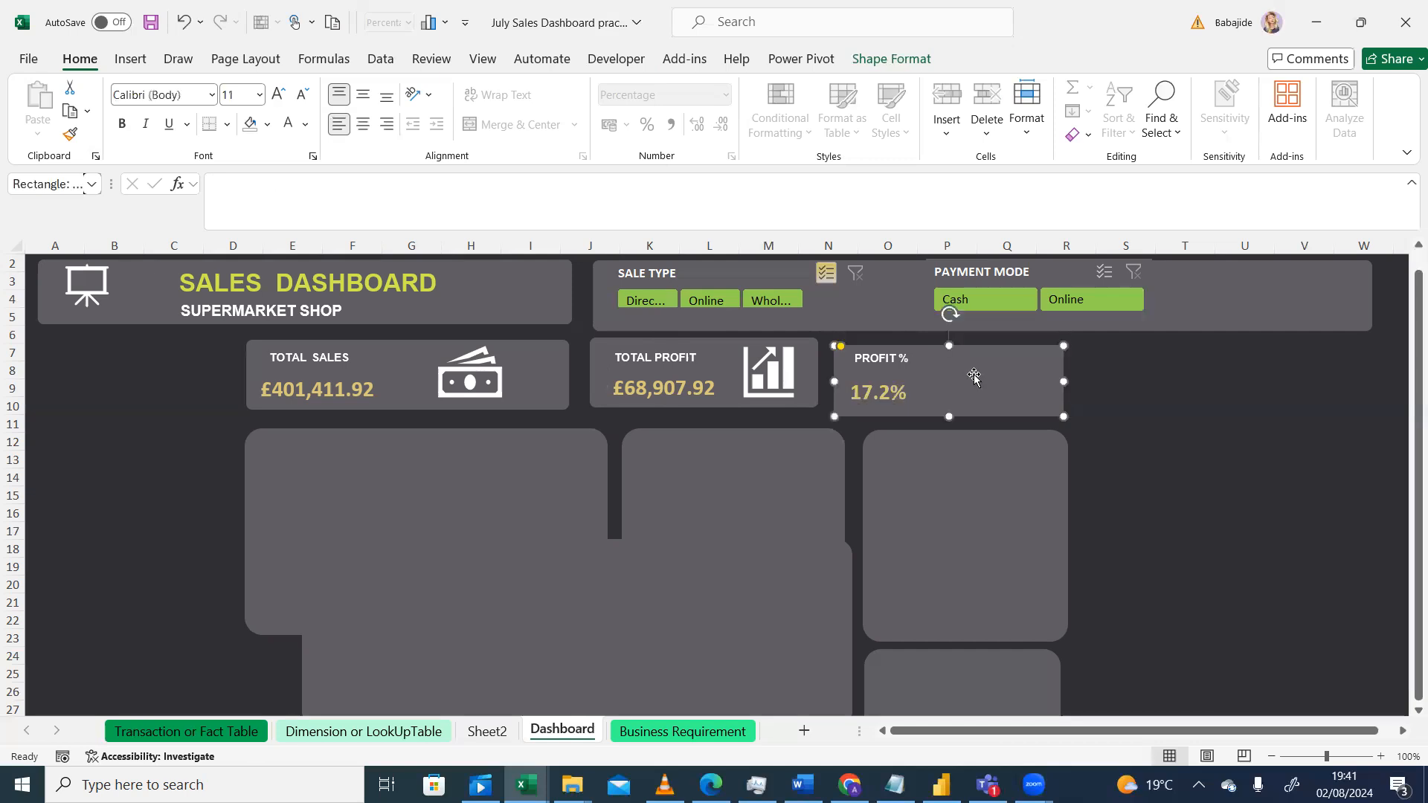
pyautogui.click(183, 21)
pyautogui.click(890, 399)
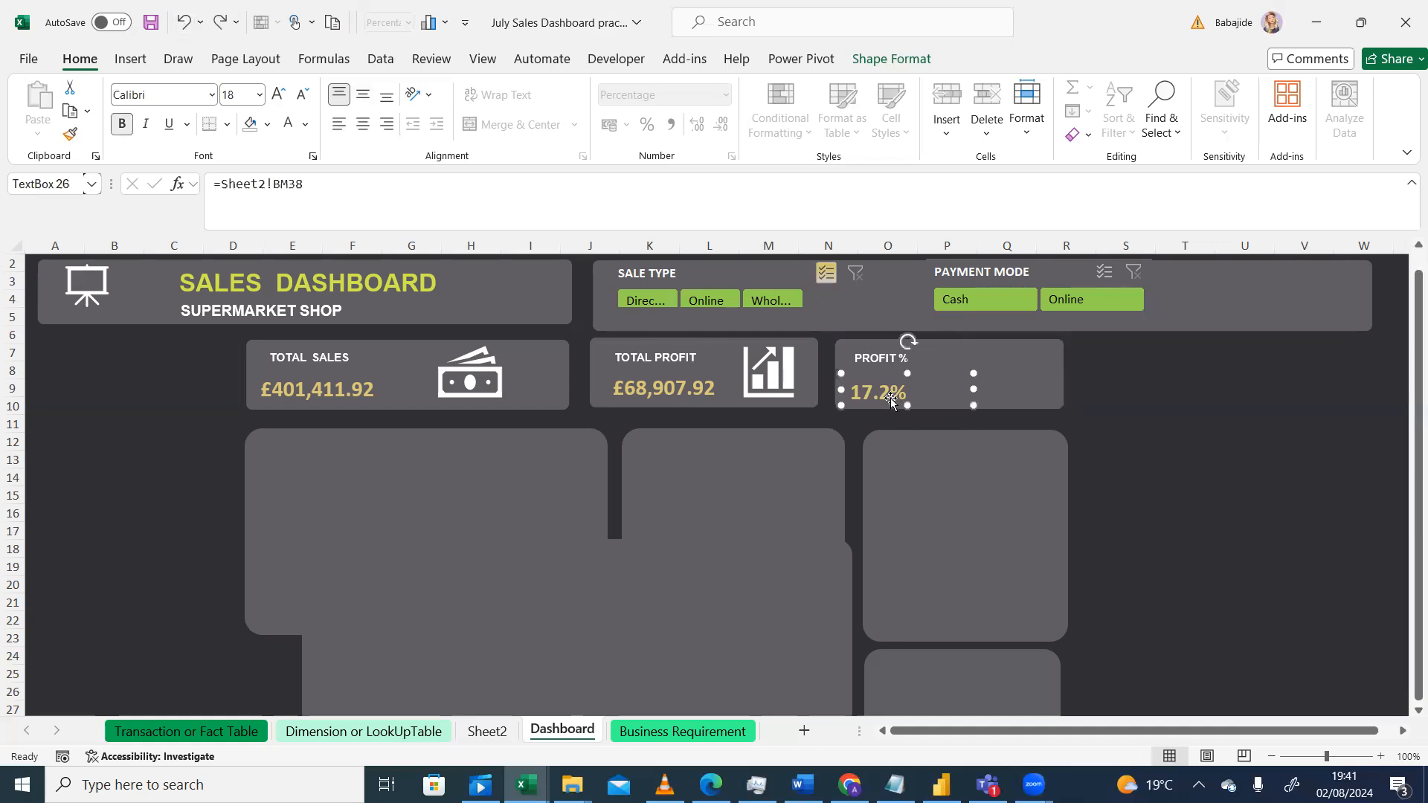
pyautogui.moveTo(962, 372); pyautogui.dragTo(963, 368)
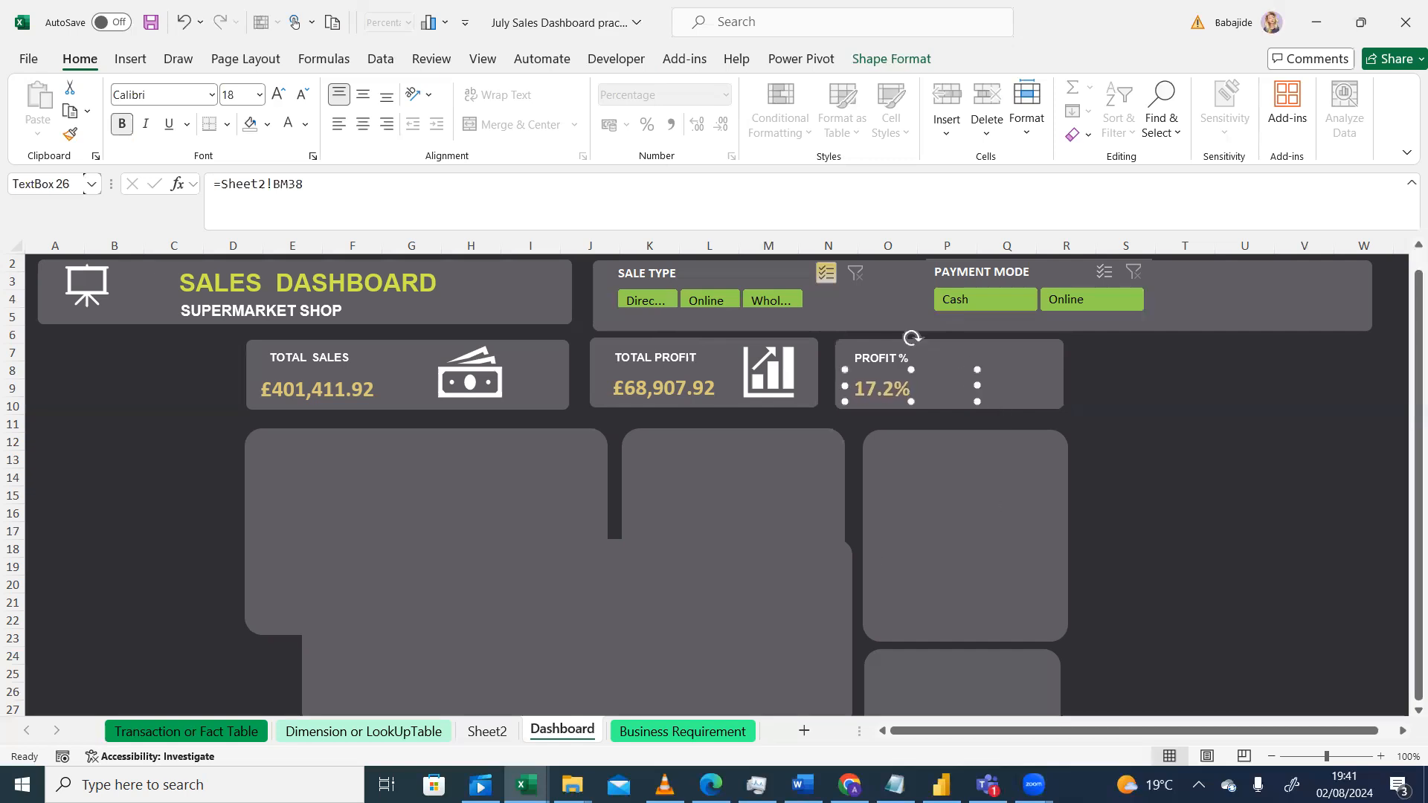
# Step: Compare with the reference design, then copy the piggy bank icon from Sheet2 and paste it onto the Dashboard
pyautogui.hotkey('alt', 'Tab')
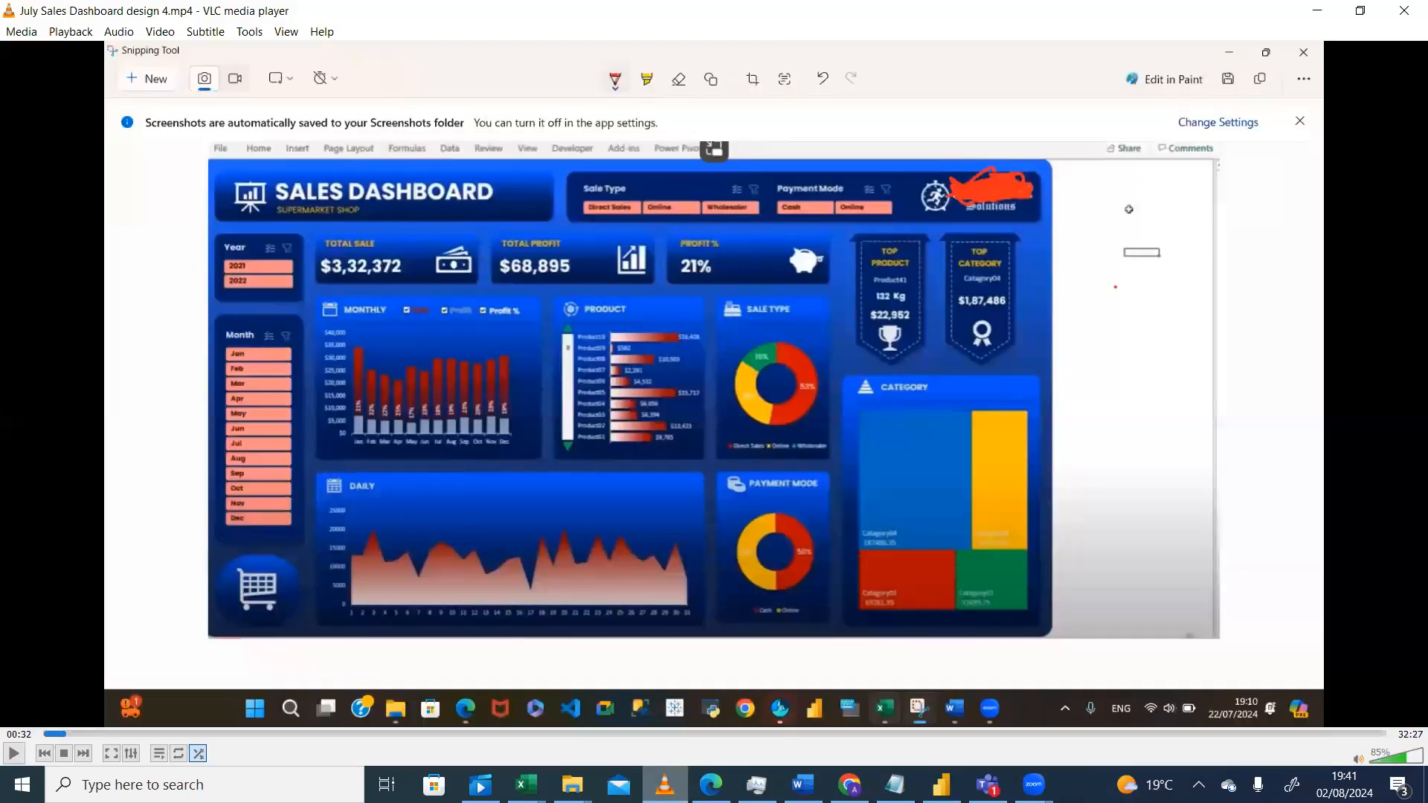
pyautogui.hotkey('alt', 'Tab')
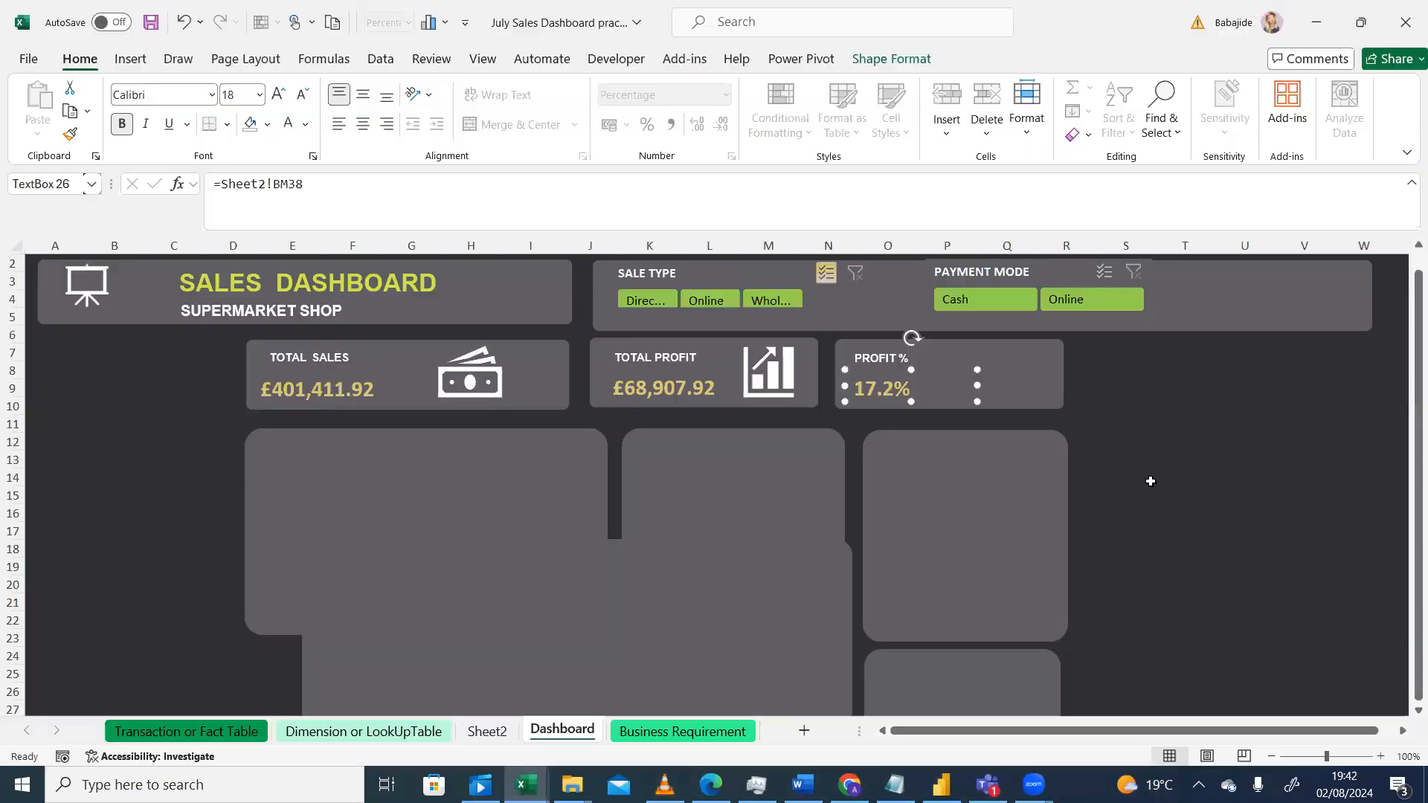
pyautogui.click(1149, 481)
pyautogui.click(490, 738)
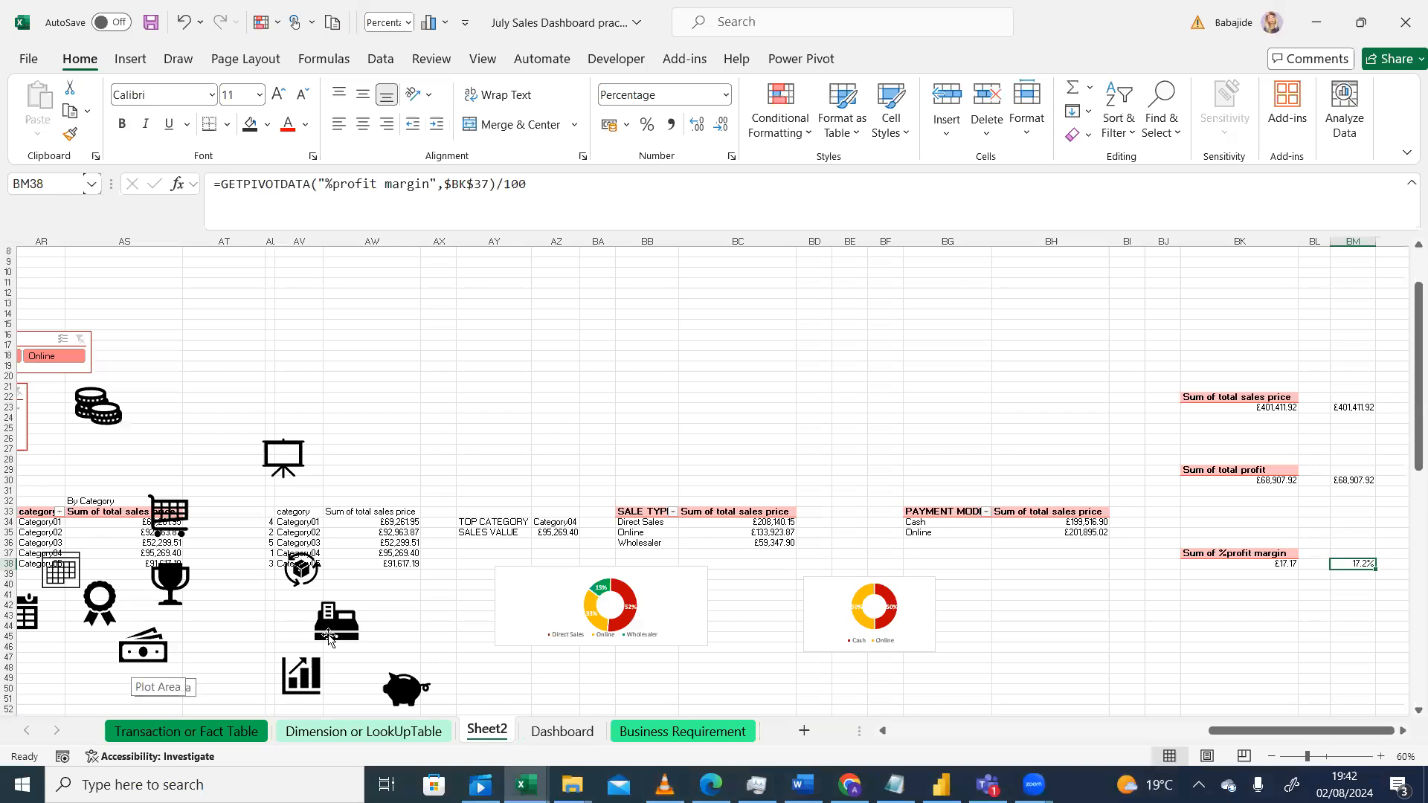
pyautogui.click(408, 693)
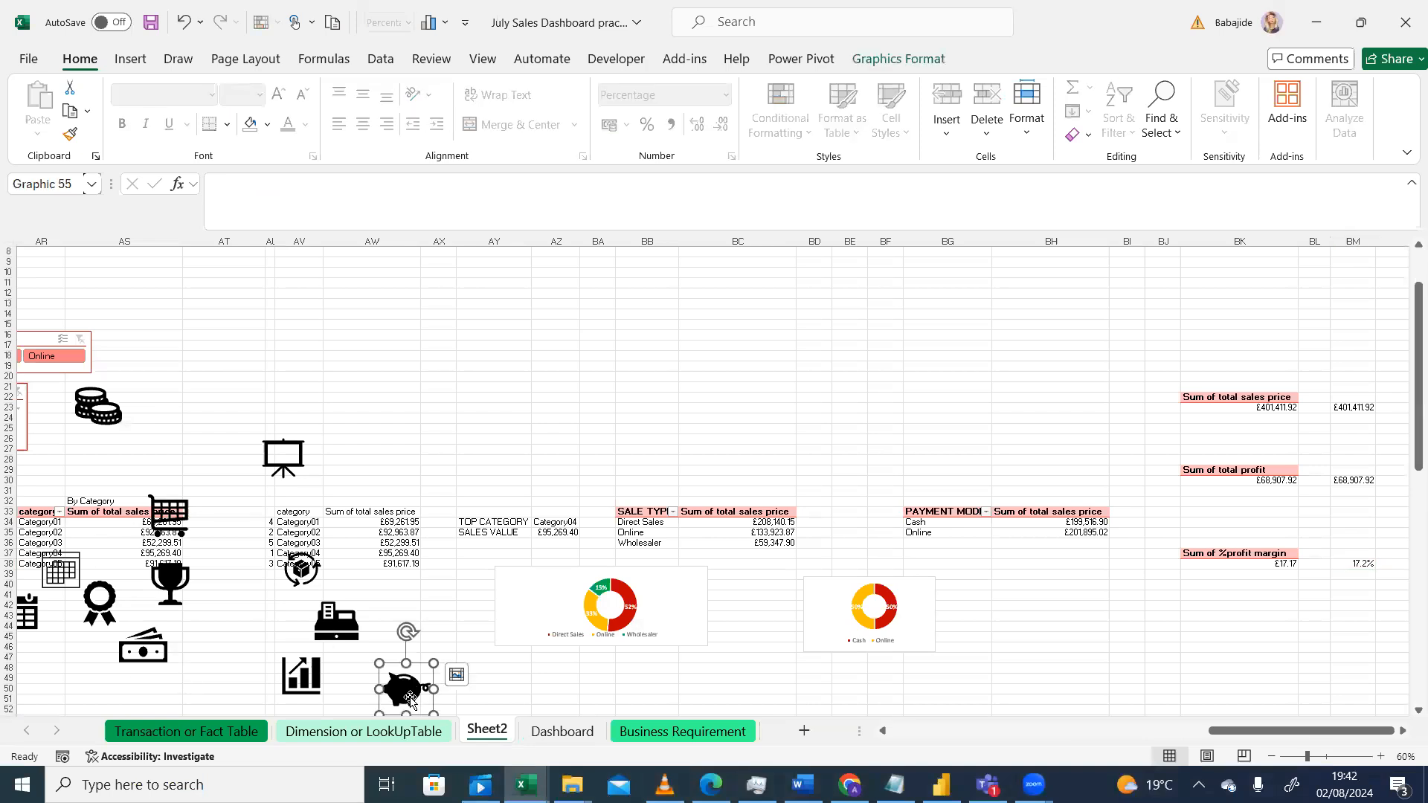
pyautogui.hotkey('ctrl', 'c')
pyautogui.click(562, 730)
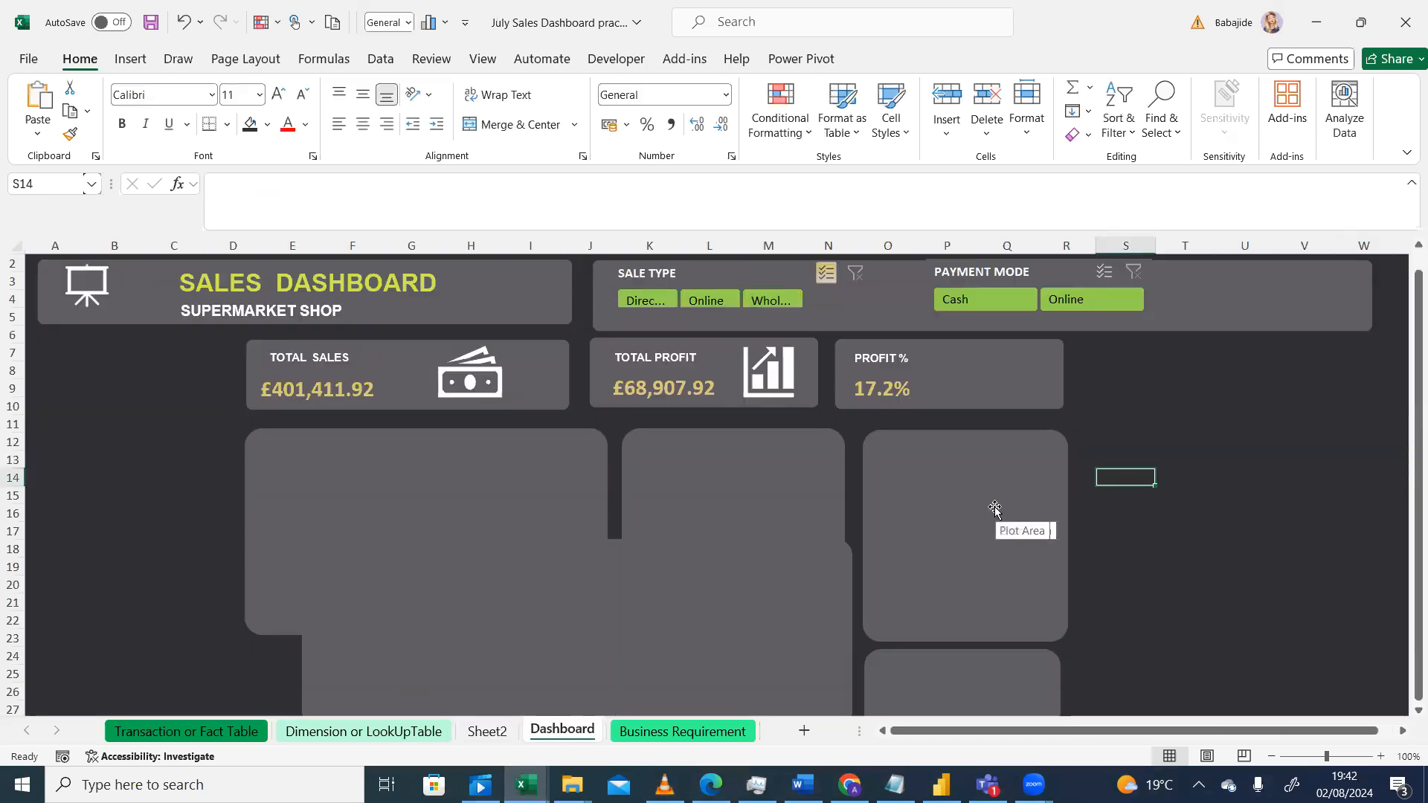
pyautogui.hotkey('ctrl', 'v')
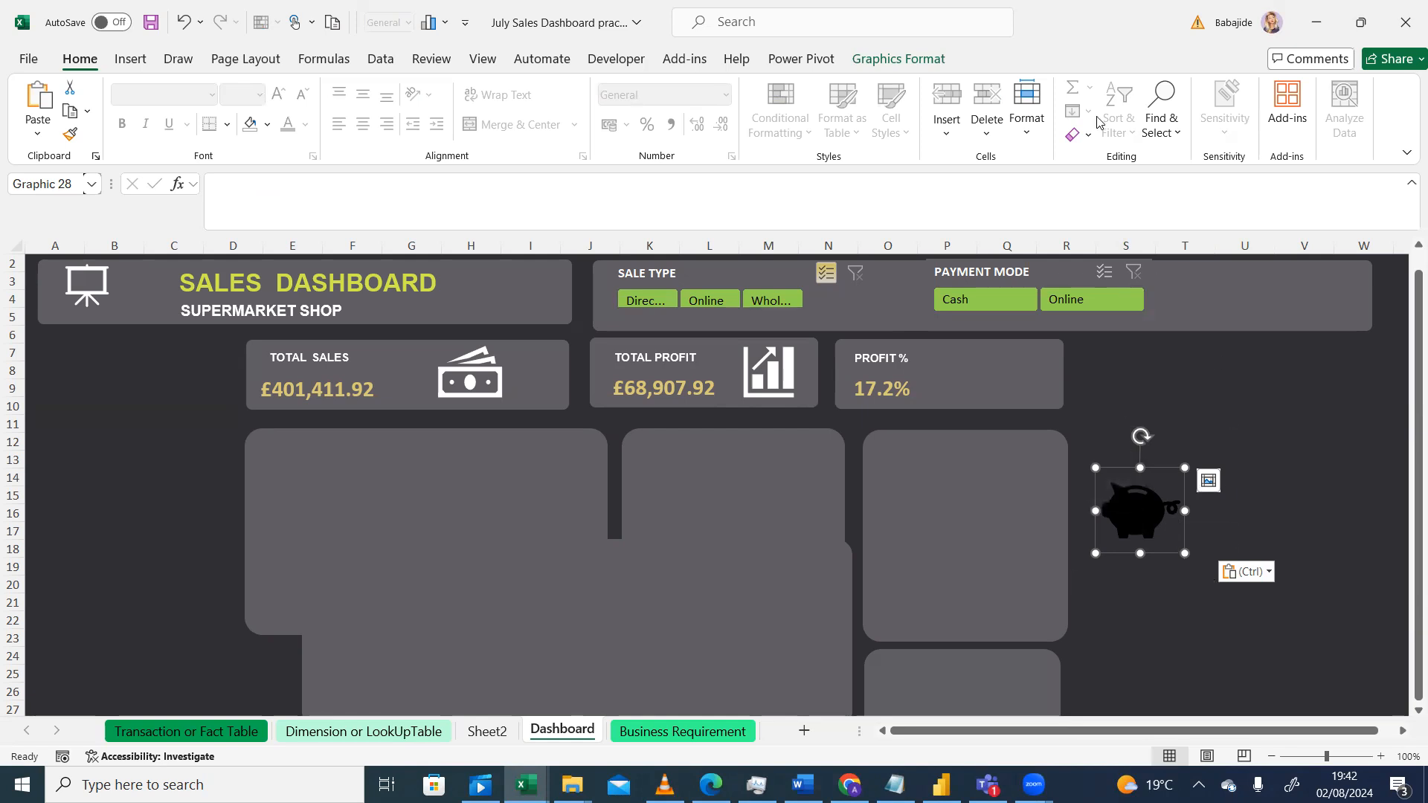
# Step: Set the piggy bank icon's height and width to 2 cm
pyautogui.click(881, 60)
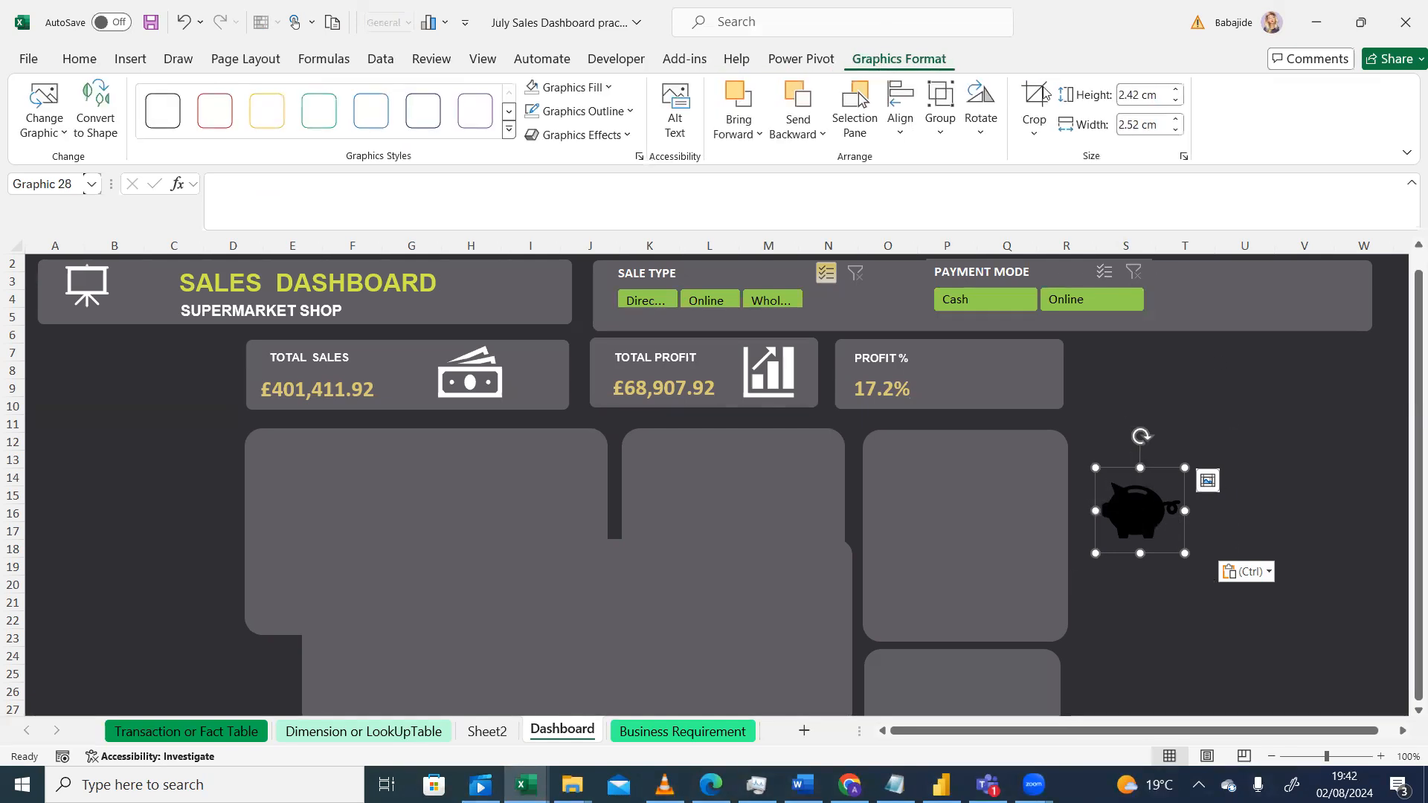
pyautogui.click(1143, 101)
pyautogui.write('2')
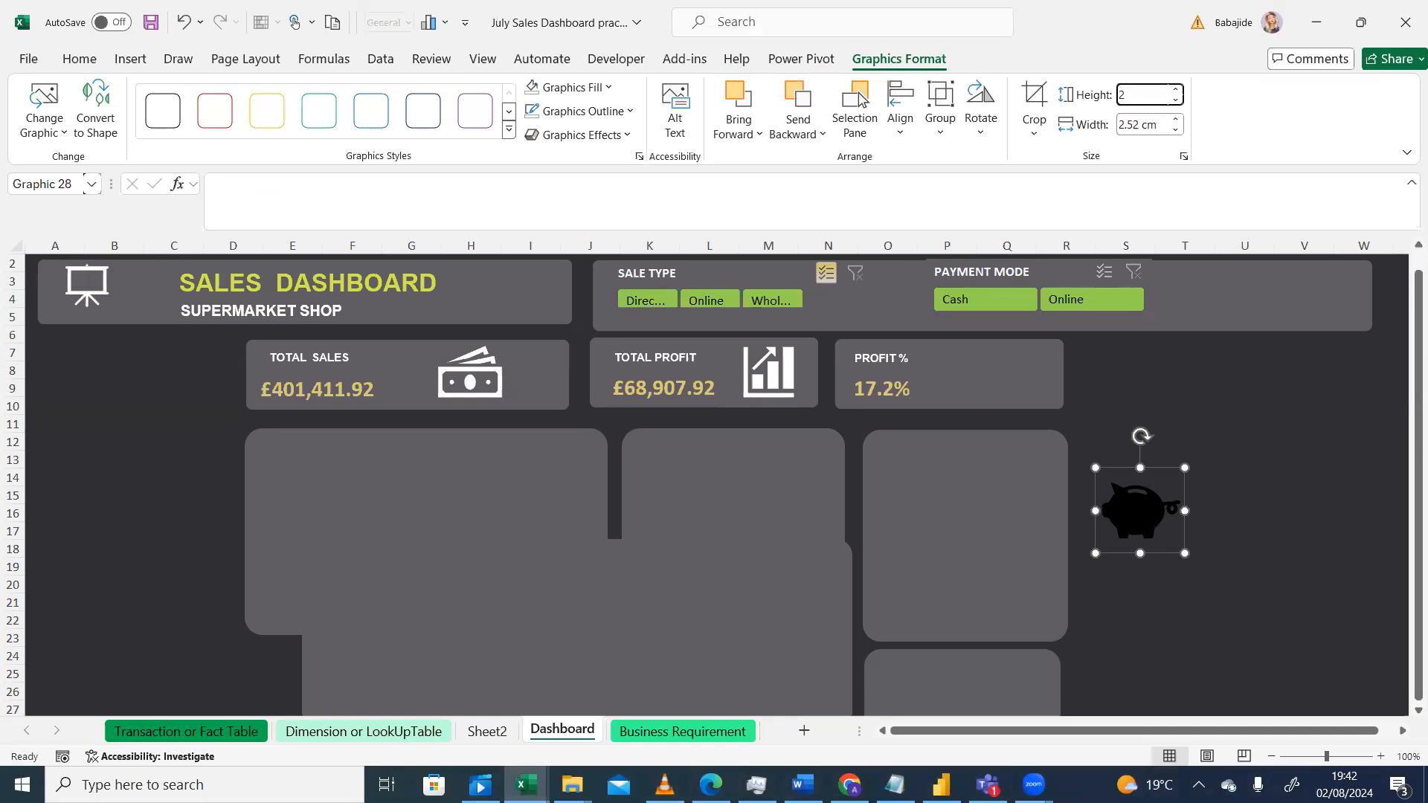
pyautogui.press('Return')
pyautogui.click(1135, 126)
pyautogui.write('2')
pyautogui.press('Return')
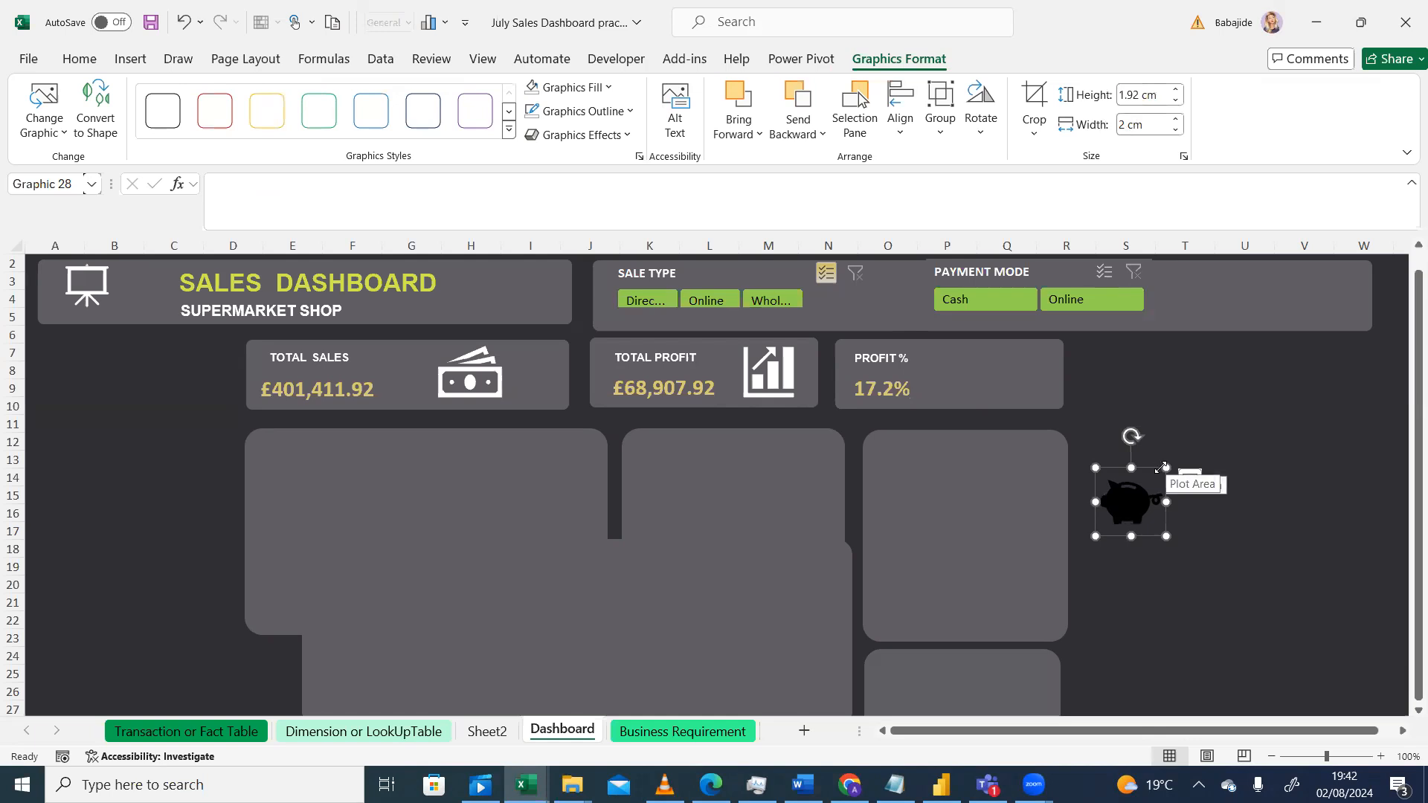
# Step: Move the piggy bank icon into the Profit % card and change its fill colour to white
pyautogui.moveTo(1119, 469); pyautogui.dragTo(980, 346)
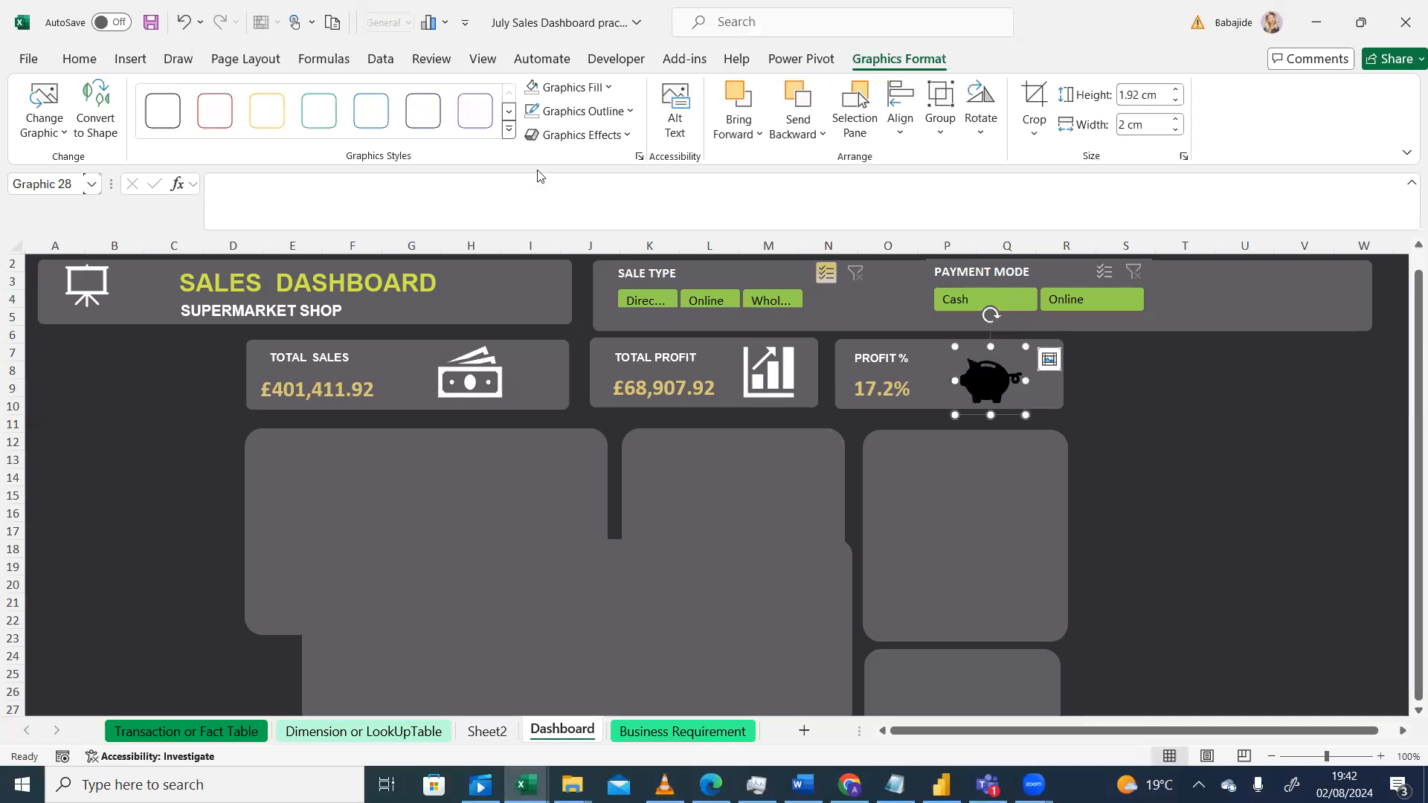
pyautogui.click(1125, 369)
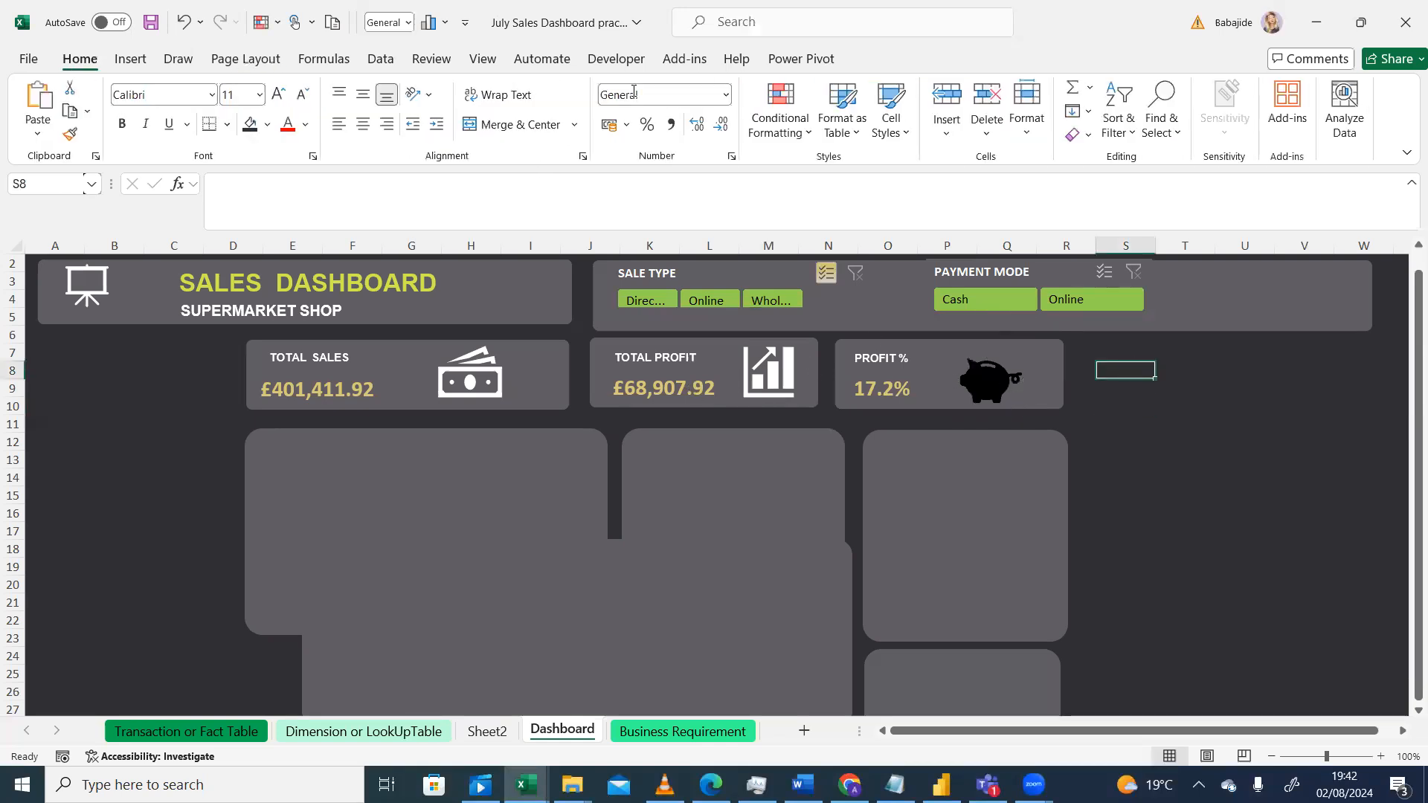
pyautogui.click(989, 381)
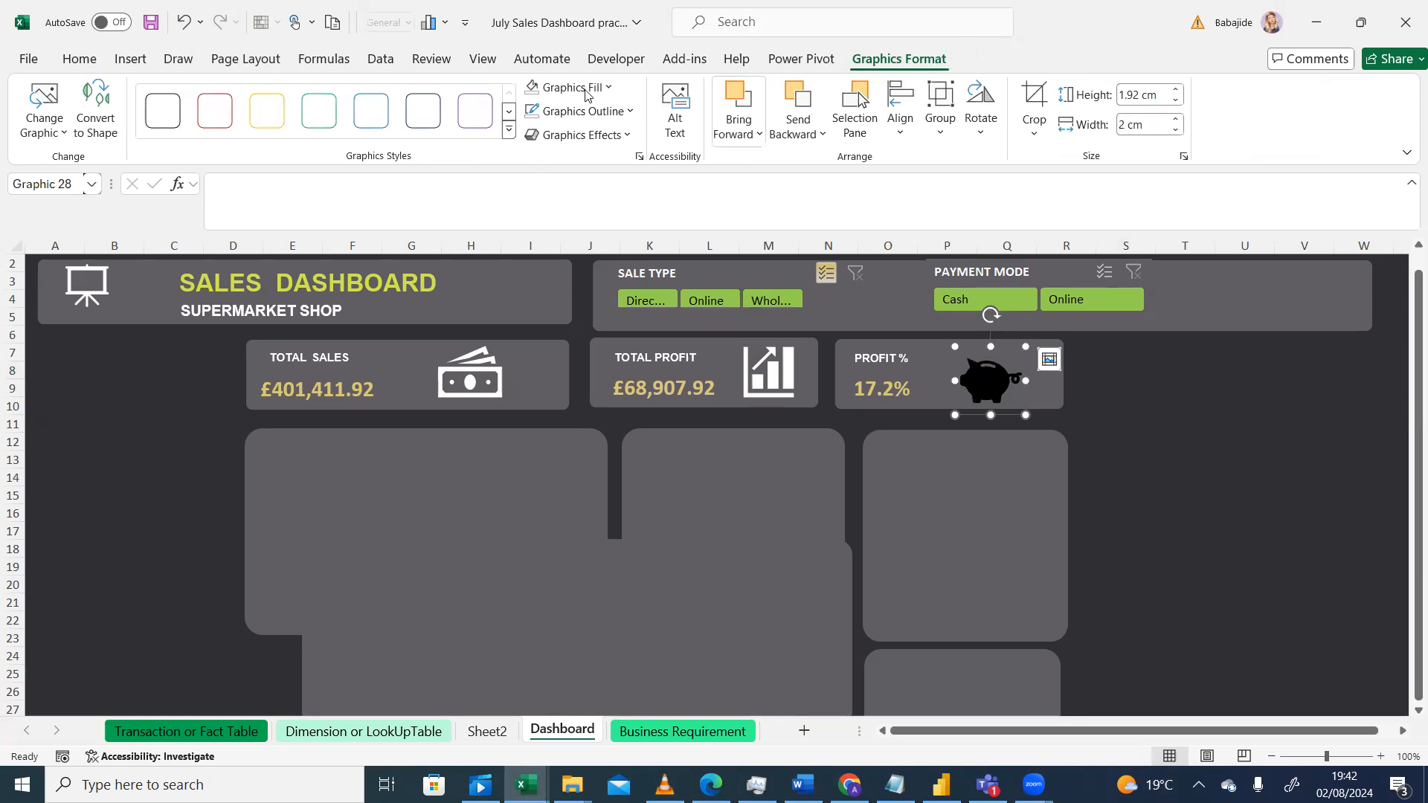
pyautogui.click(609, 87)
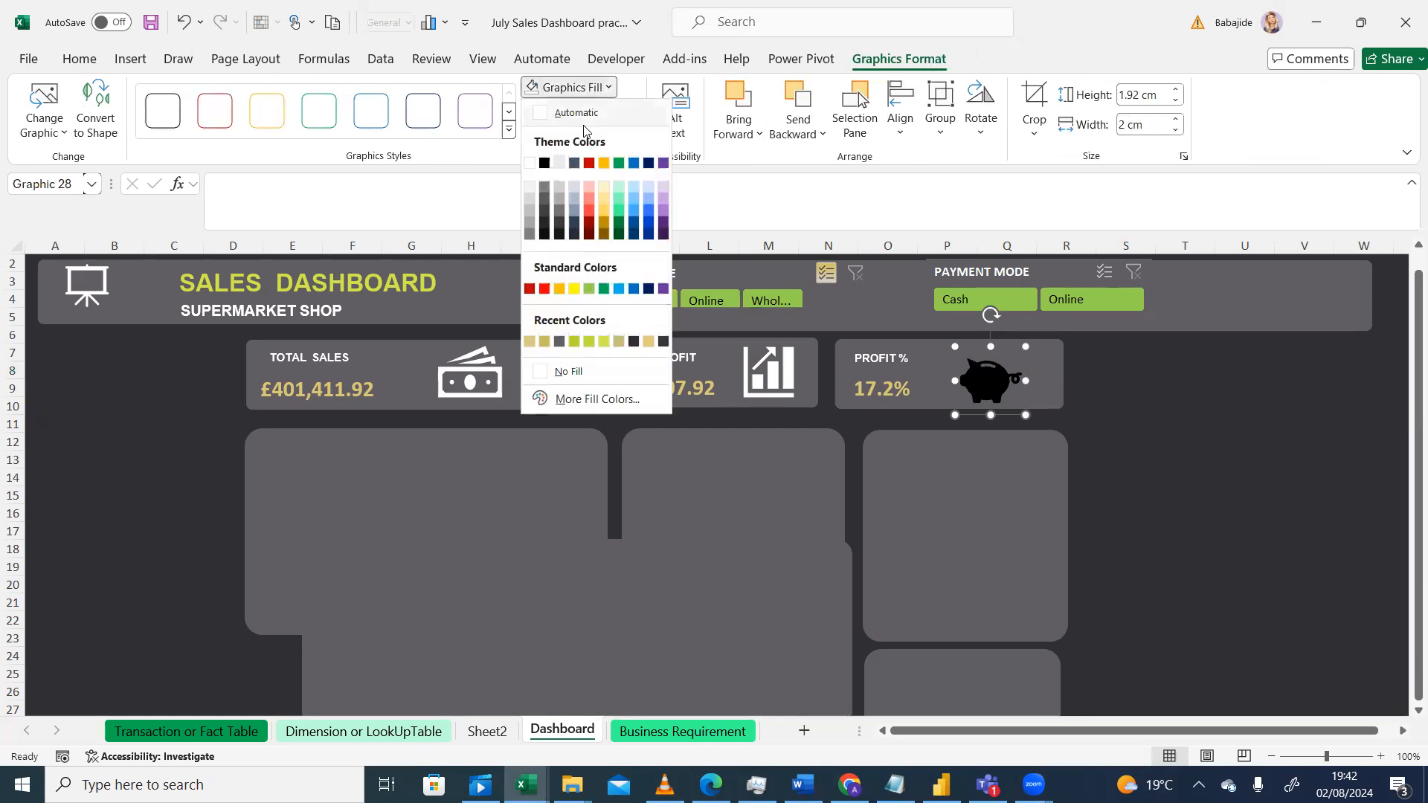
pyautogui.click(530, 163)
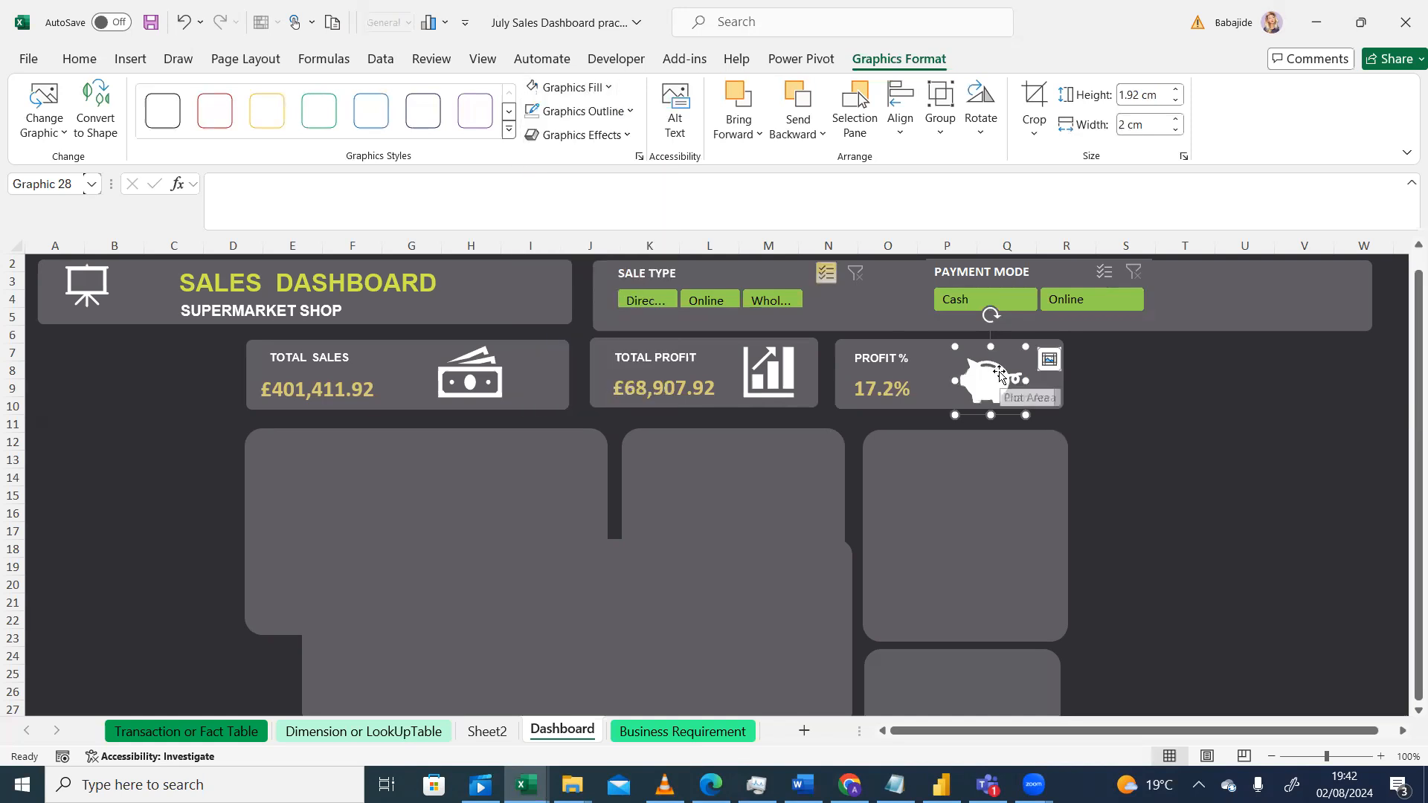
pyautogui.moveTo(1019, 348); pyautogui.dragTo(1021, 341)
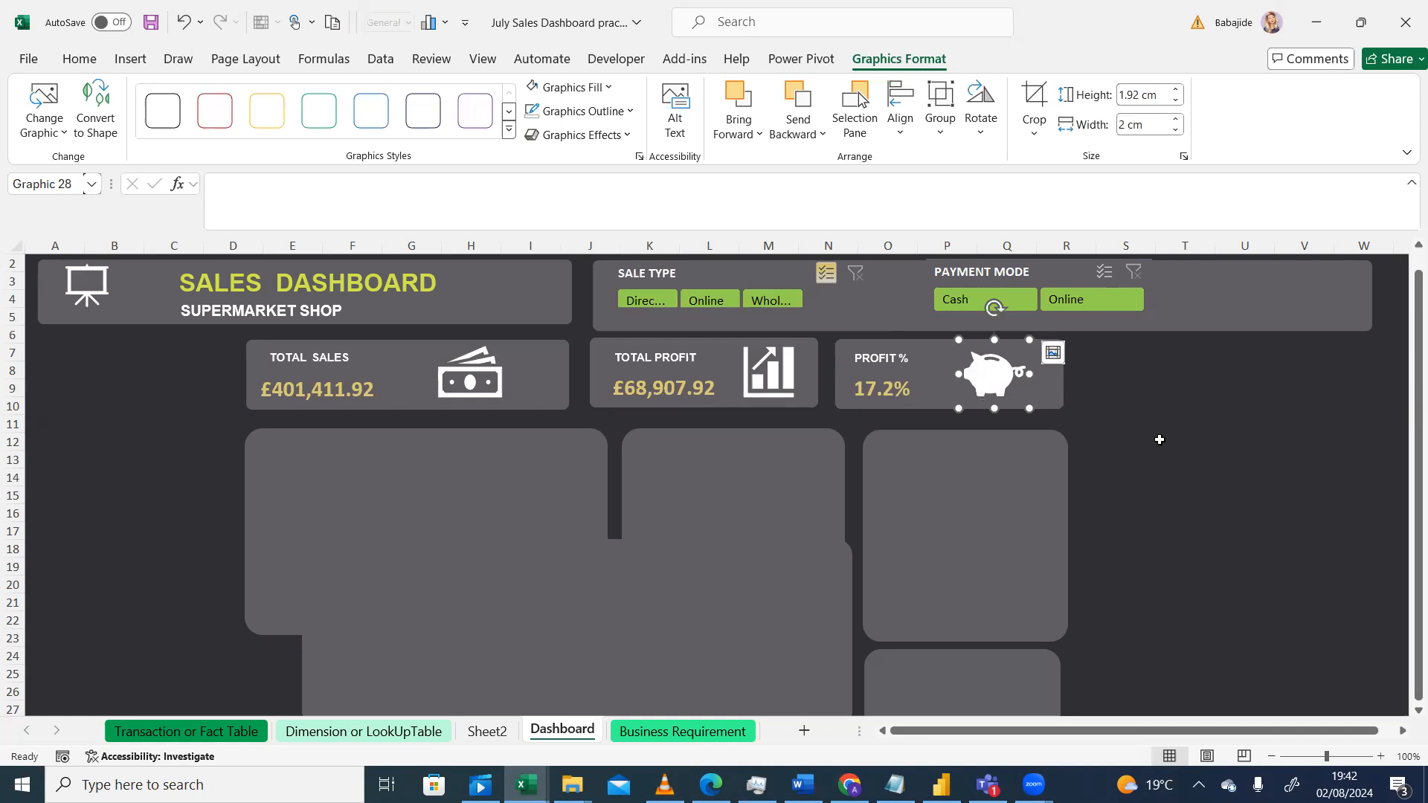
pyautogui.click(1160, 439)
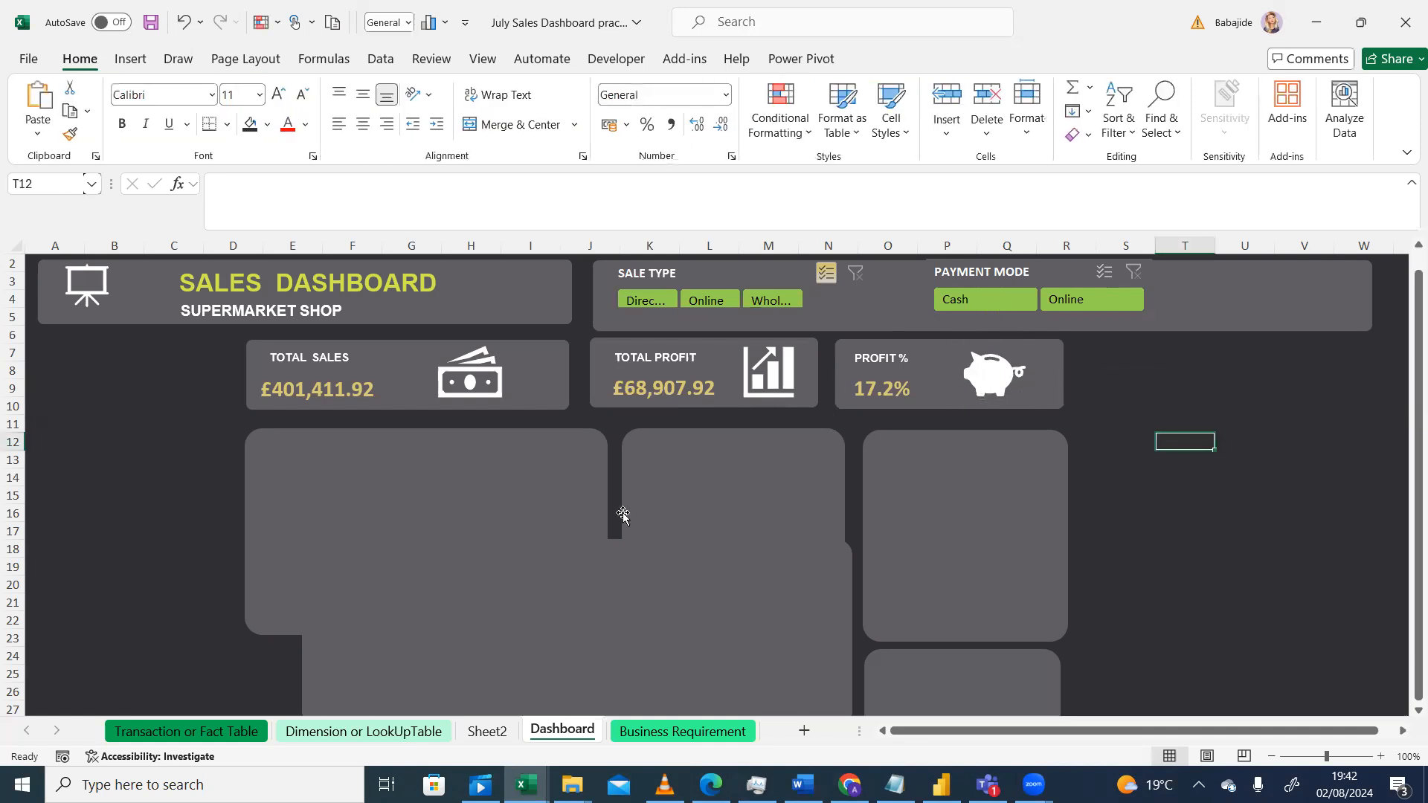
pyautogui.moveTo(1412, 392); pyautogui.dragTo(1411, 396)
pyautogui.click(1305, 405)
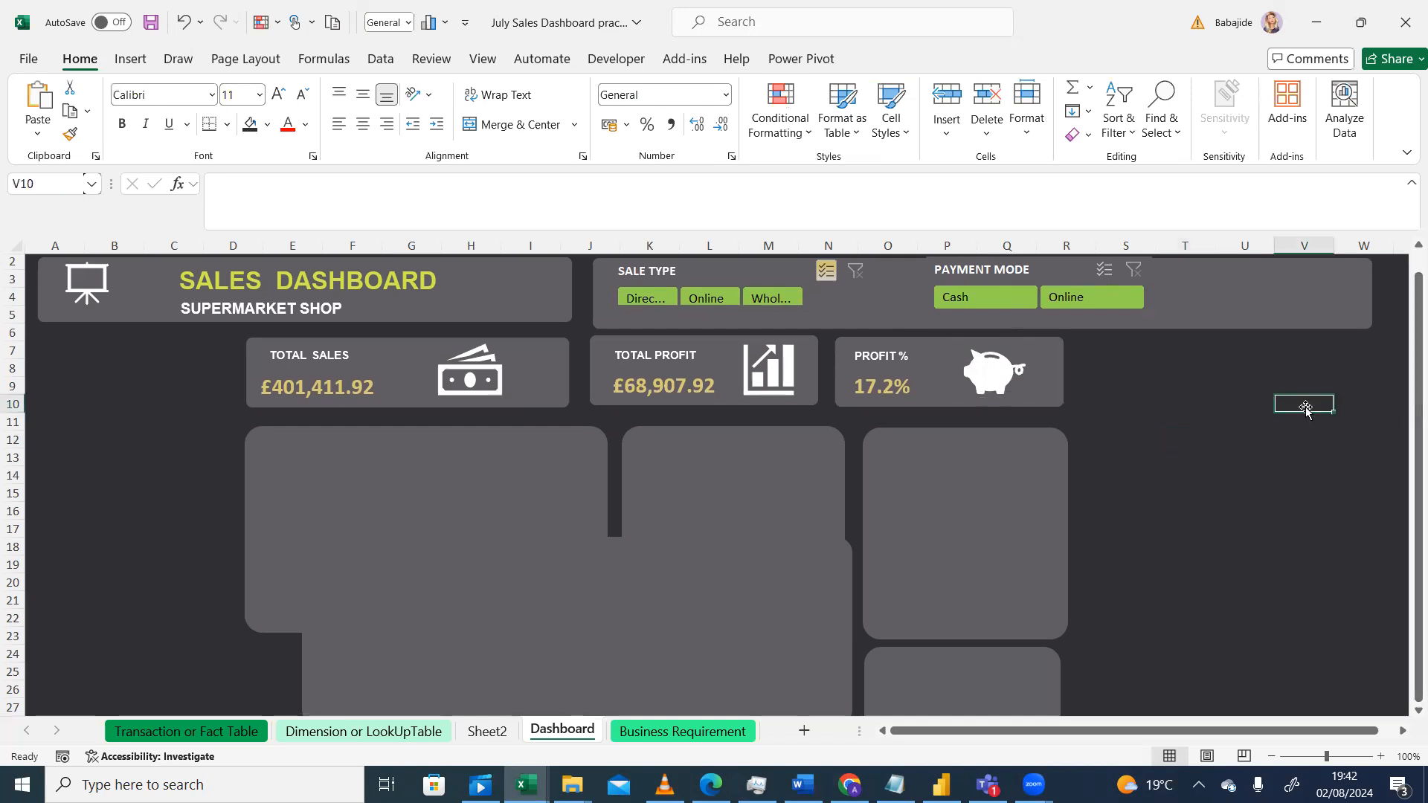